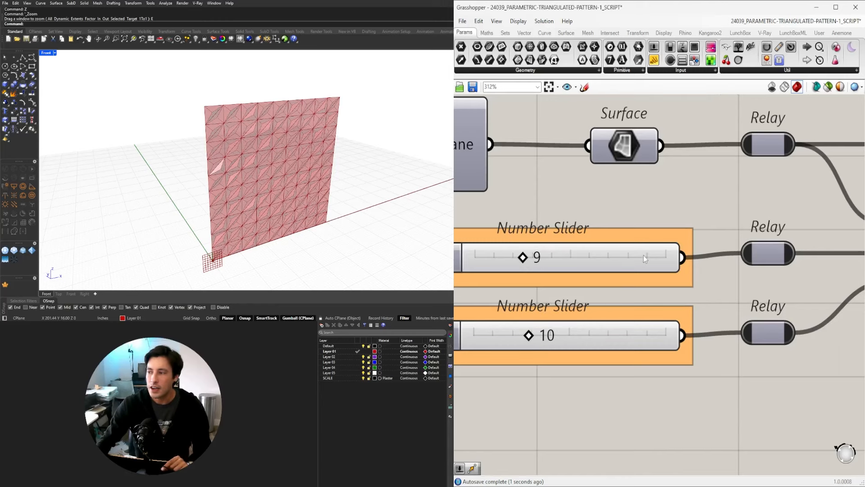
- Set the MIN/MAX number slider feeding the Construct Domain component to 0.979
scroll(644, 256, "down", 10)
right_click_drag(695, 307, 584, 238)
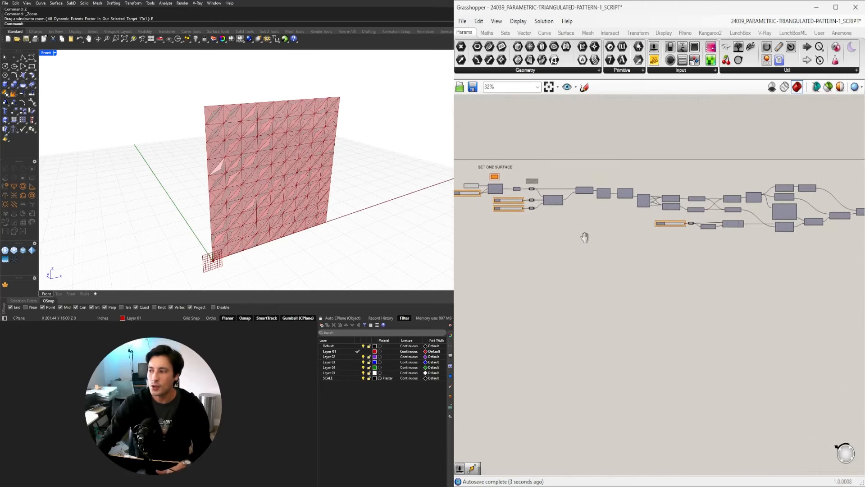
scroll(584, 225, "up", 6)
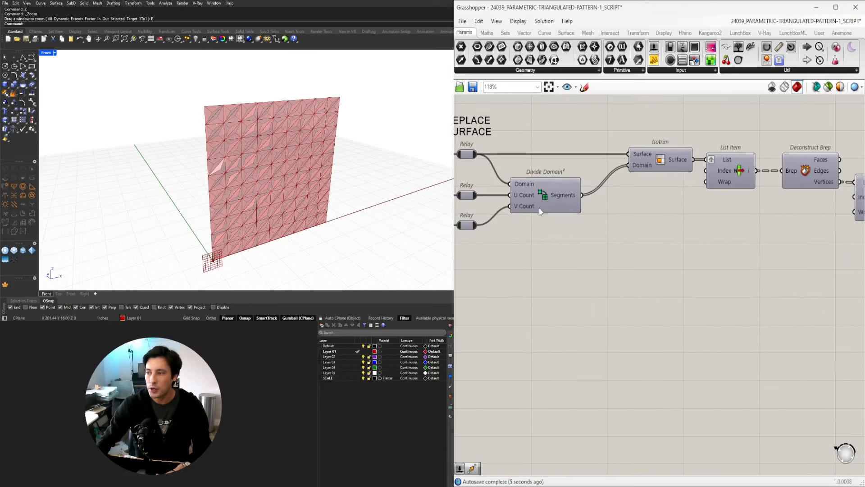
scroll(671, 160, "down", 3)
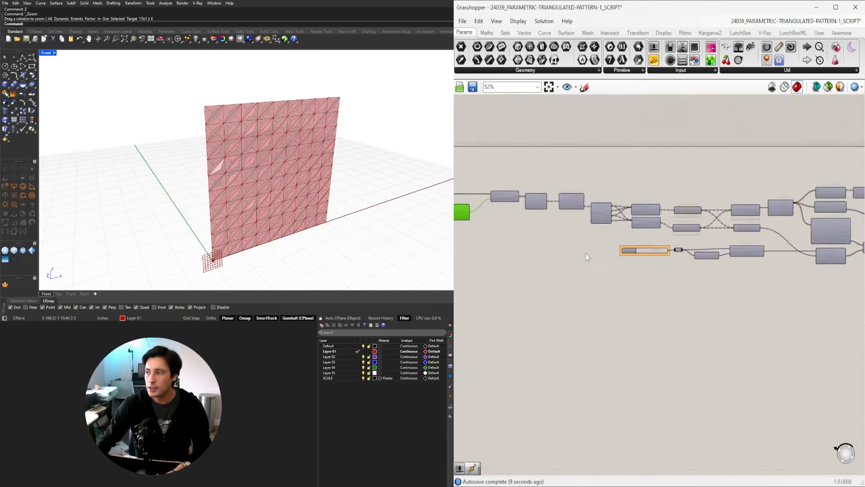
scroll(615, 263, "up", 3)
right_click_drag(765, 297, 719, 314)
scroll(547, 269, "up", 4)
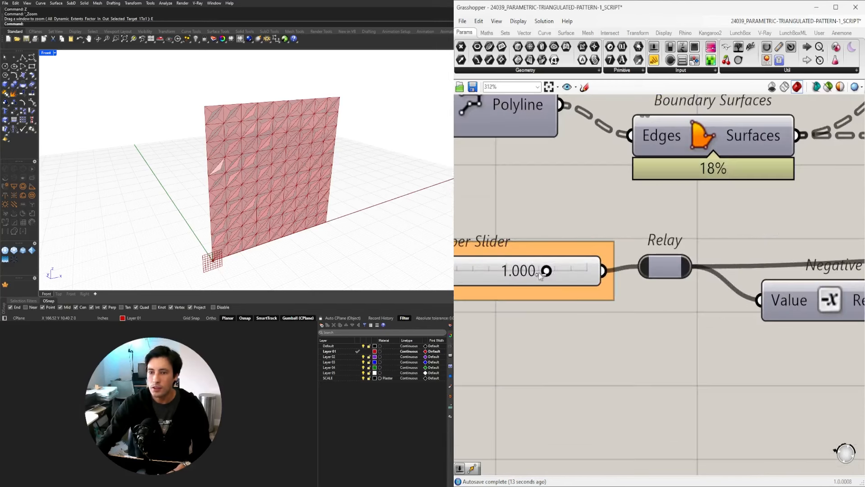
left_click_drag(539, 274, 553, 289)
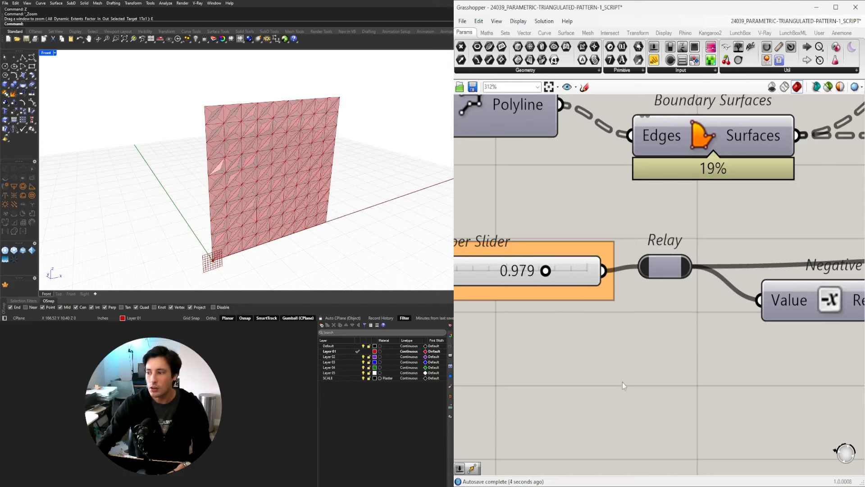
scroll(623, 383, "down", 5)
right_click_drag(698, 377, 730, 289)
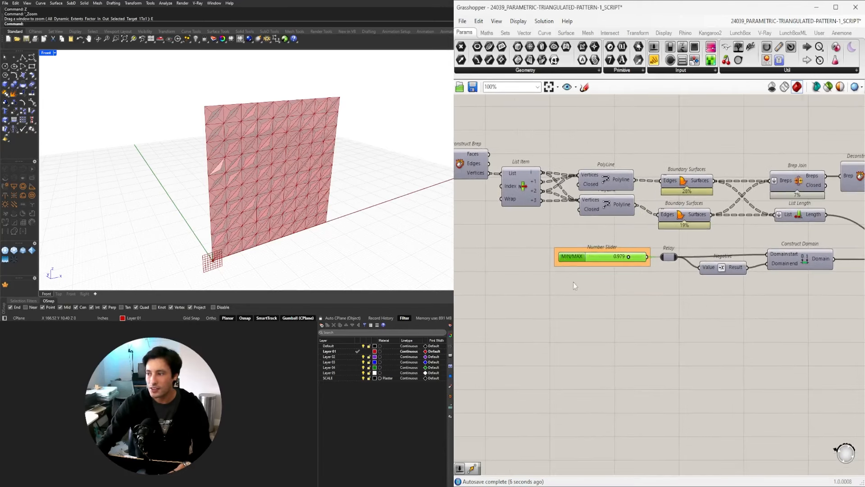
- Switch to the open 24039_PARAMETRIC-TRIANGULATED-PATTERN-1_CLUSTER script and bring its pattern cluster into view
scroll(640, 352, "down", 6)
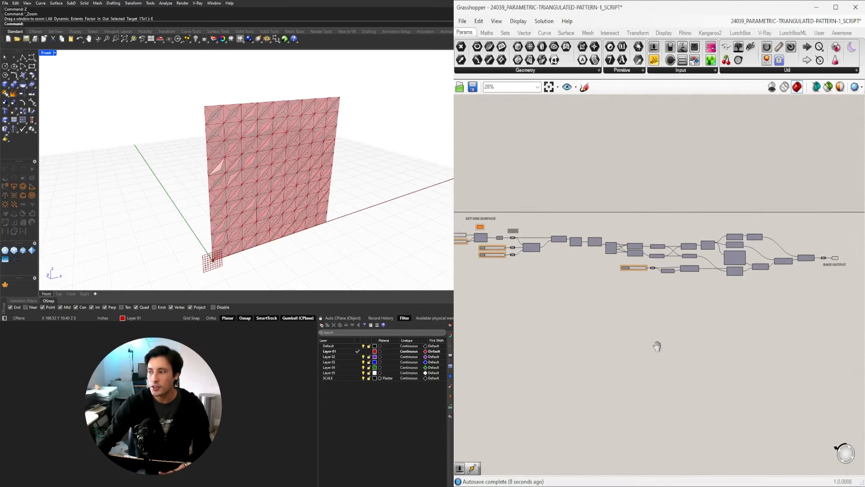
left_click(814, 22)
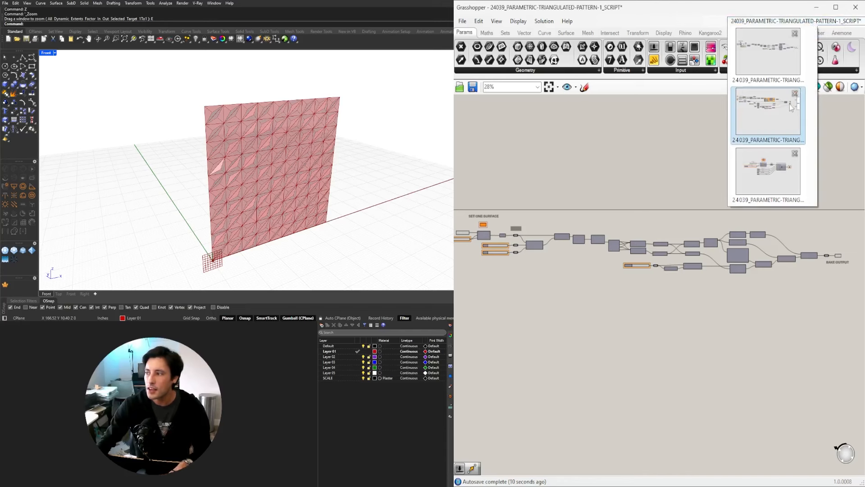
left_click(766, 171)
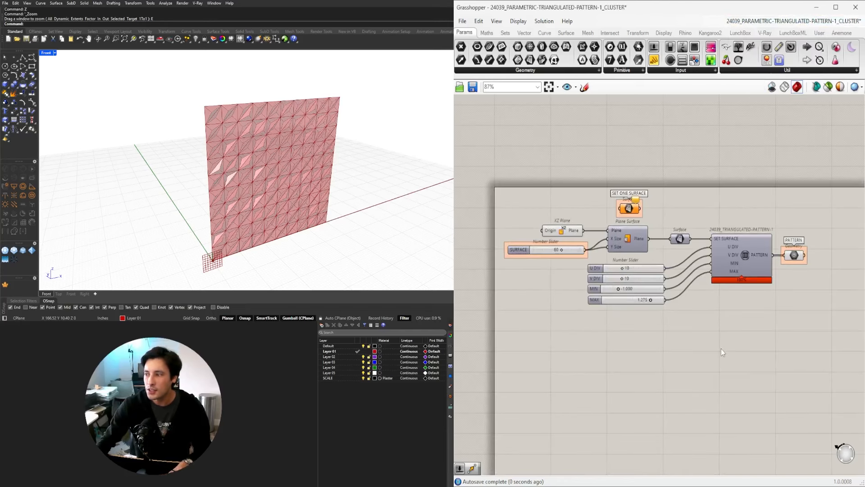
right_click_drag(745, 255, 688, 220)
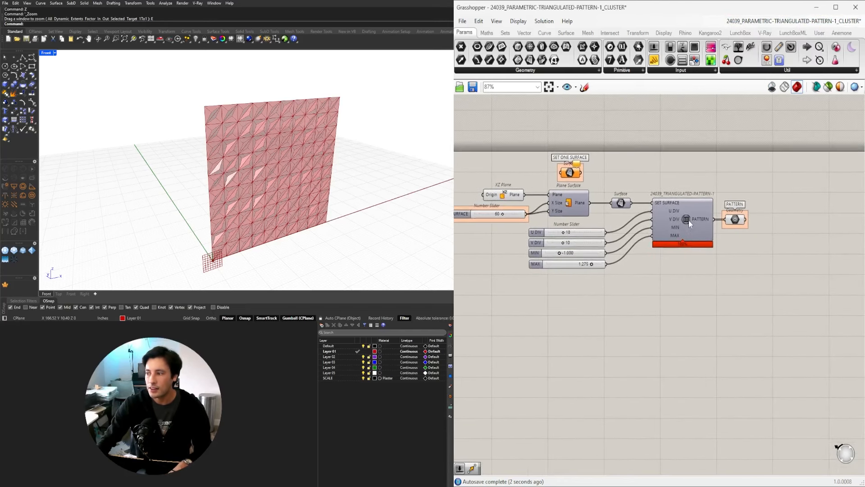
- Open the triangulated pattern cluster for editing, inspect its inputs and internal components, and save and close it
double_click(687, 213)
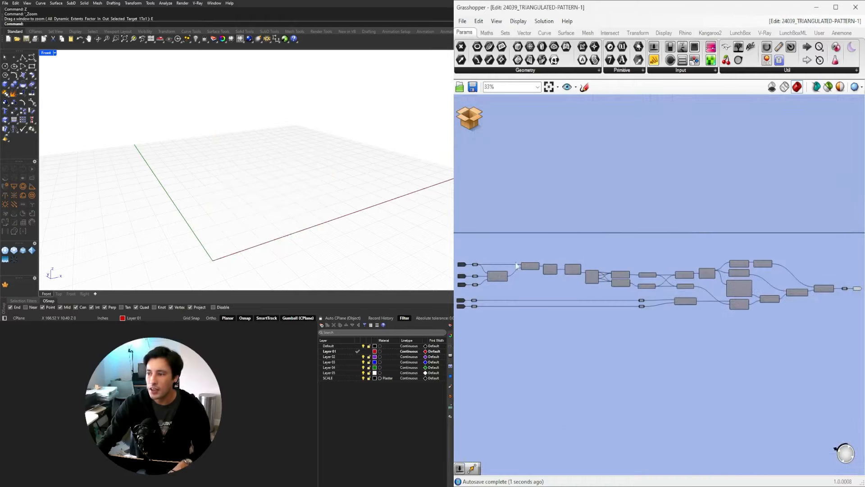
left_click_drag(478, 328, 480, 329)
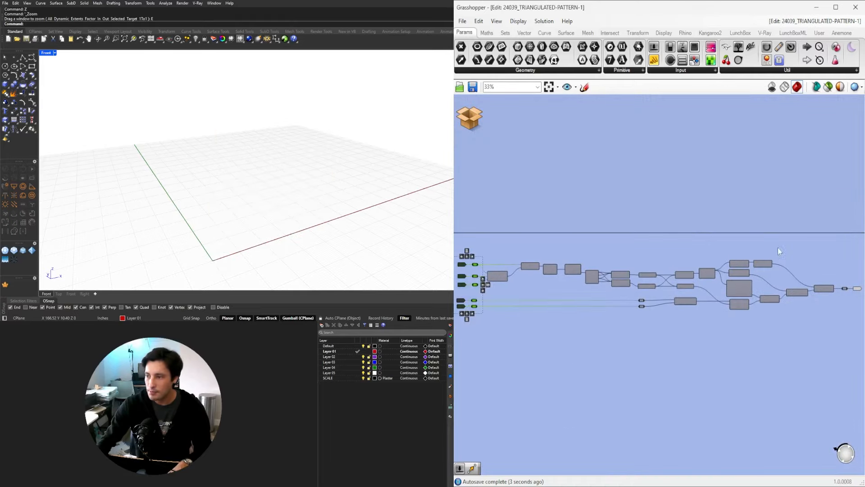
right_click_drag(837, 267, 726, 257)
left_click(471, 119)
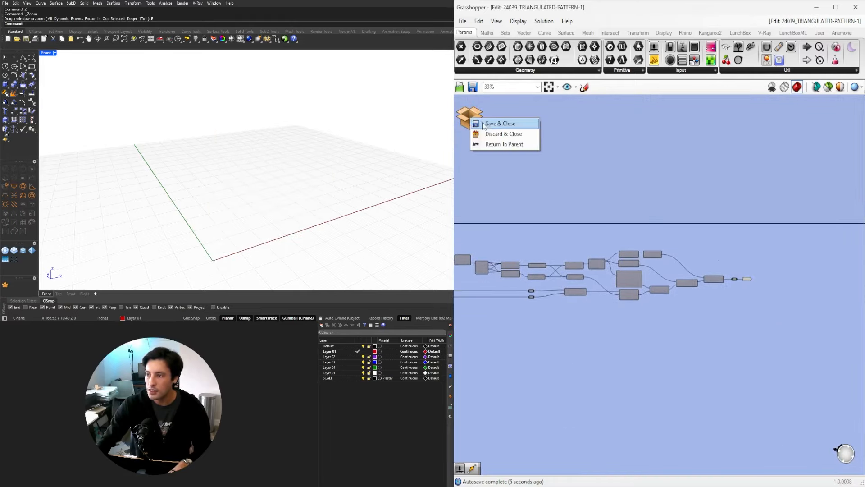
left_click(493, 124)
left_click_drag(761, 329, 478, 168)
left_click(586, 124)
- Switch to the open 24039_PARAMETRIC-TRIANGULATED-PATTERN-1_EXERCISE_SCRIPT file
right_click_drag(604, 121, 667, 140)
left_click(819, 21)
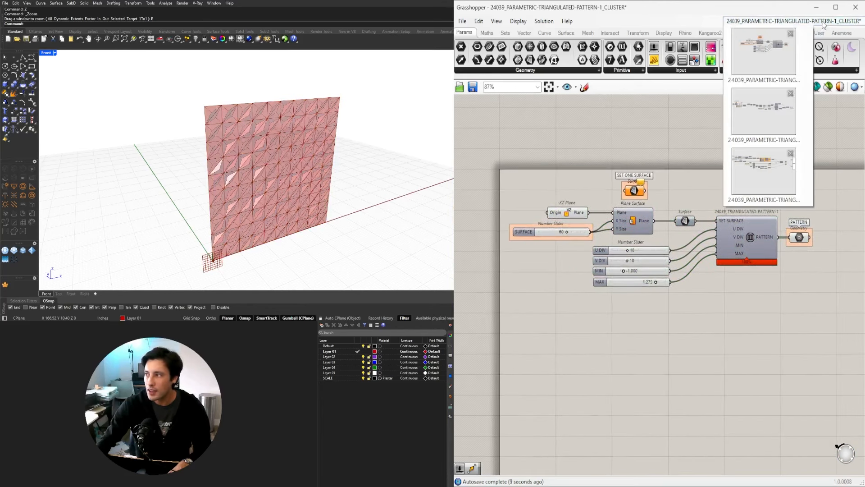
left_click(775, 174)
scroll(299, 160, "down", 3)
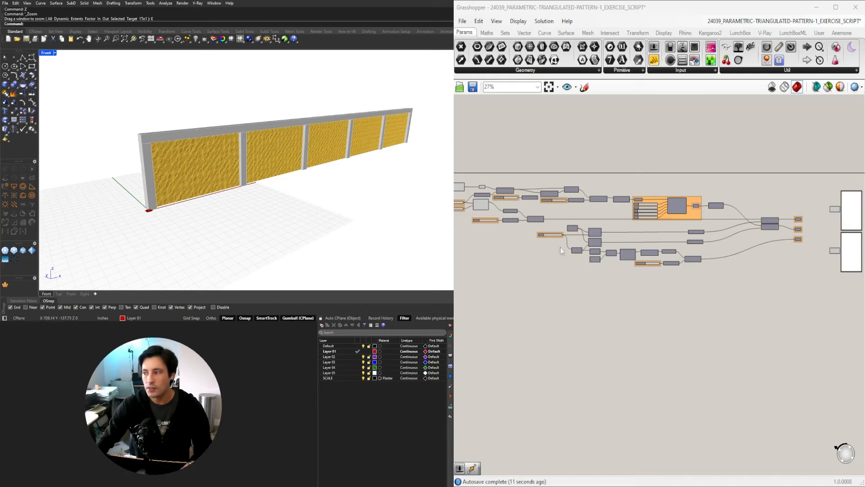
- Set the pattern cluster's U DIV slider to 4 and its V DIV slider to 6
scroll(649, 221, "up", 8)
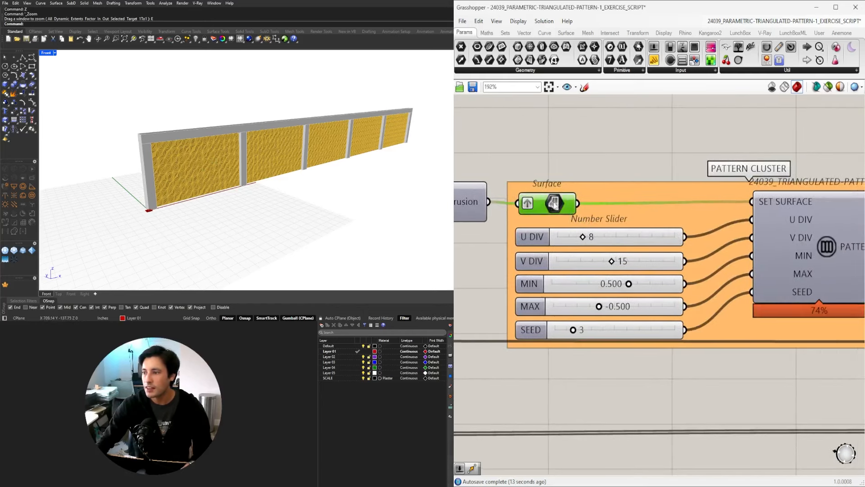
right_click_drag(524, 222, 674, 224)
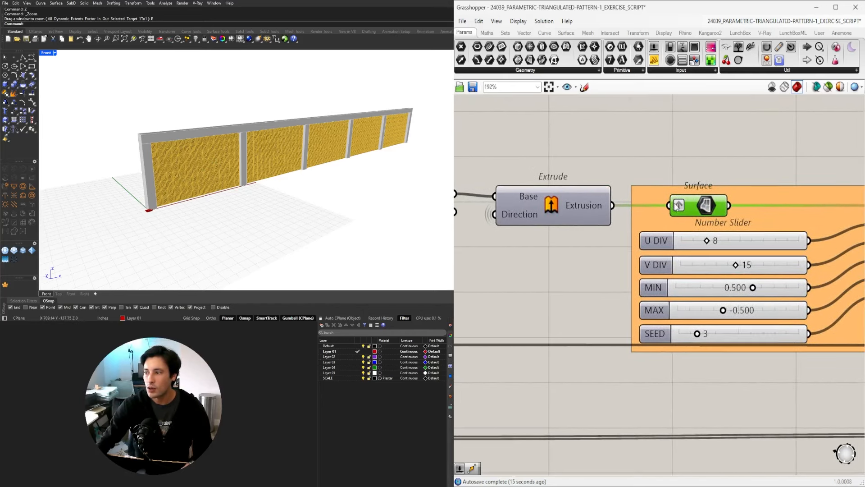
left_click_drag(620, 207, 616, 206, "ctrl")
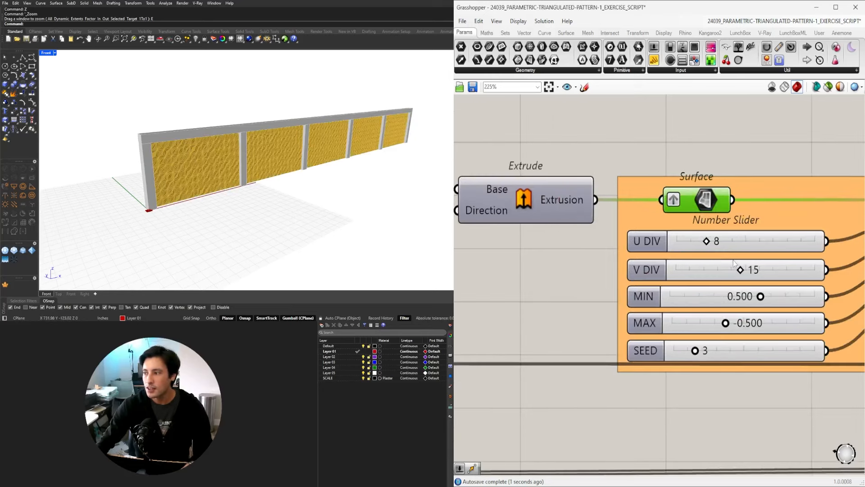
scroll(703, 244, "up", 3)
left_click_drag(680, 240, 665, 240)
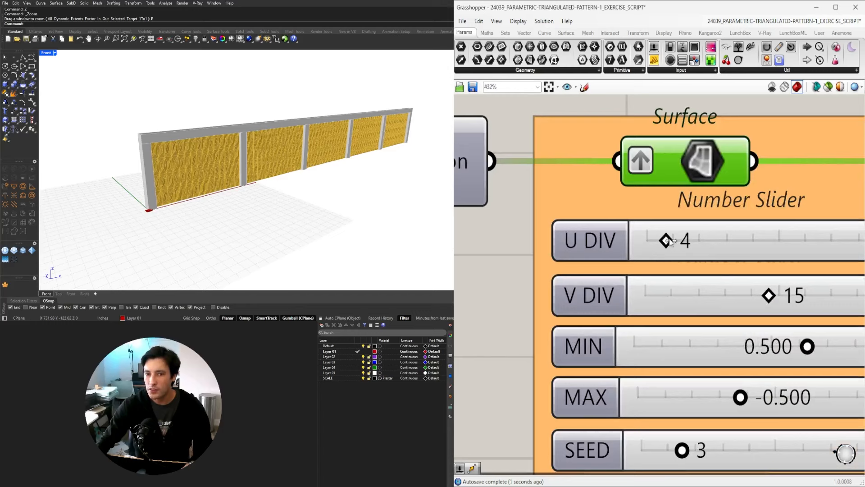
right_click_drag(782, 293, 636, 268)
left_click_drag(559, 269, 535, 272)
scroll(685, 197, "down", 1)
right_click_drag(625, 340, 700, 230)
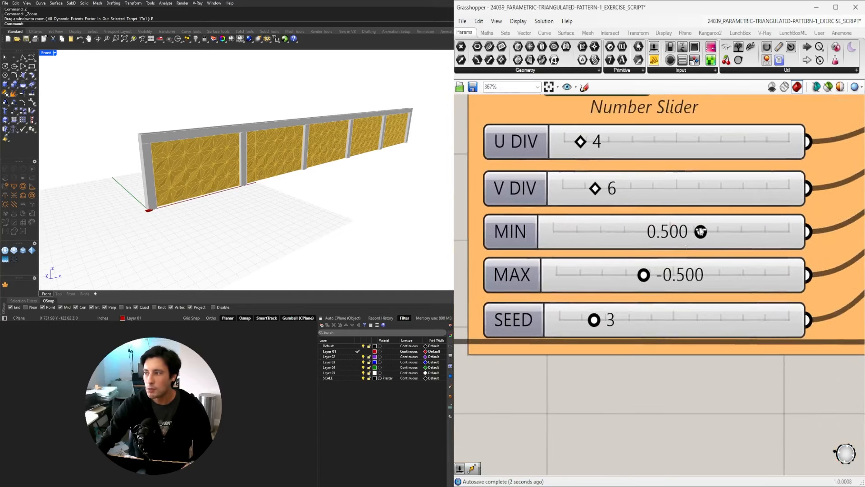
- Set the pattern cluster's MIN slider to -0.5
scroll(700, 225, "up", 1)
left_click_drag(701, 233, 649, 256)
double_click(691, 234)
type("-.5")
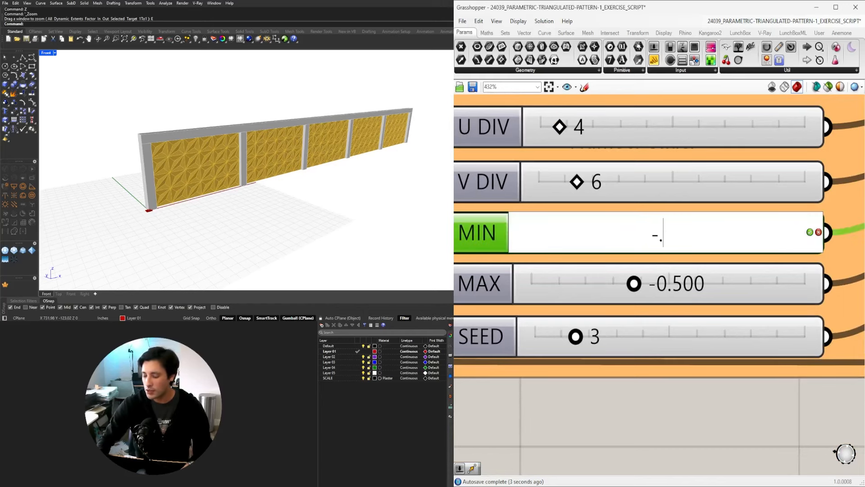
key("Return")
- Examine the patterned wall panels in the Rhino viewport and the overall layout of the exercise script
right_click_drag(226, 162, 244, 163)
scroll(667, 257, "down", 10)
scroll(673, 280, "down", 6)
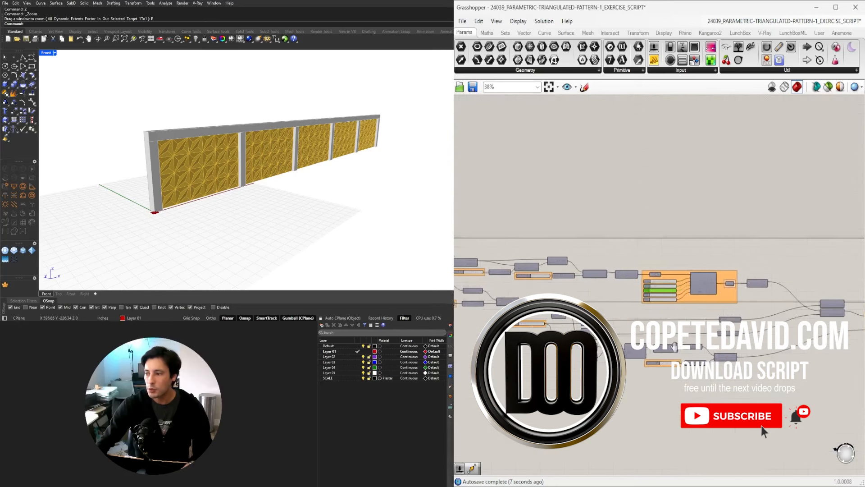
right_click_drag(673, 281, 641, 259)
right_click_drag(263, 182, 217, 150)
scroll(648, 363, "down", 2)
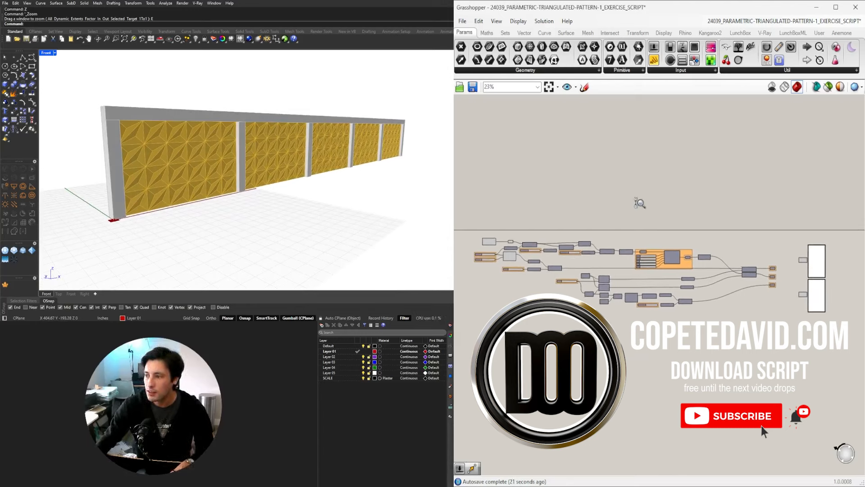
scroll(639, 205, "down", 2)
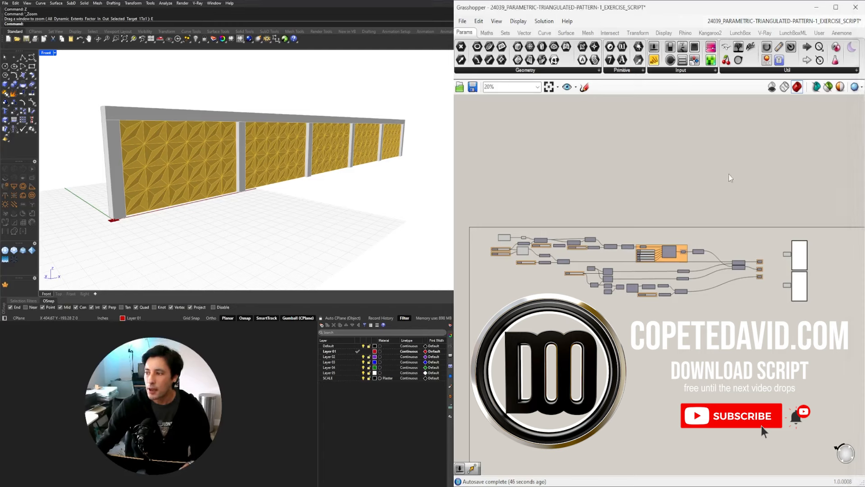
right_click_drag(734, 175, 731, 164)
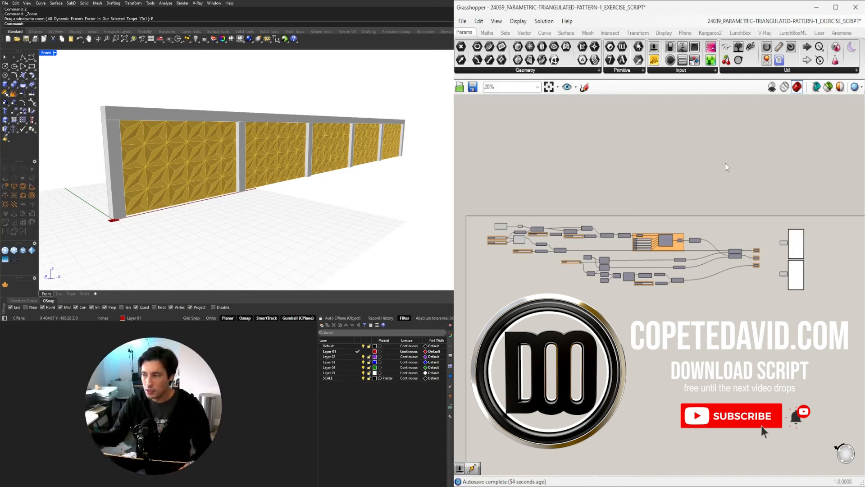
scroll(663, 225, "up", 2)
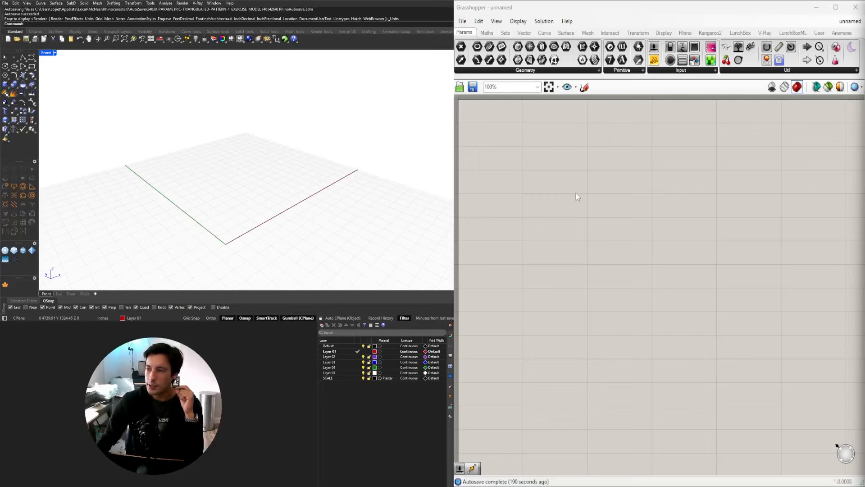
- Add a Plane Surface component to the blank Grasshopper canvas
mouse_move(282, 198)
right_mouse_down()
mouse_move(274, 205)
mouse_move(291, 191)
mouse_move(286, 187)
mouse_move(293, 192)
right_mouse_up()
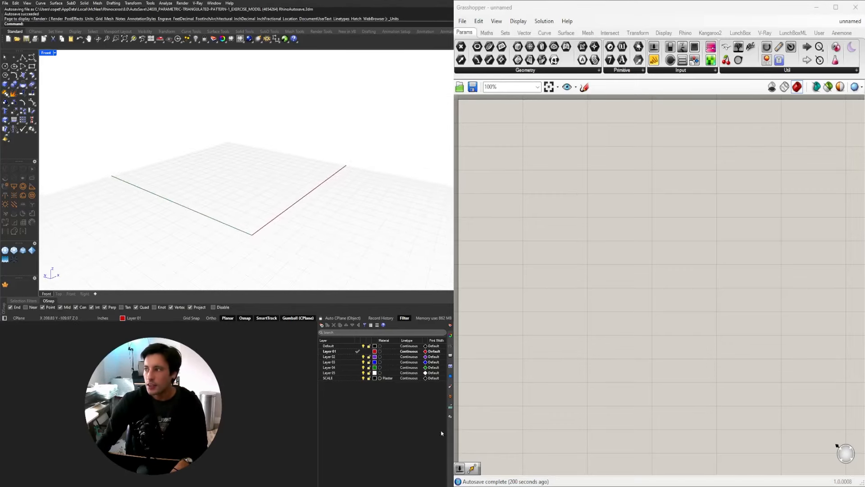
double_click(542, 180)
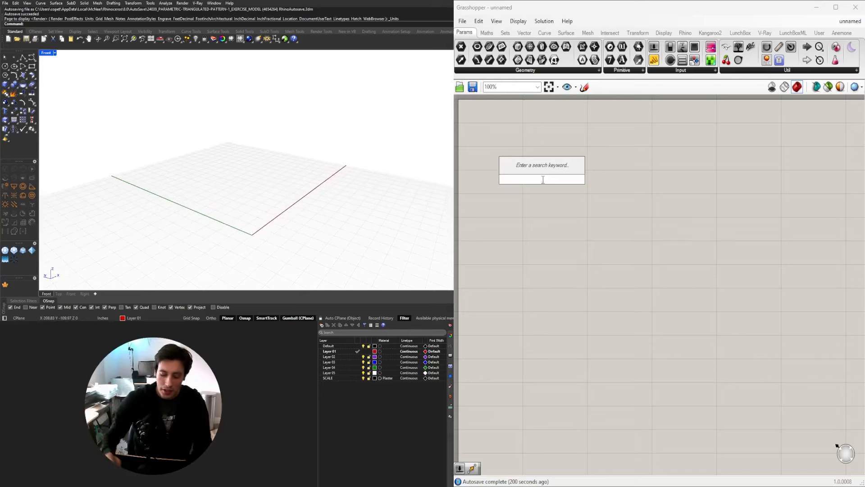
type("PLANE")
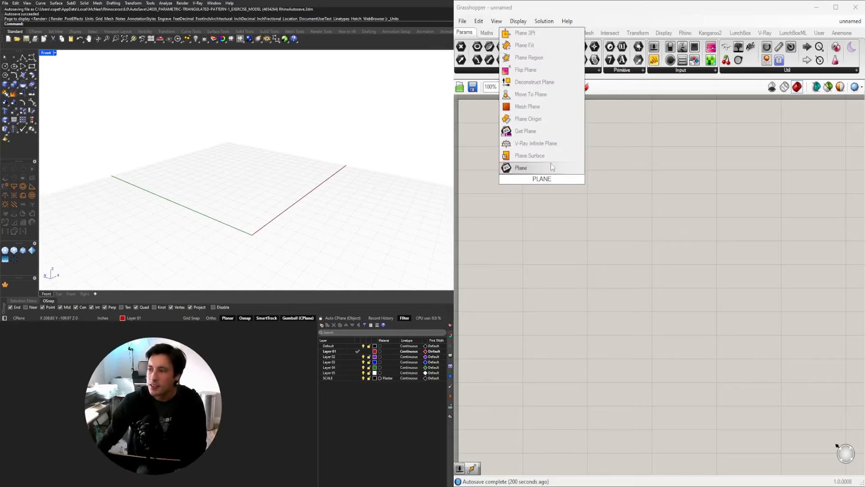
left_click(544, 159)
left_click_drag(545, 178, 647, 178)
right_click_drag(359, 188, 194, 121)
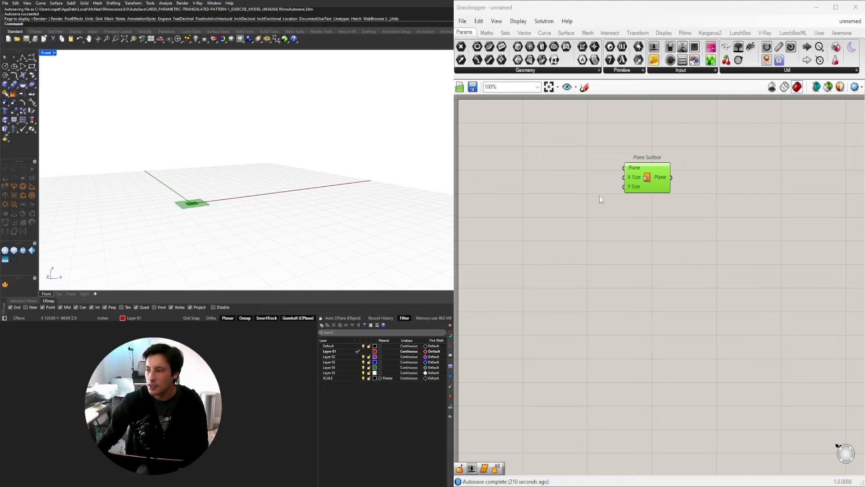
- Add an XZ Plane component and connect its output to the Plane input of Plane Surface
double_click(552, 172)
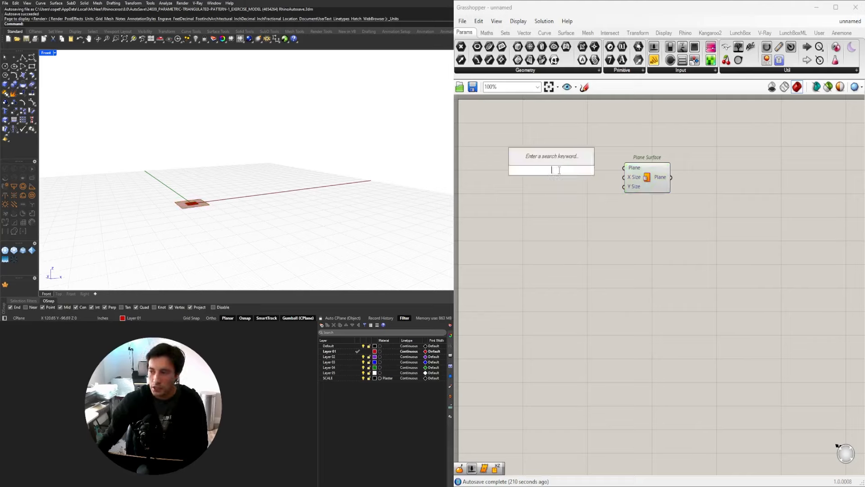
type("XZ")
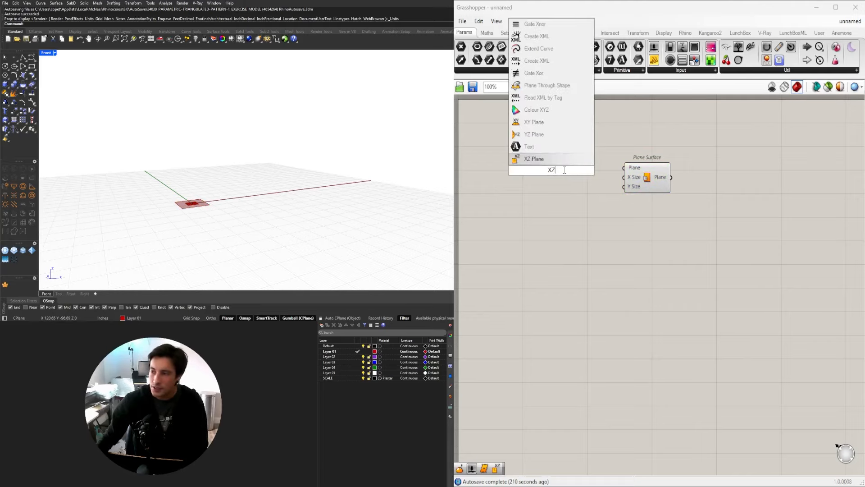
key("Return")
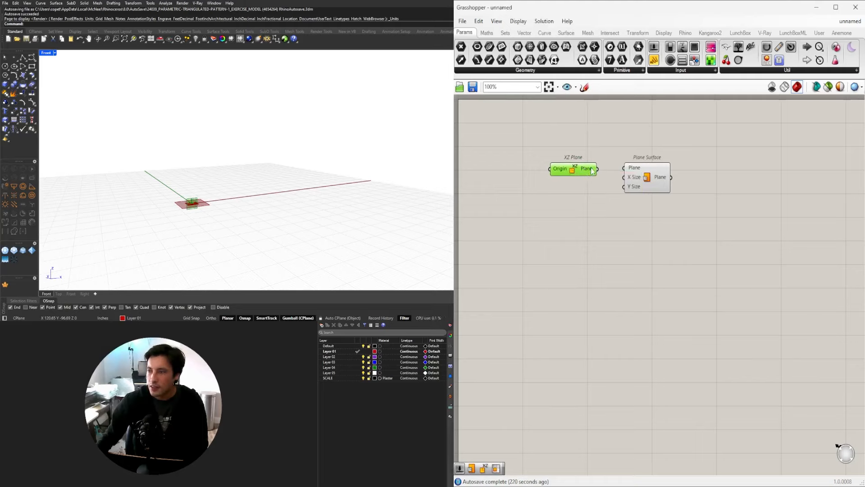
left_click_drag(621, 171, 651, 200)
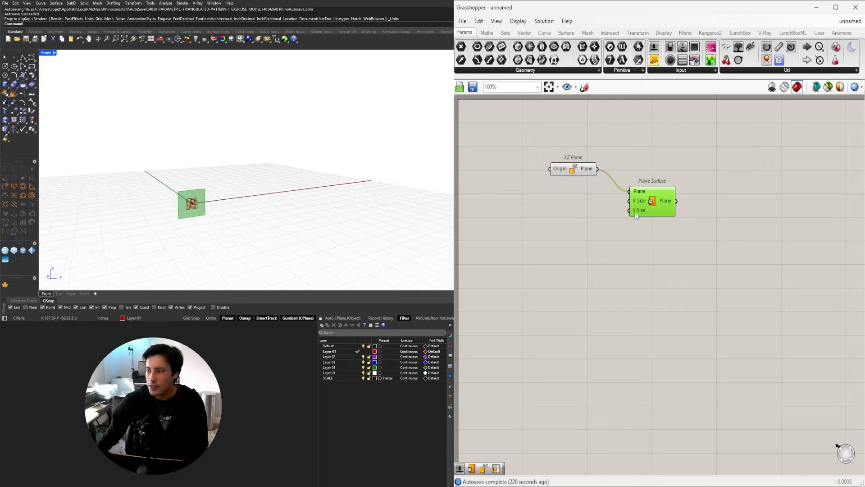
- Add two number sliders with an initial value of 60 and connect them to X Size and Y Size of Plane Surface
double_click(582, 215)
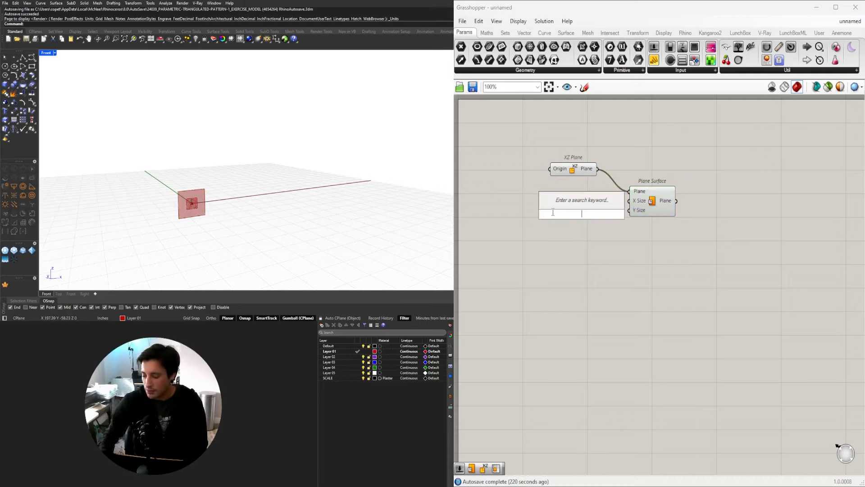
type("60")
key("Return")
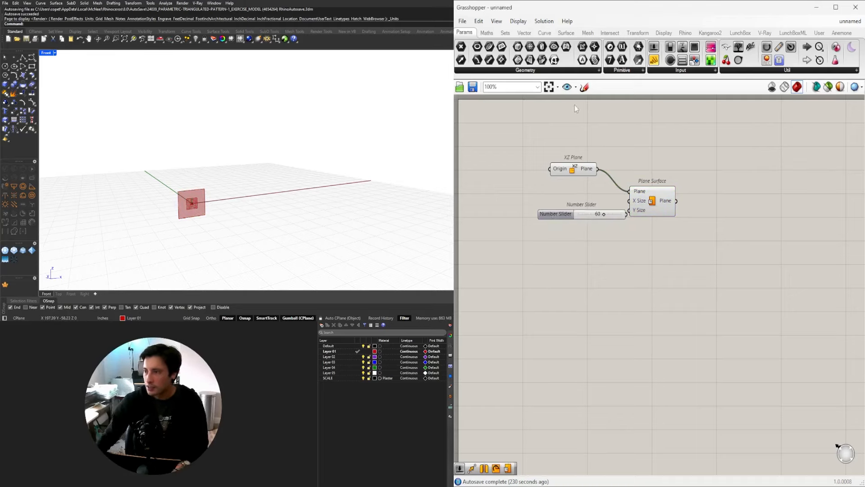
scroll(561, 217, "up", 3)
left_click_drag(562, 215, 542, 216)
mouse_move(644, 192)
left_mouse_down()
mouse_move(671, 191)
mouse_move(671, 207)
mouse_move(660, 197)
left_mouse_up()
- Set the Y Size slider to 90 and the X Size slider to 74
scroll(579, 189, "up", 3)
left_click_drag(642, 237, 681, 237)
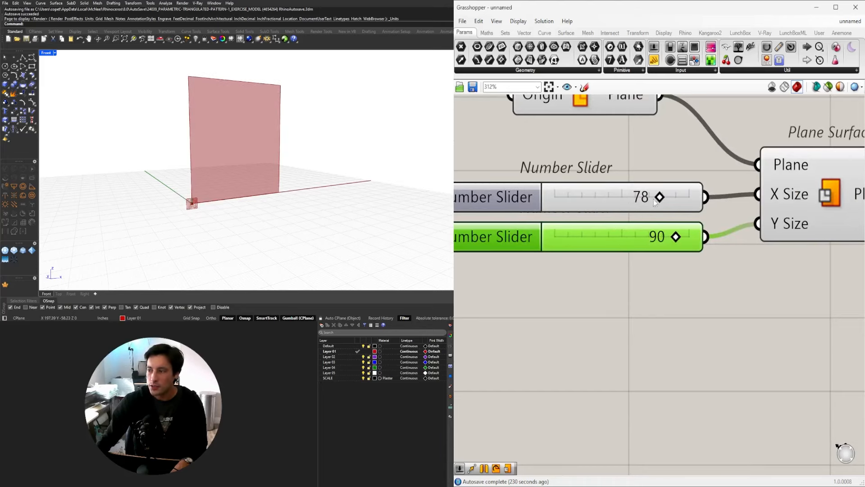
left_click_drag(665, 197, 659, 198)
scroll(659, 201, "down", 5)
scroll(759, 307, "up", 2)
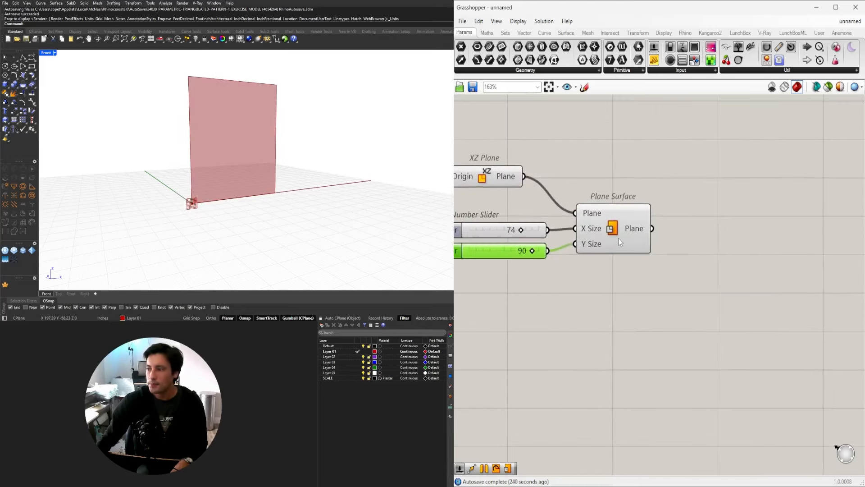
- Rearrange the Plane Surface and XZ Plane components so they sit neatly around the two size sliders
left_click_drag(618, 238, 661, 239)
scroll(656, 239, "down", 3)
left_click(615, 272)
scroll(540, 186, "up", 4)
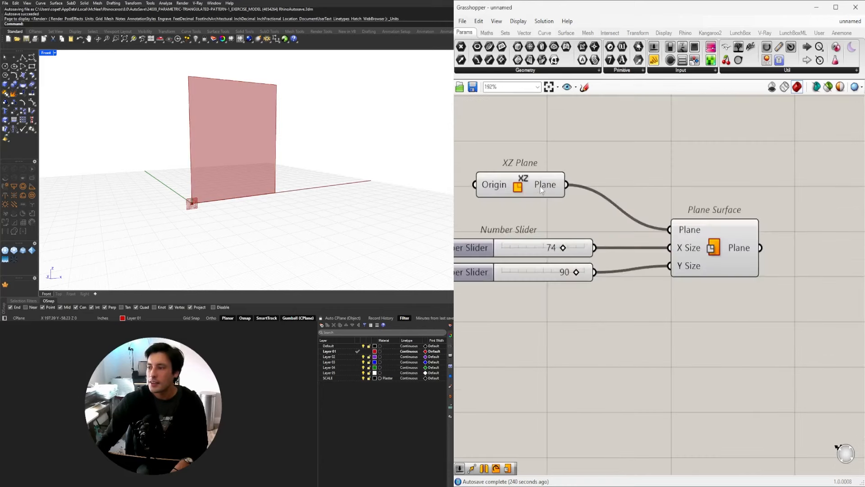
left_click(568, 202)
mouse_move(568, 200)
left_mouse_down()
mouse_move(571, 209)
mouse_move(573, 193)
left_mouse_up()
left_click(642, 157)
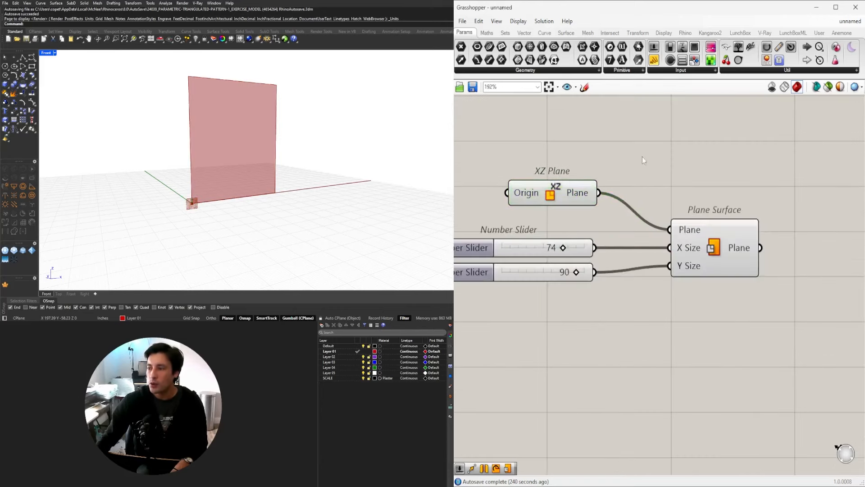
scroll(694, 183, "down", 1)
left_click(722, 227)
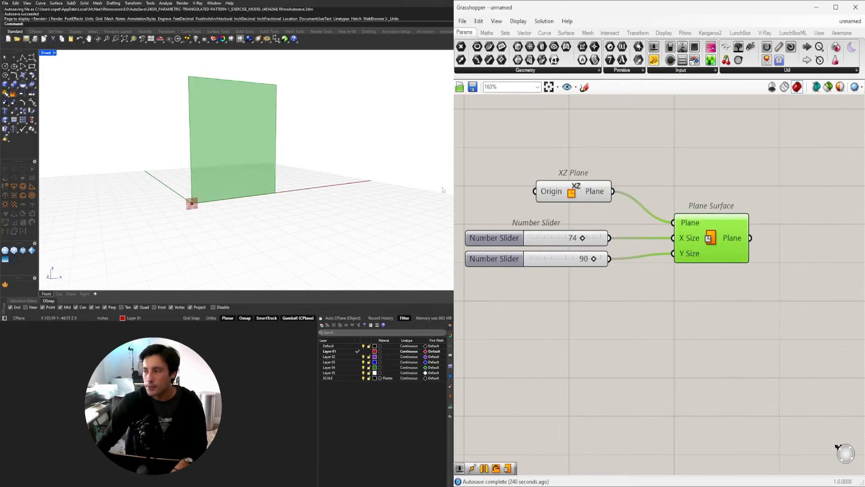
scroll(693, 178, "down", 2)
left_click_drag(664, 200, 648, 204)
left_click(674, 208)
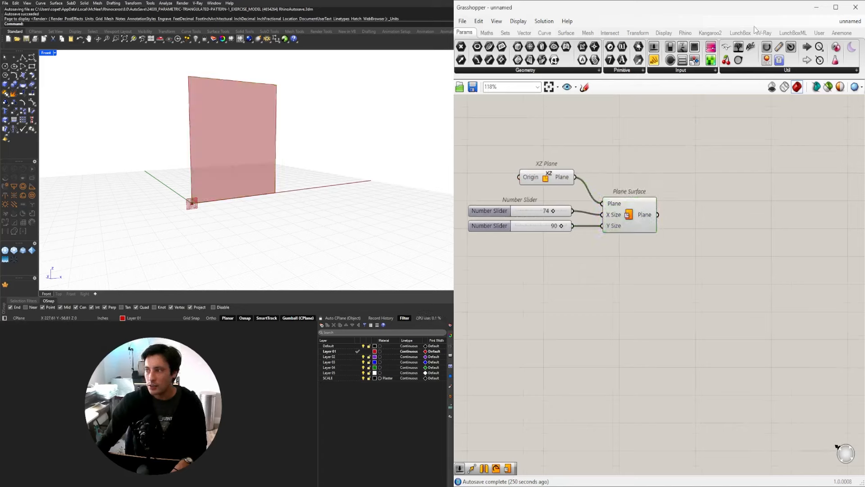
- Look through the panel components available in LunchBox
left_click(741, 33)
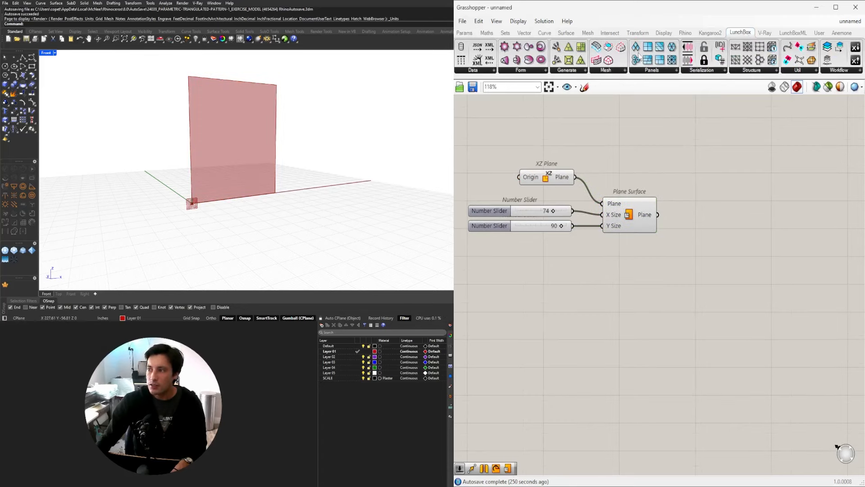
left_click(651, 71)
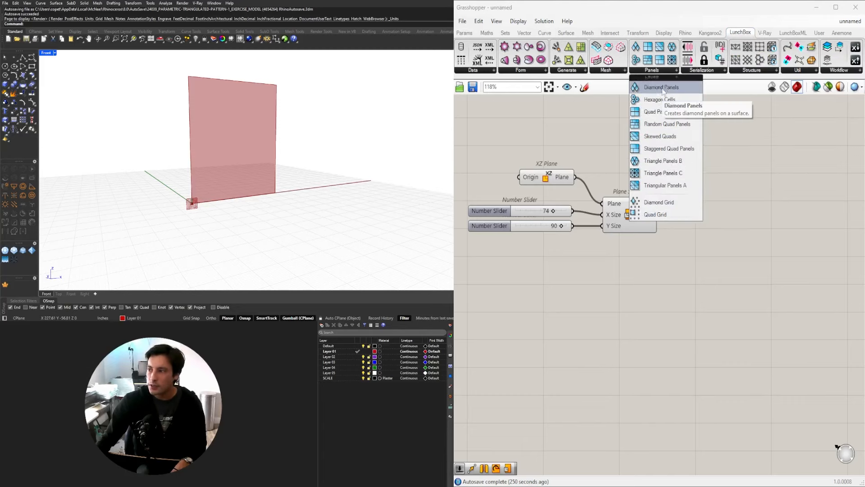
left_click(469, 34)
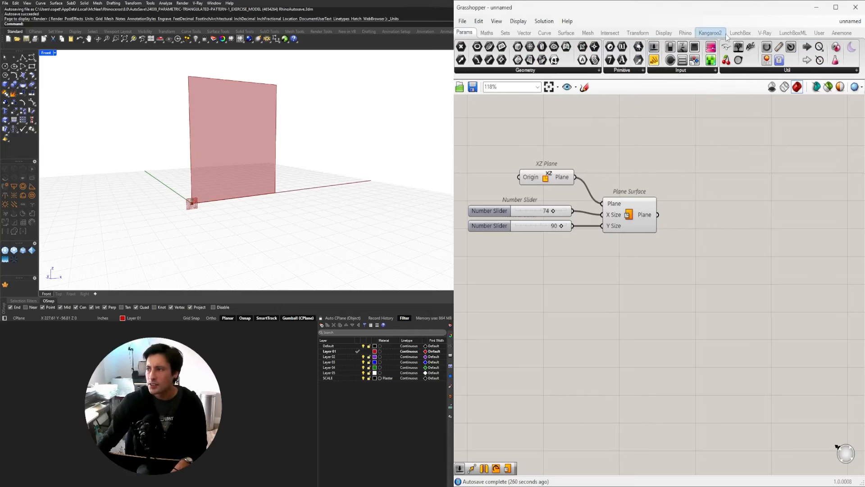
- Add an Isotrim component and place it well beyond Plane Surface, leaving room between them
scroll(731, 212, "down", 2)
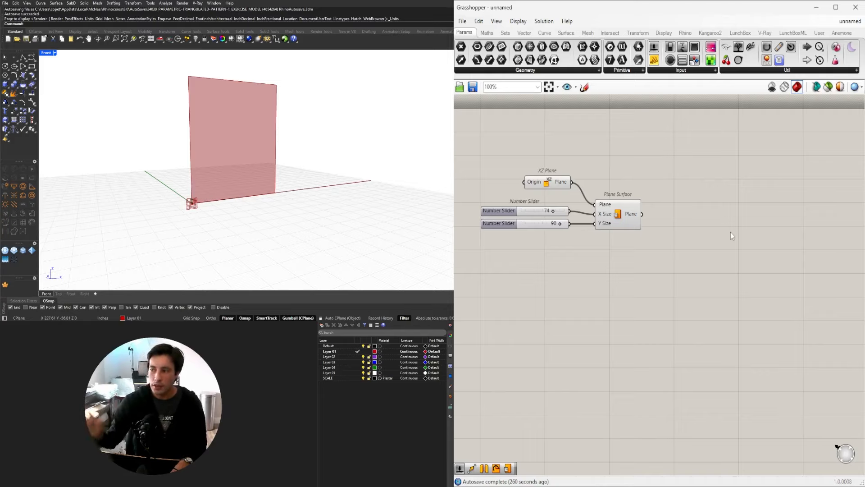
right_click_drag(713, 242, 707, 242)
double_click(707, 243)
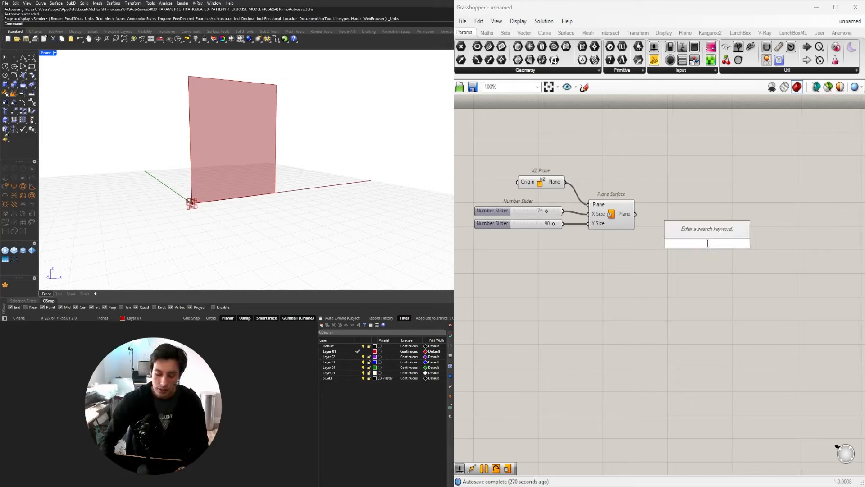
type("ISOTR")
key("BackSpace")
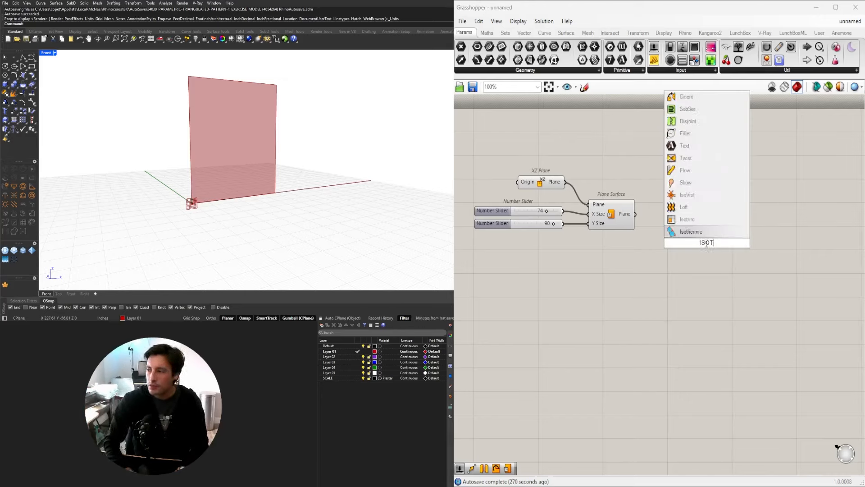
left_click(695, 218)
right_click_drag(705, 239, 612, 253)
left_click_drag(611, 253, 711, 235)
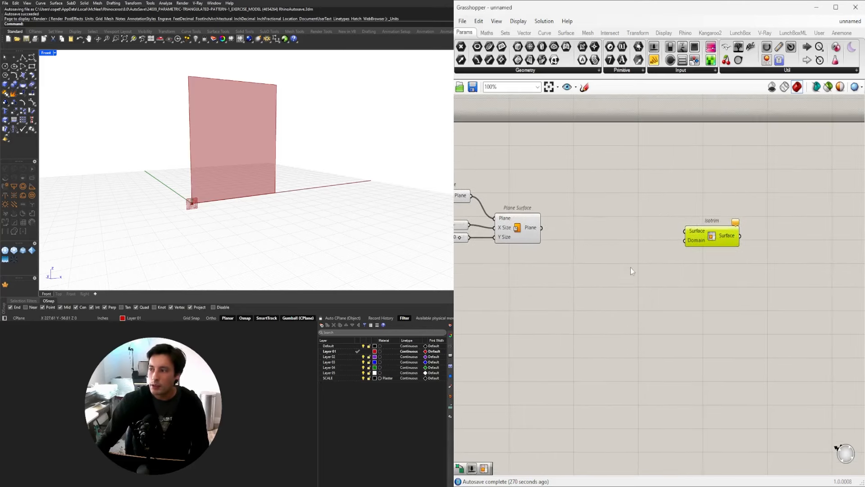
- Add a Divide Domain² component between Plane Surface and Isotrim, and shift Isotrim closer to it
double_click(608, 257)
type("DIVIDE")
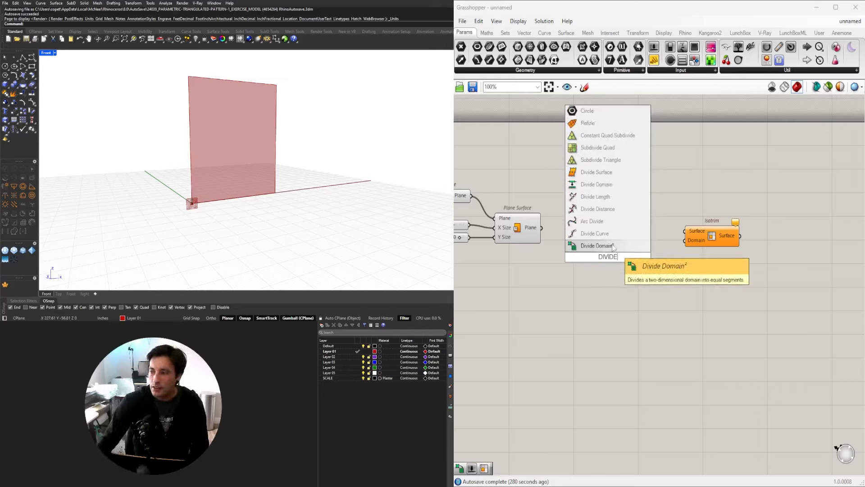
left_click(595, 246)
left_click_drag(701, 241, 676, 248)
left_click(659, 207)
- Connect Plane Surface to Isotrim's Surface and Divide Domain²'s Domain inputs, and feed the Segments output into Isotrim's Domain
left_click_drag(539, 233, 652, 241)
left_click_drag(689, 237, 696, 234)
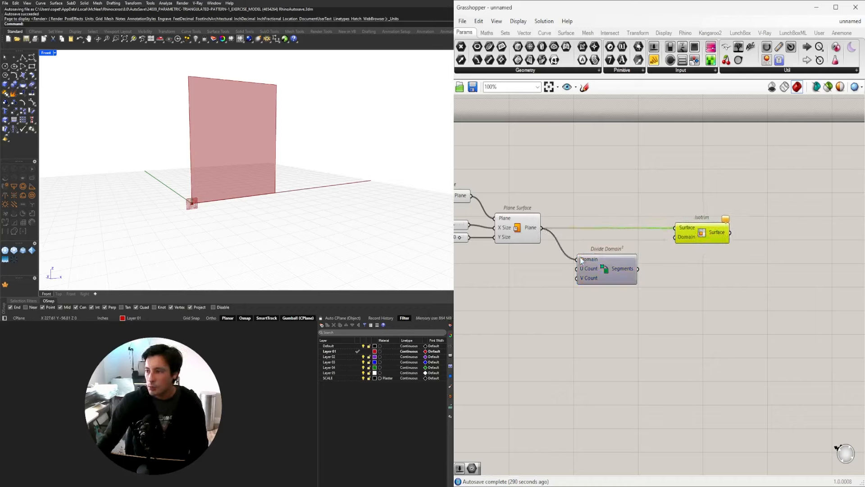
left_click_drag(580, 259, 572, 248)
left_click_drag(630, 258, 687, 234)
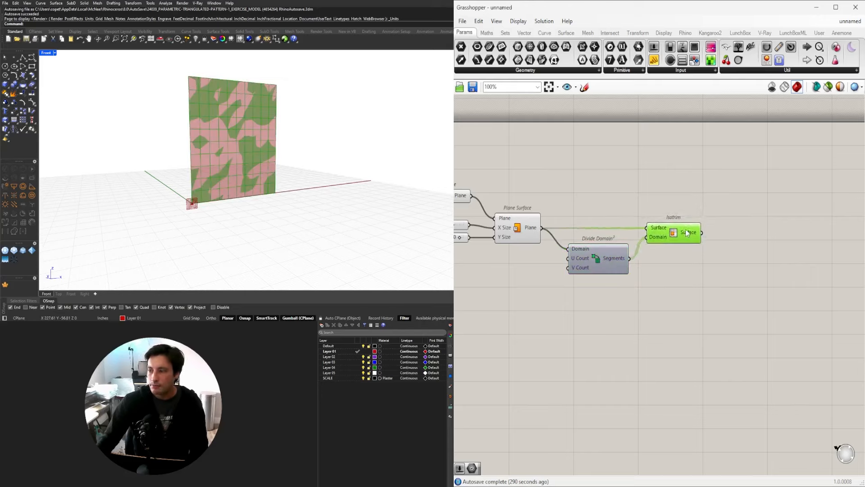
- Compare the Plane Surface and Isotrim previews in the viewport and turn off the Plane Surface preview
right_click_drag(243, 121, 353, 130)
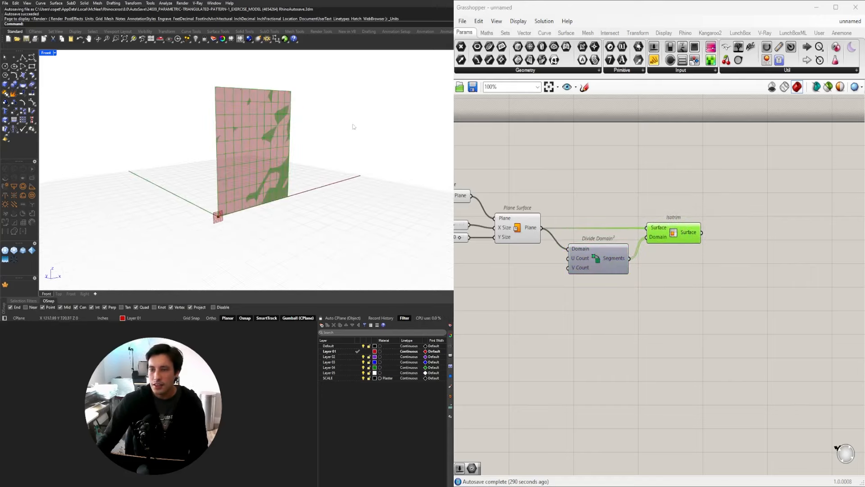
left_click(524, 230)
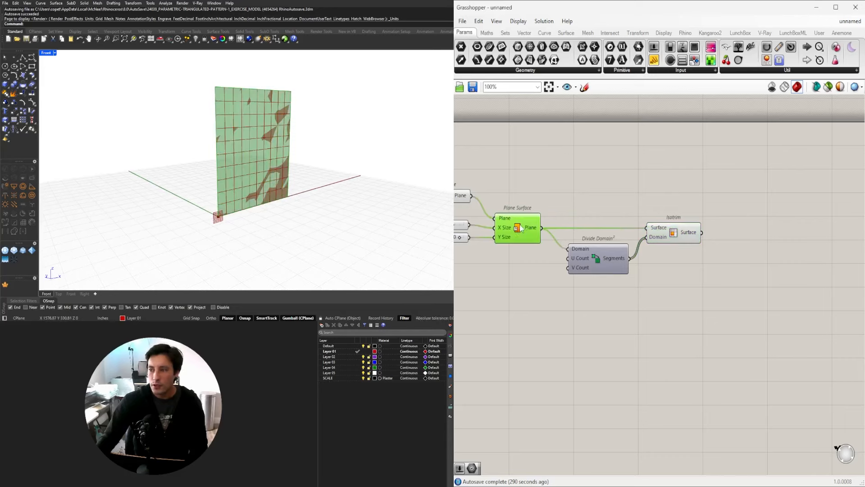
left_click(679, 233)
left_click(534, 259)
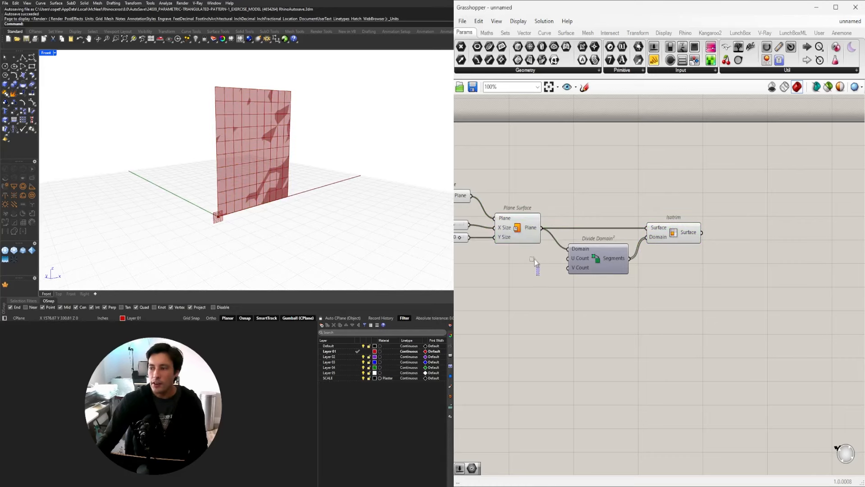
left_click(519, 225)
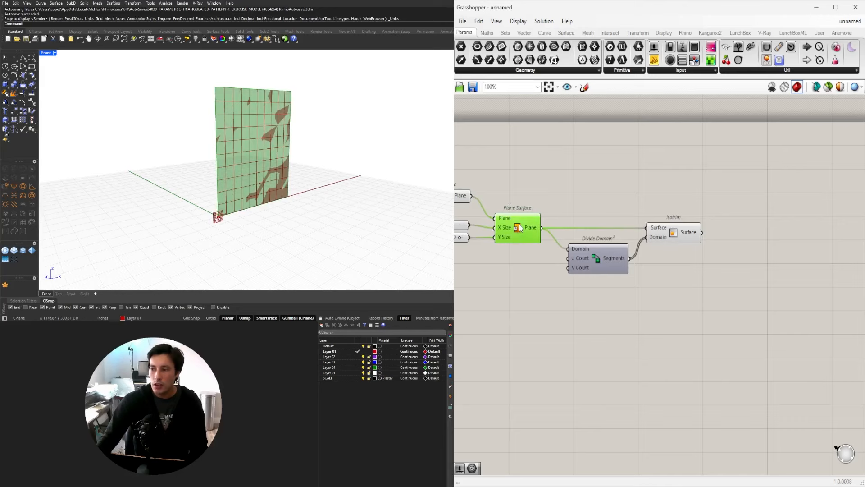
right_click(519, 225)
middle_click(530, 189)
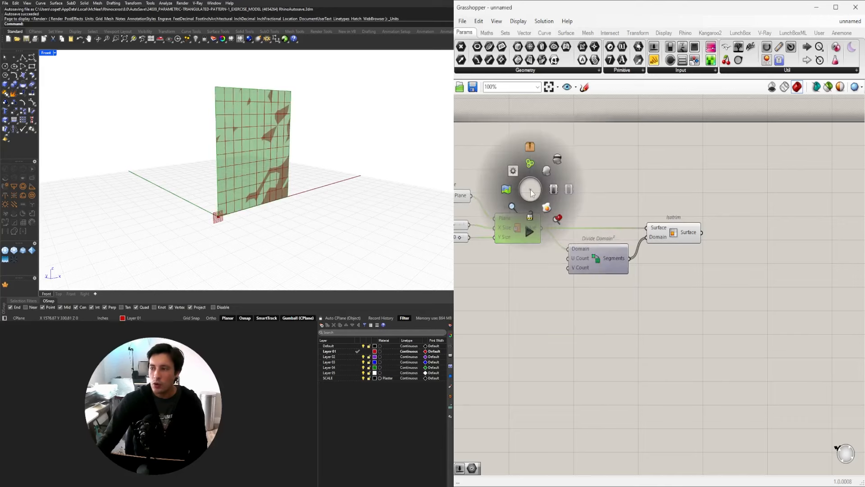
left_click(557, 158)
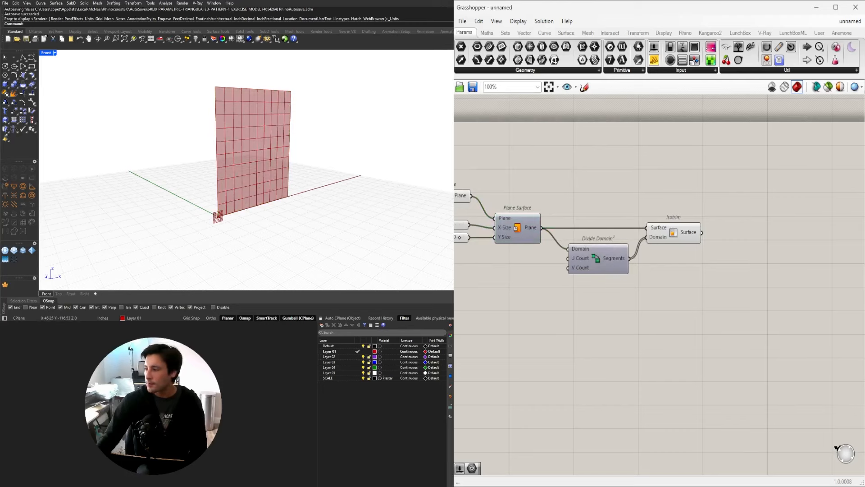
- Resize the surface by setting the X Size slider to 81 and the Y Size slider to 100
right_click_drag(639, 333, 749, 339)
scroll(588, 246, "up", 3)
left_click_drag(568, 234, 589, 259)
scroll(690, 333, "down", 3)
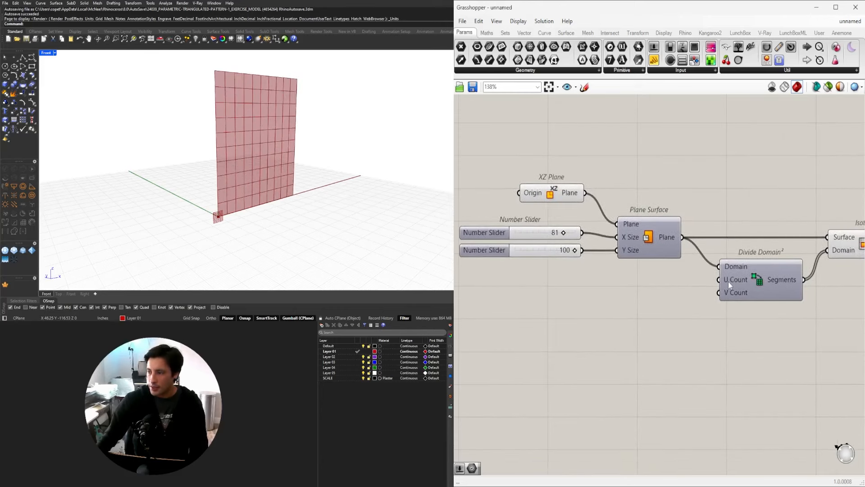
- Add two number sliders with a value of 5 and connect them to U Count and V Count of Divide Domain²
mouse_move(728, 282)
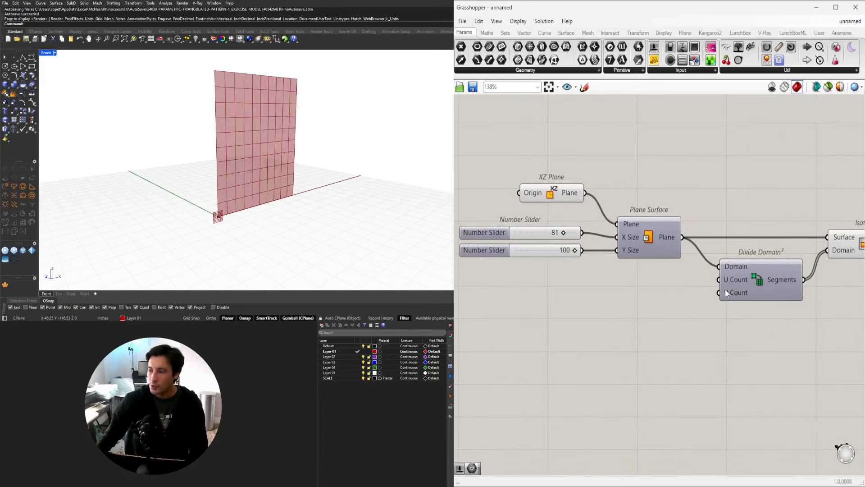
double_click(628, 318)
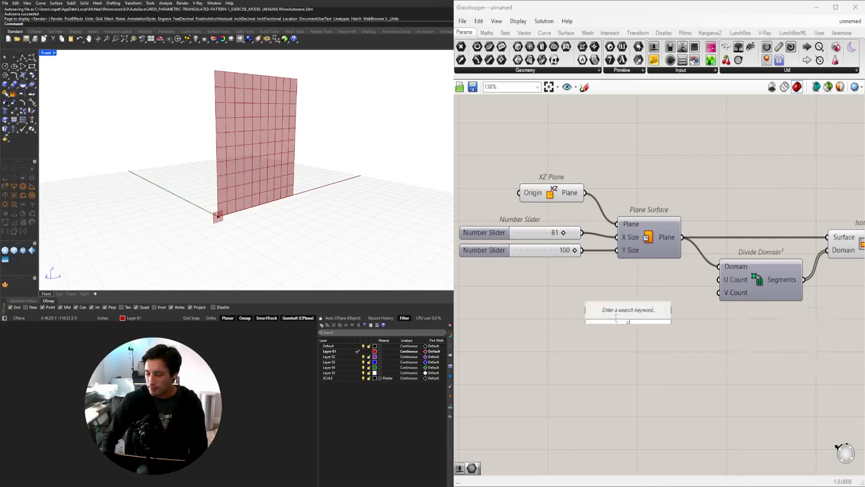
type("5")
key("Return")
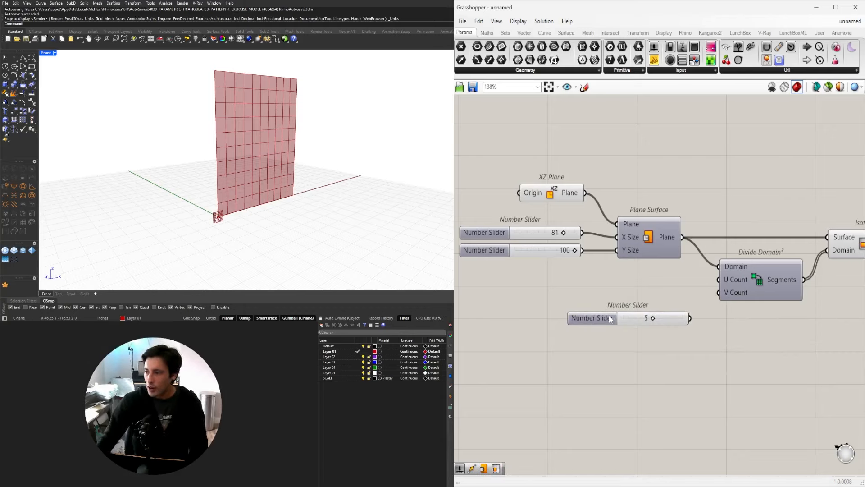
left_click_drag(611, 320, 607, 288)
left_click_drag(683, 282, 719, 279)
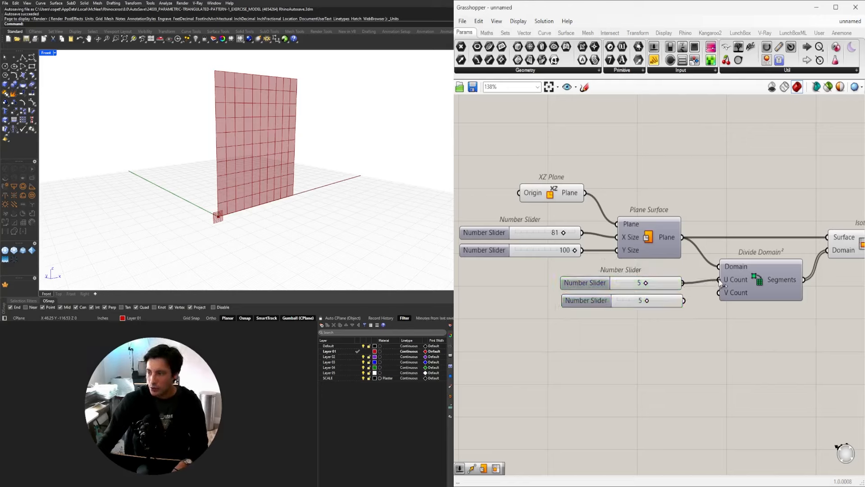
- Set the U Count slider to 6 and the V Count slider to 7
scroll(664, 284, "up", 4)
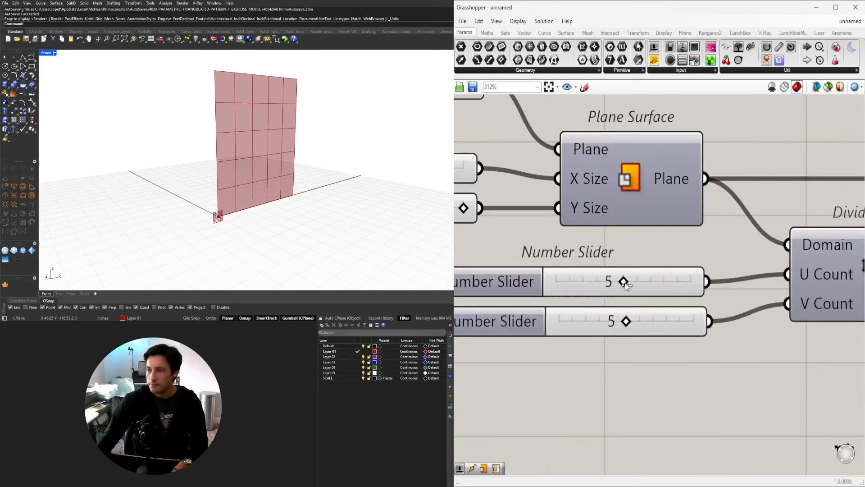
left_click_drag(625, 281, 651, 281)
left_click_drag(633, 321, 658, 320)
mouse_move(650, 282)
left_mouse_down()
mouse_move(626, 280)
mouse_move(636, 279)
left_mouse_up()
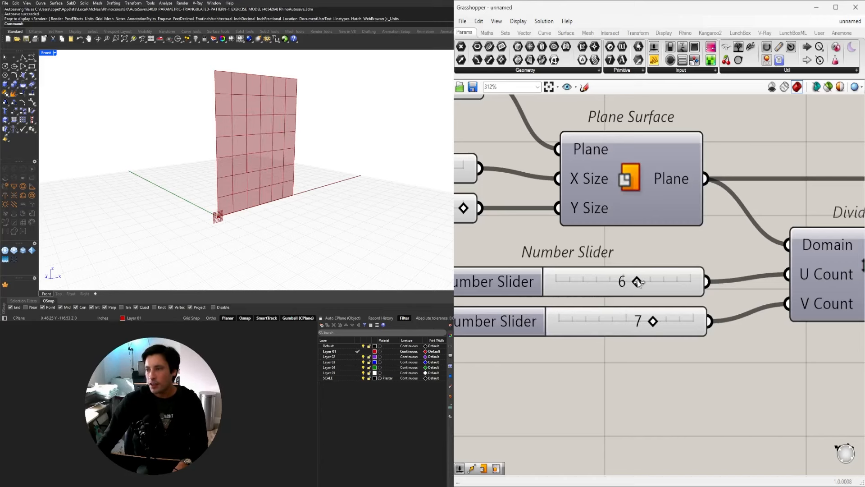
- Move the Isotrim component slightly farther from Divide Domain²
scroll(766, 361, "down", 5)
right_click_drag(758, 274, 658, 250)
left_click_drag(681, 231, 690, 232)
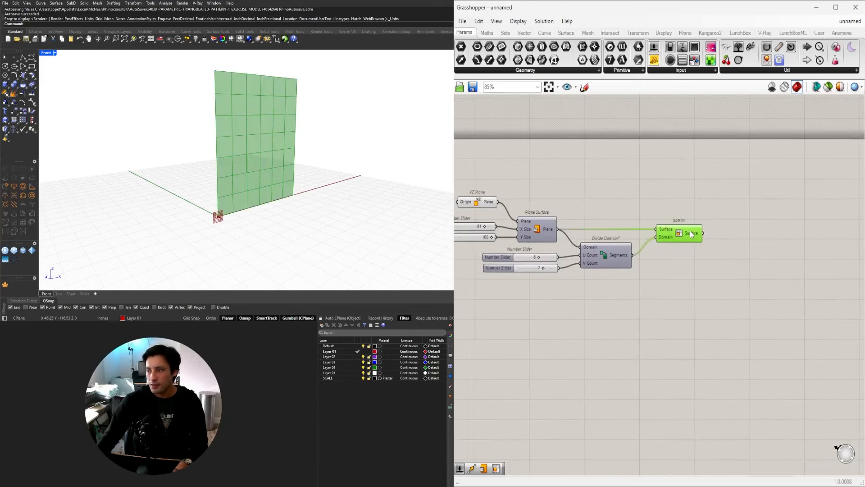
left_click(692, 260)
- Examine the subdivided surface grid in the Rhino viewport and the data in Isotrim's Surface output
mouse_move(264, 135)
right_mouse_down()
mouse_move(340, 158)
mouse_move(271, 119)
mouse_move(268, 126)
right_mouse_up()
scroll(271, 116, "up", 3)
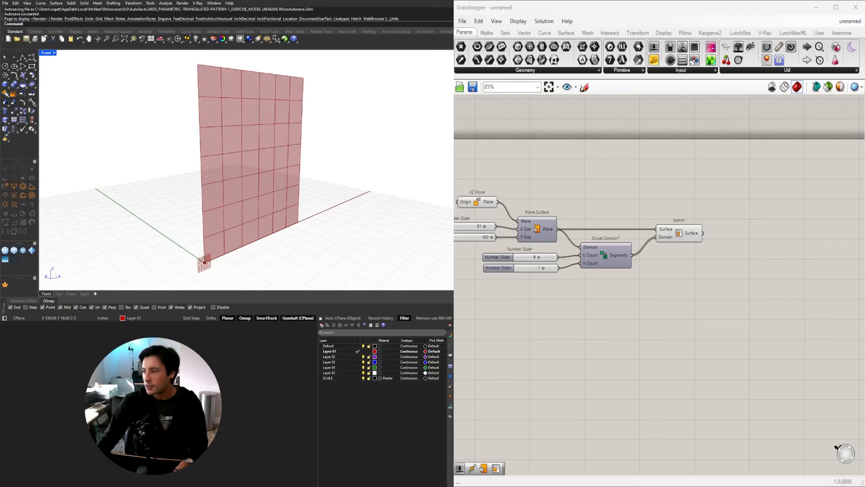
left_click(679, 232)
right_click_drag(271, 136, 250, 139)
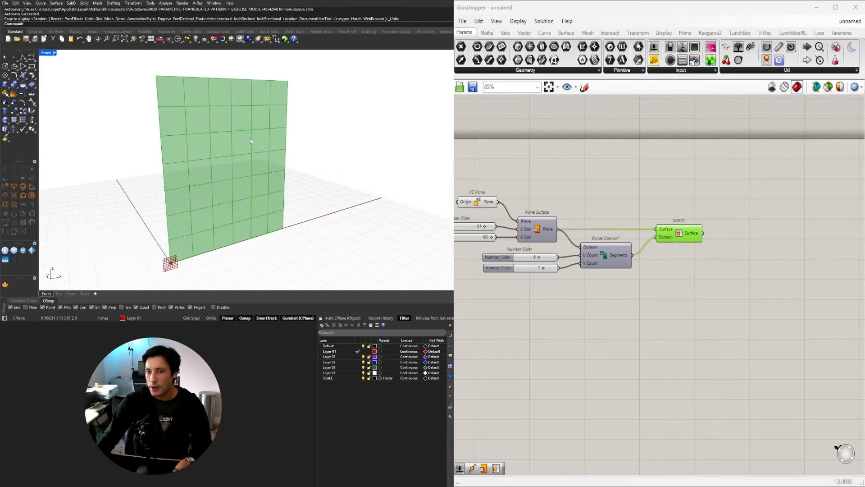
left_click(653, 205)
scroll(693, 235, "up", 4)
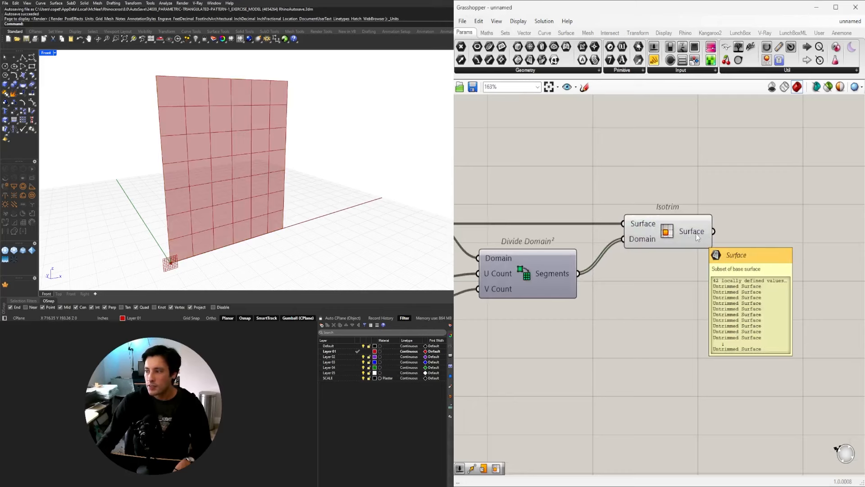
- Add a List Item component, connect Isotrim's Surface output to its List input, and place it slightly below Isotrim
left_click(696, 233)
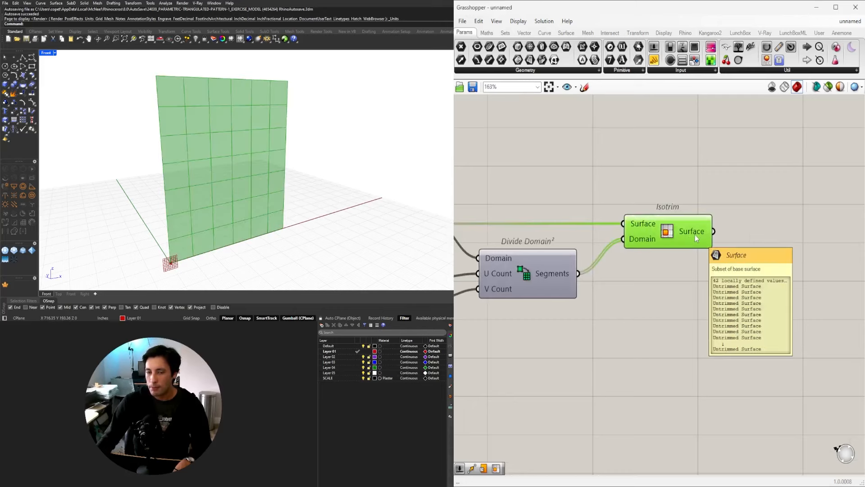
scroll(696, 233, "down", 4)
right_click_drag(696, 234, 628, 266)
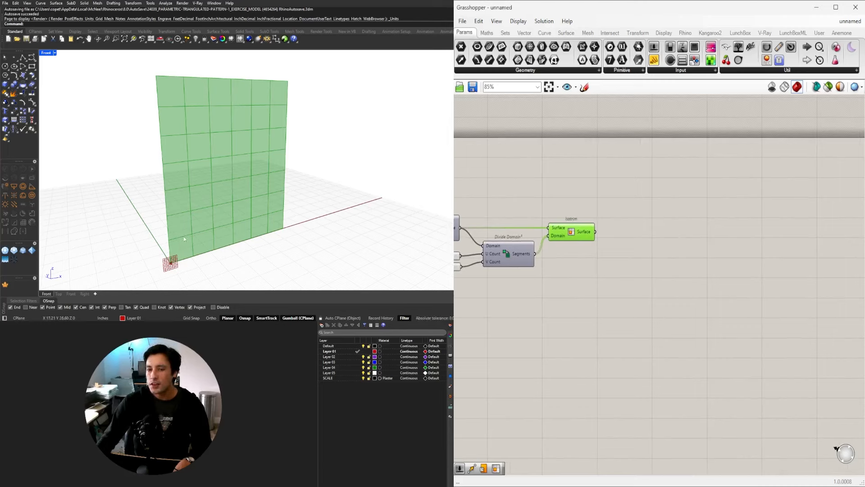
double_click(618, 266)
type("ITEM")
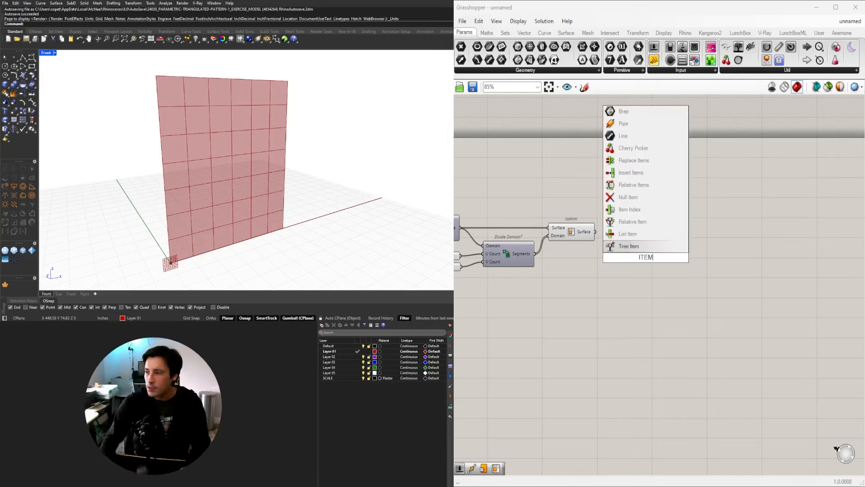
left_click(629, 233)
left_click_drag(595, 232, 652, 240)
mouse_move(585, 237)
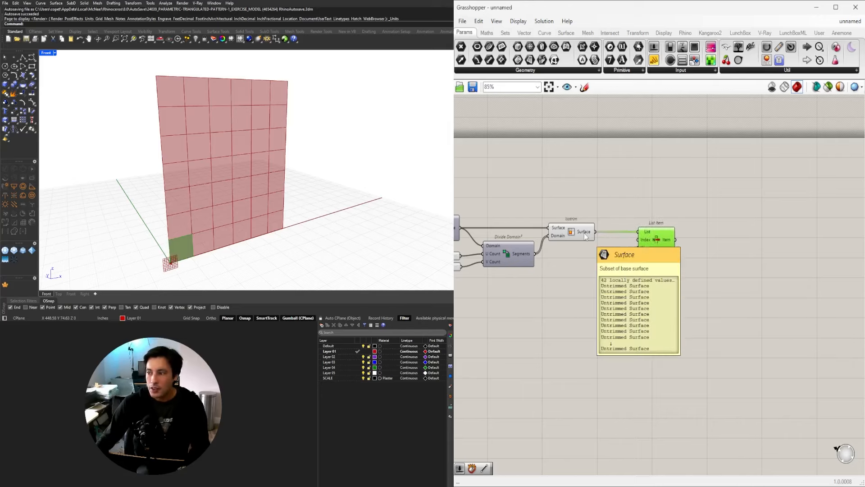
mouse_move(646, 234)
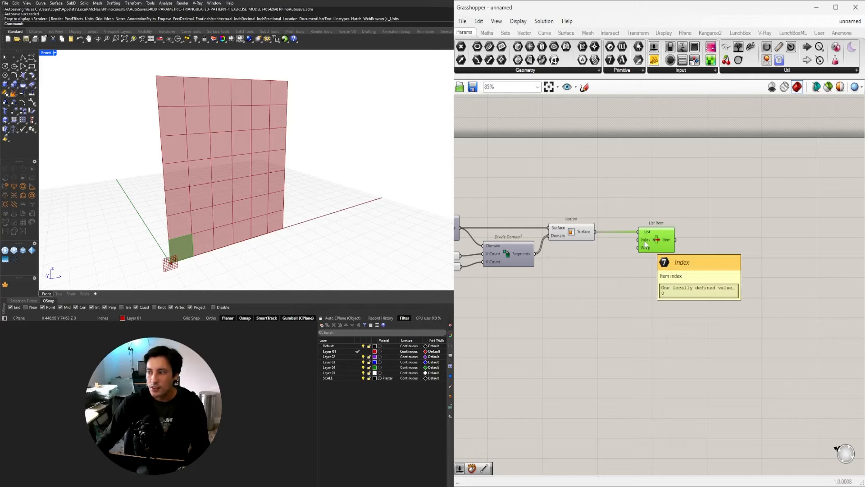
mouse_move(644, 242)
left_mouse_down()
mouse_move(632, 241)
mouse_move(639, 255)
left_mouse_up()
- Turn off the preview of the Isotrim component and shift List Item slightly lower
scroll(182, 253, "up", 5)
scroll(248, 214, "up", 3)
scroll(280, 207, "down", 6)
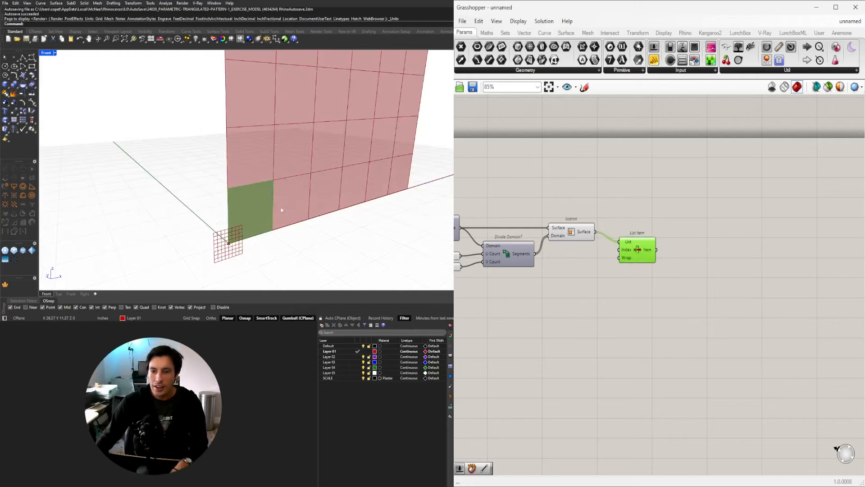
scroll(217, 176, "up", 2)
scroll(218, 172, "up", 2)
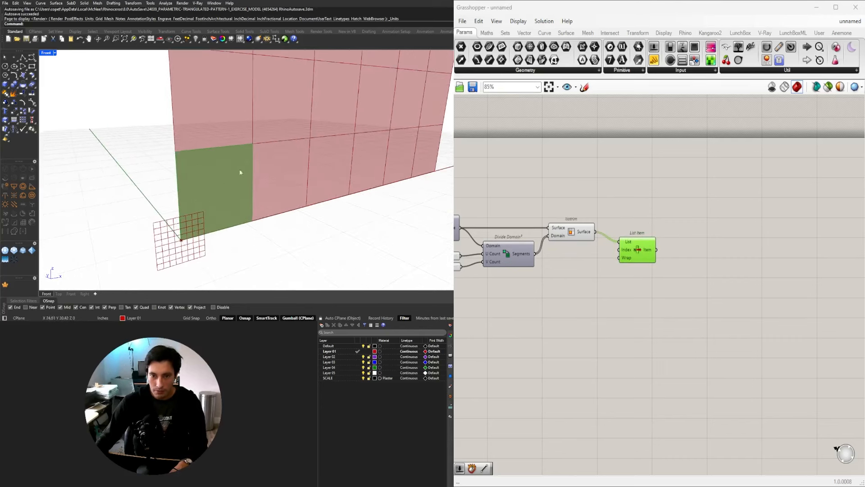
scroll(214, 210, "up", 2)
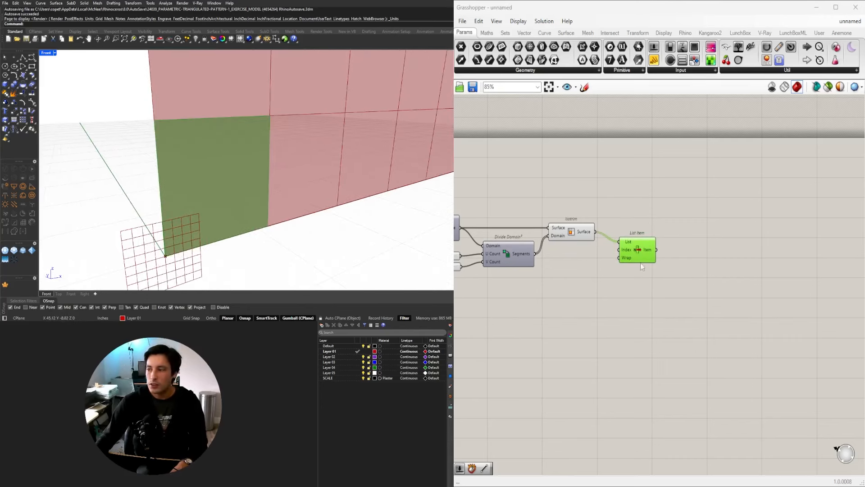
left_click(574, 238)
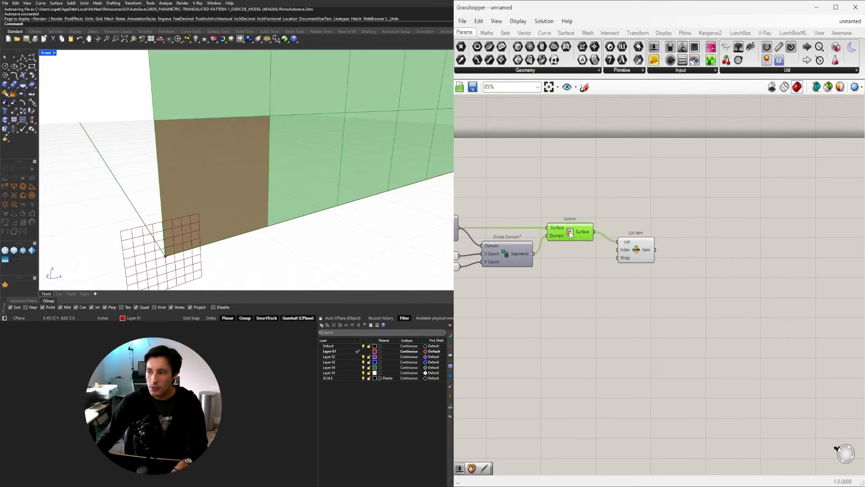
right_click(571, 234)
left_click(581, 247)
mouse_move(640, 253)
left_mouse_down()
mouse_move(645, 242)
mouse_move(645, 261)
left_mouse_up()
- Add a Deconstruct Brep component, feed List Item's output into its Brep input, and place it above List Item
right_click_drag(670, 274, 615, 274)
scroll(250, 157, "down", 5)
right_click_drag(252, 181, 225, 174)
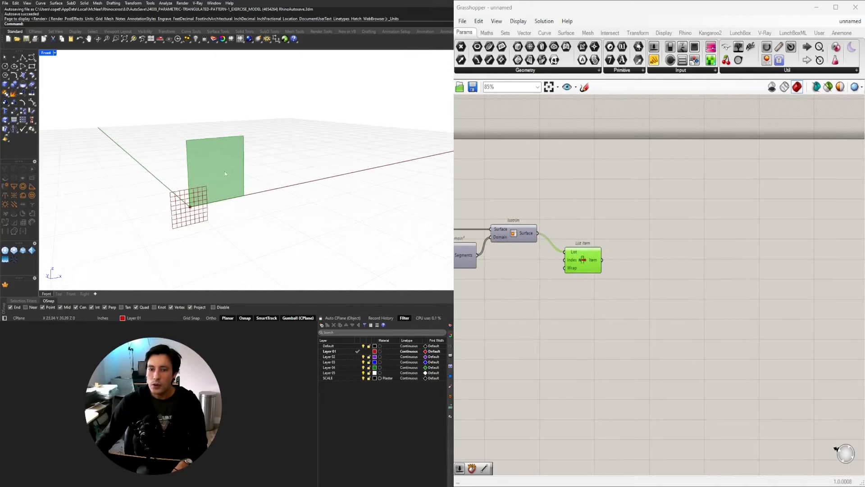
scroll(218, 156, "up", 2)
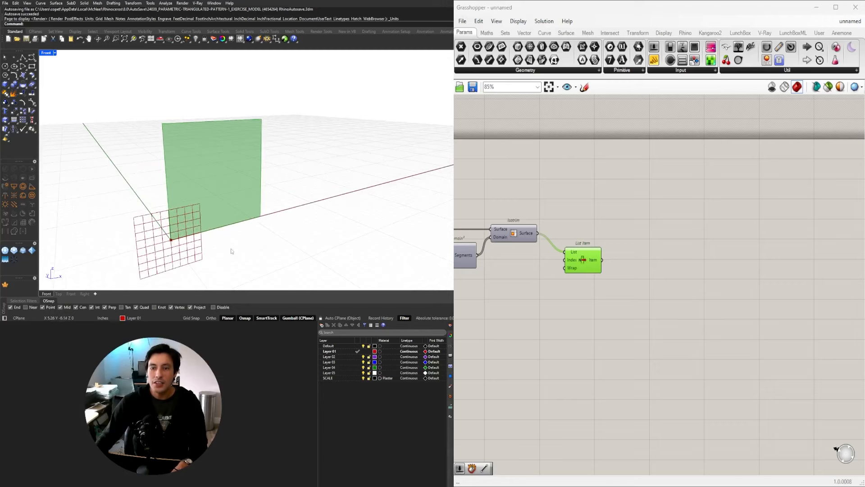
double_click(644, 273)
type("DEC")
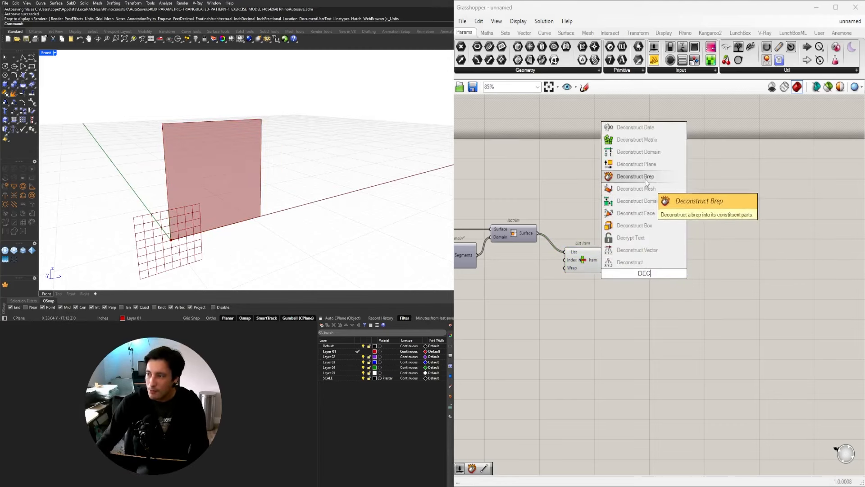
left_click(637, 177)
left_click_drag(644, 272, 671, 261)
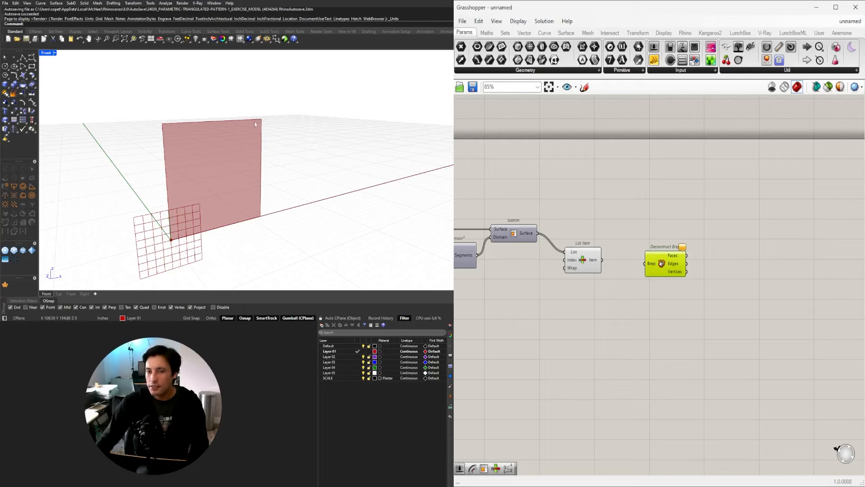
left_click(595, 269)
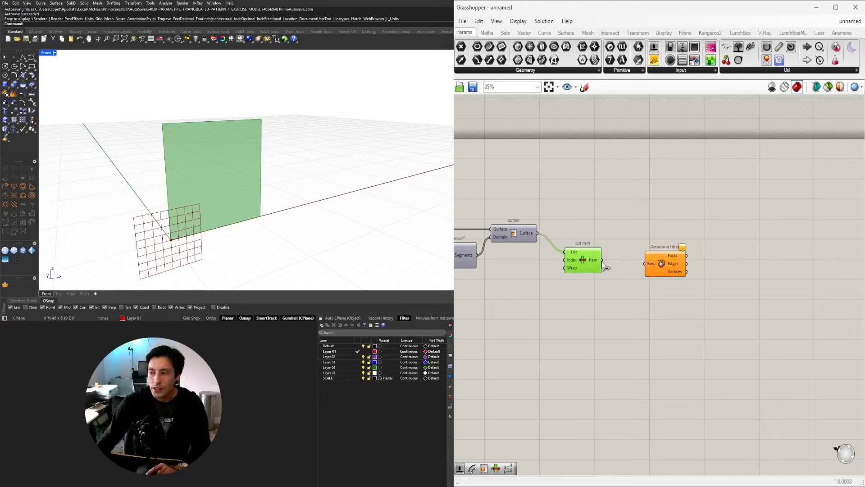
left_click_drag(602, 260, 652, 222)
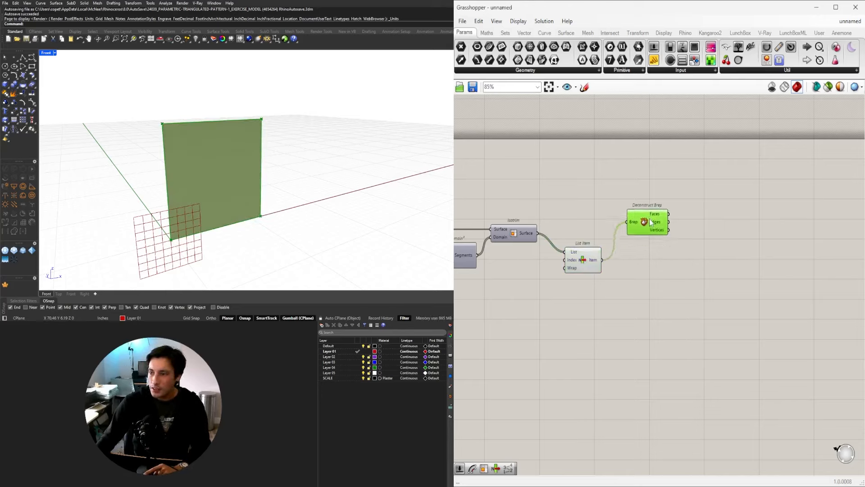
left_click(650, 242)
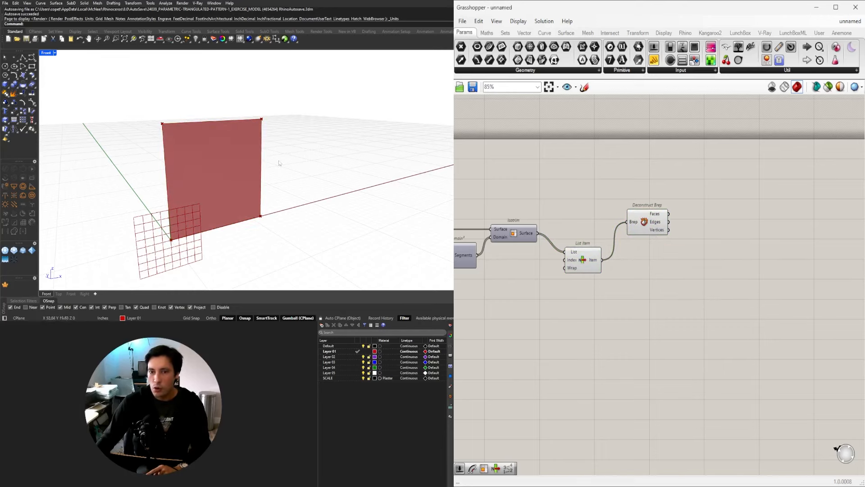
- Add a Point List component and connect Deconstruct Brep's Vertices output to its Points input
left_click(665, 215)
double_click(734, 252)
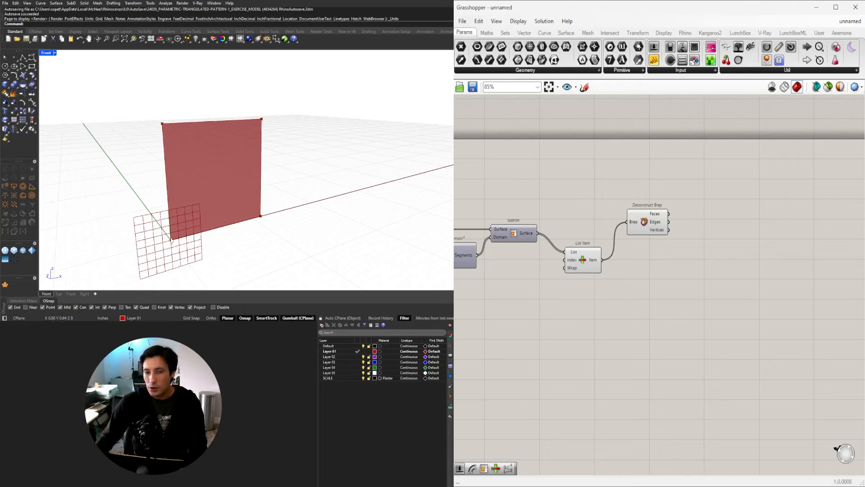
double_click(694, 259)
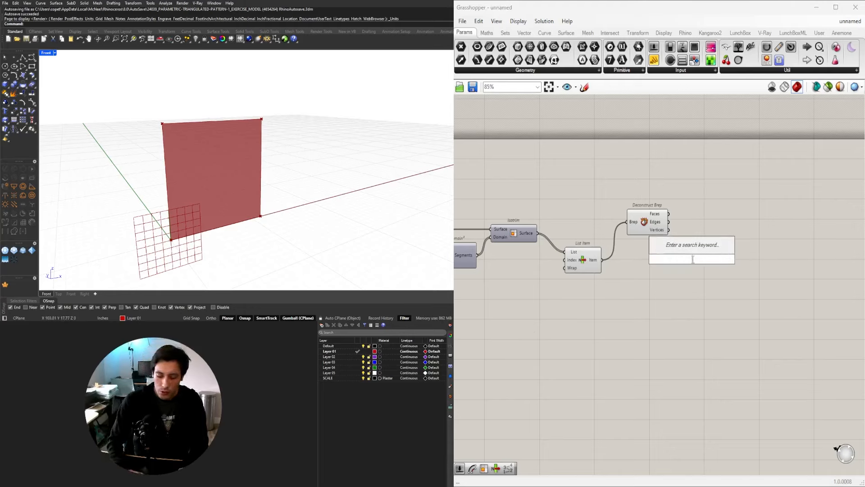
type("POINT")
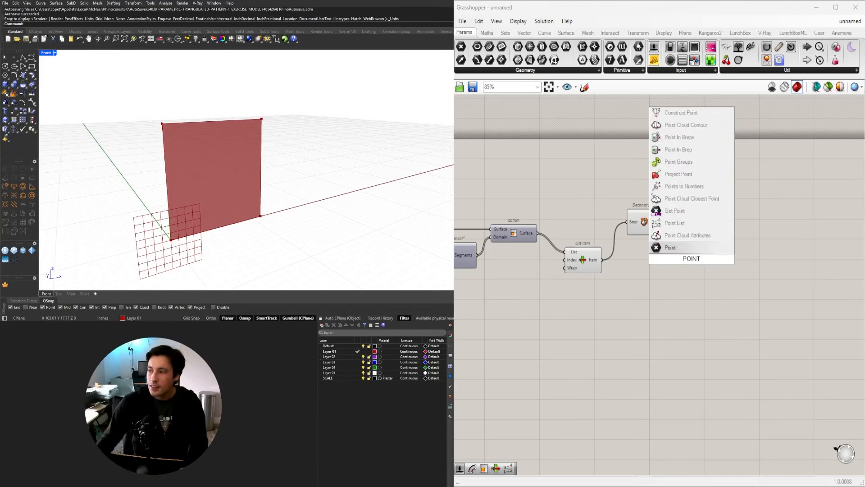
left_click(680, 223)
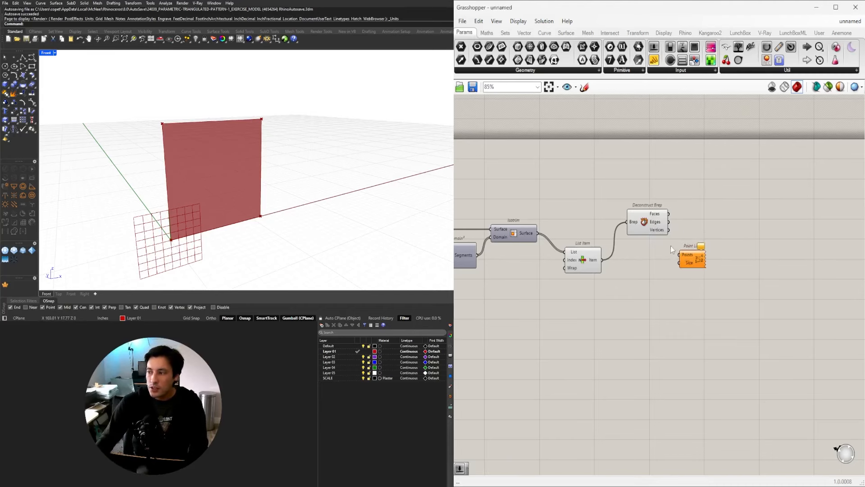
scroll(665, 233, "up", 2)
left_click_drag(671, 230, 699, 233)
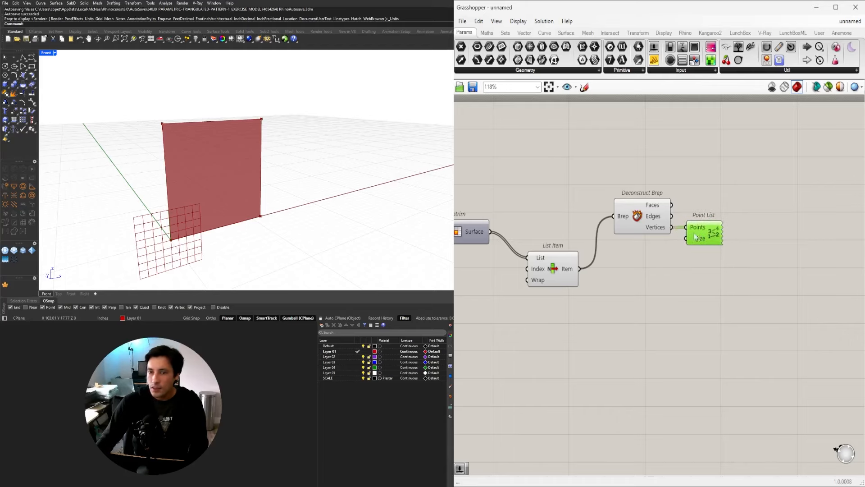
scroll(187, 133, "up", 6)
scroll(123, 111, "down", 6)
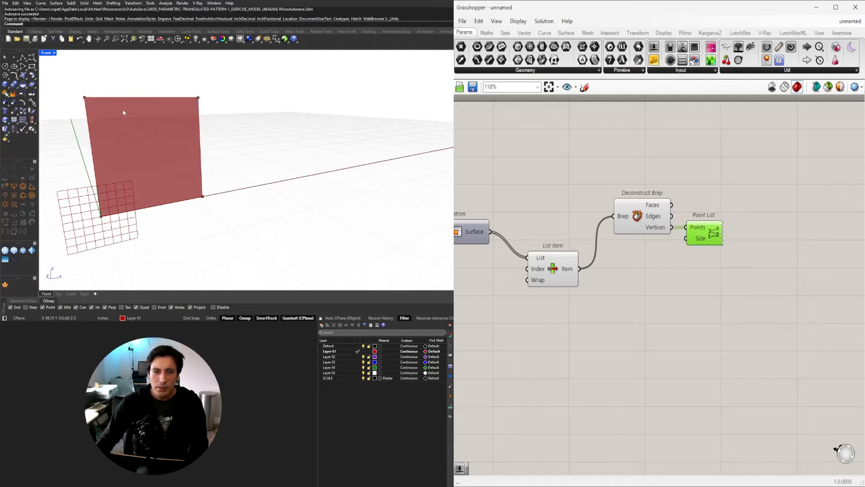
- Set the Size input of Point List to 2 and nudge the component slightly away from Deconstruct Brep
right_click(697, 243)
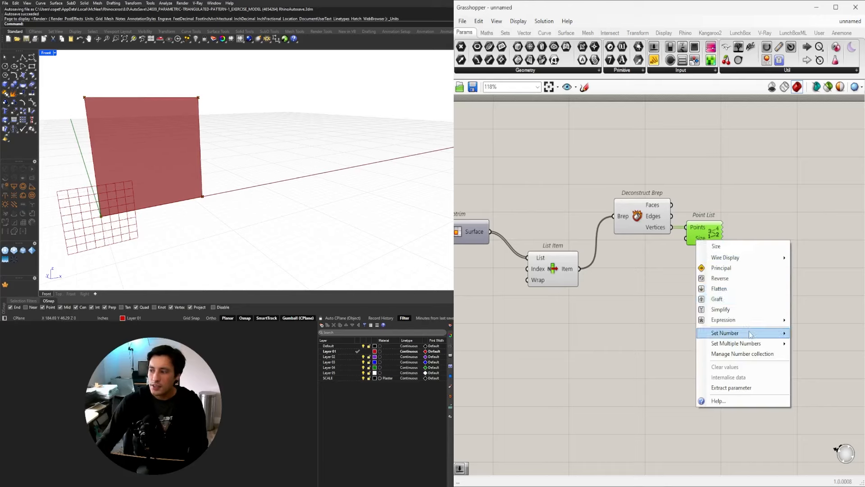
mouse_move(748, 333)
left_click(815, 334)
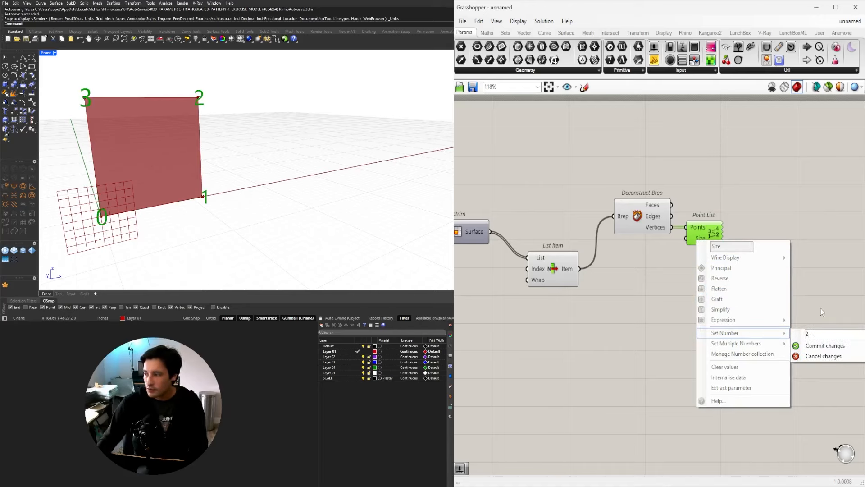
left_click(825, 347)
scroll(254, 166, "down", 6)
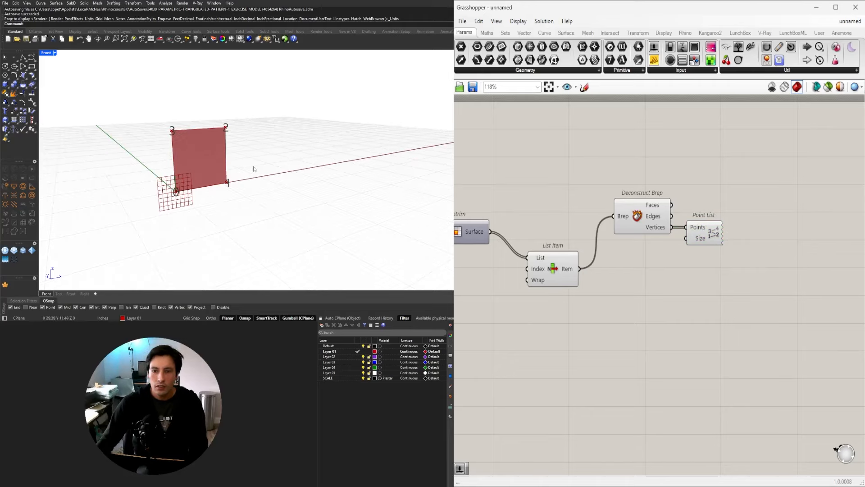
right_click_drag(197, 167, 222, 165, "shift")
scroll(219, 165, "up", 5)
left_click_drag(688, 235, 693, 235)
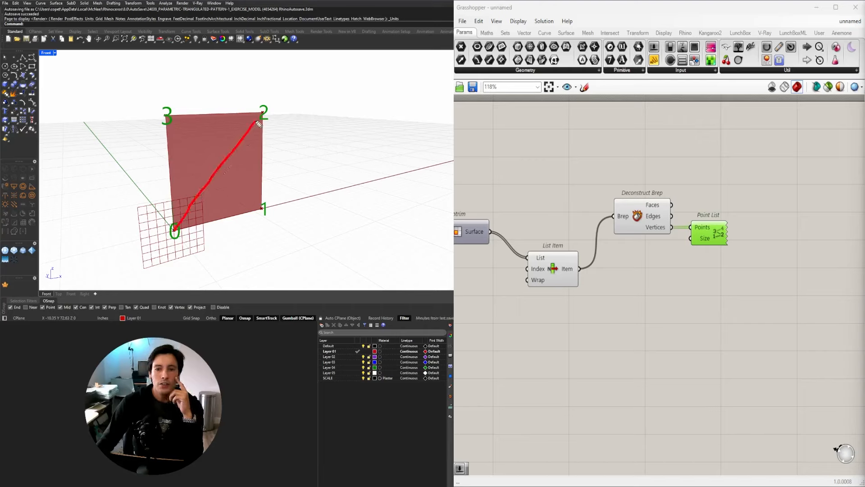
mouse_move(264, 115)
left_mouse_down()
mouse_move(262, 207)
mouse_move(206, 217)
left_mouse_up()
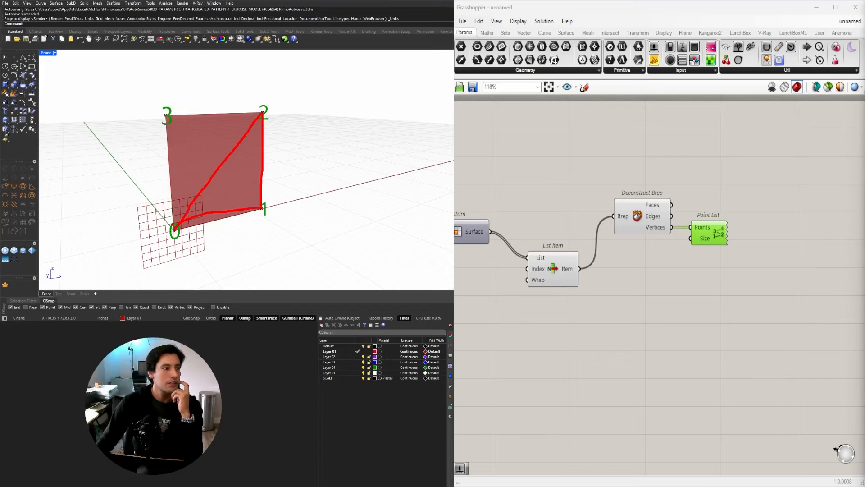
key("Escape")
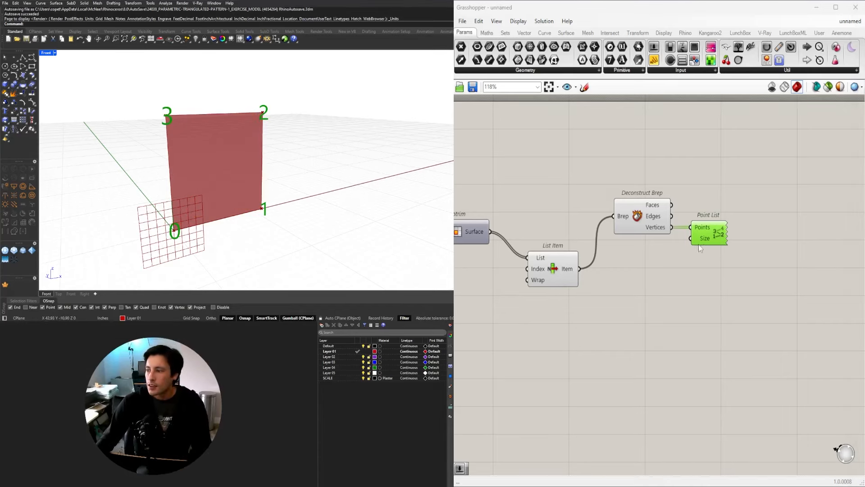
- Move Point List farther from Deconstruct Brep and shift Deconstruct Brep slightly lower to make room between them
left_click_drag(710, 234, 785, 212)
left_click_drag(638, 218, 638, 227)
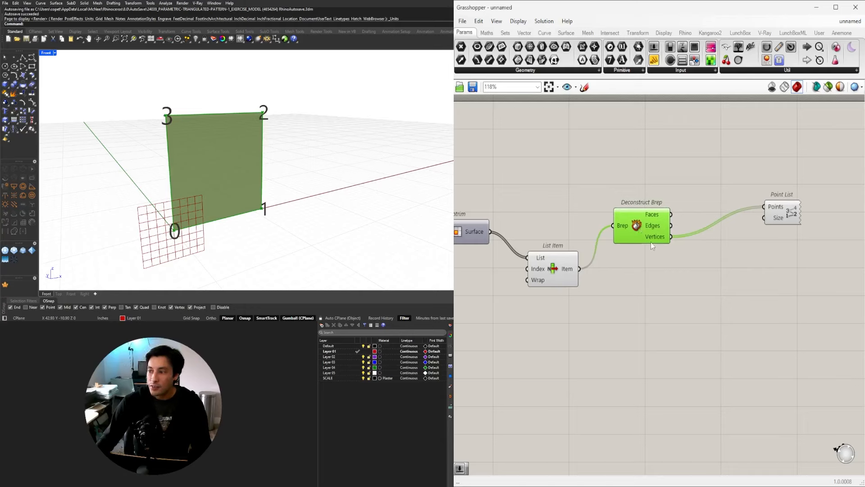
double_click(731, 271)
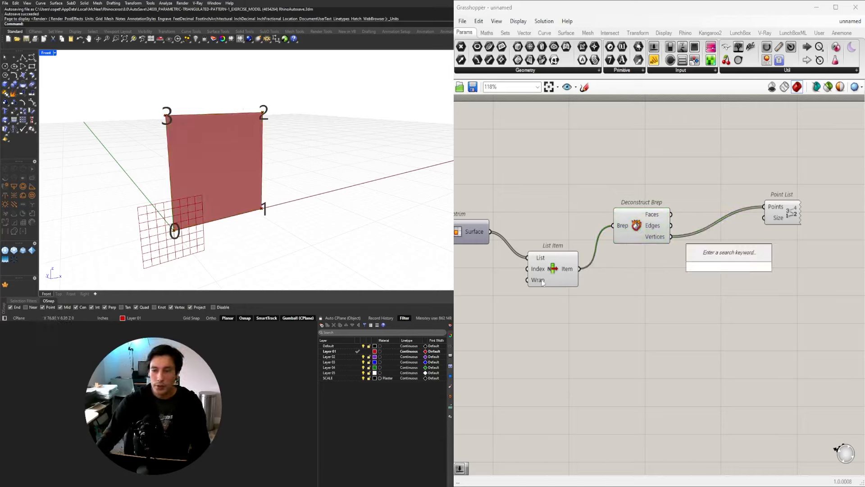
key("Escape")
- Add a second List Item component below Deconstruct Brep and connect the Vertices output to its List input
double_click(688, 273)
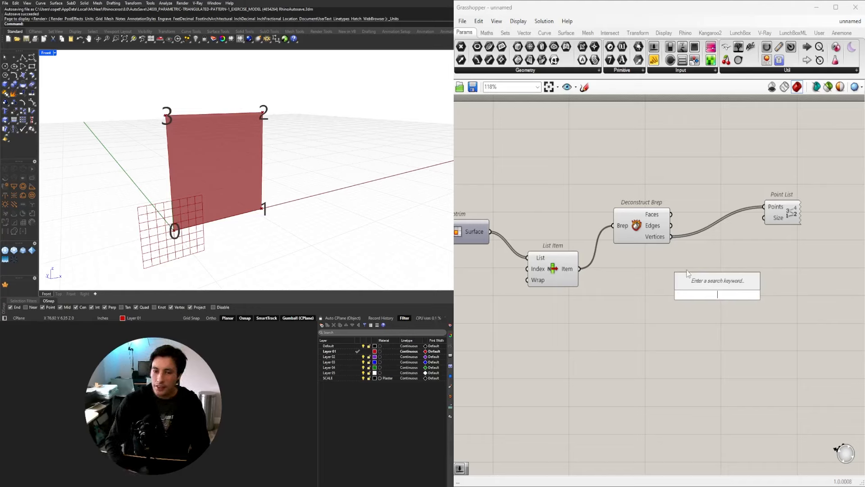
type("item")
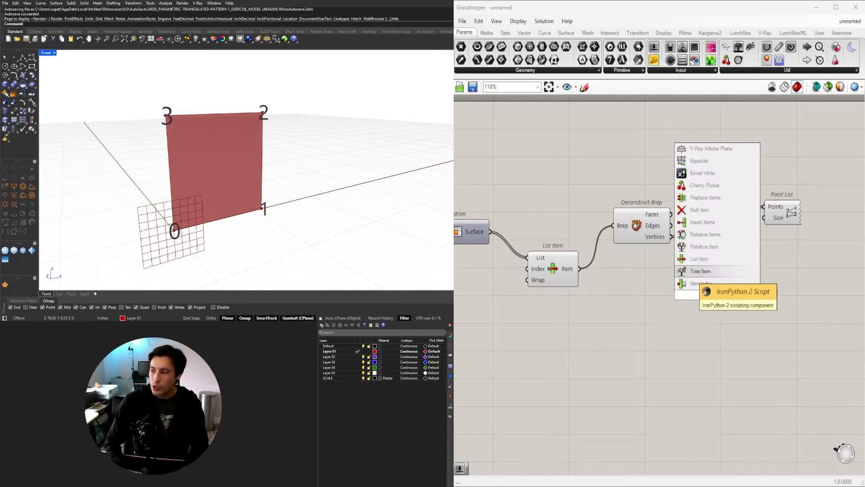
left_click(695, 271)
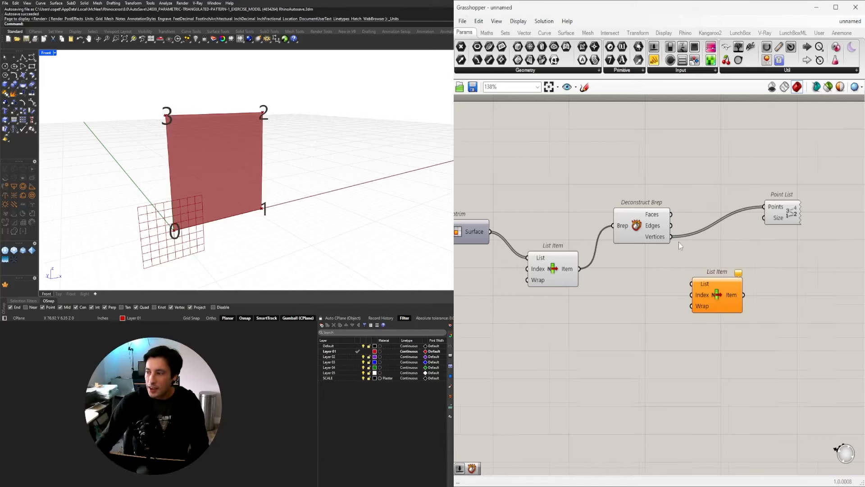
scroll(672, 242, "up", 1)
left_click_drag(670, 236, 686, 287)
scroll(678, 305, "up", 2)
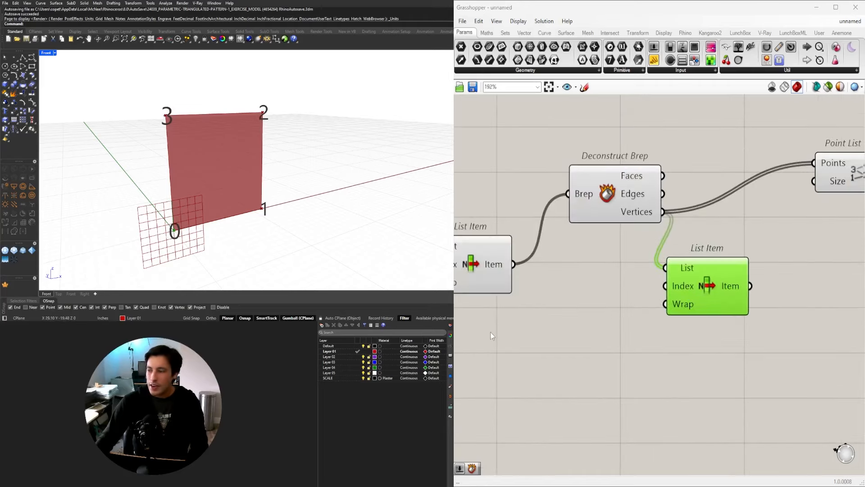
scroll(718, 313, "up", 6)
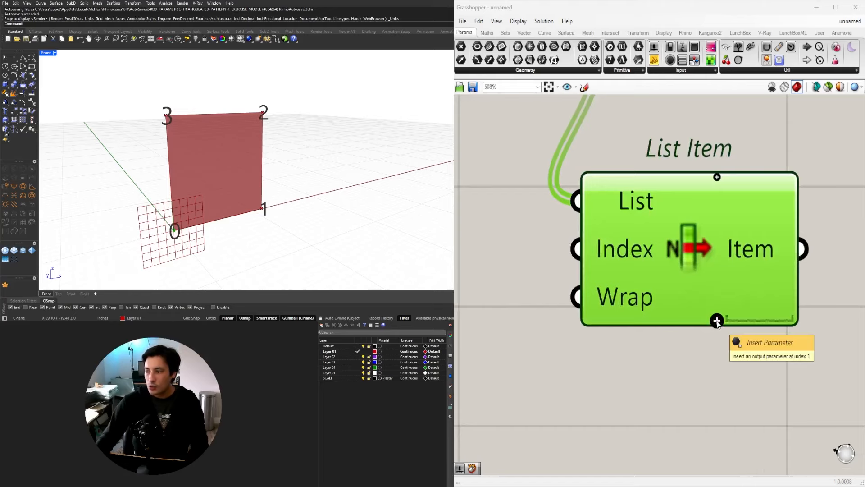
- Add three more outputs (+1, +2, +3) to the List Item component connected to Deconstruct Brep's Vertices
left_click(717, 320)
left_click(717, 320)
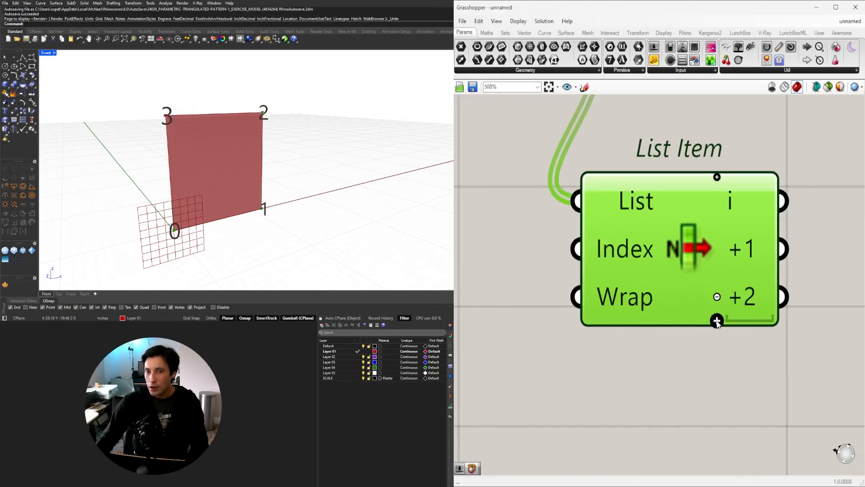
left_click(717, 321)
scroll(768, 303, "down", 4)
scroll(768, 302, "down", 3)
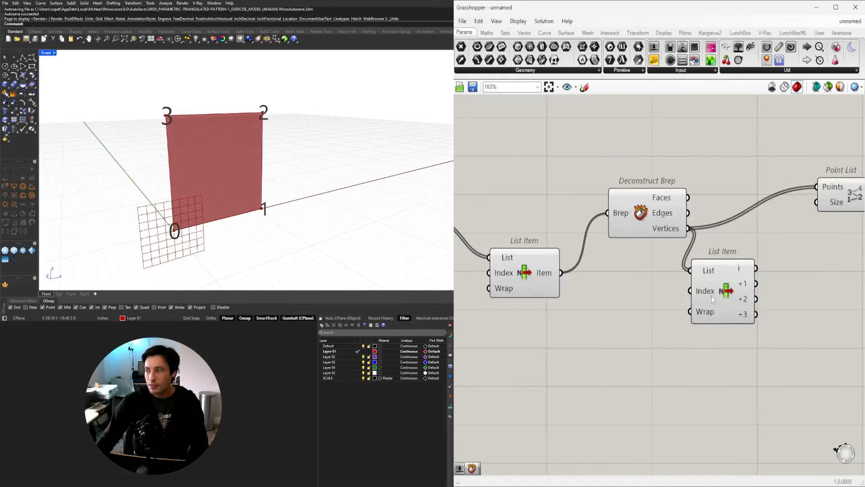
- Add a Point parameter beside the List Item and connect the i output to it
left_click(747, 296)
scroll(753, 293, "up", 2)
left_click(758, 291)
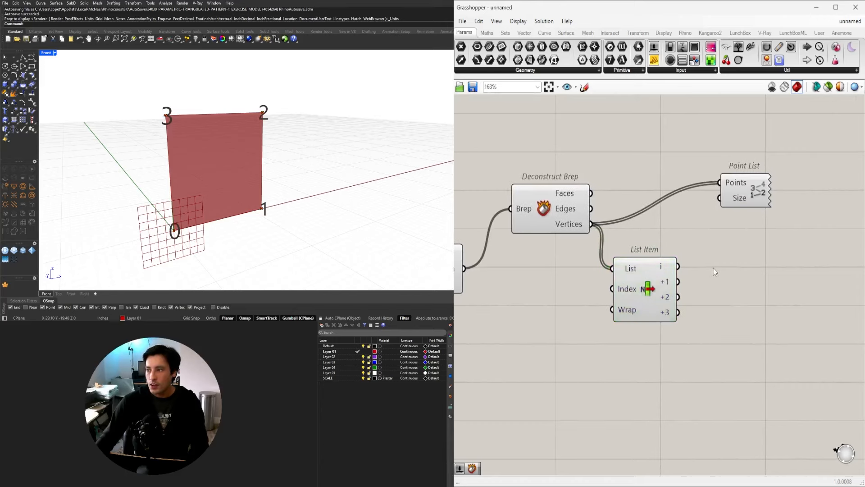
double_click(713, 268)
type("POINT")
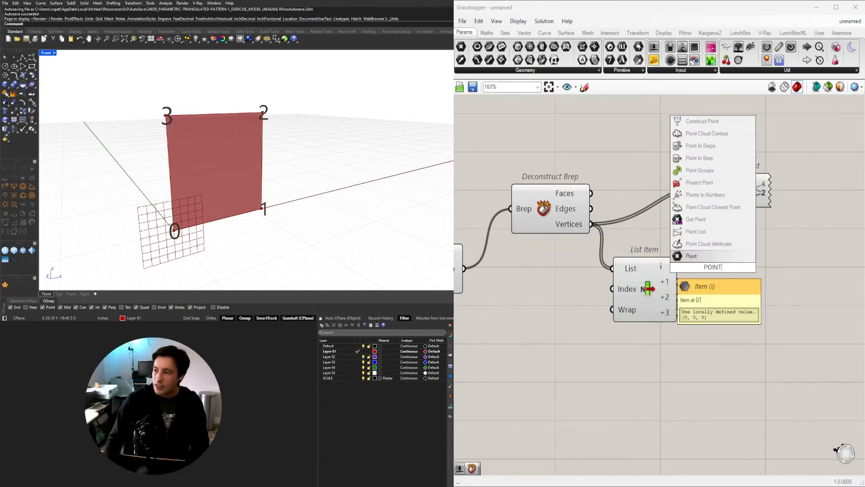
left_click(700, 257)
scroll(682, 260, "up", 1)
left_click_drag(678, 269, 698, 270)
- Make three copies of the Point parameter stacked below it and connect outputs +1, +2 and +3 to them in order
left_click_drag(720, 272, 737, 297)
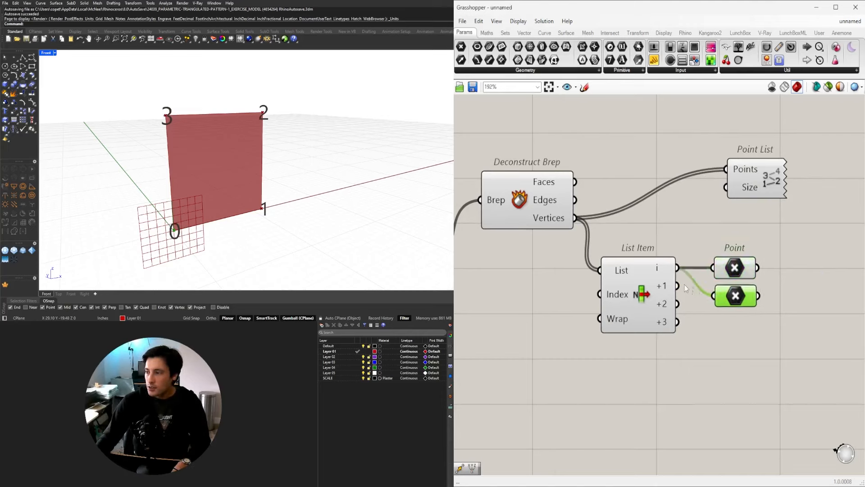
left_click_drag(678, 286, 721, 298)
left_click_drag(734, 302, 733, 321, "alt")
left_click_drag(678, 304, 716, 323)
left_click_drag(739, 329, 676, 322, "alt")
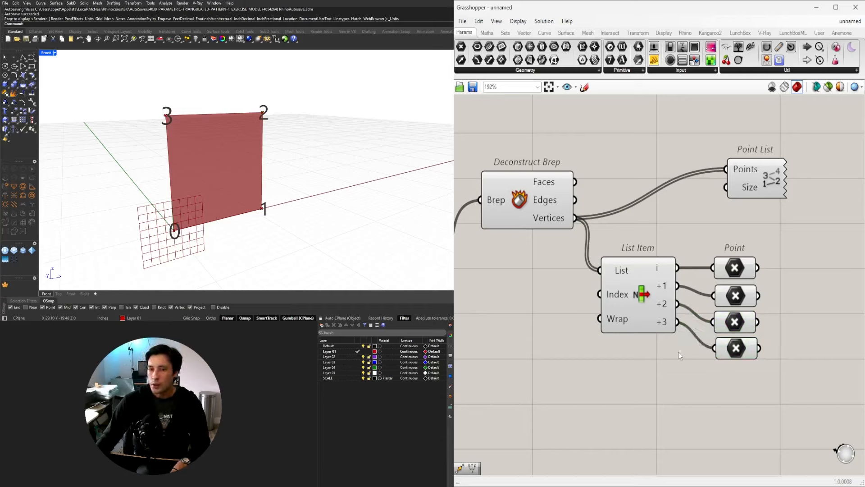
- Check which corner each Point parameter holds, and shift all four slightly higher to line up with the List Item
left_click(743, 355)
left_click(733, 323)
left_click(729, 301)
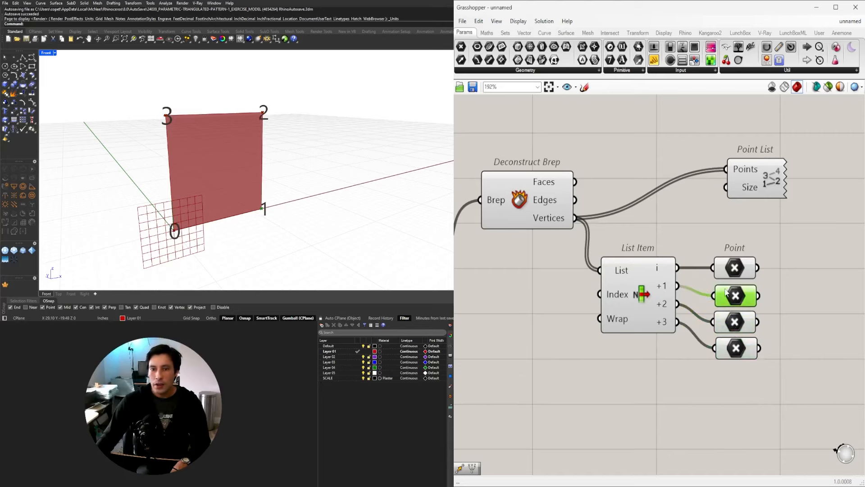
left_click(732, 273)
left_click(802, 311)
right_click_drag(811, 318, 642, 288)
left_click_drag(684, 360, 564, 216)
left_click_drag(570, 233, 583, 213)
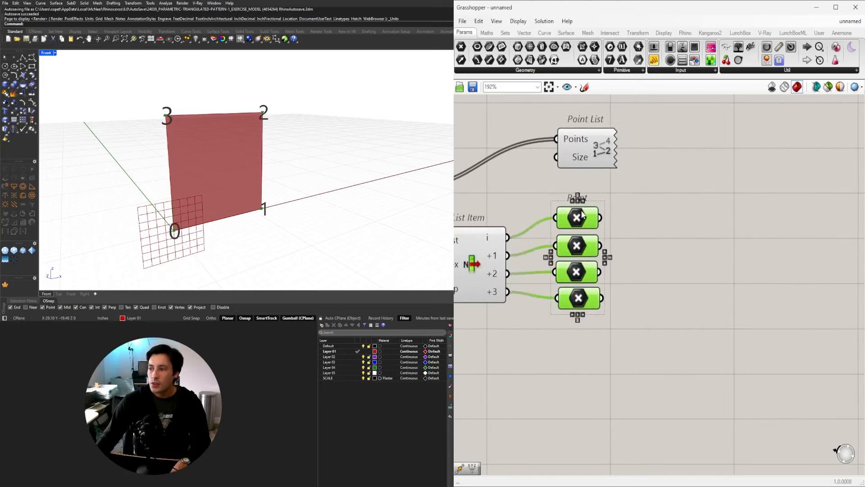
left_click(631, 262)
- Add a PolyLine component and connect the first Point parameter to its Vertices input
scroll(574, 290, "down", 1)
right_click_drag(479, 272, 581, 275)
right_click_drag(813, 247, 769, 257)
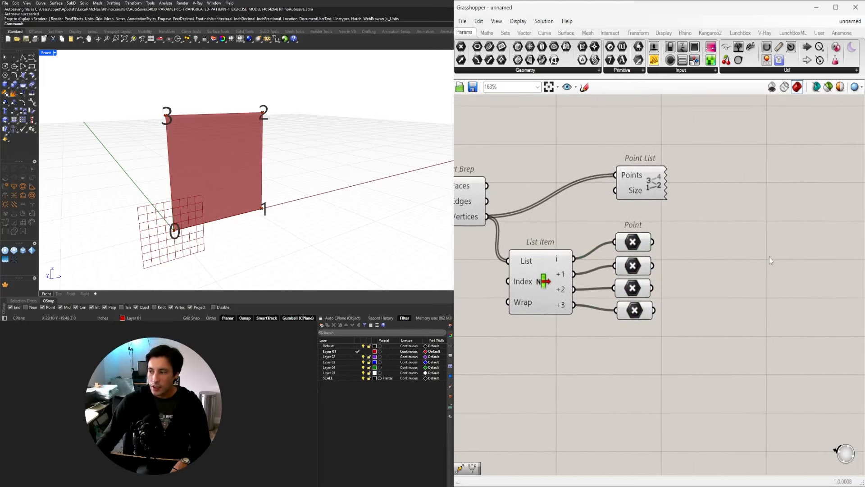
double_click(770, 257)
type("POLYLINE")
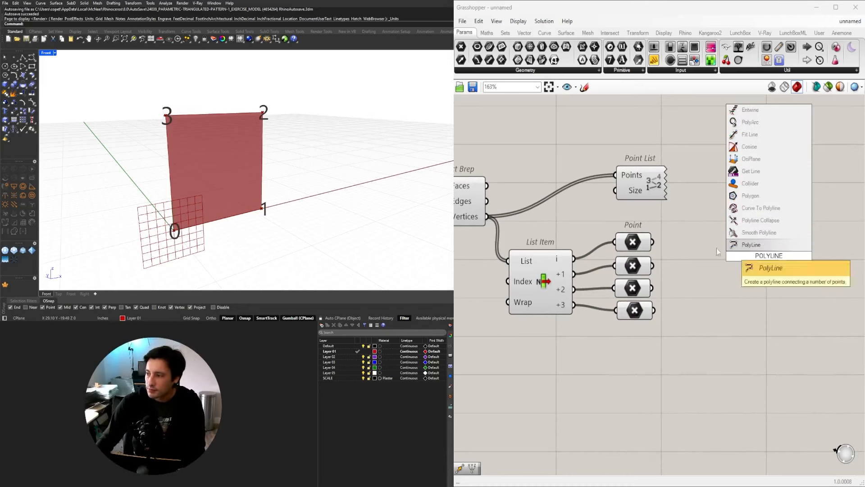
key("Return")
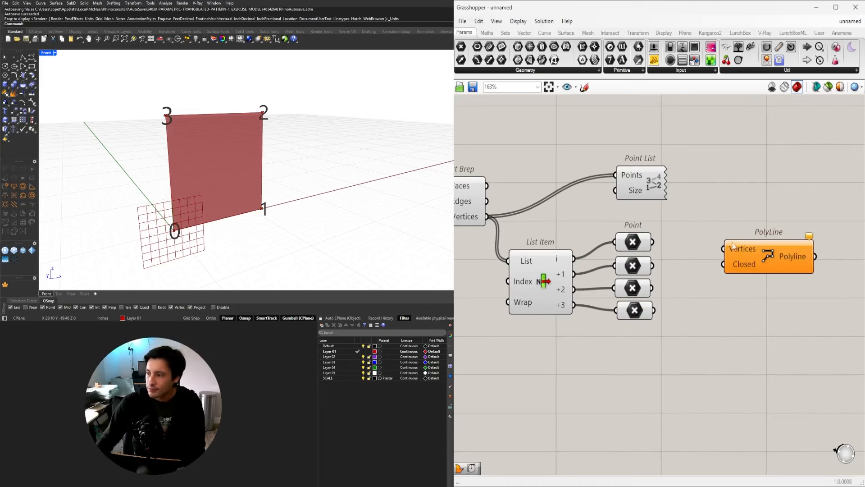
left_click(646, 243)
left_click_drag(652, 242, 781, 251)
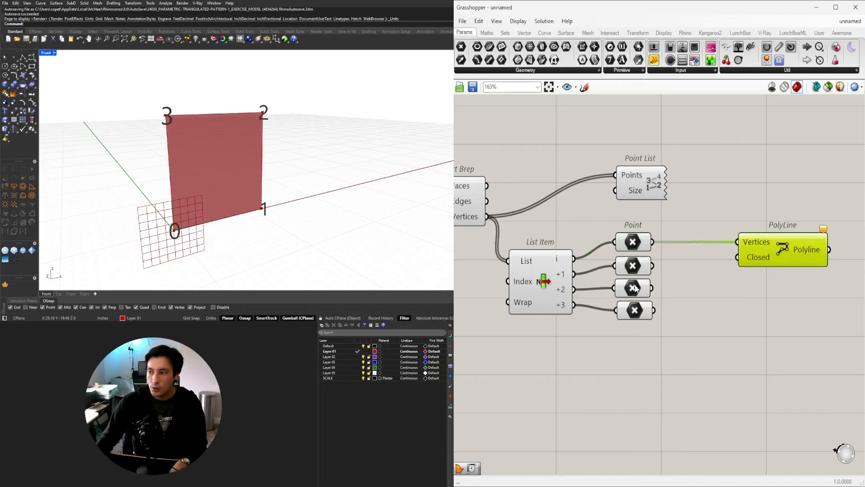
- Add the third and second Point parameters, in that order, to the PolyLine's Vertices input
left_click(634, 288)
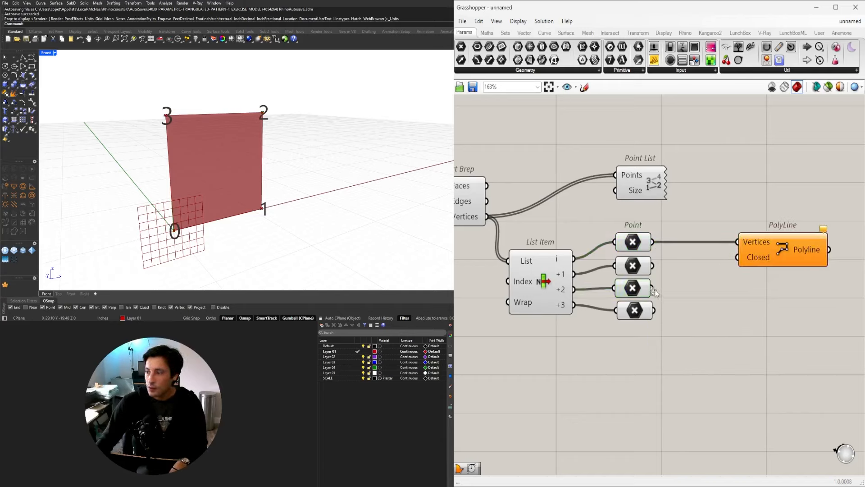
left_click_drag(652, 289, 738, 244, "shift")
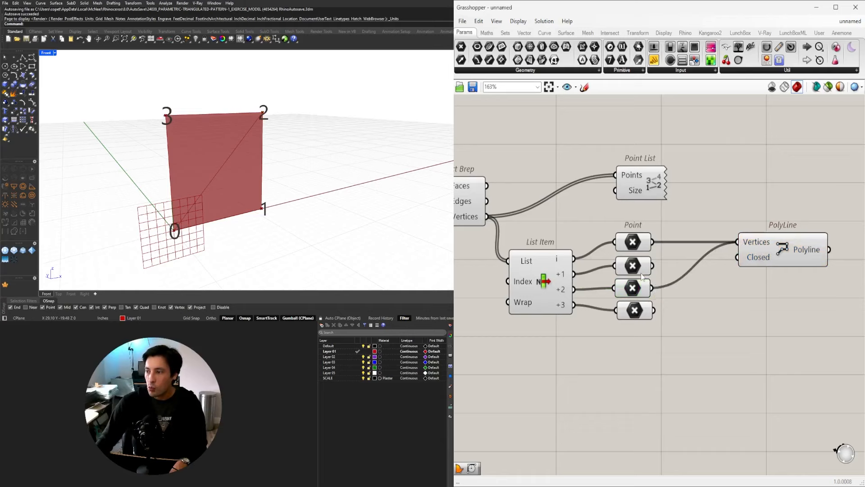
left_click(641, 268)
left_click_drag(652, 265, 739, 243, "shift")
left_click(771, 247)
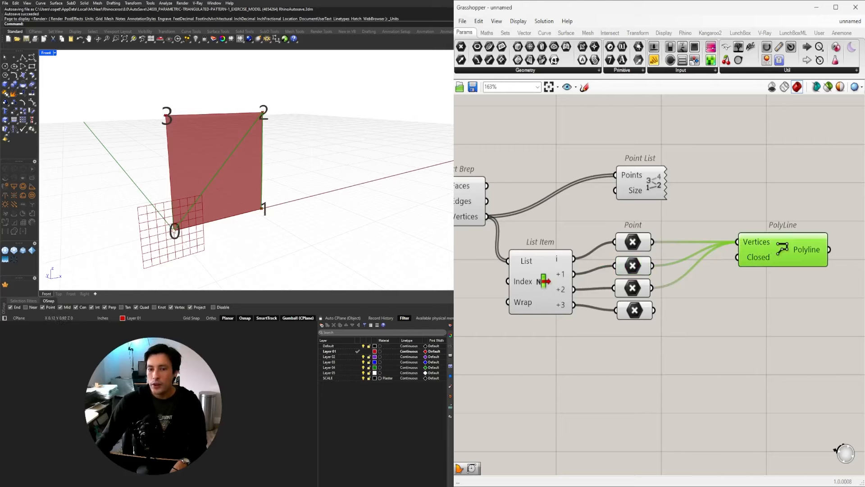
- Set the PolyLine's Closed input to True and move the component slightly farther from the Point parameters
right_click(753, 260)
mouse_move(831, 348)
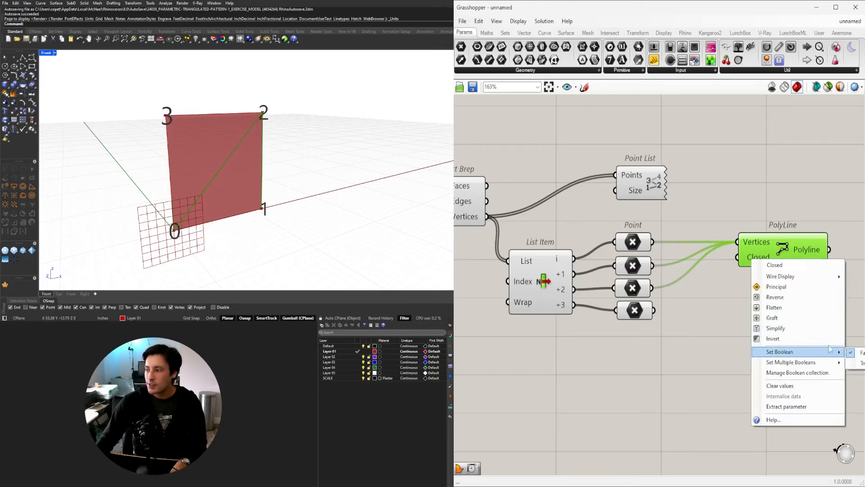
left_click(855, 363)
left_click(748, 347)
left_click_drag(784, 241, 810, 245)
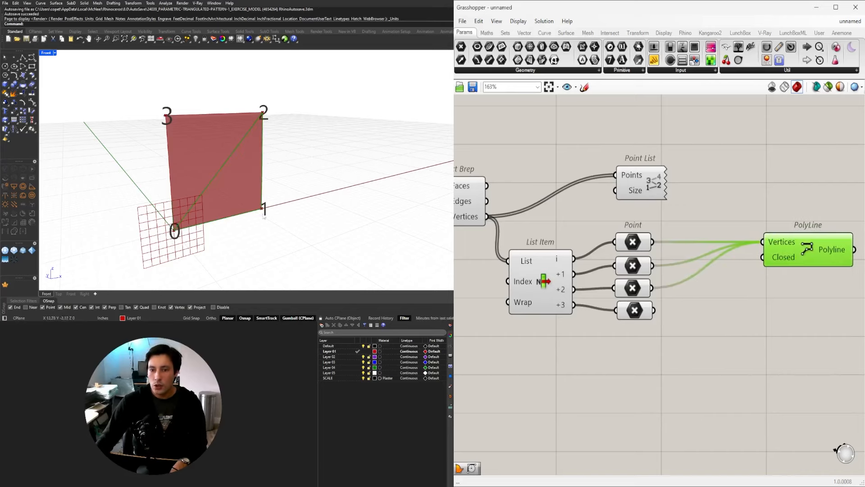
- Place a copy of the PolyLine component, with its wires, directly below the original
scroll(339, 202, "down", 8)
right_click_drag(755, 268, 674, 245)
left_click_drag(719, 235, 720, 273)
scroll(317, 197, "up", 5)
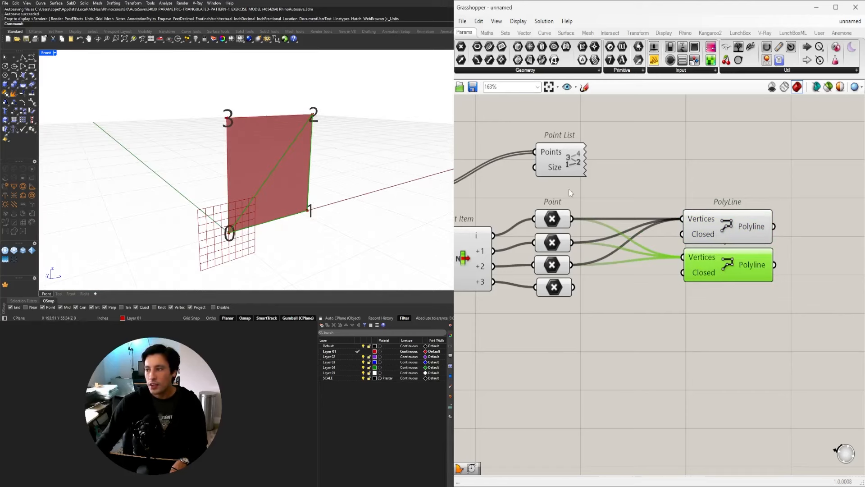
- Disconnect the second Point parameter from the copied PolyLine's Vertices input and add the fourth one instead
left_click(559, 220)
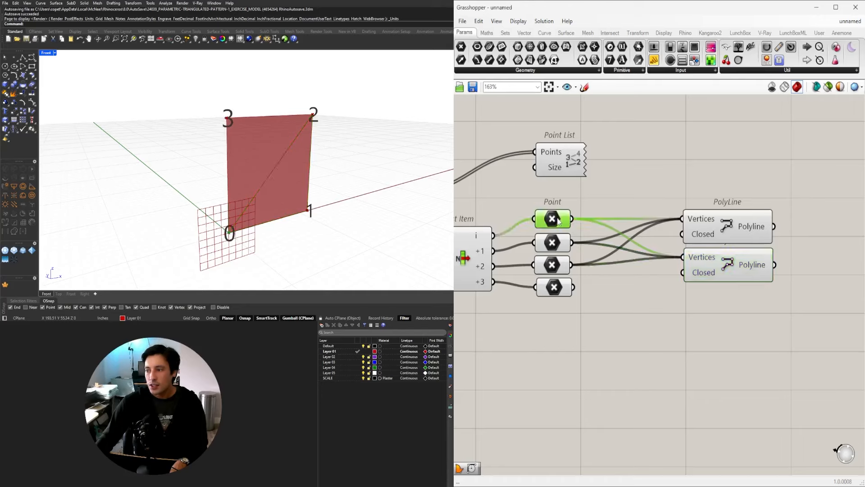
left_click(554, 267)
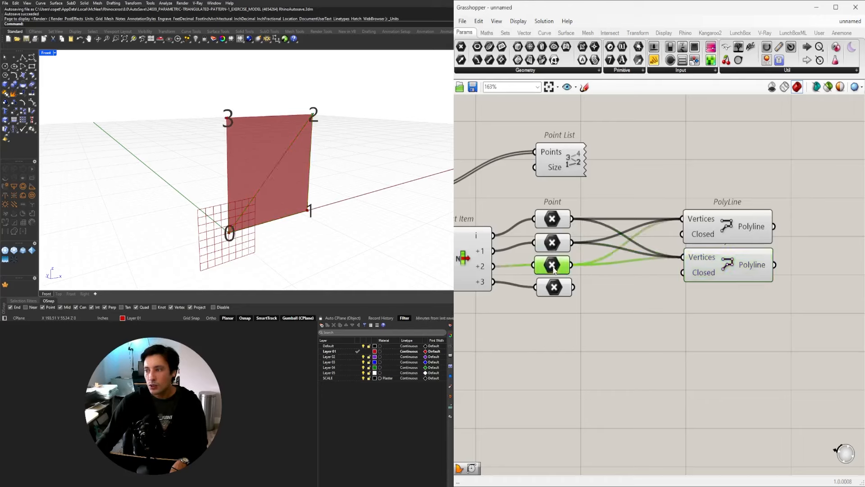
left_click(553, 243)
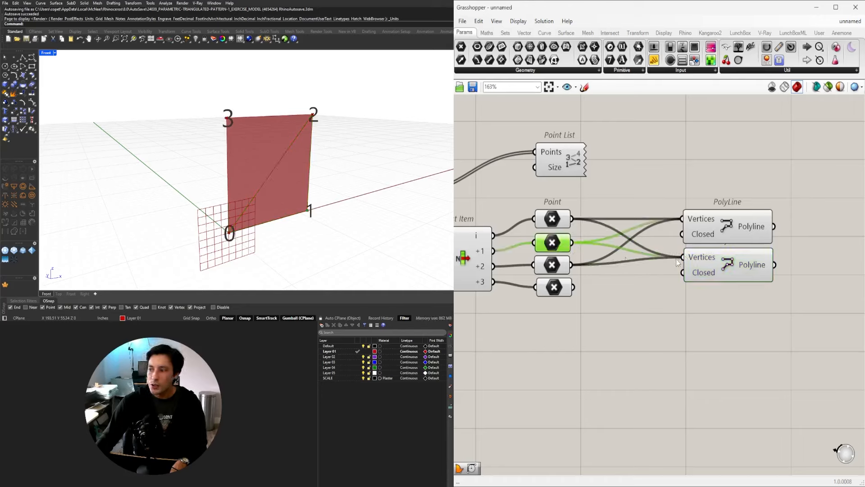
left_click_drag(679, 258, 580, 256, "ctrl")
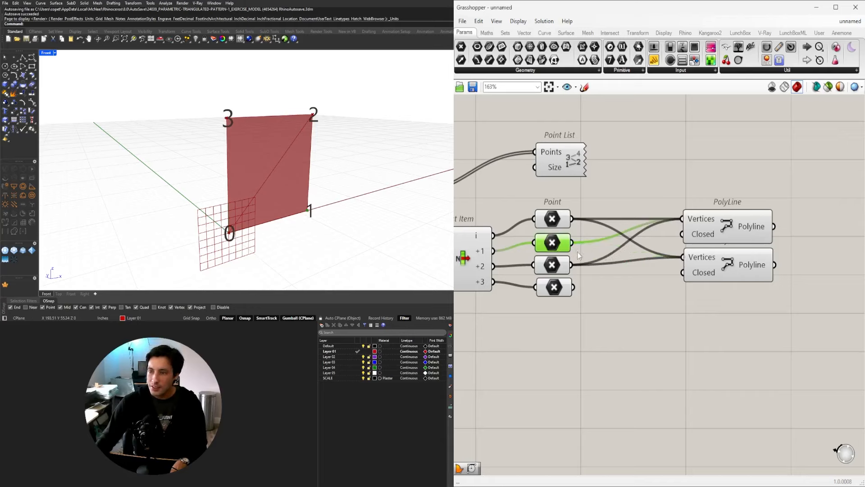
left_click_drag(575, 288, 683, 259, "shift")
left_click(717, 267)
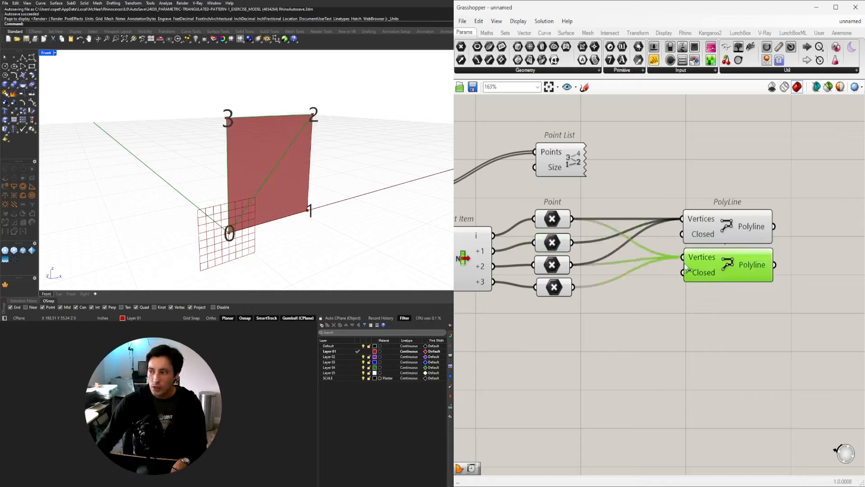
- Clear the lower PolyLine's Vertices input and reconnect the first, third and fourth Point parameters in that order
left_click_drag(682, 257, 573, 288, "ctrl")
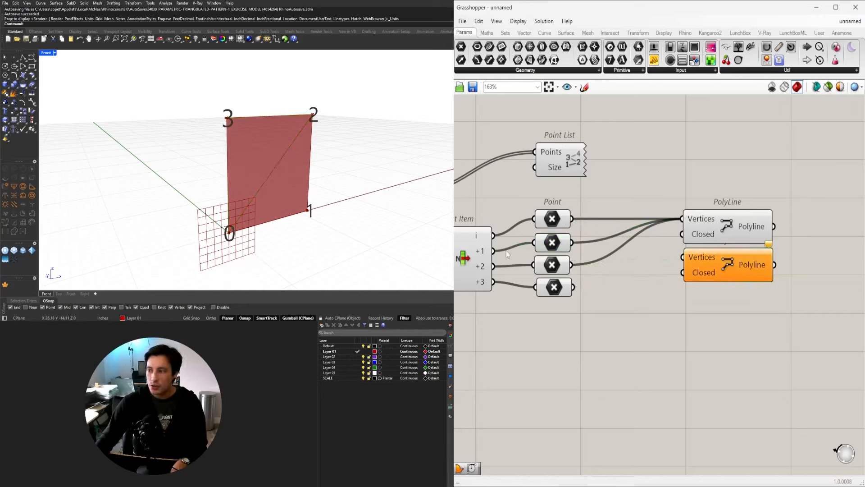
left_click(552, 219)
left_click_drag(571, 219, 684, 256)
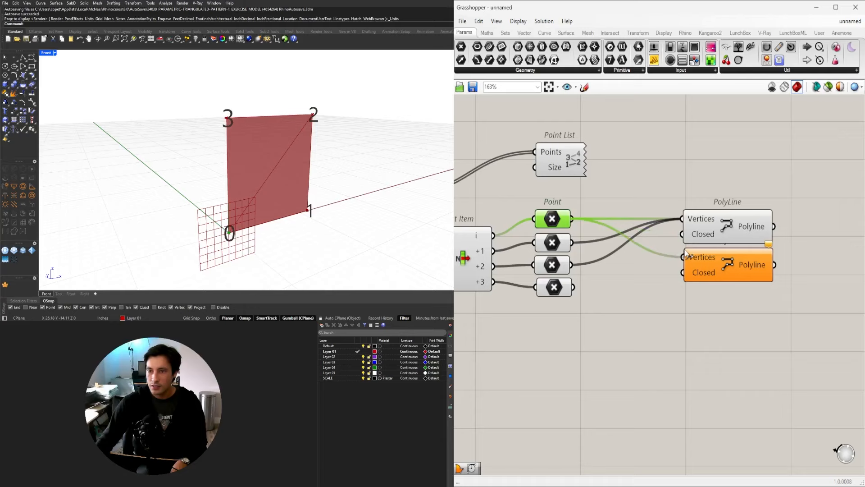
left_click_drag(573, 265, 677, 260, "shift")
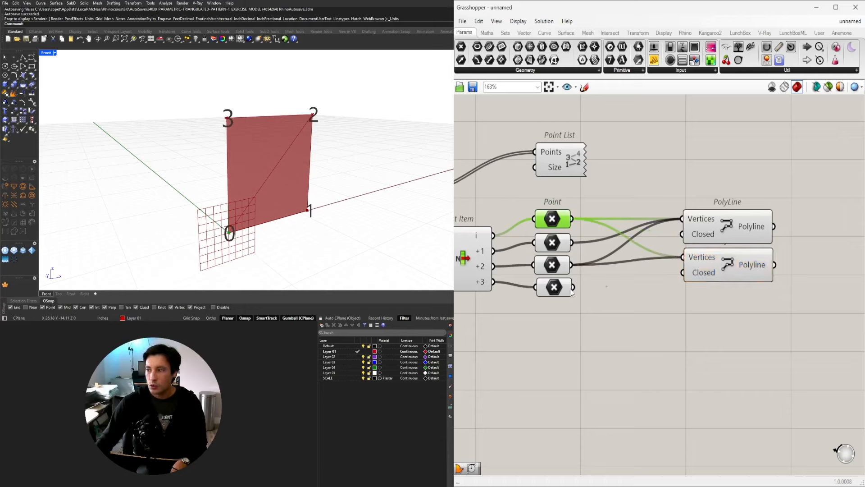
left_click_drag(573, 288, 681, 263, "shift")
- Select both PolyLine components and examine the two triangles they form inside the grid cell
left_click_drag(757, 318, 678, 201)
scroll(379, 172, "down", 5)
scroll(373, 171, "down", 1)
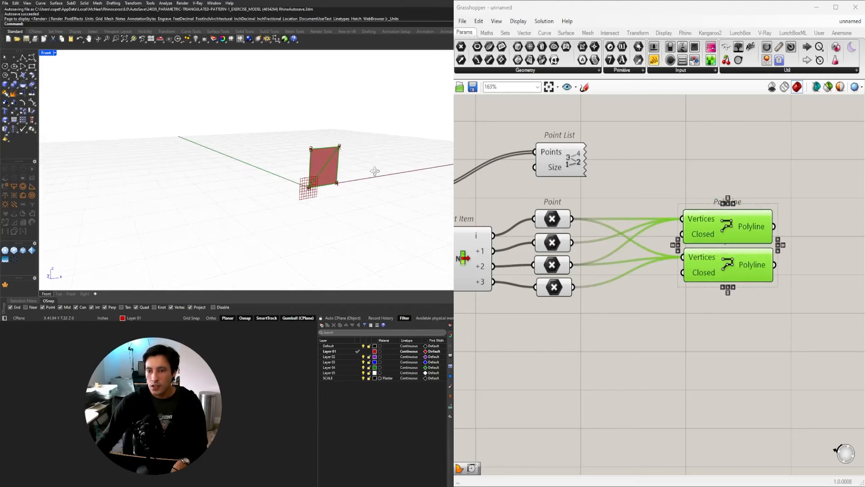
scroll(712, 261, "up", 2)
left_click_drag(678, 225, 604, 229)
scroll(323, 160, "up", 2)
scroll(323, 159, "up", 6)
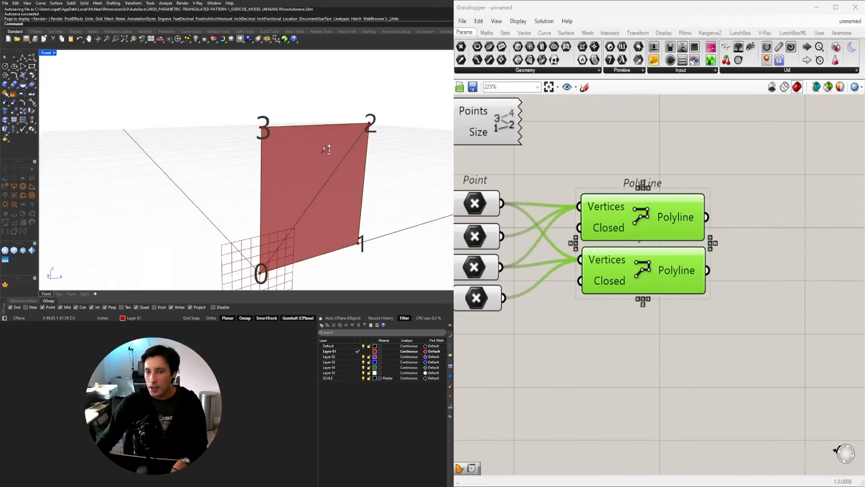
- Turn off the preview of the Point List component
scroll(327, 155, "down", 3)
scroll(663, 264, "down", 2)
right_click_drag(588, 310, 667, 320)
left_click(666, 192)
left_click_drag(626, 173, 618, 182)
left_click_drag(666, 201, 604, 177)
middle_click(616, 139)
left_click(646, 118)
left_click(681, 131)
- Graft the List input of the List Item component that follows Isotrim
scroll(616, 139, "down", 4)
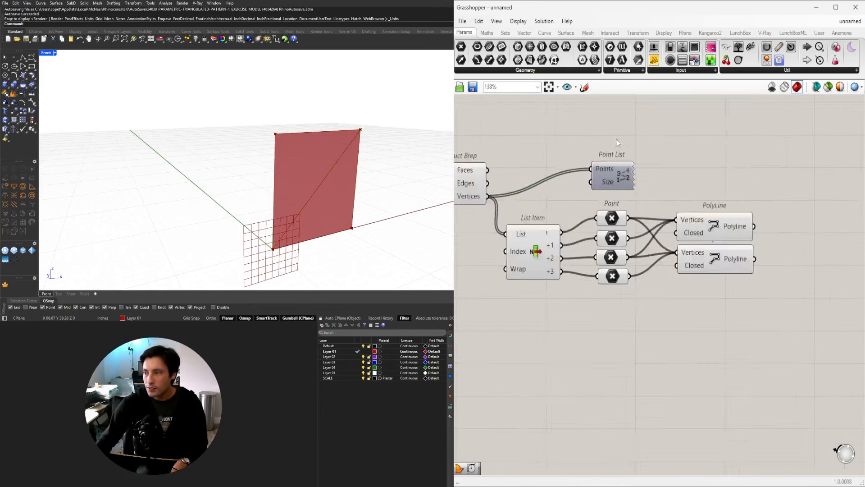
right_click_drag(654, 218, 774, 315)
right_click_drag(729, 340, 696, 283)
right_click_drag(546, 226, 609, 251)
scroll(608, 251, "up", 1)
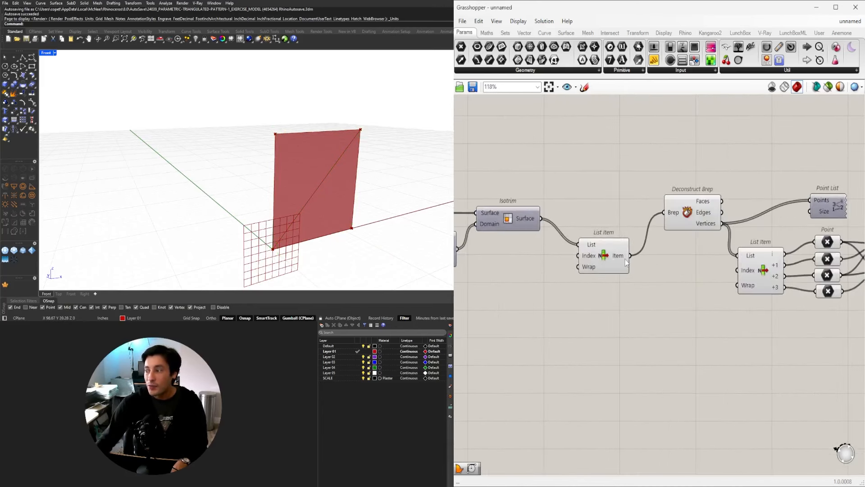
scroll(608, 258, "up", 1)
left_click(607, 258)
scroll(606, 247, "up", 2)
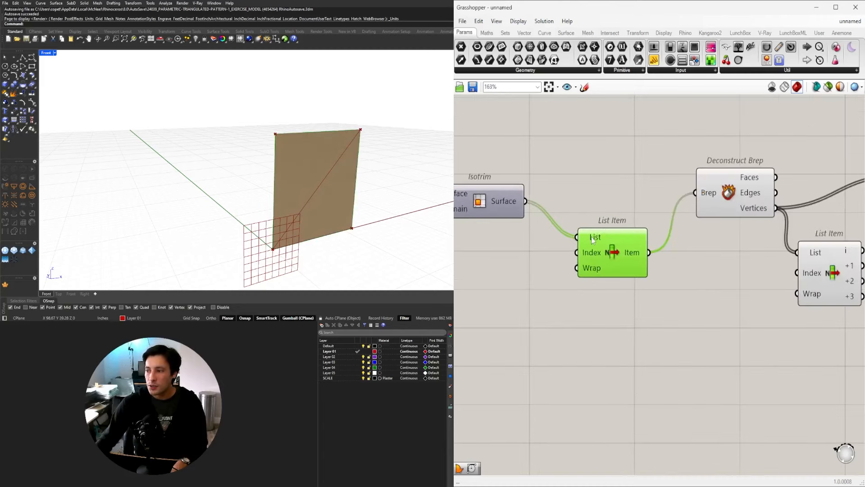
right_click(593, 240)
left_click(591, 322)
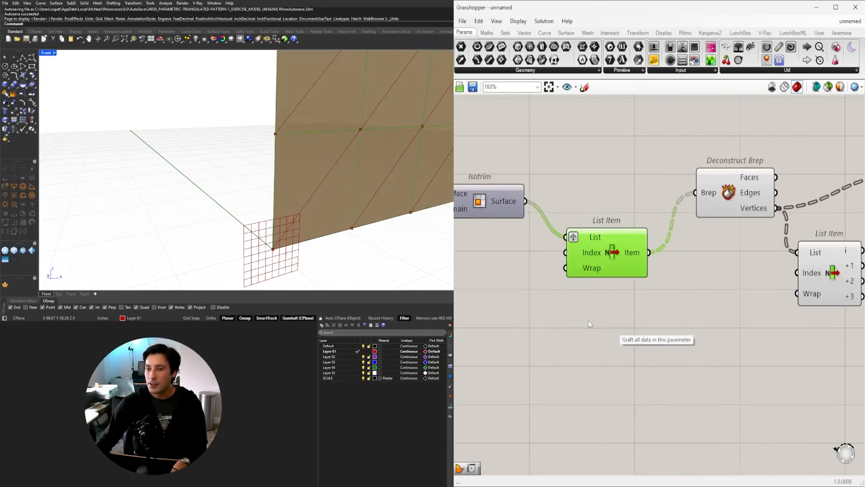
- Select both PolyLine components and examine the triangles they form across the whole grid
scroll(226, 184, "down", 10)
scroll(249, 157, "up", 7)
left_click(586, 306)
scroll(586, 307, "down", 5)
scroll(759, 342, "up", 3)
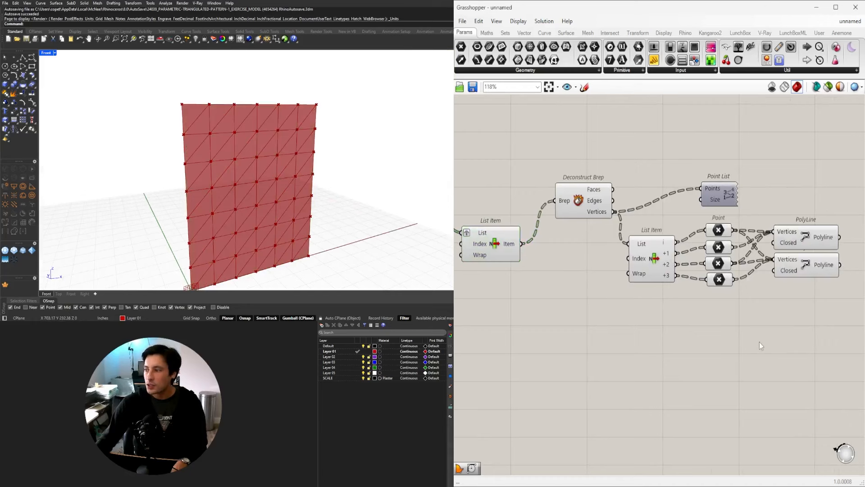
right_click_drag(759, 342, 706, 332)
left_click_drag(813, 322, 762, 214)
right_click_drag(518, 262, 626, 264)
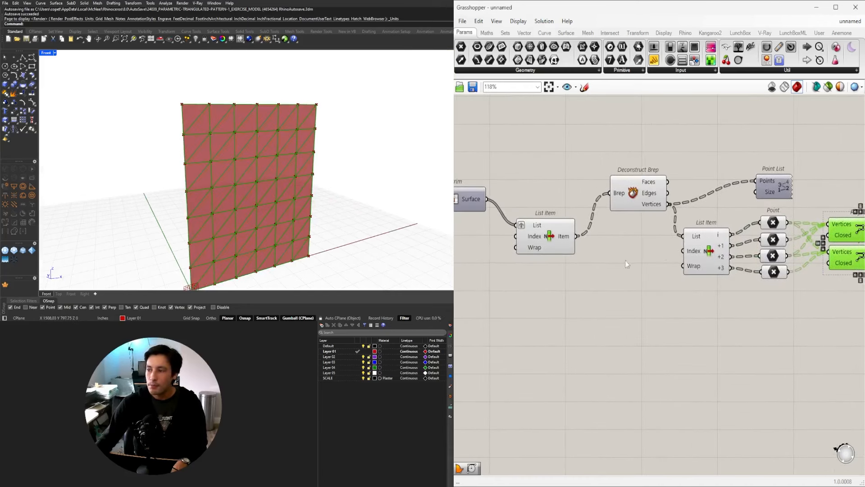
- Remove the graft from the List input of the List Item component that follows Isotrim
right_click(521, 225)
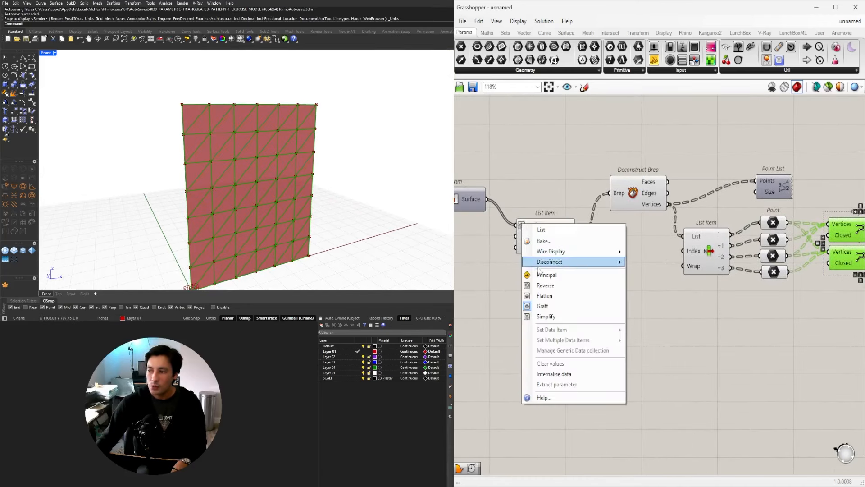
left_click(547, 304)
scroll(649, 318, "down", 2)
right_click_drag(660, 313, 616, 234)
scroll(773, 180, "up", 3)
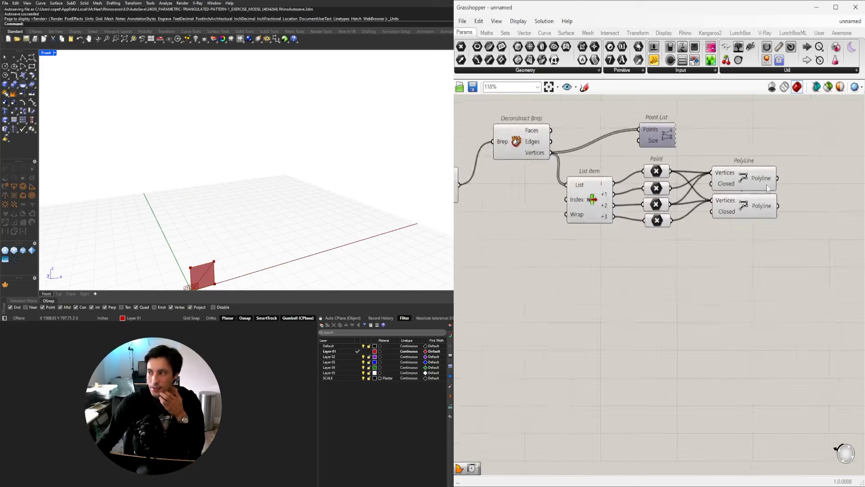
- Turn off the preview of Deconstruct Brep, its List Item, the Point List and the four Point parameters
left_click_drag(802, 247, 742, 163)
left_click(541, 292)
right_click_drag(251, 217, 265, 175, "shift")
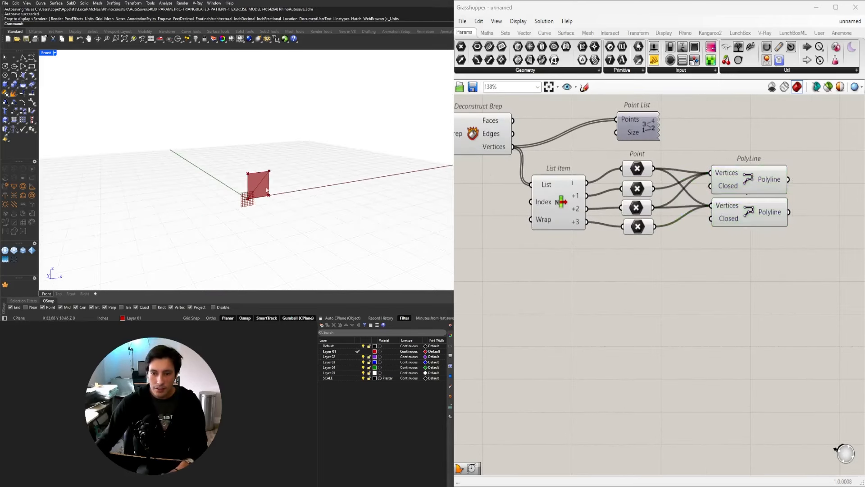
scroll(265, 174, "up", 7)
right_click_drag(643, 233, 663, 294)
left_click_drag(676, 317, 488, 169)
middle_click(552, 137)
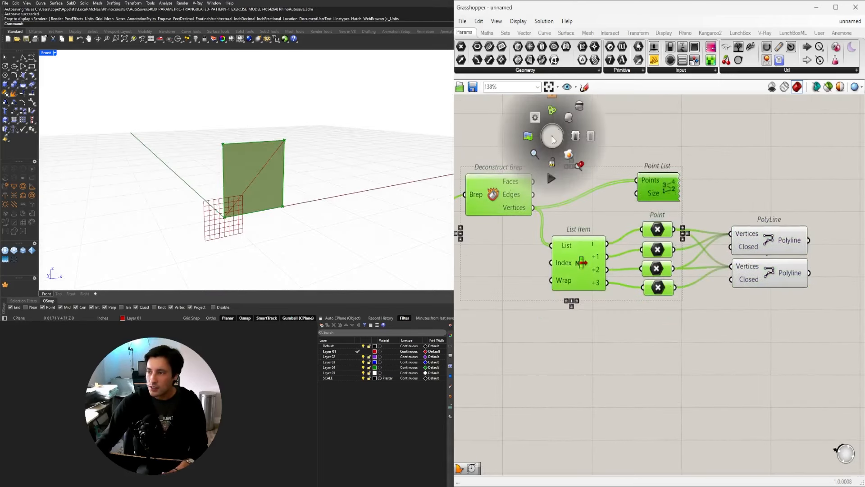
left_click(579, 111)
left_click(696, 205)
- Delete the Point List component connected to the Deconstruct Brep vertices
scroll(698, 209, "down", 3)
left_click_drag(797, 301, 571, 178)
scroll(591, 236, "up", 4)
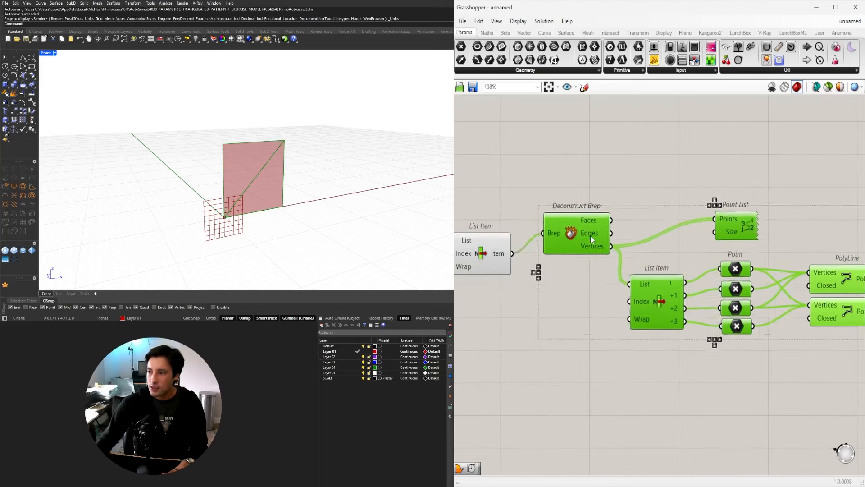
right_click_drag(590, 236, 564, 247)
left_click(644, 171)
right_click_drag(719, 252, 658, 229)
left_click(666, 214)
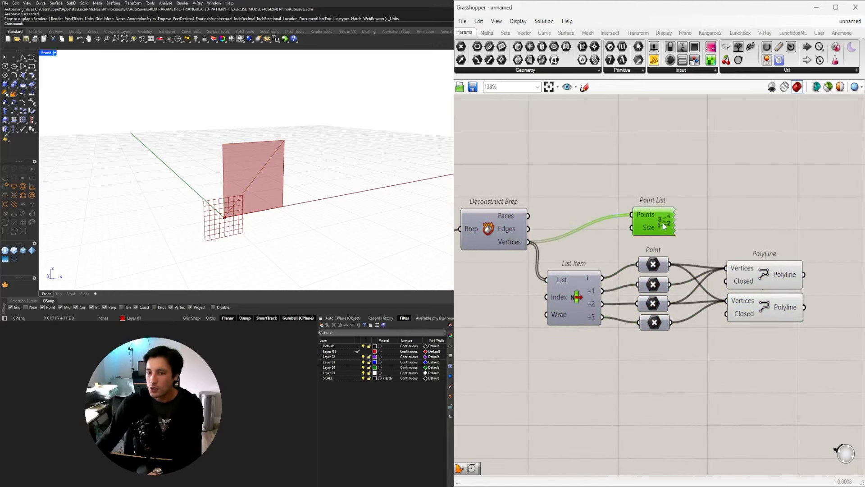
key("Delete")
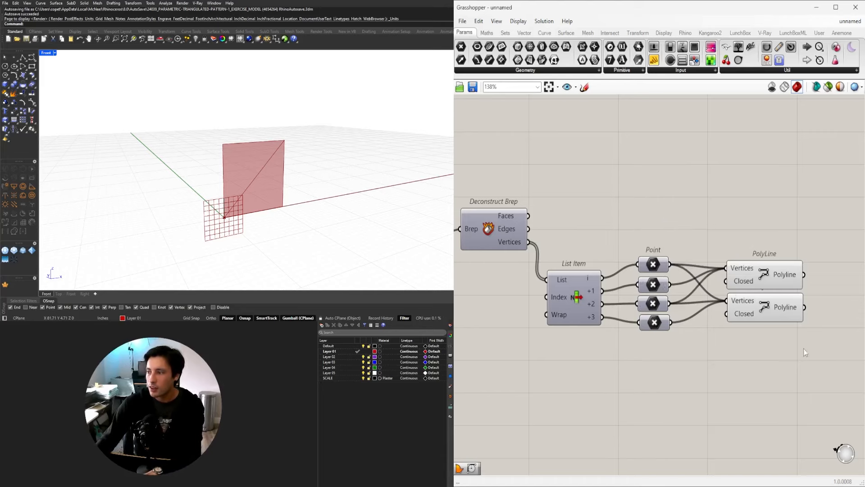
- Move the two PolyLine components farther apart vertically to leave a clear gap between them
left_click_drag(835, 381, 567, 273)
scroll(570, 291, "up", 2)
right_click_drag(566, 284, 559, 239)
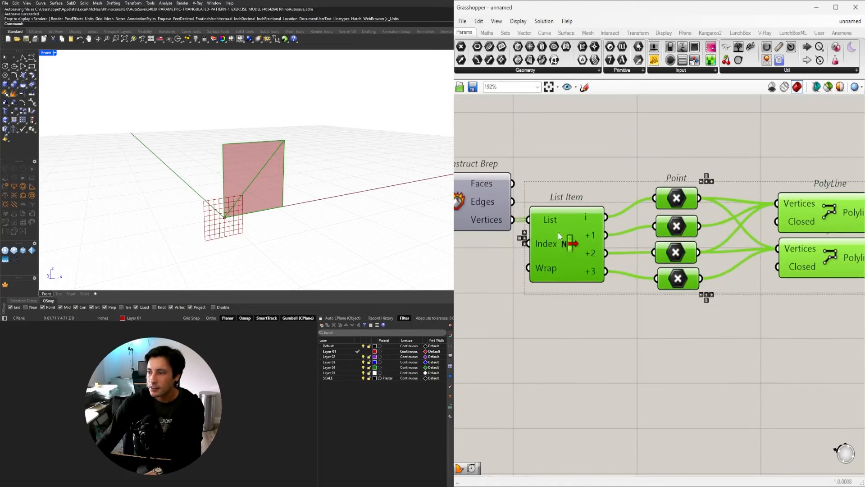
scroll(558, 231, "down", 4)
left_click(770, 329)
scroll(716, 272, "up", 3)
left_click(717, 279)
left_click_drag(717, 281, 710, 282)
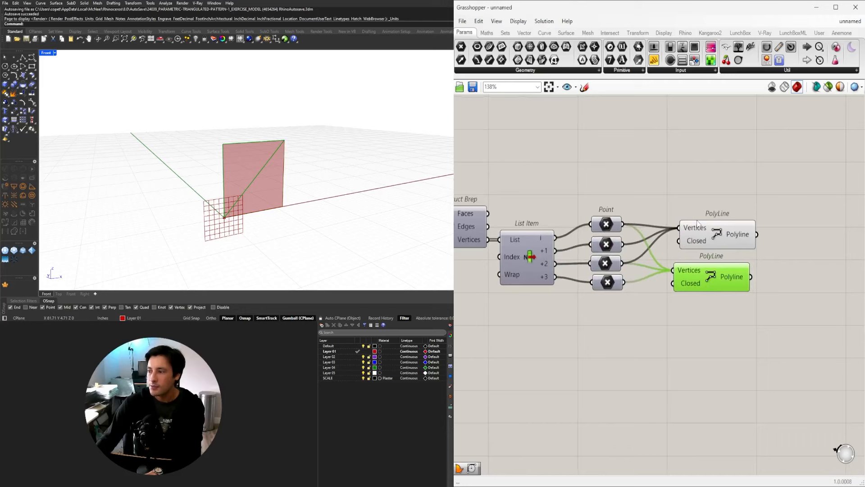
left_click_drag(697, 222, 697, 218)
- Align the PolyLine components with the Point parameters and with each other in one vertical stack
left_click_drag(780, 204, 614, 219)
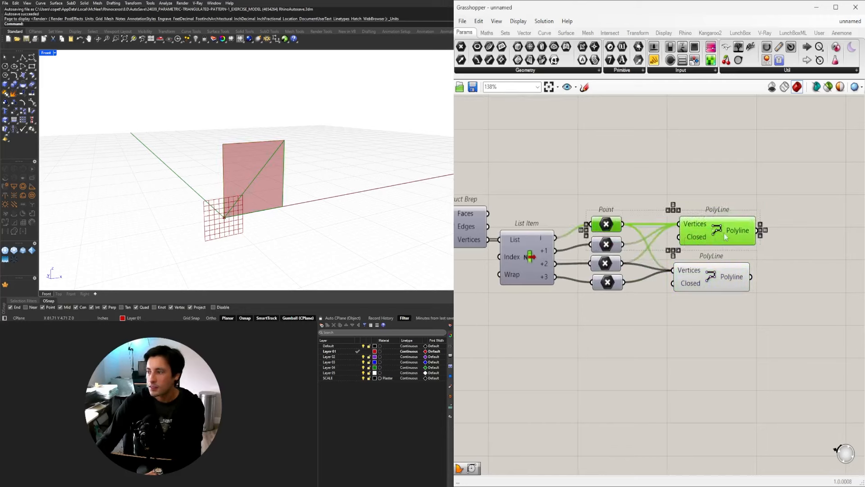
left_click_drag(765, 317, 618, 284)
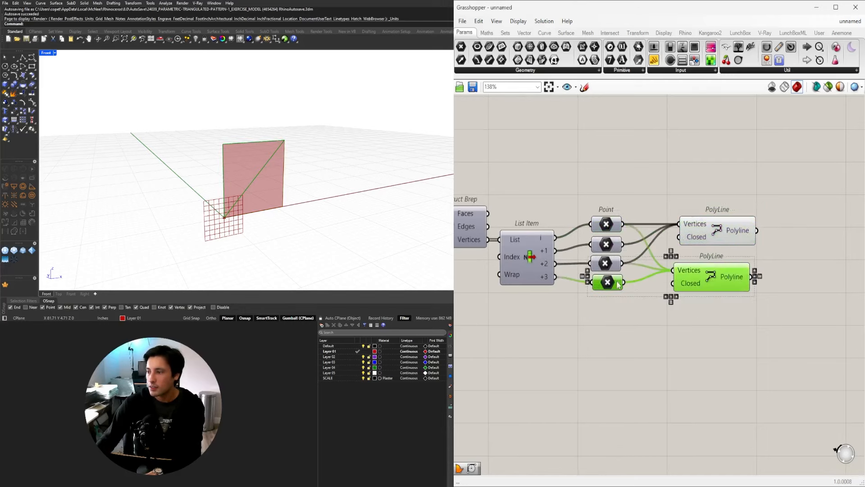
left_click(755, 283)
left_click_drag(767, 332, 745, 238)
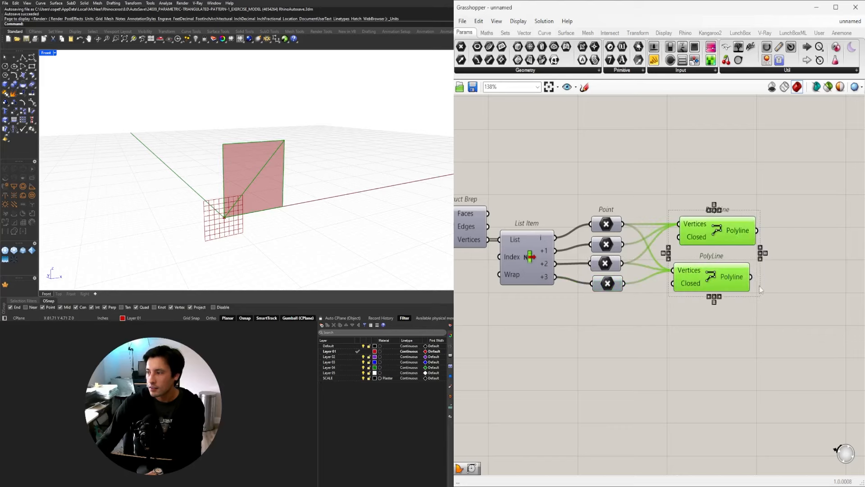
left_click(722, 297)
- Select the PolyLine components, together and one by one, and examine the triangle each draws in the cell
scroll(765, 277, "down", 5)
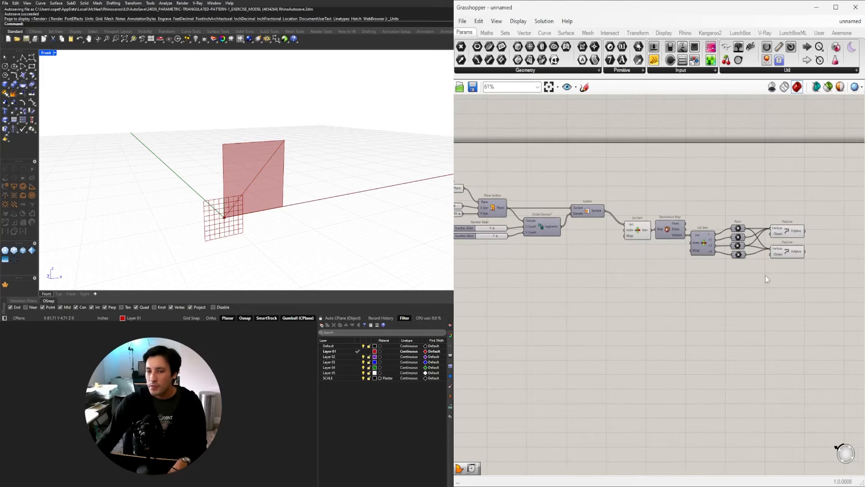
right_click_drag(765, 276, 715, 260)
left_click_drag(760, 281, 739, 203)
scroll(762, 207, "up", 3)
right_click_drag(761, 208, 737, 221)
scroll(730, 232, "up", 2)
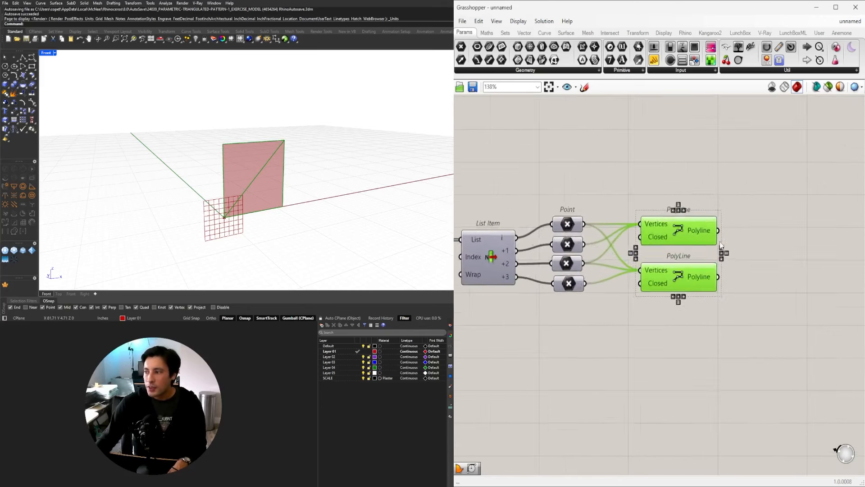
scroll(720, 246, "up", 1)
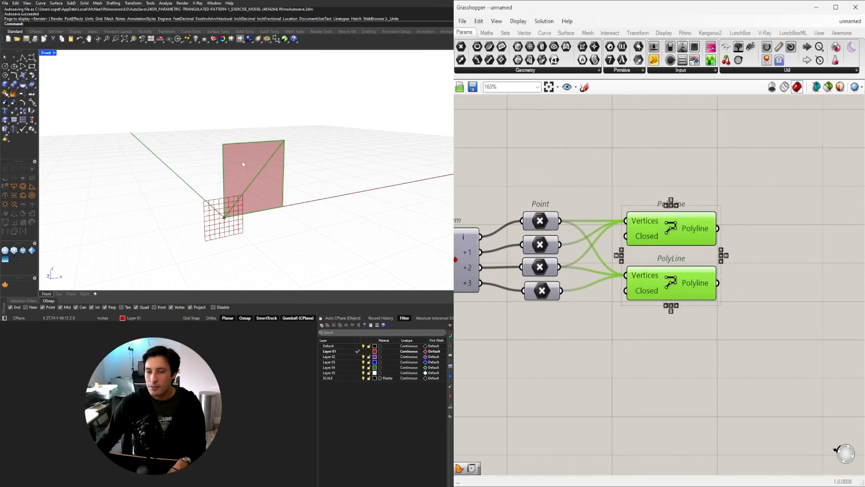
scroll(242, 162, "up", 2)
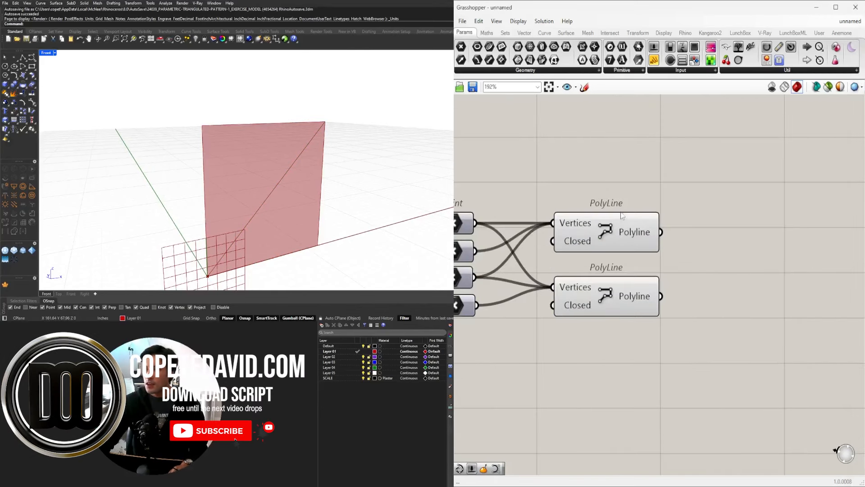
left_click(618, 244)
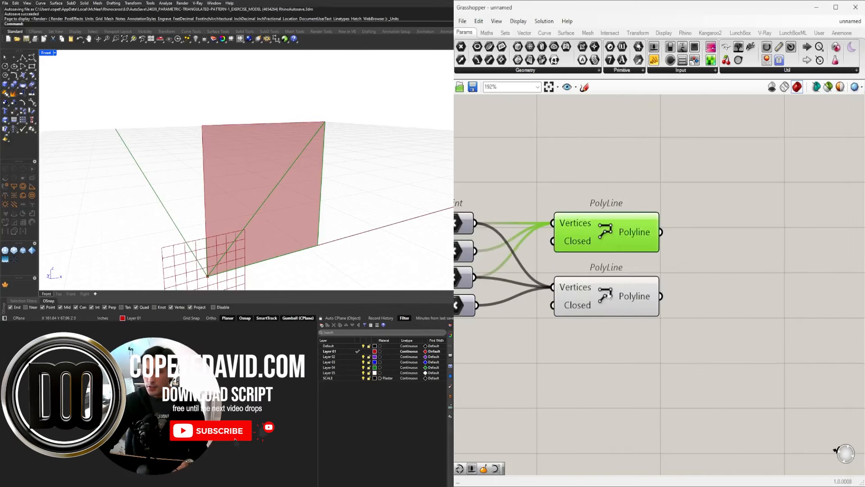
left_click(611, 311)
- Shift the List Item after Isotrim slightly away from Deconstruct Brep and turn off its preview
scroll(599, 297, "down", 4)
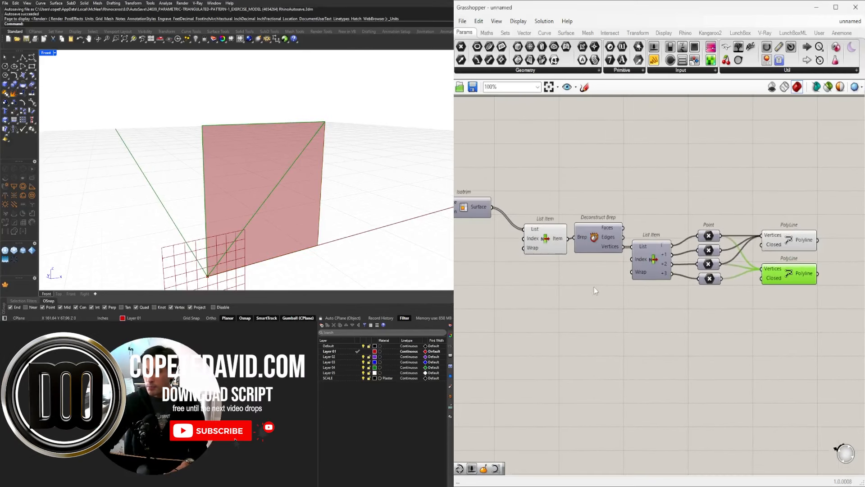
left_click_drag(549, 242, 540, 240)
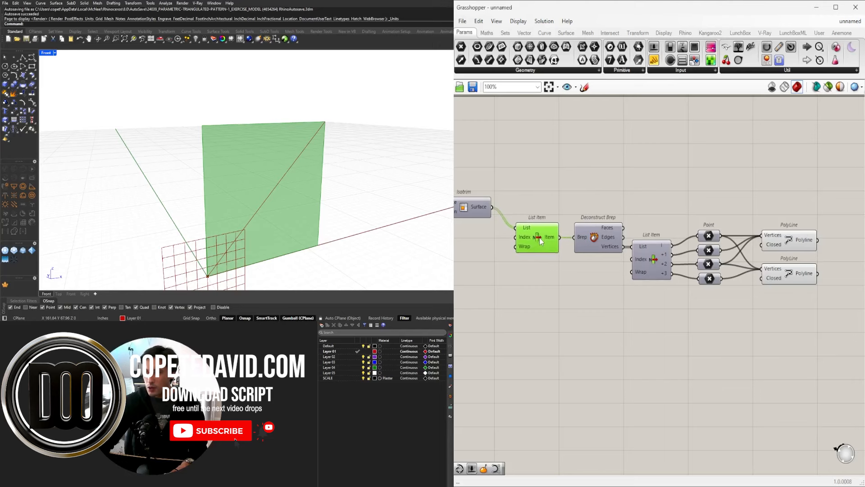
right_click(538, 238)
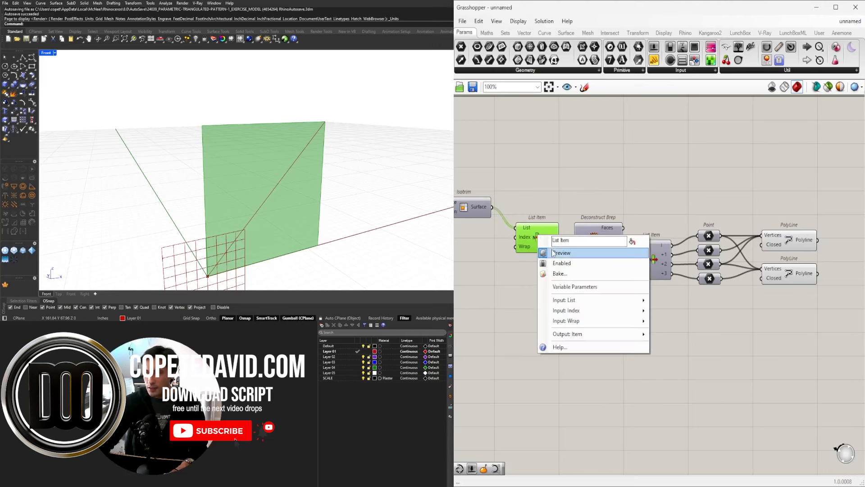
left_click(553, 252)
- Select the upper and lower PolyLine components in turn and compare their triangle outlines in the viewport
right_click_drag(788, 245, 645, 238)
left_click(651, 238)
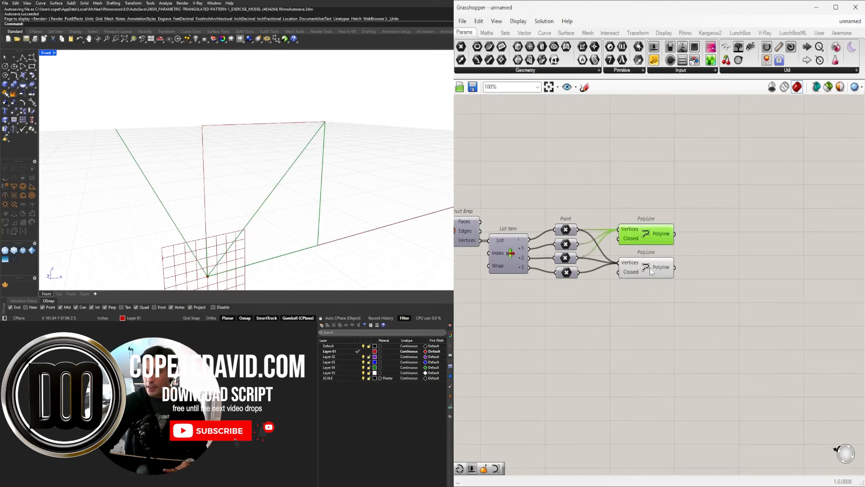
left_click(650, 269)
left_click(662, 244)
left_click(645, 267)
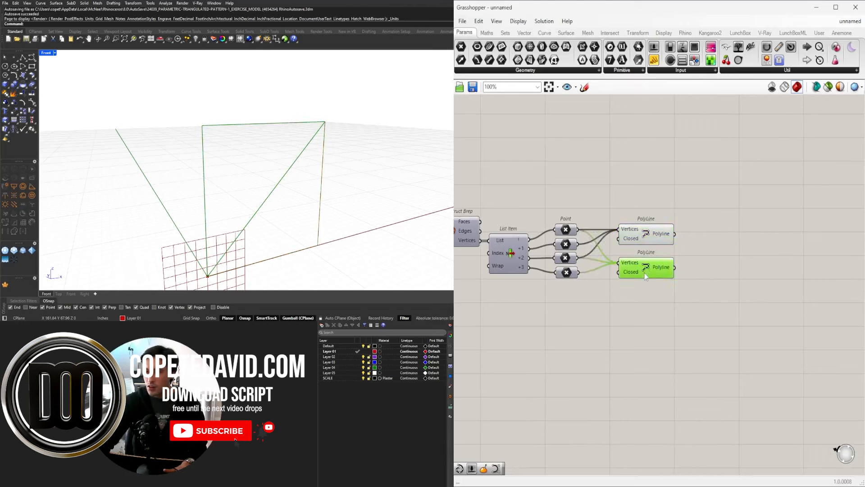
left_click(658, 238)
double_click(754, 220)
left_click(647, 237)
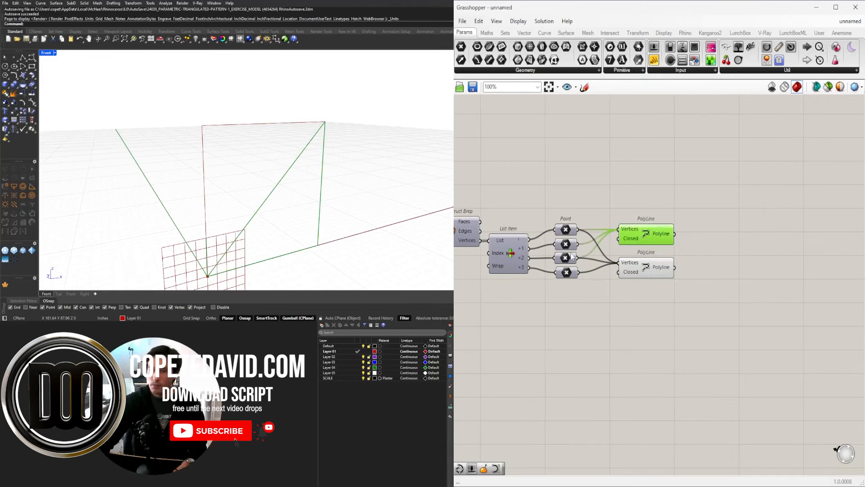
- Add a Boundary Surfaces component for each PolyLine, feed each Polyline output into Edges, and line the components up
double_click(728, 230)
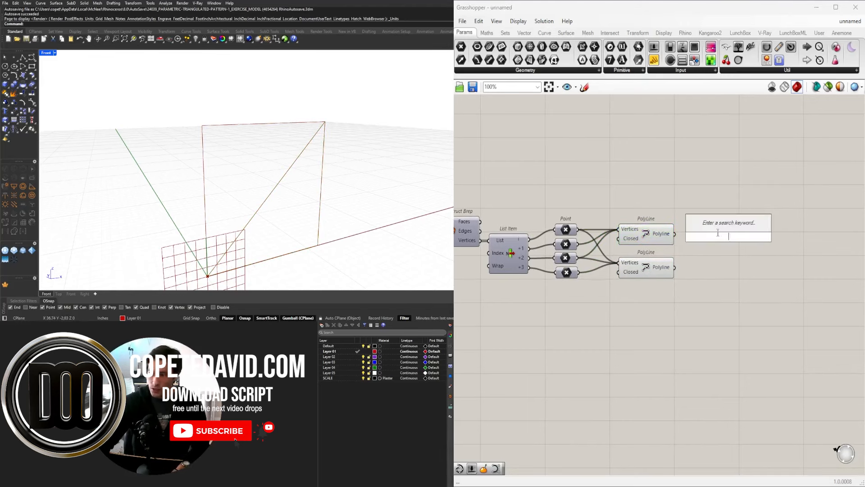
type("BOUND")
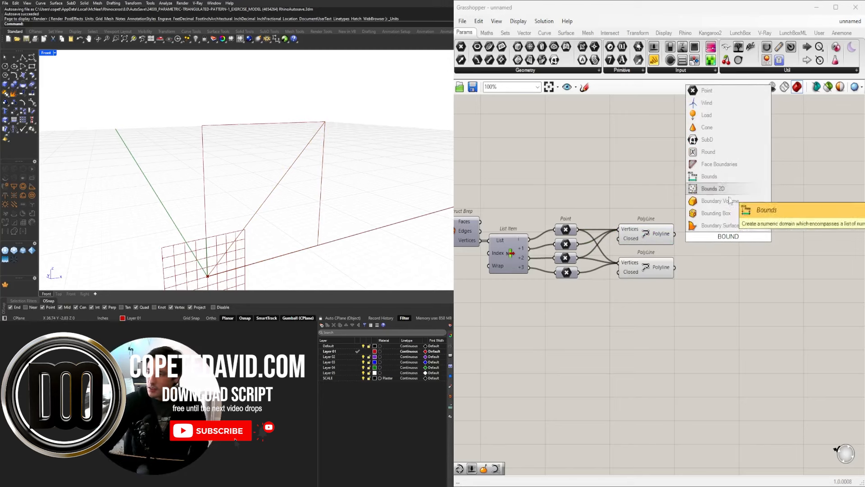
left_click(722, 226)
left_click_drag(674, 234, 686, 272)
left_click_drag(701, 273, 704, 268)
left_click_drag(705, 235, 710, 234)
left_click_drag(720, 270, 723, 270)
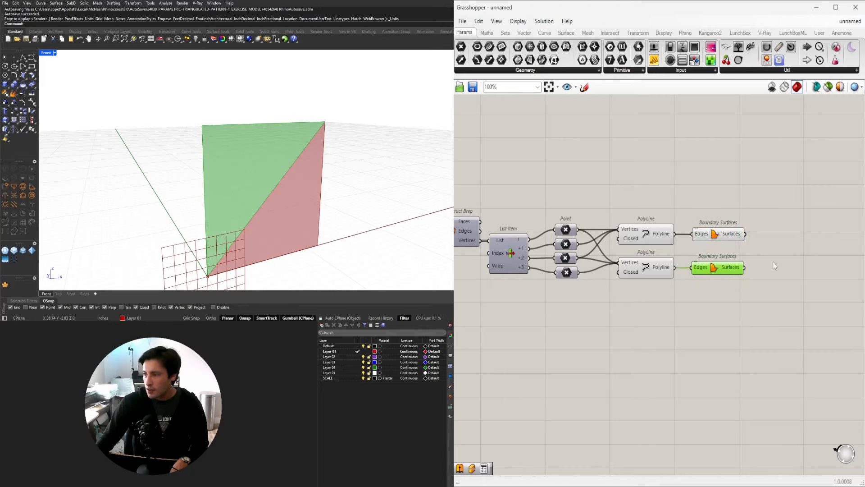
- Select the Boundary Surfaces components and examine the triangular surfaces filling the cell in the viewport
left_click(772, 262)
right_click_drag(783, 283, 740, 266)
scroll(741, 268, "down", 1)
left_click_drag(677, 207, 734, 271)
right_click_drag(775, 264, 729, 272)
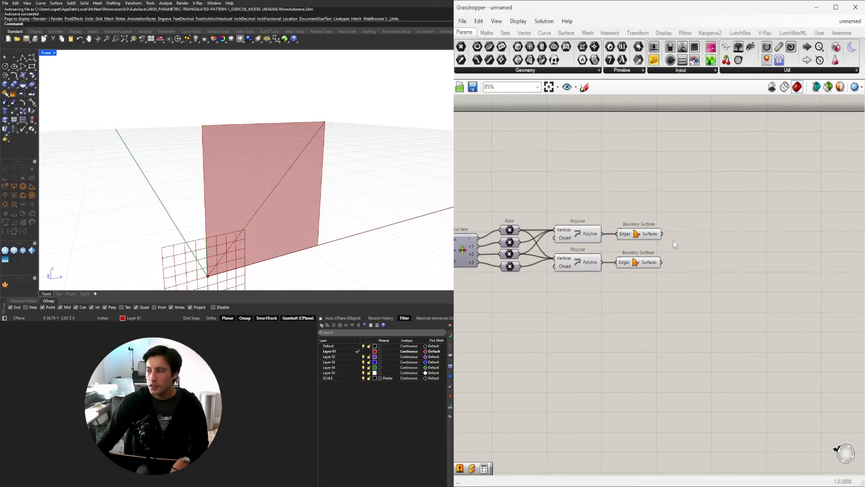
left_click(640, 236)
left_click(696, 239)
left_click(647, 239)
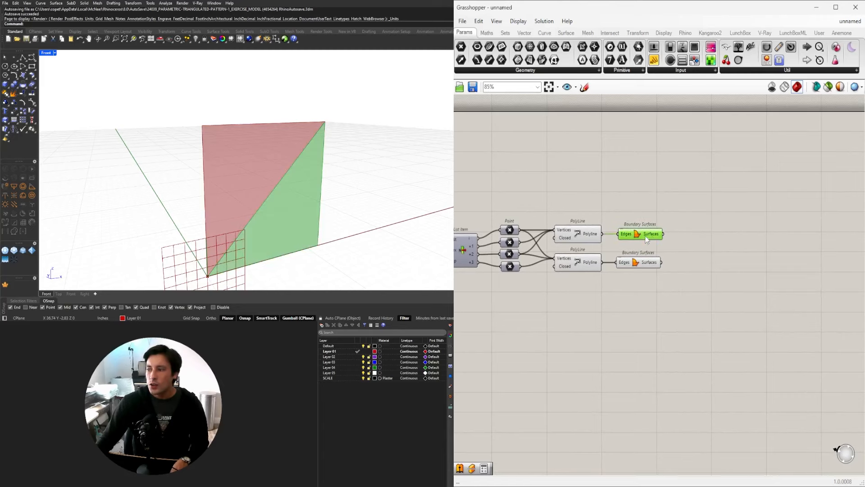
scroll(285, 201, "up", 3)
scroll(281, 220, "down", 6)
scroll(279, 215, "up", 5)
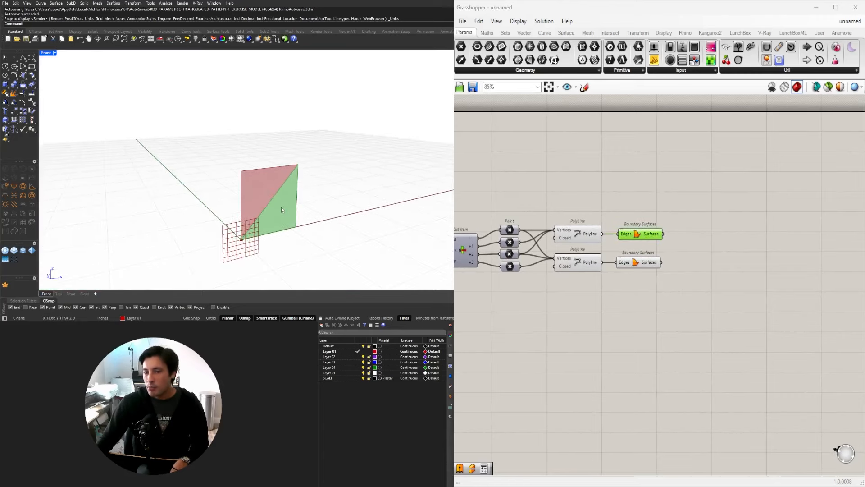
scroll(283, 201, "up", 1)
- Try an Area component on the upper Boundary Surfaces output to locate the triangle's centroid
double_click(700, 232)
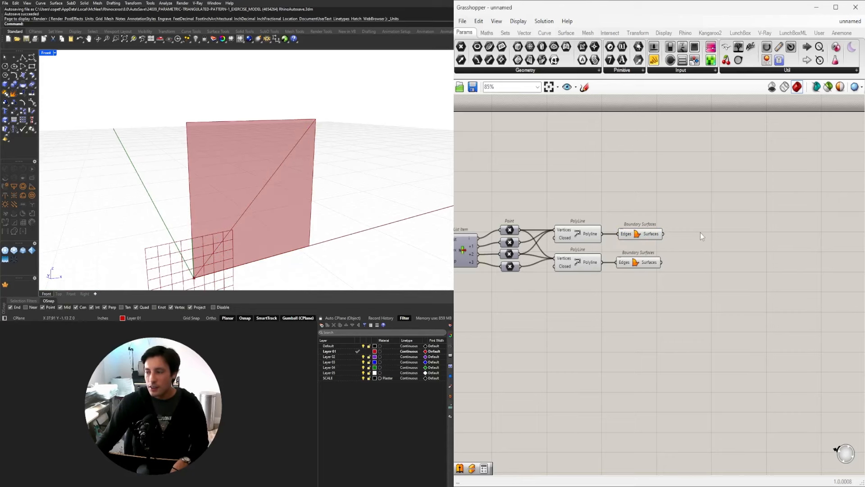
type("AREA")
key("Return")
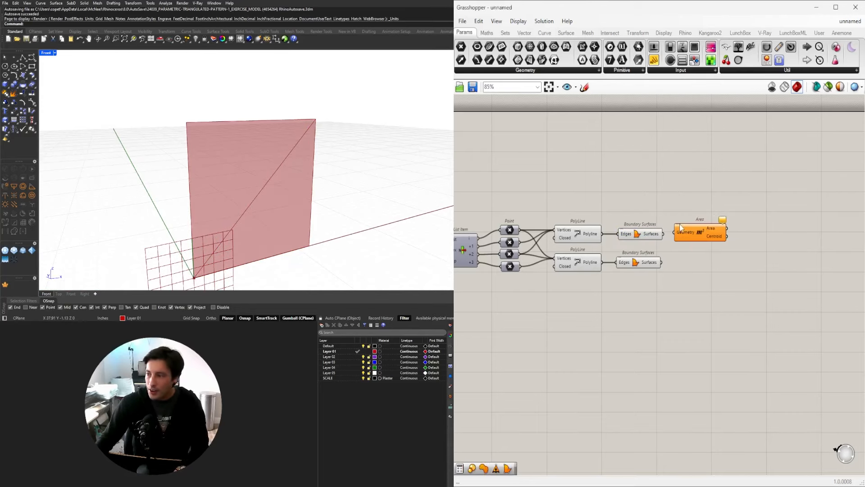
left_click(711, 235)
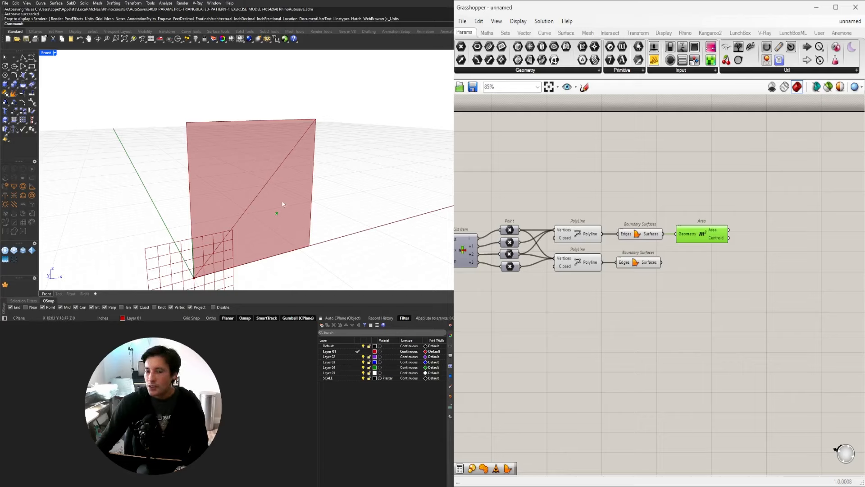
key("Delete")
- Replace the Area component with an Evaluate Surface component and feed the upper Boundary Surfaces output into its Surface input
double_click(701, 236)
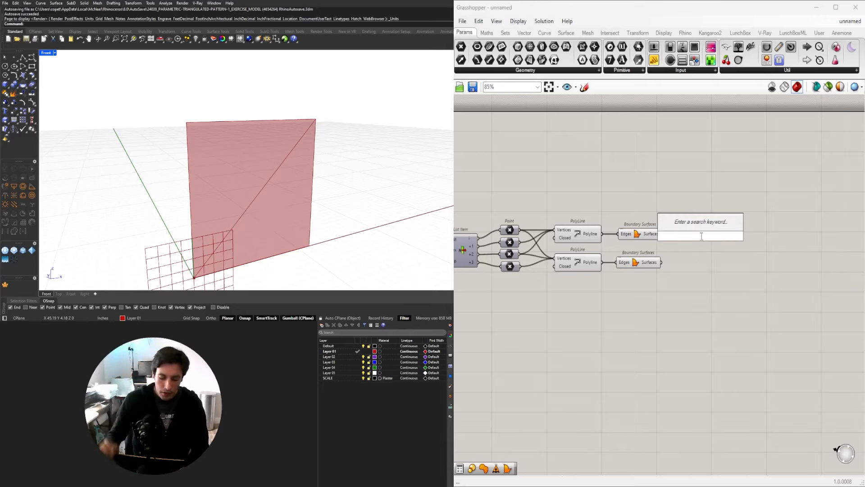
type("EVAL")
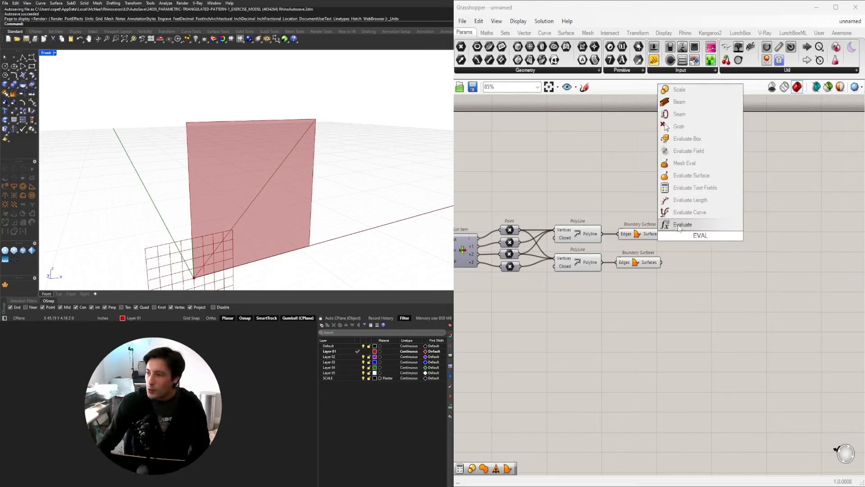
left_click(689, 176)
left_click_drag(720, 230, 749, 200)
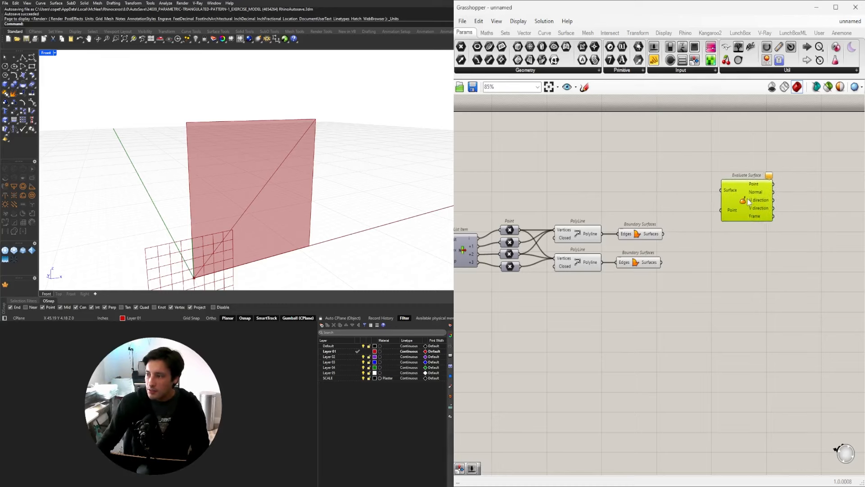
left_click(653, 237)
left_click_drag(662, 233, 709, 187)
left_click(730, 201)
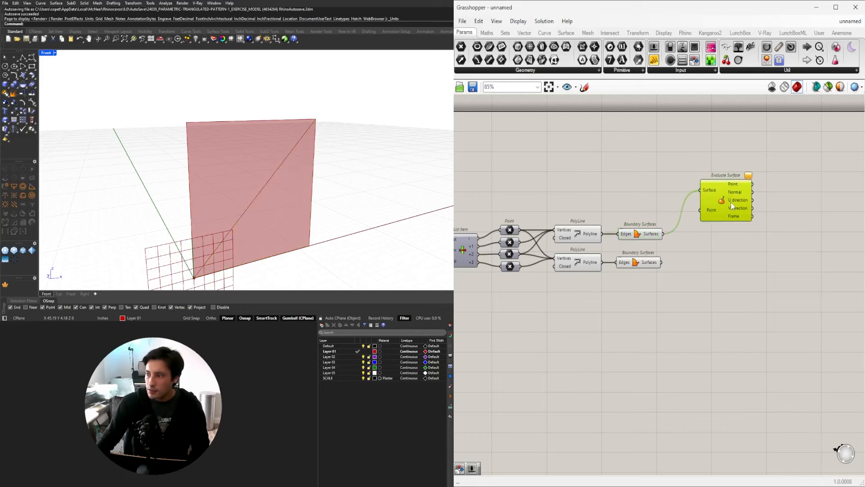
- Add a compact MD Slider above the upper Boundary Surfaces and connect it to Evaluate Surface's Point input
double_click(636, 182)
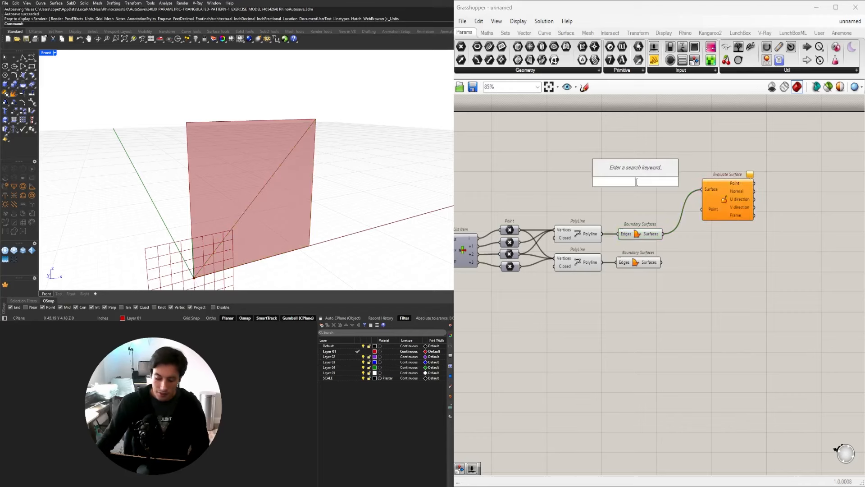
type("MD")
left_click(631, 170)
scroll(657, 186, "up", 1)
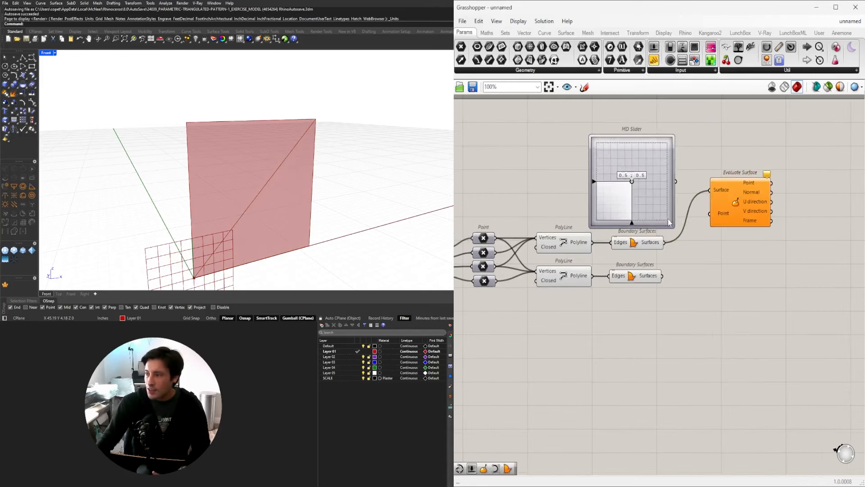
left_click_drag(672, 226, 727, 217)
scroll(655, 203, "up", 2)
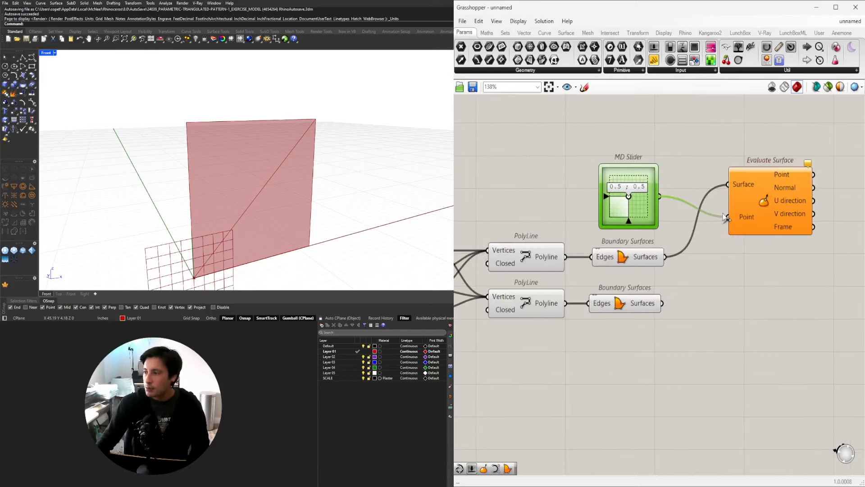
scroll(656, 194, "up", 1)
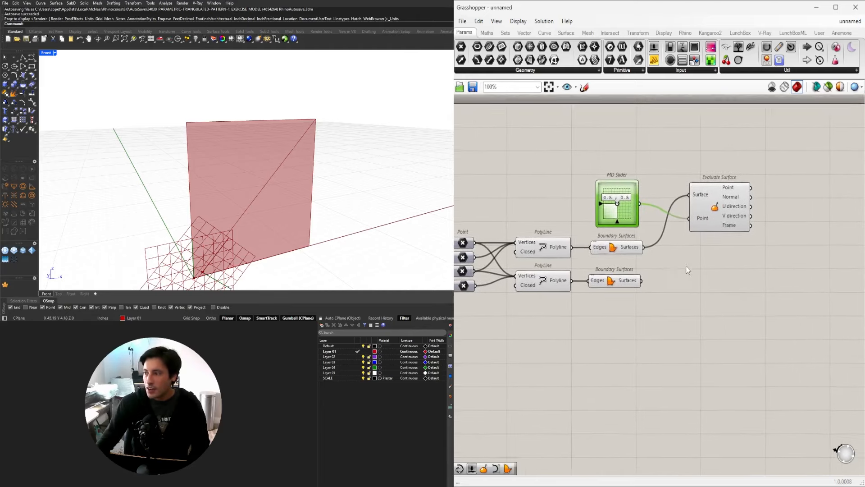
- Set the MD Slider to 1.0 ; 0.0, reparameterize Evaluate Surface's Surface input, and align the component with the slider
left_click_drag(623, 200, 678, 320)
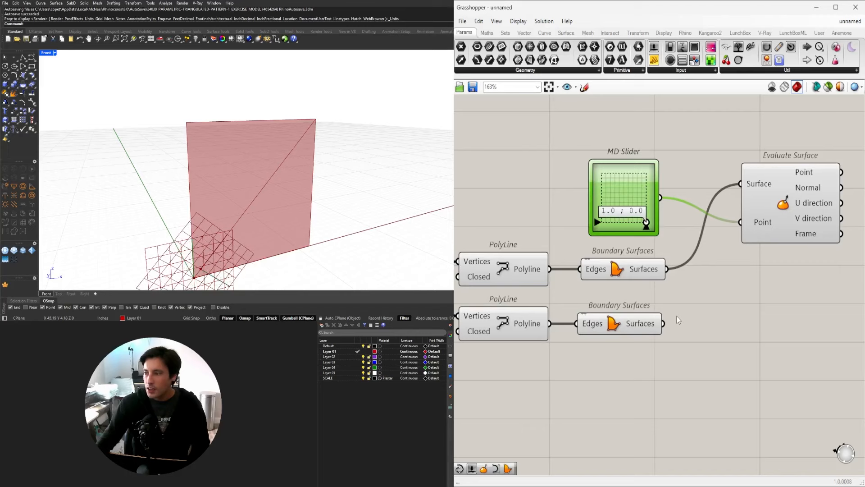
right_click(752, 188)
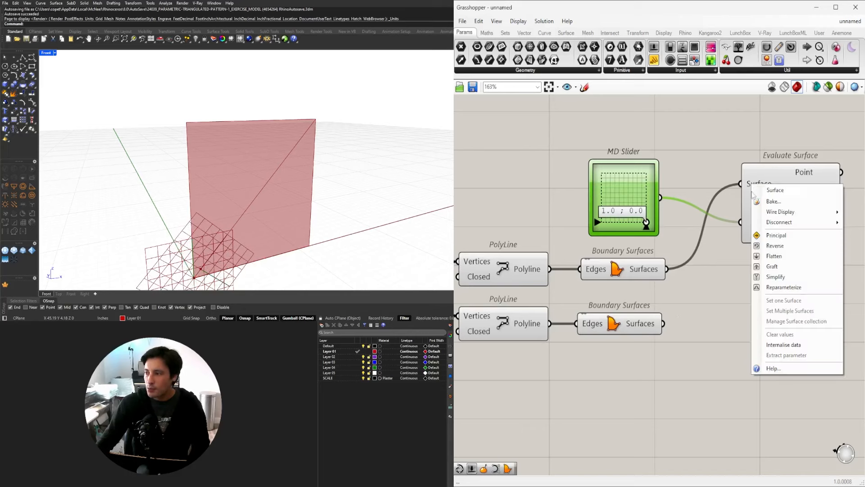
left_click(775, 285)
left_click_drag(774, 206, 774, 182)
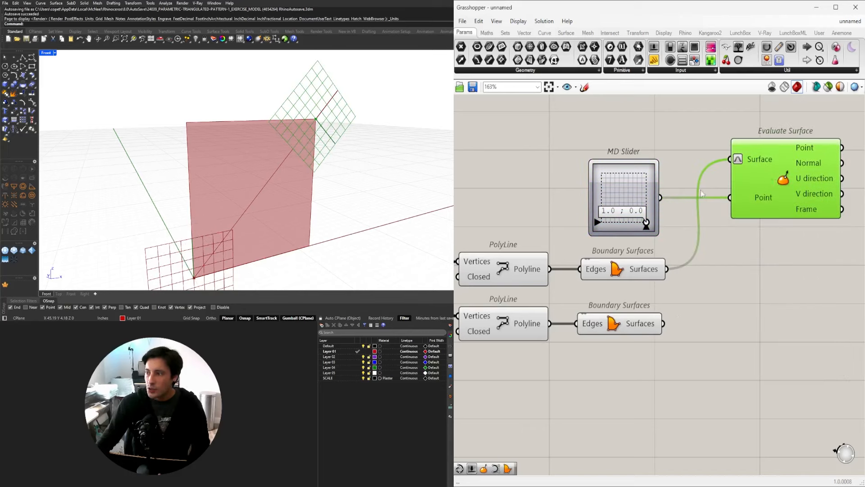
- Set the MD Slider to 0.33 ; 0.33 so the evaluated point sits at the triangle's center
left_click_drag(645, 223, 621, 242)
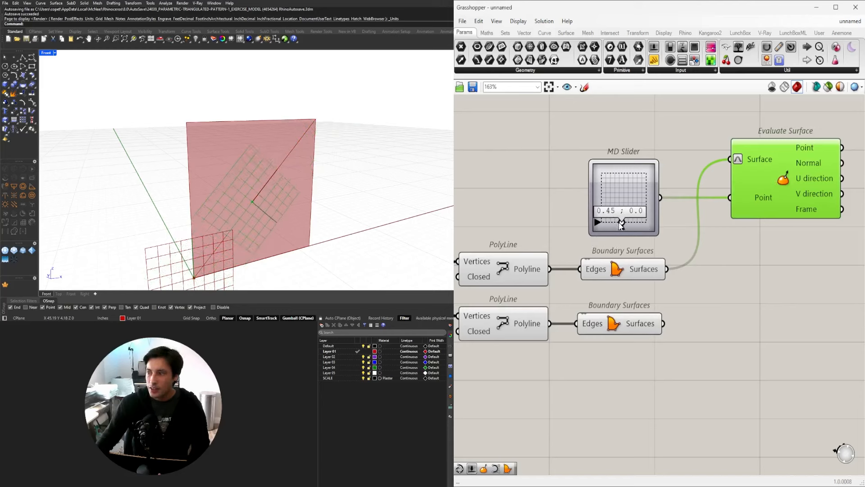
left_click_drag(620, 225, 615, 206)
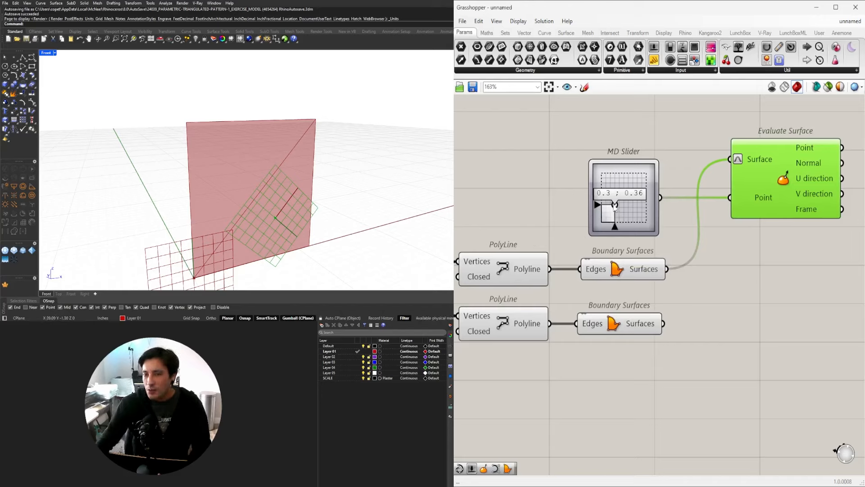
mouse_move(614, 205)
left_mouse_down()
mouse_move(608, 200)
mouse_move(634, 201)
mouse_move(615, 208)
left_mouse_up()
left_click(746, 253)
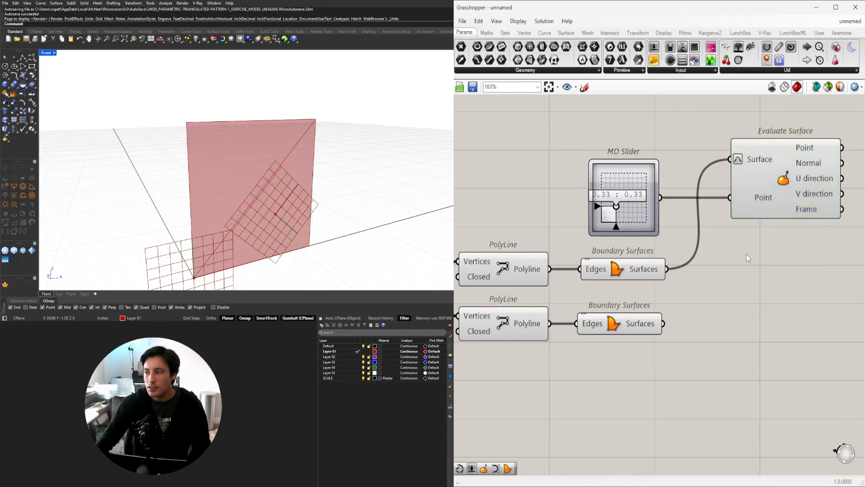
- Duplicate Evaluate Surface below the original, keeping the MD Slider link, and feed the lower Boundary Surfaces output into the copy's Surface input
scroll(747, 253, "down", 3)
right_click_drag(775, 274, 653, 241)
left_click_drag(648, 179, 695, 244)
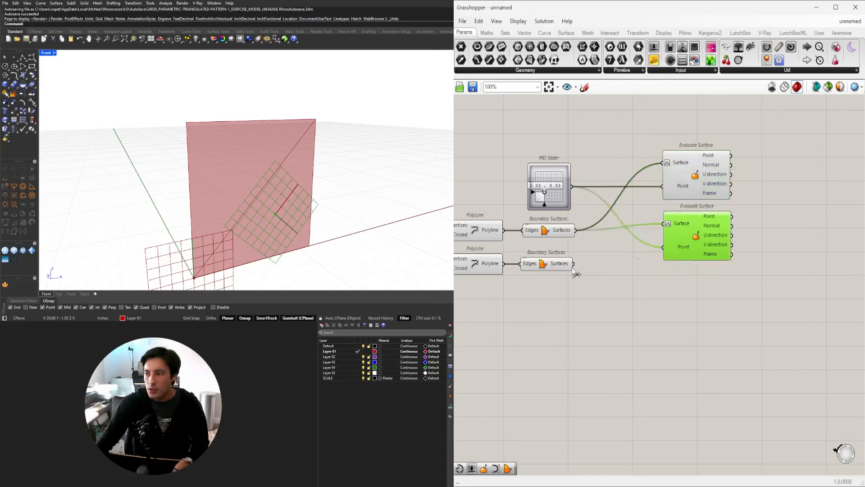
left_click_drag(574, 263, 694, 282)
left_click(693, 344)
left_click(710, 242)
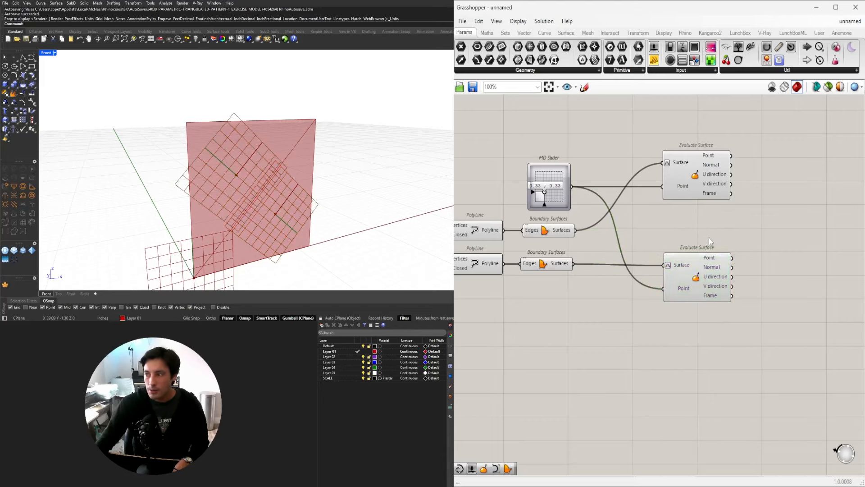
- Select the two Evaluate Surface components in turn and examine their frames on the triangles in the viewport
left_click(714, 277)
right_click_drag(715, 277, 769, 240)
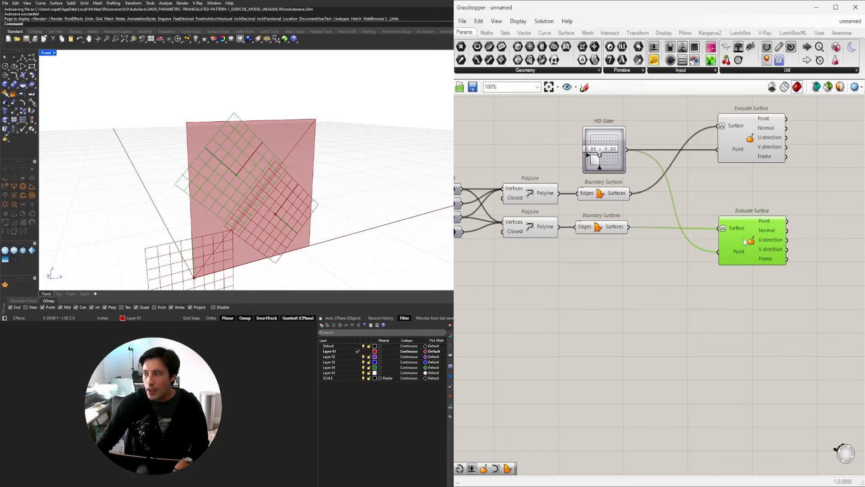
scroll(235, 198, "up", 5)
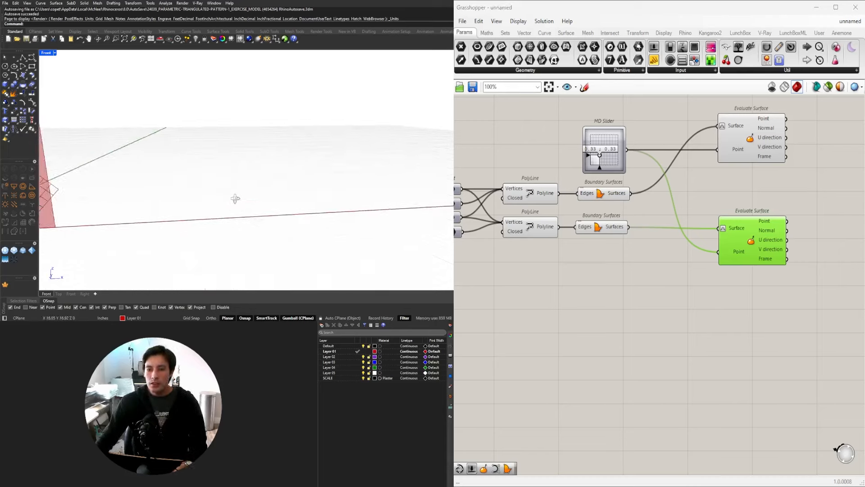
scroll(235, 198, "down", 5)
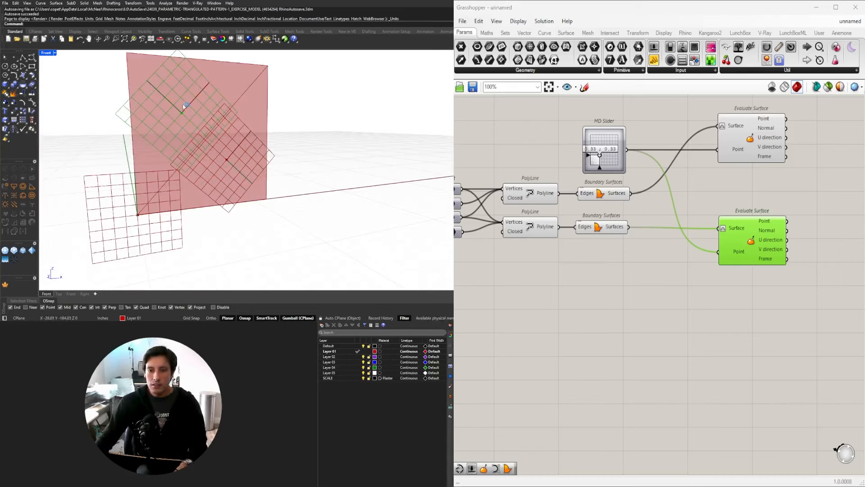
right_click_drag(184, 106, 196, 123)
left_click(694, 306)
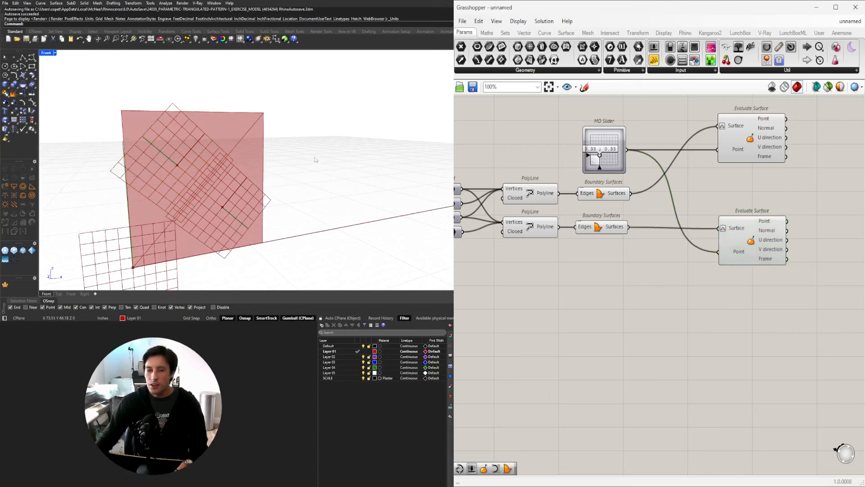
left_click(734, 254)
left_click(752, 147)
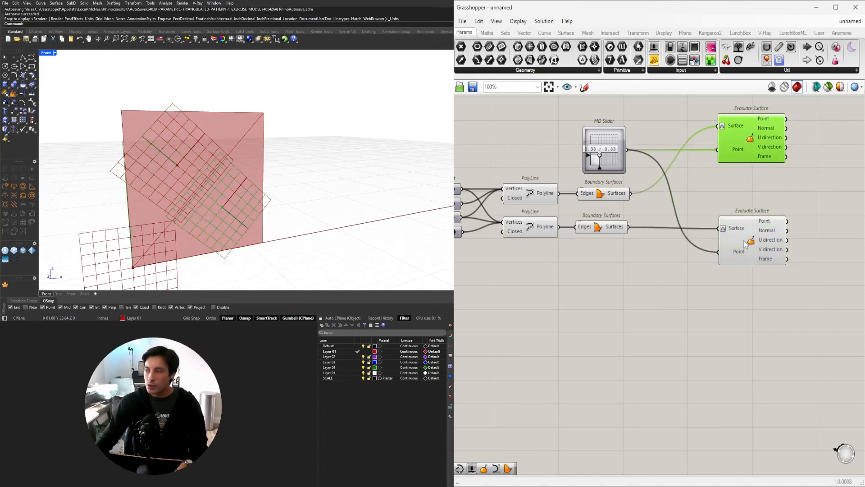
left_click(763, 230)
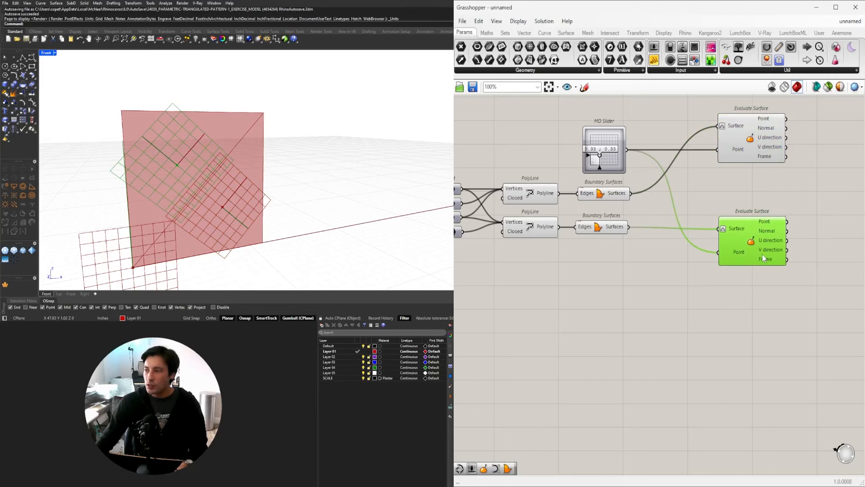
- Shift the lower Evaluate Surface closer to its Boundary Surfaces component and add a Move component beside its outputs
left_click_drag(763, 255, 723, 254)
right_click_drag(794, 268, 739, 277)
double_click(739, 276)
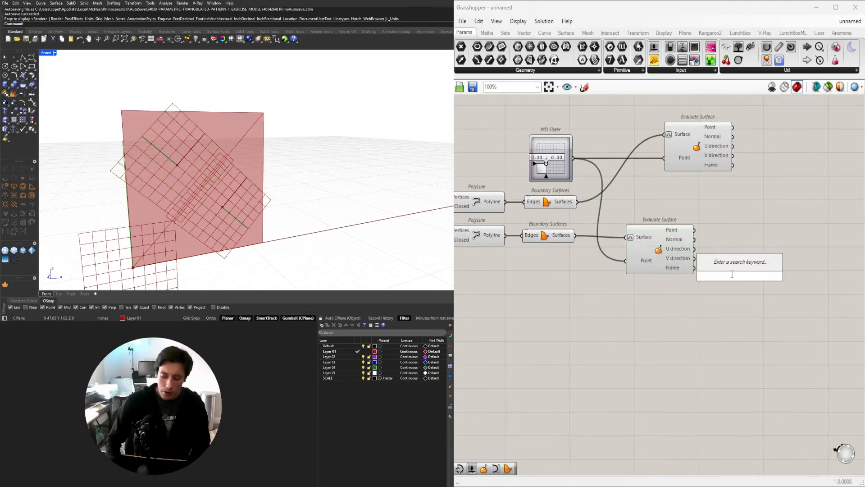
type("E")
key("Escape")
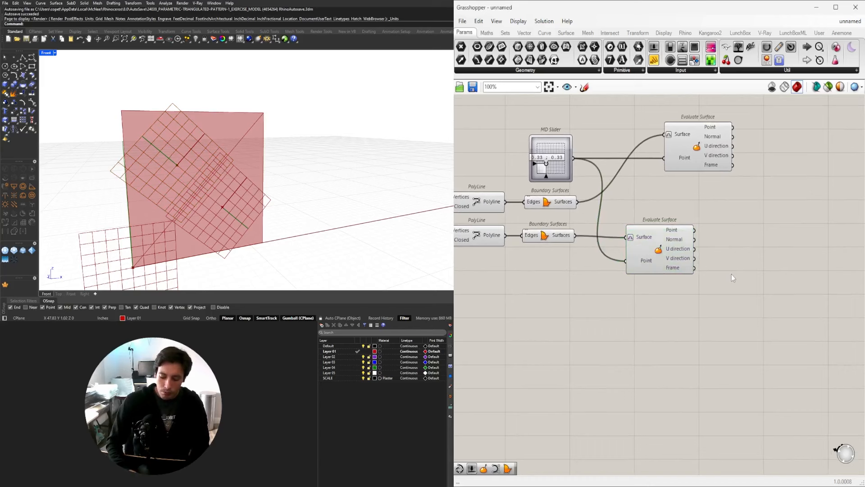
double_click(729, 273)
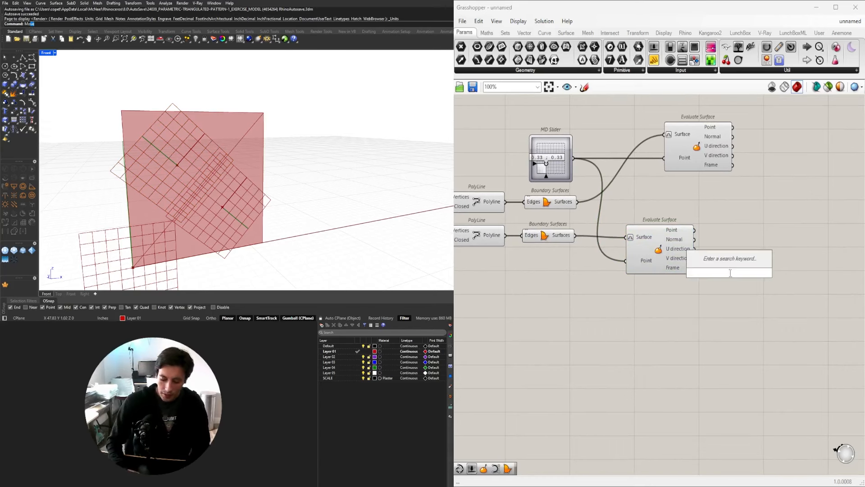
type("MOVE")
key("Return")
- Examine the cell against the world axes and highlight the lower Evaluate Surface's frame, keeping the Move component clear of it
scroll(282, 187, "down", 10)
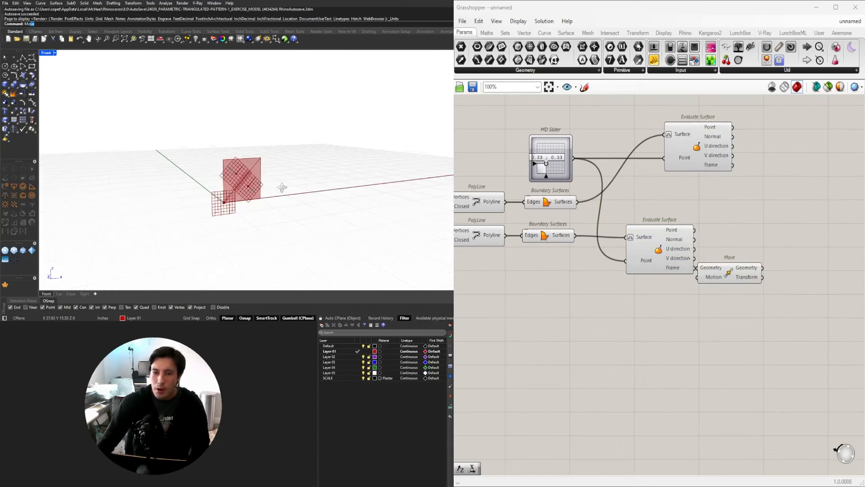
right_click_drag(282, 187, 330, 203)
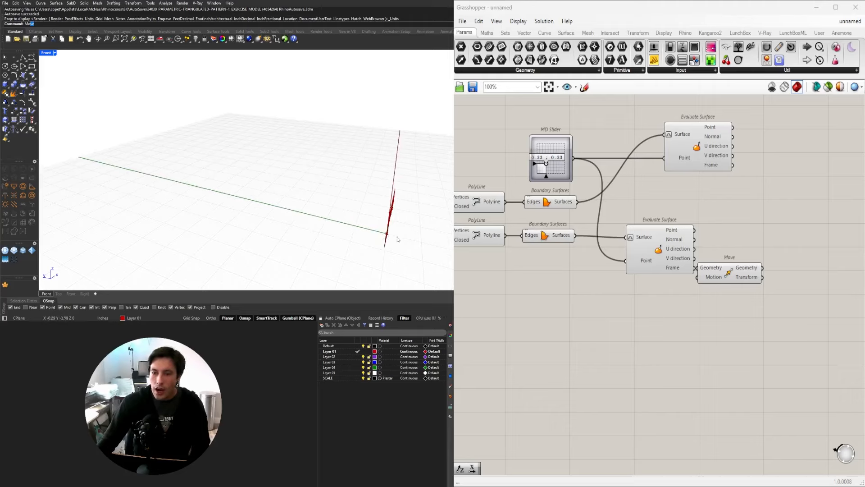
right_click_drag(390, 242, 348, 236)
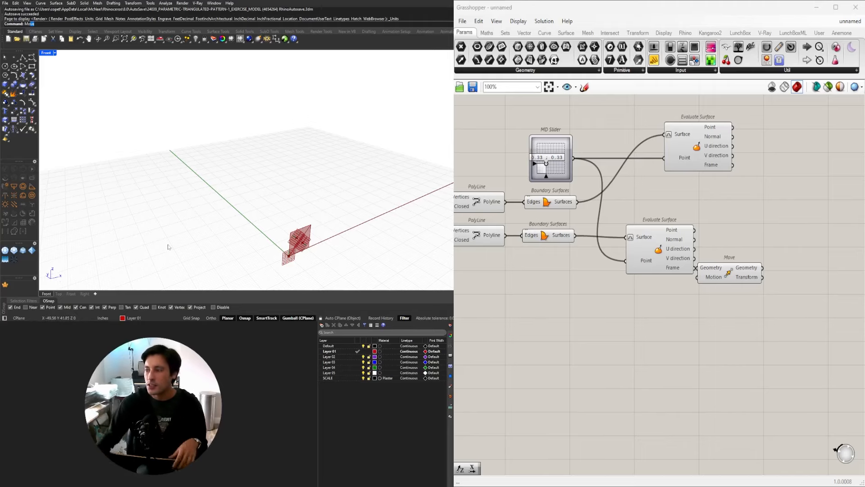
left_click_drag(733, 278, 743, 278)
left_click(655, 270)
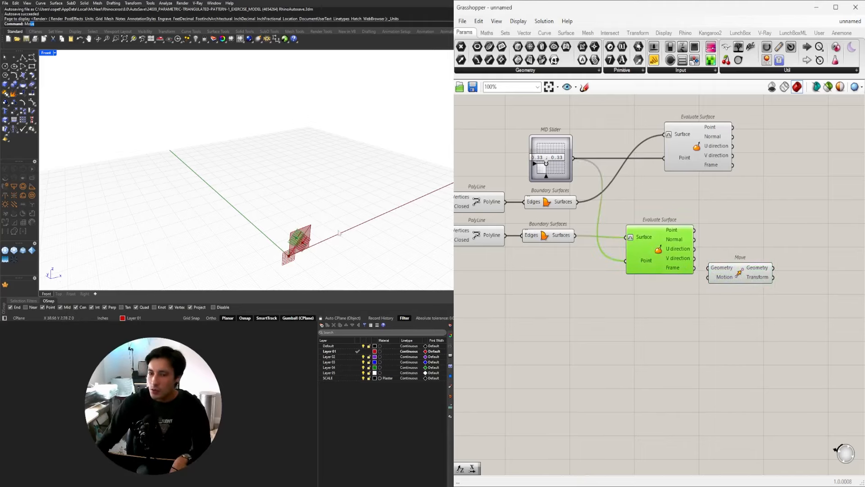
scroll(305, 222, "up", 5)
scroll(305, 221, "down", 3)
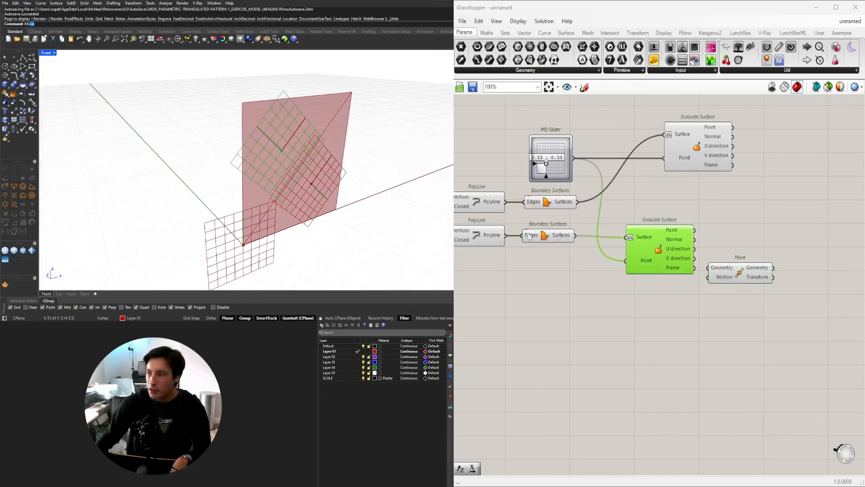
- Space the Move component farther from the lower Evaluate Surface and add an Amplitude component between them
right_click_drag(721, 309, 588, 311)
left_click_drag(607, 277, 743, 273)
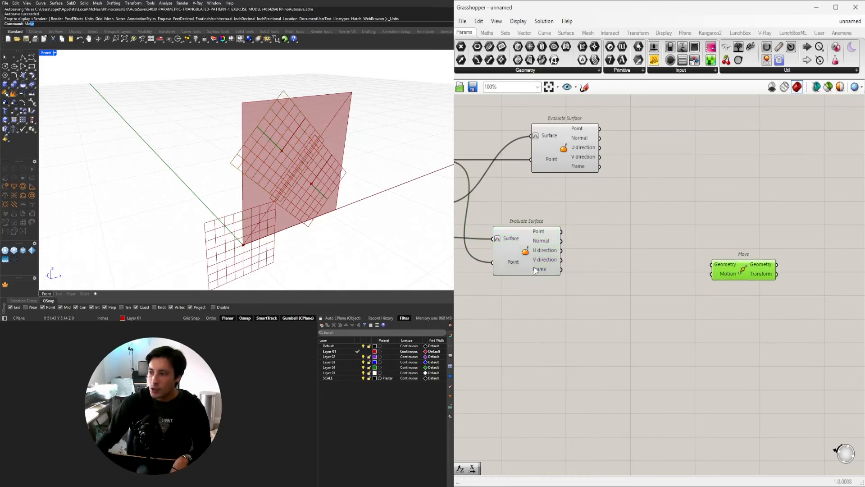
left_click(542, 269)
double_click(596, 285)
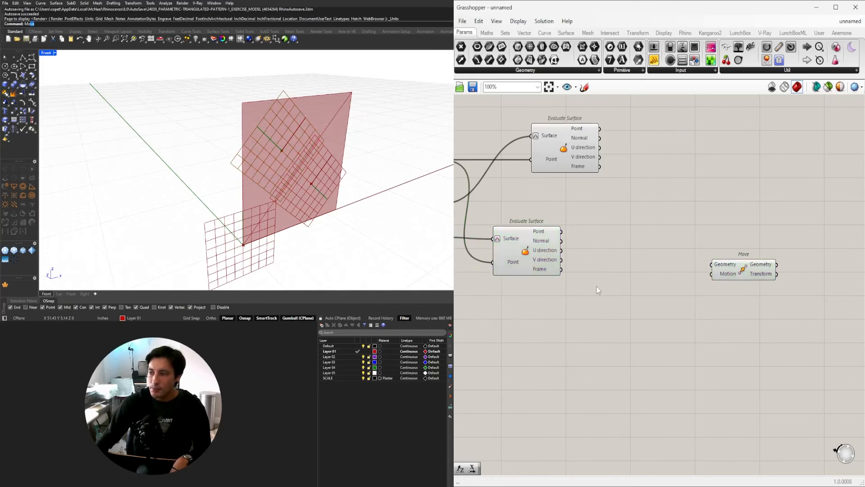
type("AMPL")
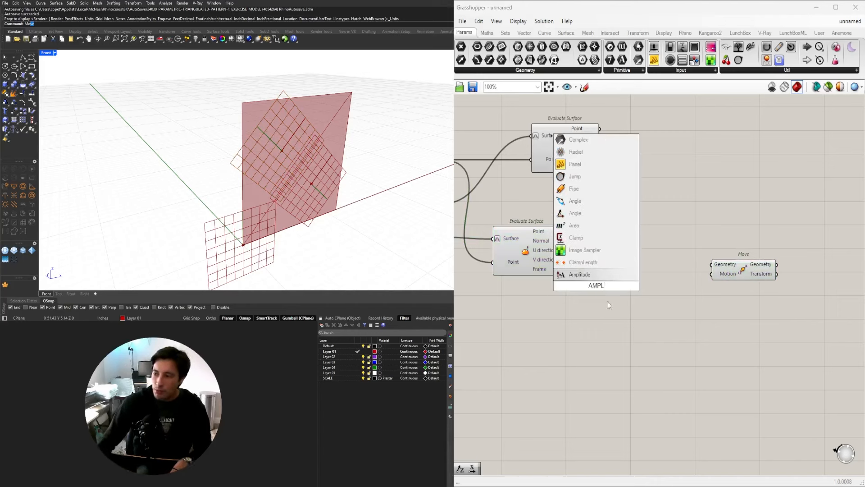
left_click(586, 273)
left_click_drag(605, 294, 637, 302)
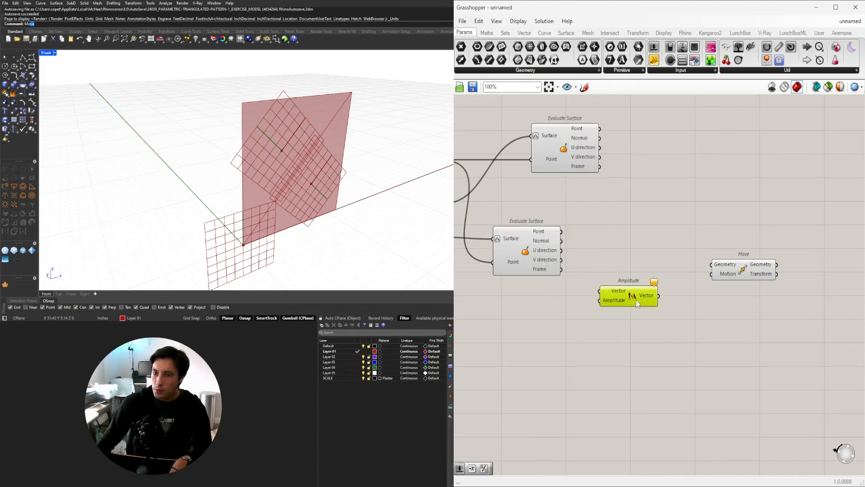
- Connect the lower Evaluate Surface's Frame output to Amplitude's Vector input, and Amplitude's Vector output to Move's Motion input
left_click(555, 271)
left_click_drag(567, 273, 601, 292)
left_click_drag(633, 303, 704, 282)
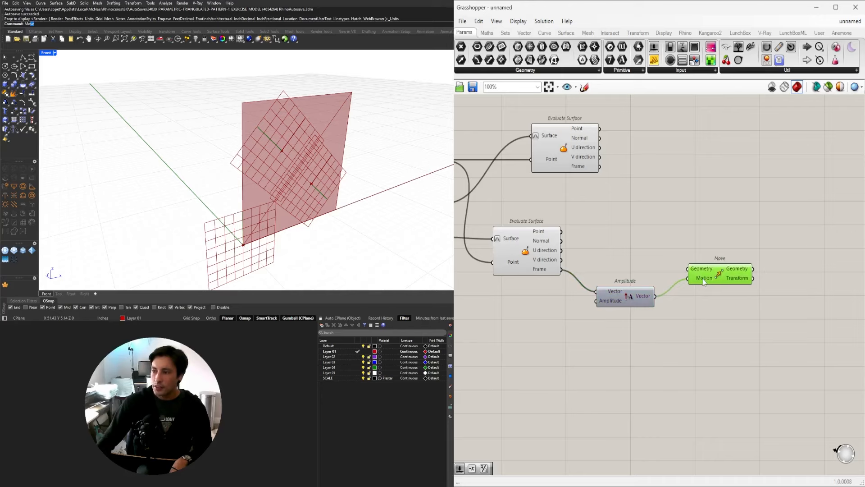
- Connect the lower Evaluate Surface's Point output to Move's Geometry input, and feed the Amplitude input from a new 1.5 number slider
left_click_drag(561, 232, 712, 281)
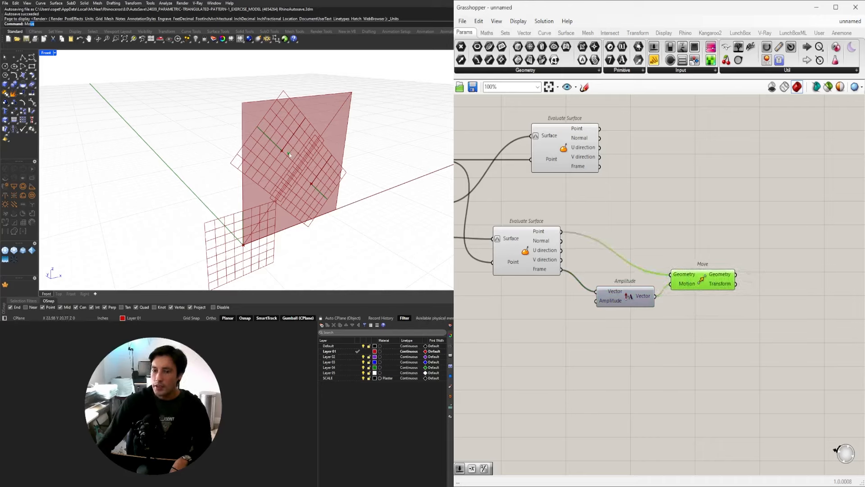
double_click(542, 302)
type("1.5")
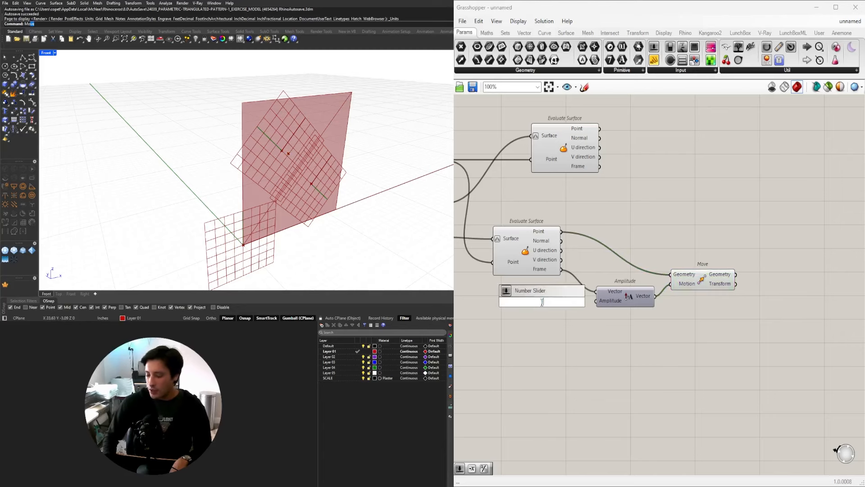
key("Return")
scroll(541, 302, "up", 3)
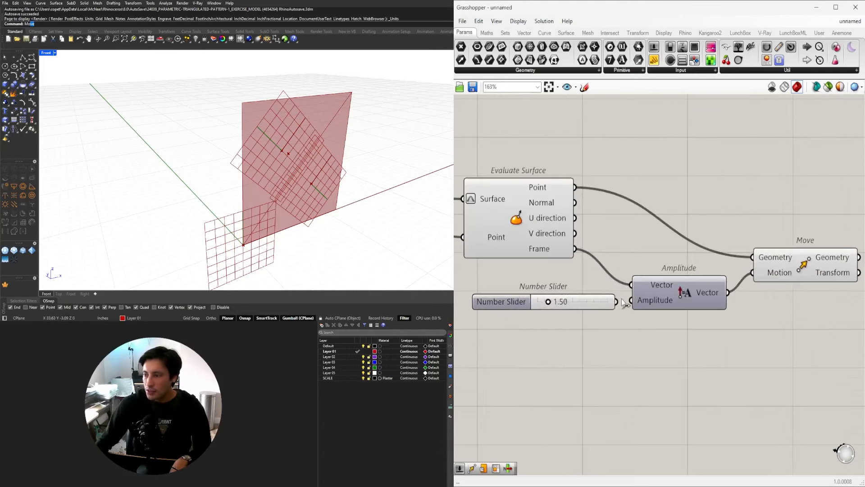
left_click_drag(616, 301, 630, 306)
- Extend the amplitude slider's minimum into negative values and set the slider to -2.69
scroll(536, 298, "up", 3)
mouse_move(559, 305)
left_mouse_down()
mouse_move(593, 305)
mouse_move(539, 307)
mouse_move(555, 307)
left_mouse_up()
scroll(554, 307, "down", 2)
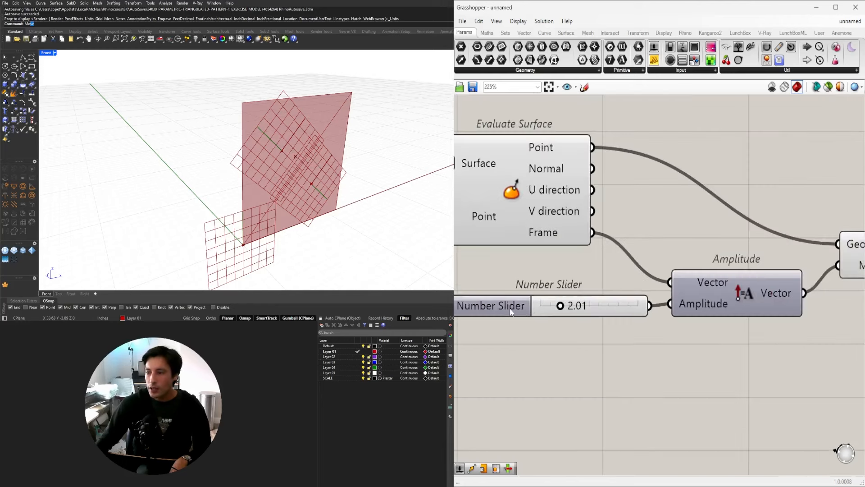
double_click(532, 306)
double_click(534, 324)
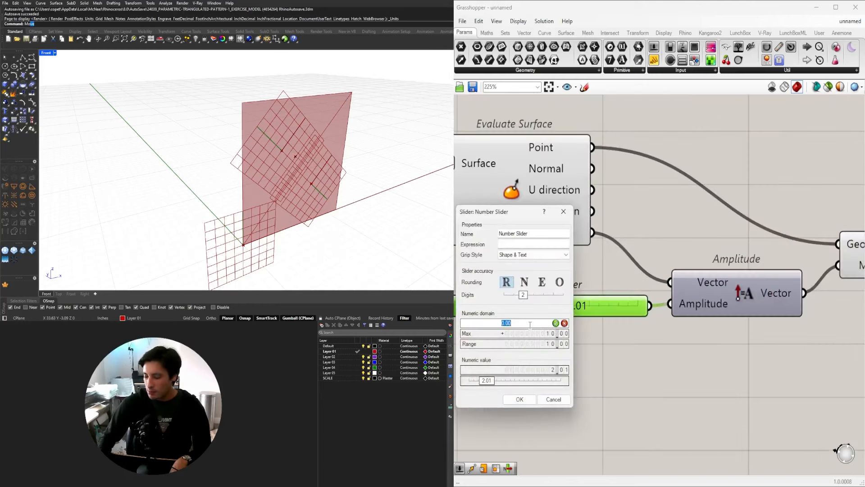
left_click(514, 403)
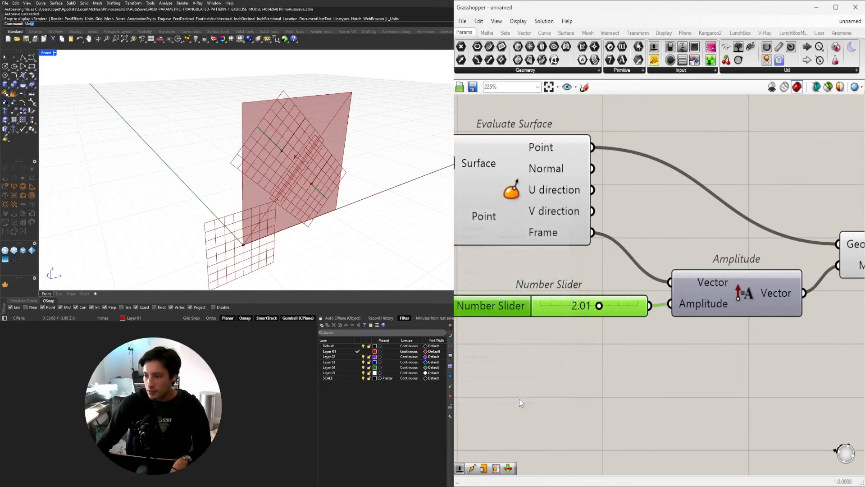
mouse_move(599, 305)
left_mouse_down()
mouse_move(585, 306)
mouse_move(597, 305)
left_mouse_up()
- Duplicate the Move component above the original and connect the upper Evaluate Surface's Point output to the copy's Geometry input
scroll(601, 357, "down", 5)
left_click_drag(598, 336, 646, 288)
right_click_drag(598, 357, 746, 318)
scroll(746, 319, "down", 1)
left_click(586, 255)
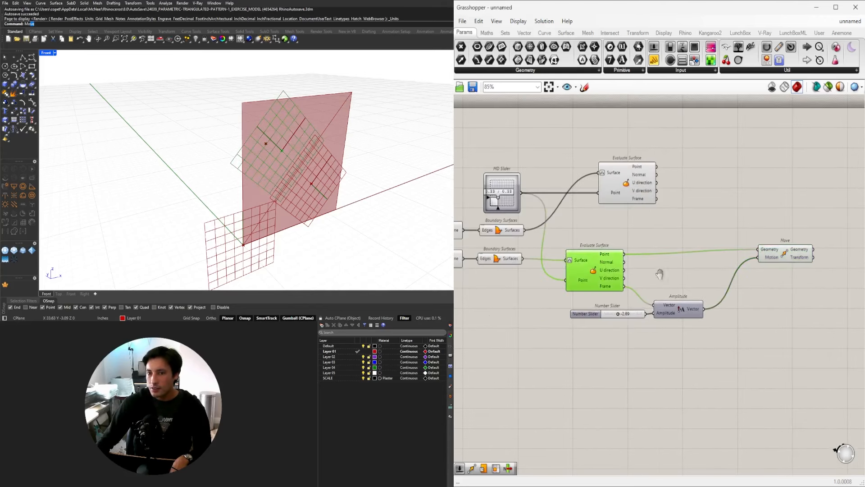
right_click_drag(660, 274, 572, 306)
left_click_drag(690, 283, 691, 265)
scroll(532, 203, "up", 1)
left_click_drag(544, 218, 693, 272)
left_click(545, 246)
left_click(724, 282)
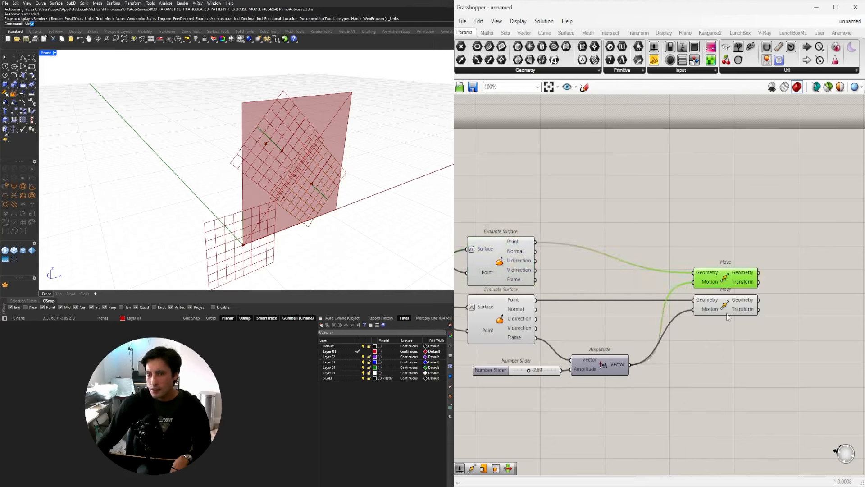
- Set the amplitude slider to 1.99 while viewing the cell edge-on, so the moved points switch sides
right_click_drag(270, 180, 363, 177)
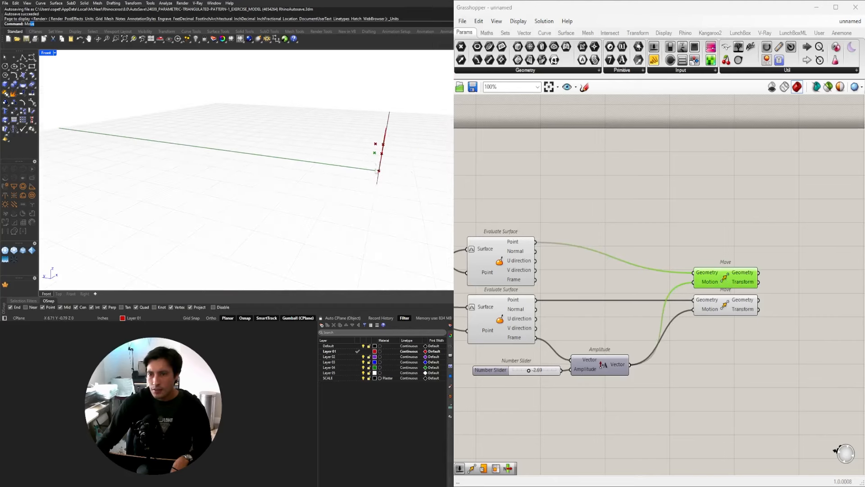
scroll(508, 376, "up", 5)
left_click_drag(562, 359, 591, 373)
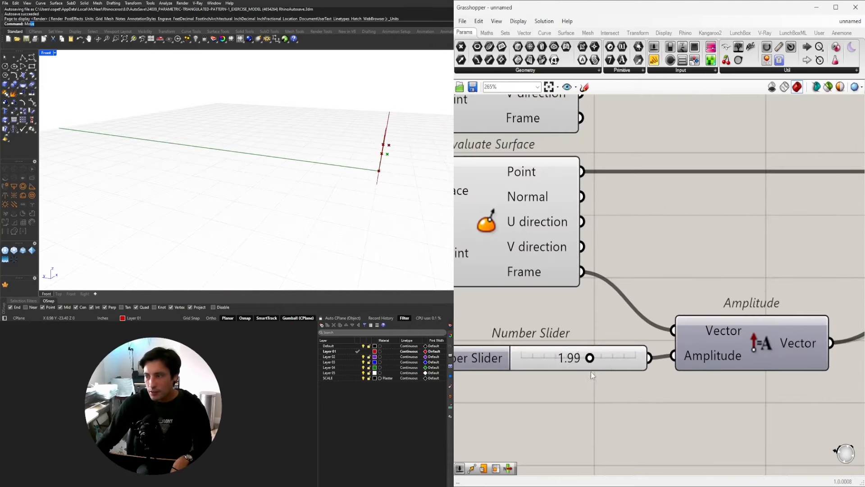
scroll(731, 252, "down", 4)
right_click_drag(358, 156, 346, 156)
scroll(740, 234, "down", 5)
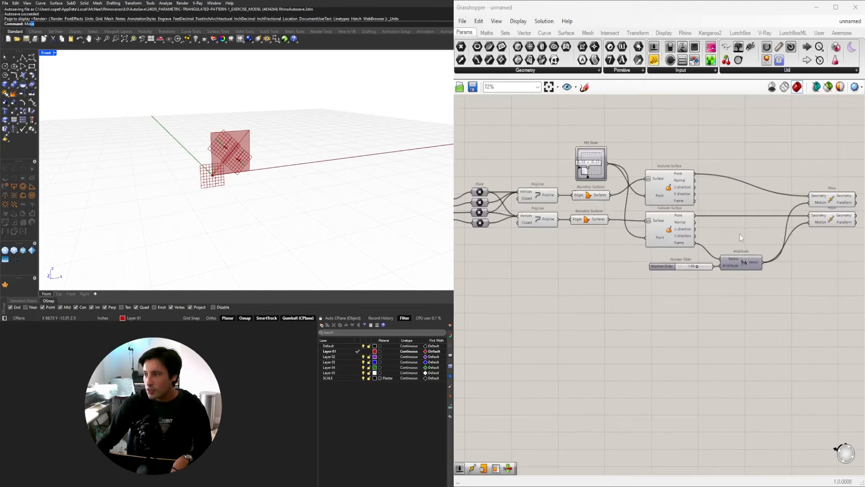
- Shift all components from the MD Slider and Boundary Surfaces onward farther away from the PolyLine components
left_click_drag(813, 334, 603, 182)
scroll(634, 210, "up", 3)
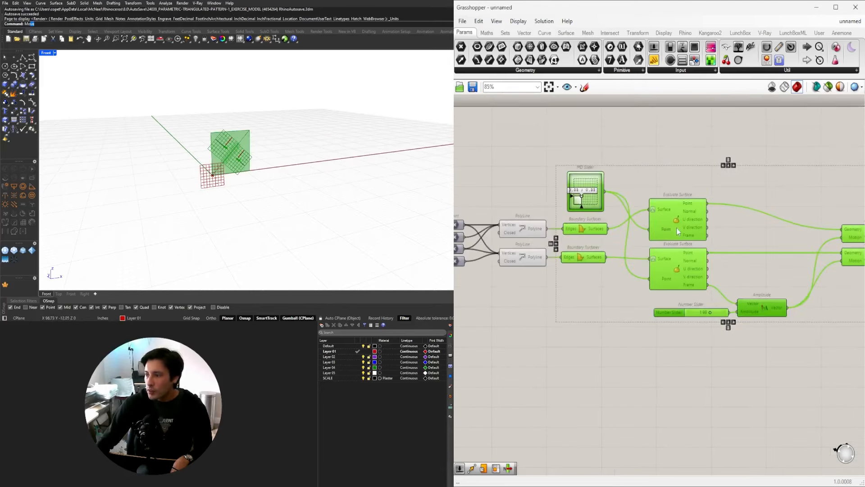
left_click_drag(677, 228, 728, 273)
left_click(579, 217)
- Highlight the upper PolyLine and the upper Move component to examine the triangle outline and its moved center point
left_click(541, 227)
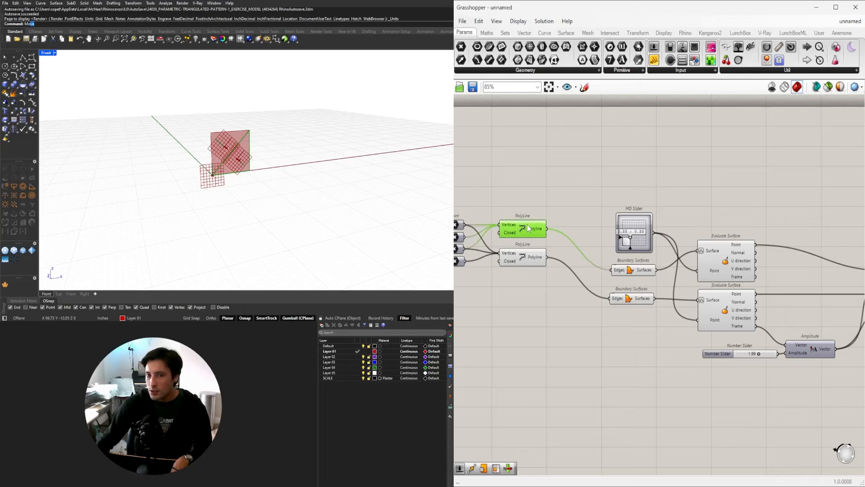
scroll(542, 227, "up", 4)
scroll(571, 251, "down", 3)
right_click_drag(706, 306, 535, 311)
right_click_drag(801, 300, 761, 295)
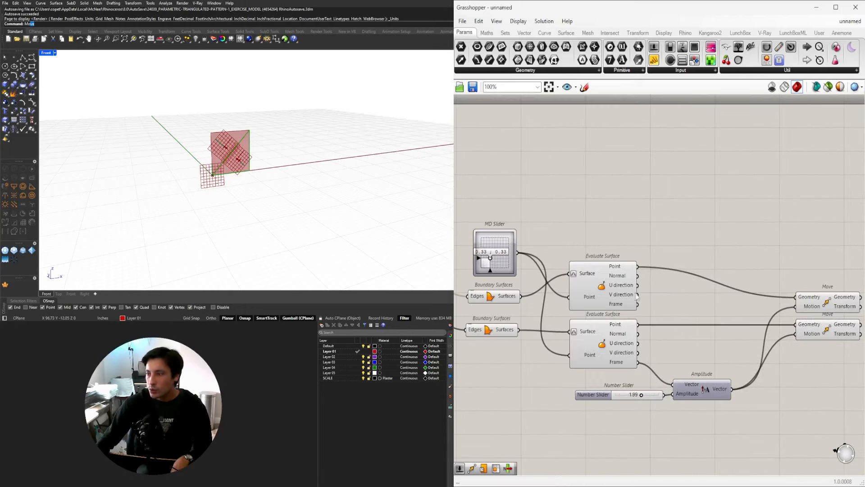
right_click_drag(627, 289, 673, 238)
right_click_drag(861, 262, 779, 271)
left_click(779, 259)
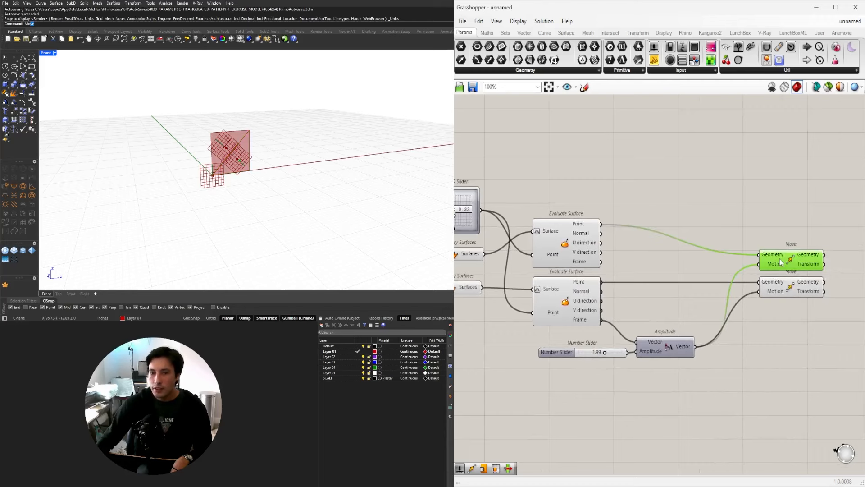
- Add an Extrude Point component above the MD Slider and connect the upper PolyLine's output to its Base input
right_click_drag(586, 227, 748, 283)
scroll(748, 283, "up", 2)
right_click_drag(522, 205, 701, 226)
double_click(701, 229)
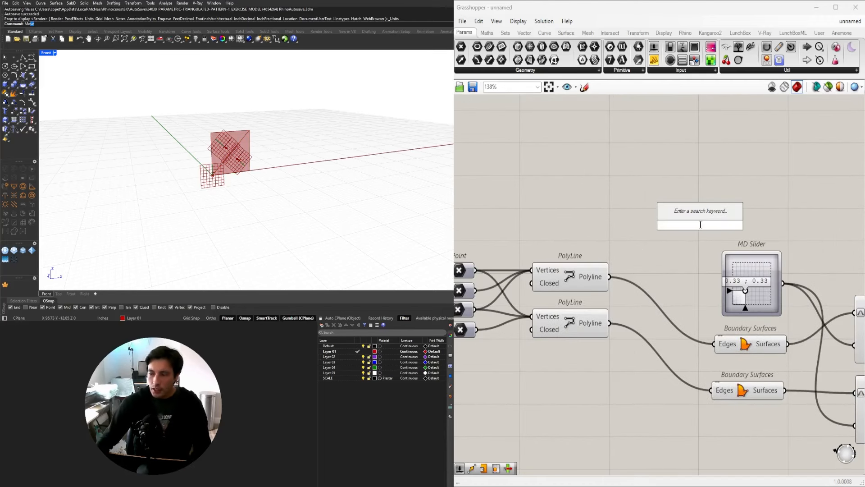
type("EXTR")
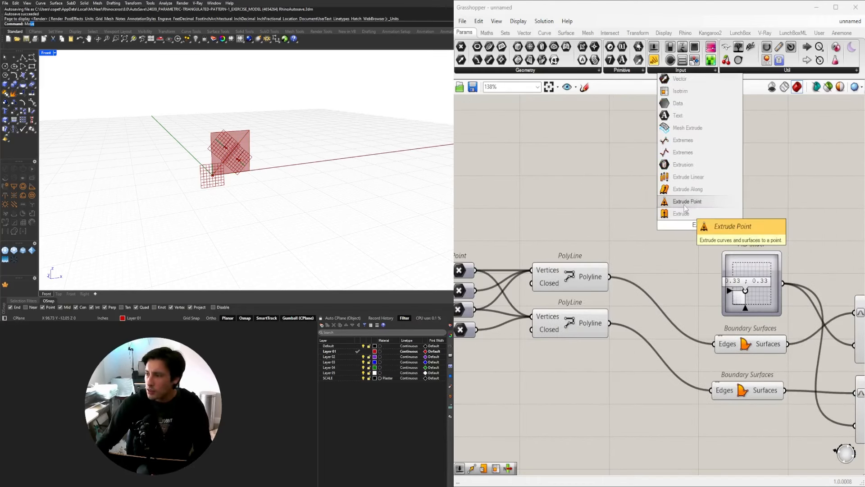
left_click(685, 204)
left_click_drag(689, 228, 758, 206)
left_click(576, 280)
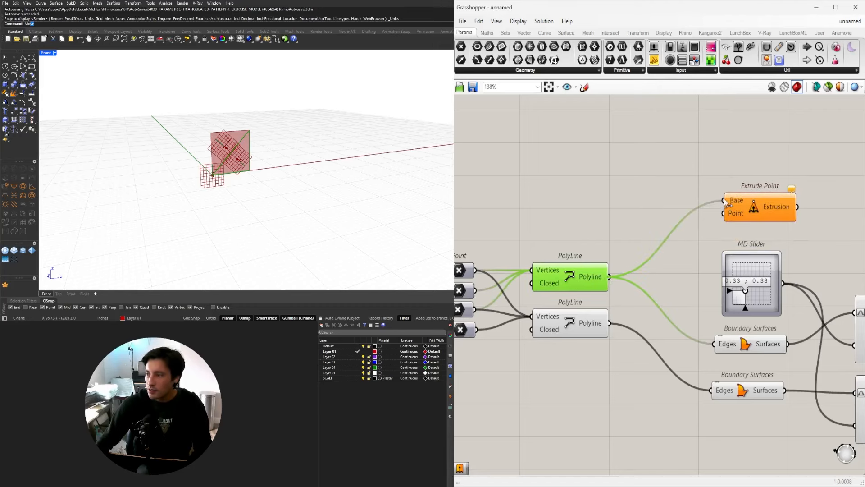
- Place Extrude Point beyond the Move components and connect the upper Move's Geometry output to its Point input
scroll(766, 213, "down", 2)
right_click_drag(766, 213, 529, 254)
left_click_drag(532, 256, 813, 274)
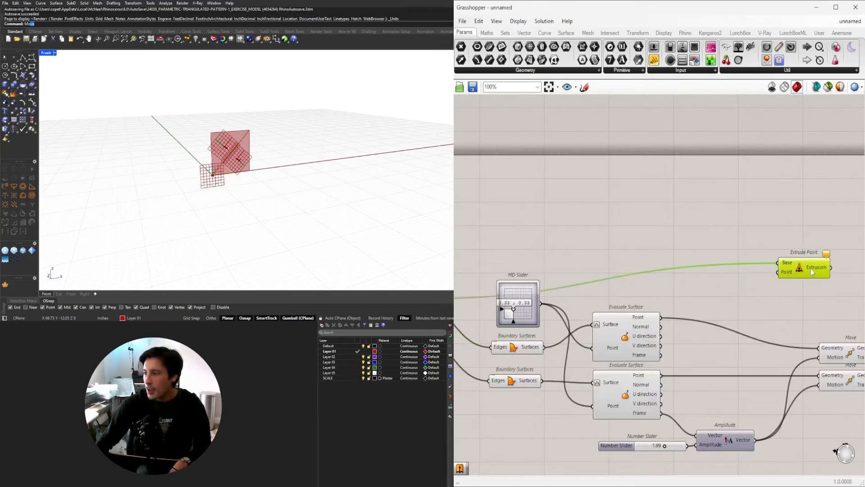
right_click_drag(814, 274, 561, 274)
left_click_drag(562, 275, 633, 291)
scroll(642, 351, "up", 4)
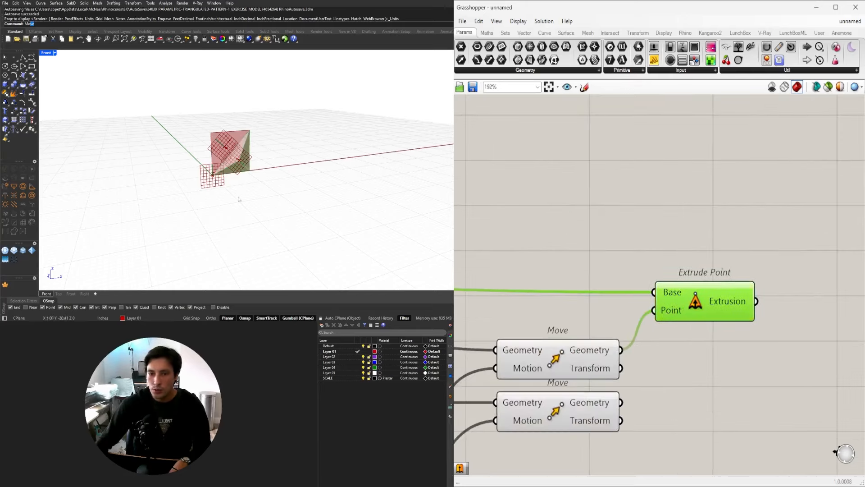
- Inspect the first extruded triangle from behind and turn off the upper Boundary Surfaces preview
right_click_drag(238, 199, 289, 198)
scroll(316, 143, "up", 6)
right_click_drag(317, 143, 290, 174)
scroll(290, 175, "up", 5)
scroll(291, 175, "down", 5)
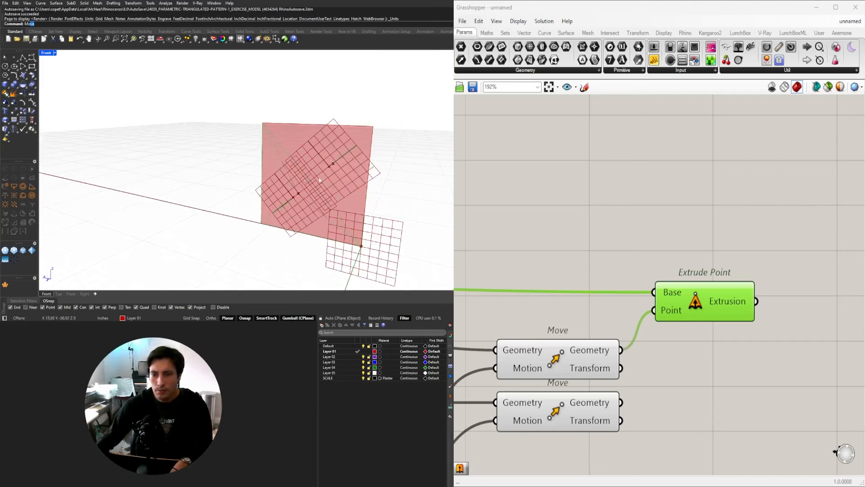
scroll(595, 301, "down", 5)
scroll(681, 303, "up", 2)
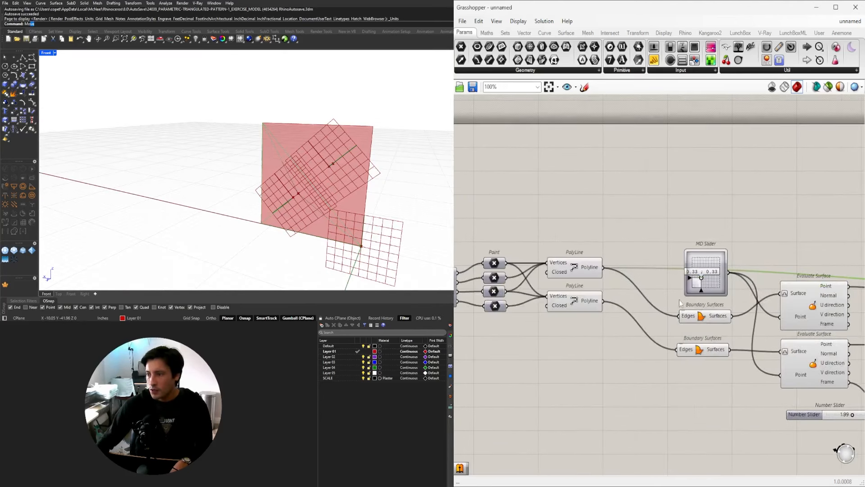
left_click(702, 318)
right_click(701, 318)
left_click(711, 334)
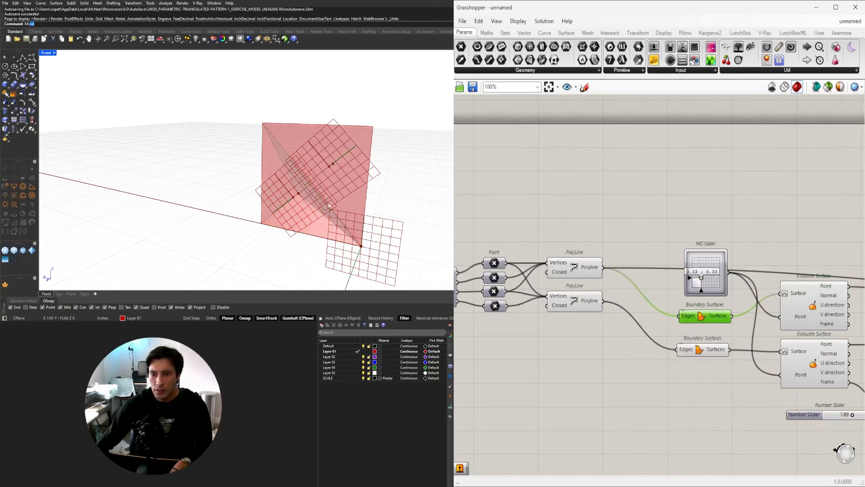
right_click_drag(329, 205, 295, 195, "shift")
scroll(209, 148, "up", 2)
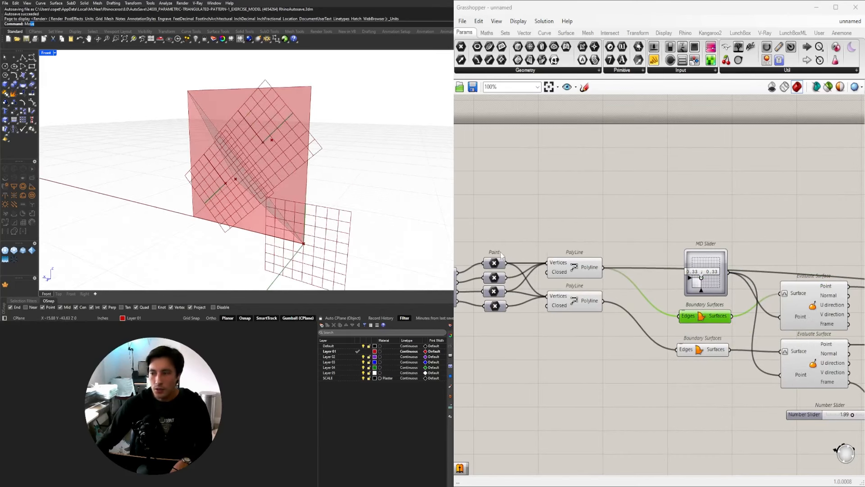
- Move Extrude Point slightly away from the Move components and place a duplicate of it directly below
scroll(501, 255, "down", 4)
right_click_drag(820, 288, 722, 276)
scroll(725, 275, "up", 3)
left_click_drag(727, 256, 762, 240)
right_click_drag(763, 240, 799, 238)
scroll(800, 237, "down", 2)
right_click_drag(619, 251, 688, 231)
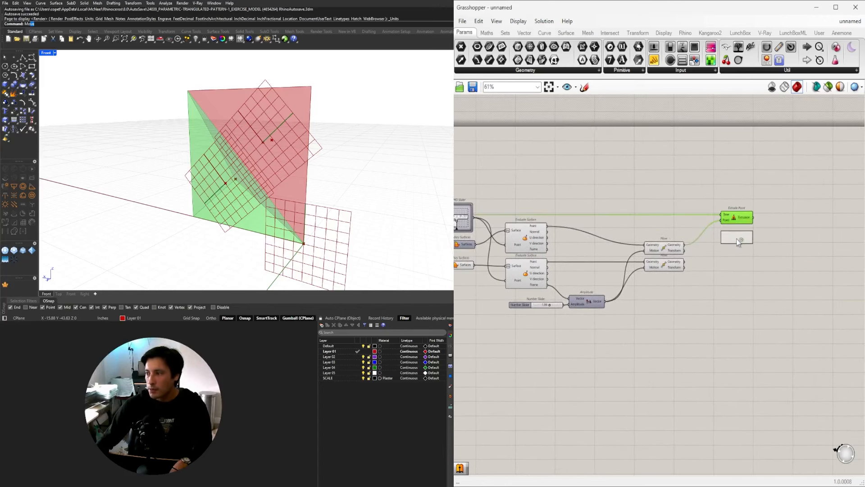
left_click_drag(736, 239, 737, 240, "alt")
right_click_drag(619, 263, 712, 259)
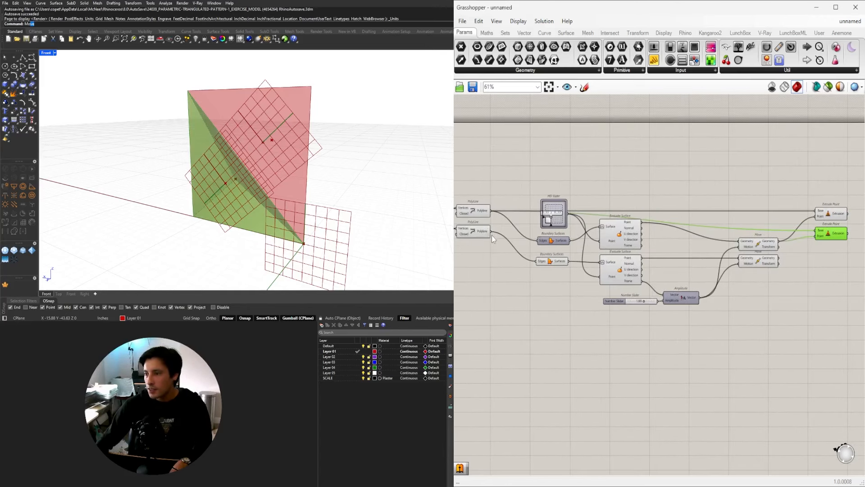
- Connect the lower PolyLine to the duplicate Extrude Point's Base input and the lower Move's Geometry output to its Point input
left_click_drag(491, 231, 741, 236)
left_click_drag(823, 232, 820, 232)
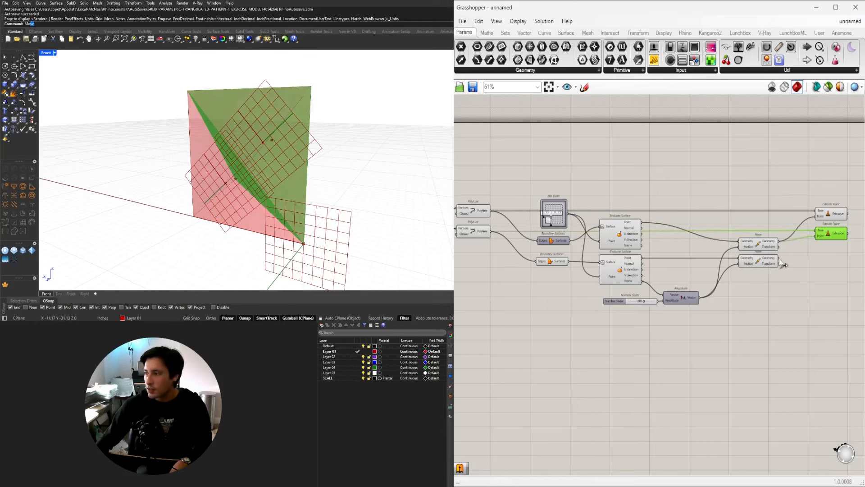
left_click_drag(816, 239, 816, 238)
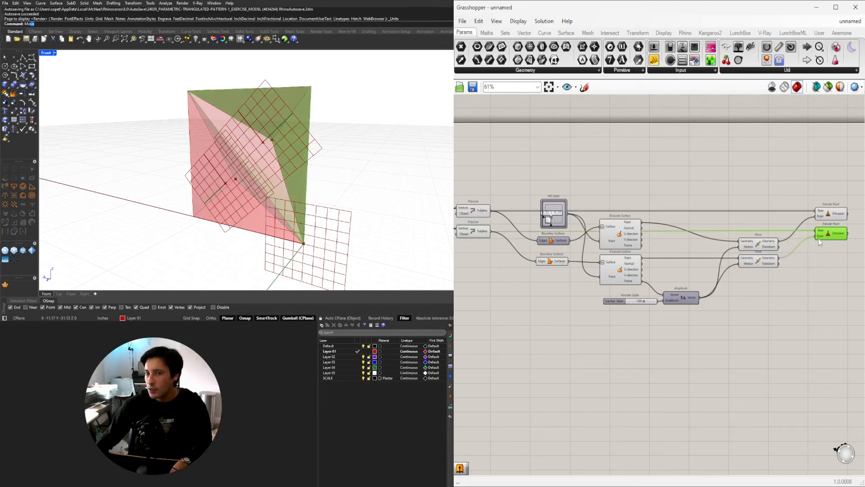
- Highlight each Extrude Point in turn and examine the two extruded triangles from the front of the cell
left_click(814, 250)
left_click(829, 233)
left_click(829, 214)
left_click(609, 187)
right_click_drag(334, 151, 259, 155)
right_click_drag(667, 270, 698, 271)
scroll(696, 268, "down", 2)
scroll(765, 242, "up", 2)
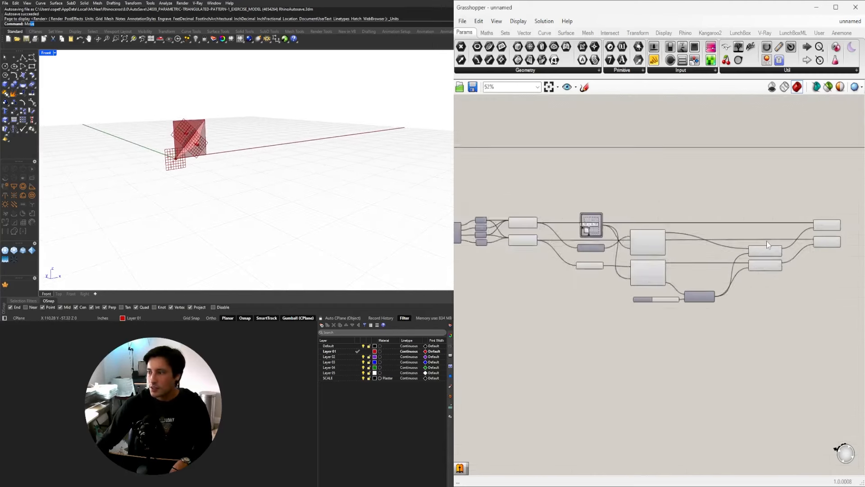
- Turn off the preview of the components feeding the two Extrude Point components, leaving the extrusions displayed
right_click_drag(712, 330, 771, 326)
right_click_drag(832, 323, 804, 317)
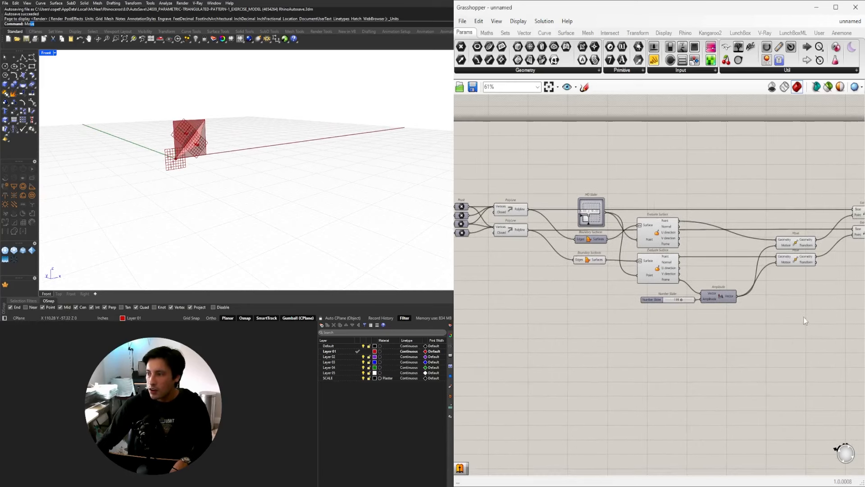
left_click_drag(794, 321, 500, 172)
middle_click(533, 172)
left_click(550, 157)
left_click(742, 189)
- Set the MD Slider to 0.29 ; 0.44 to reposition the apex of both extruded triangles
right_click_drag(756, 199, 664, 197)
right_click_drag(548, 219, 696, 224)
scroll(532, 229, "up", 1)
scroll(216, 118, "up", 10)
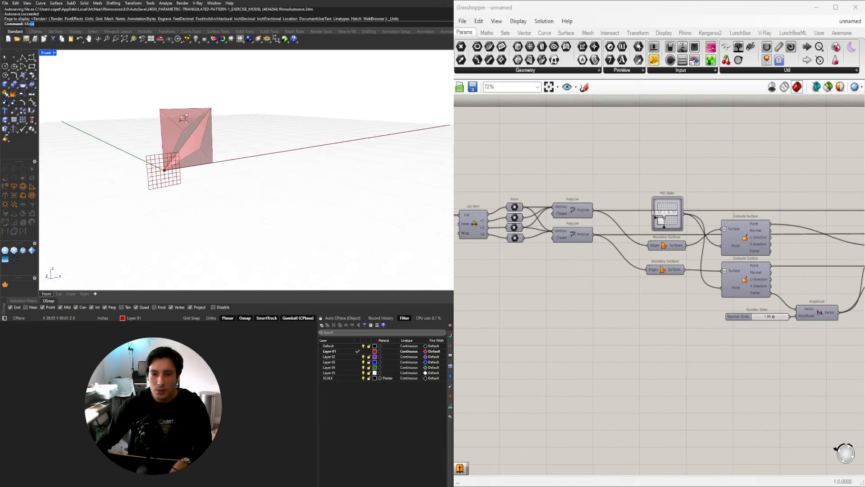
scroll(664, 218, "up", 7)
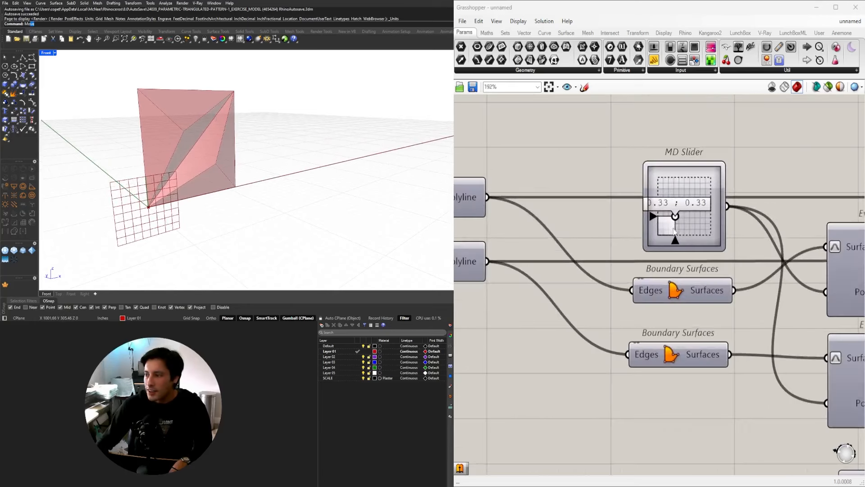
left_click_drag(665, 217, 671, 200)
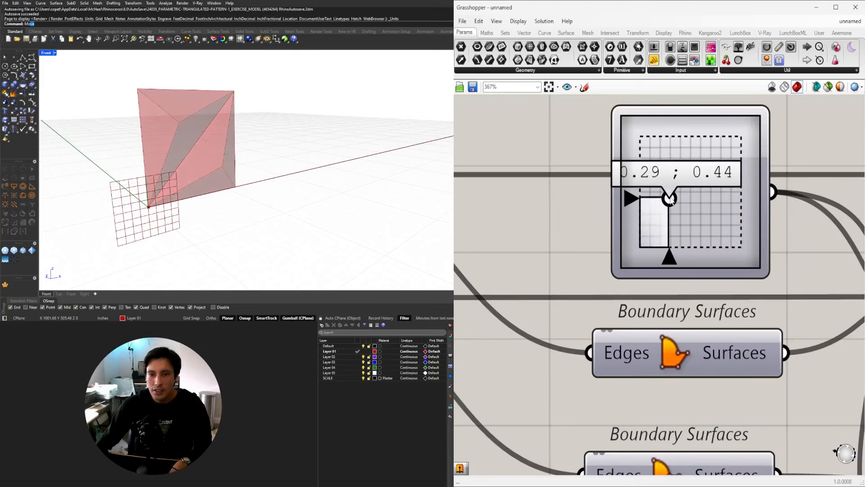
- Reduce the amplitude slider to 0.03 to flatten the triangles, and settle it at 1.46 to raise them again
scroll(258, 141, "down", 4)
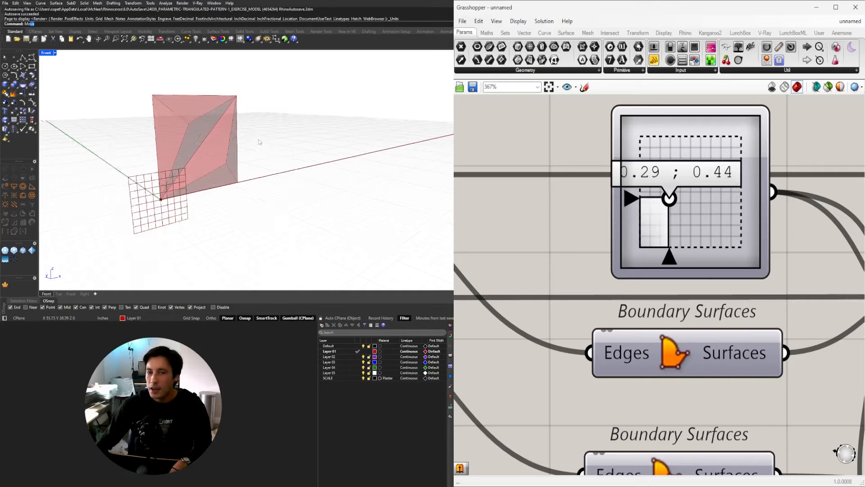
right_click_drag(266, 142, 279, 152)
scroll(641, 254, "down", 7)
right_click_drag(776, 370, 652, 359)
scroll(634, 343, "up", 6)
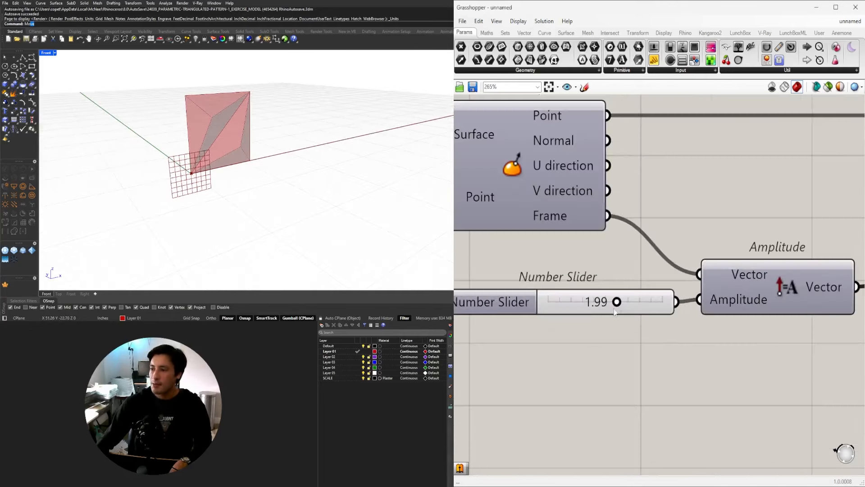
mouse_move(616, 303)
left_mouse_down()
mouse_move(562, 302)
mouse_move(606, 310)
left_mouse_up()
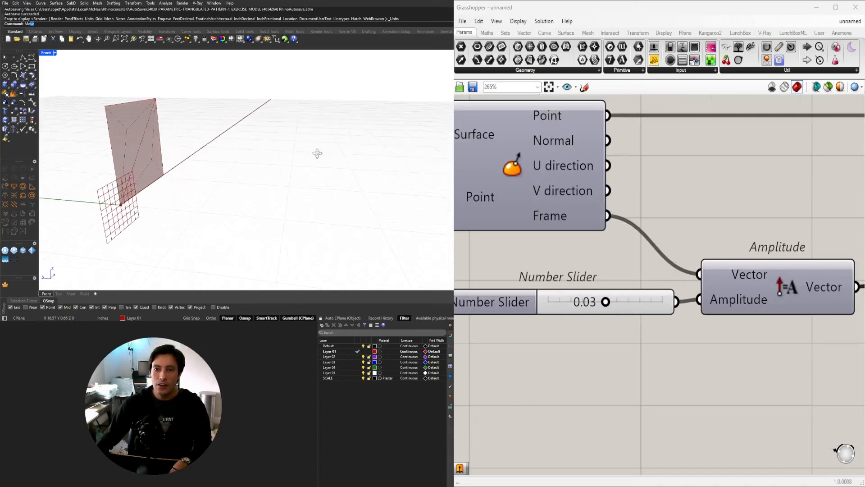
right_click_drag(316, 152, 240, 156)
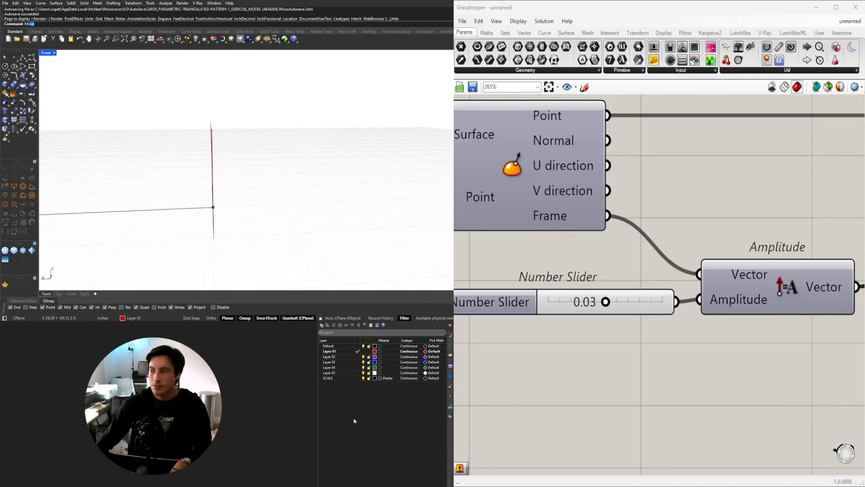
mouse_move(606, 301)
left_mouse_down()
mouse_move(596, 301)
mouse_move(614, 302)
left_mouse_up()
right_click_drag(351, 160, 203, 194)
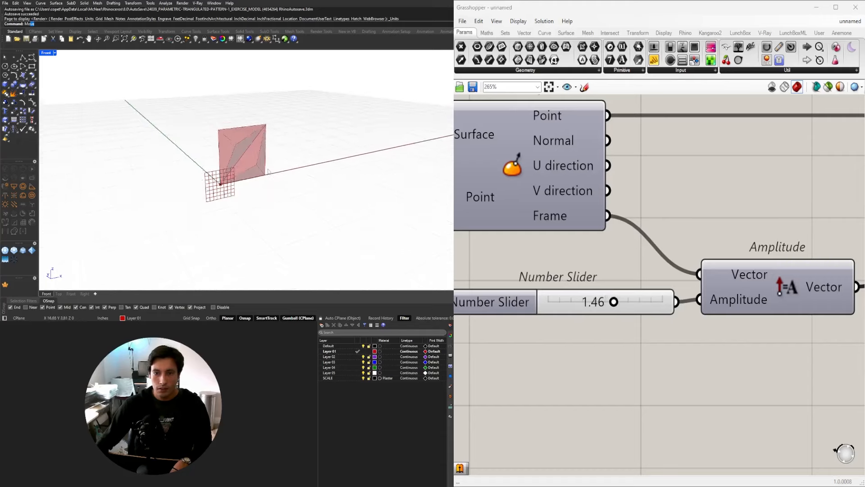
- Highlight both Extrude Point components together to examine the complete extruded cell in the viewport
scroll(194, 198, "down", 5)
scroll(659, 244, "down", 9)
right_click_drag(775, 310, 694, 344)
scroll(714, 293, "up", 4)
left_click_drag(723, 266, 695, 186)
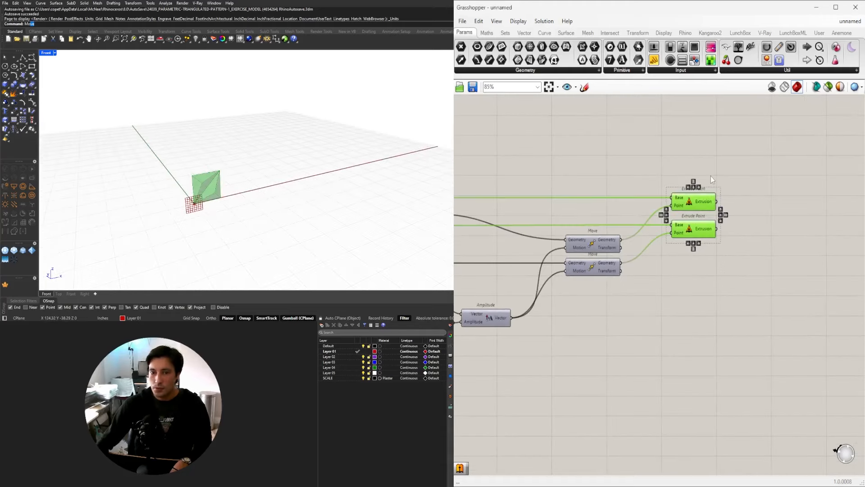
left_click(710, 175)
scroll(688, 205, "down", 4)
scroll(555, 271, "up", 4)
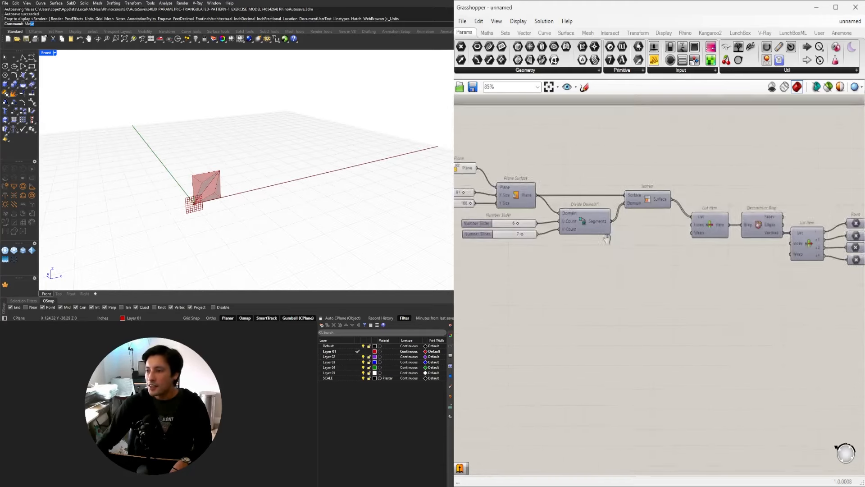
- Graft the List input of the List Item fed by the Isotrim surfaces to apply the pattern to every cell
right_click_drag(785, 250, 490, 216)
right_click(581, 202)
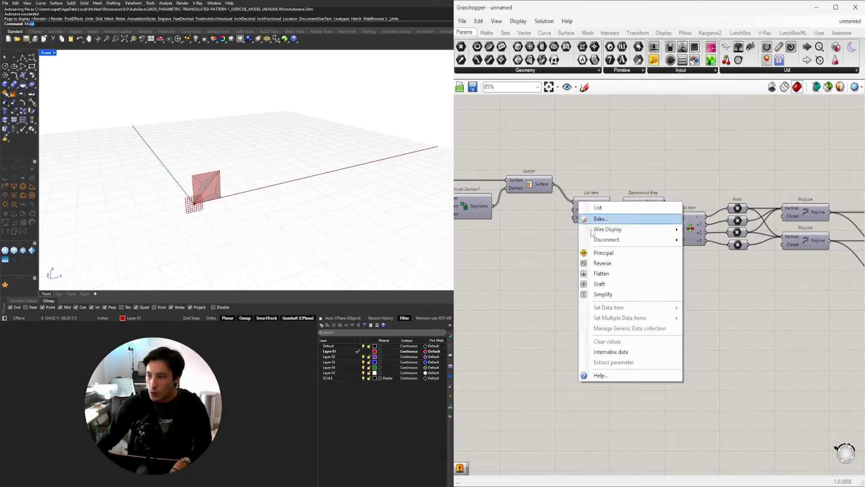
left_click(602, 283)
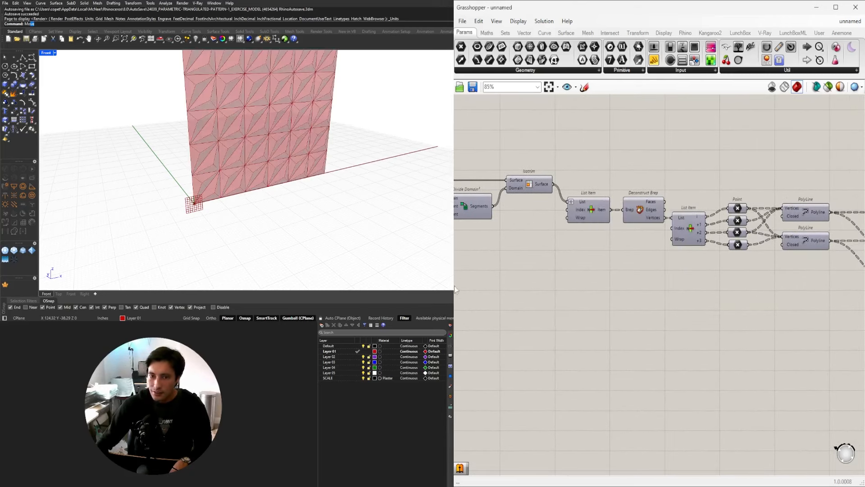
right_click_drag(280, 179, 247, 199)
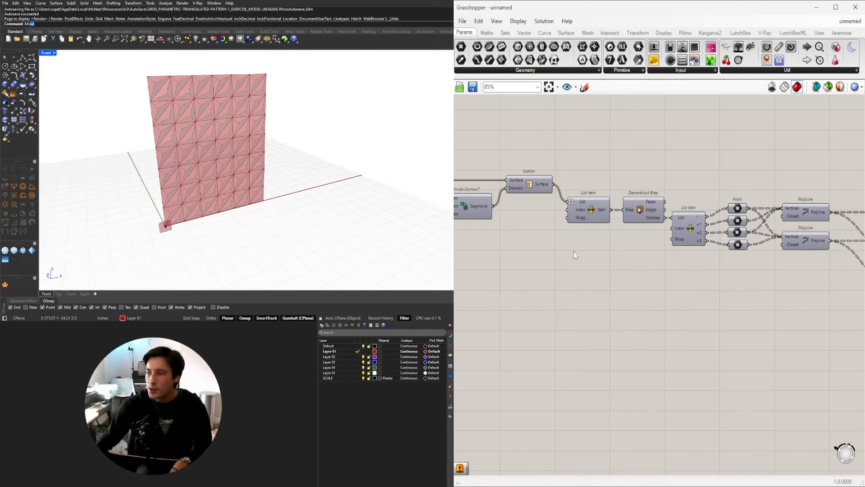
- Set both the U Count and V Count sliders of Divide Domain² to 10
right_click_drag(574, 251, 640, 243)
scroll(588, 230, "down", 1)
right_click_drag(574, 258, 689, 281)
scroll(584, 259, "up", 4)
scroll(627, 225, "up", 3)
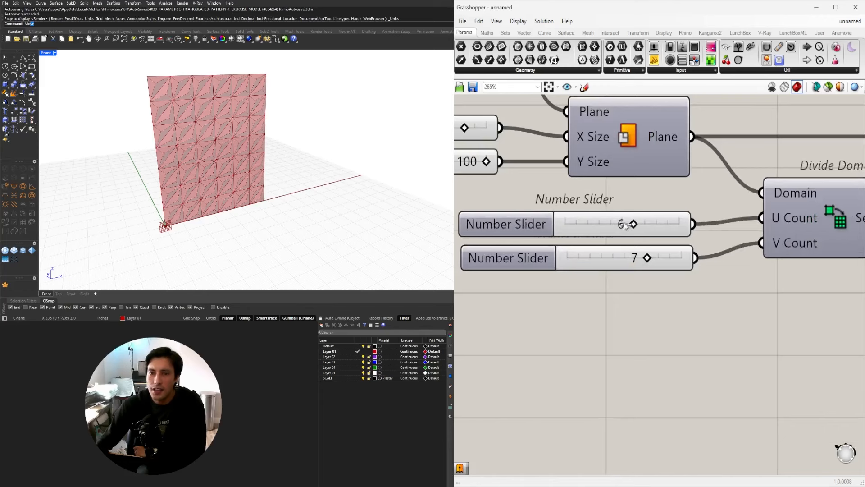
left_click_drag(625, 225, 680, 226)
left_click_drag(649, 258, 688, 262)
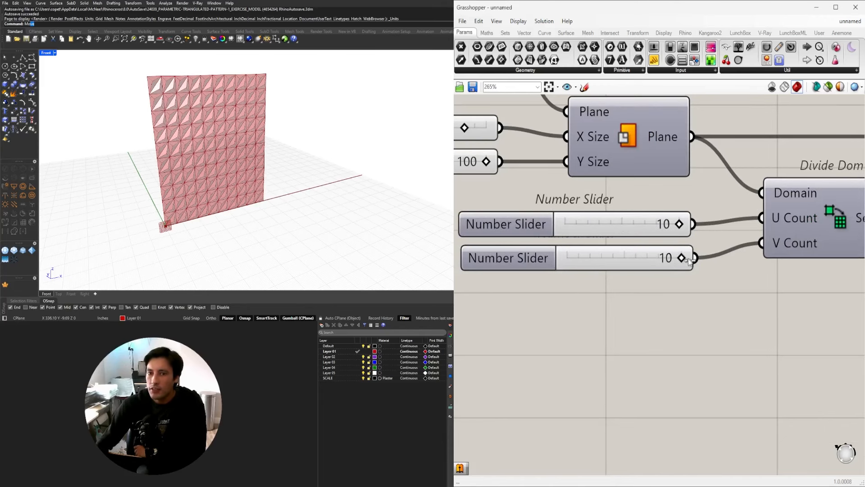
- Follow the definition to its end and highlight the Extrude Point components singly and together to examine their triangles
scroll(677, 288, "down", 6)
right_click_drag(728, 307, 583, 282)
scroll(590, 285, "down", 3)
right_click_drag(784, 328, 621, 312)
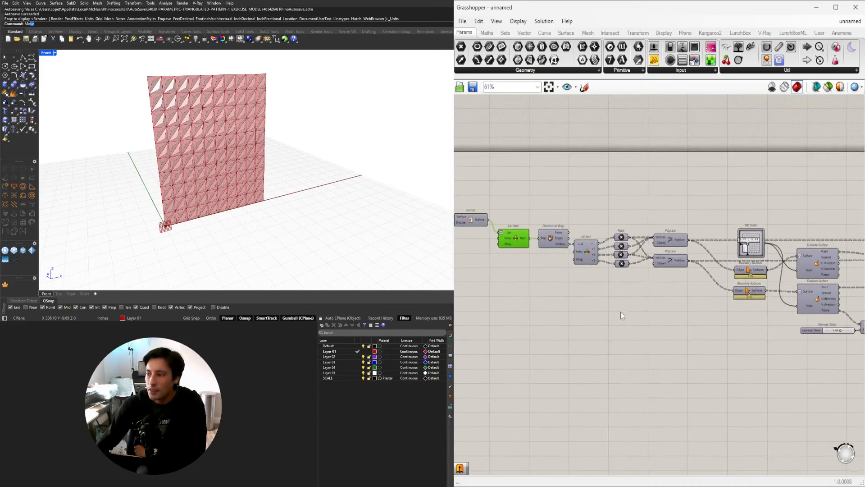
right_click_drag(793, 278, 589, 234)
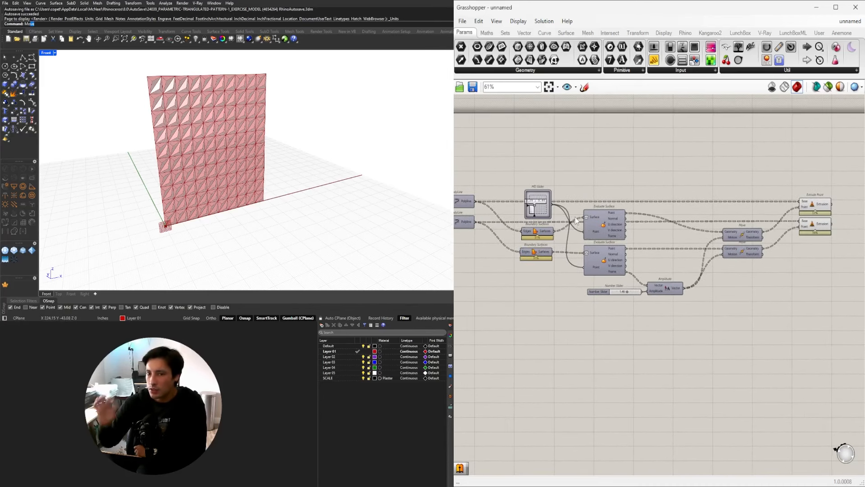
right_click_drag(810, 258, 722, 255)
left_click_drag(752, 249, 721, 178)
left_click(734, 177)
scroll(734, 177, "up", 3)
left_click(733, 208)
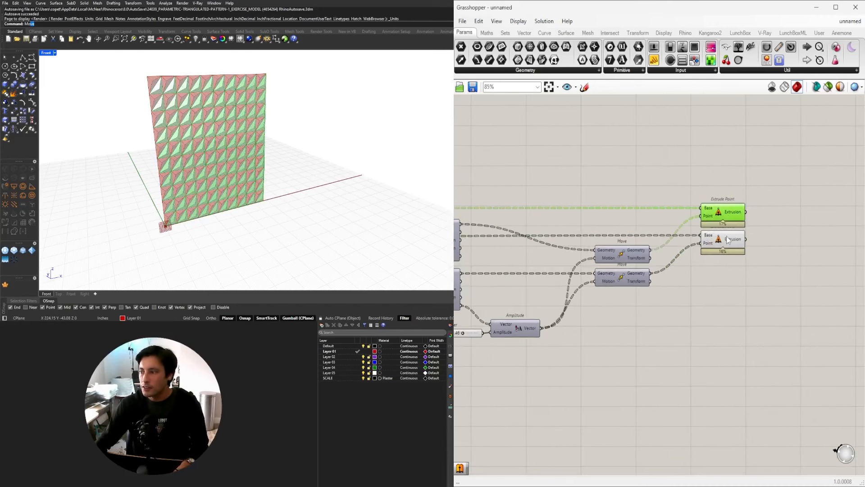
left_click(731, 238, "shift")
left_click(755, 262)
left_click_drag(761, 281, 743, 213)
left_click(742, 181)
- Review the whole definition from plane surface to extrusions and inspect the triangulated panel in perspective
scroll(743, 182, "down", 5)
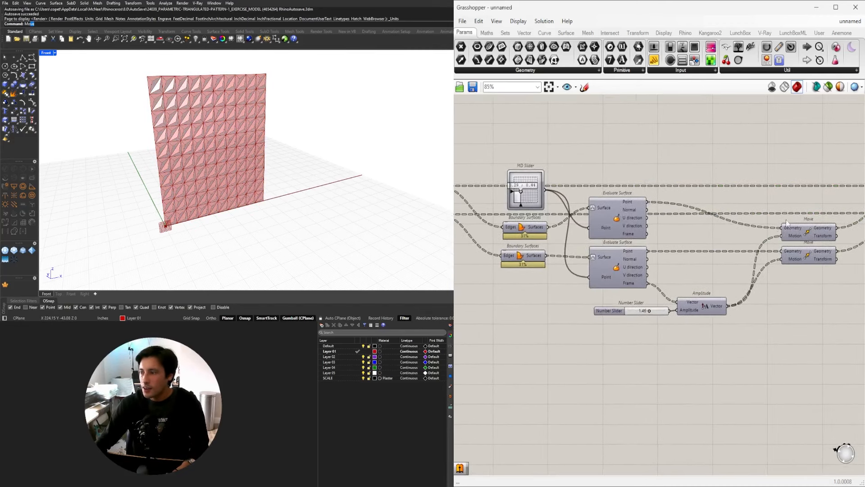
scroll(745, 247, "down", 1)
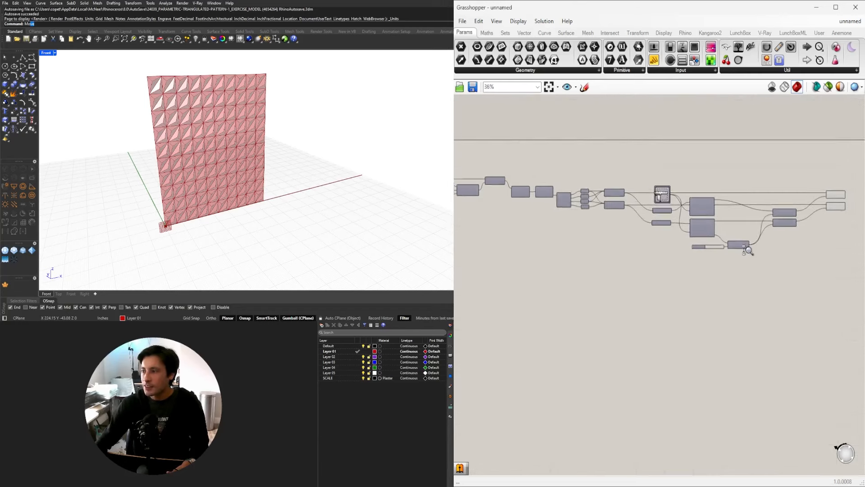
right_click_drag(729, 249, 789, 255)
scroll(789, 258, "down", 1)
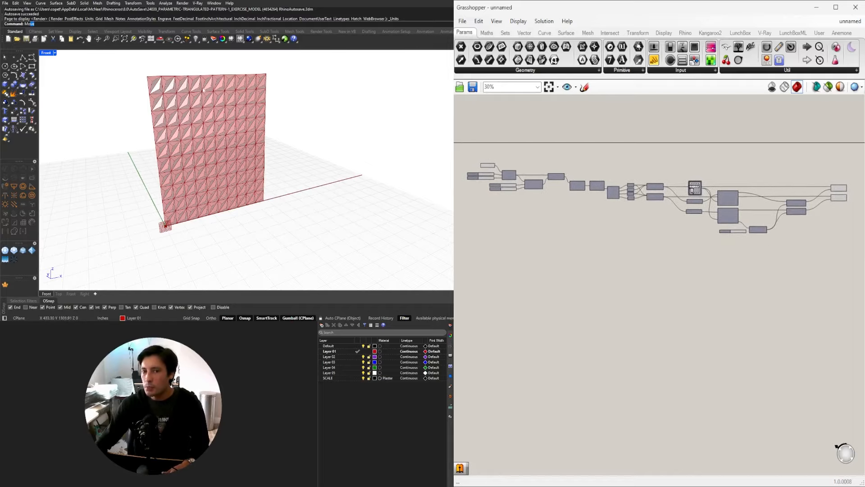
right_click_drag(173, 85, 237, 112)
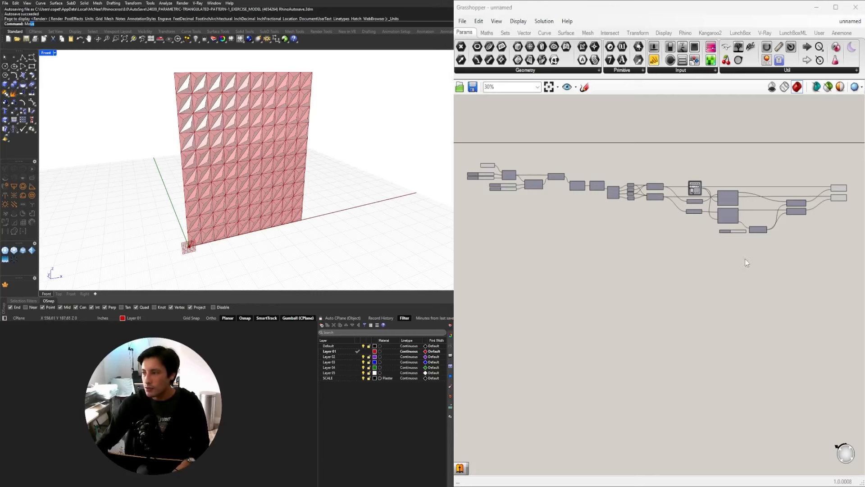
right_click_drag(745, 260, 748, 262)
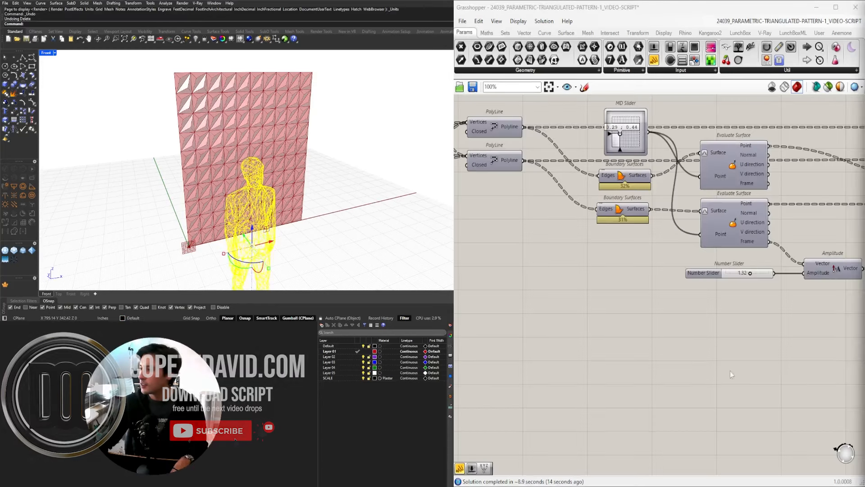
- Delete the human scale figure standing in front of the triangulated panel
scroll(730, 372, "down", 3)
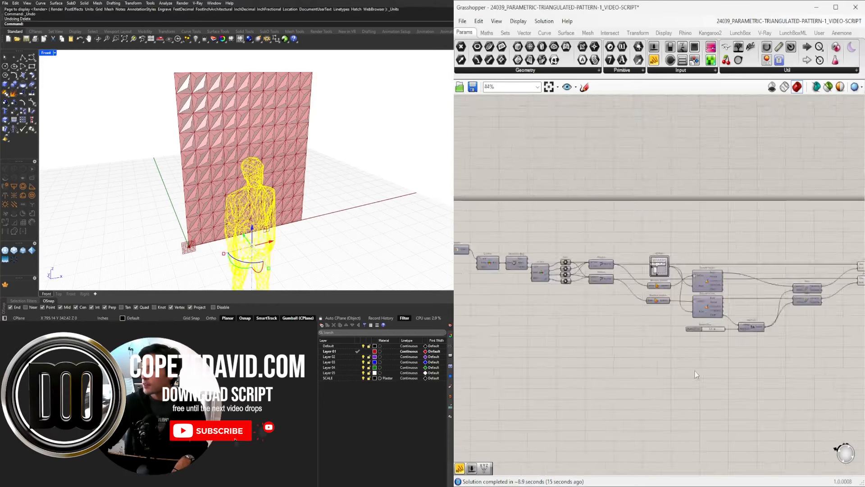
right_click_drag(694, 371, 721, 328)
scroll(735, 260, "up", 2)
scroll(734, 260, "up", 2)
right_click_drag(749, 293, 662, 294)
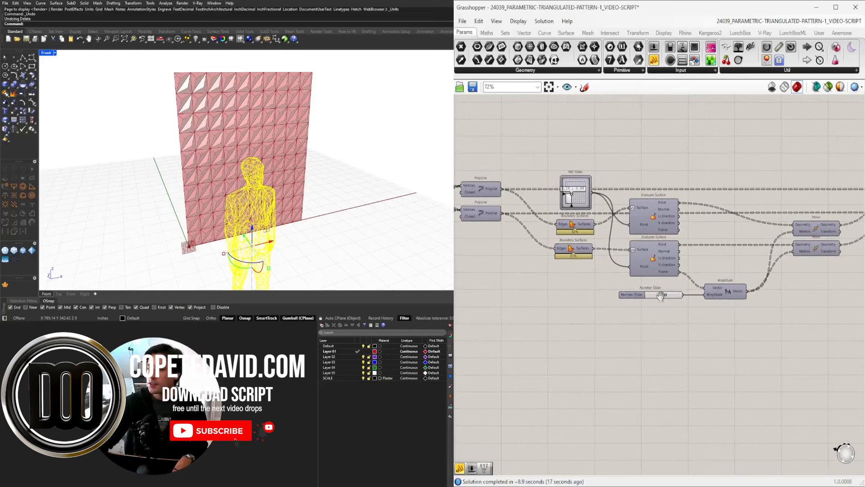
left_click(304, 238)
left_click(271, 244)
key("Delete")
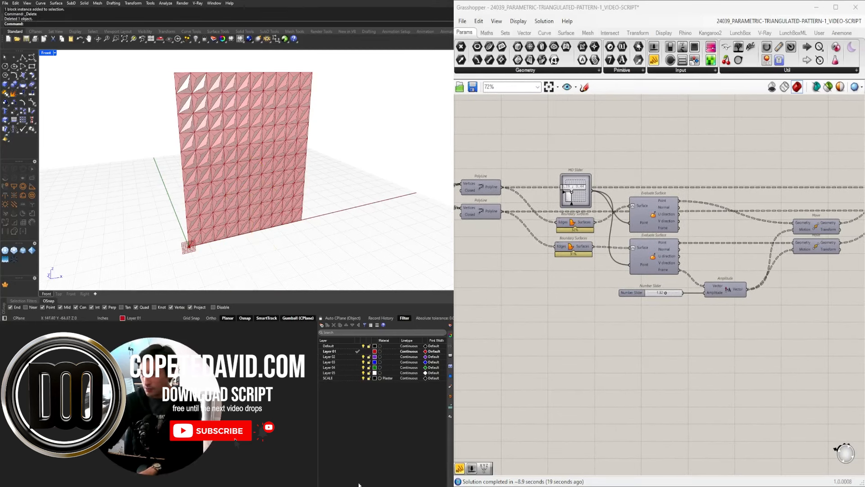
- Set the number slider feeding the Amplitude component to 2.03
right_click_drag(346, 243, 377, 244)
right_click_drag(284, 183, 311, 184)
scroll(645, 298, "up", 8)
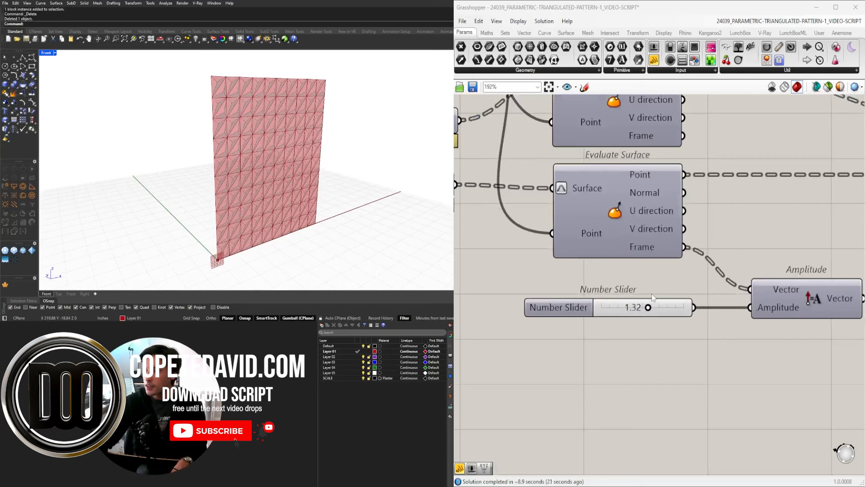
mouse_move(644, 306)
left_mouse_down()
mouse_move(610, 304)
mouse_move(666, 300)
mouse_move(611, 301)
mouse_move(653, 301)
left_mouse_up()
scroll(701, 364, "down", 6)
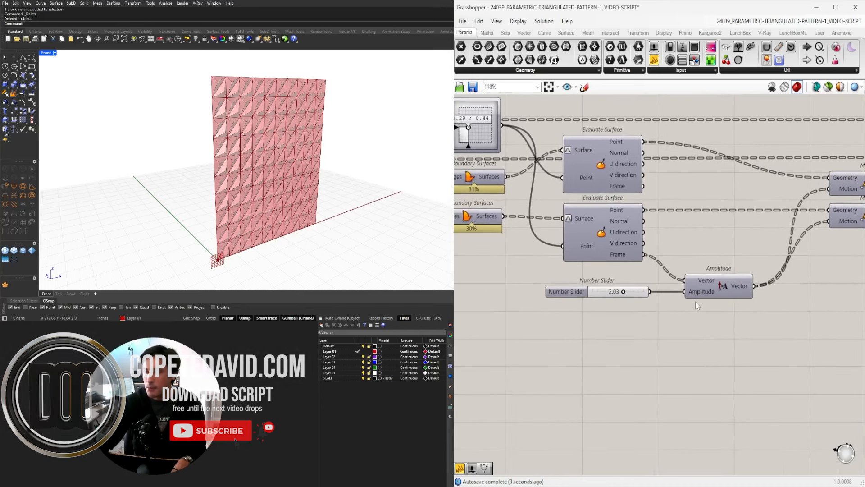
- Examine the Amplitude component's Vector data, its slider input and its connections to the two Move components
scroll(695, 302, "up", 2)
mouse_move(696, 272)
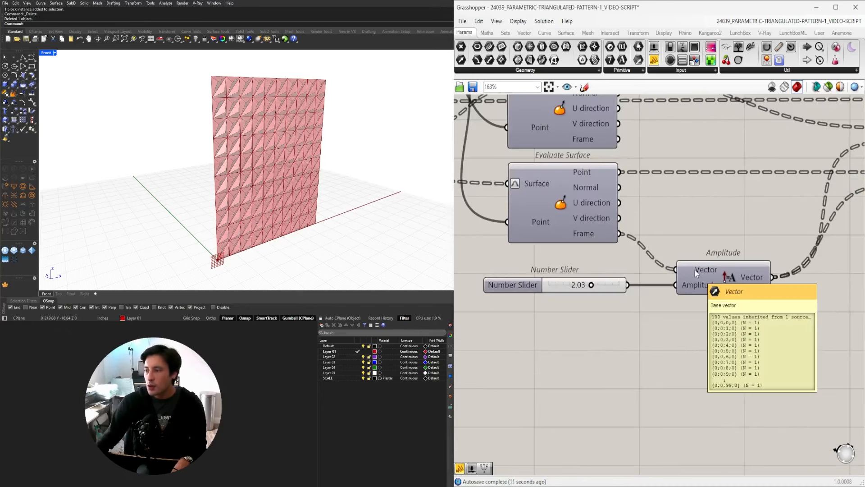
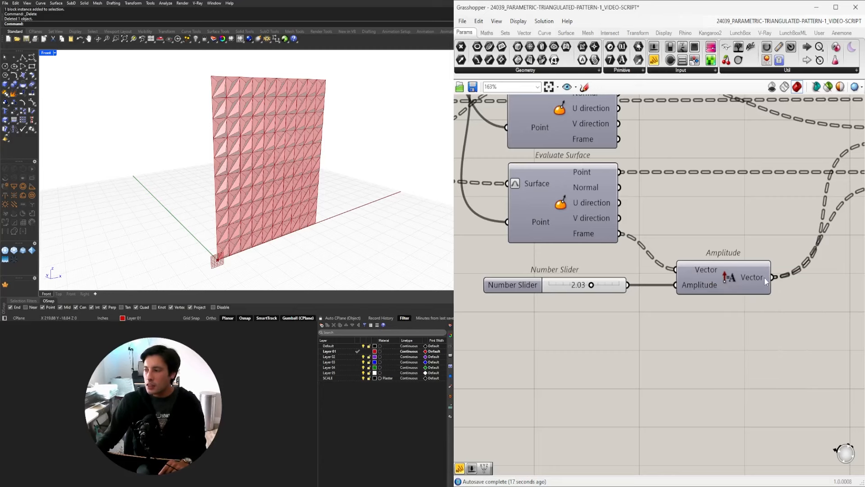
right_click_drag(778, 271, 639, 283)
scroll(639, 283, "down", 1)
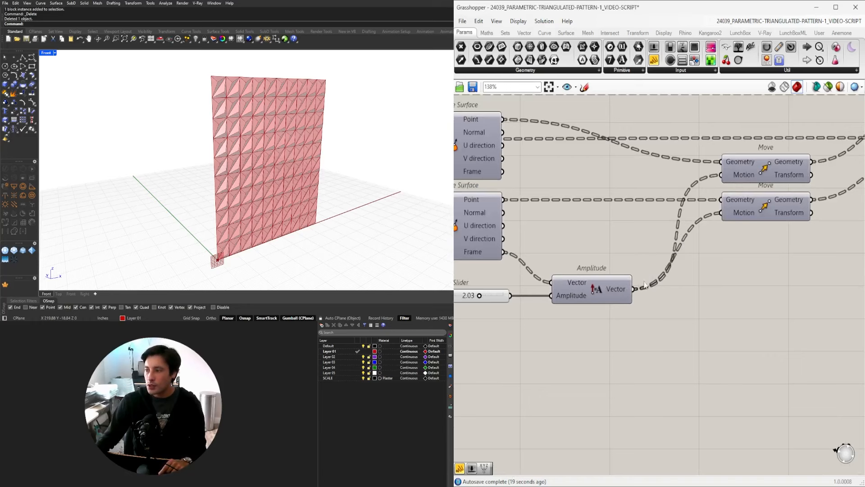
right_click_drag(686, 308, 819, 283)
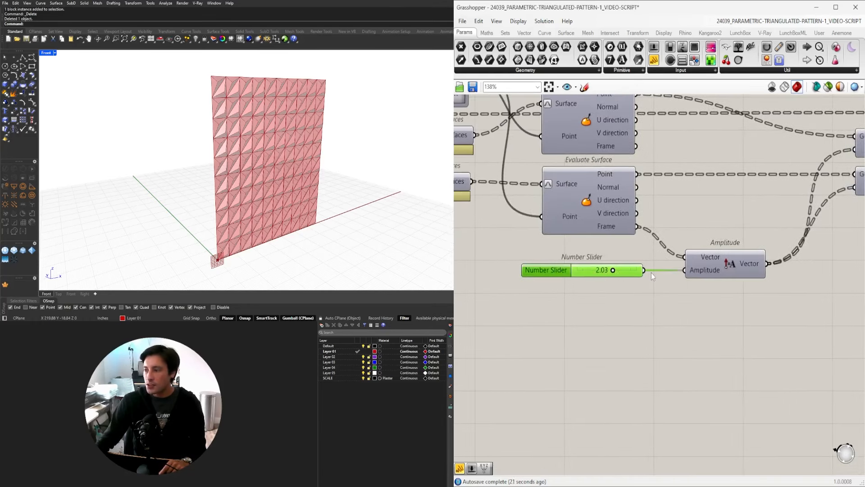
scroll(688, 277, "down", 2)
right_click_drag(688, 278, 596, 227)
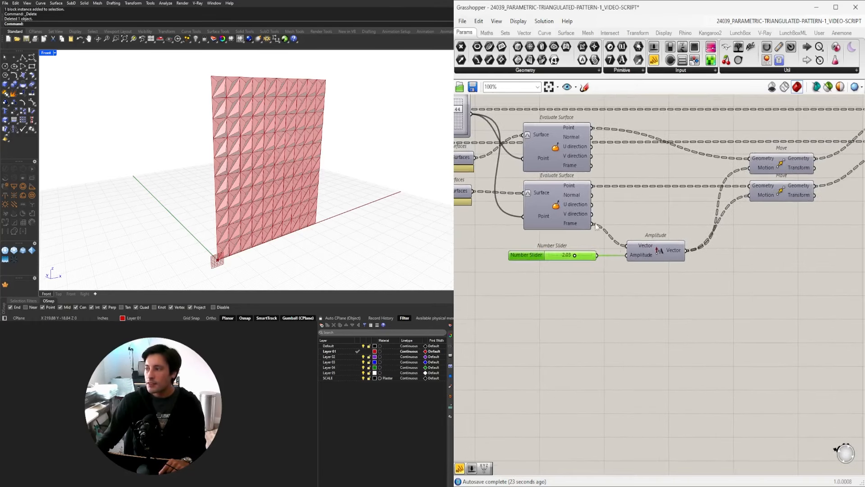
- Add a Random component and place it just below the amplitude number slider
right_click_drag(528, 317, 618, 332)
double_click(618, 332)
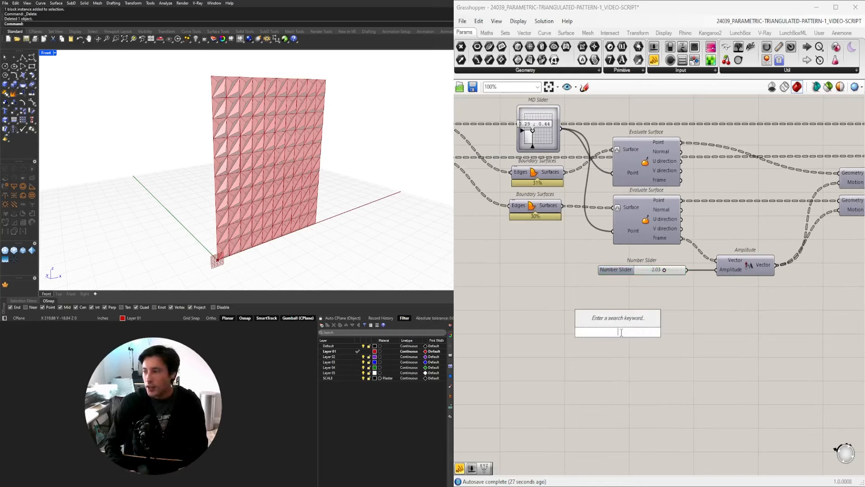
type("RANDOM")
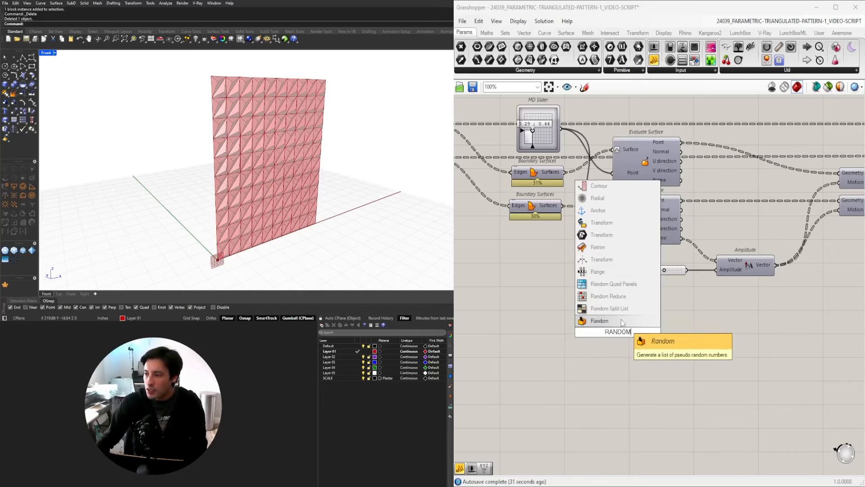
key("Return")
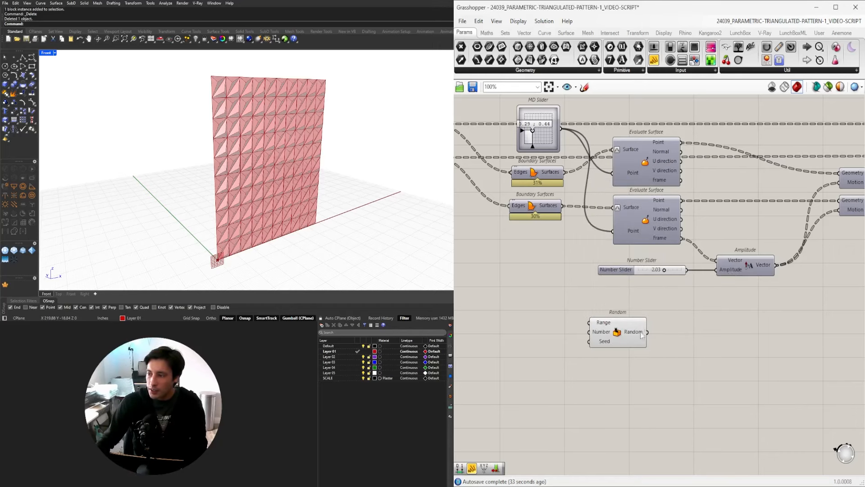
left_click_drag(637, 334, 658, 307)
- Move the amplitude number slider to the left of the Random component, clear of its inputs
left_click(631, 271)
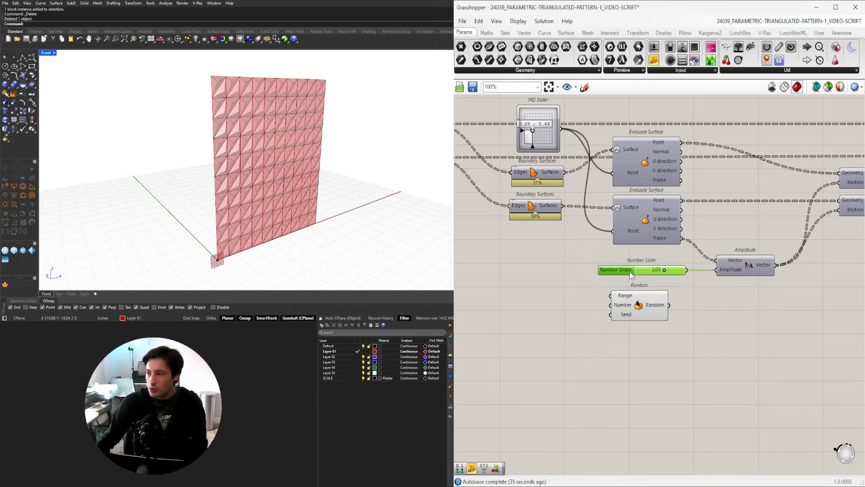
right_click_drag(632, 276, 720, 252)
left_click_drag(721, 253, 489, 283)
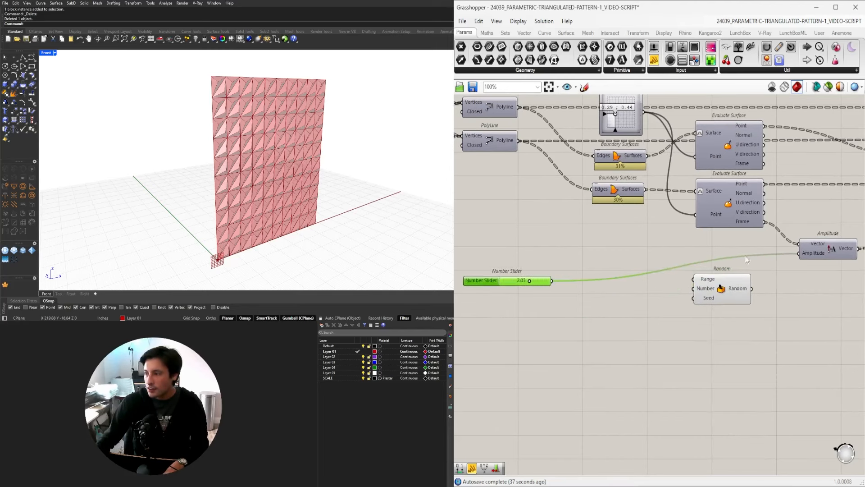
- Disconnect the 2.03 number slider from the Amplitude input and add a Construct Domain component between the slider and Random
left_click_drag(799, 253, 557, 299, "ctrl")
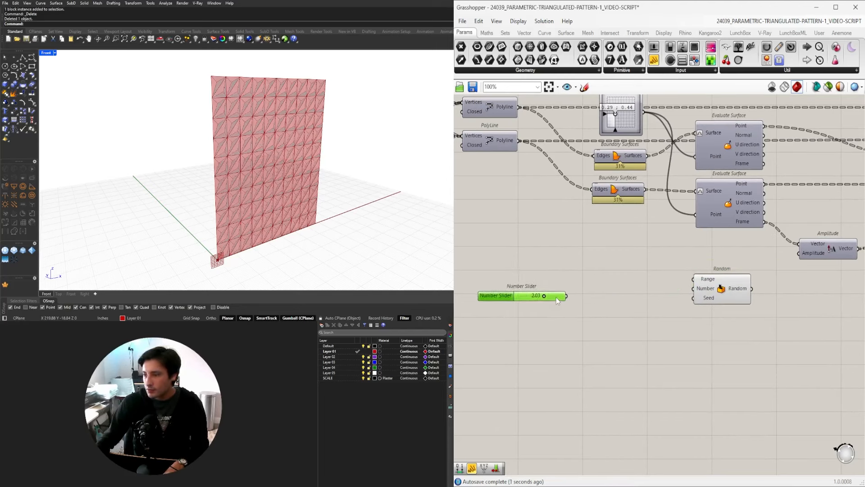
double_click(610, 307)
type("CONSTR")
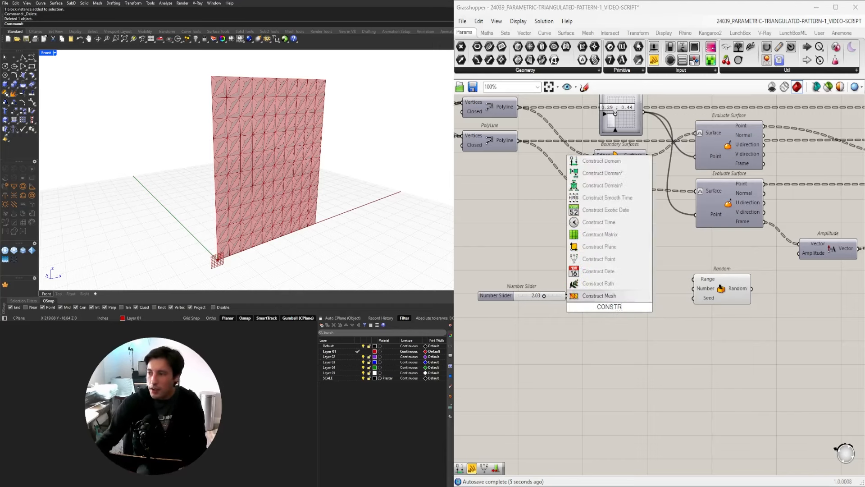
left_click(604, 163)
scroll(554, 299, "up", 3)
left_click(555, 297)
right_click_drag(555, 297, 645, 278)
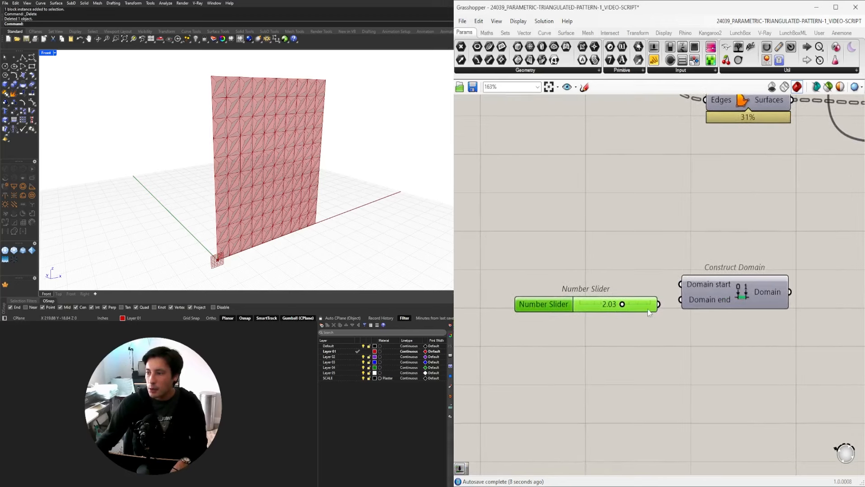
- Duplicate the number slider, set the copy to -2.64 and feed it to Domain start, with the 2.03 slider feeding Domain end
left_click_drag(641, 289, 642, 286, "alt")
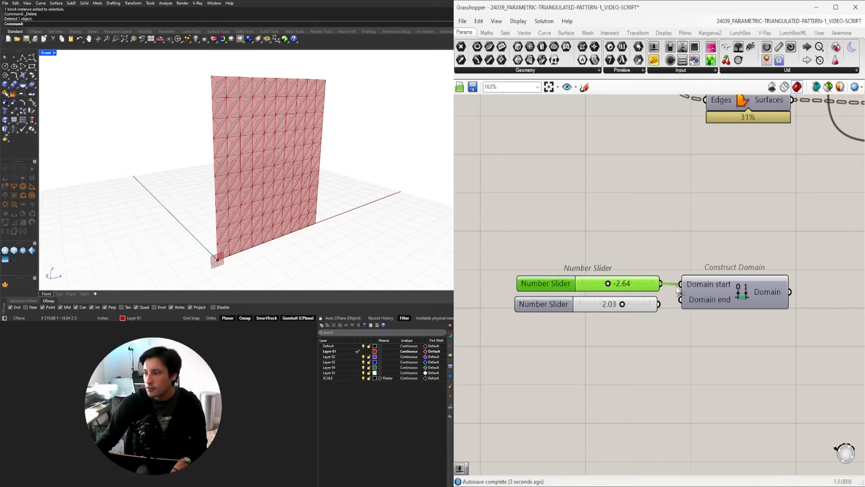
left_click(645, 309)
left_click(707, 344)
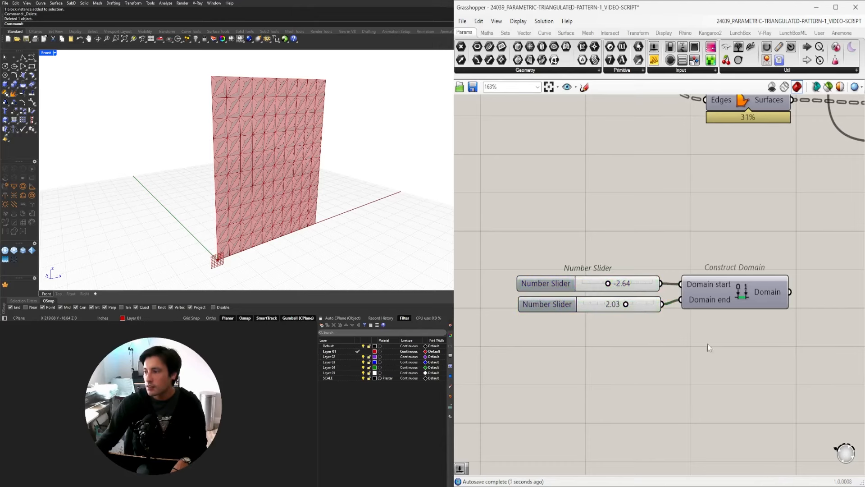
- Reposition the Construct Domain component with its two sliders and connect its Domain output to Random's Range input
scroll(701, 336, "down", 3)
left_click_drag(697, 328, 582, 280)
scroll(713, 313, "up", 3)
left_click_drag(680, 294, 698, 248)
left_click(731, 323)
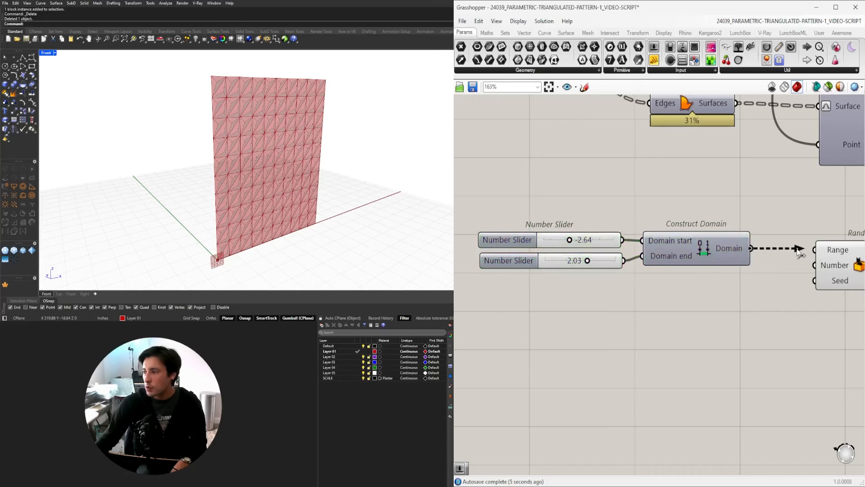
- Add a List Length component below the PolyLine components and feed it the output of the lower PolyLine
scroll(811, 250, "down", 4)
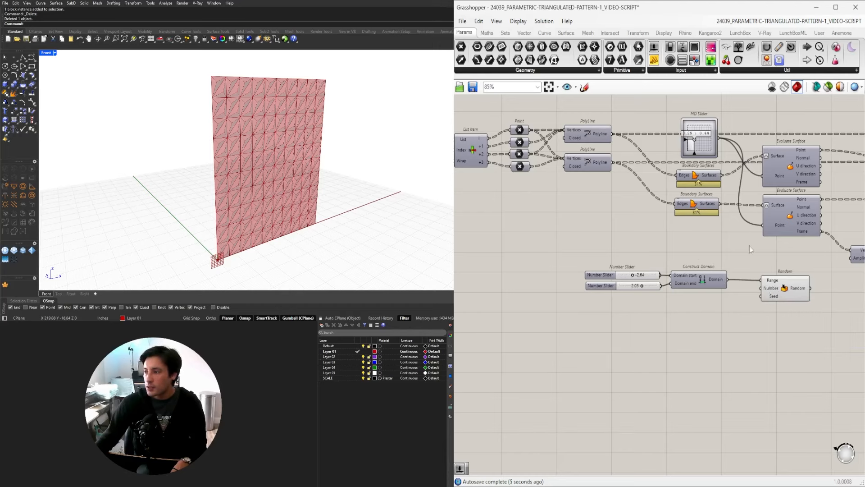
right_click_drag(541, 189, 737, 191)
scroll(631, 221, "down", 1)
right_click_drag(625, 222, 806, 258)
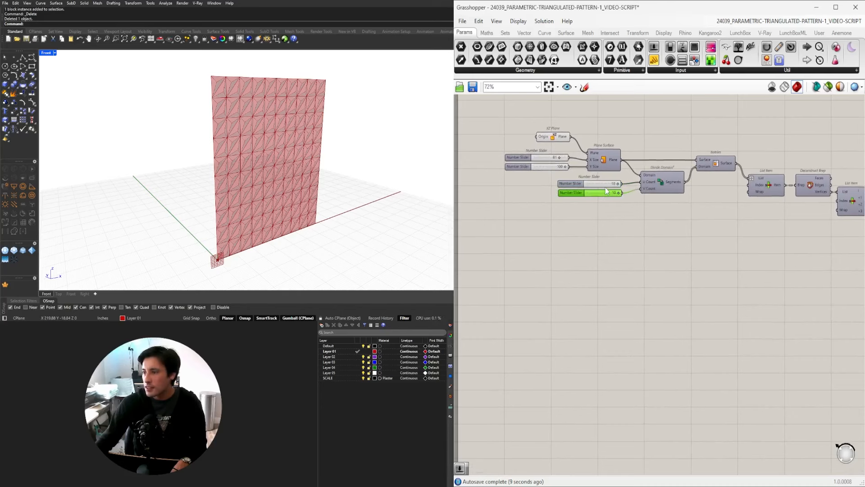
right_click_drag(761, 272, 581, 262)
right_click_drag(784, 255, 648, 251)
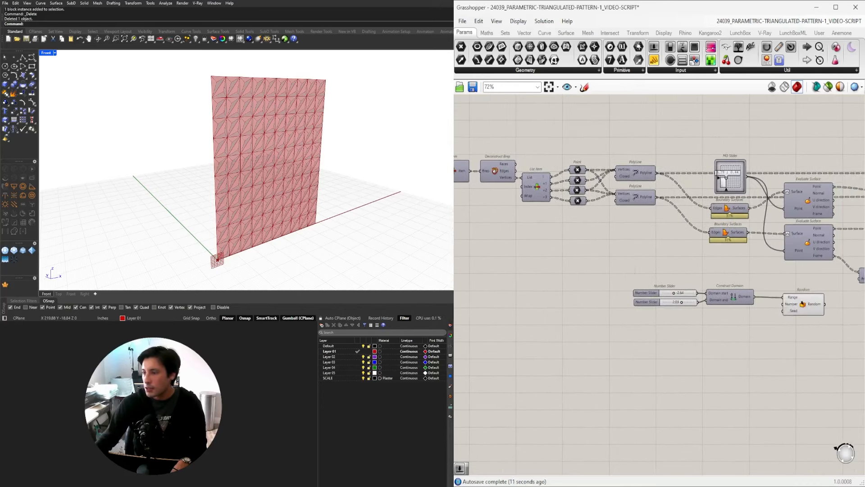
double_click(634, 261)
type("LEN")
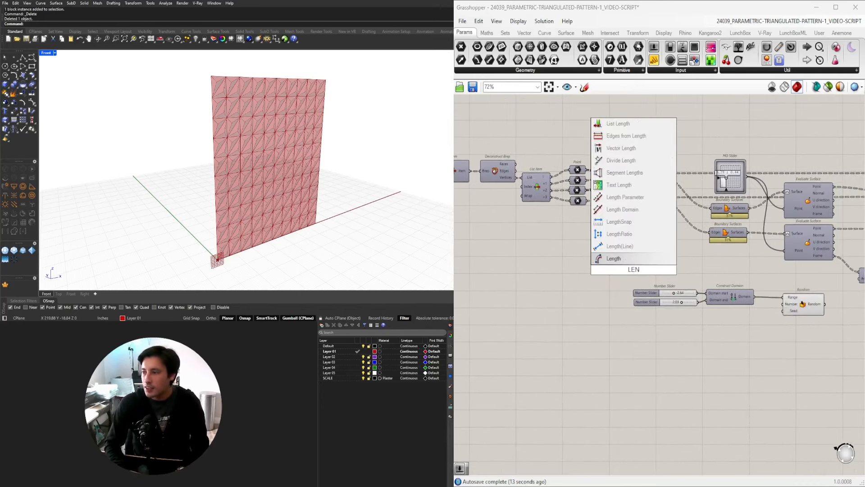
left_click(615, 124)
right_click_drag(597, 240, 666, 229)
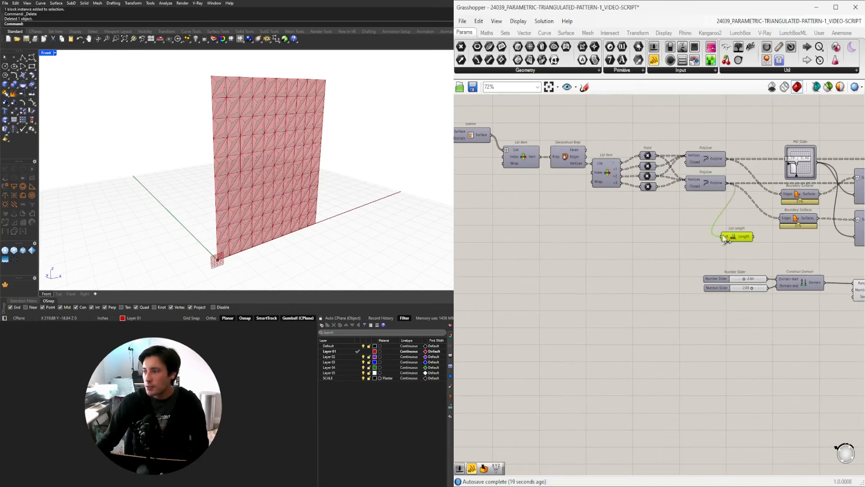
- Set the slider feeding Divide Domain²'s U Count to 5 and check the lower PolyLine's output data
left_click(714, 188)
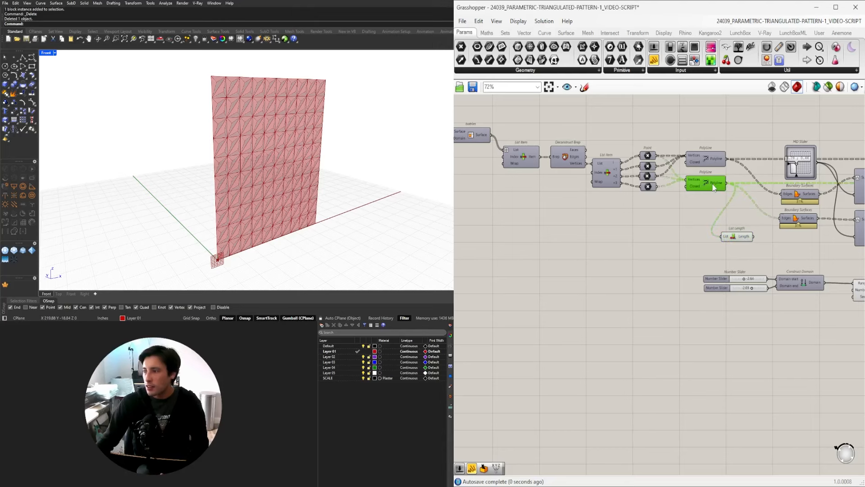
left_click(795, 220)
mouse_move(718, 188)
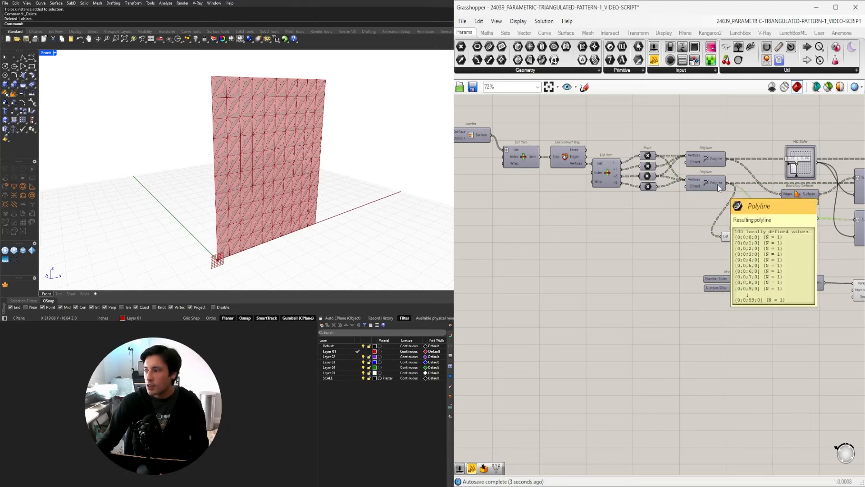
right_click_drag(655, 208, 853, 215)
scroll(581, 173, "up", 5)
left_click_drag(598, 154, 546, 155)
scroll(631, 220, "down", 7)
right_click_drag(786, 273, 504, 227)
scroll(676, 236, "down", 2)
scroll(686, 235, "up", 3)
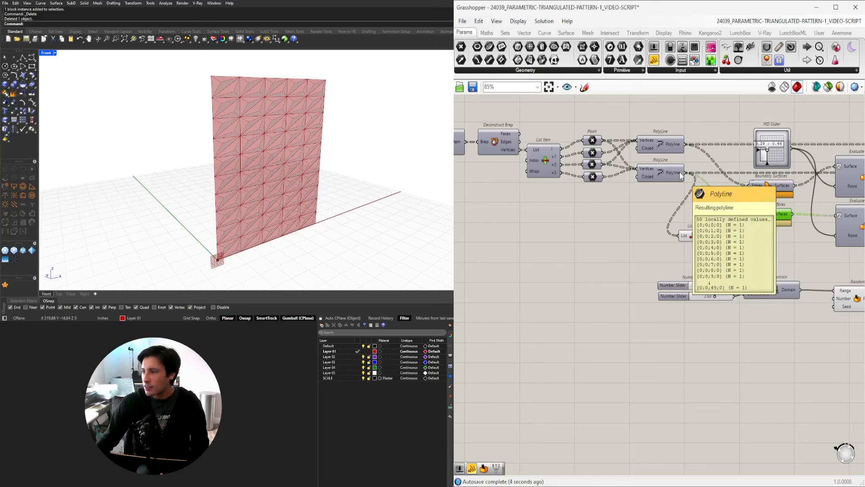
- Inspect List Length's input and output data structure and flatten its List input
scroll(677, 245, "up", 2)
left_click(684, 236)
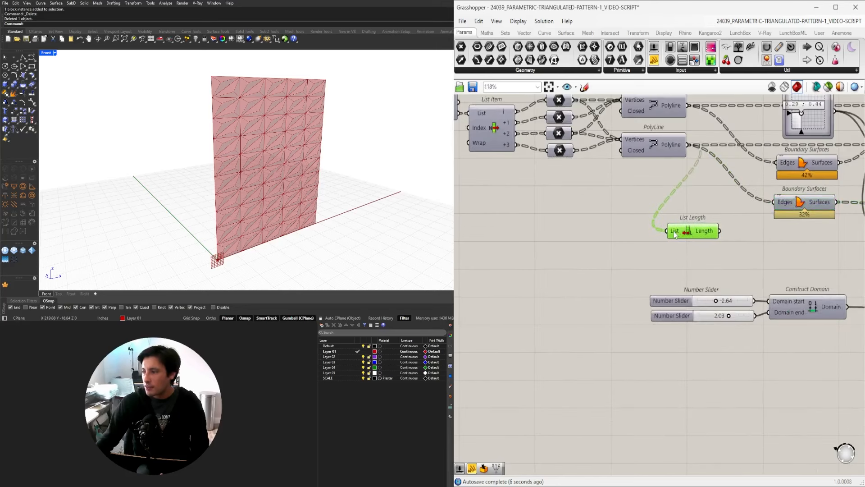
mouse_move(674, 234)
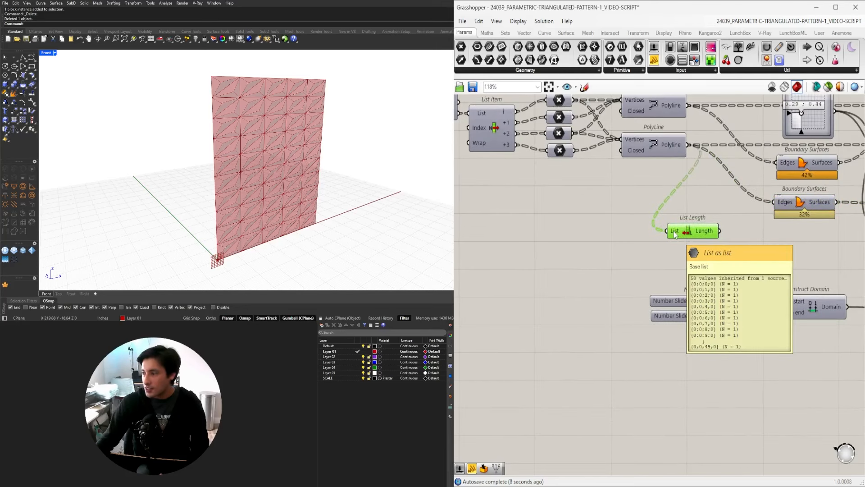
mouse_move(706, 231)
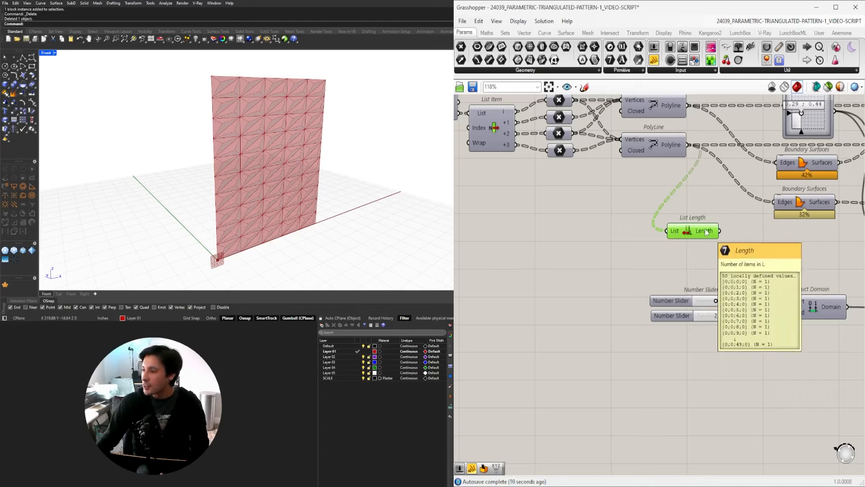
right_click(674, 232)
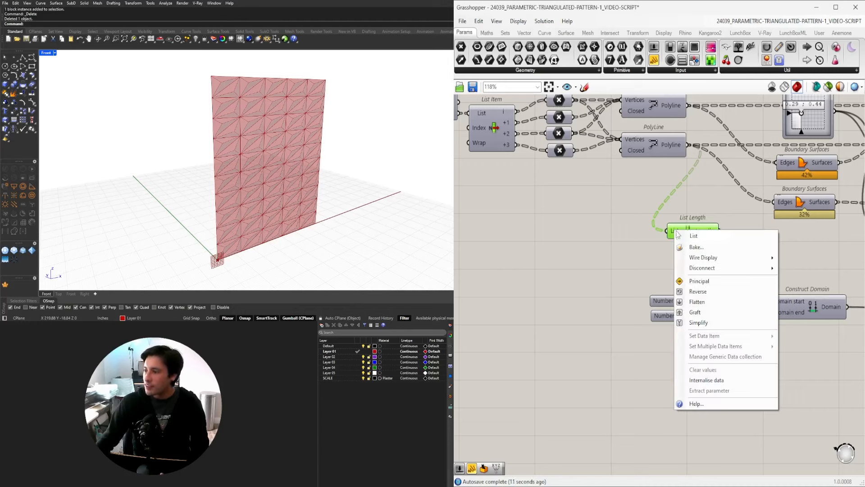
left_click(706, 306)
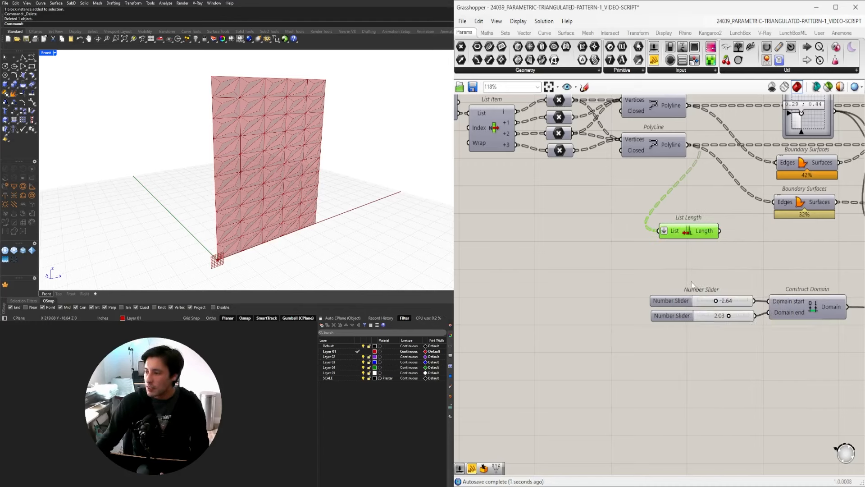
- Move the List Length component to sit just above the Construct Domain component
mouse_move(707, 231)
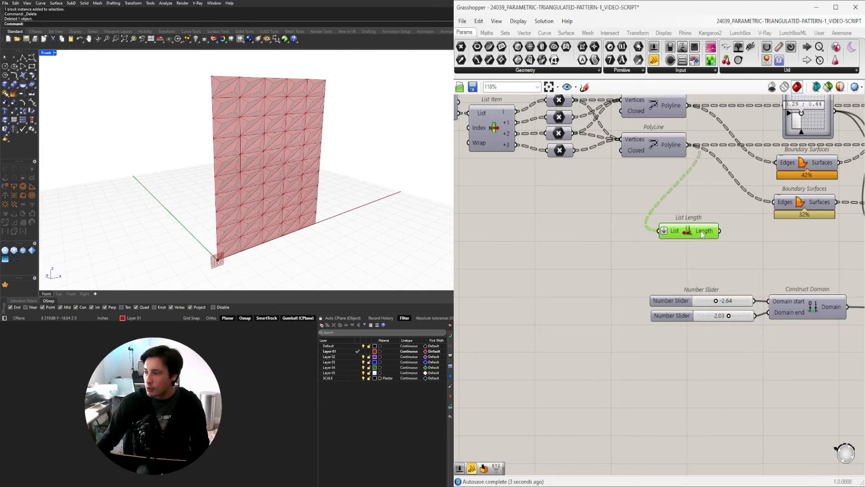
scroll(704, 234, "down", 1)
left_click_drag(704, 234, 795, 261)
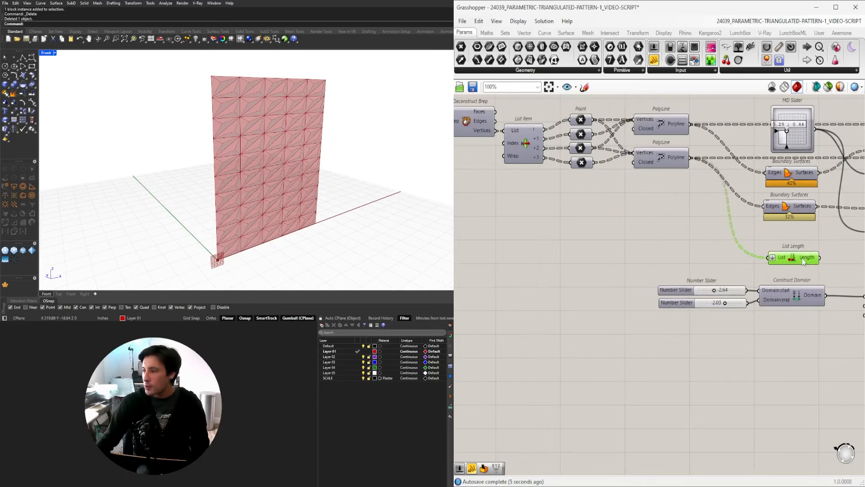
- Review the U and V Count sliders and connect List Length's Length output to Random's Number input
scroll(802, 259, "down", 2)
right_click_drag(578, 251, 733, 238)
right_click_drag(558, 157, 649, 161)
scroll(649, 161, "up", 3)
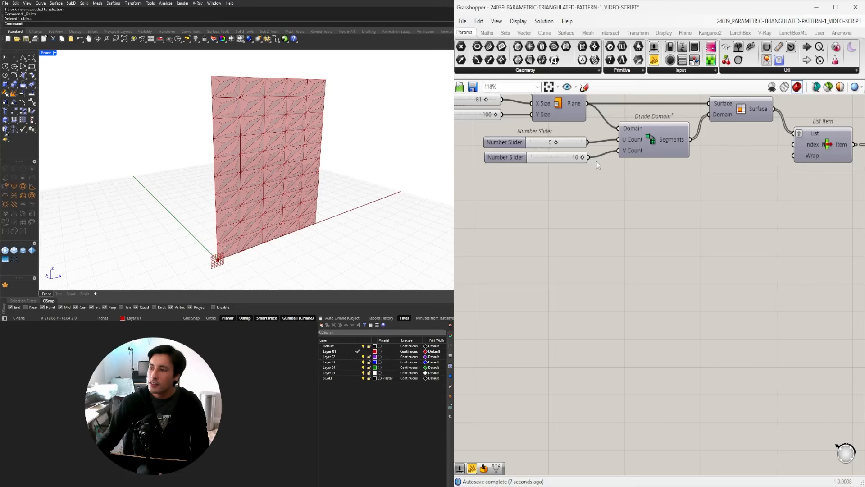
scroll(672, 214, "down", 4)
right_click_drag(784, 262, 508, 265)
scroll(685, 259, "up", 4)
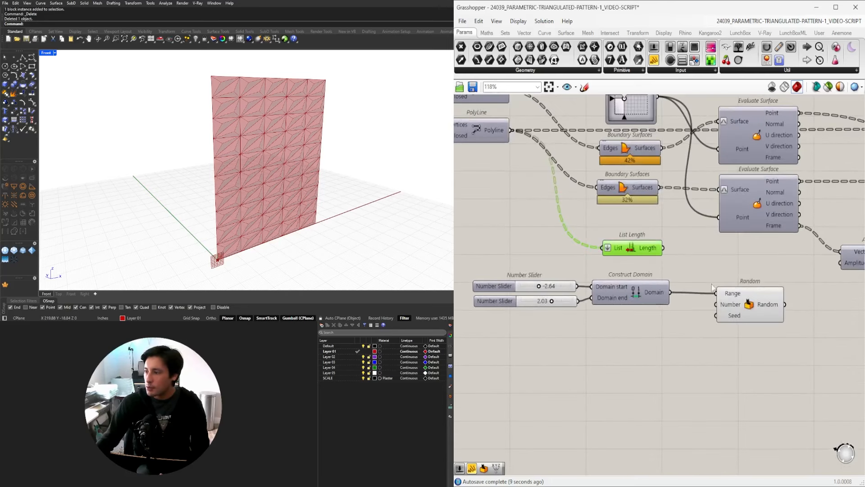
left_click_drag(647, 241, 647, 244)
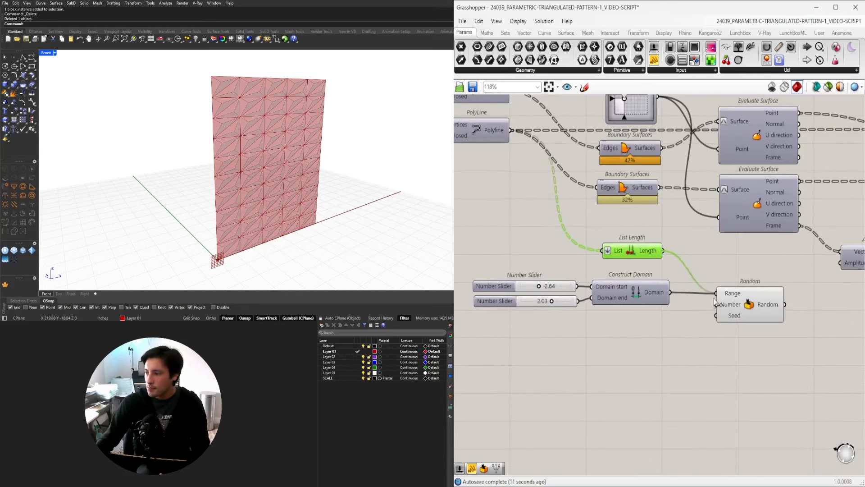
left_click_drag(750, 306, 756, 308)
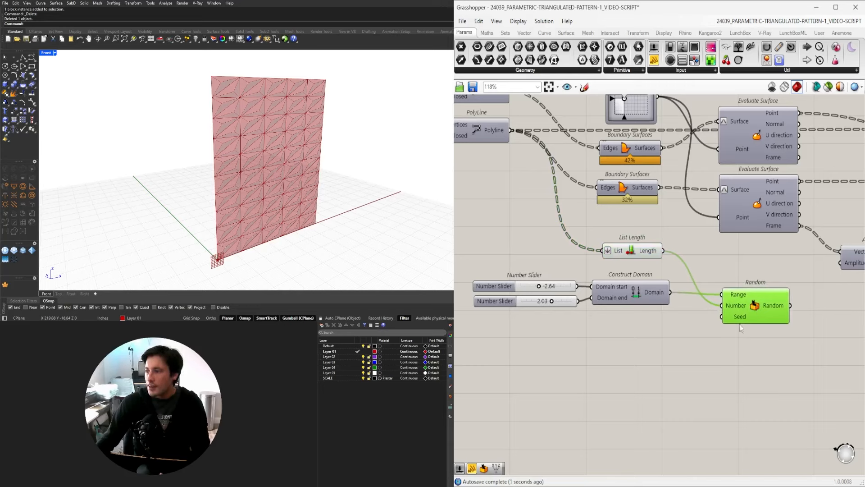
- Add a number slider with value 4 below Construct Domain and connect it to Random's Seed input
double_click(613, 347)
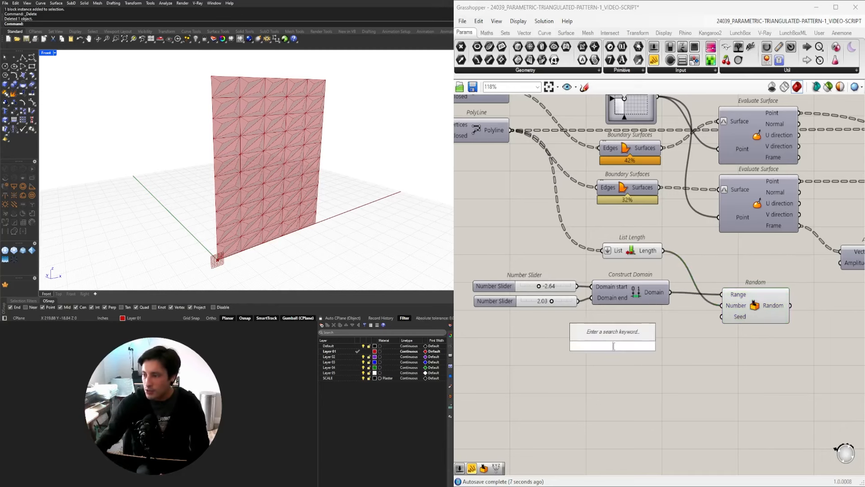
type("4")
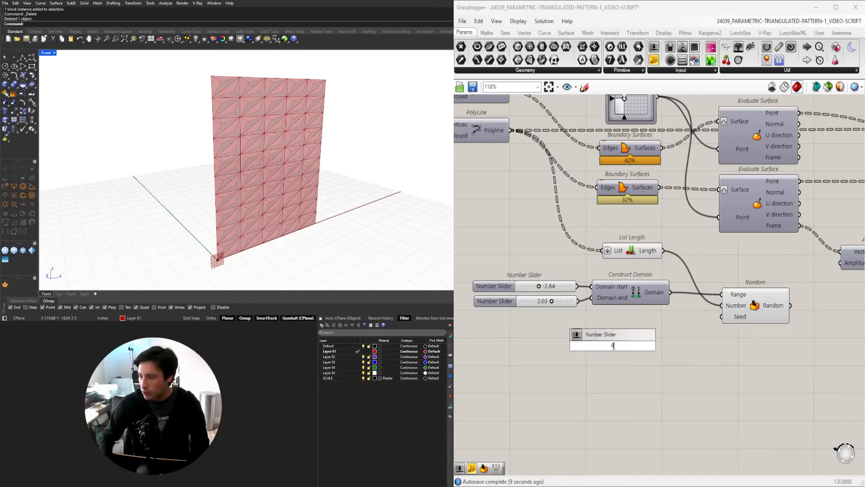
key("Return")
scroll(550, 338, "up", 1)
left_click_drag(592, 348, 612, 323)
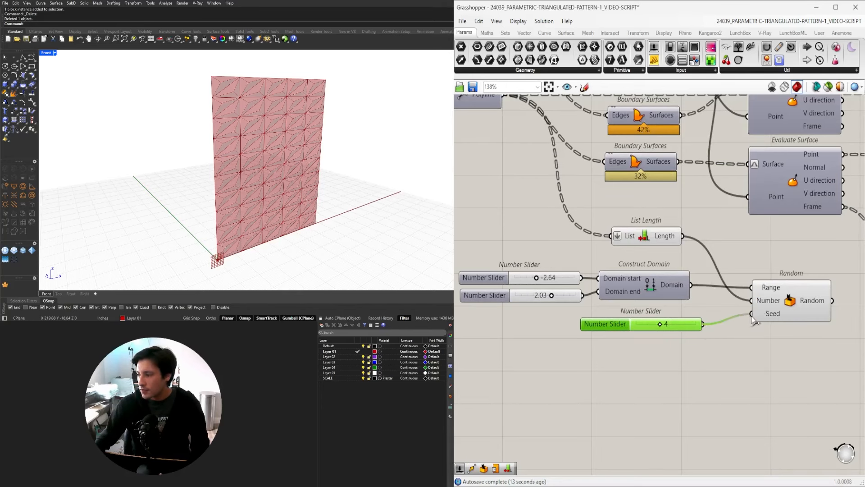
- Set the Seed slider to 0 and to 2, examining Random's output list for each seed
left_click(706, 386)
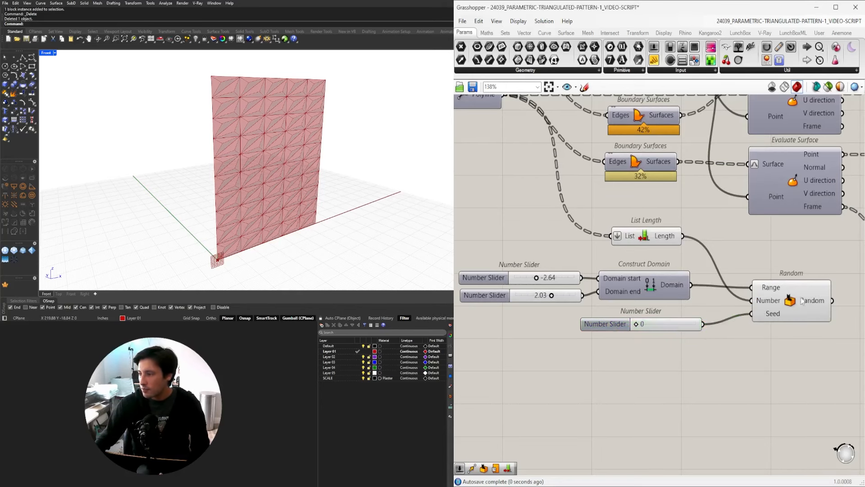
right_click_drag(806, 302, 644, 297)
mouse_move(644, 297)
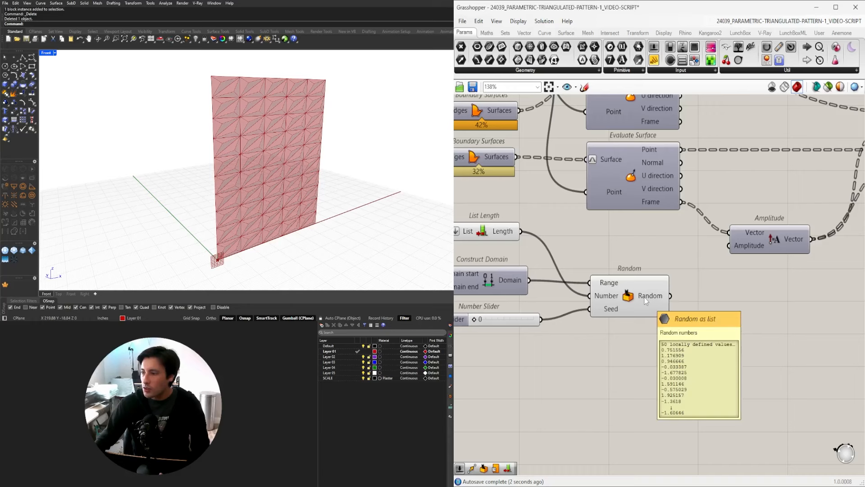
right_click_drag(476, 319, 541, 312)
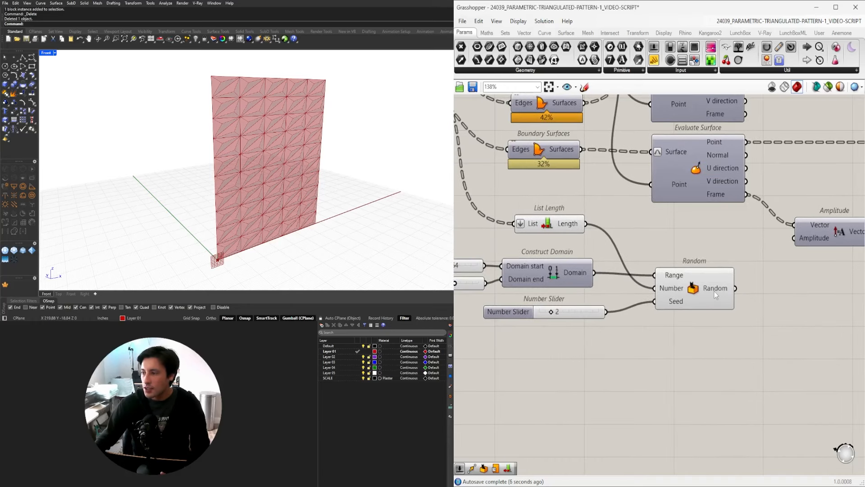
mouse_move(715, 292)
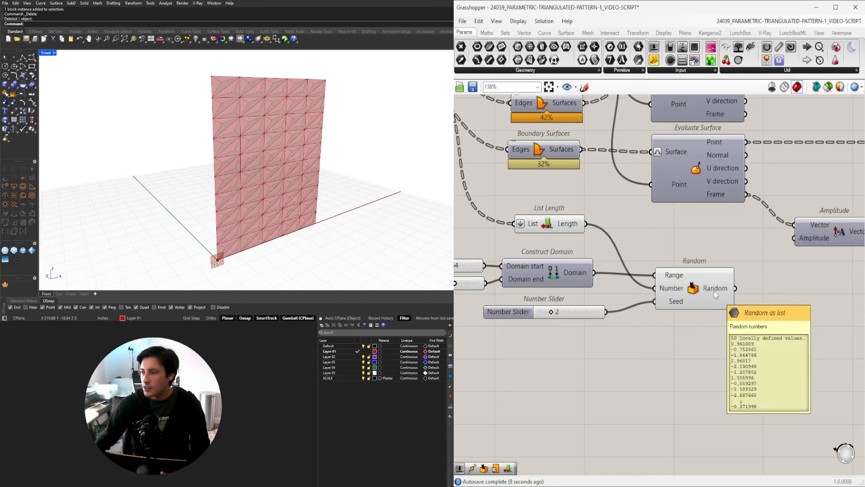
left_click(713, 291)
- Add a Number parameter beside the Random component and connect Random's output to it
scroll(706, 288, "down", 2)
left_click(710, 313)
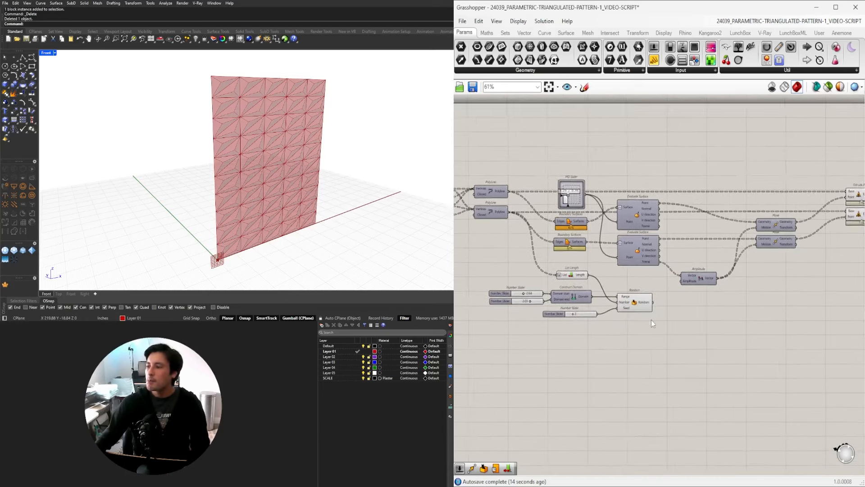
scroll(687, 282, "up", 2)
double_click(696, 282)
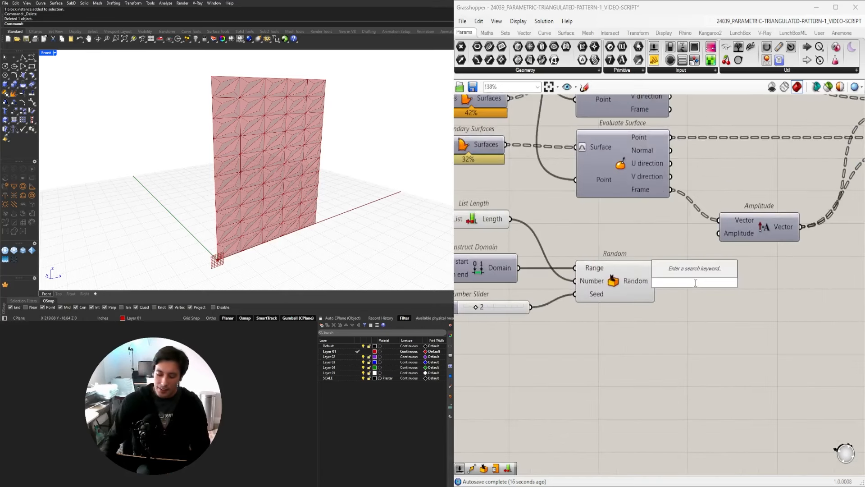
type("NUMBER")
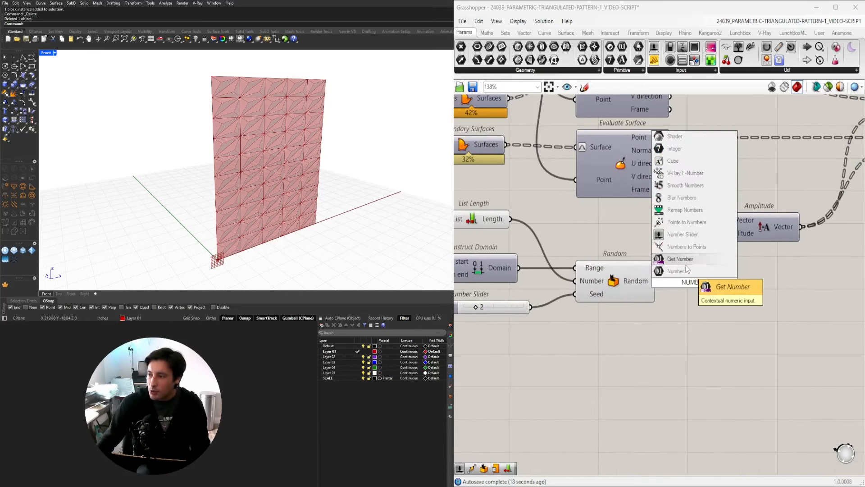
left_click(686, 271)
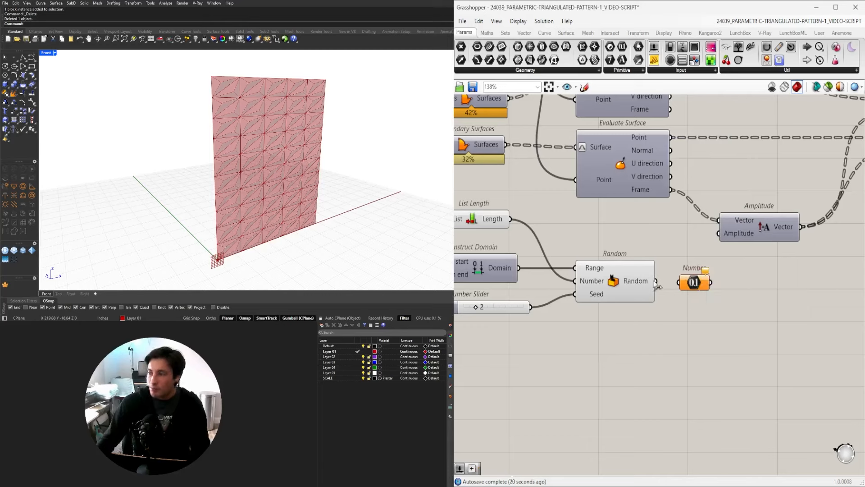
left_click_drag(677, 283, 679, 283)
left_click_drag(699, 279, 703, 278)
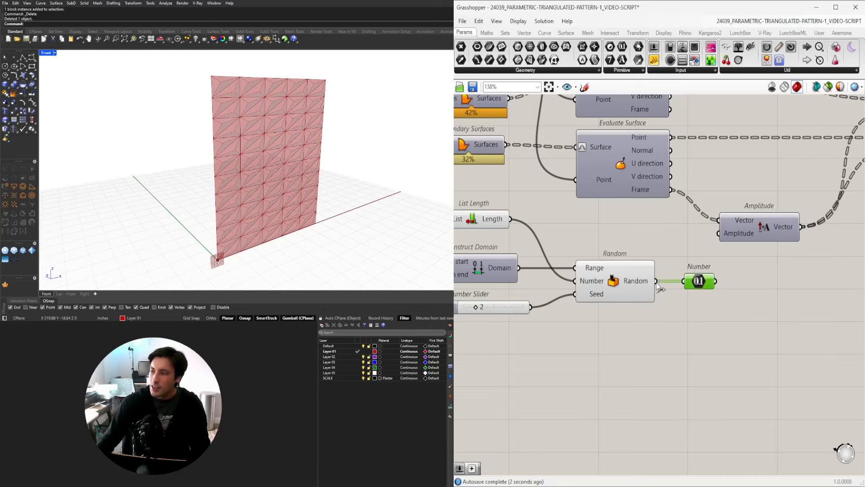
- Graft the Number parameter and connect its output to the Amplitude component's Amplitude input
right_click(712, 285)
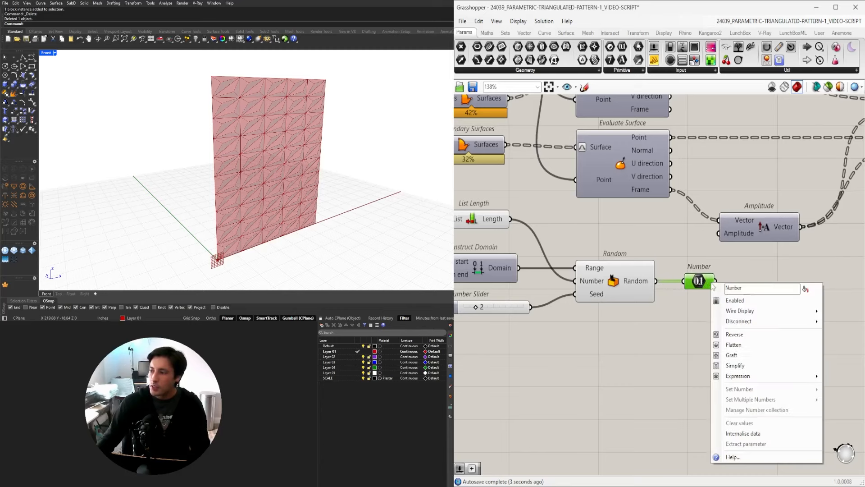
left_click(731, 355)
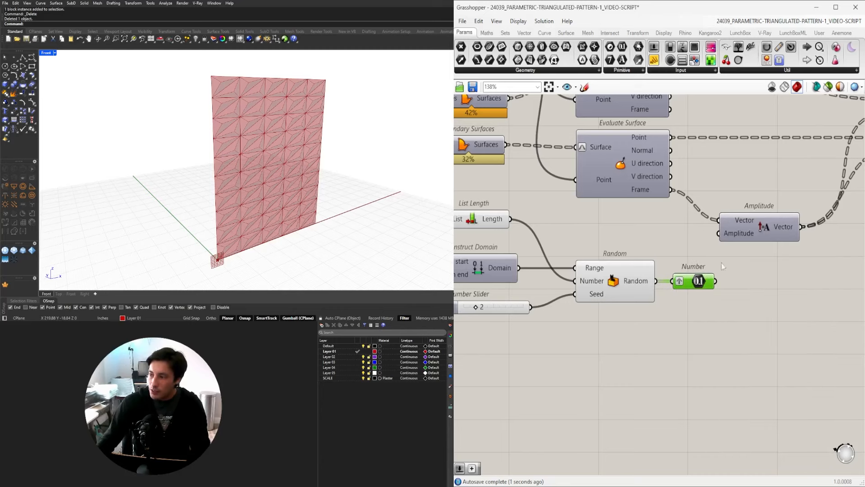
right_click_drag(723, 266, 676, 293)
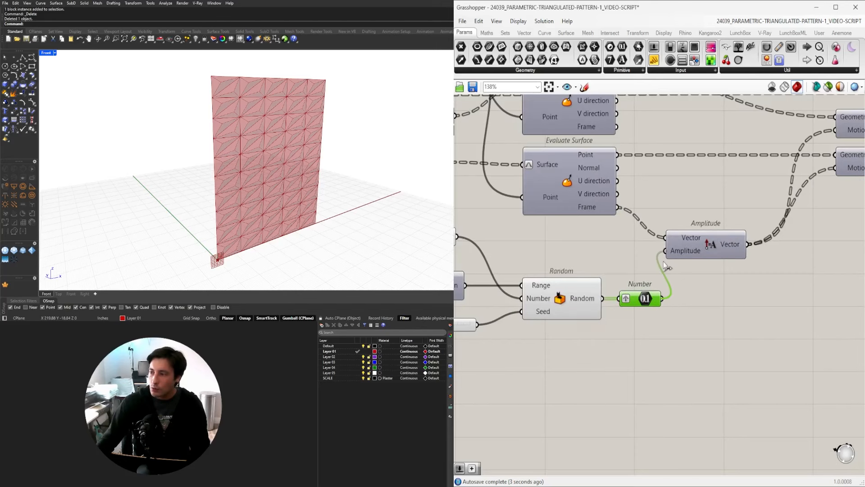
scroll(683, 263, "down", 2)
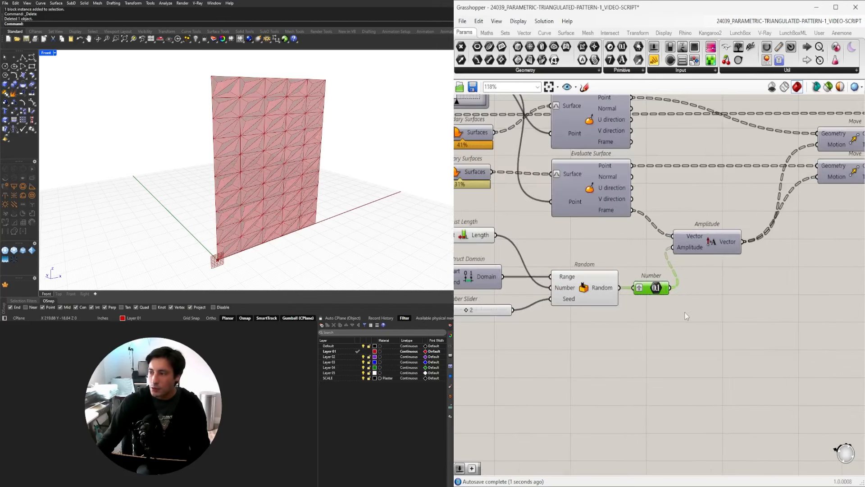
- Move the List Length, Construct Domain, Random, Number and slider components together up closer beneath the Evaluate Surface components
scroll(684, 311, "up", 2)
scroll(674, 252, "down", 4)
left_click_drag(752, 338, 480, 263)
scroll(480, 266, "up", 3)
left_click_drag(694, 301, 704, 290)
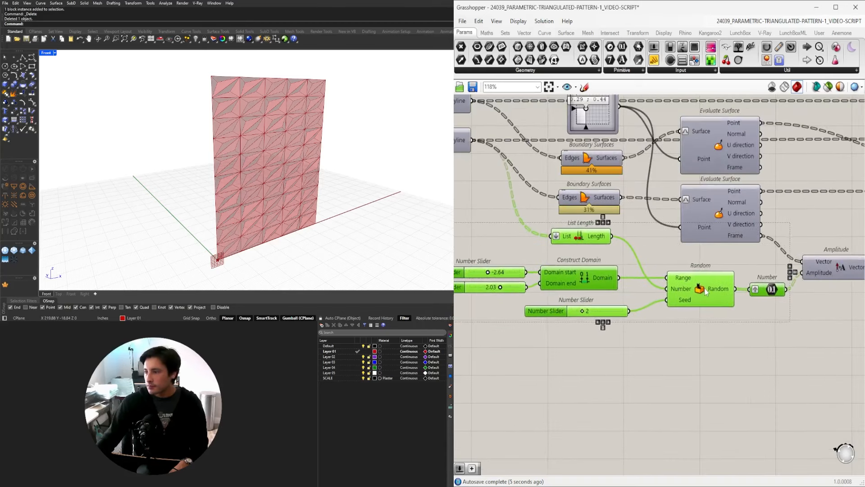
left_click(786, 334)
- Select both point-extrusion components to examine the highlighted panels in the viewport, and clear the selection
scroll(786, 334, "down", 3)
right_click_drag(849, 299, 572, 280)
left_click_drag(770, 248, 711, 180)
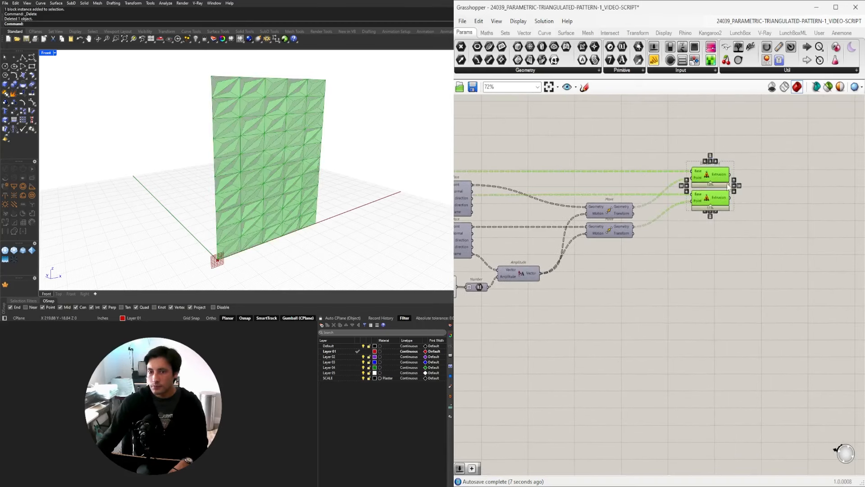
left_click(649, 277)
- Set both the Domain start and Domain end sliders of Construct Domain to 0
right_click_drag(633, 286, 837, 289)
scroll(519, 291, "up", 6)
scroll(518, 290, "up", 5)
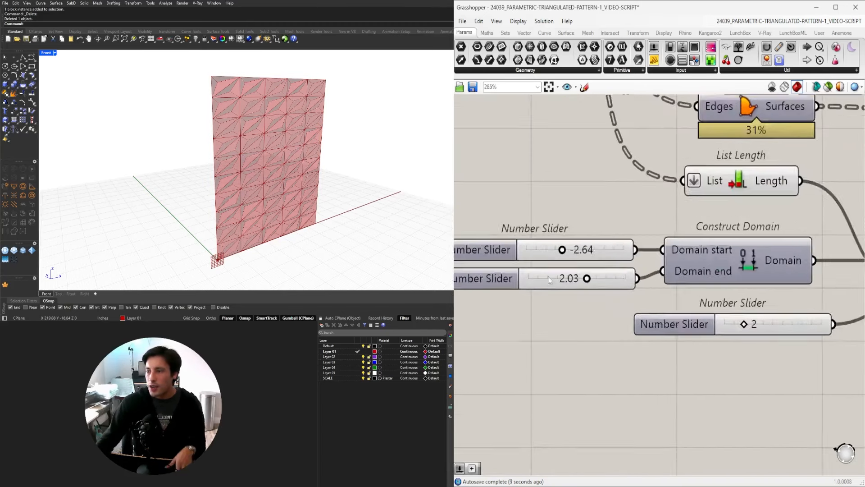
double_click(580, 230)
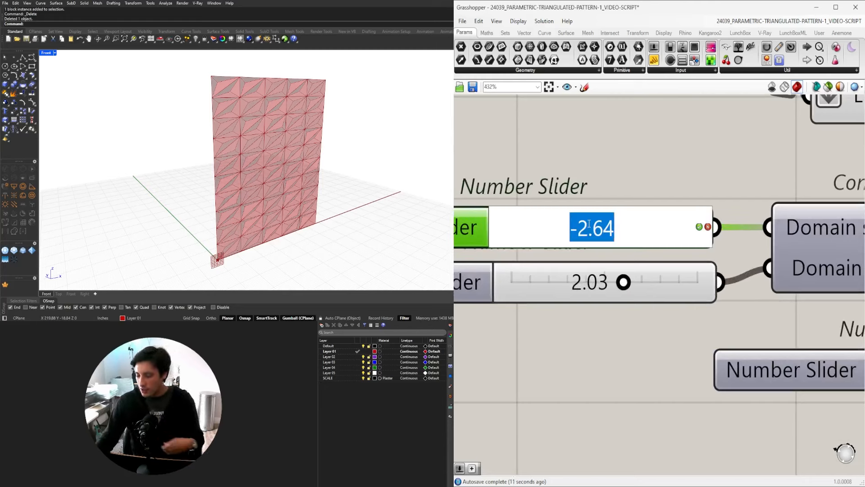
type("0")
key("Return")
left_click(566, 279)
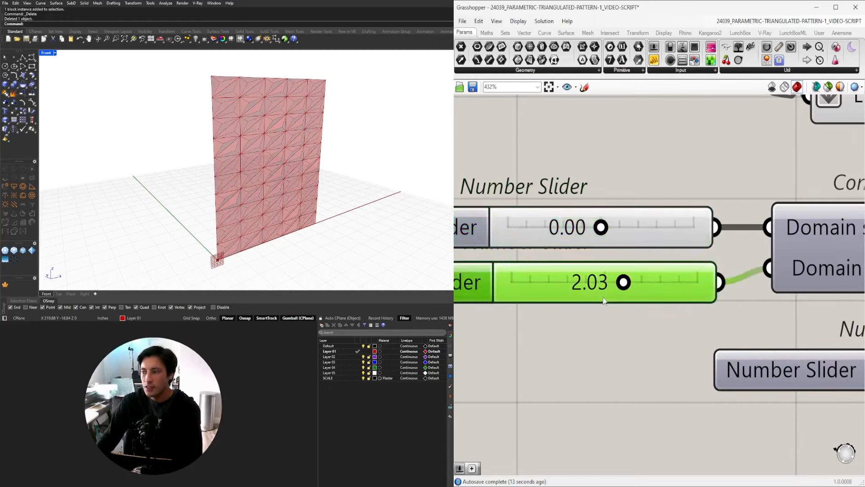
double_click(566, 279)
type("0")
key("Return")
- Set the Domain start slider to 2.83 and the Domain end slider to -4.45, viewing the panels from the side
left_click_drag(600, 228, 628, 227)
left_click_drag(605, 282, 563, 282)
mouse_move(271, 155)
right_mouse_down()
mouse_move(295, 147)
mouse_move(280, 152)
right_mouse_up()
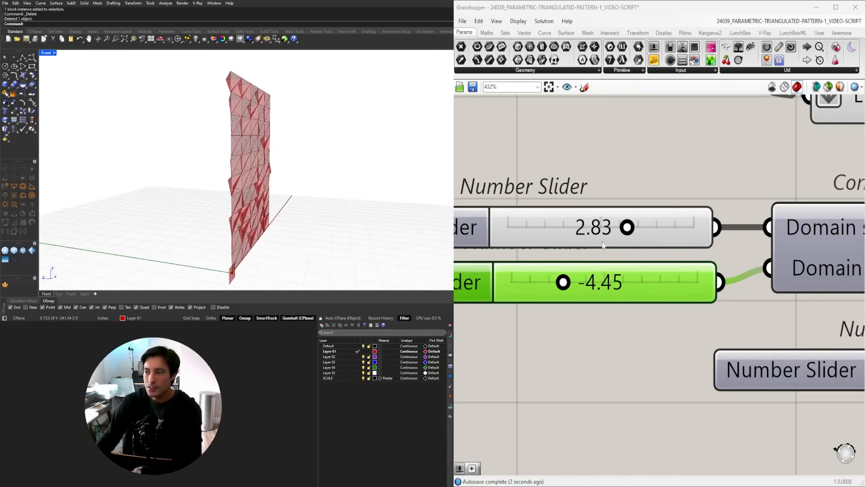
- Adjust the random domain to start at 0.42 and end at -2.37, and set the random seed to 3
left_click_drag(627, 227, 600, 229)
left_click_drag(563, 282, 583, 282)
mouse_move(279, 154)
right_mouse_down()
mouse_move(261, 155)
mouse_move(275, 162)
right_mouse_up()
scroll(581, 266, "down", 7)
scroll(641, 291, "up", 6)
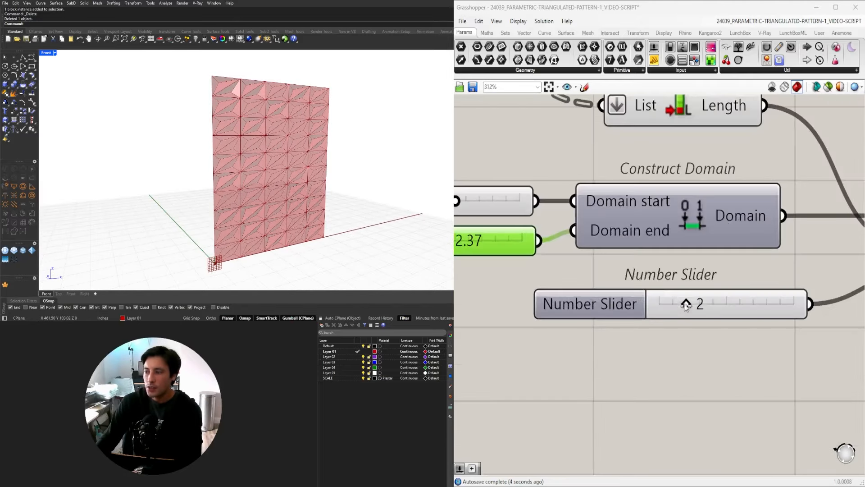
left_click_drag(686, 306, 697, 307)
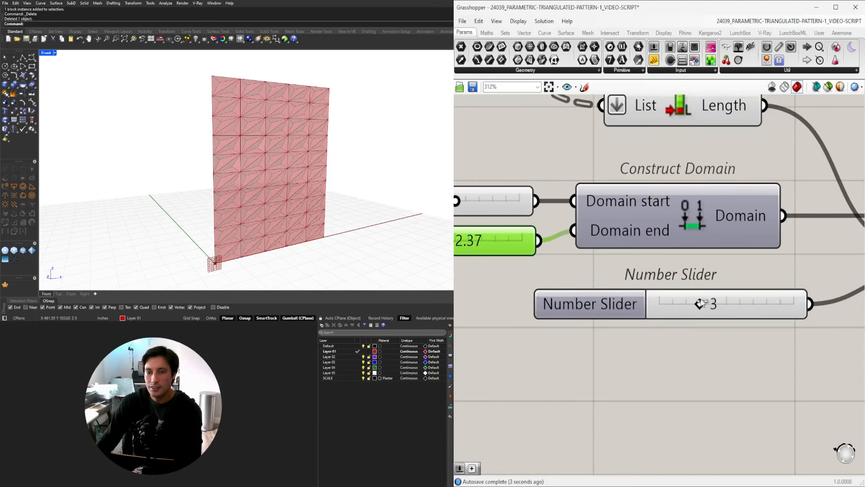
- Add a Brep Join component after the two Extrude Point components
scroll(636, 293, "down", 6)
scroll(699, 236, "up", 2)
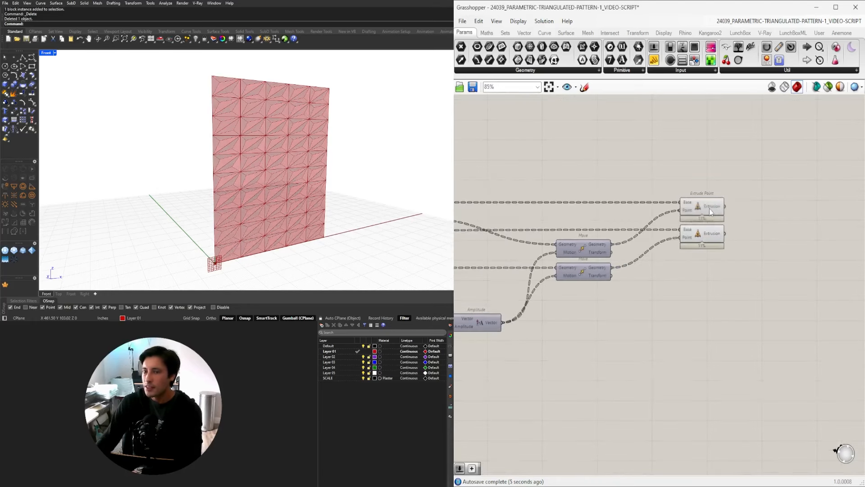
left_click(709, 210)
left_click(704, 237)
right_click_drag(743, 235, 691, 283)
double_click(757, 270)
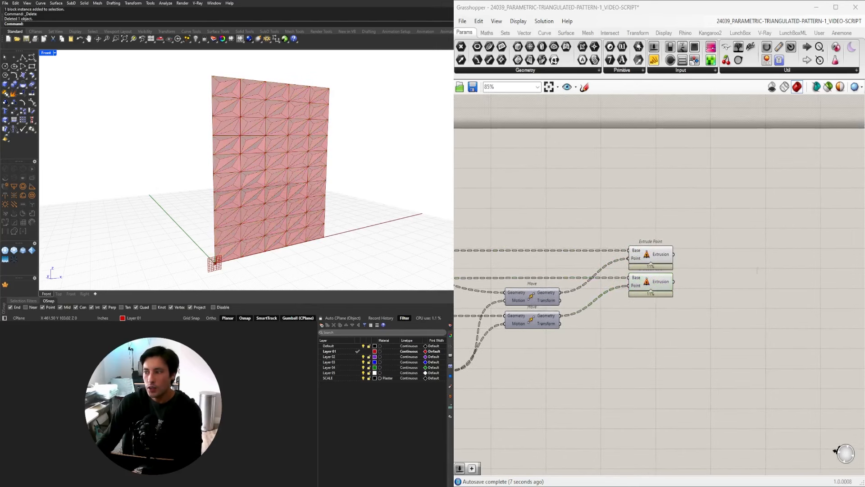
double_click(757, 271)
type("join")
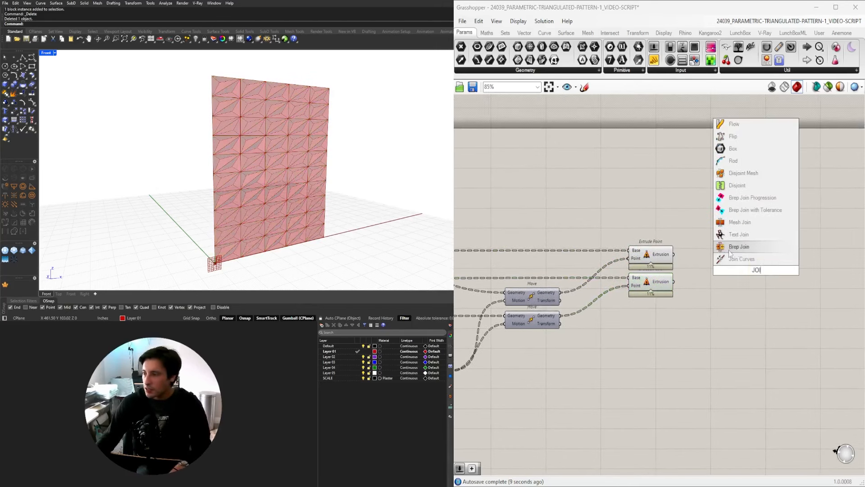
left_click(728, 248)
- Connect both Extrude Point outputs to the Breps input of Brep Join and flatten that input
scroll(698, 253, "up", 3)
left_click_drag(659, 255, 745, 284)
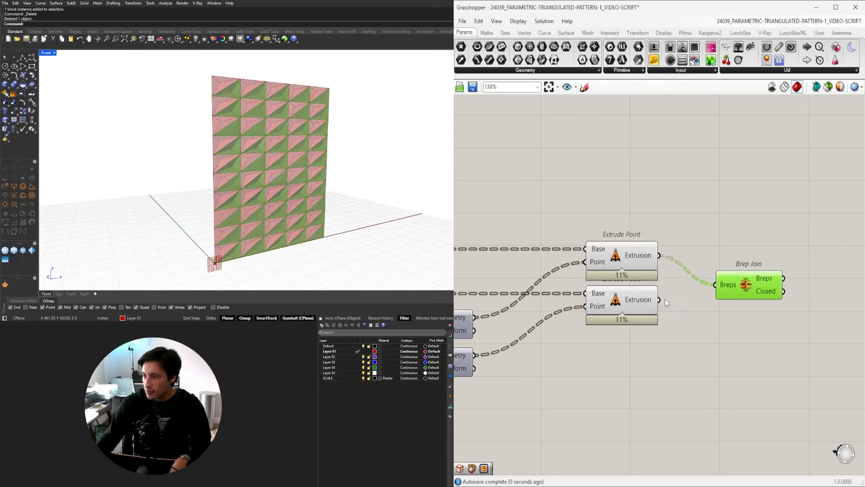
right_click(734, 284)
left_click(761, 359)
- Turn off the preview of both Extrude Point components and align Brep Join with them
scroll(664, 348, "down", 3)
right_click_drag(664, 347, 751, 295)
left_click_drag(726, 325, 708, 216)
middle_click(709, 204)
left_click(736, 176)
left_click(789, 230)
left_click_drag(804, 256, 805, 240)
scroll(759, 291, "down", 6)
right_click_drag(741, 315, 672, 321)
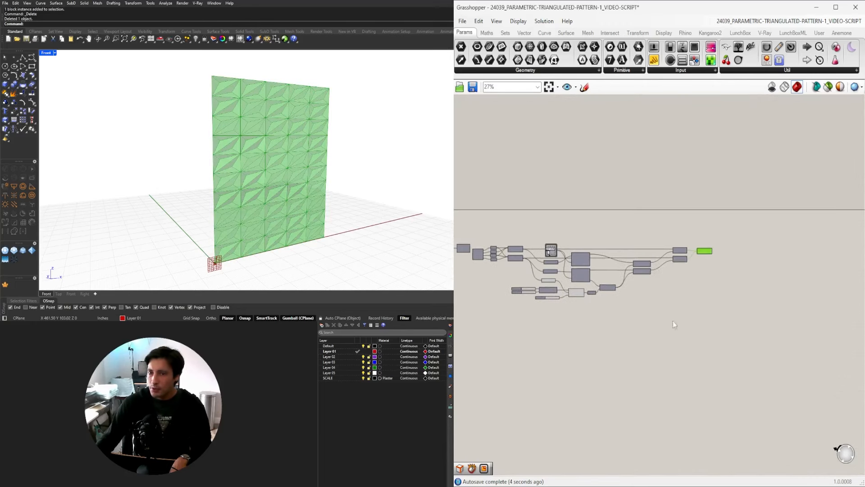
- Add a Custom Preview component after Brep Join
left_click(727, 248)
scroll(726, 248, "up", 5)
double_click(735, 274)
type("CUST")
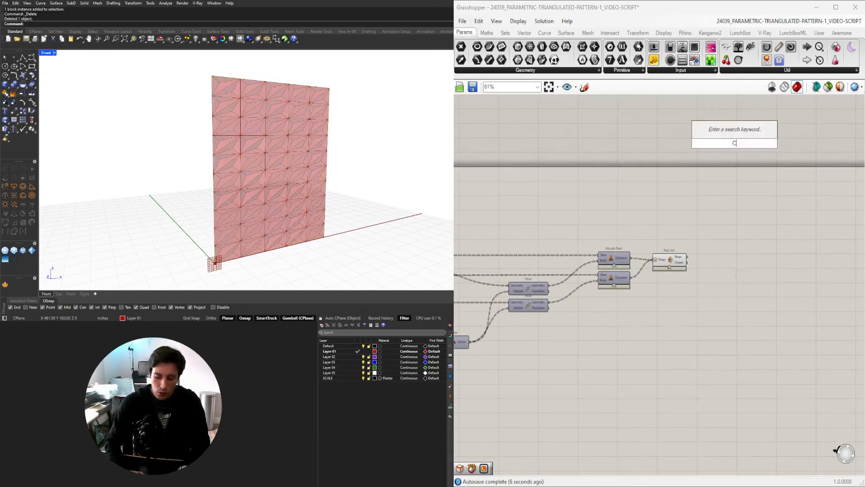
left_click(725, 250)
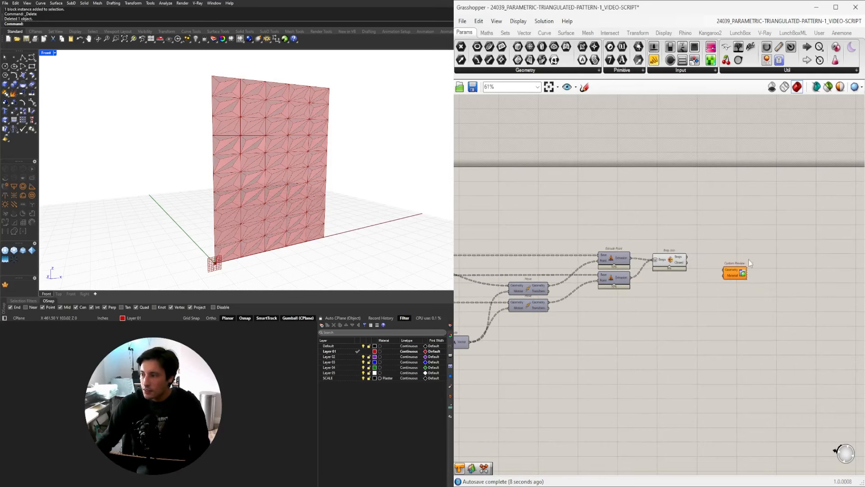
- Add a Colour Picker, connect it to the Material input of Custom Preview and place it beside that component
right_click_drag(748, 259, 690, 232)
double_click(703, 247)
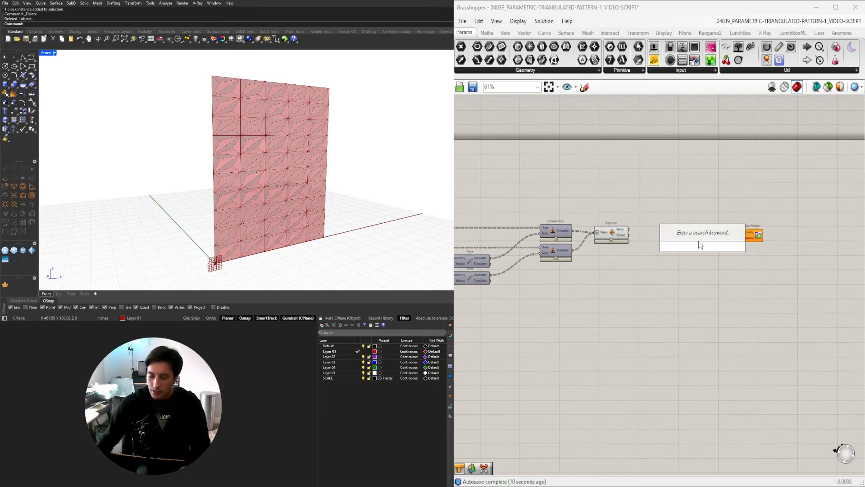
type("COLO")
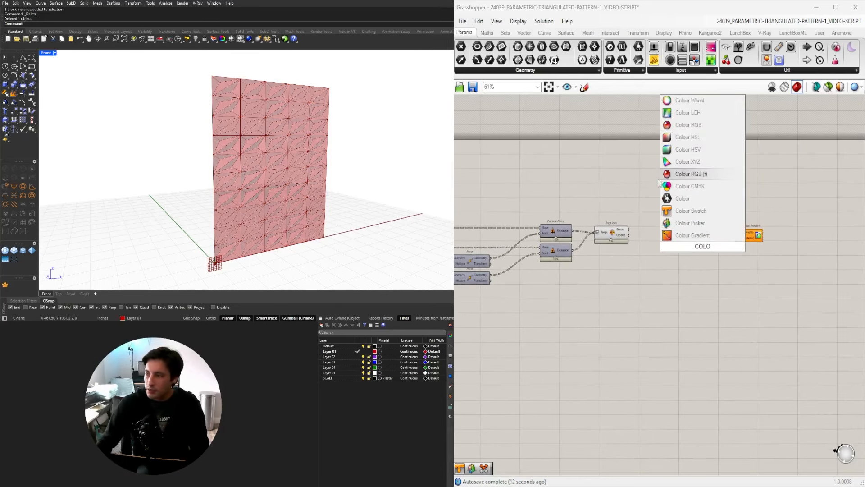
left_click(697, 224)
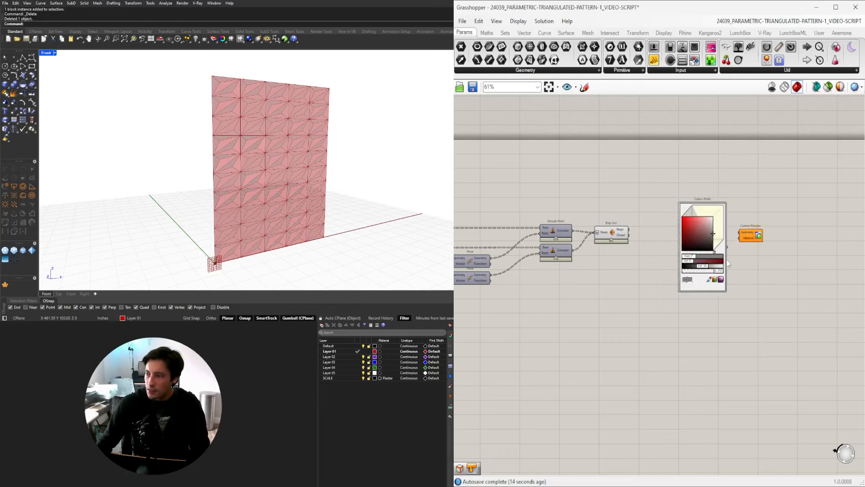
left_click_drag(726, 249, 813, 245)
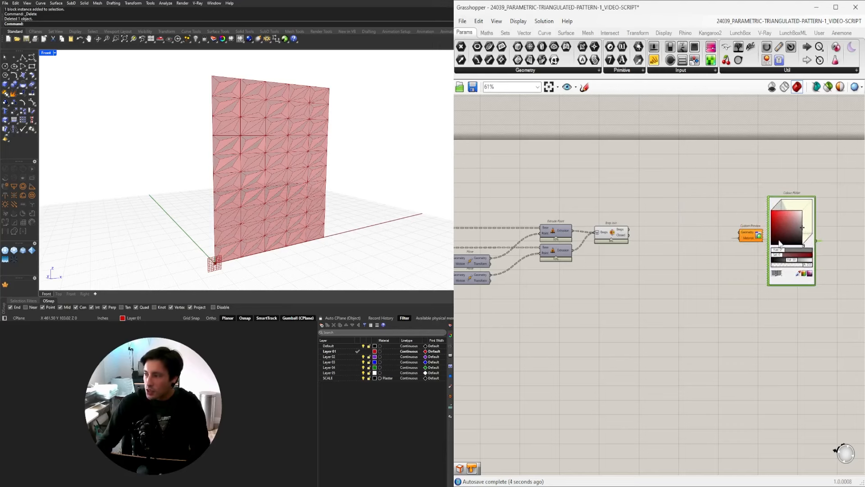
- Set the wire display of Custom Preview's Material and Geometry inputs to Hidden
scroll(780, 243, "up", 3)
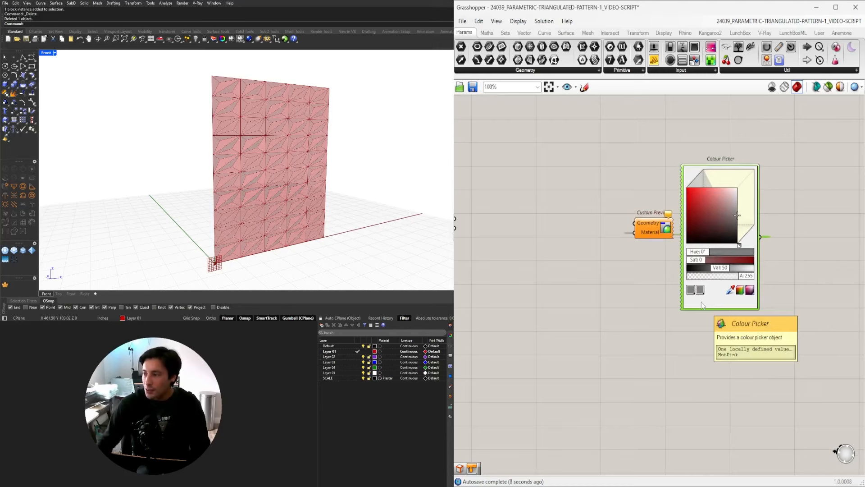
scroll(657, 292, "up", 2)
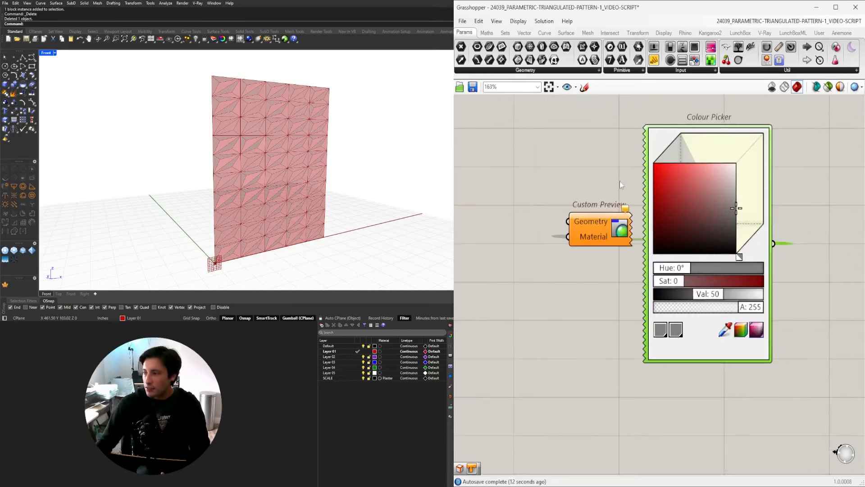
left_click(566, 328)
scroll(561, 317, "down", 2)
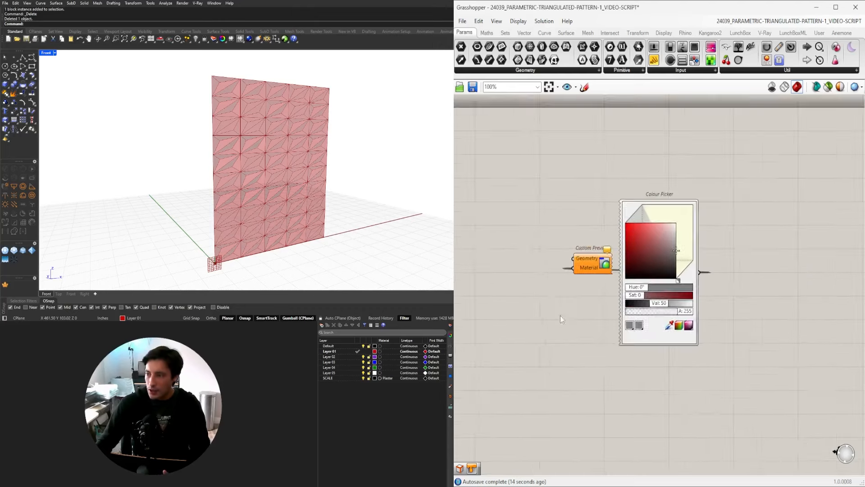
right_click_drag(561, 315, 621, 285)
right_click(641, 237)
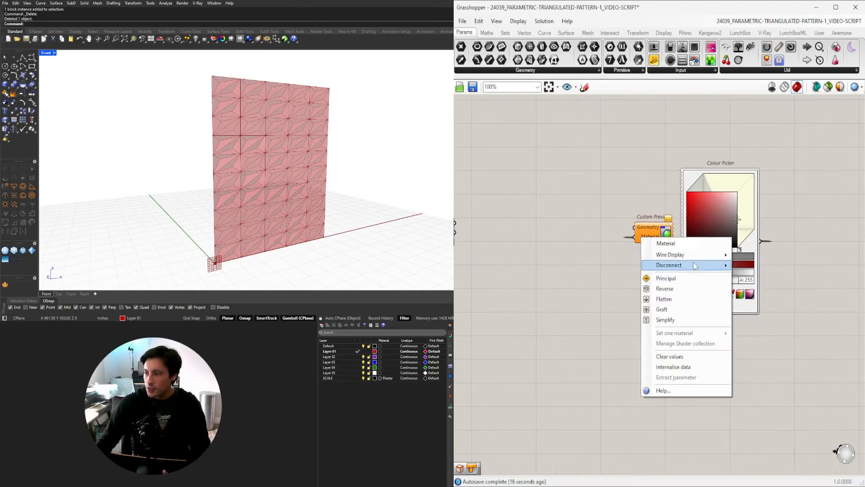
mouse_move(696, 255)
left_click(753, 276)
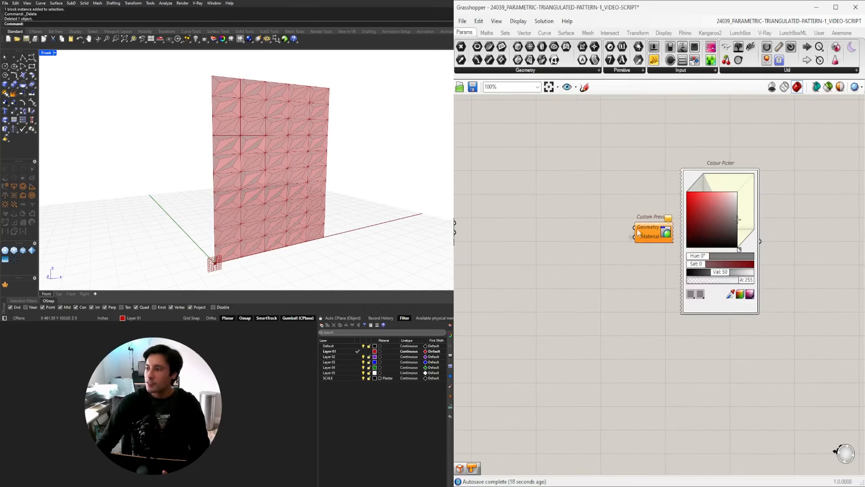
right_click(644, 227)
mouse_move(703, 270)
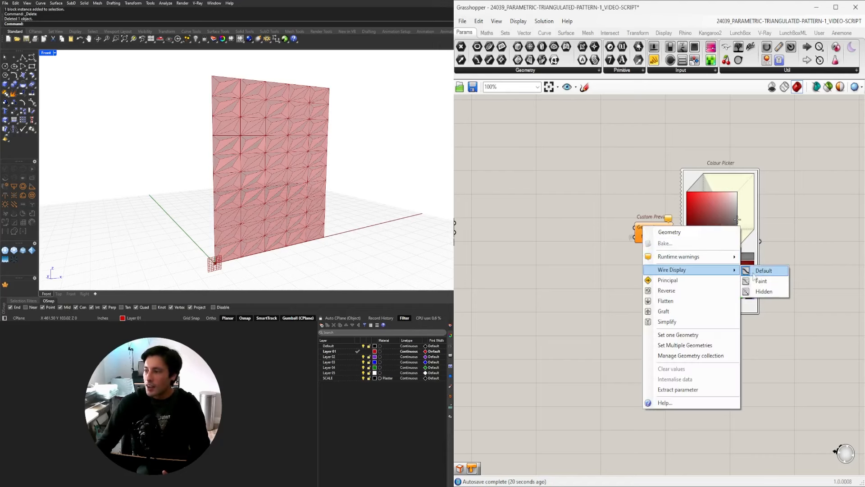
left_click(769, 294)
- Connect the Breps output of Brep Join to the Geometry input of Custom Preview
scroll(563, 301, "down", 3)
right_click_drag(551, 253, 603, 233)
scroll(603, 233, "up", 3)
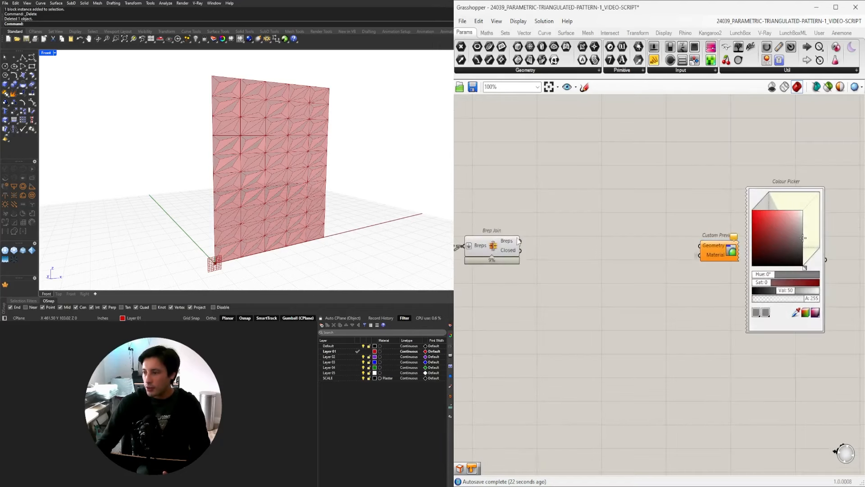
left_click_drag(685, 242, 671, 199)
- Set the Colour Picker to a bright lime green with hue 76°, saturation 76 and full brightness
scroll(777, 241, "up", 4)
left_click_drag(672, 303, 685, 313)
scroll(707, 243, "up", 3)
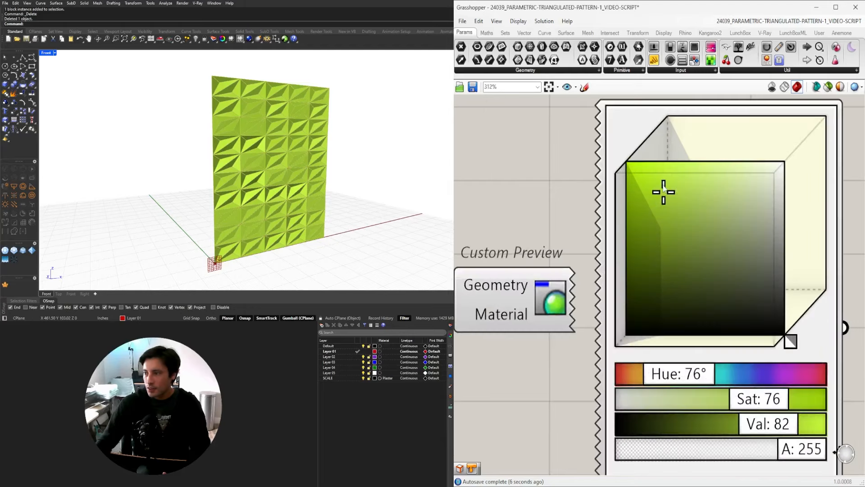
left_click_drag(663, 191, 665, 150)
scroll(401, 139, "down", 2)
- Set the random domain's end value to 0.1 and its start value to -0.1
right_click_drag(396, 139, 299, 168)
scroll(513, 277, "down", 6)
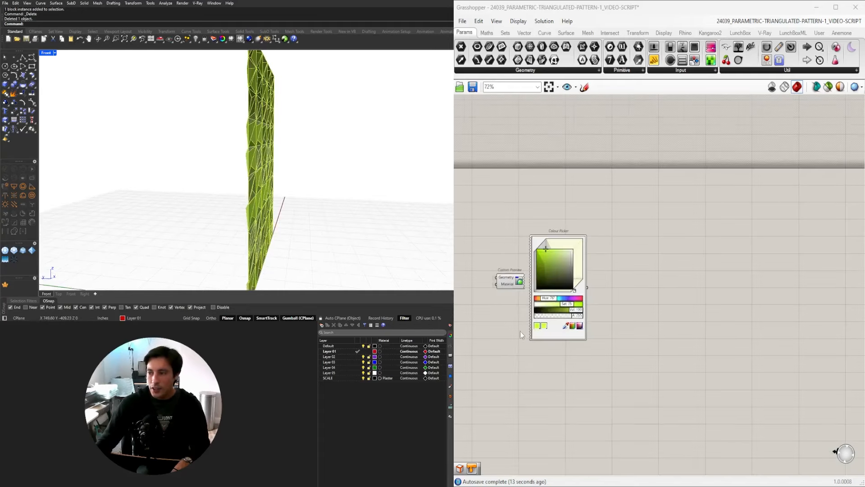
right_click_drag(520, 331, 779, 257)
right_click_drag(468, 291, 799, 293)
scroll(567, 284, "up", 8)
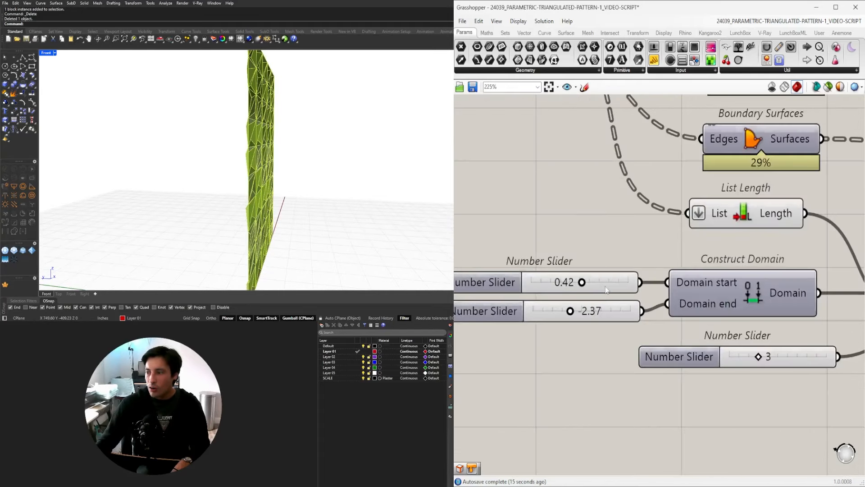
double_click(567, 284)
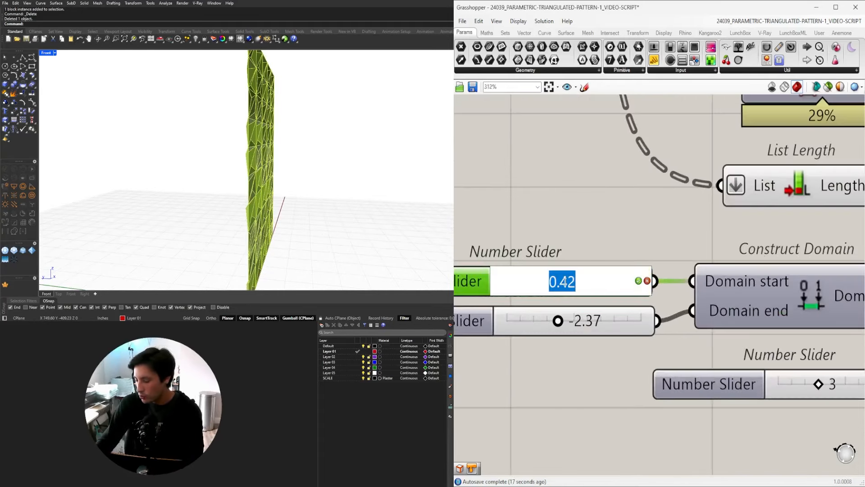
type(".1")
double_click(591, 331)
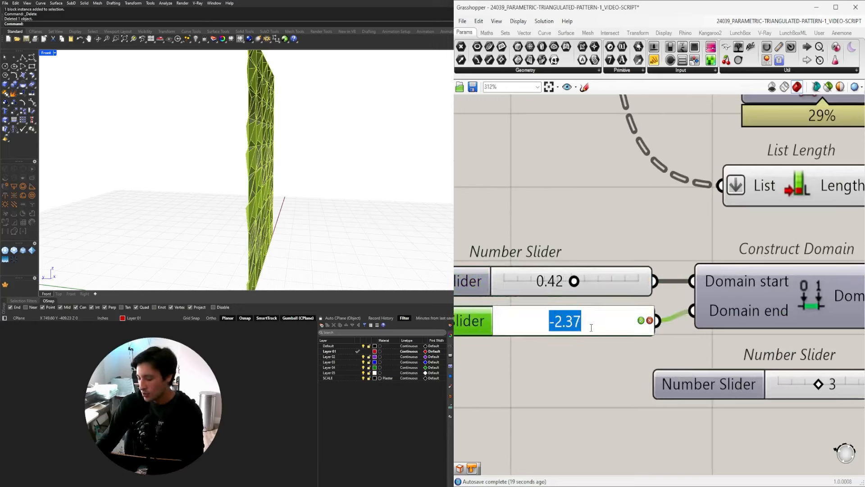
type(".1")
key("Return")
double_click(565, 291)
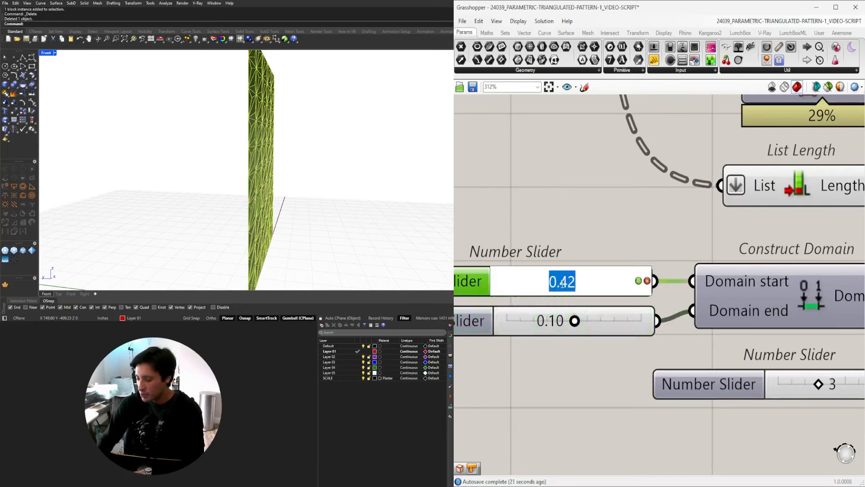
type("-.1")
key("Return")
- Widen the random domain to start at -1.44 and end at 1.77
right_click_drag(367, 130, 299, 136)
scroll(564, 265, "up", 2)
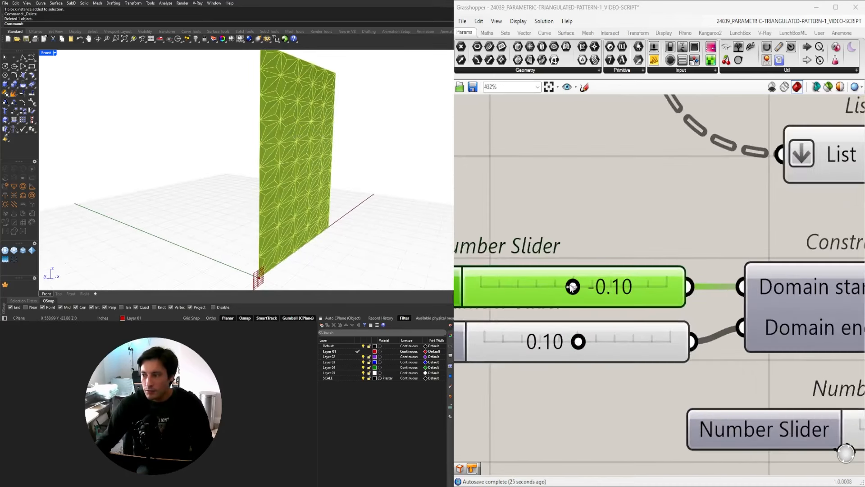
left_click_drag(572, 286, 561, 286)
left_click_drag(586, 347, 601, 347)
mouse_move(361, 152)
right_mouse_down()
mouse_move(332, 152)
mouse_move(362, 152)
right_mouse_up()
scroll(703, 270, "down", 1)
- Set the seed slider of the Random component to 2
right_click_drag(811, 347, 681, 263)
scroll(744, 319, "up", 5)
left_click_drag(766, 322, 721, 334)
scroll(311, 160, "down", 6)
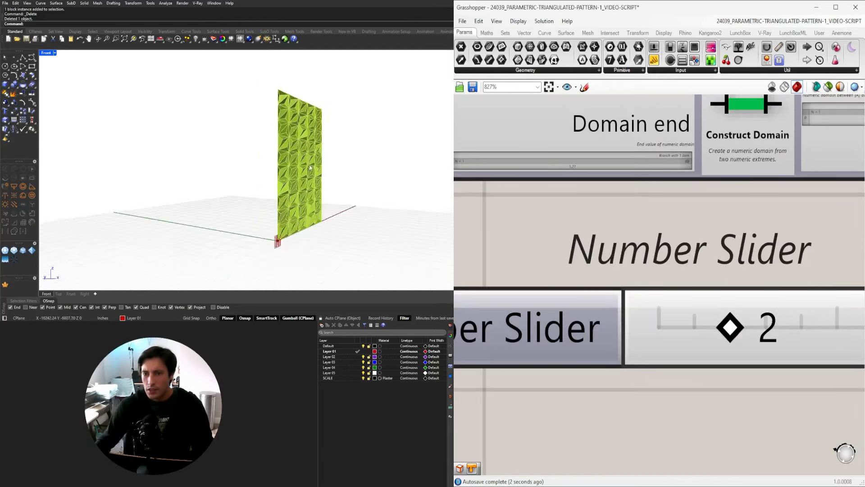
- Examine the triangulated panel and the whole definition from the plane inputs through to Custom Preview
right_click_drag(311, 161, 298, 192)
scroll(661, 212, "down", 5)
scroll(669, 279, "down", 8)
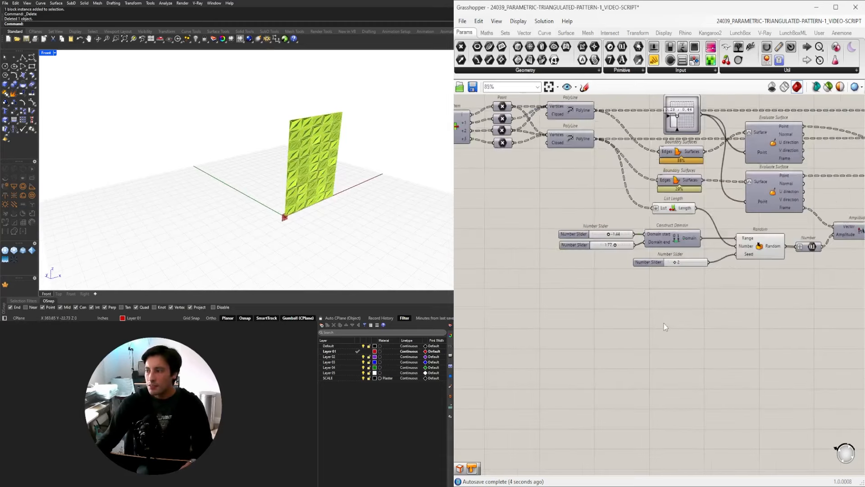
right_click_drag(702, 317, 707, 274)
scroll(699, 286, "down", 1)
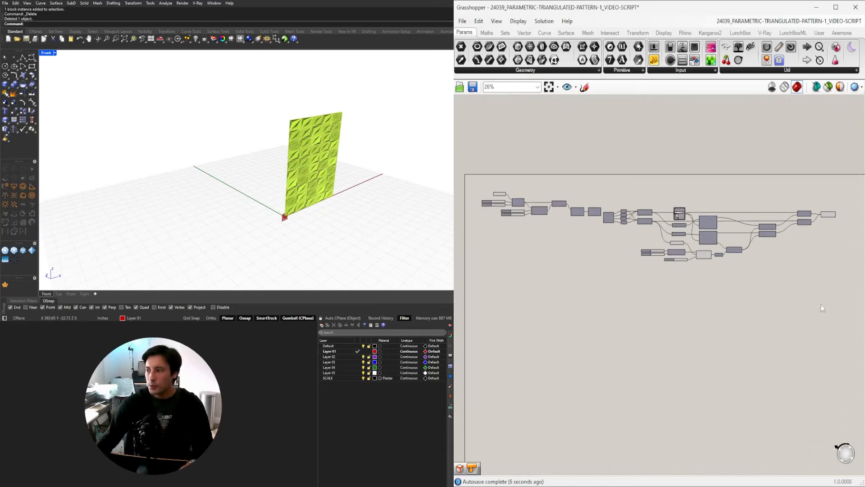
left_click_drag(852, 310, 471, 175)
scroll(529, 192, "up", 3)
left_click(549, 230)
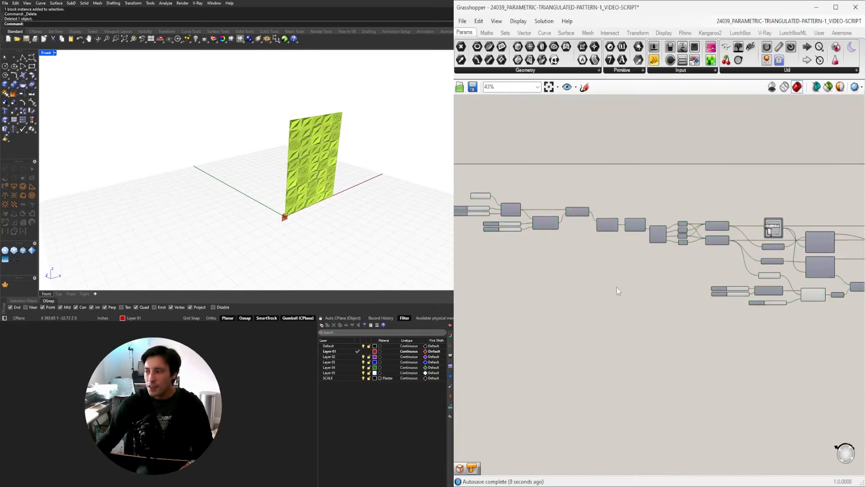
scroll(618, 291, "down", 4)
left_click_drag(836, 337, 530, 208)
right_click_drag(796, 313, 689, 292)
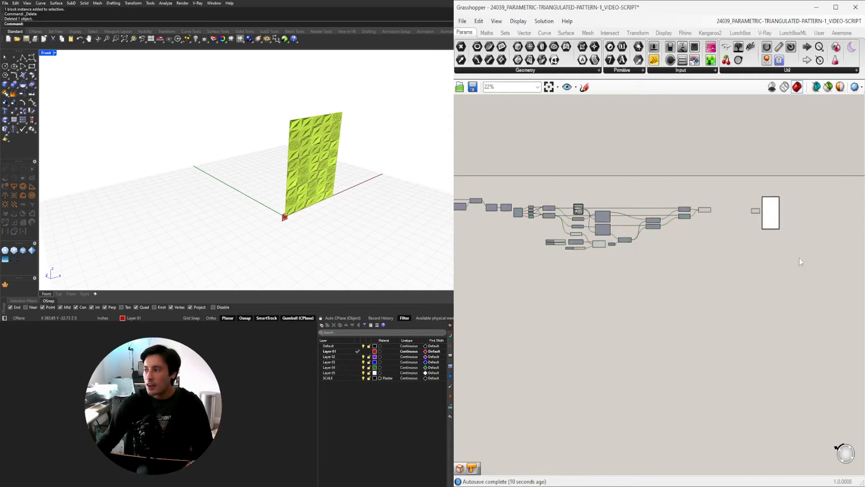
- Move the Custom Preview component closer to Brep Join
left_click_drag(799, 258, 746, 173)
scroll(749, 192, "up", 5)
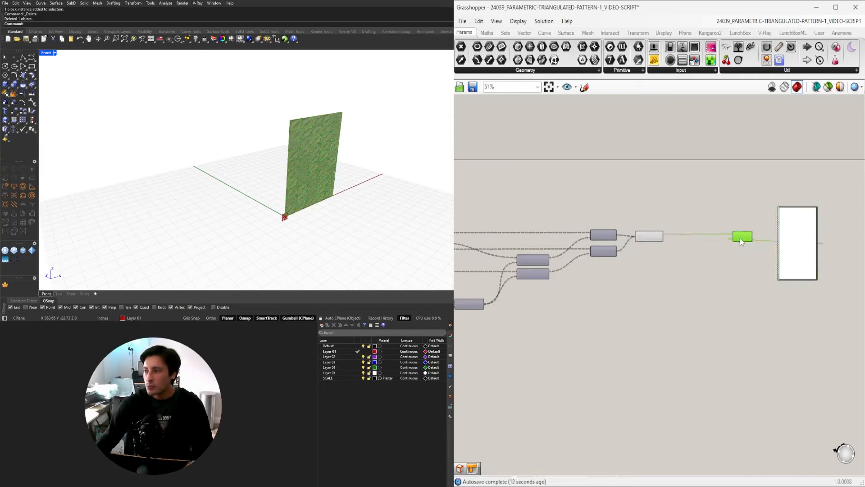
left_click(765, 312)
- Insert a Relay on the wires leaving the Plane output of Plane Surface
scroll(767, 313, "down", 7)
left_click_drag(781, 359, 491, 266)
scroll(649, 300, "up", 9)
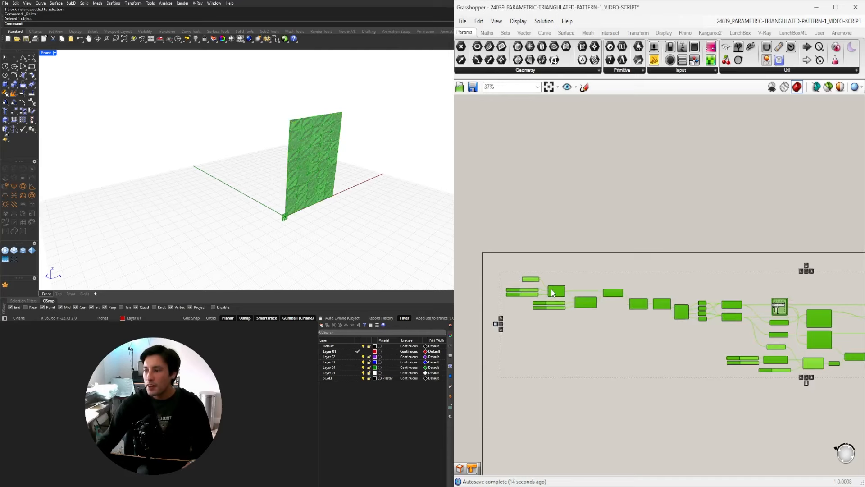
left_click(667, 300)
scroll(666, 300, "up", 5)
double_click(680, 301)
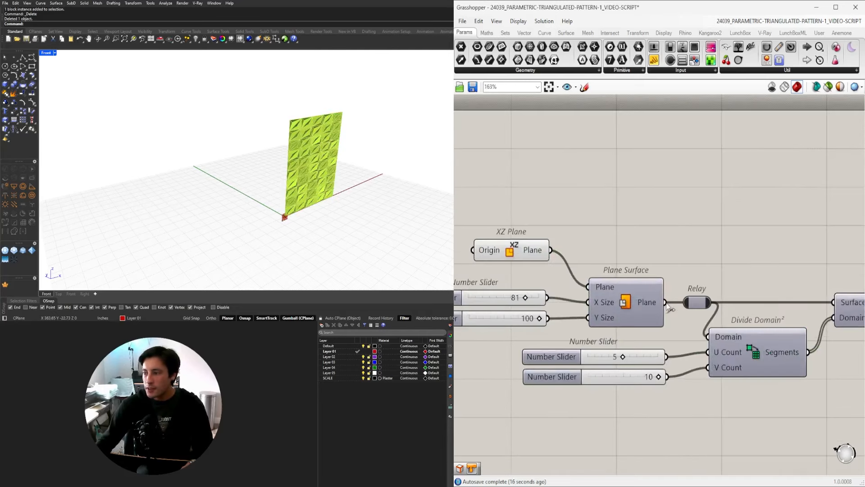
- Shift the Relay, Plane Surface, XZ Plane and both size sliders away from Divide Domain² to open up space
scroll(706, 277, "down", 2)
left_click_drag(698, 247, 633, 311)
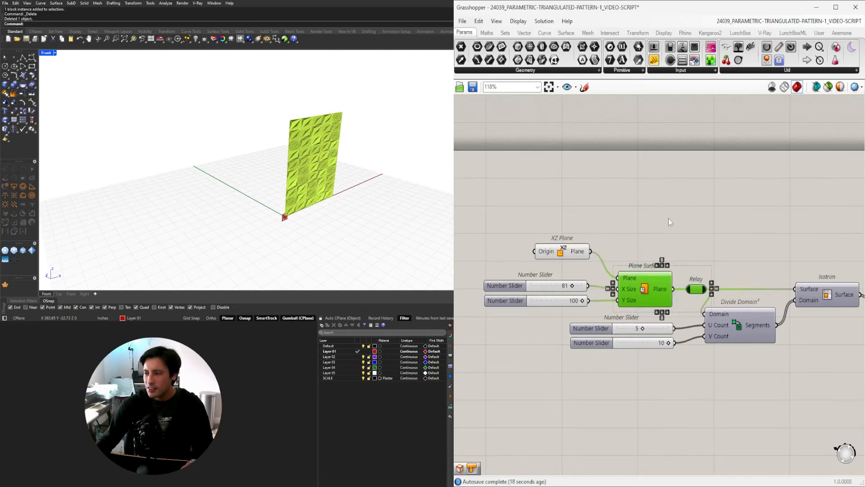
left_click_drag(668, 218, 535, 307, "shift")
left_click_drag(654, 288, 623, 289)
left_click(648, 273)
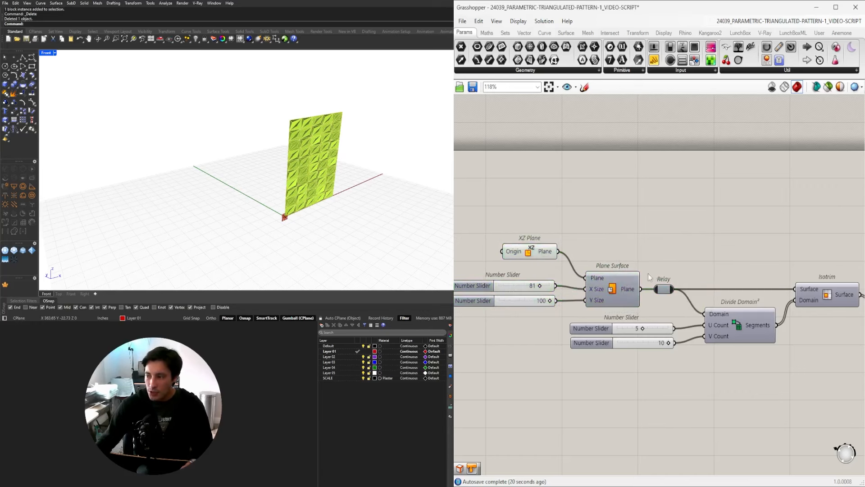
- Add a Sphere component above the XZ Plane component
scroll(636, 239, "down", 2)
scroll(639, 238, "down", 2)
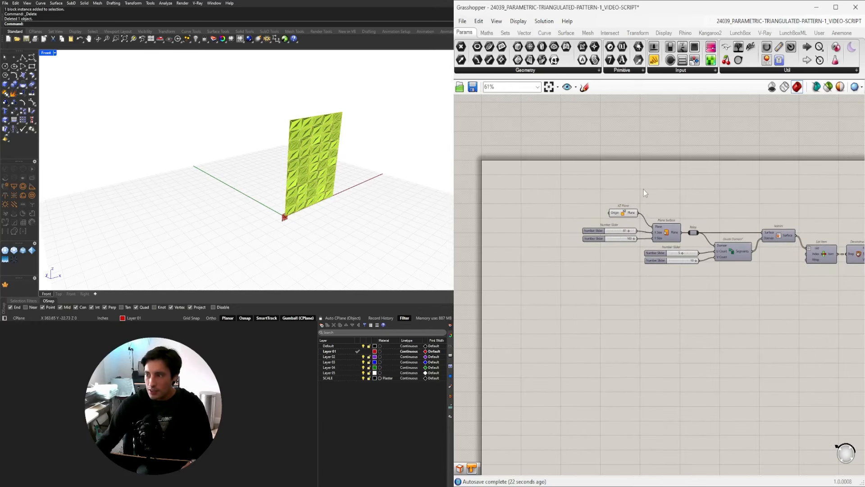
double_click(643, 189)
type("SP")
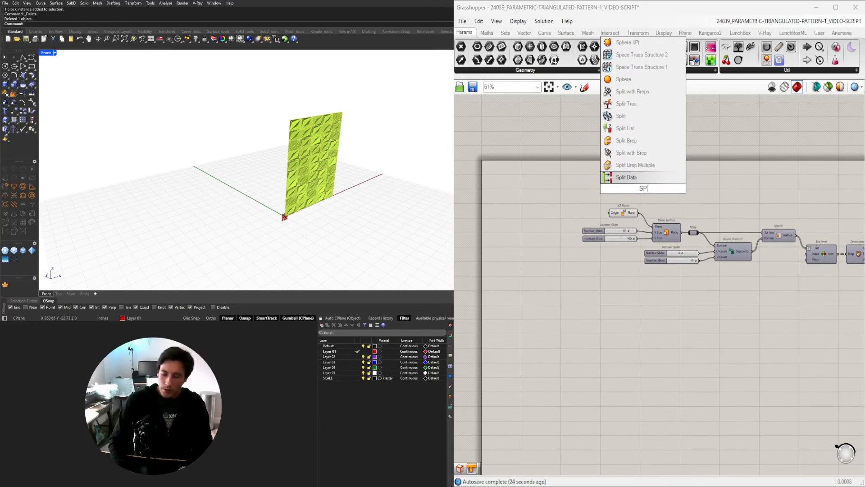
type("HERE")
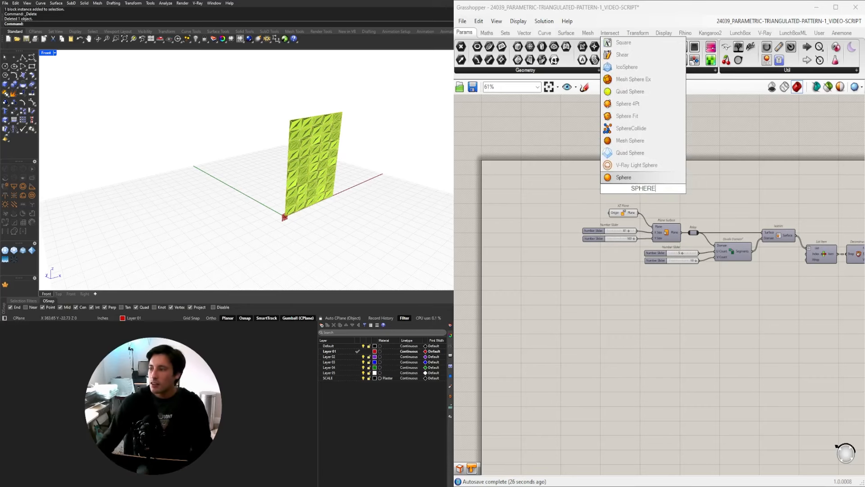
left_click(633, 180)
scroll(634, 183, "up", 3)
left_click_drag(649, 193, 580, 179)
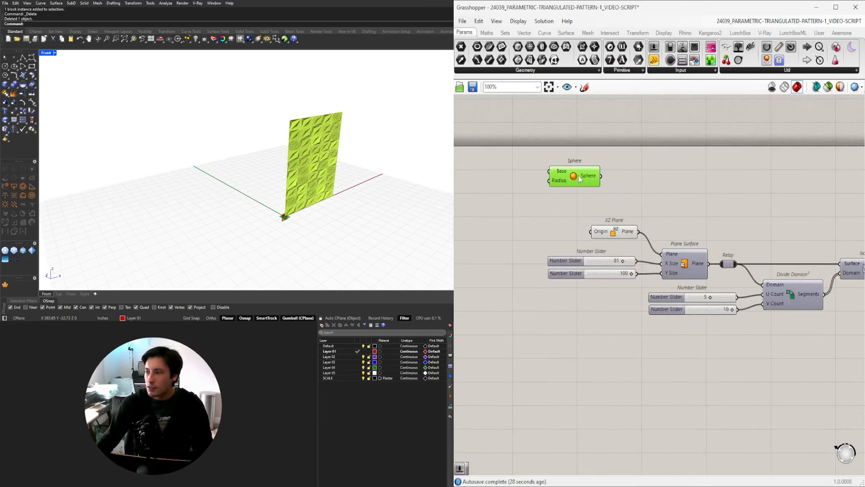
- Move the XZ Plane, its two size sliders and Plane Surface farther away from the Relay
left_click_drag(609, 322, 557, 223)
left_click_drag(609, 230, 565, 235)
left_click(678, 223)
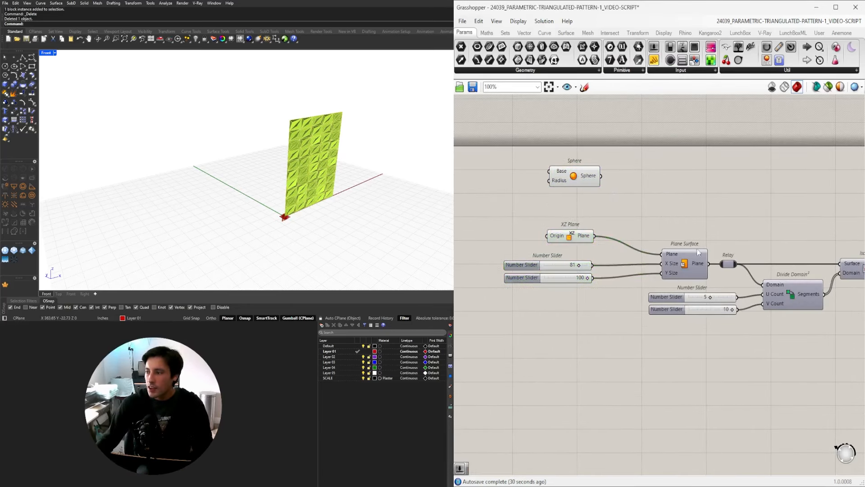
left_click_drag(703, 267, 656, 267)
- Add a Number Slider, connect it to the Sphere's Radius input and set it to 65
right_click_drag(466, 208, 569, 202)
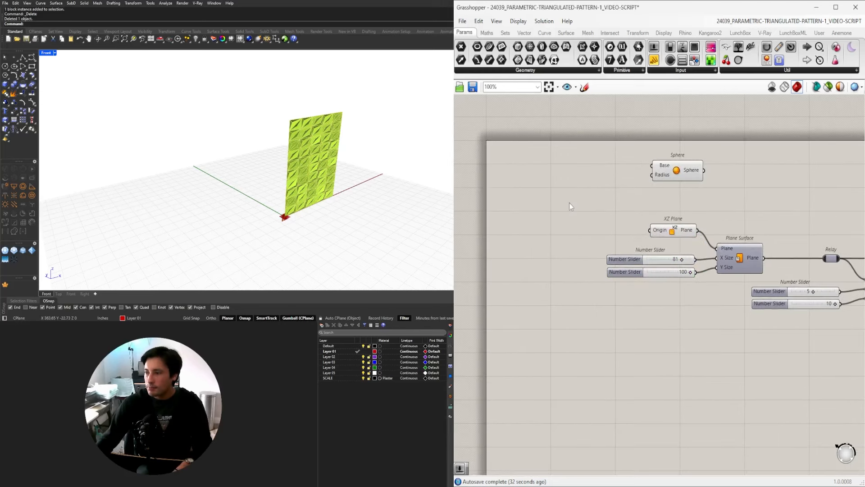
double_click(570, 201)
type("50")
key("Return")
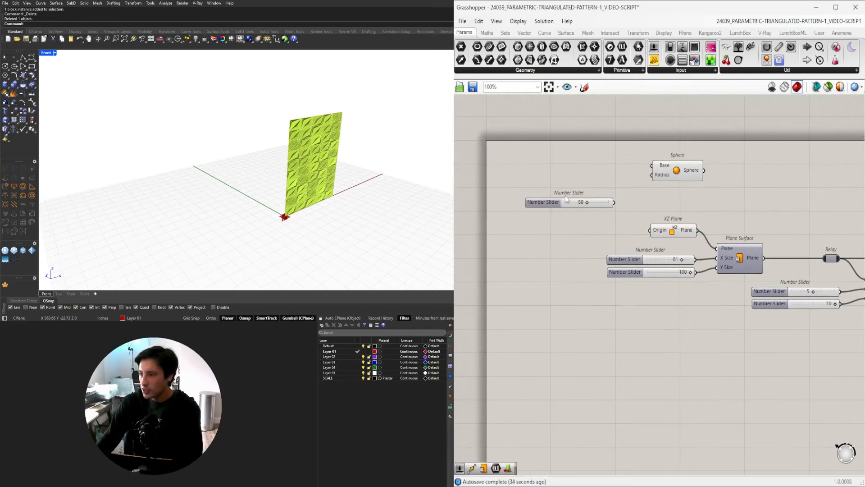
left_click_drag(608, 207, 645, 175)
scroll(645, 178, "up", 3)
scroll(649, 178, "down", 3)
right_click_drag(708, 214, 635, 217)
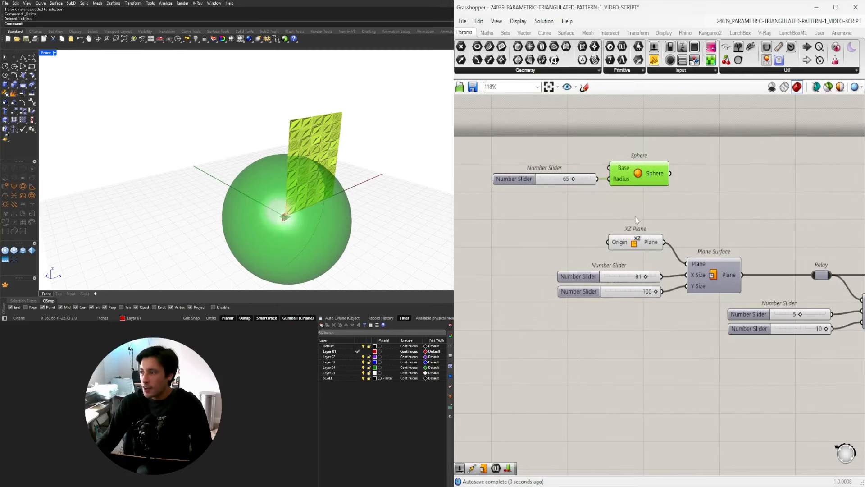
- Connect the Sphere output to the Relay in place of the Plane Surface
left_click(635, 217)
right_click_drag(679, 176, 604, 161)
left_click_drag(596, 158, 738, 255)
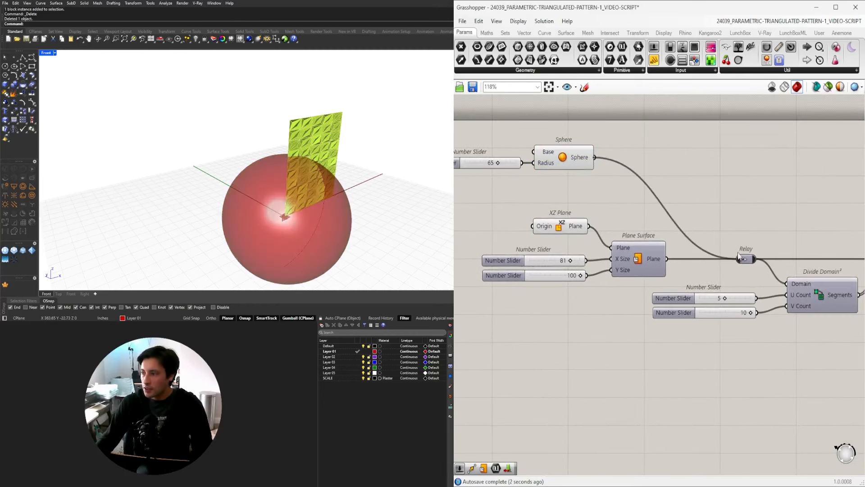
right_click_drag(632, 217, 761, 191)
scroll(761, 192, "down", 2)
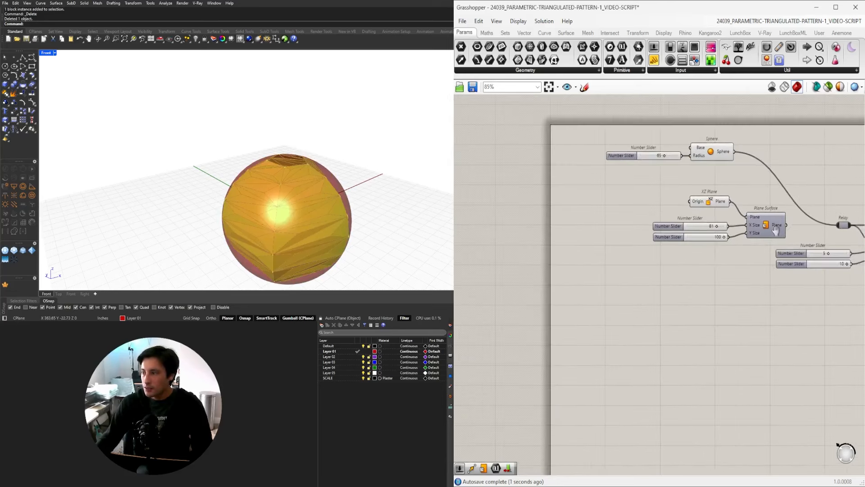
right_click_drag(795, 225, 705, 235)
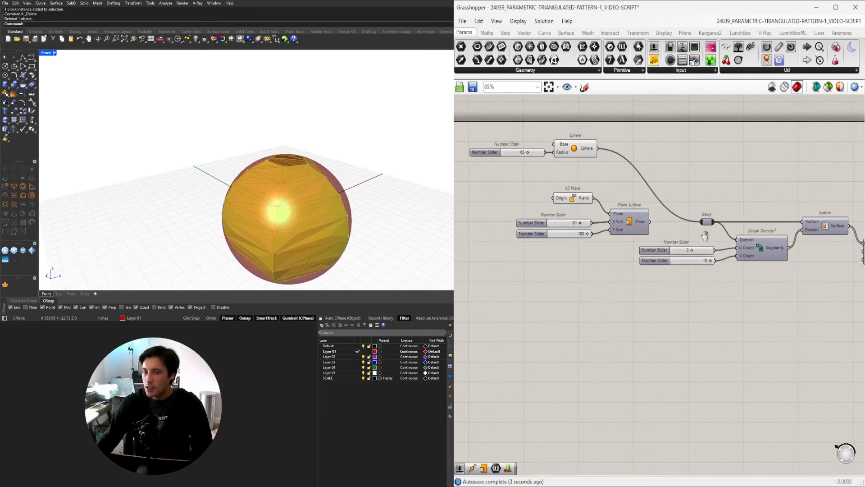
- Turn off the preview of the Sphere component
left_click_drag(614, 161, 566, 126)
middle_click(576, 124)
left_click(595, 106)
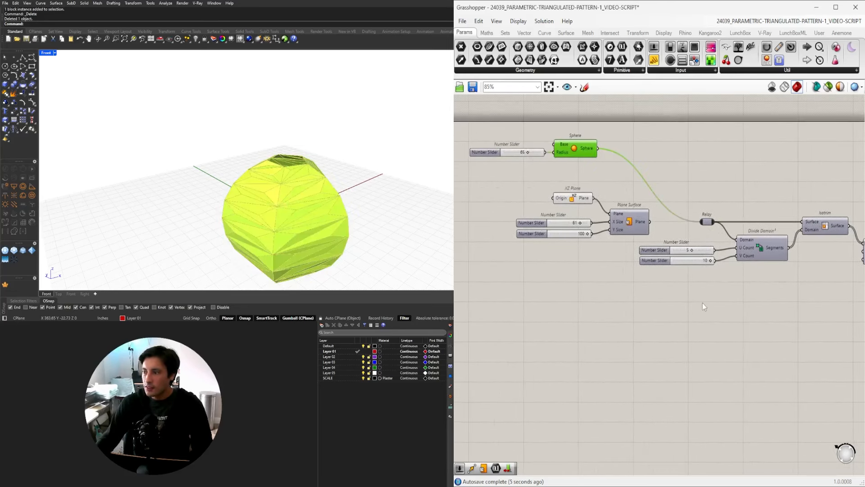
- Set the U Count slider of Divide Domain² to 10 and the V Count slider to 7
scroll(697, 261, "up", 5)
left_click_drag(688, 252, 737, 252)
scroll(741, 273, "up", 3)
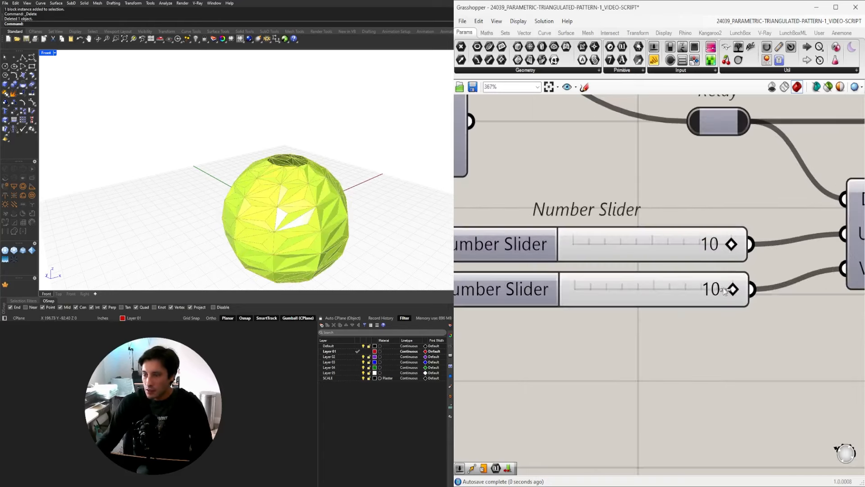
left_click_drag(724, 290, 686, 291)
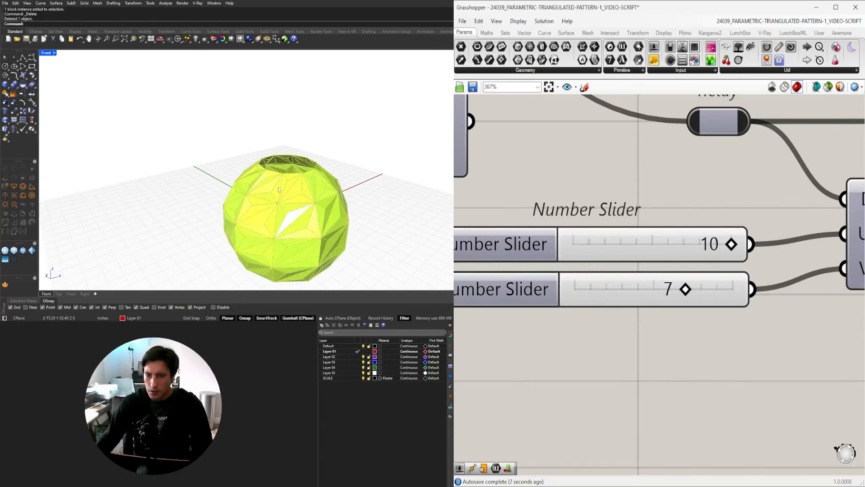
right_click_drag(279, 190, 201, 239)
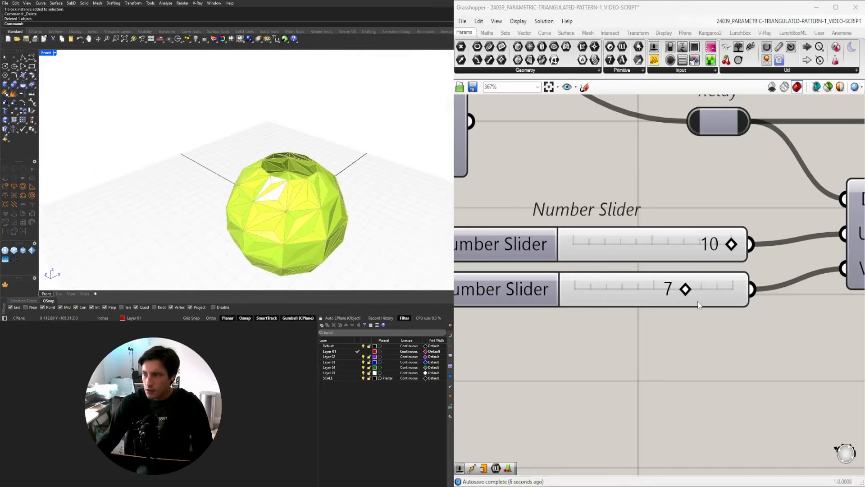
- Try a U Count of 7, then return that slider to 10
scroll(698, 305, "up", 4)
left_click_drag(763, 177, 656, 178)
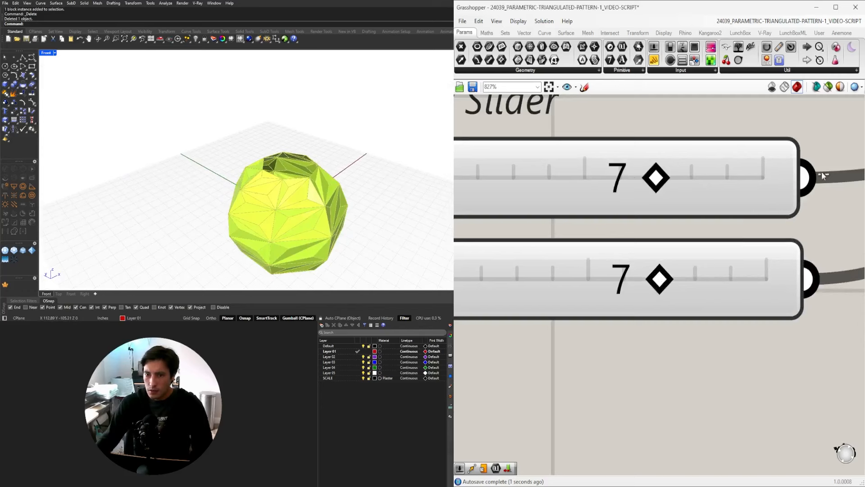
left_click_drag(822, 175, 766, 190)
- Raise the U Count slider's maximum to 100 and set its value to 29
scroll(847, 313, "down", 4)
double_click(532, 233)
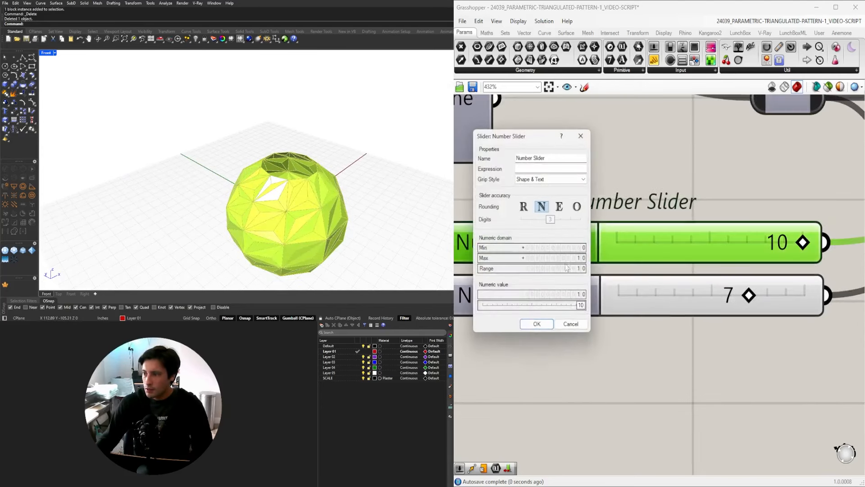
double_click(565, 259)
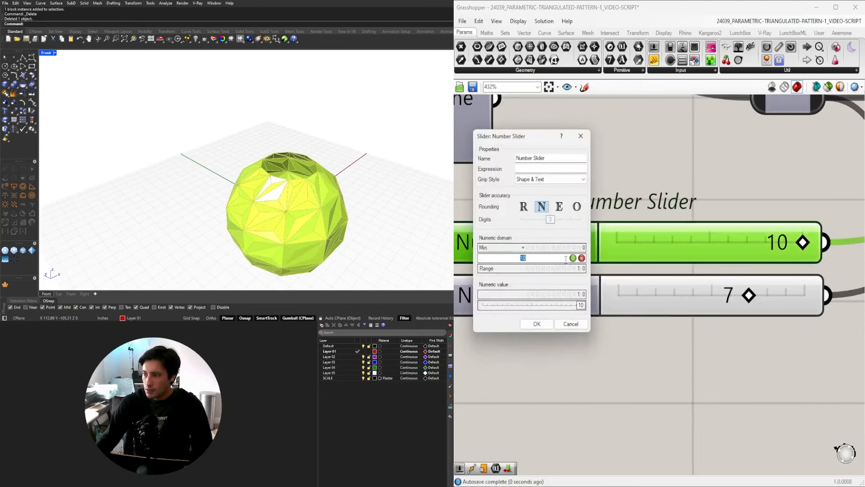
type("100")
left_click(538, 326)
left_click_drag(635, 244, 662, 250)
- Raise the V Count slider's maximum to 100 and set its value to 27
double_click(550, 296)
left_click(571, 322)
type("1")
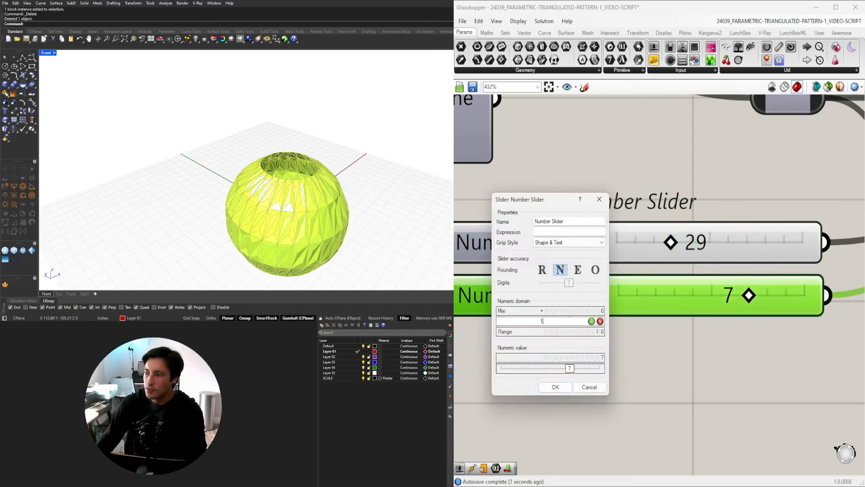
left_click(555, 388)
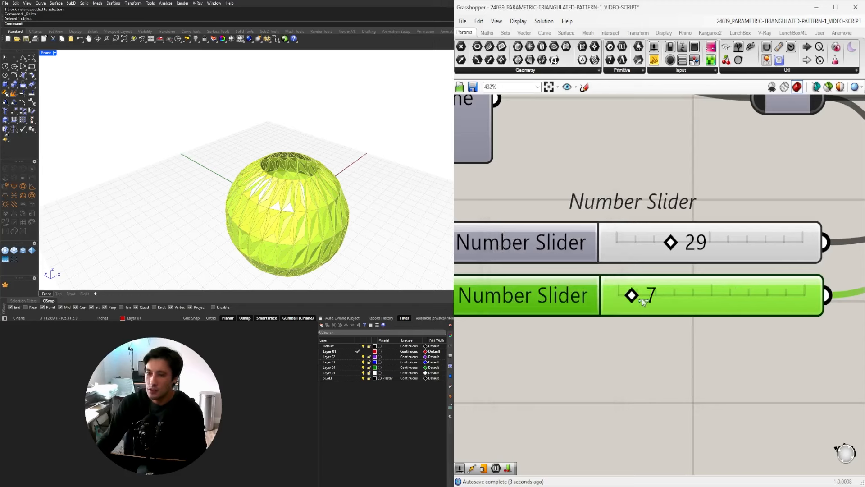
left_click_drag(642, 298, 671, 301)
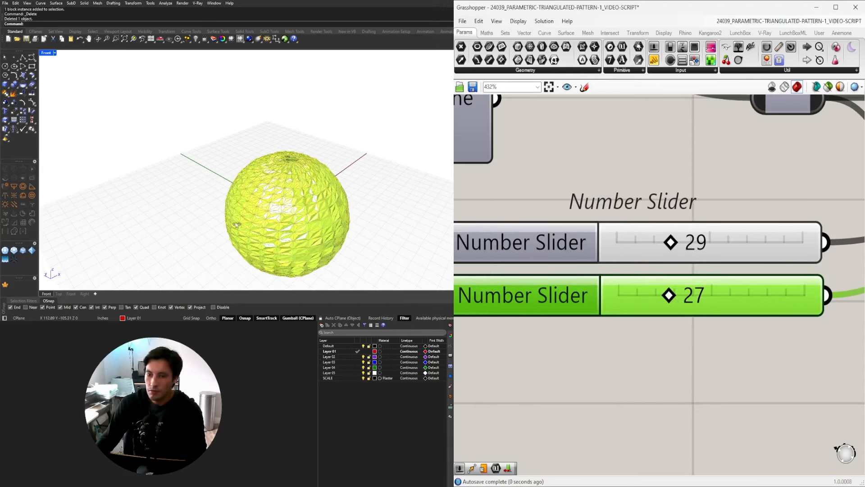
- Examine the triangulated sphere's faceted surface up close and from several sides
scroll(287, 208, "up", 7)
right_click_drag(271, 221, 333, 197)
scroll(271, 197, "down", 7)
right_click_drag(270, 196, 329, 184)
scroll(696, 262, "down", 6)
- Examine the definition from the Sphere inputs through the PolyLine and Boundary Surfaces components to Random
scroll(631, 299, "down", 2)
right_click_drag(534, 284, 568, 292)
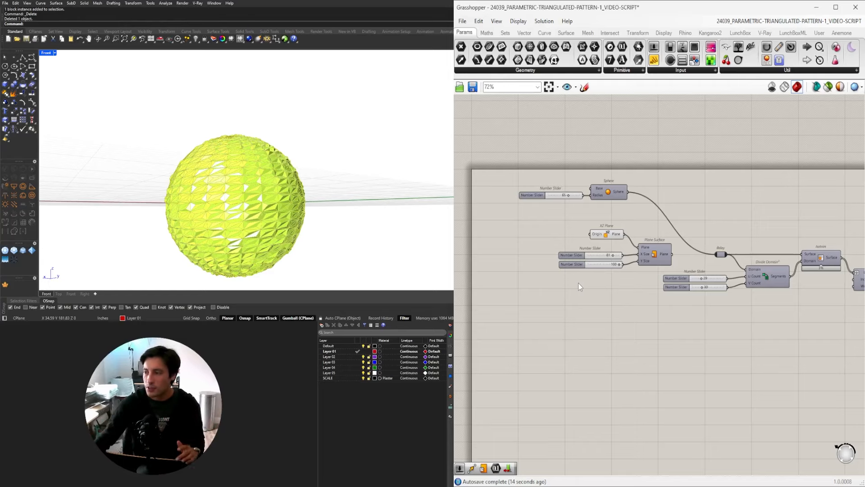
scroll(608, 266, "down", 3)
right_click_drag(833, 281, 706, 280)
scroll(706, 280, "up", 3)
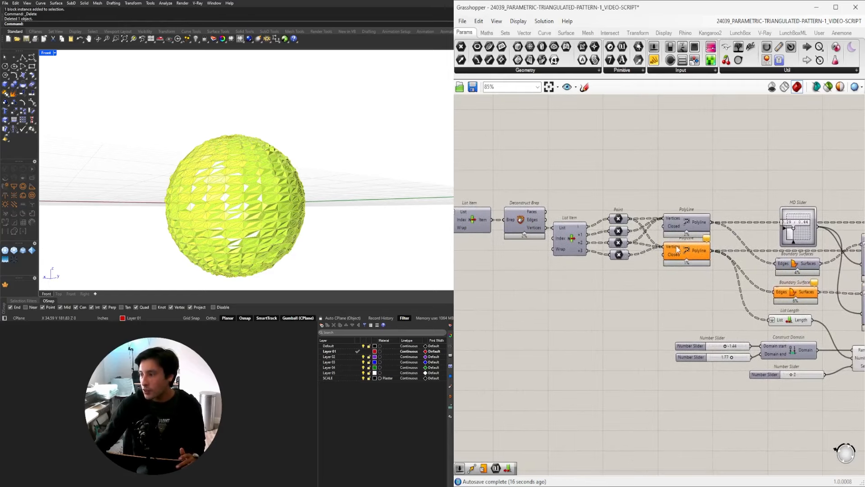
scroll(667, 295, "down", 1)
right_click_drag(674, 270, 506, 212)
scroll(602, 234, "up", 4)
scroll(602, 234, "down", 3)
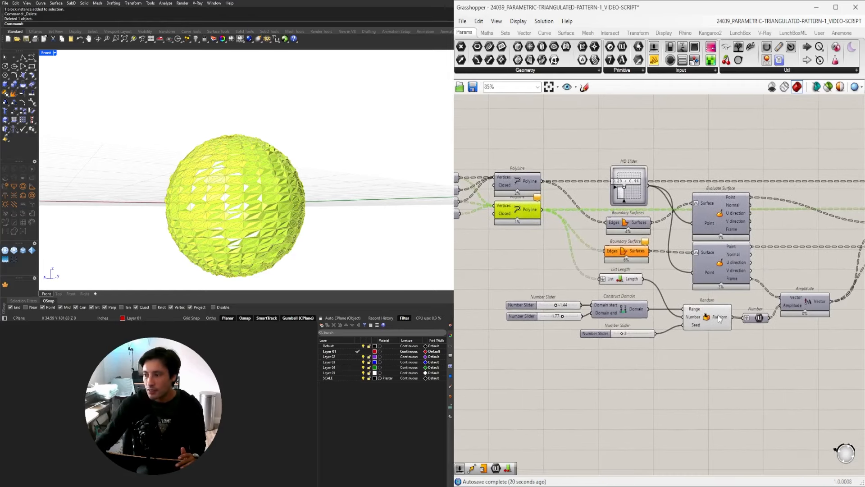
left_click(708, 317)
right_click_drag(278, 140, 299, 173)
right_click_drag(498, 234, 518, 228)
scroll(678, 239, "down", 2)
scroll(678, 239, "up", 3)
- Turn on the preview of the second Boundary Surfaces component and inspect the sphere's top opening
left_click(645, 250)
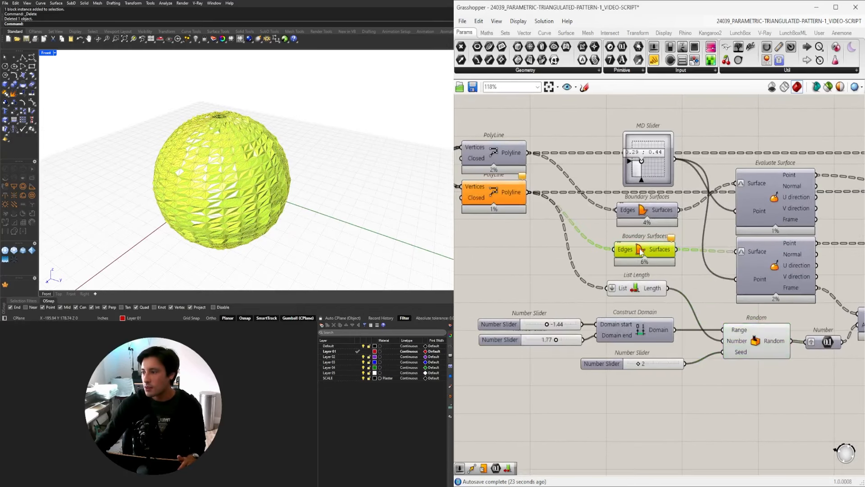
right_click(640, 249)
left_click(653, 266)
scroll(263, 104, "up", 6)
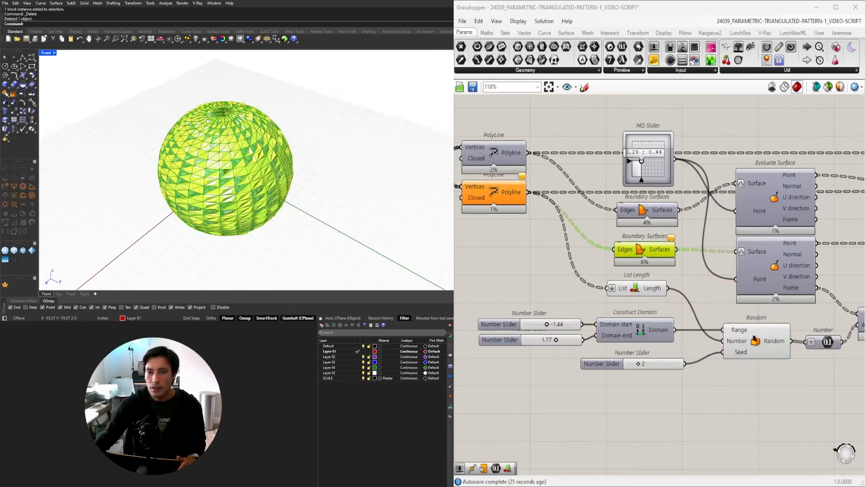
right_click_drag(263, 104, 289, 115)
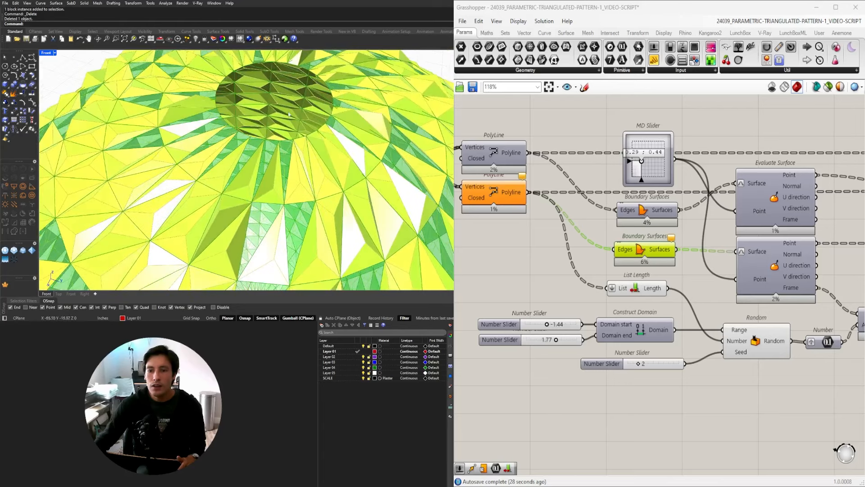
- Turn off the preview of the second Boundary Surfaces component and inspect the facets around the sphere's top
right_click_drag(642, 256, 641, 256)
right_click(640, 253)
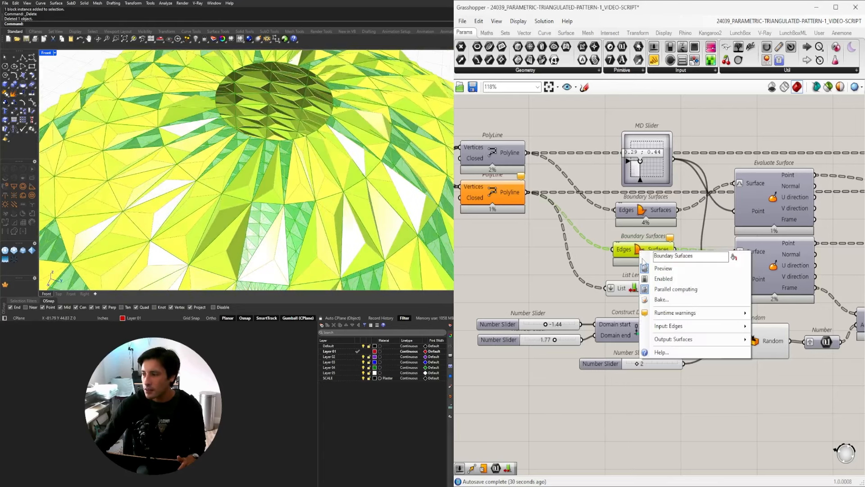
left_click(660, 267)
scroll(250, 138, "down", 5)
right_click_drag(249, 138, 311, 136)
scroll(247, 163, "up", 5)
scroll(239, 168, "down", 5)
- Set the Domain start slider of Construct Domain to 1.34
scroll(589, 338, "down", 2)
right_click_drag(589, 339, 673, 274)
scroll(672, 274, "up", 8)
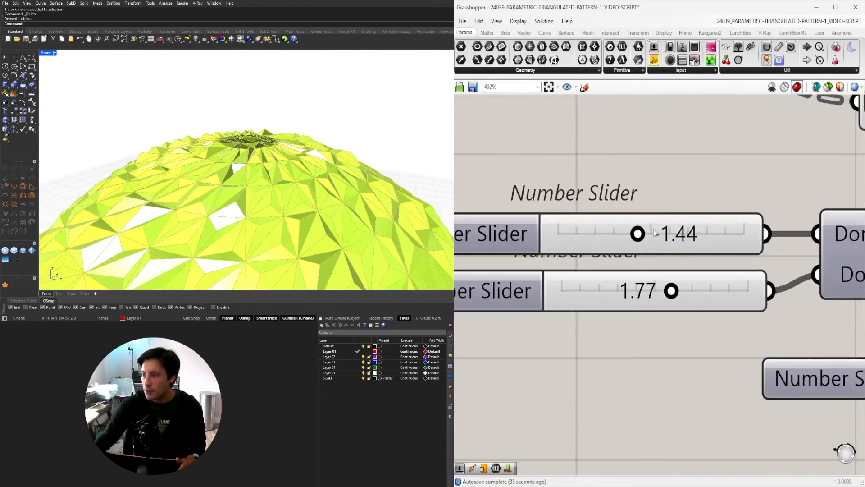
left_click_drag(663, 238, 668, 238)
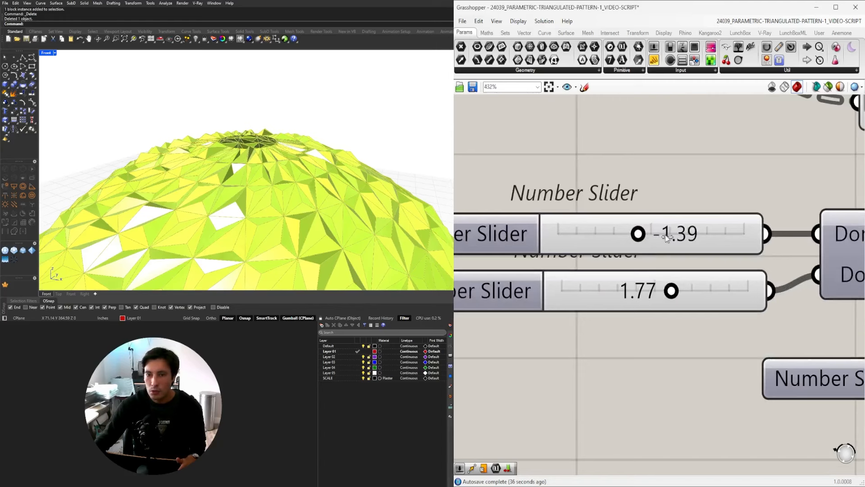
- Set the Domain end slider of Construct Domain to 0.5
double_click(670, 292)
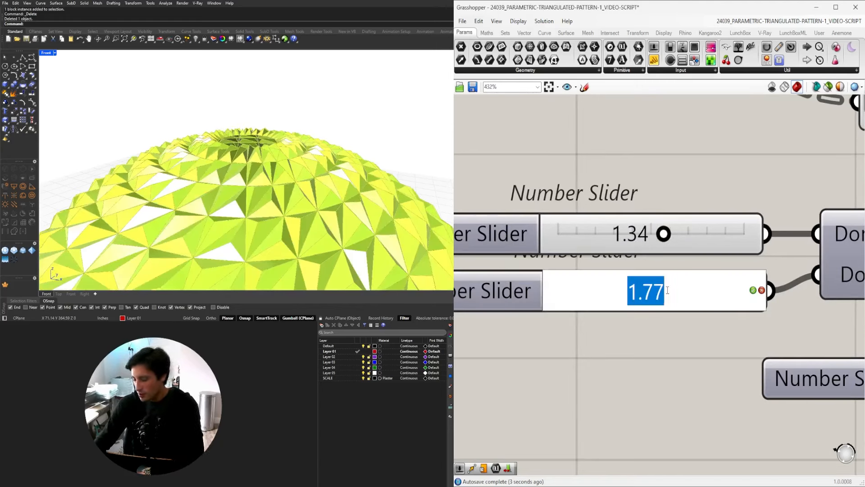
type(".5")
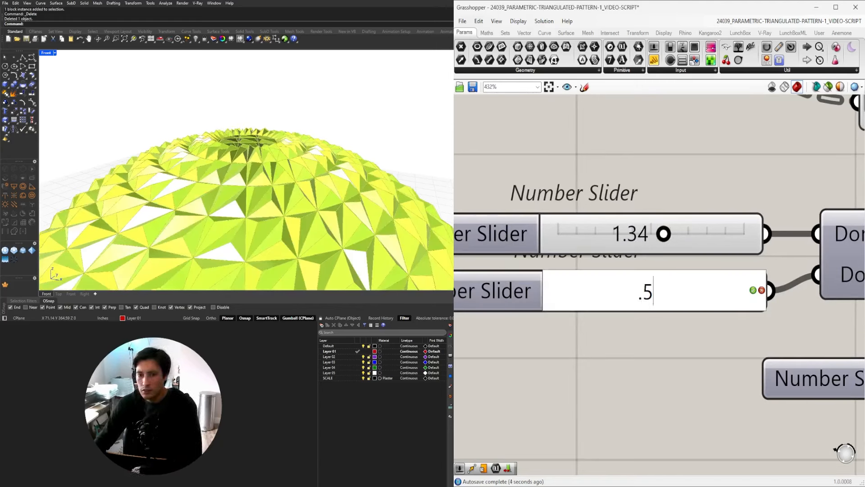
key("Return")
- Set the Domain start slider of Construct Domain to -0.5 and view the whole sphere
double_click(649, 240)
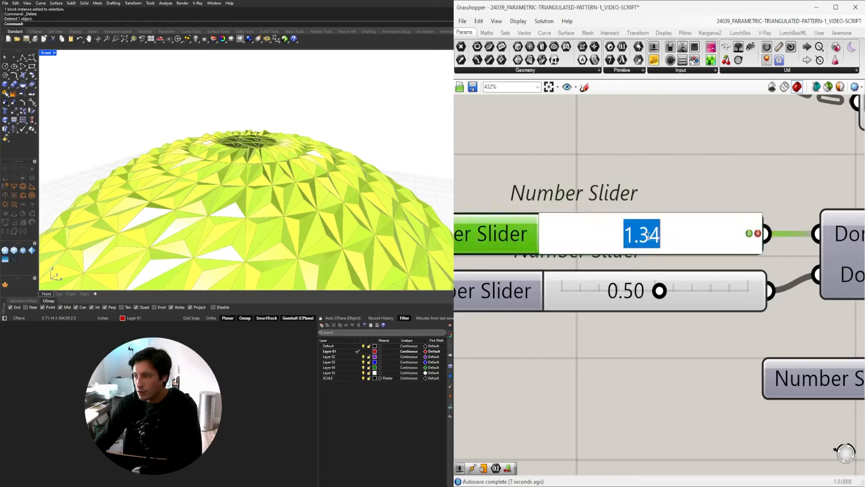
type("-0")
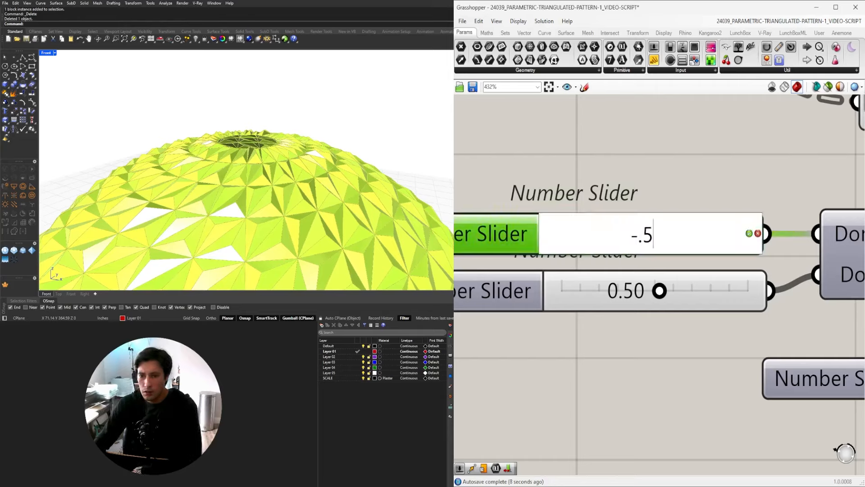
type(".5")
key("Return")
scroll(247, 155, "down", 3)
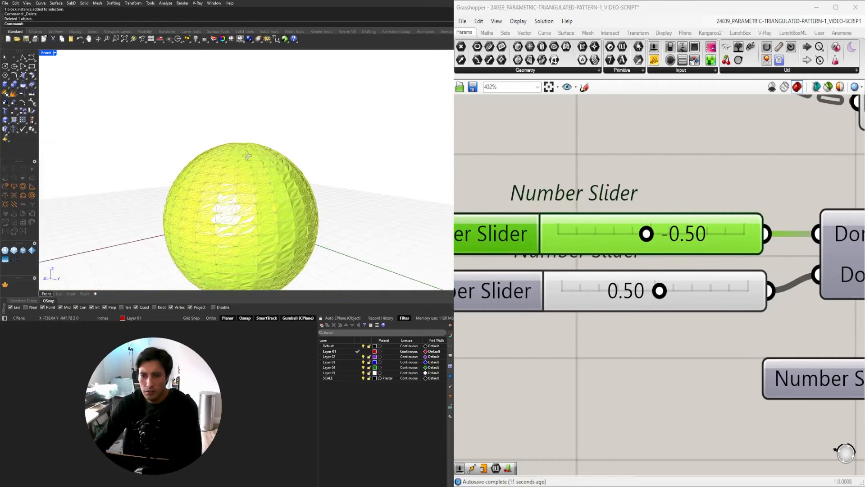
right_click_drag(247, 155, 387, 131)
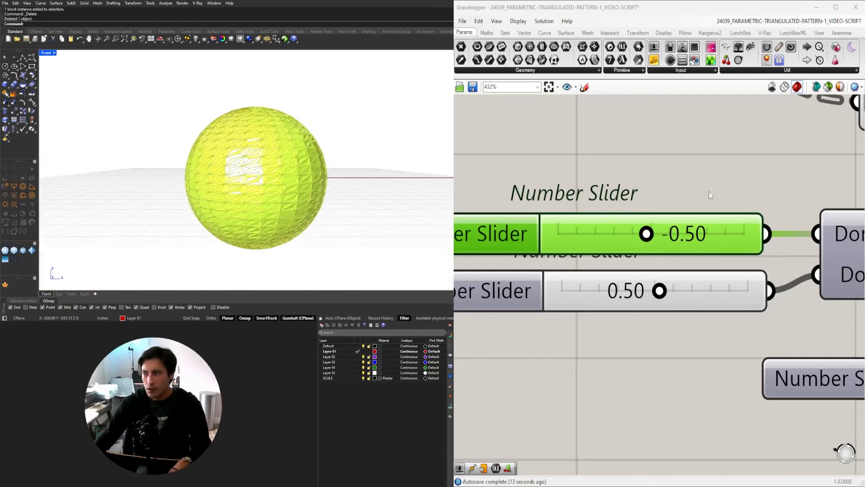
- Connect the Plane Surface output to the Relay and delete the Sphere component with its radius slider
scroll(709, 196, "down", 10)
scroll(750, 276, "up", 6)
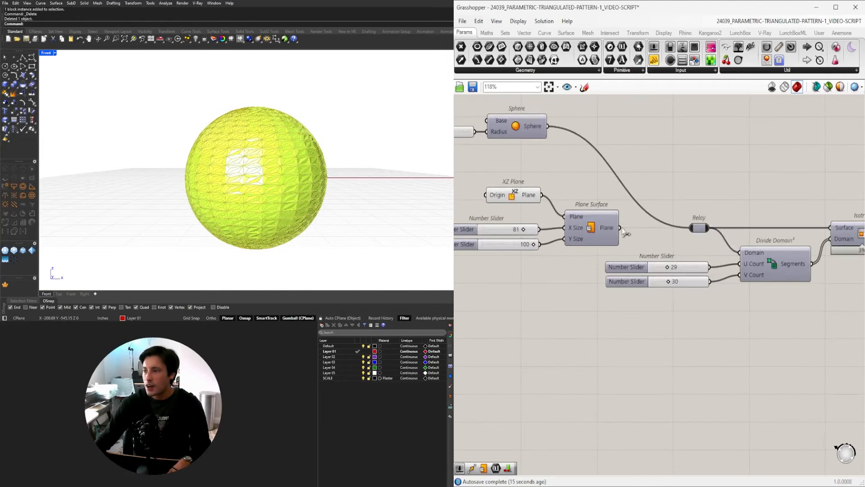
left_click_drag(663, 232, 690, 228)
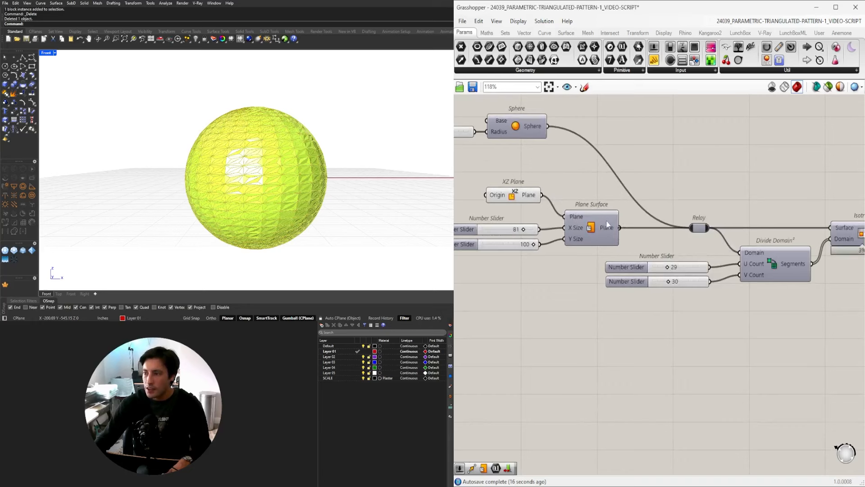
right_click_drag(529, 171, 573, 208)
left_click_drag(655, 176, 469, 147)
key("Delete")
- Set both the U Count and V Count sliders of Divide Domain² to 10 and view the panel at an angle
scroll(650, 220, "up", 5)
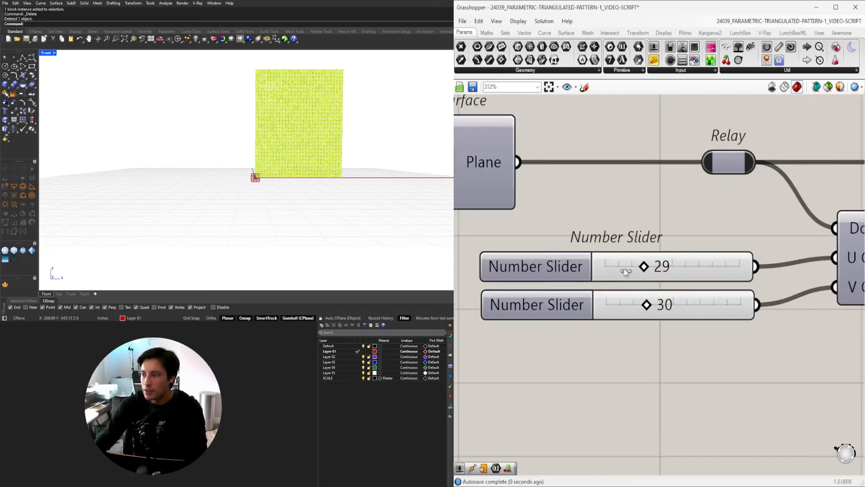
left_click(624, 271)
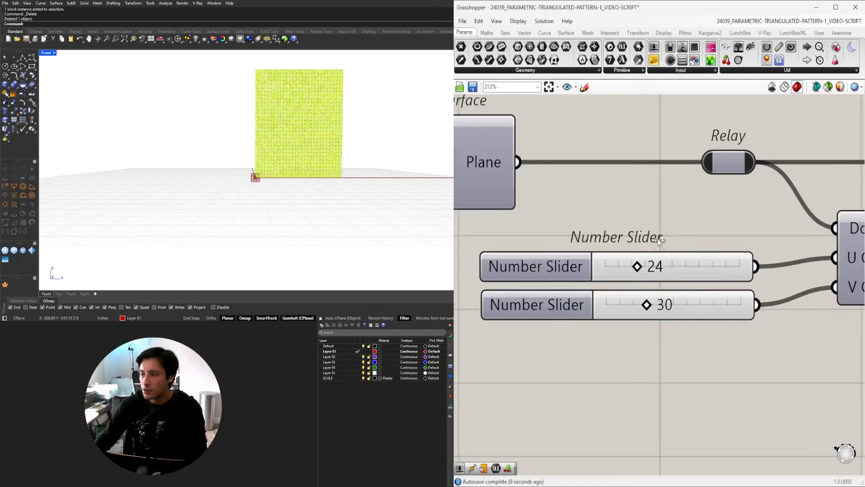
double_click(634, 271)
type("10")
key("Return")
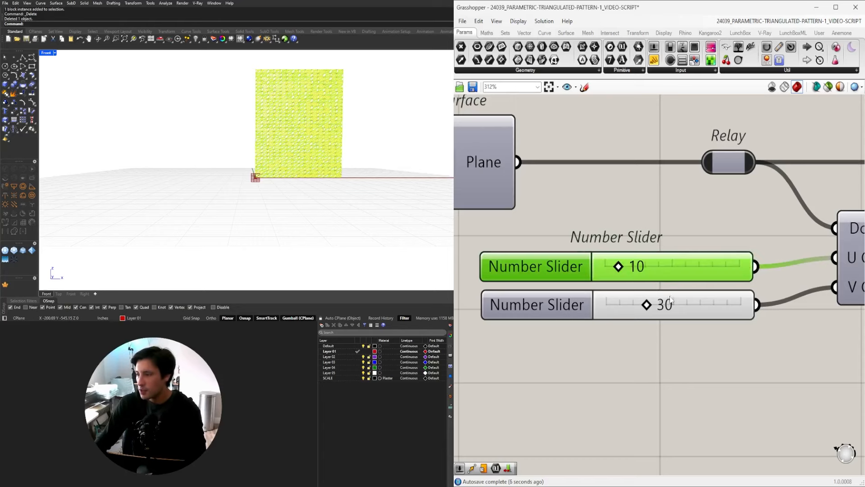
double_click(671, 304)
type("10")
key("Return")
right_click_drag(315, 148, 361, 154)
scroll(334, 149, "up", 4)
- Select the entire definition and move it closer to the canvas corner
scroll(585, 205, "down", 10)
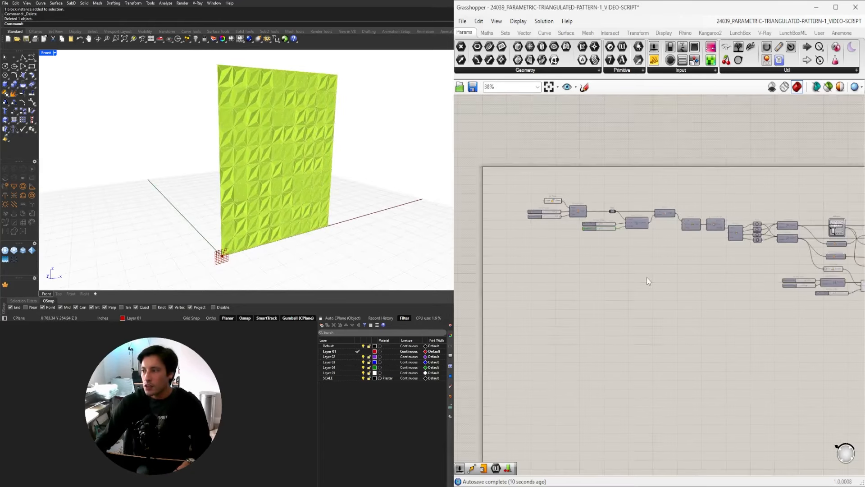
scroll(647, 277, "down", 4)
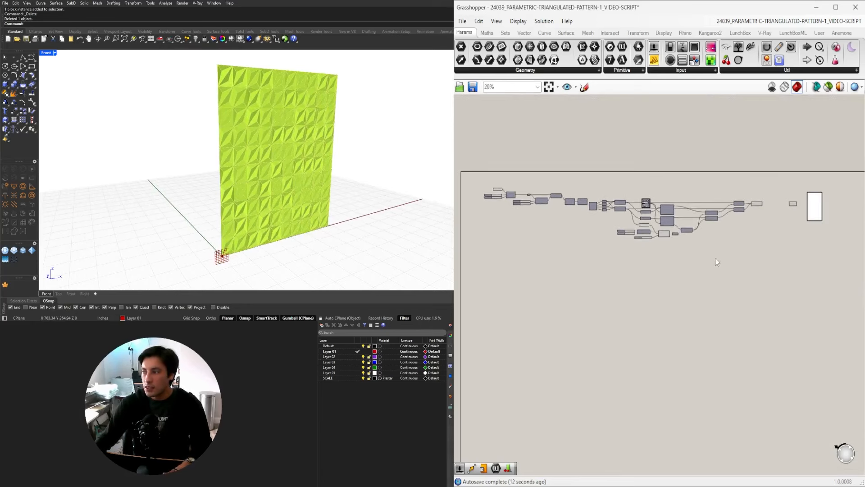
left_click_drag(850, 291, 480, 159)
scroll(519, 180, "up", 3)
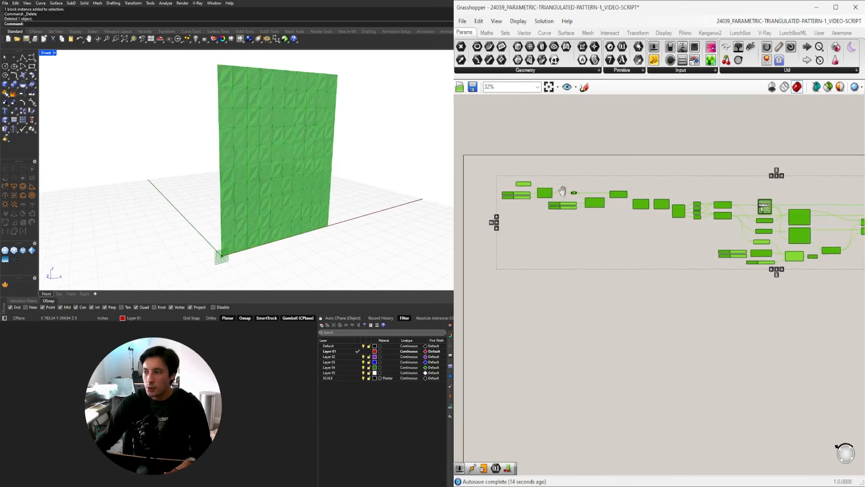
right_click_drag(562, 191, 590, 191)
left_click_drag(573, 193, 543, 184)
left_click(560, 145)
right_click_drag(627, 165, 570, 169)
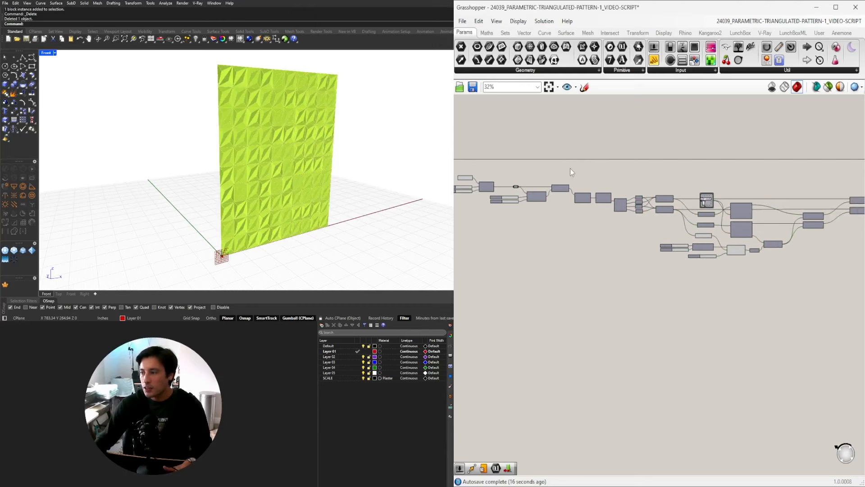
scroll(586, 155, "down", 2)
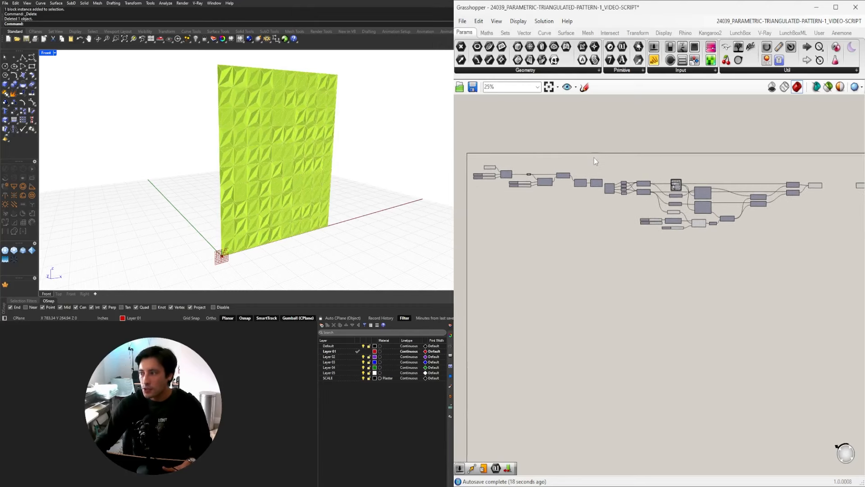
- Move the separate end component and its text panel closer to the rest of the definition
right_click_drag(863, 216, 807, 213)
left_click_drag(845, 220, 795, 152)
scroll(796, 186, "up", 2)
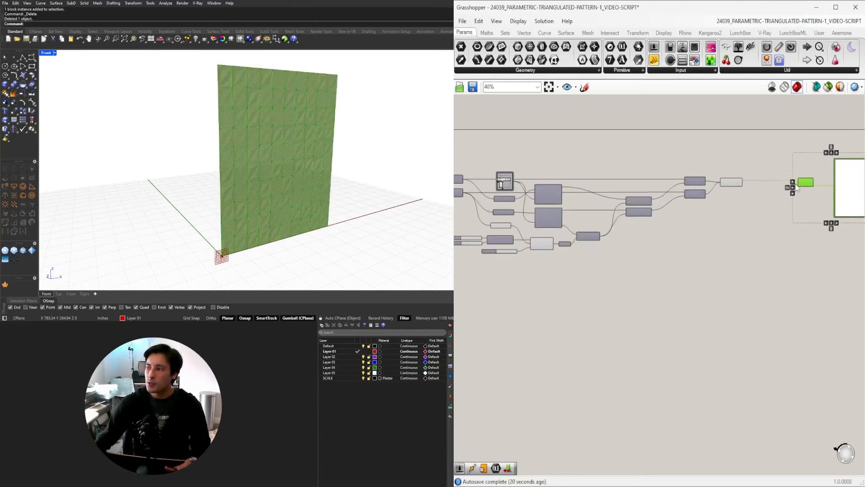
left_click_drag(803, 184, 758, 185)
left_click(721, 158)
right_click_drag(549, 164, 672, 179)
scroll(645, 160, "down", 1)
scroll(631, 154, "down", 1)
scroll(677, 175, "down", 1)
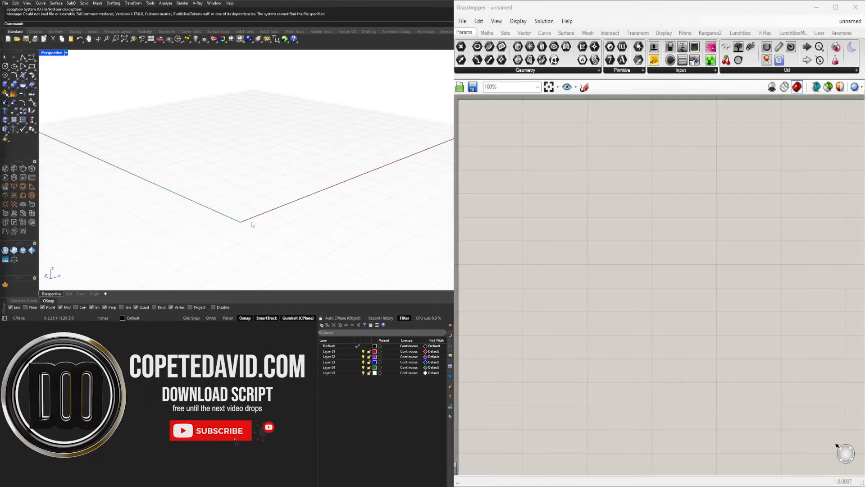
double_click(534, 239)
type("pl")
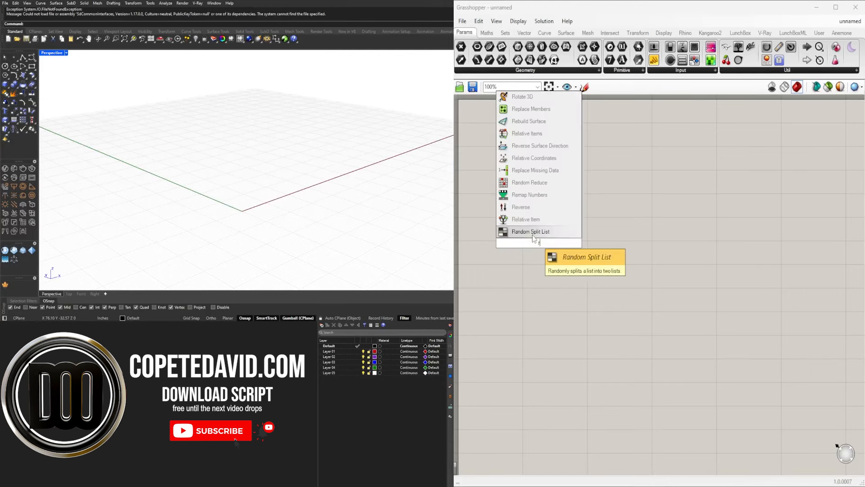
key("BackSpace")
key("BackSpace")
type("plane")
key("Return")
left_click_drag(547, 243, 704, 246)
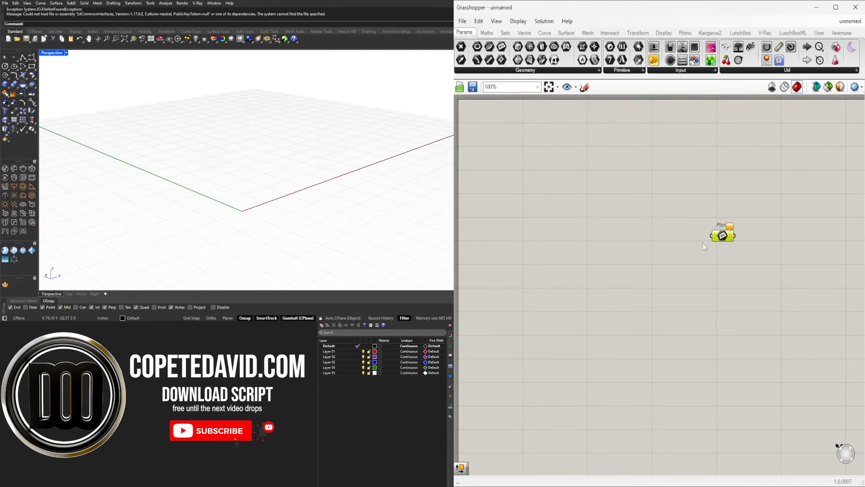
- Add a Plane Surface component to the empty canvas and move it into open space
double_click(625, 237)
type("plane")
left_click(628, 214)
left_click_drag(636, 242, 713, 237)
- Add an XY Plane component and connect it to the Plane input of Plane Surface
double_click(591, 240)
type("xy")
left_click(608, 229)
left_click_drag(615, 241, 677, 225)
mouse_move(690, 230)
left_mouse_down()
mouse_move(656, 248)
mouse_move(686, 245)
left_mouse_up()
- Replace the XY Plane with an XZ Plane component wired to the Plane input of Plane Surface
double_click(605, 258)
type("xz")
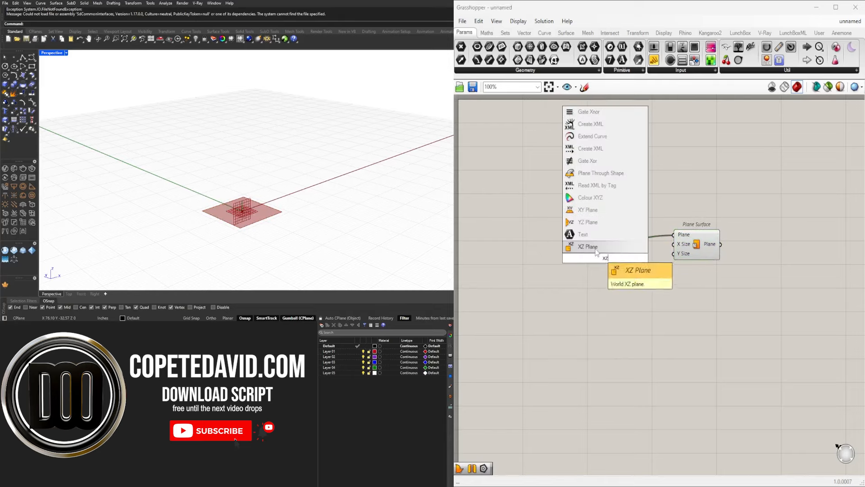
left_click(606, 268)
left_click_drag(630, 257, 603, 237)
left_click(592, 241)
key("Delete")
left_click_drag(710, 250, 699, 270)
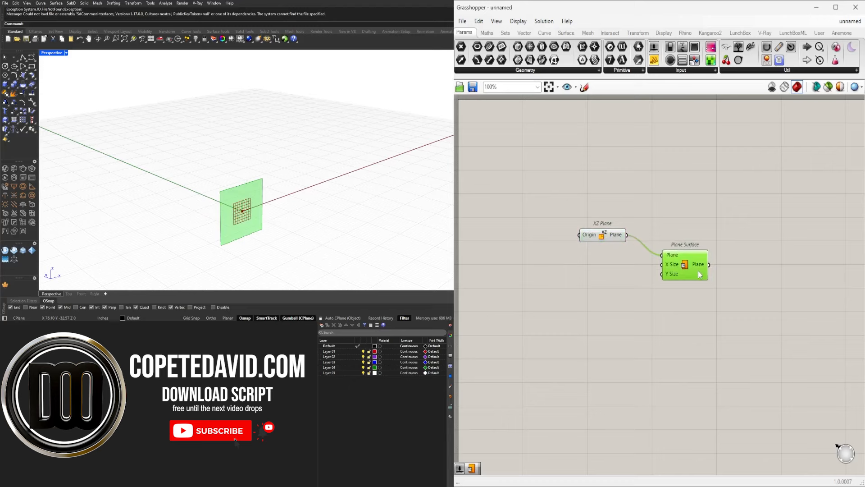
- Add a number slider of 60 and connect it to both the X Size and Y Size of Plane Surface
double_click(595, 288)
left_click(597, 273)
scroll(597, 271, "up", 3)
left_click_drag(653, 297, 704, 261)
left_click(734, 271)
scroll(292, 178, "down", 4)
scroll(278, 136, "up", 3)
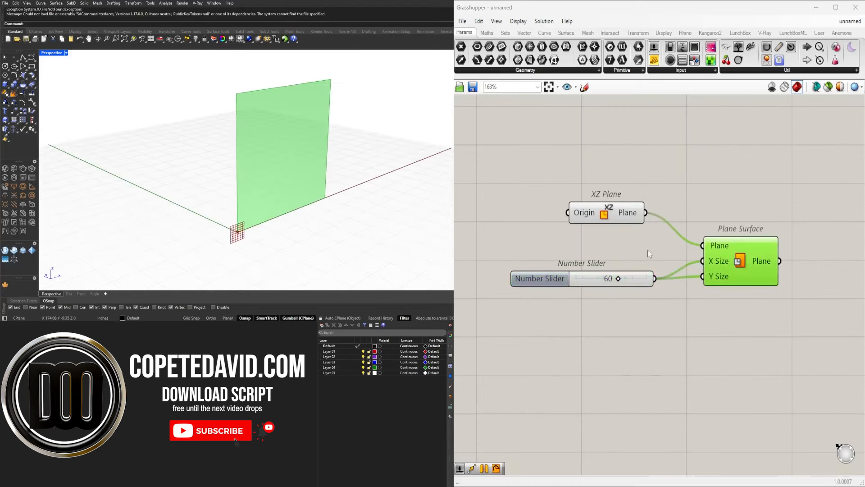
right_click_drag(648, 250, 631, 278)
left_click_drag(723, 297, 736, 296)
scroll(742, 198, "down", 2)
right_click_drag(742, 199, 618, 220)
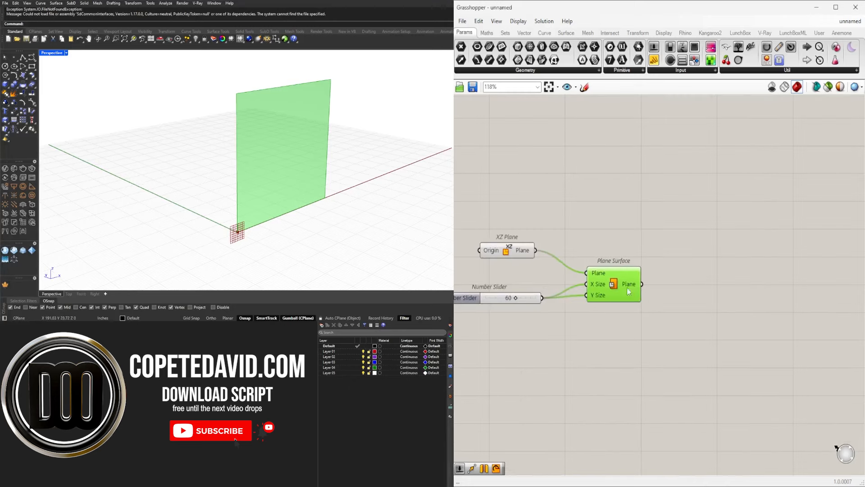
left_click_drag(626, 288, 644, 287)
- Add an Isotrim component and place it beyond Plane Surface, leaving space between the two
double_click(698, 293)
type("isotrim")
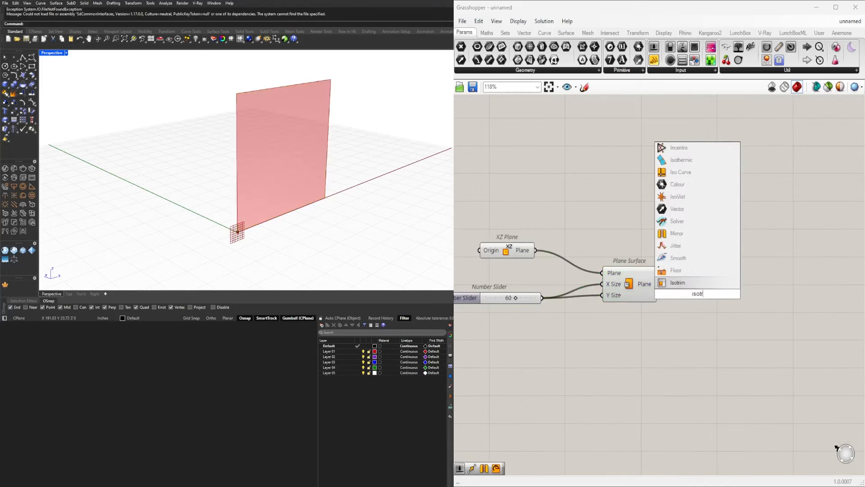
key("Return")
scroll(684, 294, "down", 2)
mouse_move(684, 296)
right_mouse_down()
mouse_move(708, 289)
mouse_move(675, 289)
right_mouse_up()
left_click_drag(630, 281, 608, 281)
left_click_drag(543, 254, 548, 270)
left_click_drag(696, 276, 791, 277)
- Add Divide Domain², feed it and Isotrim's Surface input from Plane Surface, and connect its Segments to Isotrim's Domain
double_click(693, 299)
type("div")
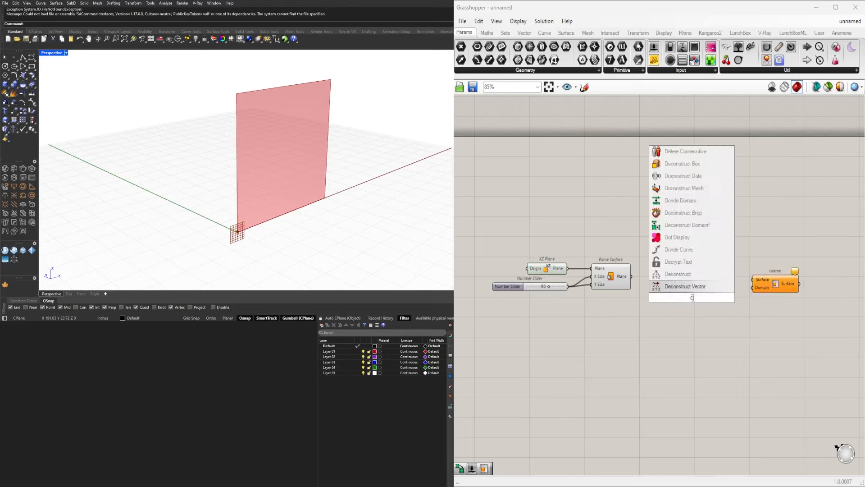
left_click(681, 225)
scroll(657, 264, "up", 2)
left_click_drag(621, 280, 784, 284)
left_click_drag(741, 322, 771, 292)
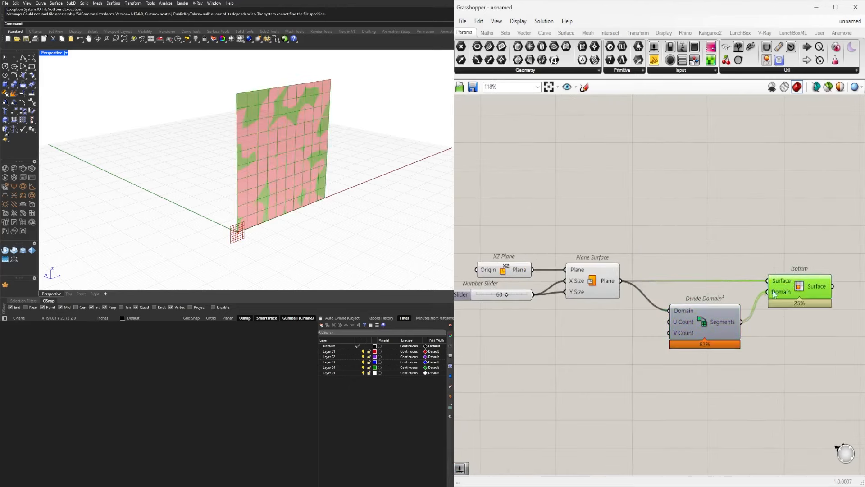
- Create number sliders ranging 2 to 30 with value 15 for the U Count and V Count of Divide Domain²
double_click(579, 359)
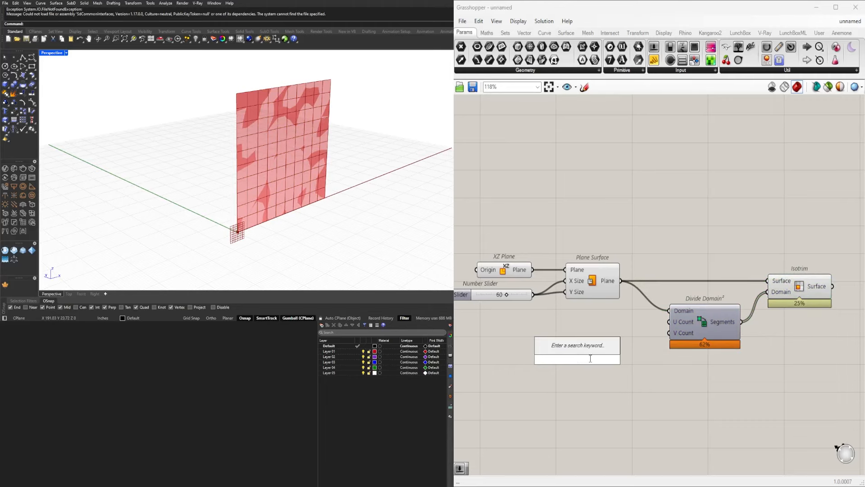
type("2<15<")
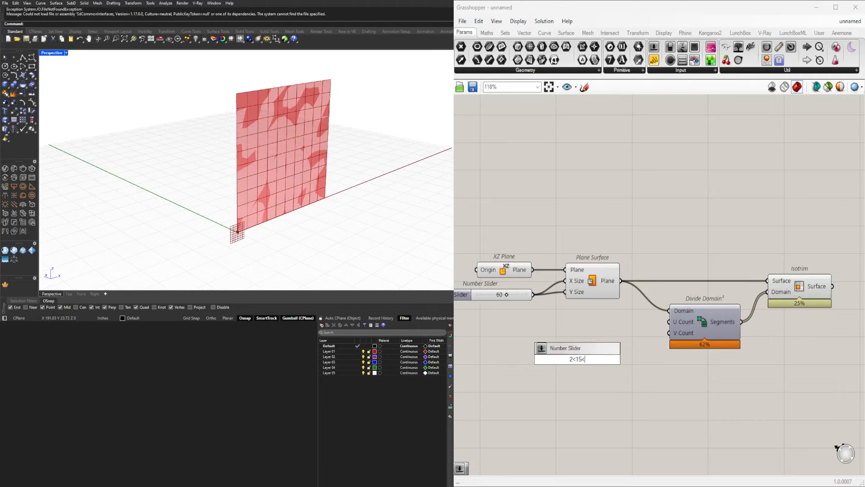
type("30")
key("Return")
scroll(628, 364, "up", 3)
left_click_drag(508, 361, 526, 301)
left_click_drag(650, 296, 694, 296)
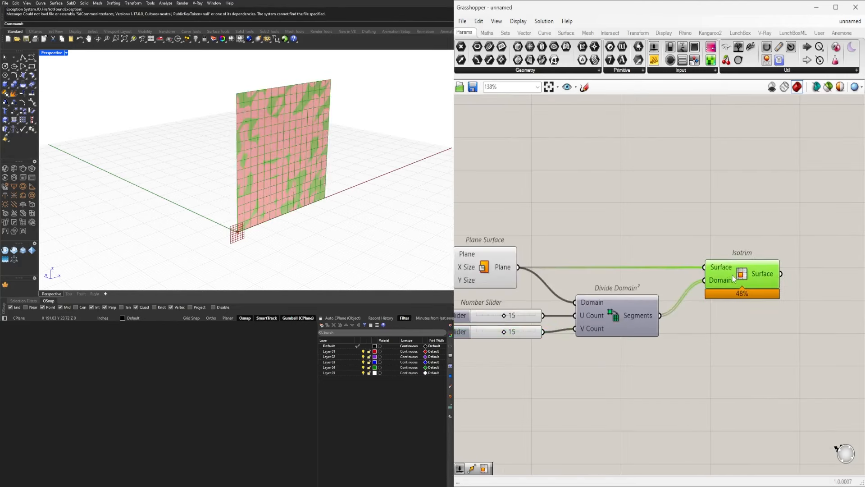
- Reposition Divide Domain² together with its two sliders and select Isotrim
scroll(703, 288, "down", 2)
left_click_drag(657, 360, 580, 311)
left_click_drag(629, 316, 621, 317)
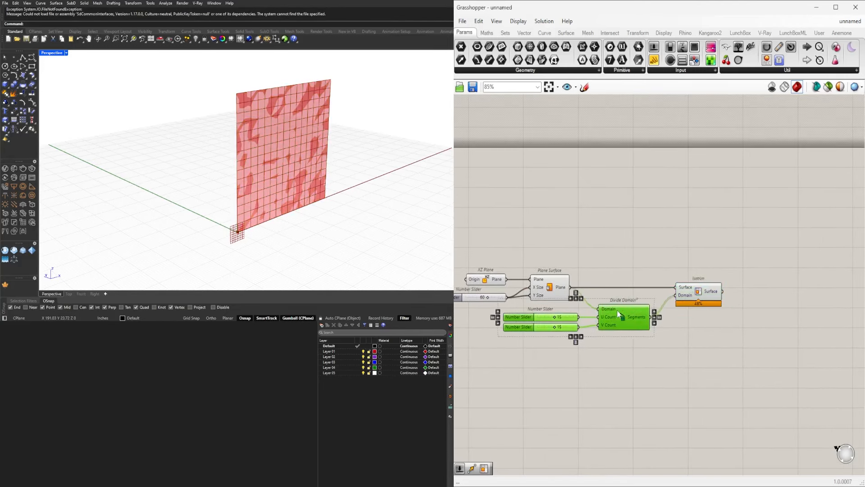
left_click(699, 291)
- Set the U Count and V Count sliders of the new grid to 10 each
scroll(707, 296, "up", 2)
scroll(513, 335, "up", 6)
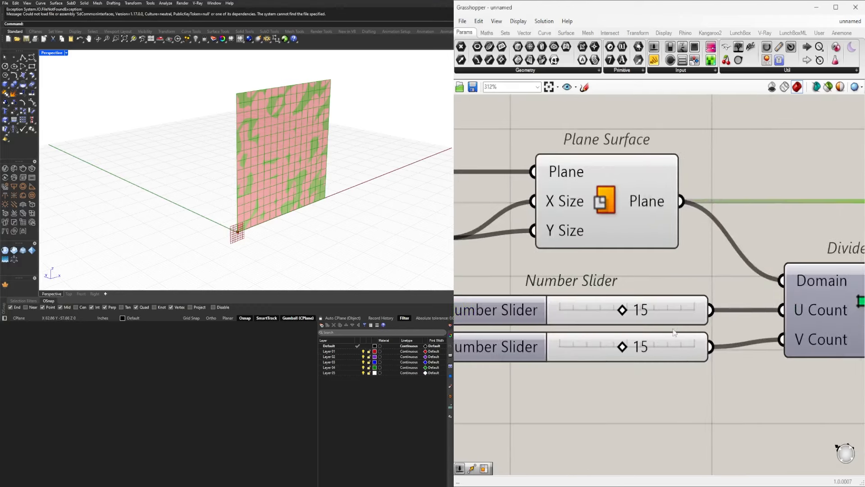
double_click(632, 309)
type("10")
key("Return")
double_click(636, 346)
type("10")
key("Return")
- Turn off the preview of Plane Surface and select the Isotrim component to show its grid
scroll(661, 320, "down", 3)
right_click(565, 246)
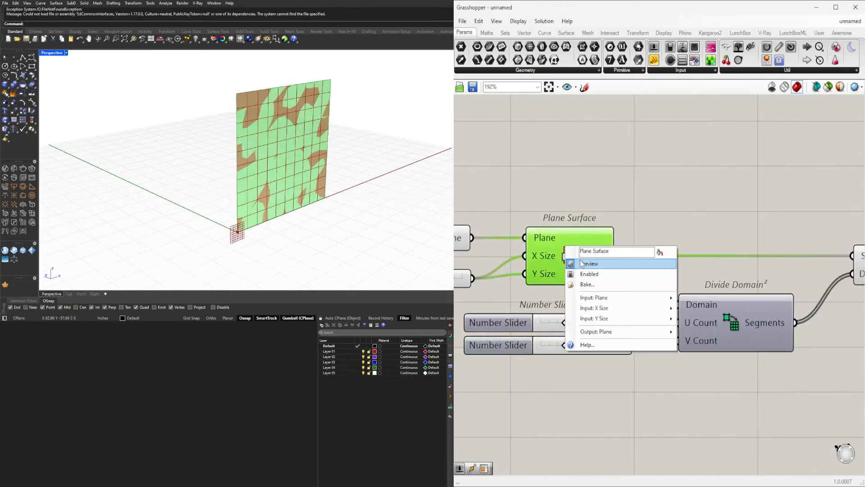
left_click(586, 262)
scroll(649, 283, "down", 2)
right_click_drag(812, 288, 662, 286)
left_click_drag(690, 279, 704, 279)
left_click(704, 298)
left_click(701, 280)
right_click_drag(861, 277, 807, 279)
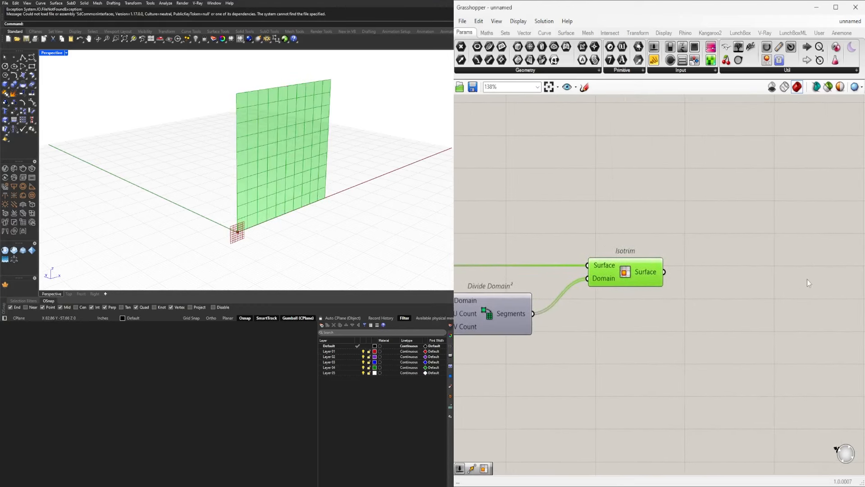
double_click(807, 279)
type("dec")
left_click(761, 204)
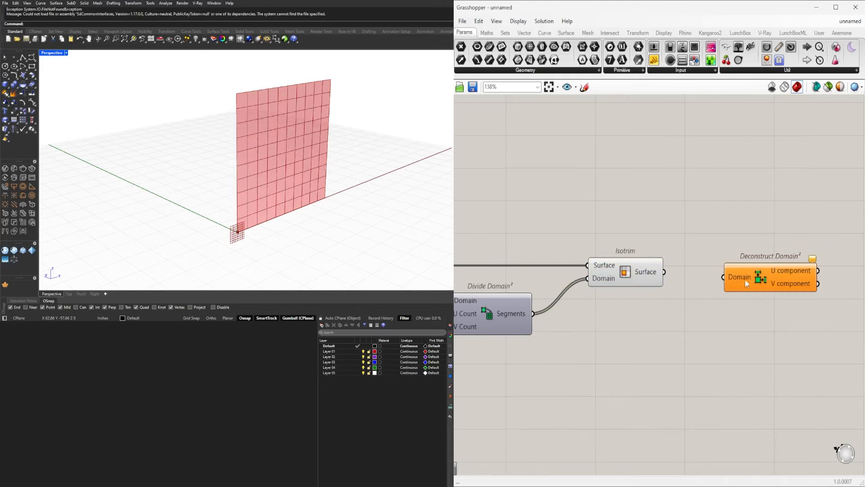
- Add a Deconstruct Brep component and connect Isotrim's Surface output to its Brep input
double_click(753, 278)
left_click(725, 204)
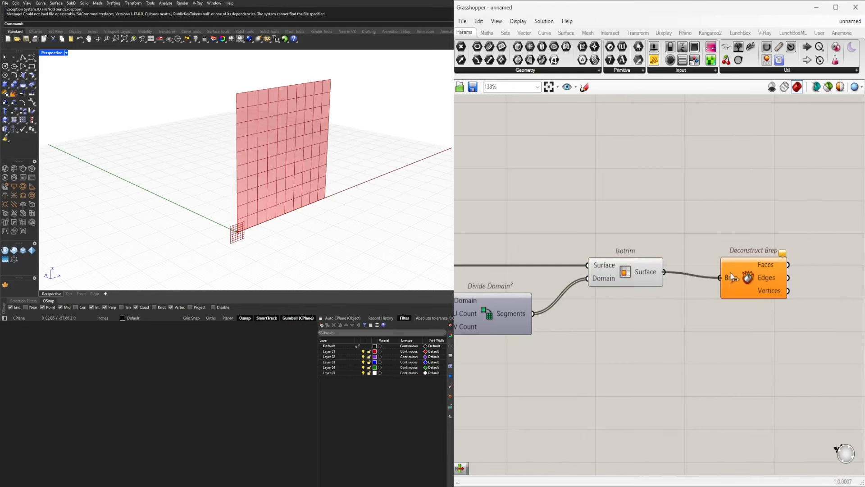
left_click_drag(731, 274, 736, 277)
left_click_drag(750, 269, 724, 313)
right_click_drag(725, 312, 614, 315)
scroll(615, 316, "up", 2)
left_click_drag(620, 333, 637, 315)
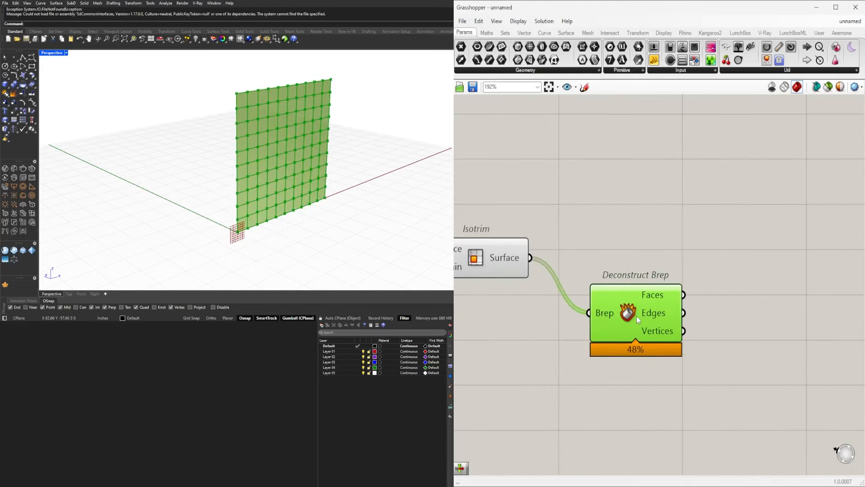
- Add a List Item component and connect Isotrim's Surface output to its List input
right_click(637, 318)
right_click_drag(694, 323, 650, 333)
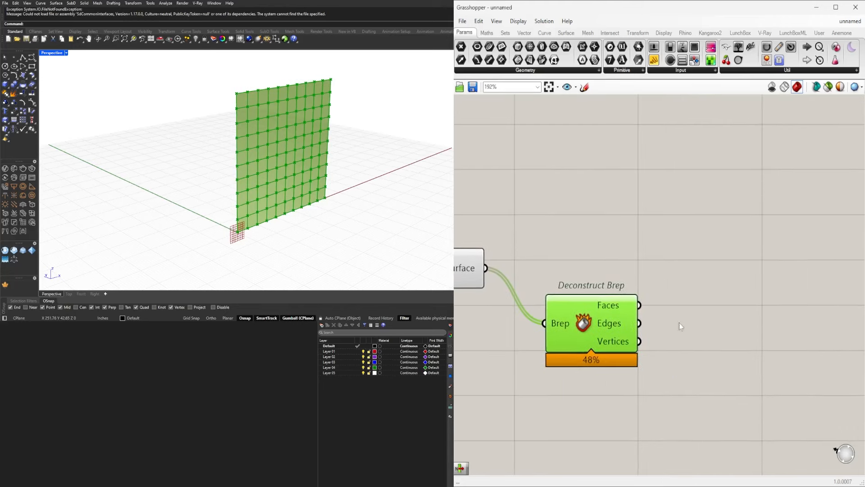
left_click(713, 320)
double_click(713, 320)
type("item")
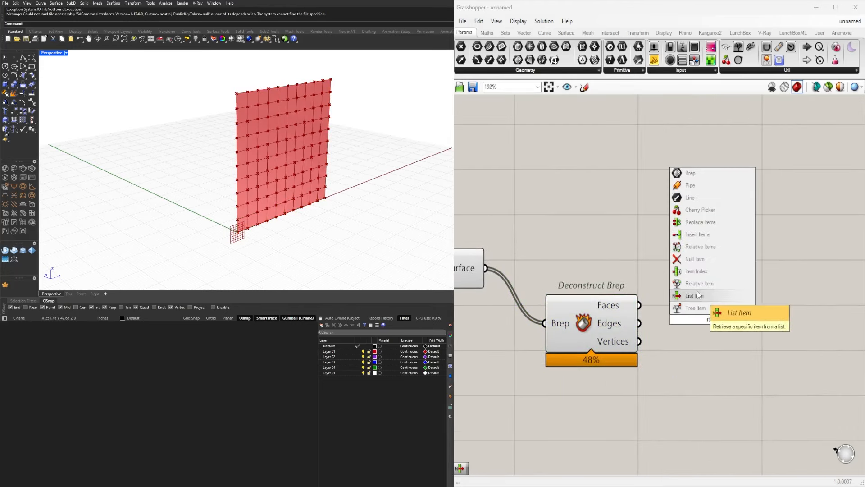
left_click(714, 296)
scroll(654, 291, "down", 2)
left_click_drag(666, 298, 667, 299)
left_click_drag(690, 303, 679, 278)
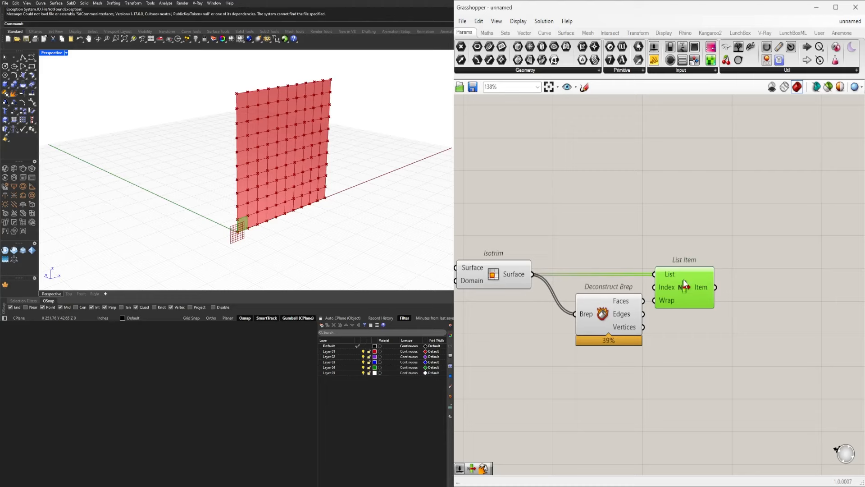
- Place Deconstruct Brep after List Item and feed List Item's output into its Brep input
left_click_drag(602, 311, 779, 300)
left_click_drag(716, 287, 751, 303)
left_click_drag(772, 304, 754, 287)
scroll(754, 288, "up", 2)
double_click(676, 311)
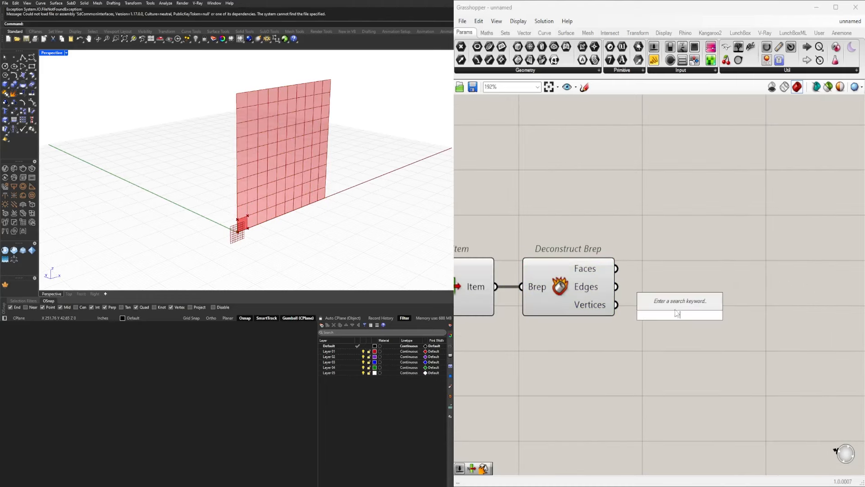
type("point")
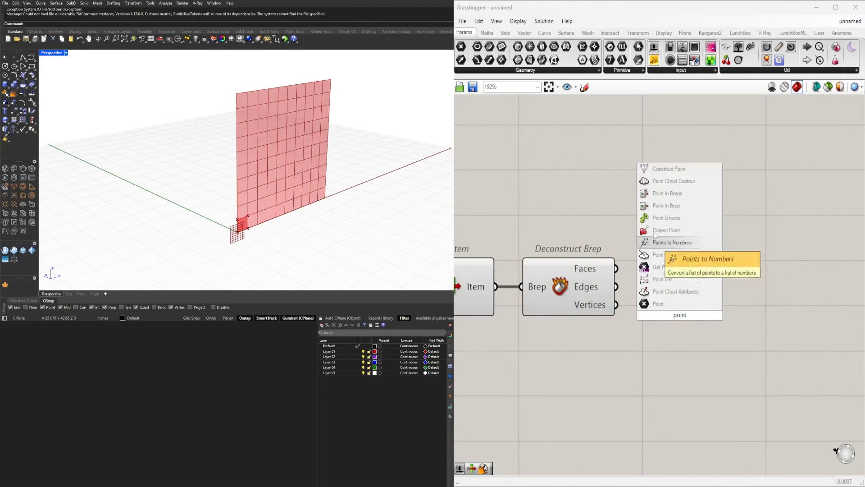
left_click(675, 169)
left_click_drag(616, 304, 621, 297)
left_click_drag(690, 311, 684, 387)
right_click_drag(781, 347, 682, 339)
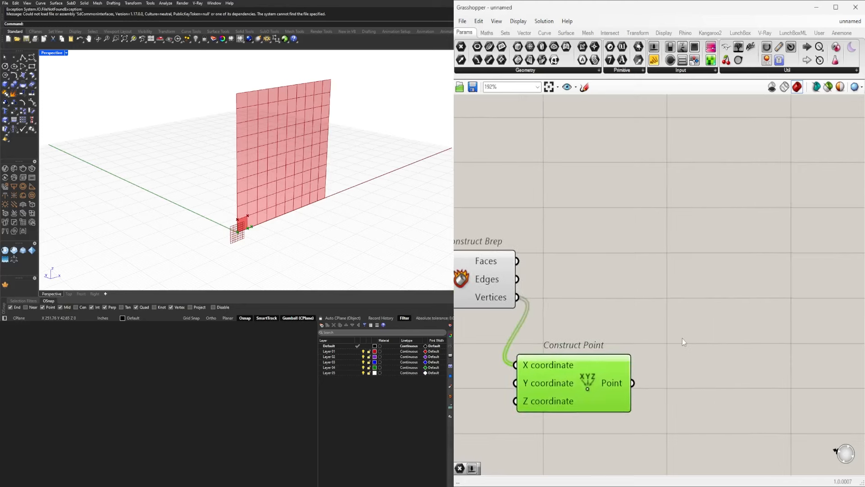
- Add a Point List component, connect Deconstruct Brep's Vertices to its Points input, and set its Size to 1
double_click(682, 339)
type("point")
left_click(671, 301)
left_click_drag(518, 297, 707, 315)
right_click(704, 319)
left_click(822, 414)
type("1.")
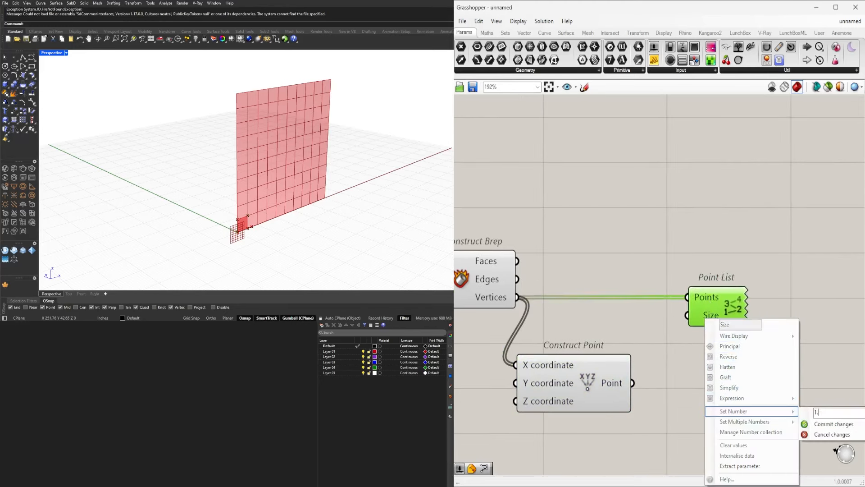
key("Return")
- Delete the Construct Point component and shift Point List further from Deconstruct Brep
left_click_drag(611, 382, 644, 377)
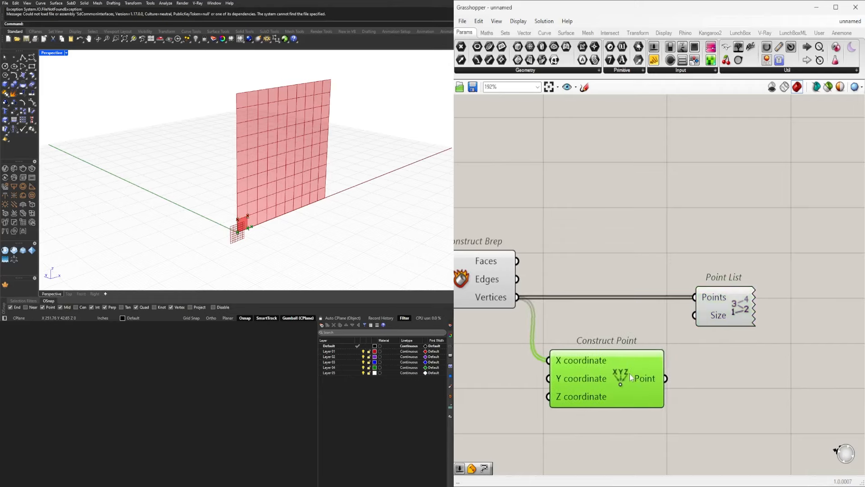
key("Delete")
left_click_drag(715, 314, 749, 318)
- Add a second List Item component and connect Deconstruct Brep's Vertices output to its List input
right_click_drag(582, 329, 581, 298)
double_click(577, 330)
type("item")
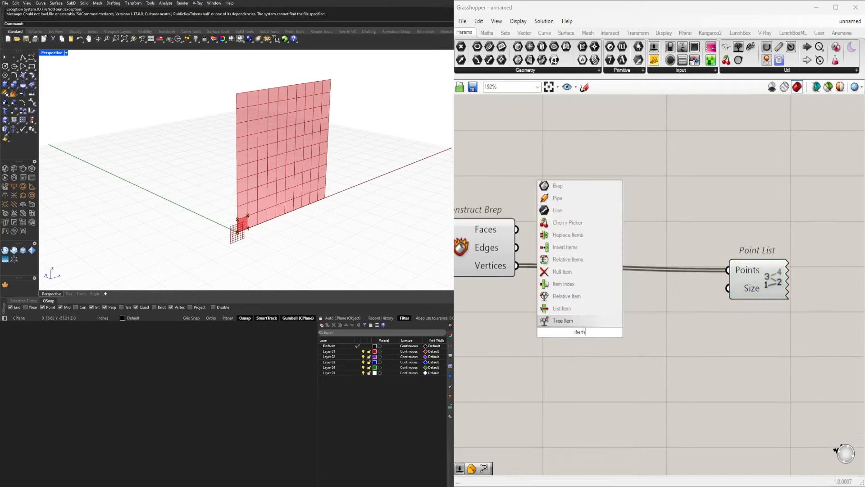
left_click(573, 321)
left_click_drag(517, 266, 539, 312)
- Add three extra outputs, +1, +2 and +3, to the vertex List Item component
right_click_drag(575, 338, 662, 330)
scroll(662, 330, "up", 1)
left_click(663, 332)
scroll(685, 341, "up", 6)
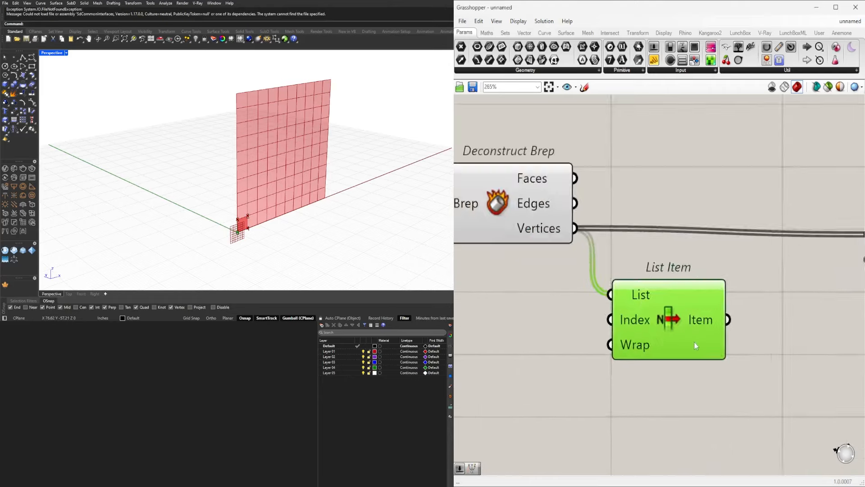
left_click(666, 377)
left_click(666, 376)
left_click(666, 377)
scroll(680, 366, "down", 7)
- Nudge Point List and add a PolyLine component after the vertex List Item
left_click(752, 371)
right_click_drag(757, 371, 681, 335)
left_click_drag(728, 240, 736, 235)
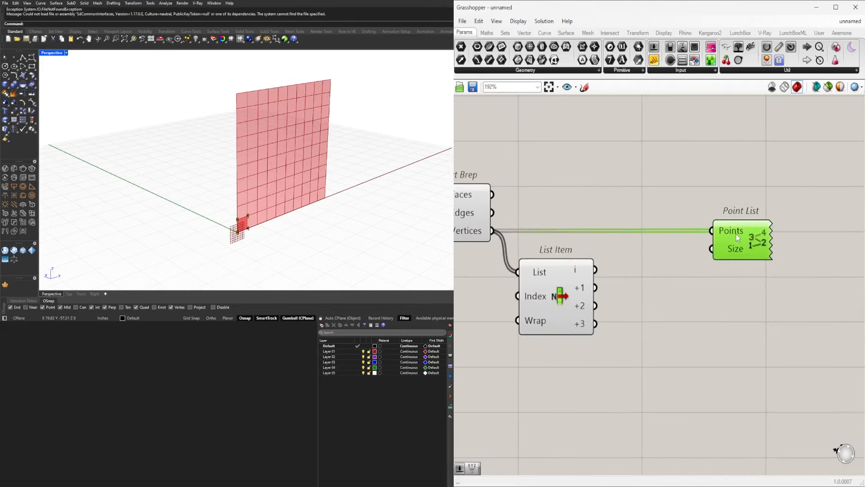
double_click(622, 294)
type("poly")
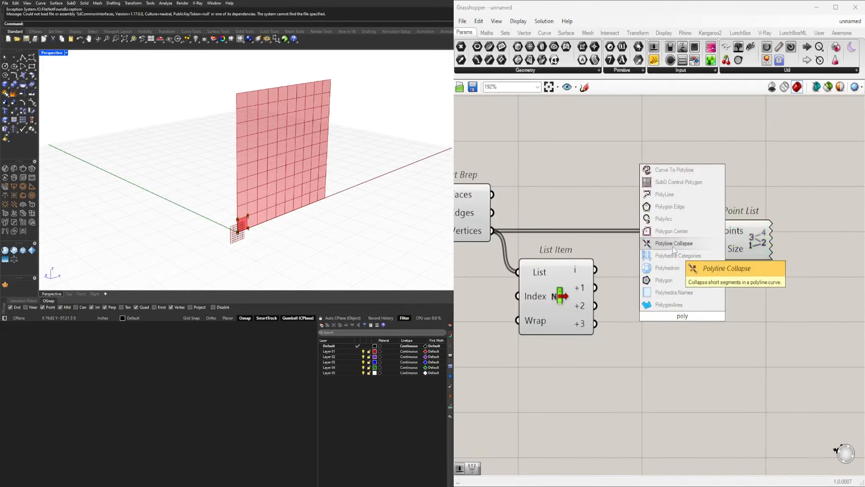
left_click(673, 195)
- Connect the i, +2 and +3 outputs of the vertex List Item to PolyLine's Vertices input
scroll(634, 293, "up", 2)
scroll(229, 231, "up", 4)
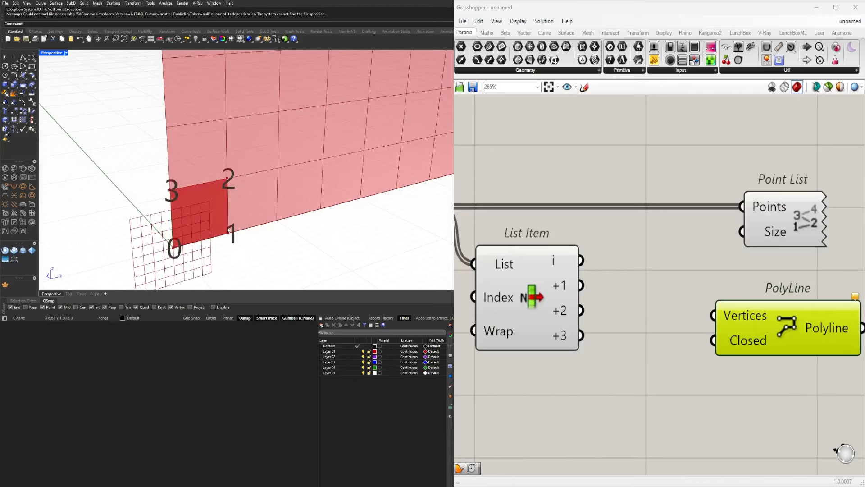
scroll(457, 266, "down", 2)
left_click_drag(542, 262, 638, 302)
left_click_drag(647, 307, 628, 303)
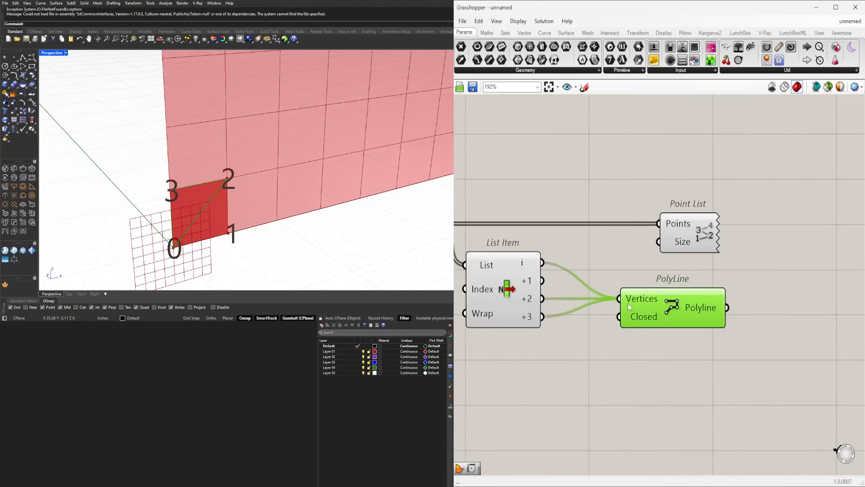
- Set PolyLine's Closed input to True
right_click(636, 319)
mouse_move(721, 424)
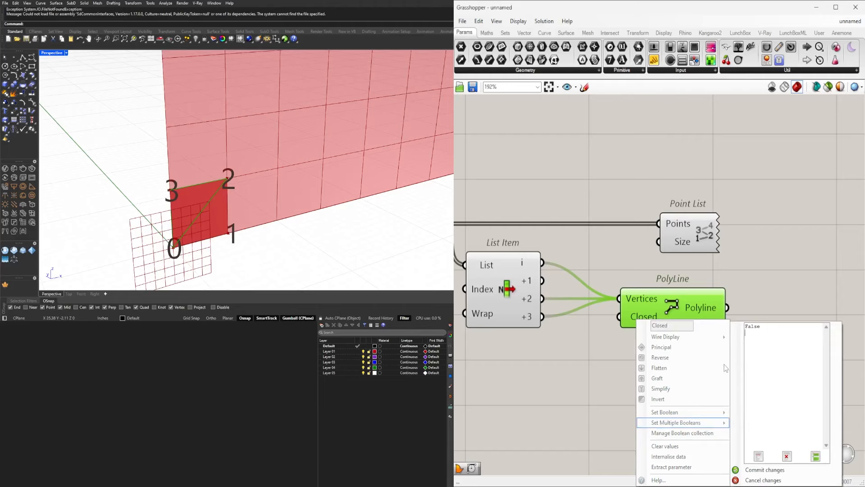
left_click(744, 311)
right_click(638, 312)
mouse_move(671, 405)
left_click(753, 415)
left_click(684, 311)
- Duplicate the PolyLine component, feed the copy's Vertices from List Item outputs i, +1 and +2, and stack both PolyLines
scroll(683, 311, "down", 1)
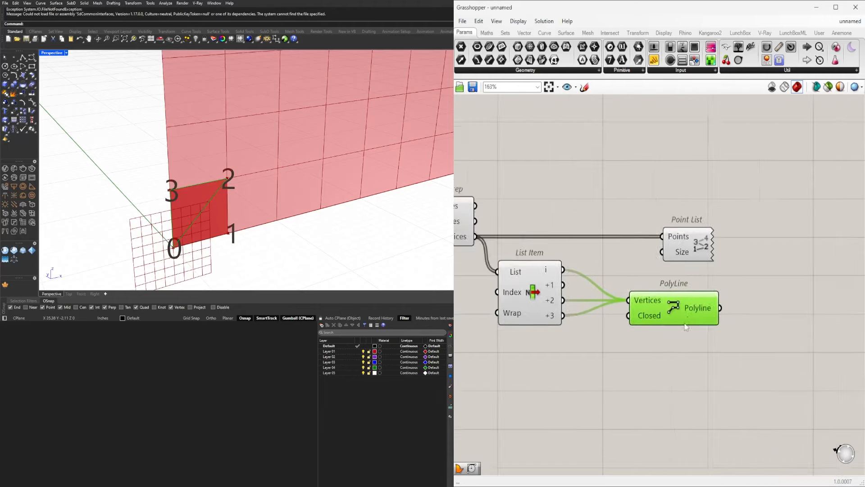
right_click_drag(684, 323, 631, 328)
left_click_drag(621, 310, 697, 320)
key("alt")
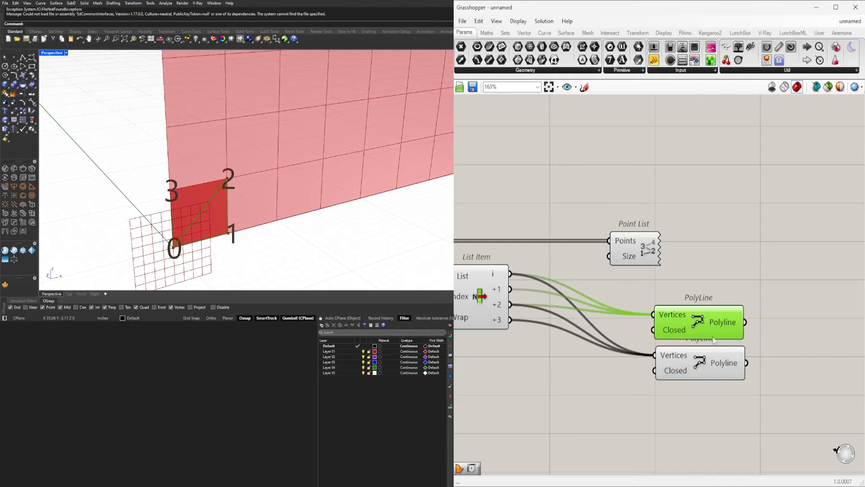
left_click_drag(756, 400, 717, 322)
left_click_drag(716, 322, 723, 301)
left_click(689, 270)
- Move Point List beside Deconstruct Brep and tidy the spacing of the vertex List Item and the two PolyLines
right_click_drag(631, 258, 738, 263)
left_click_drag(739, 263, 594, 253)
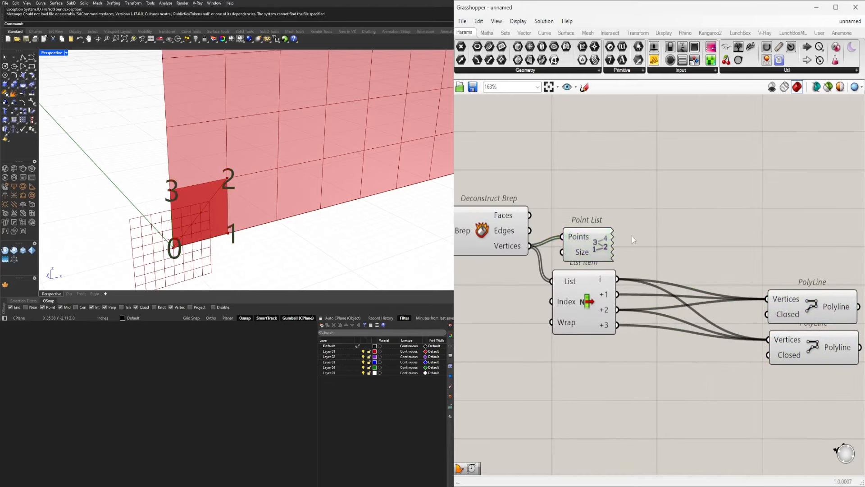
right_click_drag(632, 240, 646, 246)
left_click_drag(797, 412, 632, 257)
left_click(671, 259)
scroll(631, 257, "up", 1)
scroll(683, 191, "down", 3)
right_click_drag(683, 191, 618, 216)
left_click_drag(807, 363, 700, 283)
left_click(818, 288)
- Add a Boundary Surfaces component, connect both Polyline outputs to its Edges input, and place it close to the PolyLines
right_click_drag(820, 290, 776, 293)
type("bound")
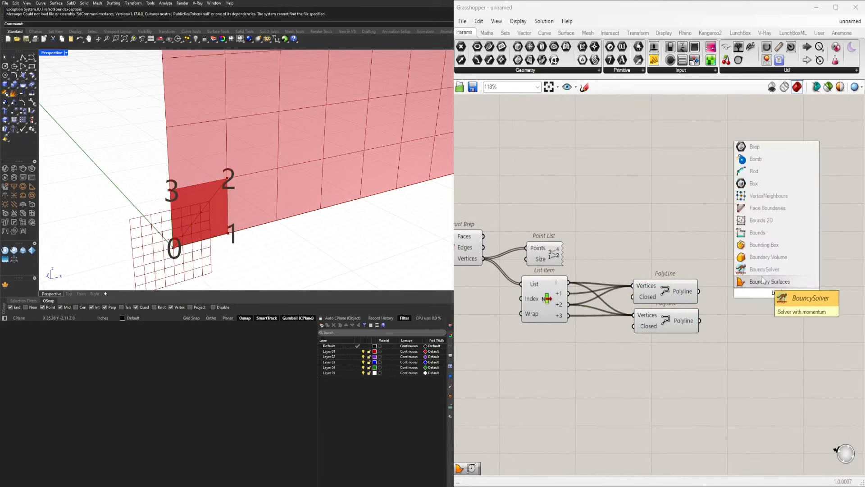
left_click(763, 281)
left_click_drag(699, 291, 748, 292)
left_click_drag(699, 320, 748, 292, "shift")
left_click_drag(775, 292, 672, 293)
left_click_drag(669, 292, 649, 293)
- Turn off the preview of the vertex List Item, both PolyLines and Deconstruct Brep
right_click_drag(665, 336, 830, 332)
left_click_drag(832, 335, 715, 286)
middle_click(698, 278)
left_click(739, 265)
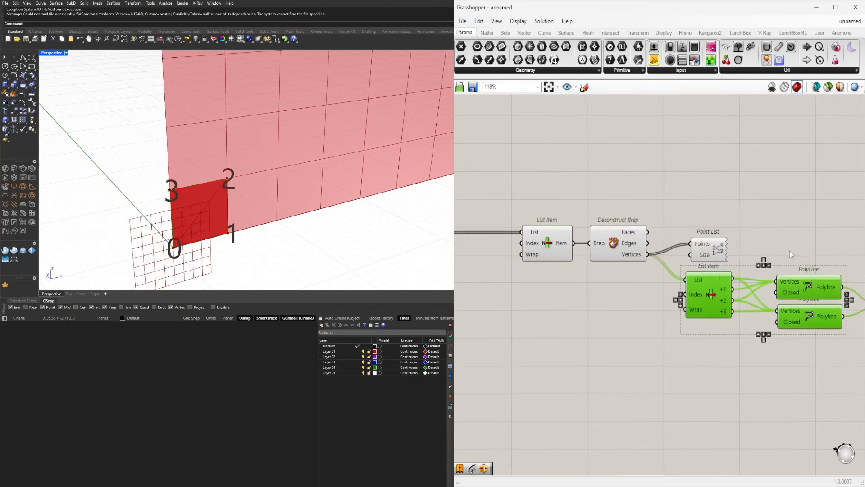
left_click(789, 250)
right_click_drag(789, 251, 773, 269)
left_click(593, 260)
right_click(594, 260)
left_click(604, 276)
right_click(683, 296)
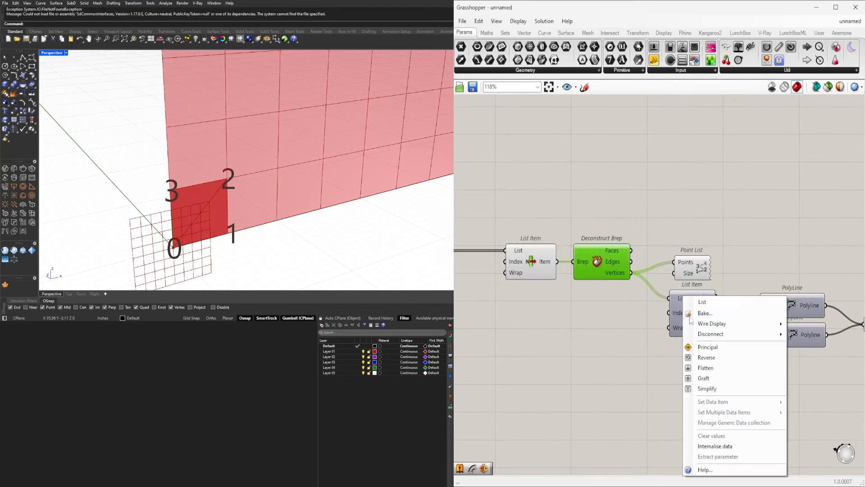
left_click(719, 381)
right_click(679, 298)
left_click(712, 379)
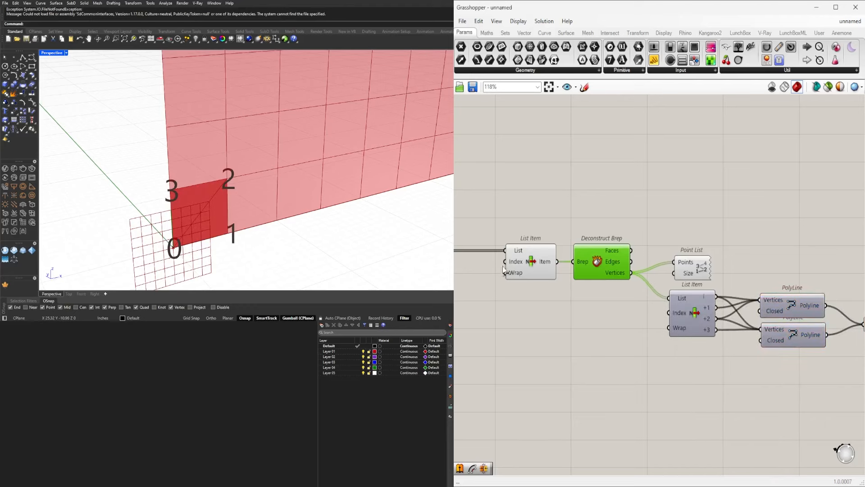
- Graft the List input of the first List Item so that every grid cell is triangulated
right_click(513, 250)
left_click(554, 332)
scroll(284, 194, "down", 9)
scroll(295, 167, "up", 5)
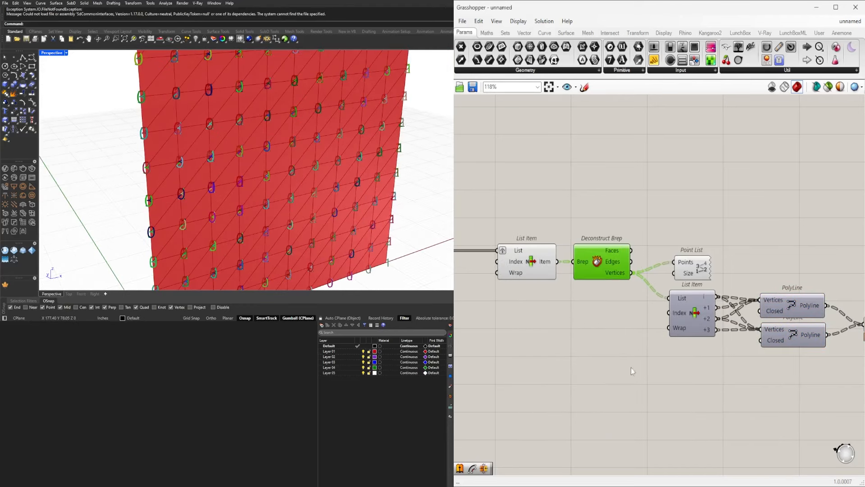
- Turn off the preview of the first List Item and of Point List
left_click(633, 369)
scroll(643, 358, "down", 2)
left_click(560, 294)
middle_click(563, 237)
left_click(587, 238)
left_click(685, 290)
scroll(693, 249, "down", 1)
middle_click(693, 250)
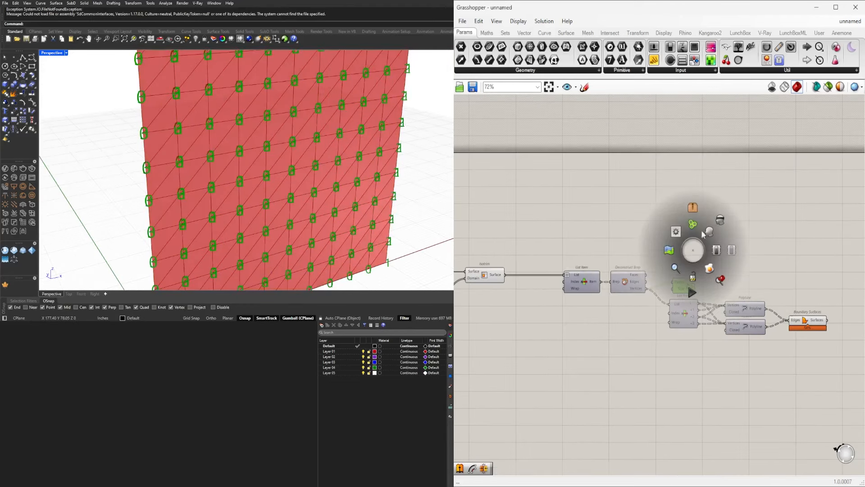
left_click(716, 249)
scroll(799, 322, "up", 2)
left_click(666, 314)
- Move the chain of components from the first List Item through Boundary Surfaces closer to Isotrim
right_click_drag(804, 326, 604, 303)
scroll(675, 290, "down", 3)
left_click(681, 279)
left_click_drag(774, 356, 543, 242)
scroll(543, 238, "up", 2)
right_click_drag(543, 239, 661, 244)
left_click_drag(659, 275, 599, 275)
left_click(570, 311)
- Increase the U Count and V Count sliders of Divide Domain² to make the grid denser
right_click_drag(523, 304, 705, 304)
scroll(581, 297, "up", 7)
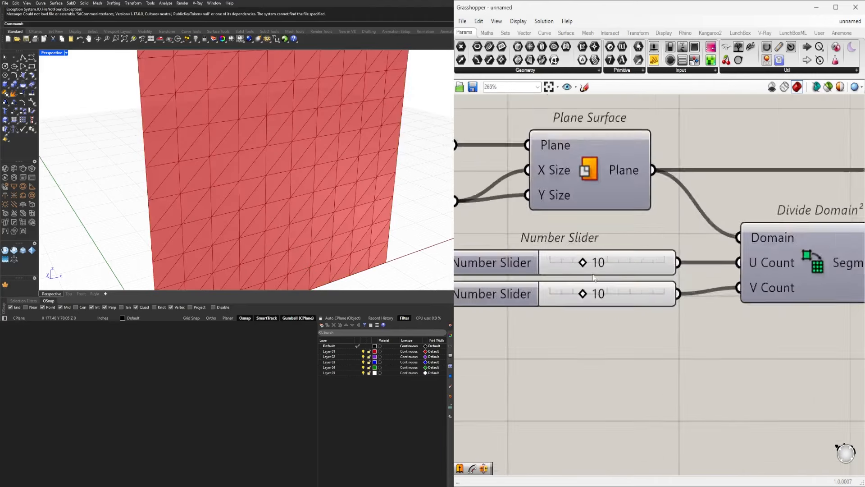
scroll(579, 264, "down", 3)
right_click_drag(585, 271, 562, 303)
left_click_drag(617, 296, 654, 311)
scroll(566, 292, "up", 3)
mouse_move(554, 296)
left_mouse_down()
mouse_move(540, 298)
mouse_move(566, 298)
left_mouse_up()
scroll(684, 375, "down", 7)
- Select the Boundary Surfaces component and examine its triangulated surfaces in the viewport
right_click_drag(802, 400, 492, 348)
right_click_drag(811, 329, 659, 330)
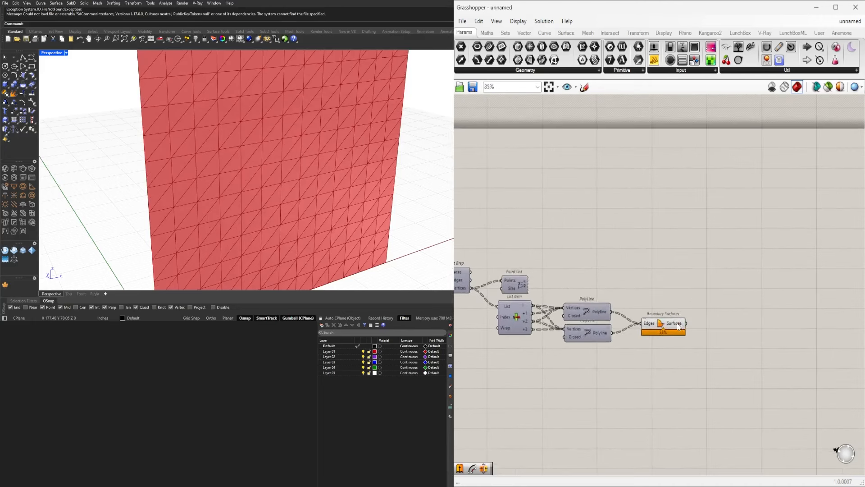
left_click(660, 322)
scroll(277, 200, "down", 5)
right_click_drag(500, 327, 696, 311)
right_click_drag(500, 311, 696, 299)
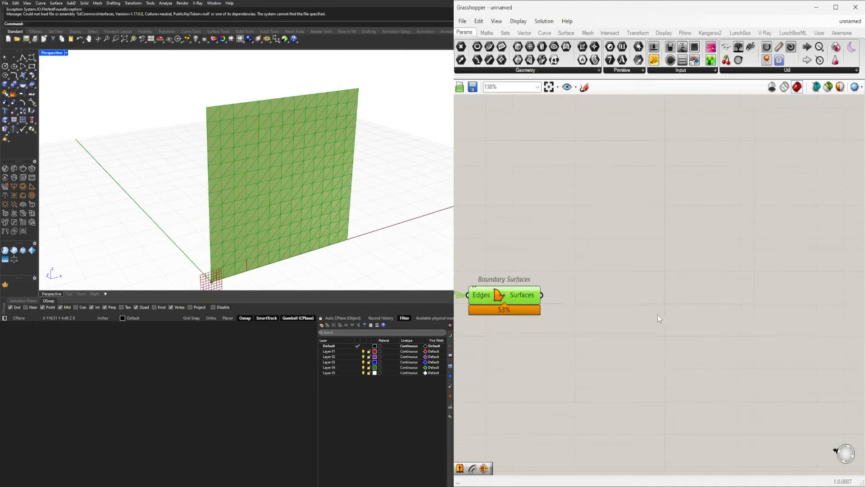
- Try an Area component on the Surfaces output of Boundary Surfaces to get the triangle centroids
right_click_drag(604, 315, 694, 303)
scroll(694, 302, "up", 2)
double_click(693, 299)
type("area")
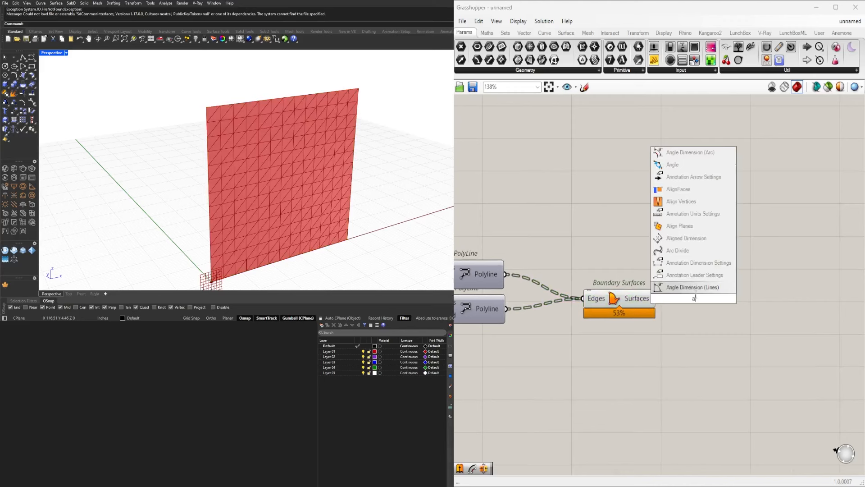
left_click(694, 287)
left_click_drag(693, 301, 712, 302)
scroll(663, 301, "up", 2)
left_click_drag(653, 298, 674, 299)
right_click_drag(843, 306, 702, 302)
scroll(703, 303, "down", 2)
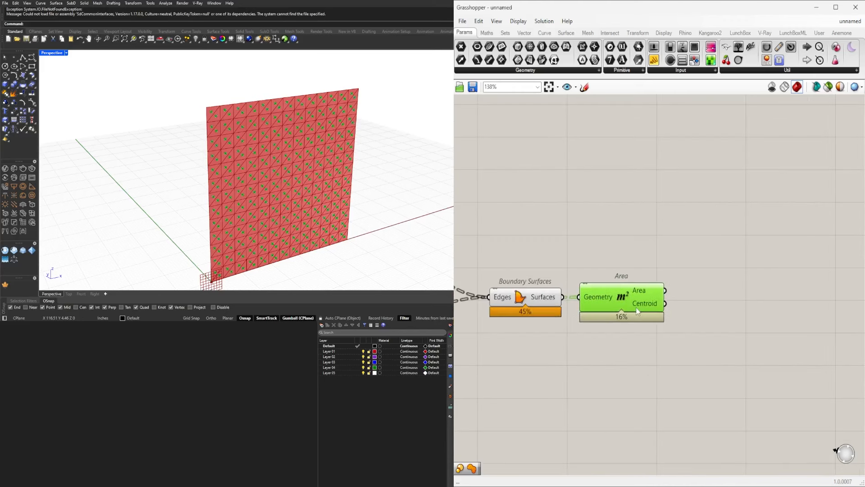
- Move the Area component away from Boundary Surfaces and remove it
right_click_drag(571, 333, 697, 313)
left_click(658, 277)
left_click(748, 366)
right_click_drag(748, 369, 656, 313)
left_click_drag(638, 224, 693, 299)
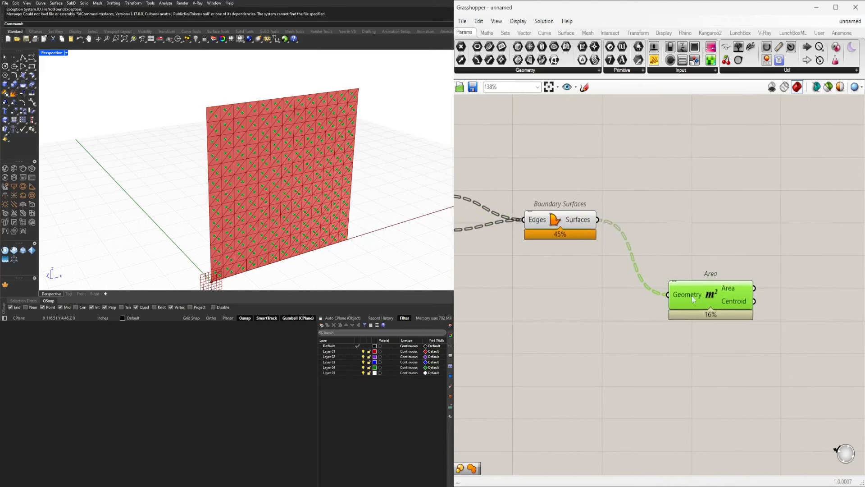
- Add an Evaluate Surface component, connect Boundary Surfaces' output to its Surface input, and move it further along the chain
type("eval")
left_click(622, 185)
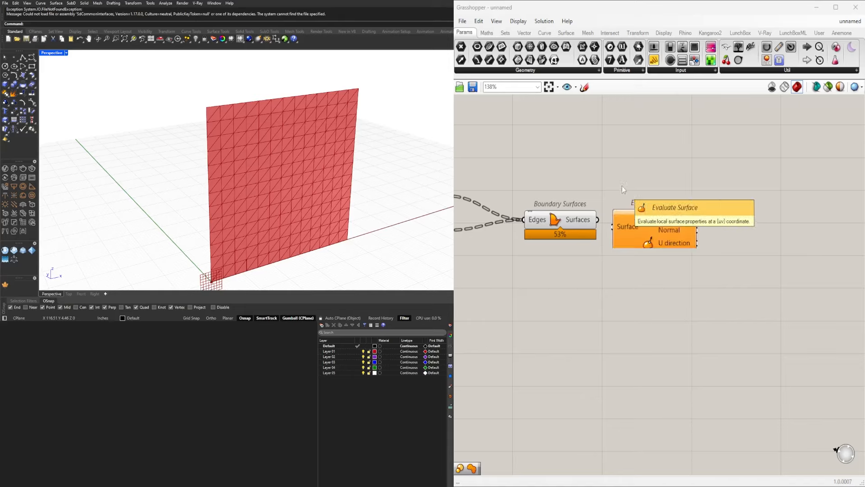
left_click_drag(598, 219, 611, 226)
left_click_drag(647, 239, 719, 256)
- Try an MD Slider as the Point input of Evaluate Surface and reparameterize its Surface input
double_click(588, 316)
type("md")
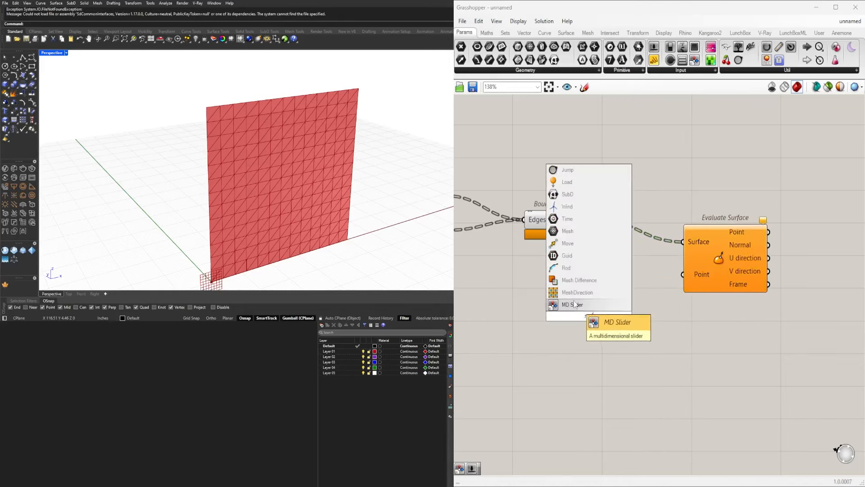
left_click(581, 305)
left_click_drag(624, 299, 596, 299)
left_click_drag(621, 316, 677, 277)
scroll(697, 251, "up", 4)
right_click(692, 234)
left_click(721, 329)
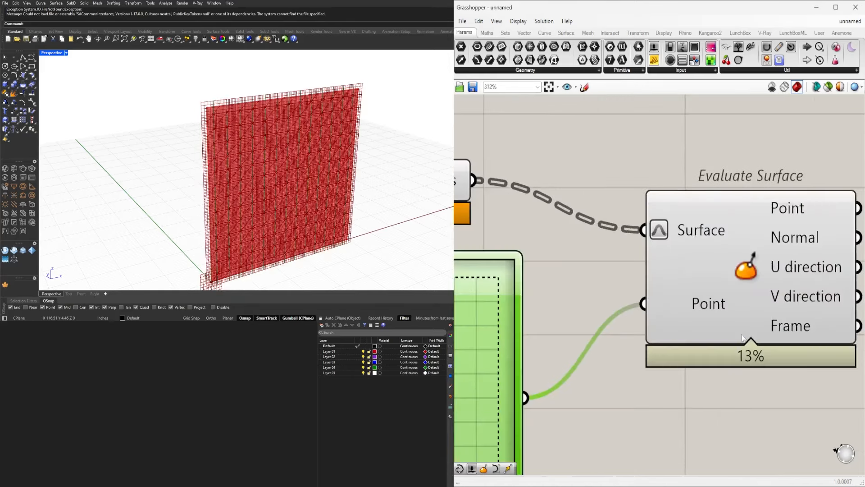
- Check the evaluated frames against the Boundary Surfaces, and delete the MD Slider and Evaluate Surface components
right_click_drag(725, 331, 670, 339)
left_click_drag(670, 338, 679, 338)
scroll(225, 153, "up", 8)
scroll(783, 250, "down", 5)
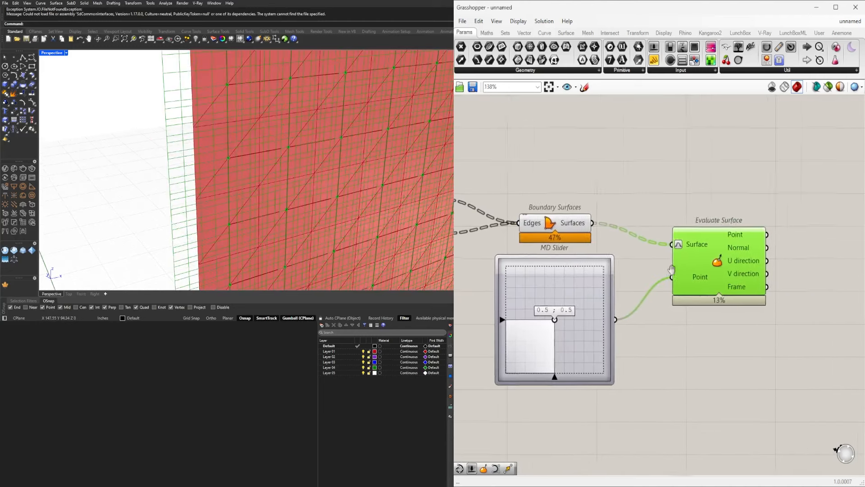
left_click(586, 222)
scroll(644, 244, "down", 2)
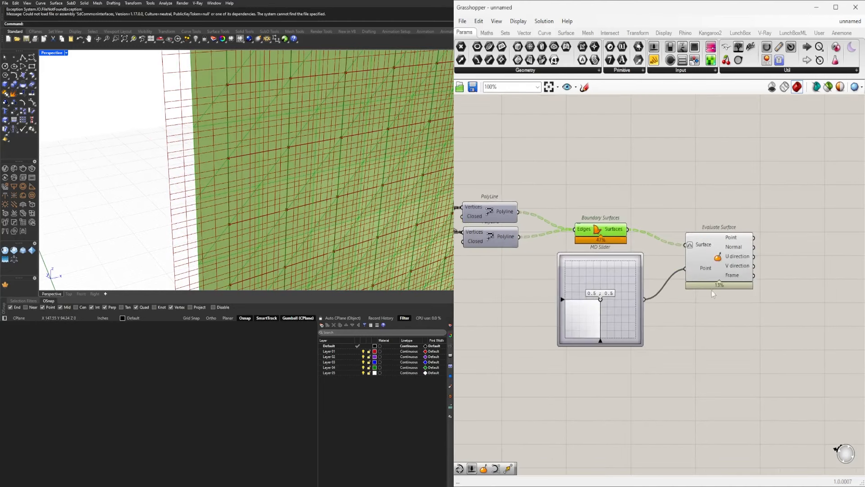
scroll(748, 329, "down", 1)
left_click_drag(761, 342, 651, 217)
key("Delete")
- Turn on the preview of the upper PolyLine component and move Boundary Surfaces further along the chain
left_click(631, 249)
right_click_drag(554, 274, 646, 253)
left_click(765, 269)
scroll(727, 253, "up", 1)
left_click(615, 266)
scroll(254, 178, "down", 4)
right_click(685, 236)
left_click(685, 256)
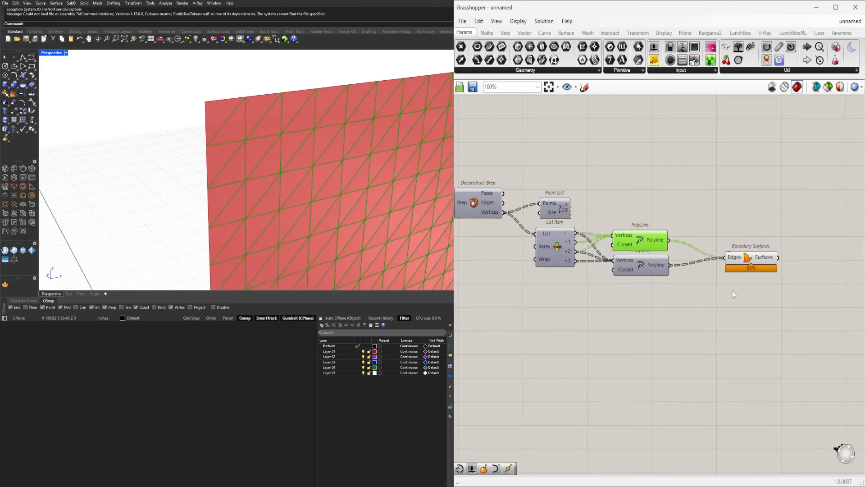
left_click_drag(749, 259, 797, 259)
double_click(737, 266)
type("dec")
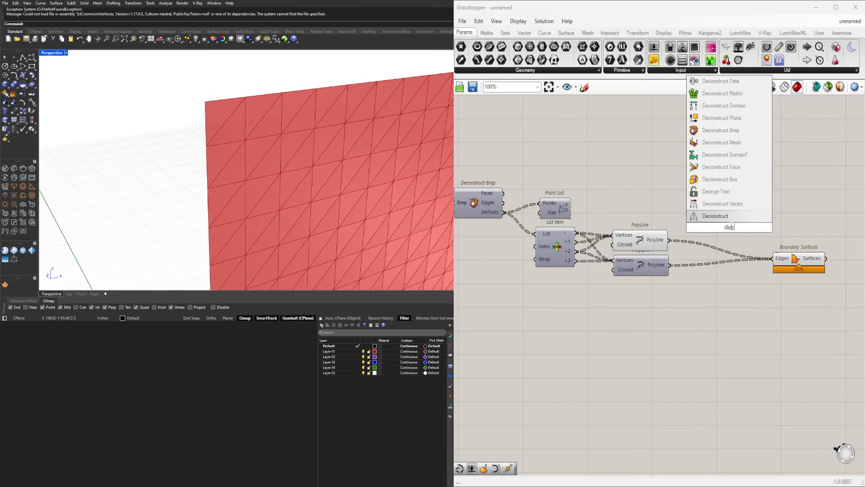
left_click(644, 239)
right_click_drag(566, 238, 609, 229)
left_click(609, 229)
- Add a Discontinuity component and feed the upper PolyLine's output into its Curve input
double_click(755, 203)
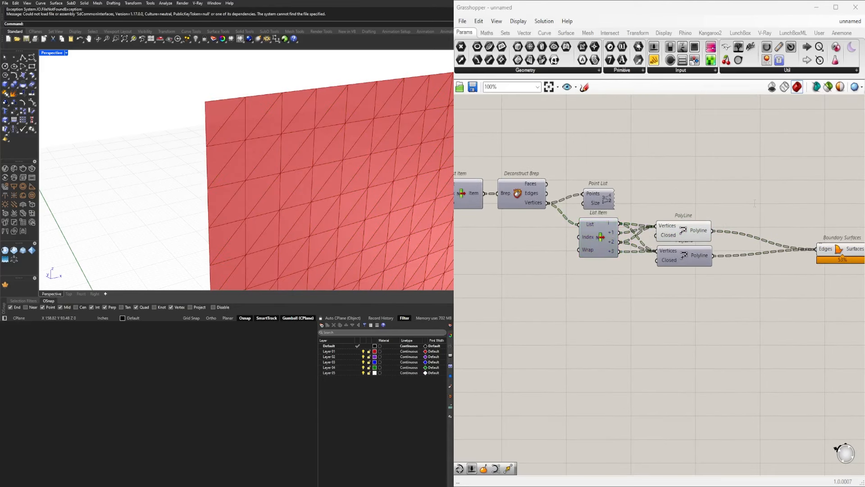
type("dis")
left_click(767, 142)
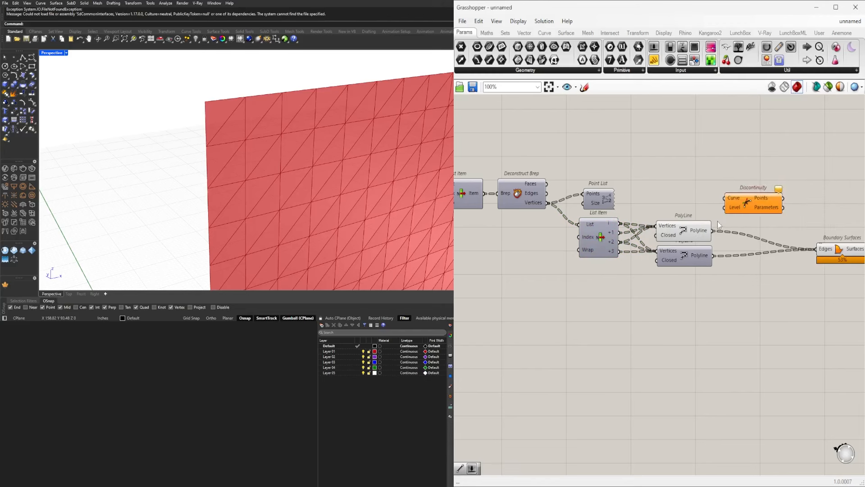
left_click(753, 208)
scroll(721, 217, "down", 2)
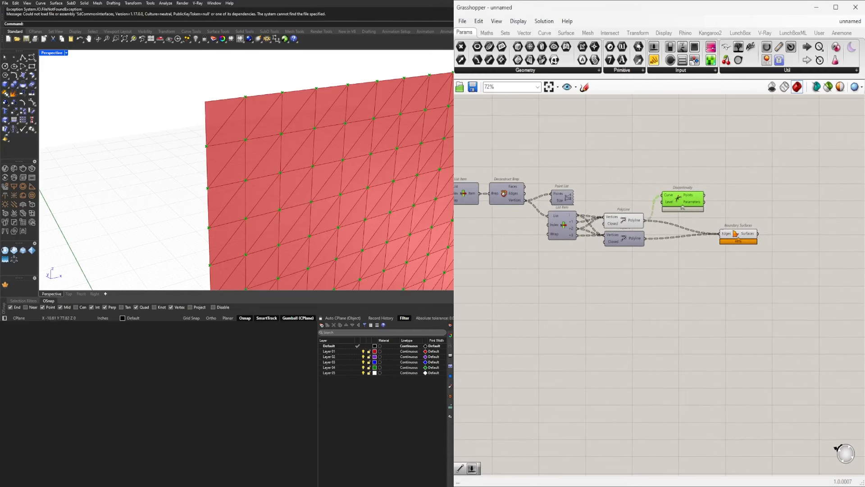
- Add an Average component and connect Discontinuity's Points output to its Input
double_click(743, 203)
type("avera")
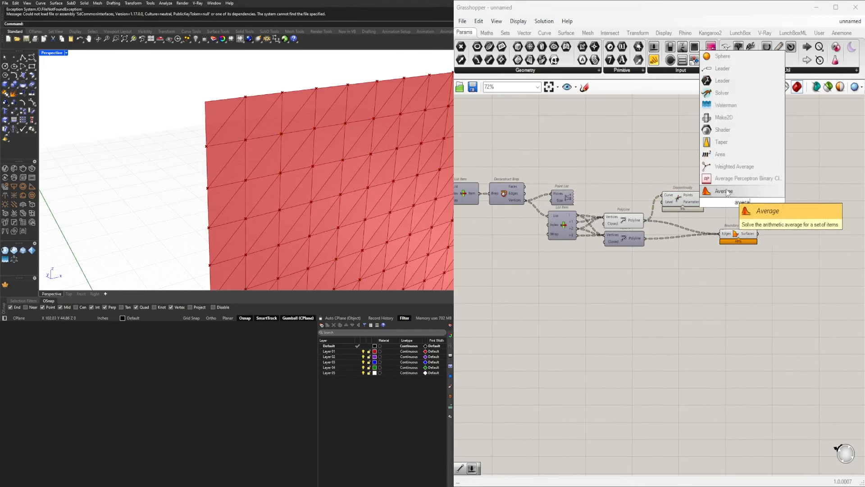
left_click(736, 192)
left_click_drag(705, 195, 721, 202)
- Move Boundary Surfaces further along and duplicate the Discontinuity and Average pair for the lower PolyLine
right_click_drag(760, 247, 712, 247)
left_click_drag(688, 234, 737, 234)
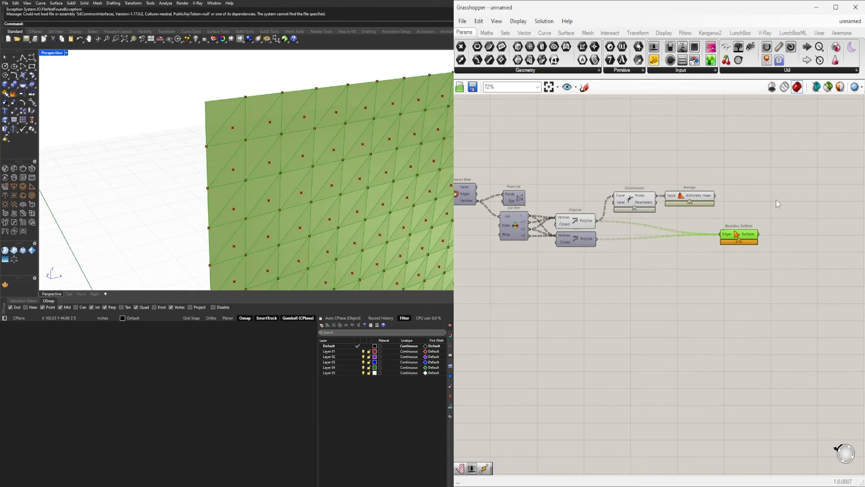
left_click_drag(778, 203, 635, 193)
left_click_drag(639, 200, 664, 203)
right_click_drag(643, 201, 571, 210)
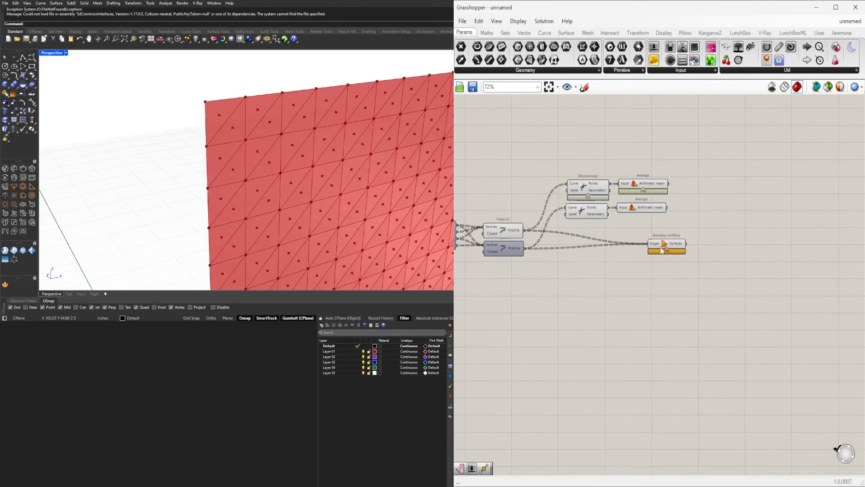
- Duplicate Boundary Surfaces and rewire the inputs so each PolyLine feeds its own Boundary Surfaces component
left_click_drag(661, 250, 525, 230)
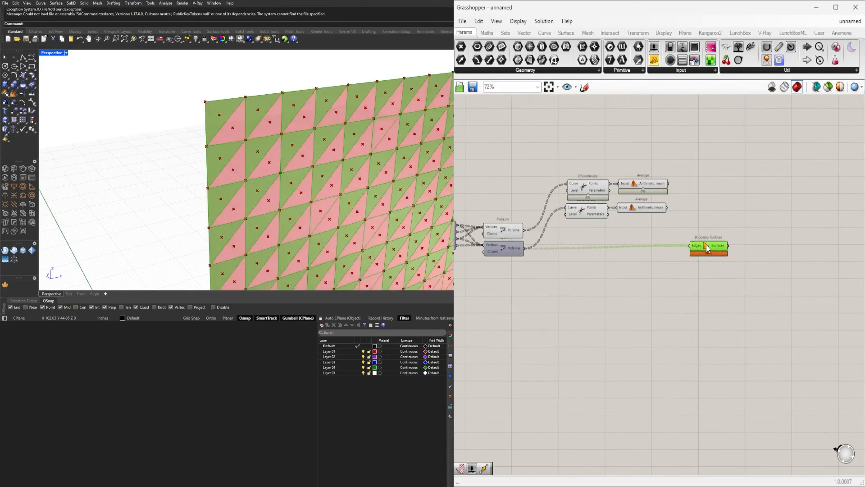
left_click_drag(711, 232, 711, 232)
left_click_drag(693, 232, 522, 230)
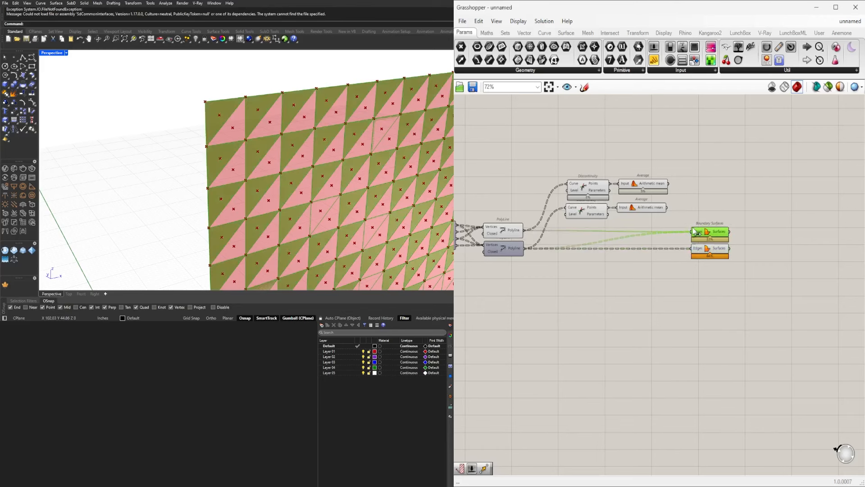
left_click(687, 209)
right_click_drag(686, 208, 646, 212)
double_click(718, 211)
type("join")
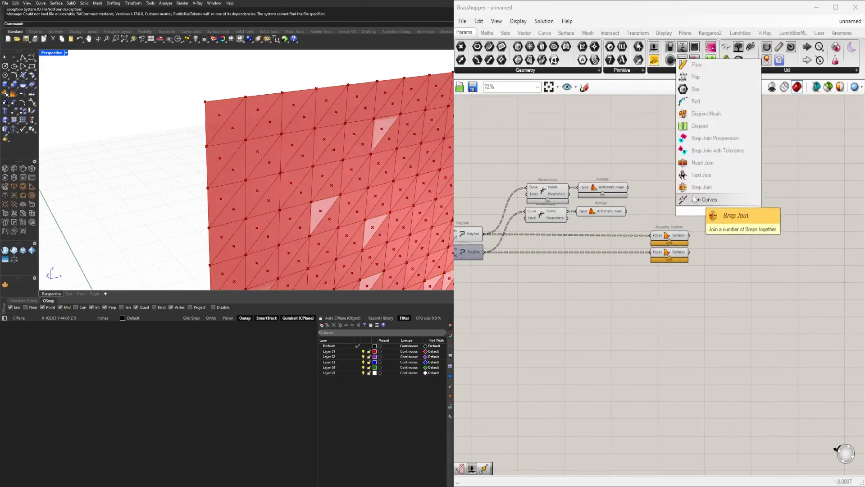
key("Escape")
- Add a Point parameter and connect the Arithmetic mean outputs of both Average components to it
double_click(709, 196)
type("po")
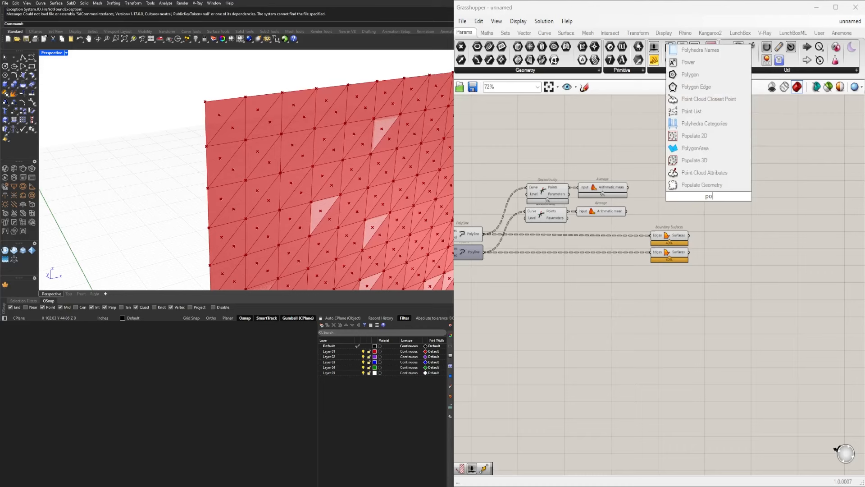
type("int")
key("Return")
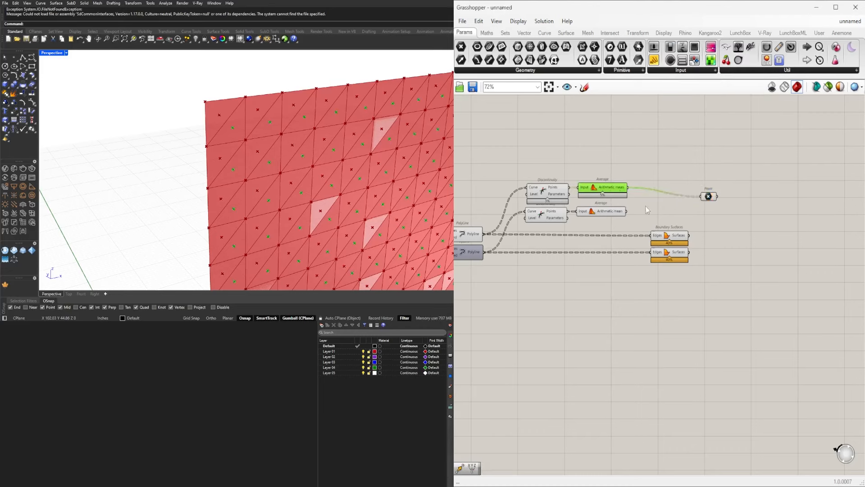
left_click(671, 235)
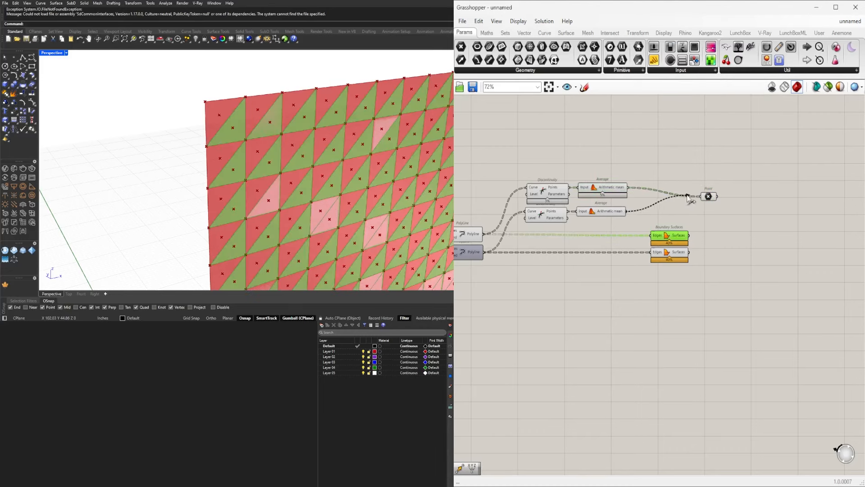
left_click_drag(705, 198, 714, 198)
- Add a Surface parameter and connect the Surfaces outputs of both Boundary Surfaces components to it
key("ctrl+c")
key("ctrl+v")
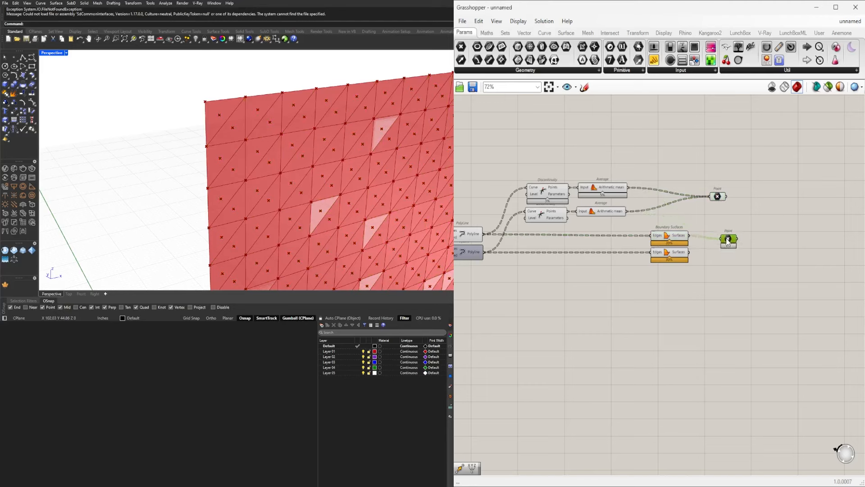
double_click(727, 246)
type("surf")
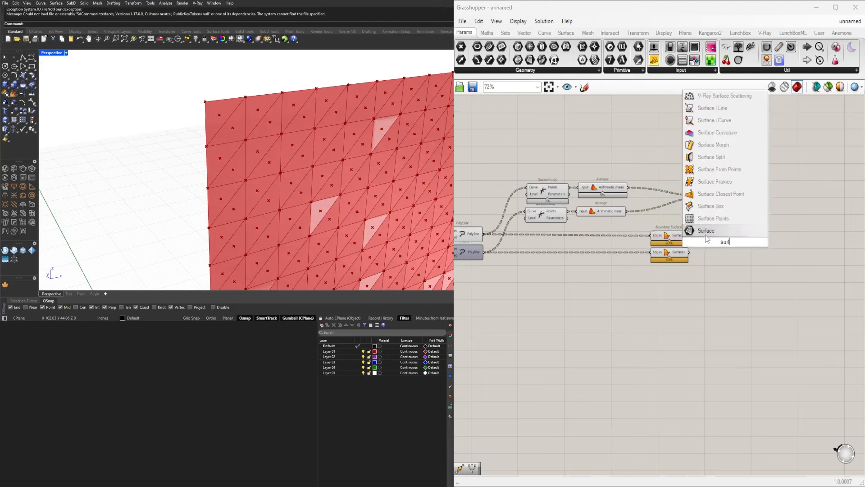
left_click(706, 235)
left_click_drag(689, 236, 716, 243)
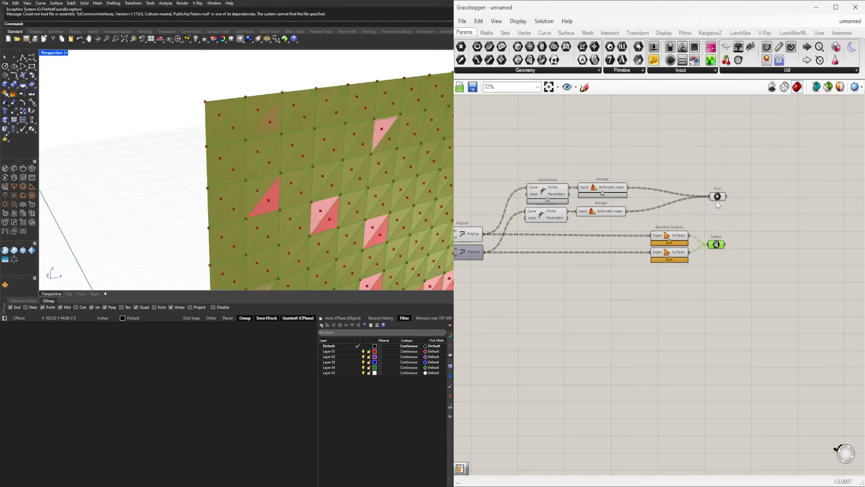
- Examine the collected centroid points and triangular surfaces in the viewport by selecting the Point and Surface parameters
left_click(717, 200)
left_click(718, 244, "shift")
mouse_move(756, 240)
right_mouse_down()
mouse_move(750, 247)
mouse_move(761, 251)
right_mouse_up()
scroll(315, 127, "down", 4)
mouse_move(355, 156)
right_mouse_down()
mouse_move(334, 142)
mouse_move(359, 144)
right_mouse_up()
left_click(756, 208)
right_click_drag(727, 210, 671, 212)
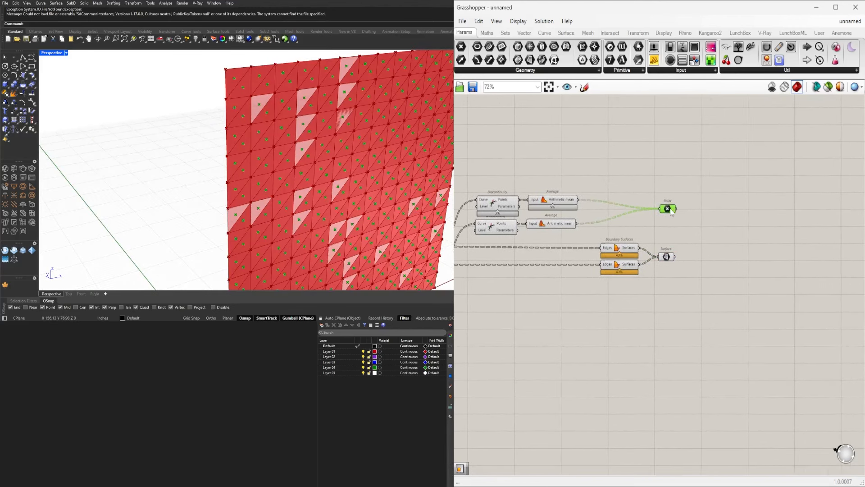
scroll(649, 230, "up", 2)
left_click(670, 262)
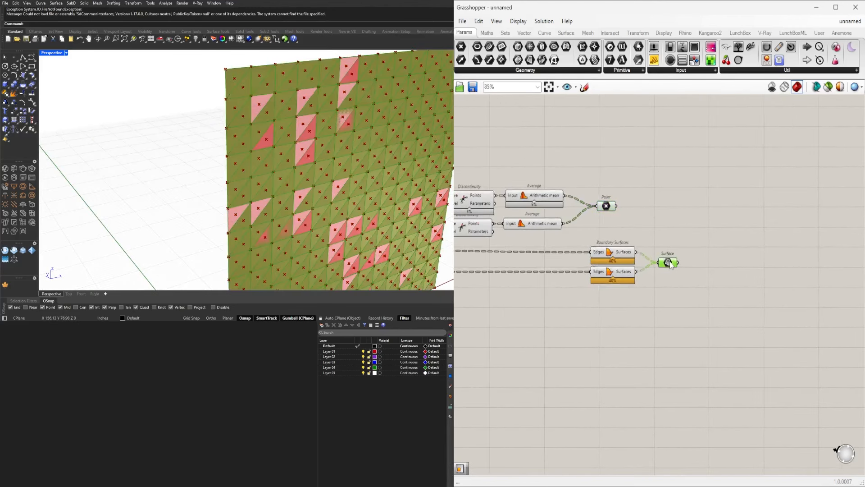
- Turn off the viewport preview of both Boundary Surfaces components and the Surface parameter
left_click_drag(650, 321, 612, 233)
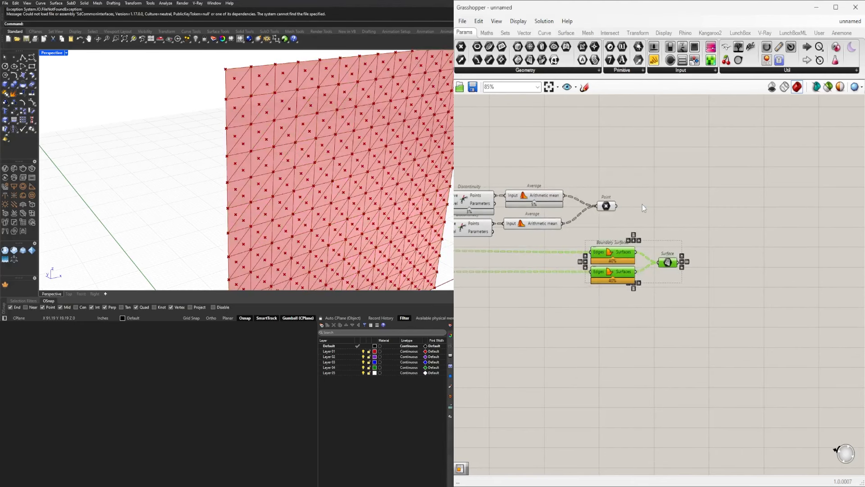
scroll(630, 212, "up", 2)
double_click(685, 189)
scroll(532, 237, "down", 1)
mouse_move(522, 239)
right_mouse_down()
mouse_move(754, 229)
mouse_move(509, 248)
right_mouse_up()
left_click(486, 263)
- Move the Boundary Surfaces pair beneath the Discontinuity components and place the Point and Surface parameters further along the chain
left_click_drag(793, 317, 629, 256)
left_click_drag(656, 261, 602, 261)
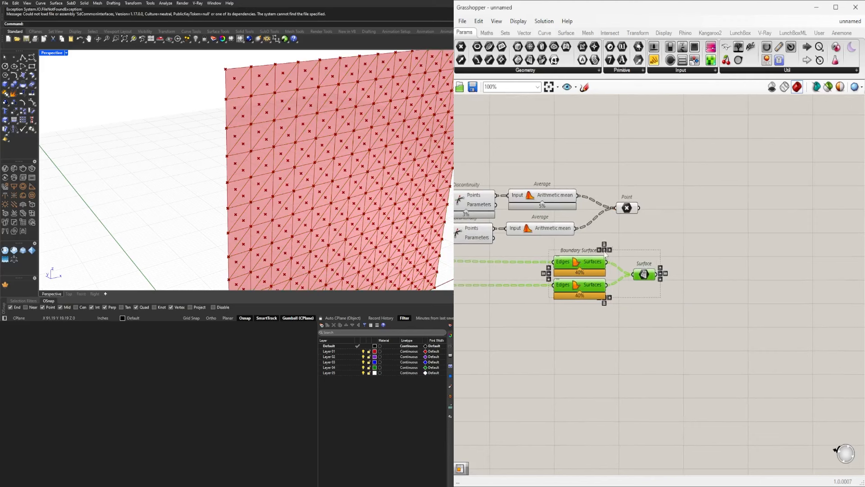
left_click(582, 270)
right_click_drag(637, 218, 655, 218)
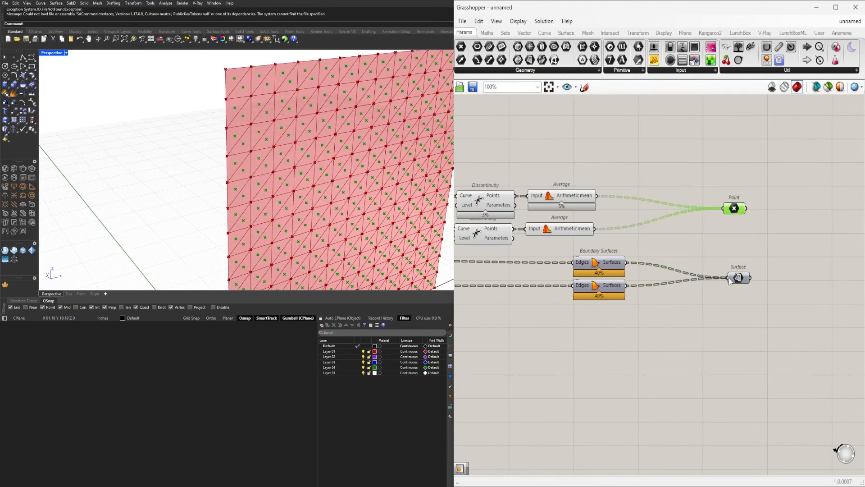
scroll(582, 341, "down", 2)
right_click_drag(581, 340, 667, 289)
left_click_drag(819, 289, 594, 234)
- Add an Evaluate Surface component and place it below the Boundary Surfaces and Surface components
left_click(669, 285)
type("eval")
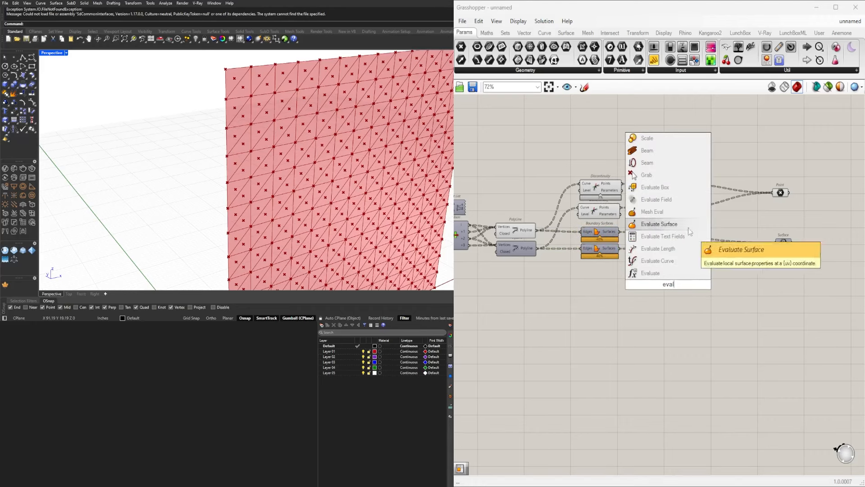
left_click(660, 225)
scroll(670, 262, "up", 1)
right_click_drag(702, 295, 668, 276)
left_click_drag(626, 282, 662, 289)
- Feed Evaluate Surface with the upper Boundary Surfaces output and a new MD Slider as Point, and reparameterize its Surface input
double_click(537, 292)
type("md")
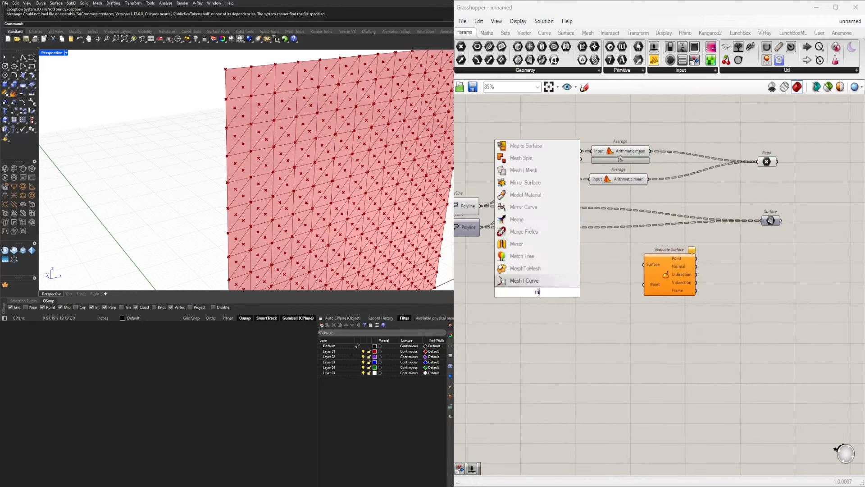
left_click(551, 281)
left_click_drag(599, 293, 645, 284)
right_click(652, 270)
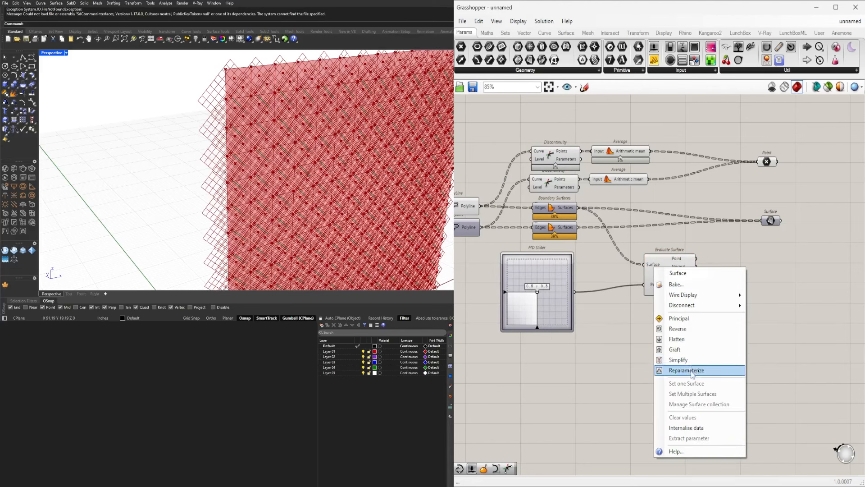
left_click(686, 369)
- Internalise the slider's value in Evaluate Surface's Point input and delete the MD Slider
right_click(647, 284)
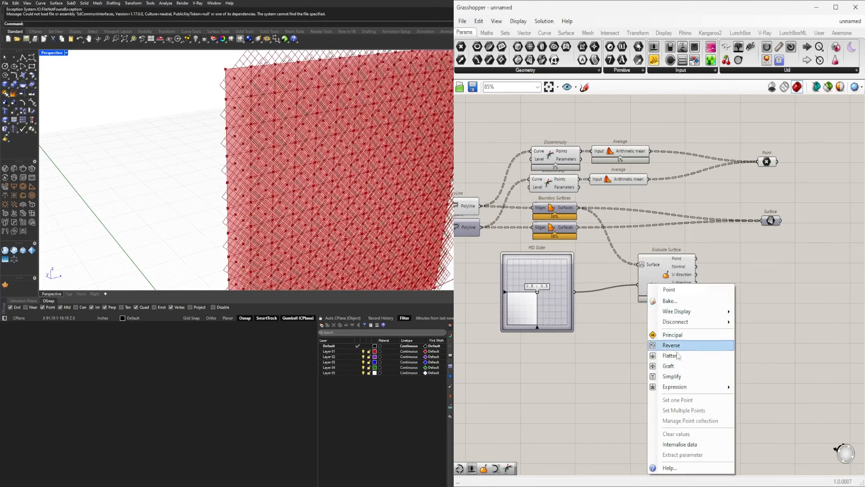
left_click(681, 447)
left_click(553, 272)
key("Delete")
left_click_drag(663, 276, 636, 284)
- Add an Amplitude component and place it beyond Evaluate Surface, below the Surface parameter
left_click(718, 289)
right_click_drag(718, 288, 682, 289)
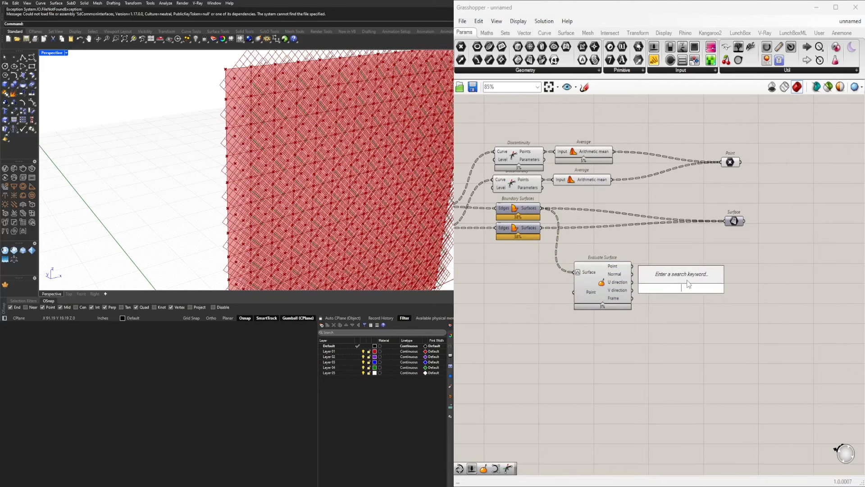
type("ampl")
key("Return")
scroll(688, 284, "up", 1)
left_click_drag(692, 289, 764, 273)
right_click_drag(764, 273, 770, 306)
- Connect the lower Boundary Surfaces output to Evaluate Surface's Surface input as an additional source
left_click(597, 310)
right_click_drag(563, 279, 588, 280)
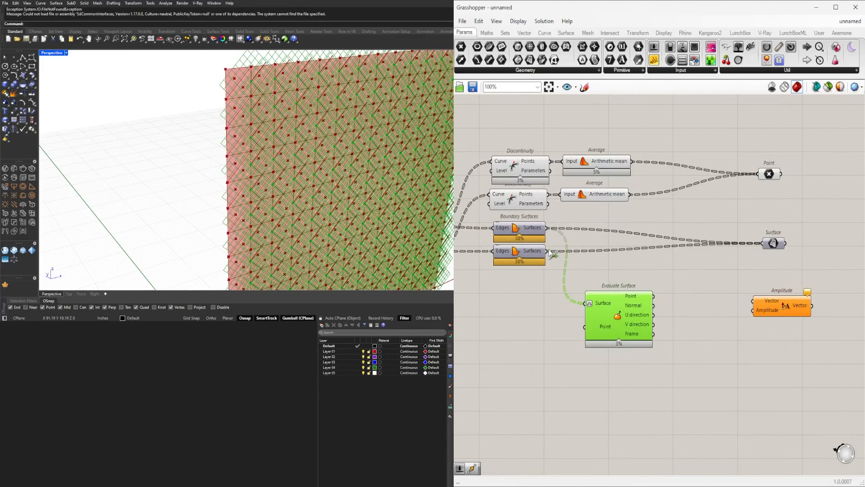
left_click_drag(587, 302, 588, 303, "shift")
- Connect Evaluate Surface's Frame output to Amplitude's Vector input and move Amplitude closer to Evaluate Surface
right_click_drag(676, 308, 669, 306)
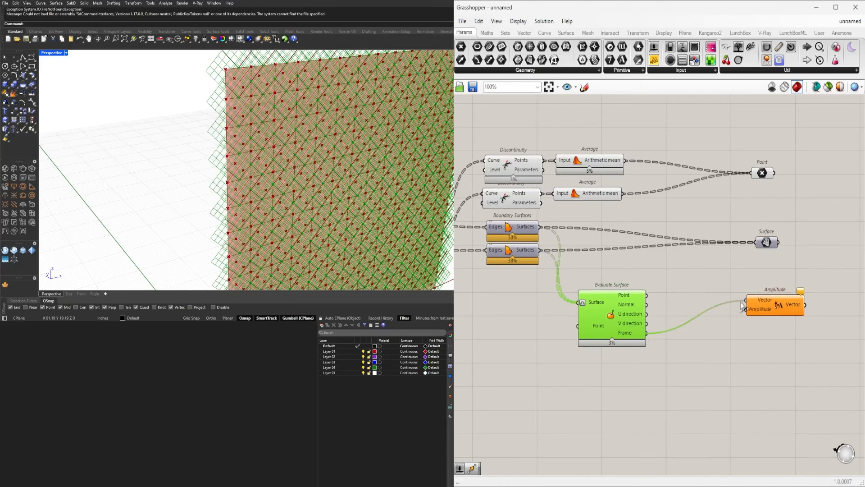
left_click_drag(747, 299, 748, 299)
left_click_drag(775, 303, 726, 336)
right_click_drag(798, 299, 758, 297)
- Add a Move component and connect Amplitude's Vector output to its Motion input
double_click(758, 296)
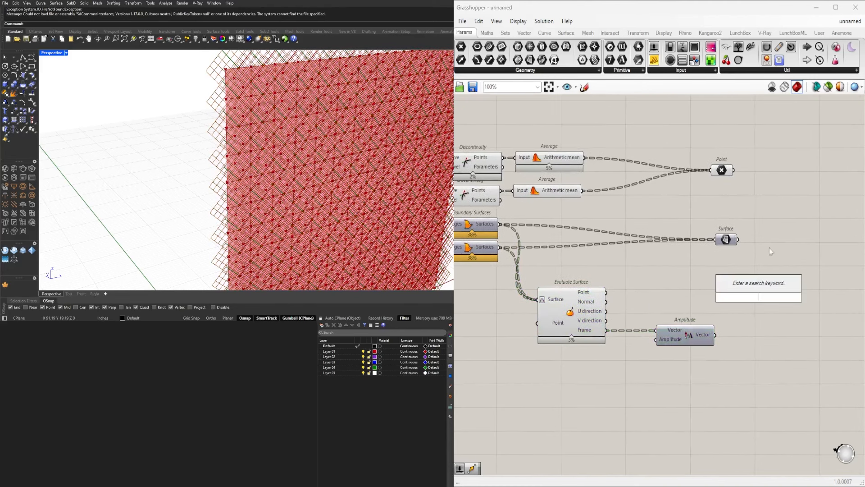
left_click(769, 248)
double_click(750, 326)
type("move")
key("Return")
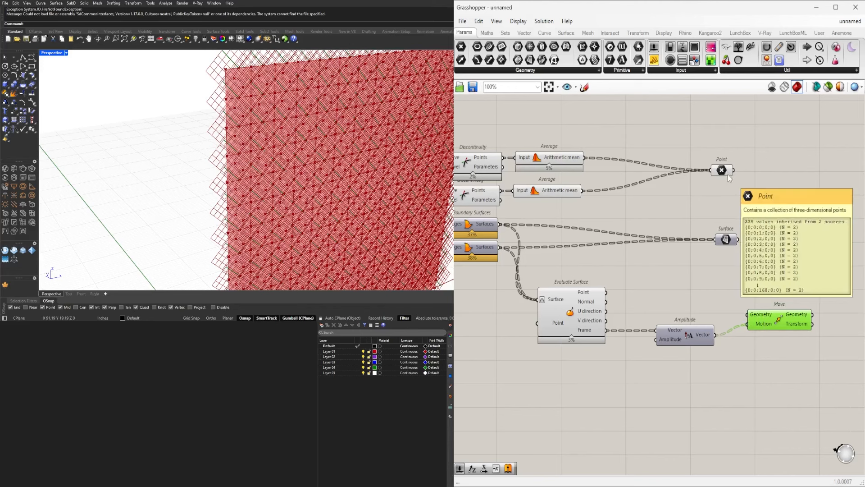
- Connect the Point parameter to Move's Geometry input and place a Number Slider feeding Amplitude's Amplitude input below Evaluate Surface
left_click_drag(734, 170, 781, 304)
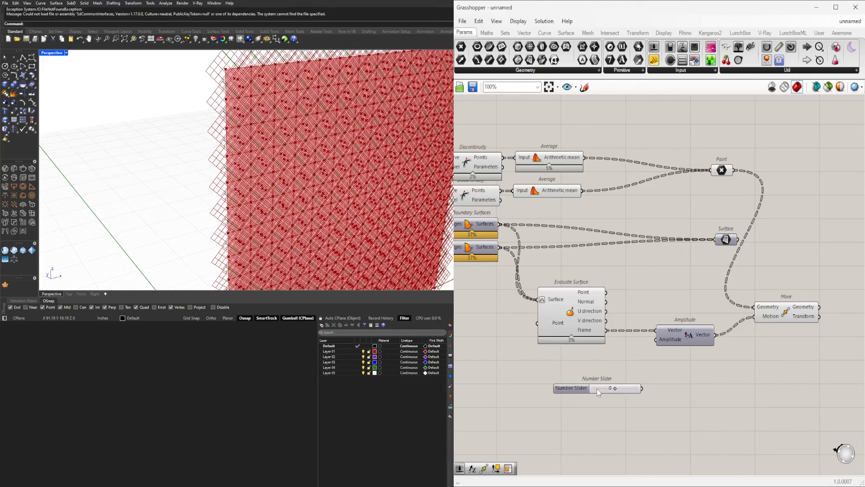
scroll(616, 388, "up", 3)
left_click_drag(563, 391, 525, 344)
- Hide the preview of Evaluate Surface and set the amplitude slider to 2
scroll(551, 330, "down", 1)
left_click_drag(624, 239, 538, 273)
key("ctrl+q")
scroll(562, 342, "up", 5)
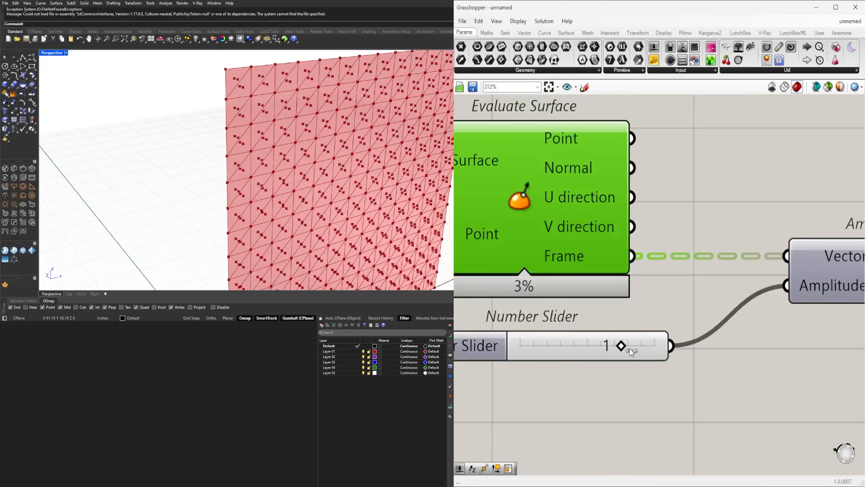
left_click_drag(616, 350, 647, 351)
mouse_move(309, 145)
right_mouse_down()
mouse_move(359, 120)
mouse_move(333, 135)
mouse_move(383, 154)
mouse_move(302, 135)
right_mouse_up()
scroll(684, 240, "down", 2)
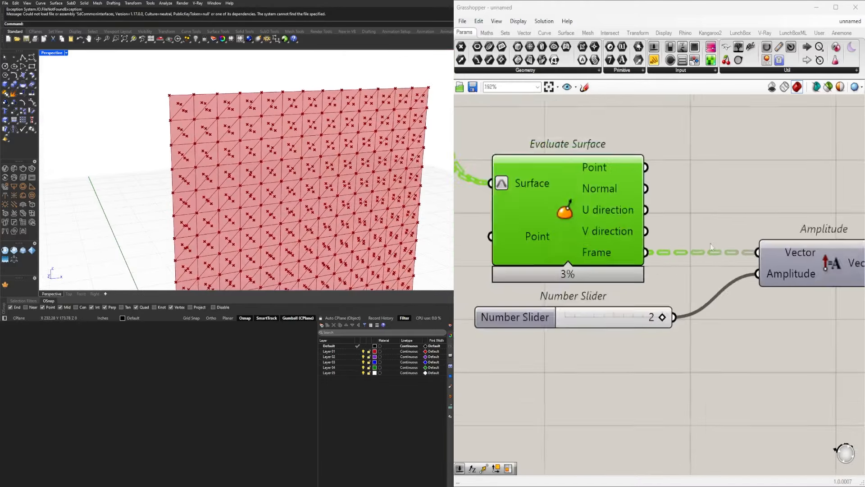
- Disconnect the upper Boundary Surfaces output from Evaluate Surface's Surface input
right_click_drag(776, 260, 511, 309)
scroll(511, 309, "down", 3)
left_click(681, 278)
left_click(717, 309)
right_click_drag(518, 194, 665, 217)
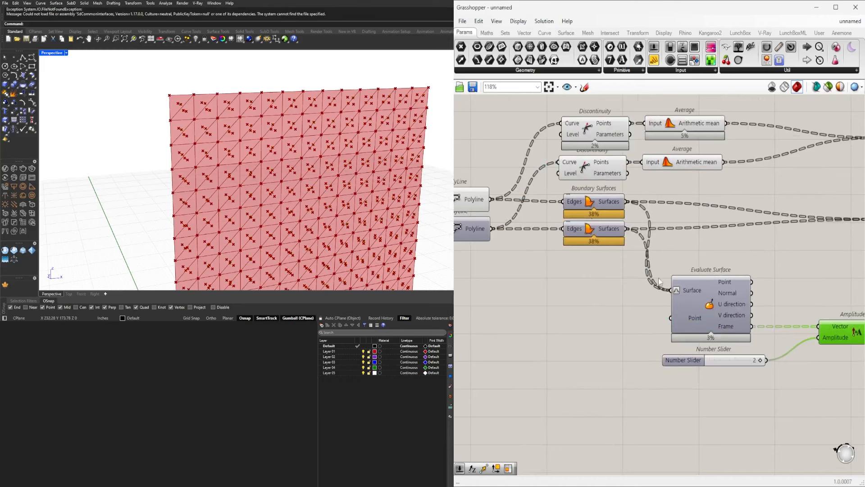
scroll(662, 214, "up", 1)
left_click(753, 320)
scroll(761, 319, "down", 1)
scroll(683, 300, "up", 1)
left_click_drag(699, 308, 642, 208, "ctrl")
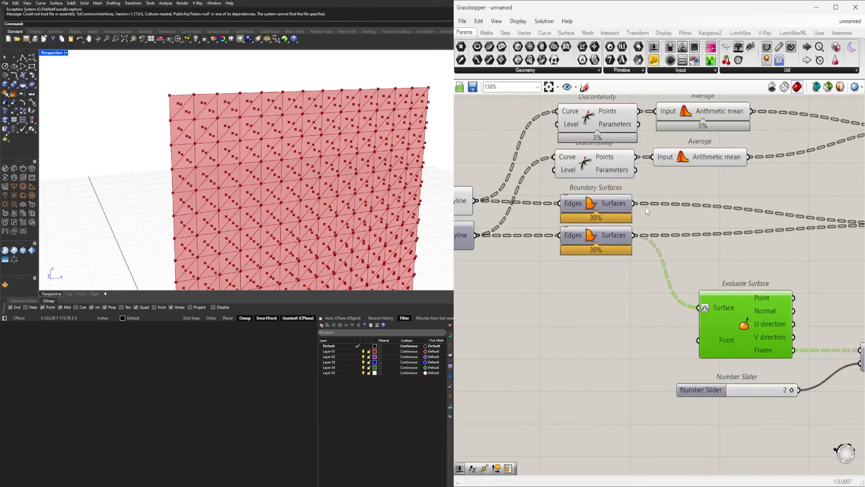
- Add a Flip component and connect the upper Boundary Surfaces output to its Surface input
right_click_drag(216, 158, 293, 164)
right_click_drag(724, 253, 640, 251)
double_click(639, 251)
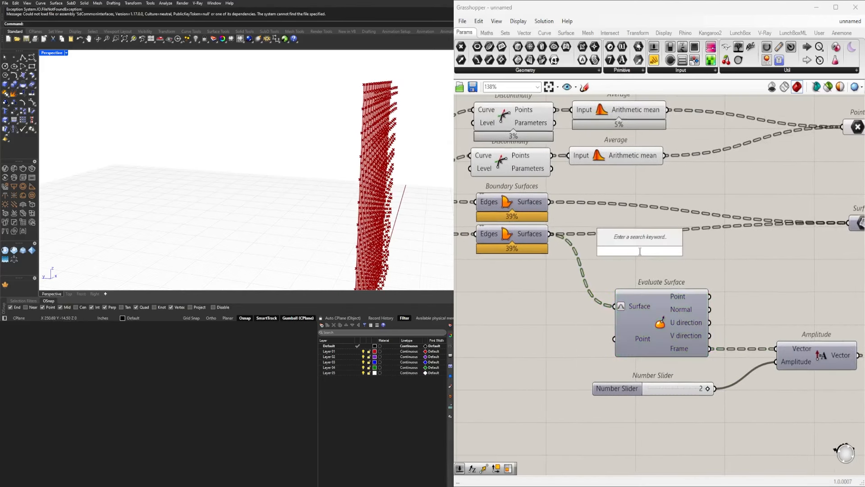
type("flip")
left_click(615, 214)
left_click_drag(549, 203, 602, 245)
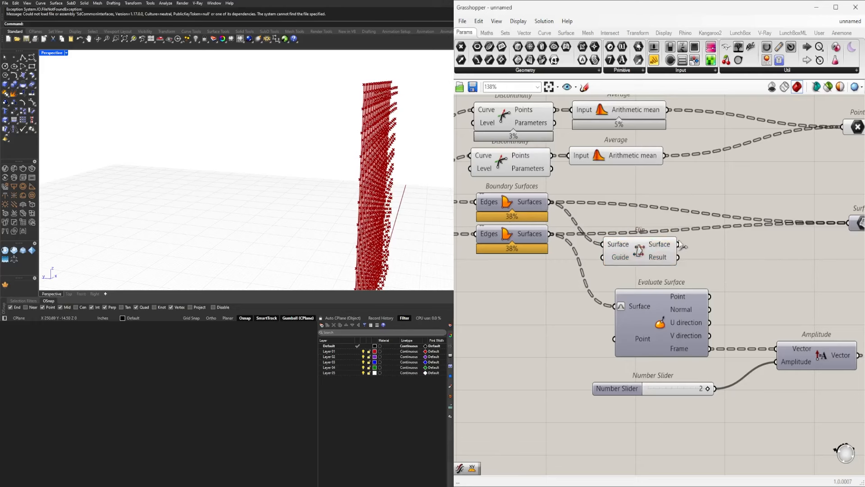
- Connect Flip's Surface output to Evaluate Surface as an additional source and move Flip closer to the Boundary Surfaces components
left_click_drag(679, 245, 615, 338)
right_click_drag(639, 335, 587, 335)
key("ctrl+z")
left_click_drag(626, 245, 659, 318, "shift")
left_click_drag(589, 260, 570, 247)
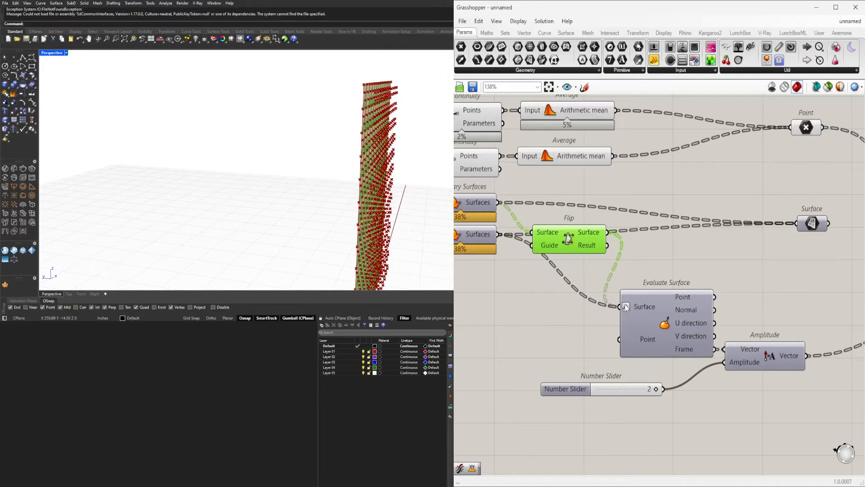
- Flatten Evaluate Surface's Surface input and move Amplitude a little further away from it
right_click_drag(626, 307, 585, 292)
right_click(599, 291)
left_click(622, 363)
left_click(769, 381)
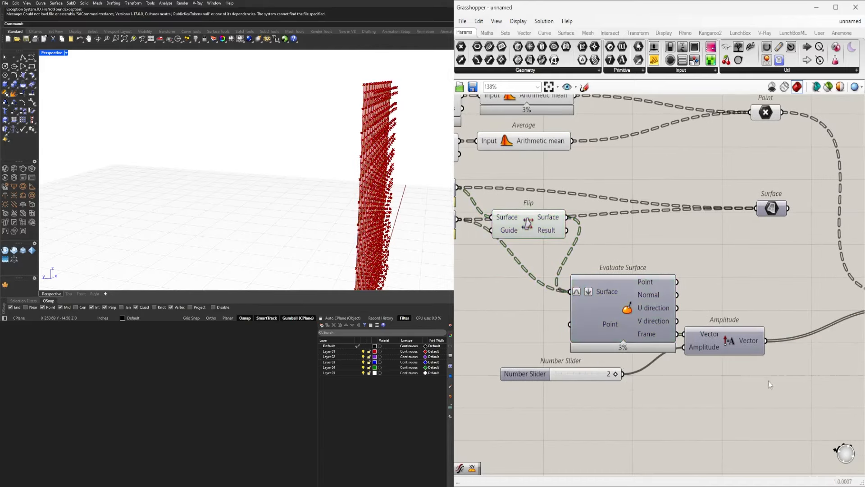
left_click_drag(728, 346, 764, 346)
left_click_drag(614, 293, 629, 294)
right_click_drag(369, 187, 291, 183)
scroll(690, 227, "down", 2)
right_click_drag(745, 225, 697, 274)
left_click(796, 325)
double_click(799, 277)
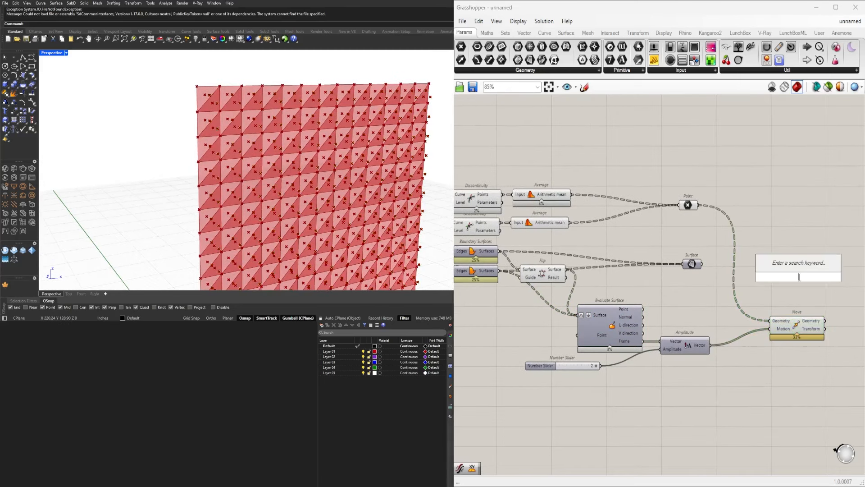
type("extr")
left_click(800, 266)
right_click_drag(799, 273, 725, 272)
left_click(726, 272)
key("Delete")
- Add an Extrude Point component, with the Surface parameter as its Base and Move's Geometry output as its Point
double_click(726, 272)
type("e")
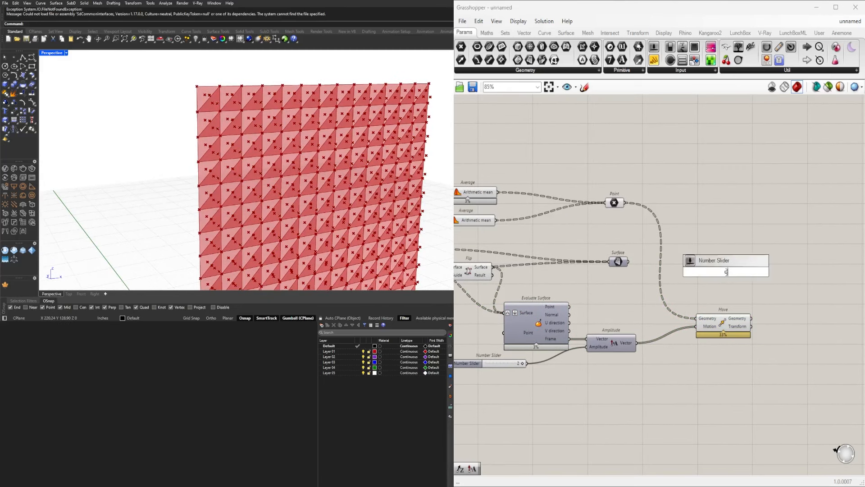
type("xtr")
left_click(706, 249)
left_click_drag(628, 261, 704, 268)
left_click_drag(723, 272, 799, 265)
left_click_drag(735, 328, 739, 291)
left_click_drag(754, 282, 781, 273)
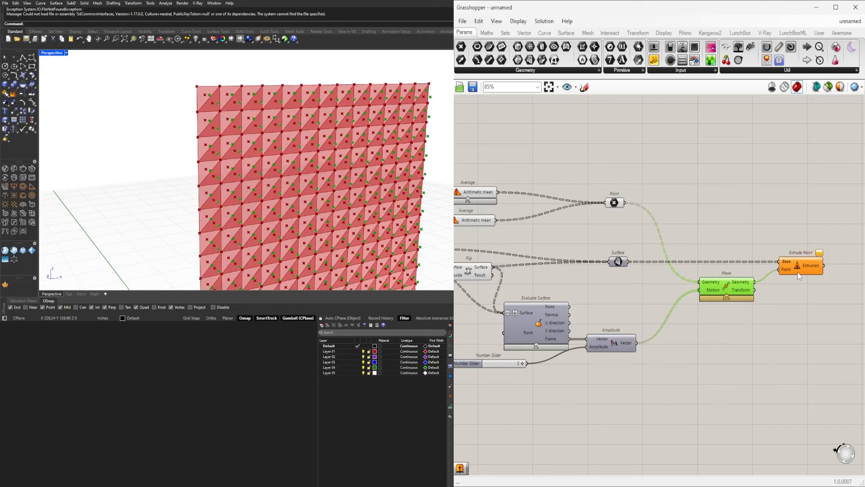
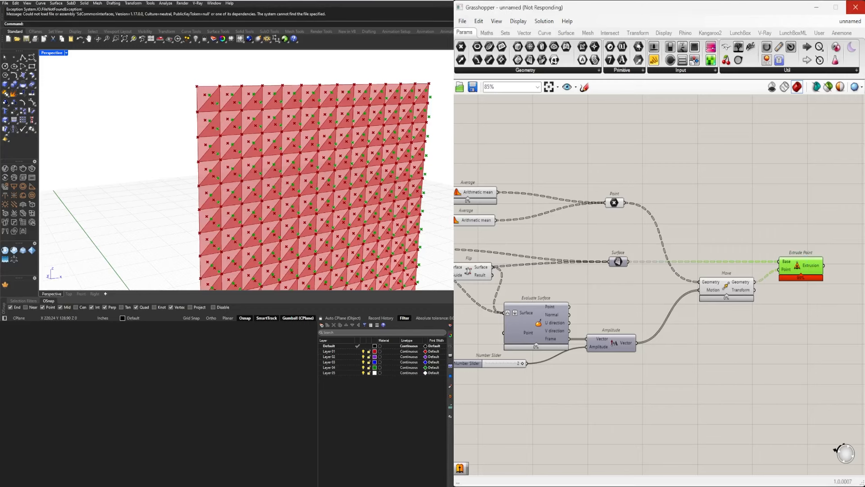
- Delete the Move and Extrude Point components
left_click(702, 223)
right_click_drag(799, 301, 731, 293)
scroll(825, 273, "down", 3)
left_click_drag(794, 323, 711, 227)
scroll(699, 271, "up", 2)
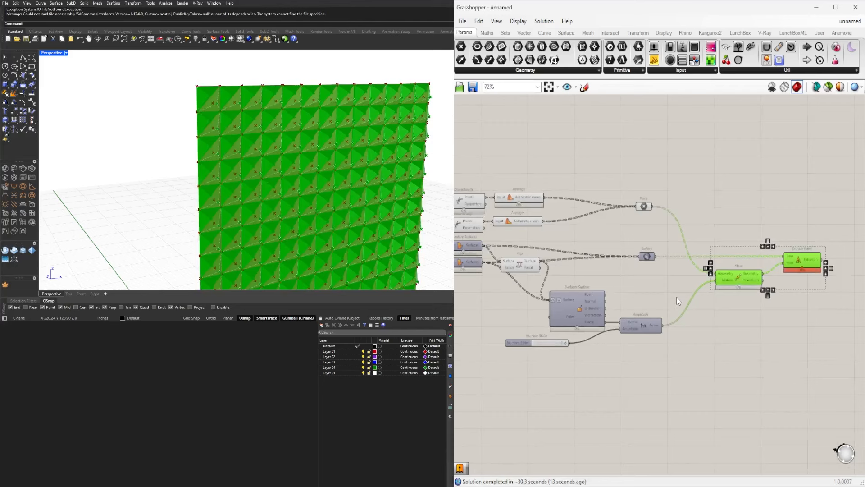
right_click_drag(677, 297, 725, 291)
key("Delete")
scroll(724, 295, "down", 1)
left_click_drag(738, 345, 778, 384)
key("Delete")
- Move Flip, Evaluate Surface, Amplitude, its slider and the Surface parameter lower, away from the Boundary Surfaces components
scroll(597, 252, "up", 4)
scroll(644, 310, "down", 2)
left_click_drag(658, 329, 680, 365)
left_click(582, 273)
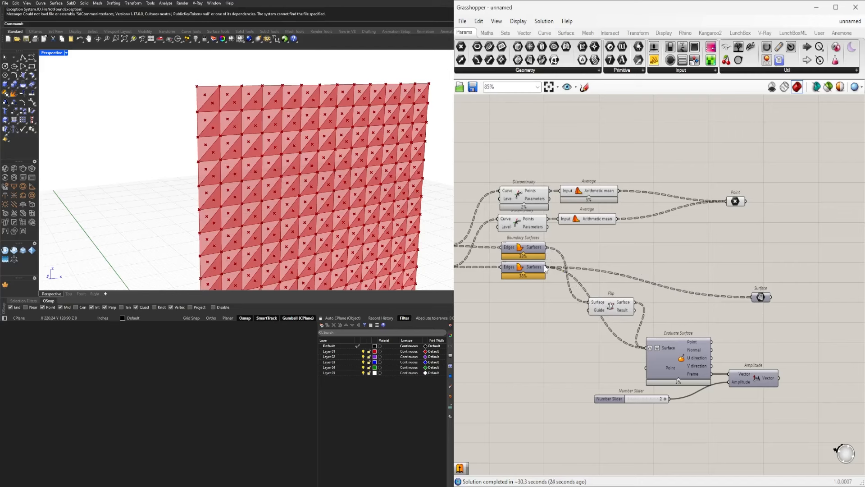
- Disconnect both Boundary Surfaces outputs from the Surface parameter, Flip and Evaluate Surface
left_click_drag(545, 267, 751, 297, "ctrl")
left_click_drag(550, 272, 647, 347, "ctrl")
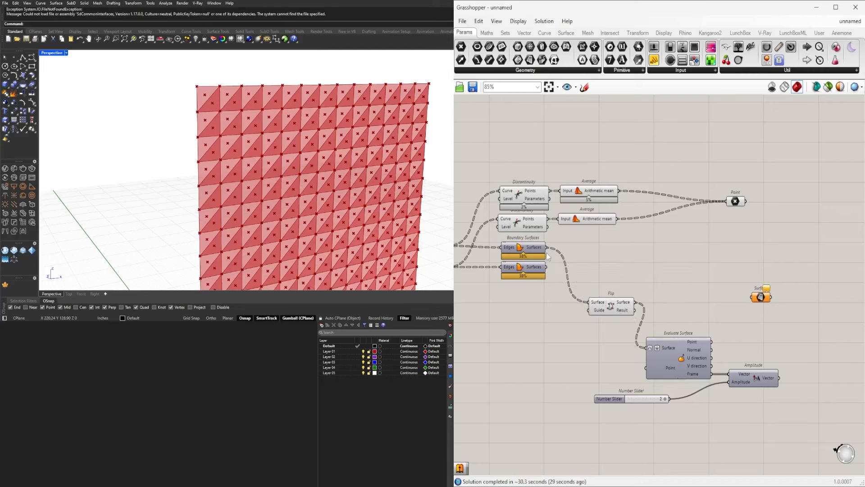
left_click_drag(546, 248, 611, 356, "ctrl")
left_click_drag(609, 399, 614, 394)
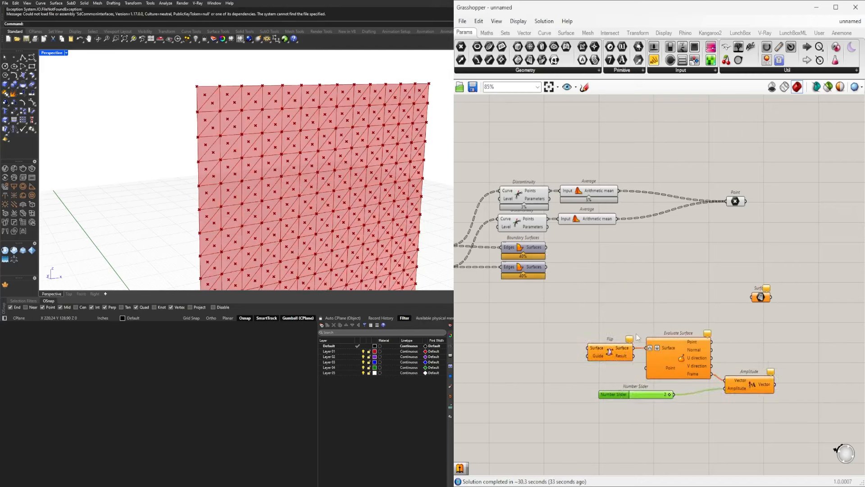
- Add a Brep Join component fed by both Boundary Surfaces outputs and flatten its Breps input
left_click_drag(513, 274, 511, 277)
double_click(588, 261)
type("join")
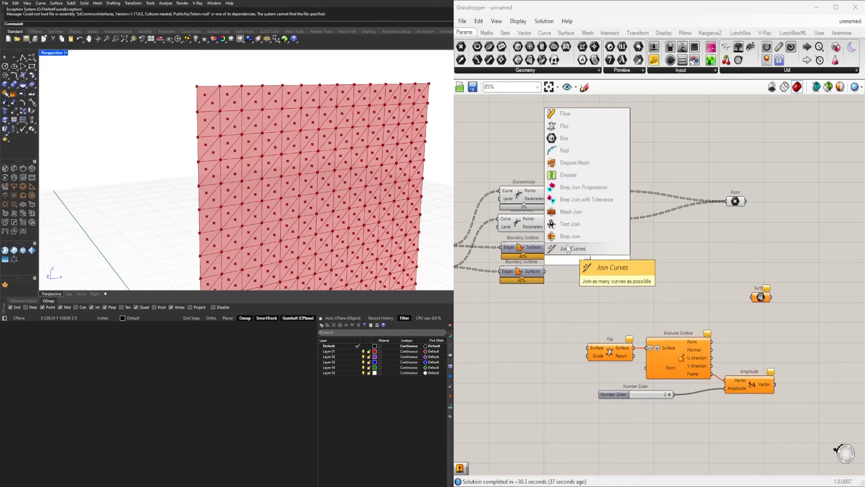
left_click(559, 240)
scroll(547, 254, "up", 3)
left_click_drag(547, 241, 581, 263)
right_click(592, 262)
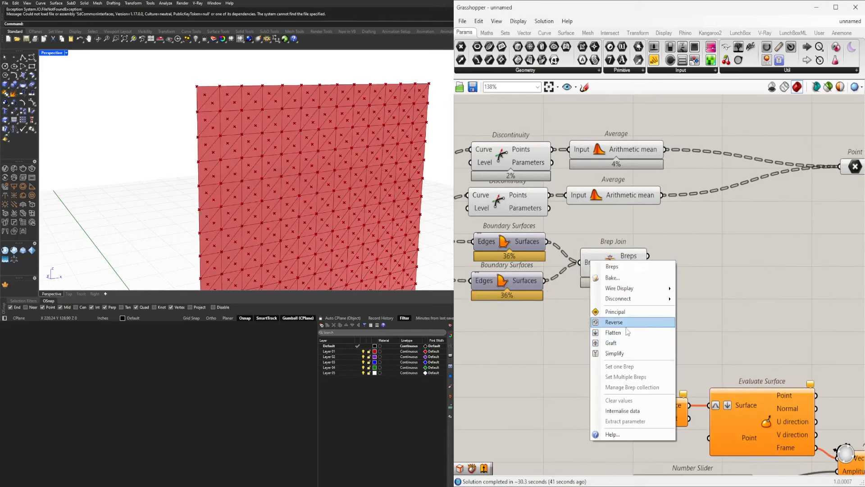
left_click(624, 332)
left_click(624, 263)
- Move the Discontinuity and Average components beyond Brep Join and align Brep Join with the Boundary Surfaces components
scroll(622, 233, "down", 2)
left_click_drag(829, 210, 527, 152)
left_click_drag(542, 177, 755, 177)
left_click_drag(627, 255, 628, 246)
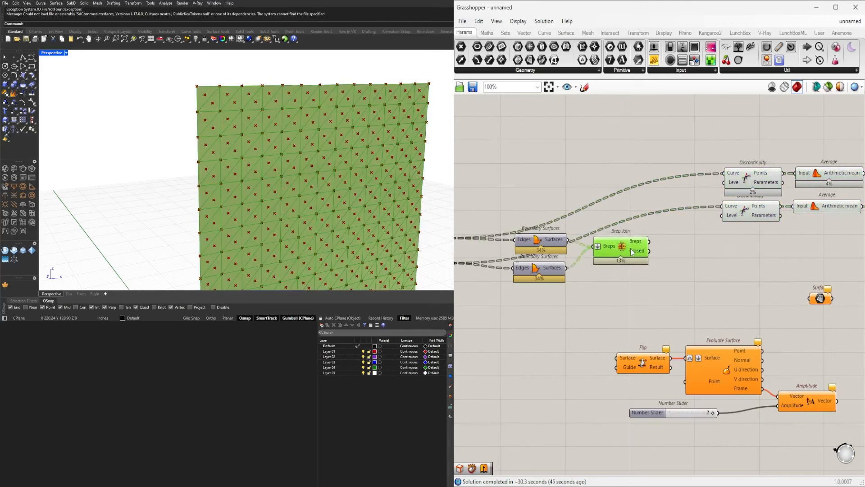
- Add a Deconstruct Brep component and connect Brep Join's Breps output to its Brep input
right_click_drag(718, 261, 665, 257)
double_click(666, 259)
type("deco")
left_click(653, 164)
left_click_drag(596, 236, 647, 236)
- Move the Discontinuity and Average components further along and connect Deconstruct Brep's Faces output to the upper Discontinuity's Curve input
scroll(646, 236, "down", 2)
right_click_drag(734, 227, 652, 236)
left_click_drag(813, 236, 604, 180)
scroll(598, 191, "up", 2)
left_click_drag(598, 197, 660, 197)
left_click_drag(550, 256, 639, 195)
- Delete the lower duplicate Discontinuity and Average components
right_click_drag(747, 259, 705, 255)
left_click_drag(704, 255, 609, 230)
key("Delete")
- Place the Point parameter beside Average and bring the Discontinuity, Average and Point chain closer to Deconstruct Brep
scroll(703, 259, "down", 1)
right_click_drag(859, 231, 812, 231)
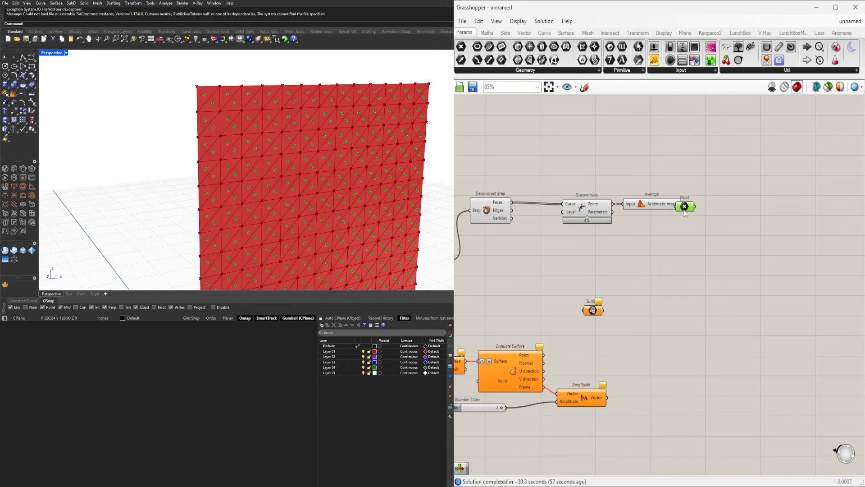
left_click_drag(760, 227, 575, 182)
scroll(573, 209, "up", 2)
left_click_drag(573, 209, 515, 206)
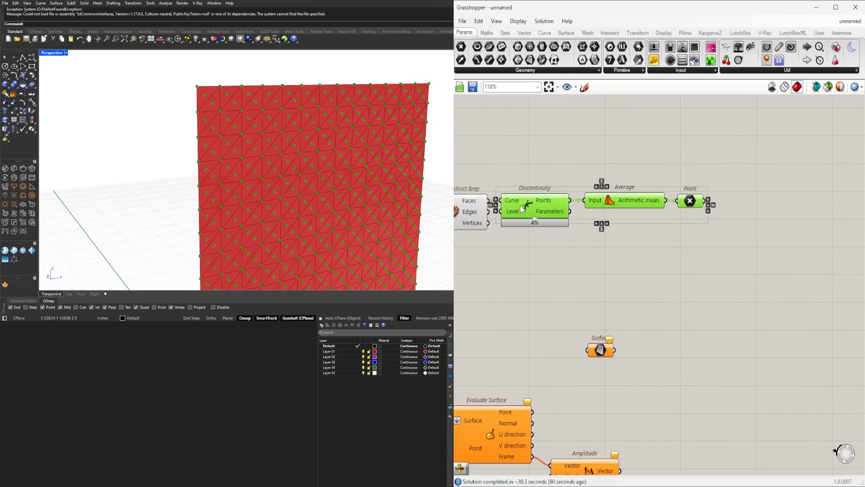
- Lower Deconstruct Brep together with the Discontinuity, Average and Point chain to line up with Brep Join
scroll(586, 252, "down", 2)
right_click_drag(586, 252, 645, 217)
left_click_drag(778, 226, 568, 174)
left_click_drag(554, 196, 544, 248)
left_click(547, 261)
right_click_drag(549, 261, 596, 259)
scroll(596, 259, "down", 1)
right_click_drag(596, 258, 611, 270)
scroll(630, 286, "up", 2)
scroll(630, 287, "down", 1)
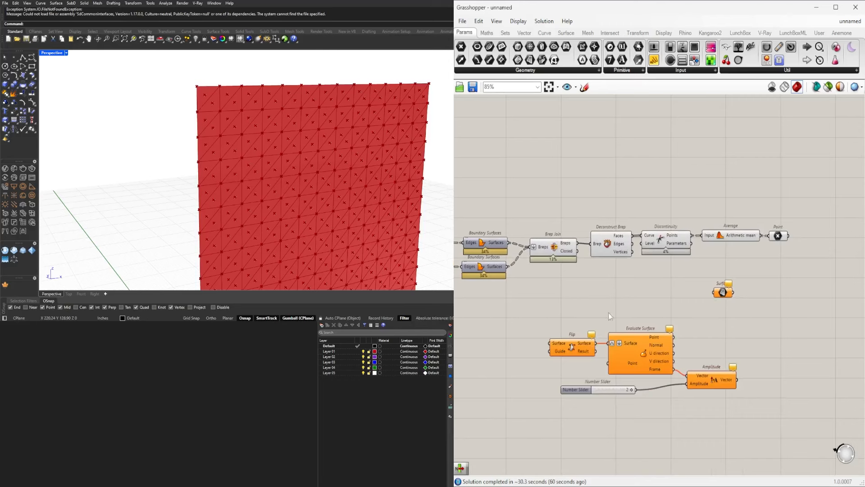
- Connect Deconstruct Brep's Faces output to Evaluate Surface's Surface input and delete the Flip component
left_click(558, 250)
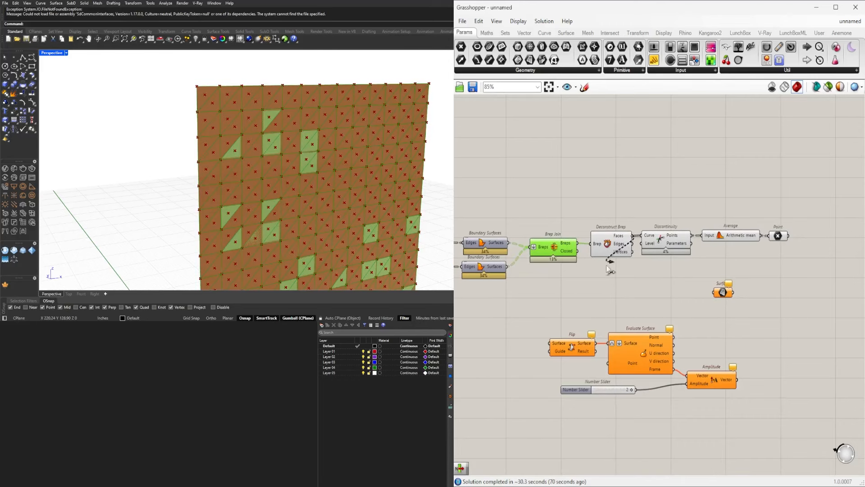
left_click_drag(620, 273, 609, 343)
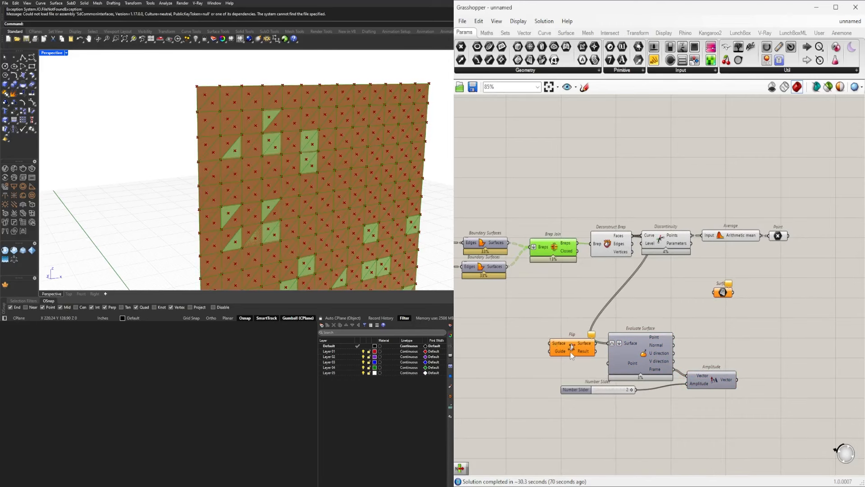
left_click(570, 351)
key("Delete")
- Move the Evaluate Surface group closer to Deconstruct Brep, raise the Discontinuity chain, and tidy the Amplitude component and its slider
left_click_drag(727, 337, 597, 404)
left_click_drag(633, 356, 663, 309)
left_click(804, 254)
right_click_drag(804, 253, 754, 265)
left_click_drag(754, 266, 638, 228)
scroll(585, 264, "up", 2)
left_click(547, 260)
left_click_drag(716, 382, 724, 383)
left_click_drag(545, 389, 563, 394)
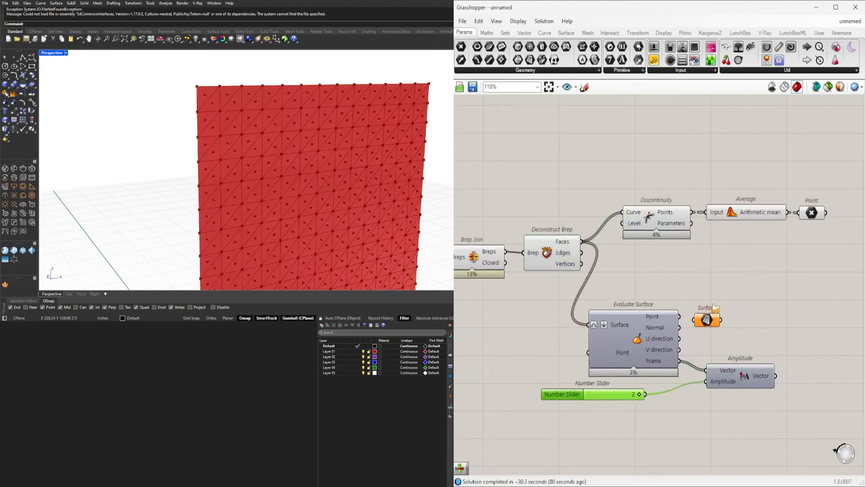
- Add a Move component fed by the Point parameter and Amplitude's Vector output, and graft its Motion input
scroll(608, 353, "down", 2)
double_click(767, 316)
type("mo")
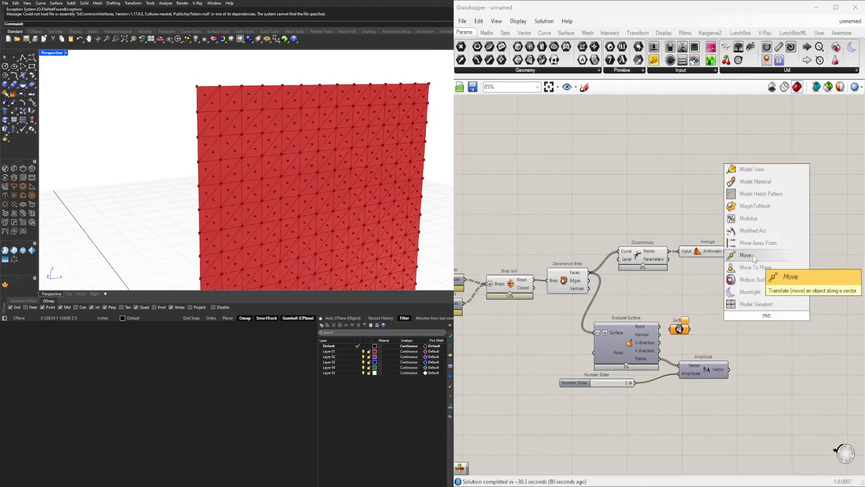
left_click(753, 256)
left_click_drag(766, 313, 817, 271)
right_click(805, 272)
left_click(804, 341)
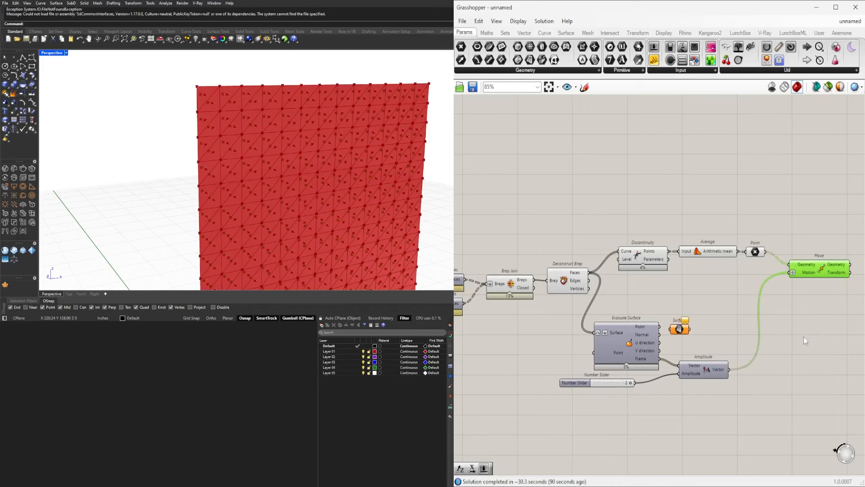
- Graft Amplitude's Vector output instead and remove the graft from Move's Motion input
right_click_drag(804, 336, 690, 340)
left_click_drag(702, 265, 712, 272)
right_click(606, 372)
left_click(627, 424)
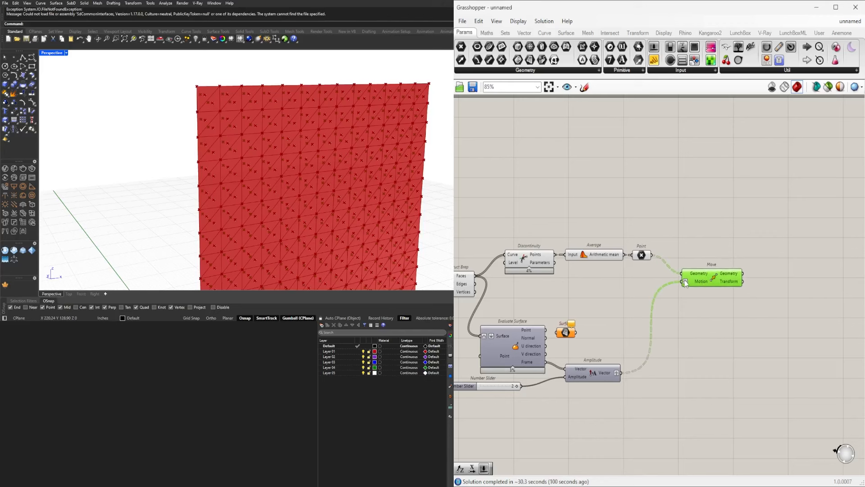
right_click(686, 281)
left_click(709, 354)
- Vary the amplitude slider to examine how the moved points respond, ending at 2
right_click_drag(640, 351, 665, 346)
scroll(648, 382, "up", 5)
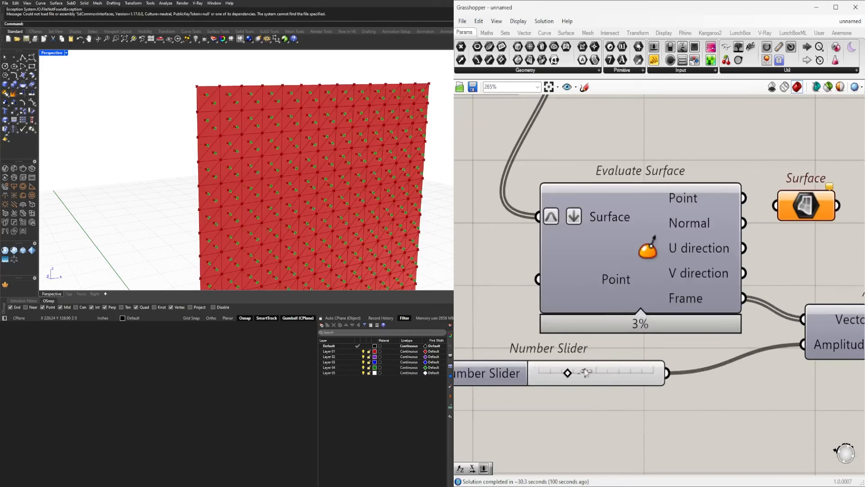
left_click_drag(567, 373, 604, 371)
scroll(652, 372, "down", 8)
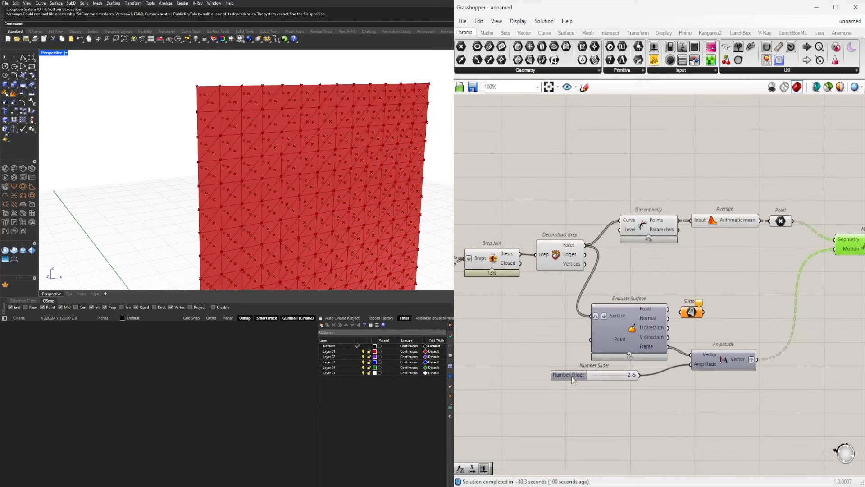
- Reposition the Evaluate Surface group and the Discontinuity, Average and Point chain to leave more space between them
mouse_move(672, 401)
left_mouse_down()
mouse_move(534, 324)
mouse_move(535, 316)
left_mouse_up()
left_click_drag(586, 328, 602, 316)
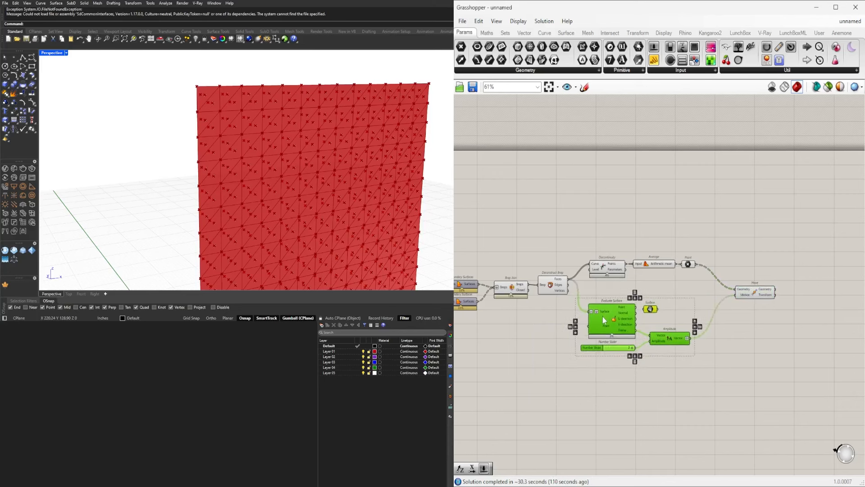
left_click(667, 294)
scroll(669, 293, "up", 3)
scroll(663, 291, "down", 2)
scroll(649, 286, "up", 2)
mouse_move(773, 274)
left_mouse_down()
mouse_move(649, 234)
mouse_move(639, 241)
left_mouse_up()
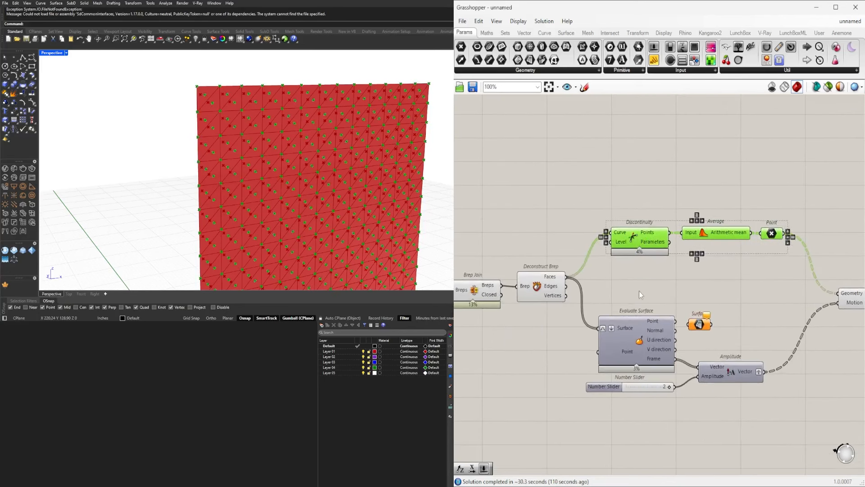
left_click(645, 291)
double_click(618, 277)
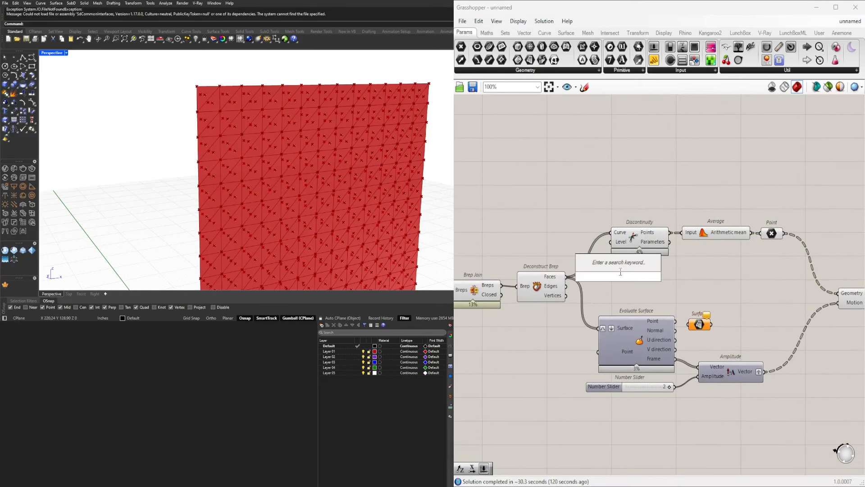
type("cur")
key("Return")
key("Delete")
- Add a Curve parameter fed by Deconstruct Brep's Edges output
double_click(623, 285)
type("cur")
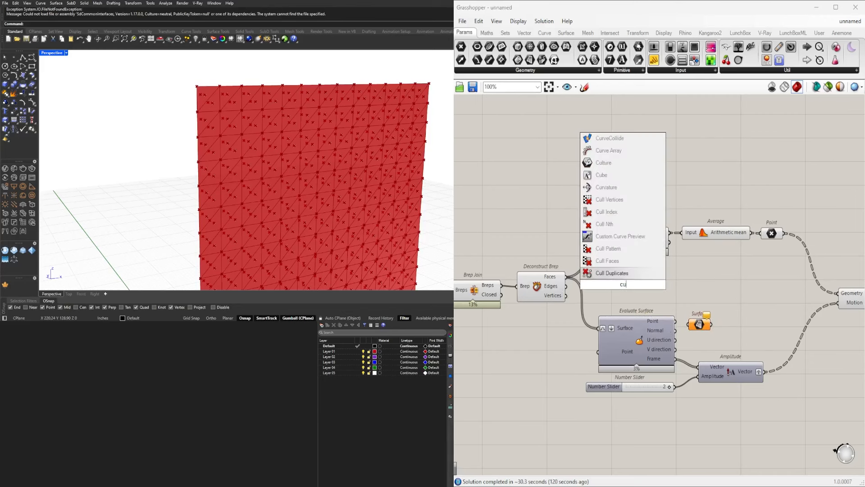
left_click(602, 237)
left_click_drag(566, 286, 613, 284)
- Bake the Curve parameter's edges and select individual curves near the panel's upper corner to examine them
left_click(623, 283)
scroll(622, 283, "up", 1)
middle_click(623, 283)
left_click(639, 301)
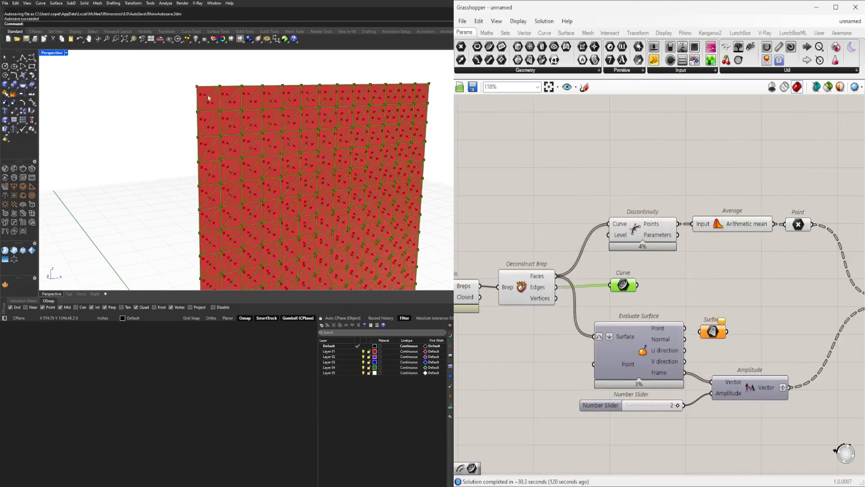
left_click(210, 86)
scroll(199, 84, "up", 6)
left_click(219, 92)
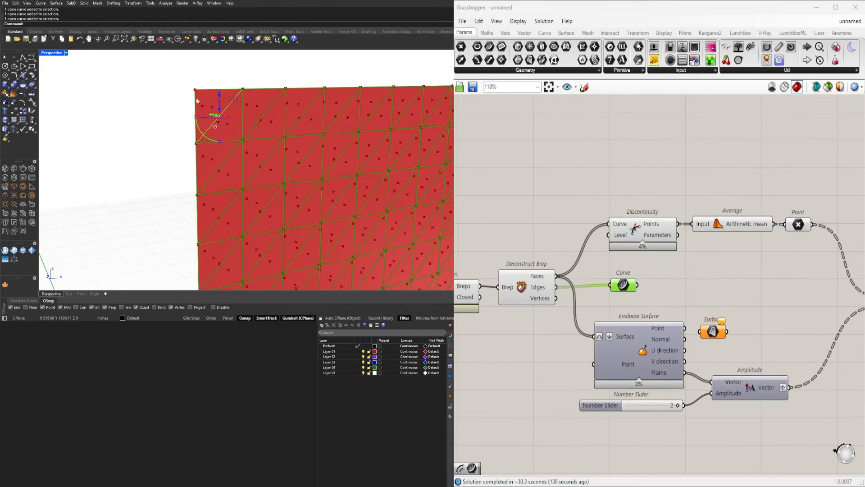
- Delete all the baked edge curves from the viewport
scroll(202, 111, "down", 10)
left_click_drag(158, 102, 320, 218)
scroll(320, 218, "up", 2)
key("Delete")
- Move the Curve parameter away from Deconstruct Brep and feed it into the Base input of a new Extrude Point component
left_click(568, 286)
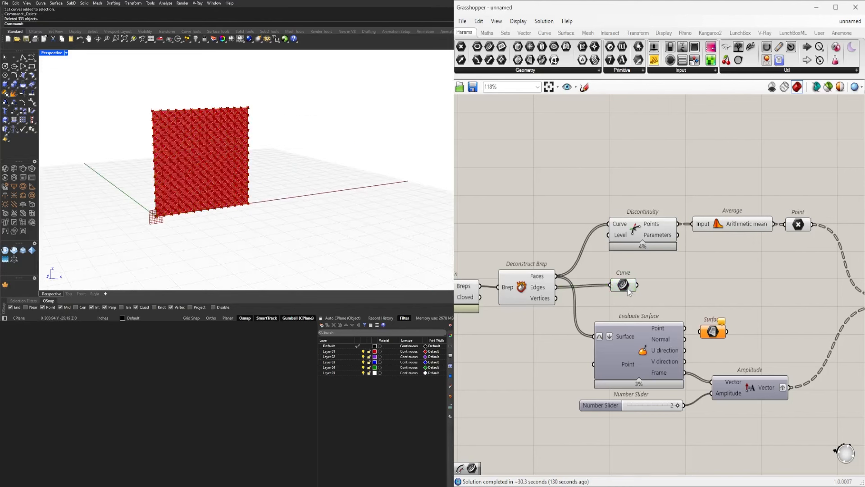
left_click_drag(624, 285, 664, 288)
scroll(604, 322, "down", 1)
double_click(748, 314)
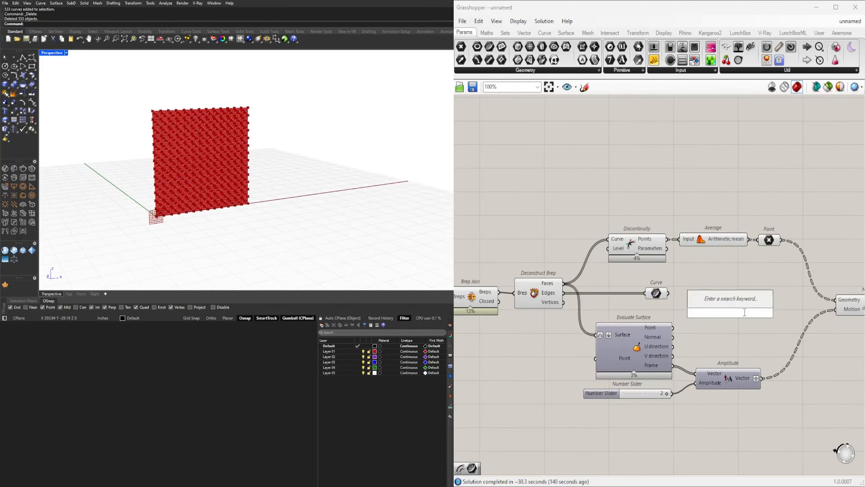
type("extr")
left_click(738, 290)
left_click_drag(669, 293, 703, 307)
left_click_drag(724, 312, 751, 297)
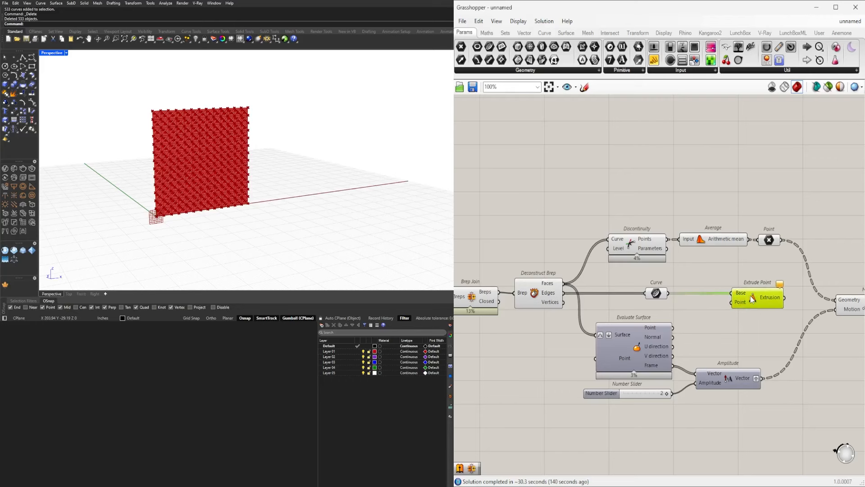
- Place the Extrude Point component beyond Move and shift Move slightly lower
right_click_drag(712, 296, 639, 302)
scroll(639, 302, "down", 1)
left_click_drag(685, 304, 847, 302)
left_click_drag(771, 317, 759, 331)
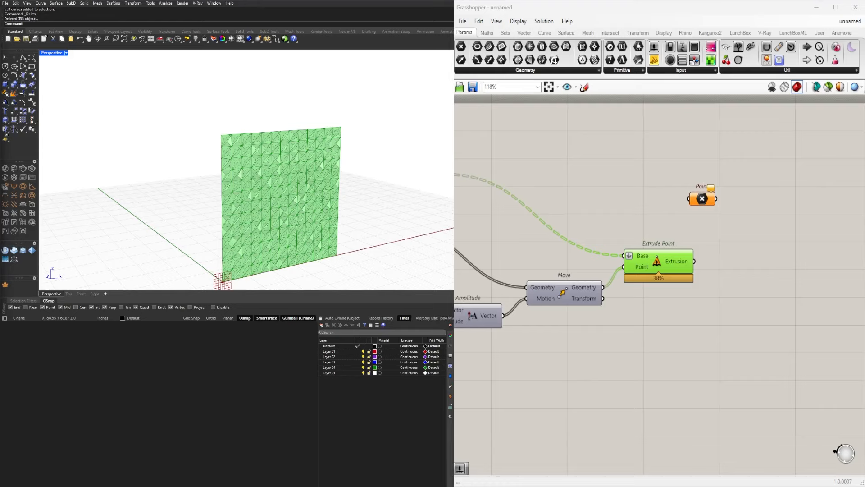
- Draw a rectangular plane surface on the ground behind the triangulated panel
scroll(288, 171, "down", 7)
right_click_drag(303, 158, 273, 187)
type("Pl")
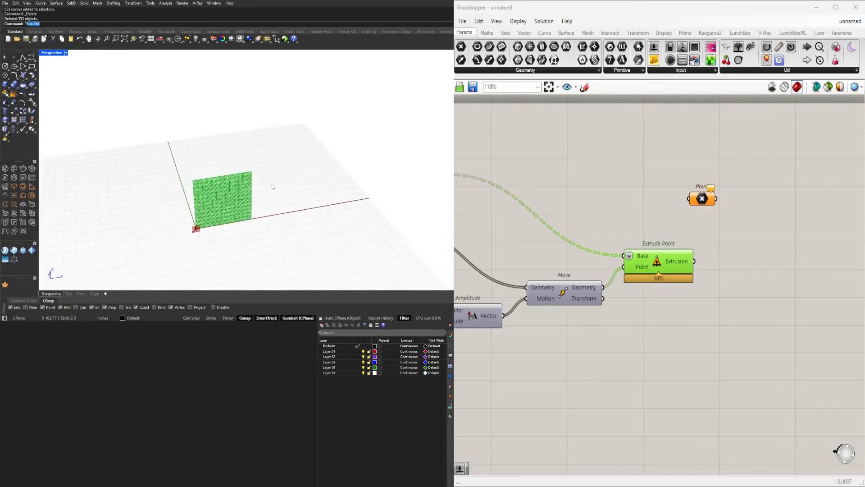
type("ane")
key("Return")
left_click(291, 182)
left_click(305, 152)
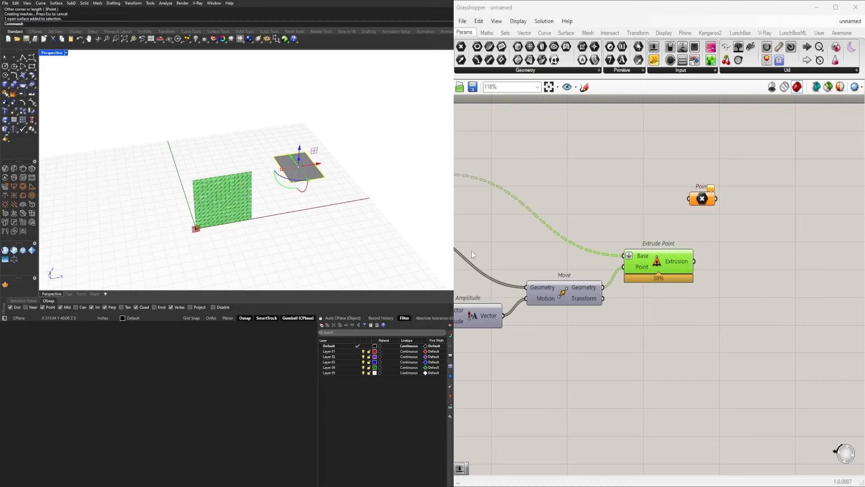
- Move the XZ Plane, its size slider and Plane Surface away from Relay to make room
scroll(471, 251, "down", 7)
right_click_drag(472, 252, 612, 305)
scroll(697, 244, "up", 7)
left_click(666, 237)
scroll(706, 288, "down", 1)
scroll(613, 257, "up", 1)
double_click(631, 257)
right_click_drag(606, 225, 650, 226)
left_click_drag(645, 223, 554, 272)
left_click_drag(618, 256, 594, 256)
- Add a Surface parameter above Plane Surface and set the drawn plane as its surface
double_click(601, 224)
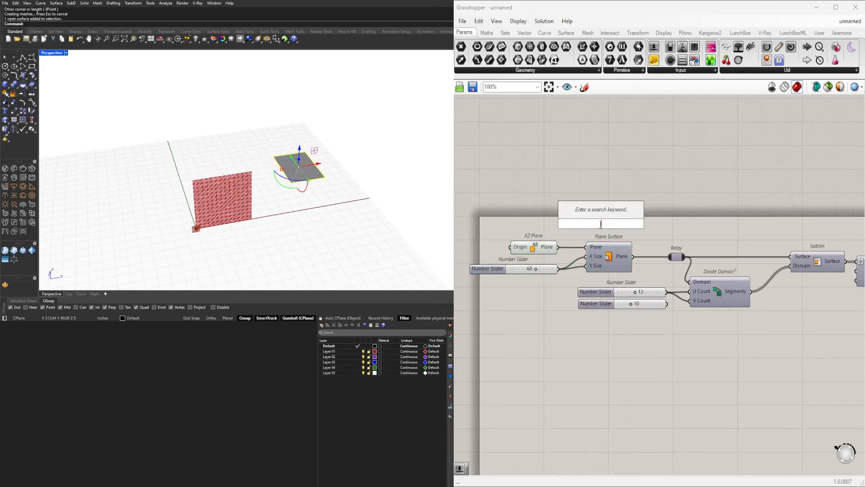
type("surface")
left_click(604, 214)
right_click(617, 230)
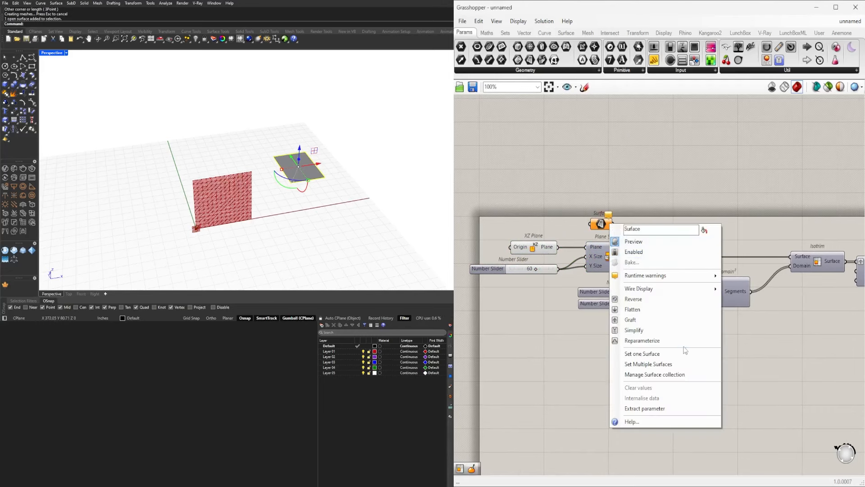
left_click(631, 353)
- Connect the Surface parameter to Relay in place of Plane Surface and examine the pattern on the drawn plane
left_click_drag(618, 227, 631, 228)
left_click_drag(672, 256, 672, 256)
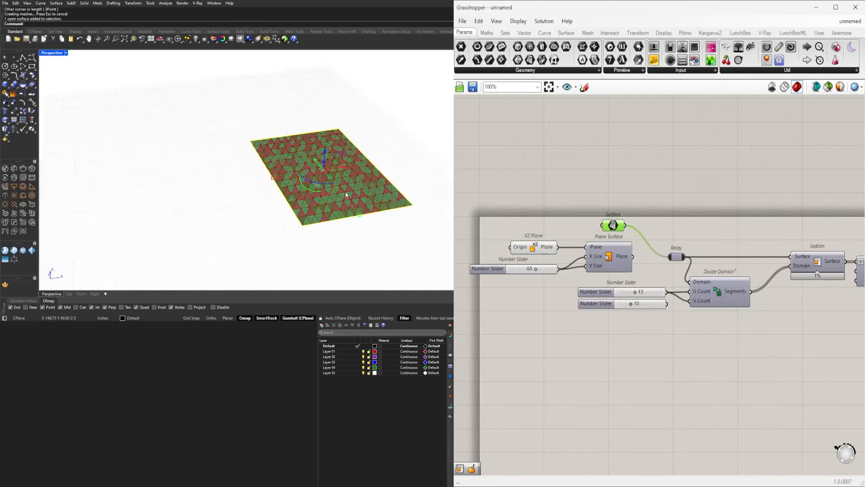
scroll(604, 209, "up", 2)
- Turn off the preview of the Surface parameter
left_click_drag(713, 212, 624, 235)
middle_click(635, 199)
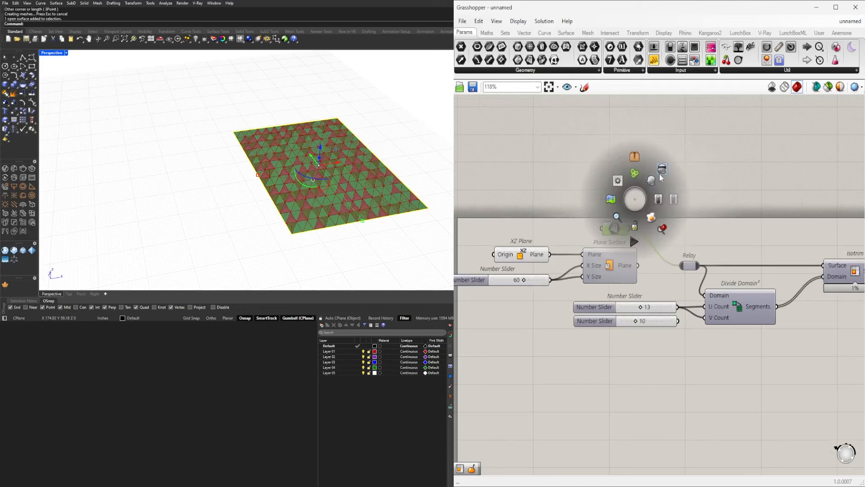
left_click(656, 161)
- Revert to Plane Surface as Relay's input, hiding the drawn plane and clearing the Surface parameter's values
left_click(363, 182)
key("ctrl+h")
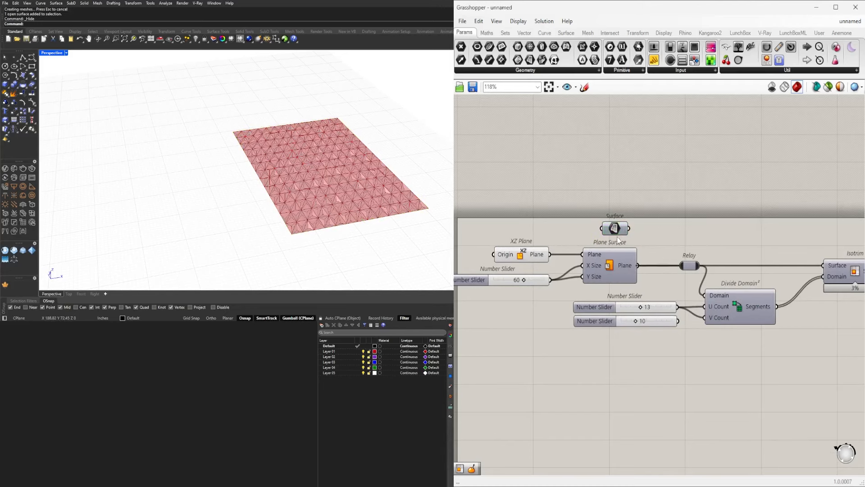
left_click(617, 229)
right_click(622, 227)
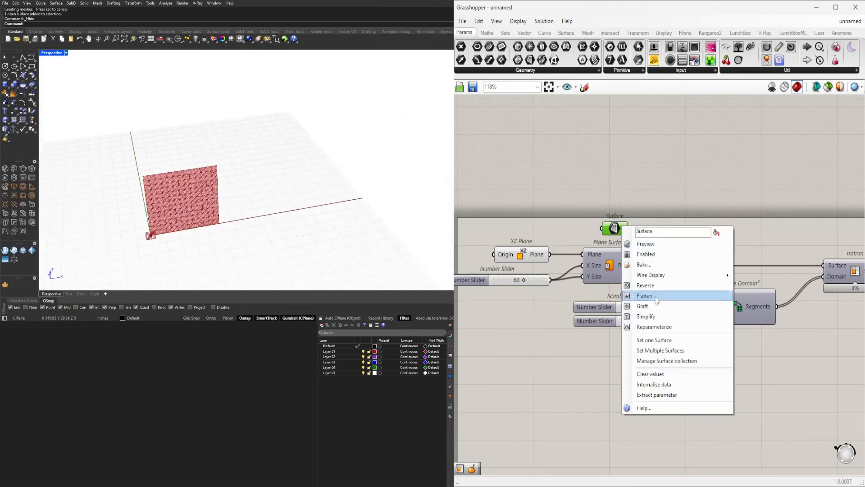
left_click(663, 376)
scroll(668, 266, "down", 8)
right_click_drag(670, 267, 548, 233)
scroll(549, 234, "down", 4)
left_click_drag(751, 336, 512, 202)
scroll(544, 239, "up", 4)
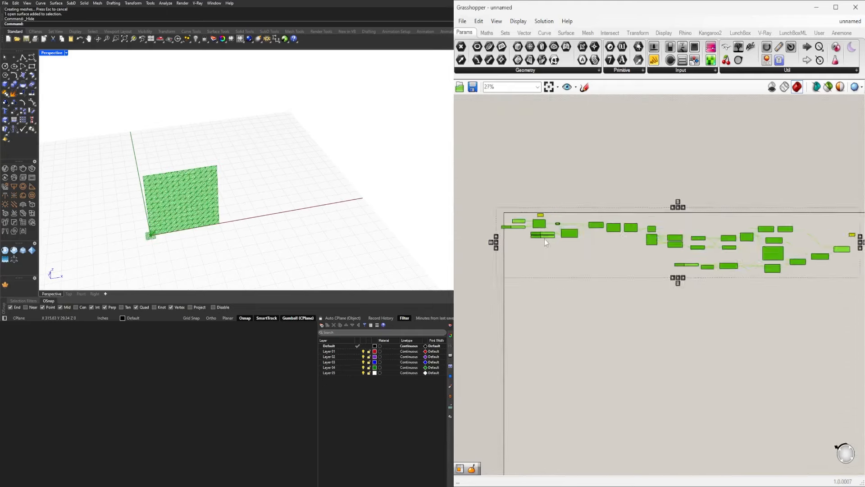
left_click(544, 241)
scroll(544, 239, "up", 6)
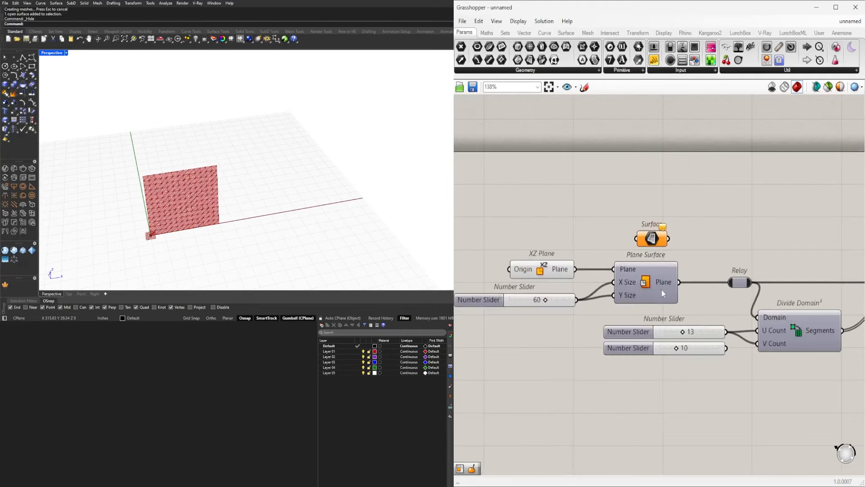
- Move the XZ Plane, its size slider and Plane Surface further from Relay to open a wider gap
right_click_drag(664, 241, 748, 230)
left_click_drag(712, 304, 640, 259)
left_click_drag(720, 276, 663, 276)
left_click(703, 234)
right_click_drag(721, 223, 703, 222)
- Duplicate the empty Surface parameter and route Plane Surface through one of the two into Relay
left_click_drag(688, 270, 741, 272)
left_click_drag(741, 271, 741, 240, "alt")
left_click_drag(725, 239, 694, 265, "ctrl")
scroll(740, 223, "down", 1)
- Rename the plane size slider SURFACE and the upper division slider DIVISIONS
right_click(528, 266)
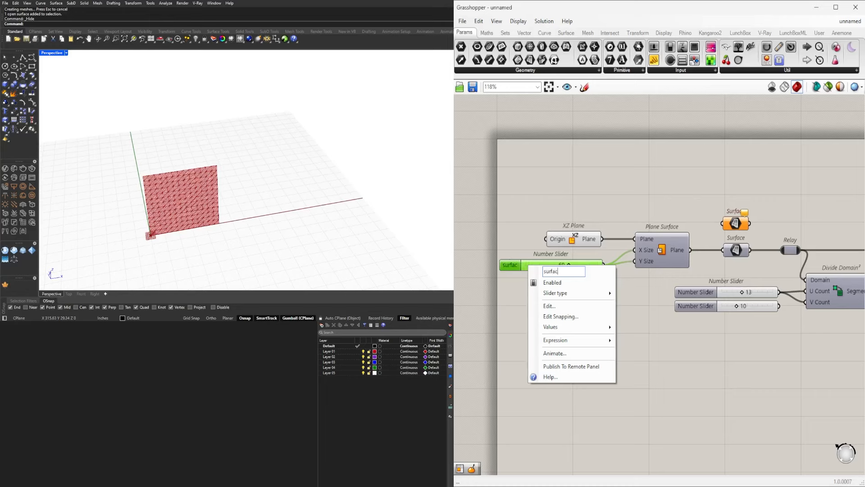
left_click(654, 331)
scroll(655, 331, "down", 1)
right_click_drag(655, 331, 575, 352)
scroll(586, 338, "up", 2)
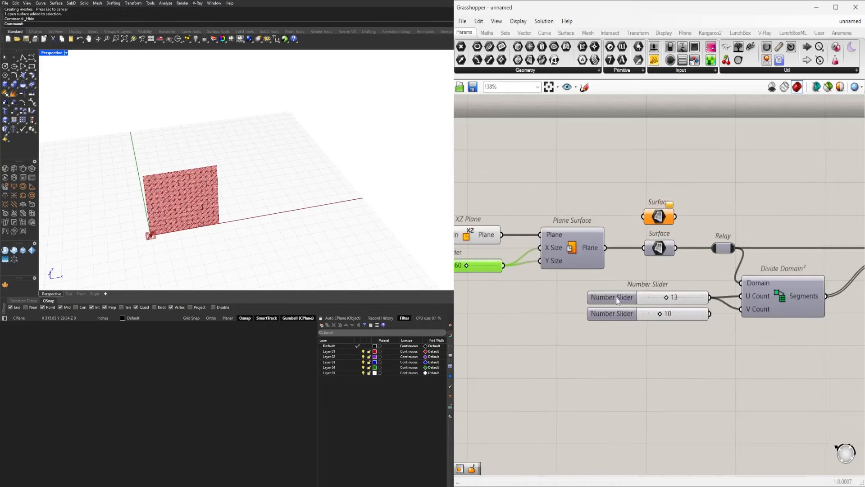
right_click(611, 297)
type("DIVISIONS")
key("Return")
- Rename the two division sliders U DIV and V DIV
scroll(631, 302, "down", 1)
scroll(631, 301, "up", 1)
right_click(618, 296)
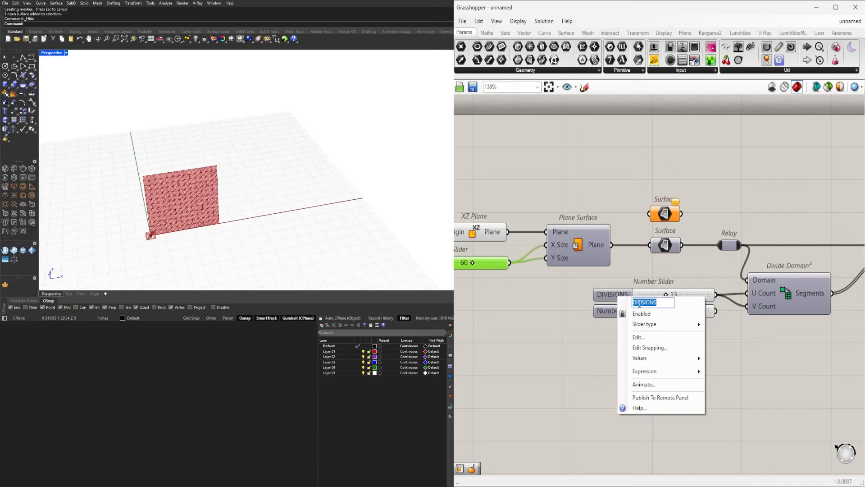
type("U DIV")
key("Return")
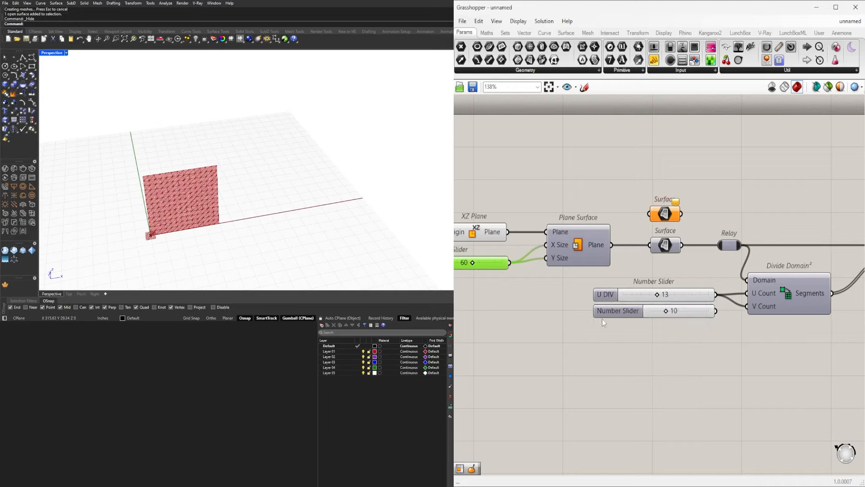
right_click(611, 311)
type("V DIV")
key("Return")
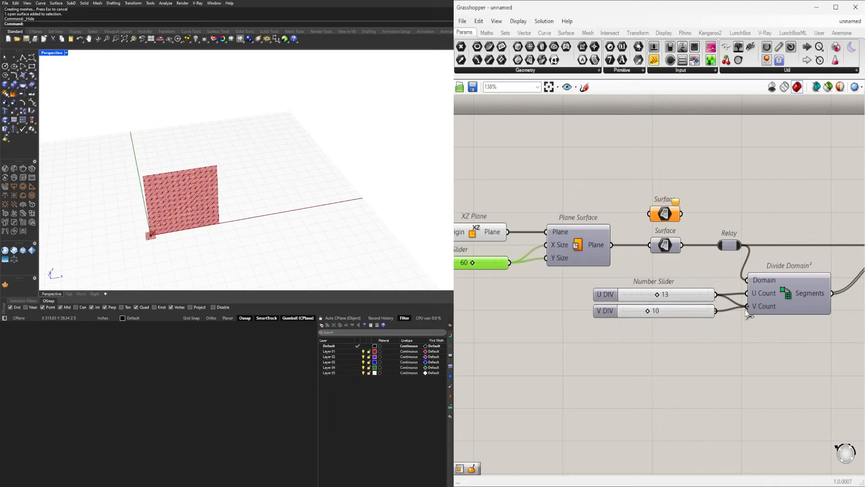
- Feed V Count from the V DIV slider alone and set the U DIV slider to 10
scroll(714, 293, "up", 3)
double_click(637, 301)
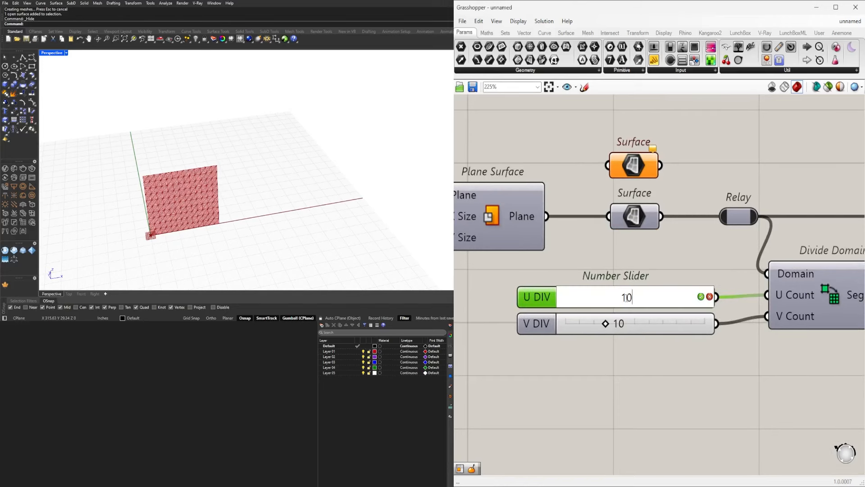
key("Return")
- Put the SURFACE, V DIV and U DIV sliders each into their own group, with V DIV moved lower
scroll(631, 297, "down", 5)
scroll(657, 288, "up", 3)
left_click(610, 280)
key("ctrl+g")
right_click_drag(766, 310, 669, 306)
left_click_drag(686, 317, 686, 330)
key("ctrl+g")
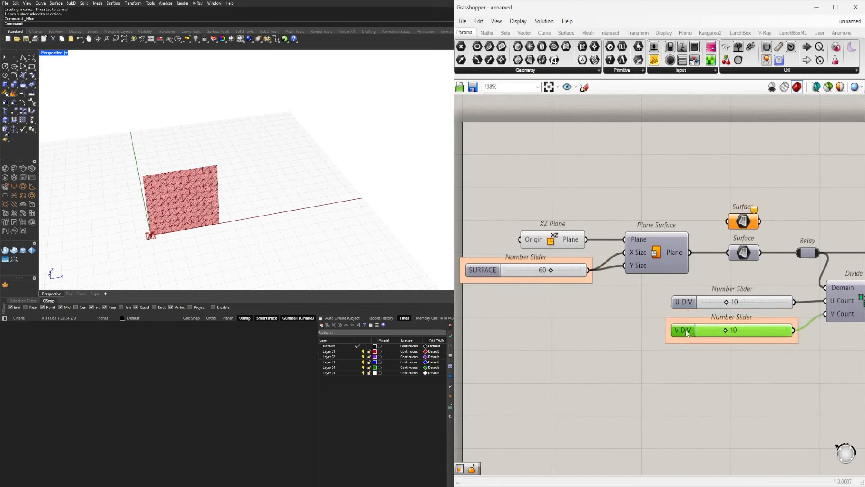
left_click(683, 303)
key("ctrl+g")
- Shift the V DIV slider down to separate its group from the U DIV group
left_click_drag(692, 373, 664, 301)
left_click(705, 351)
left_click_drag(684, 330, 684, 338)
left_click(721, 372)
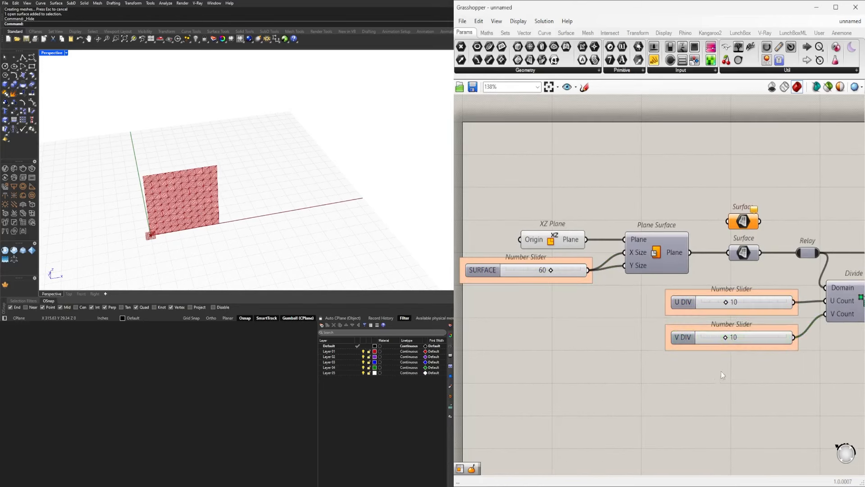
- Rename the slider feeding Negative and Construct Domain MIN/MAX and put it into its own group
scroll(721, 372, "down", 3)
right_click_drag(802, 367, 586, 358)
right_click_drag(721, 349, 491, 313)
scroll(631, 351, "up", 3)
left_click(596, 351)
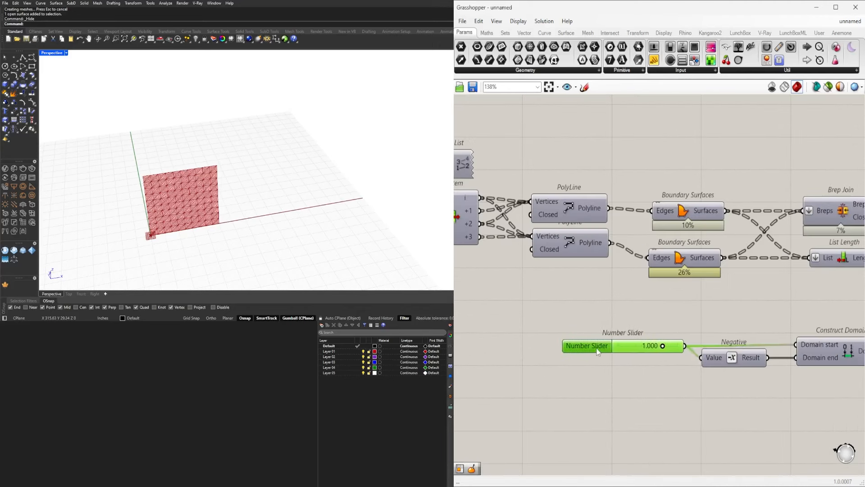
right_click(598, 351)
type("MIN/MAX")
key("Return")
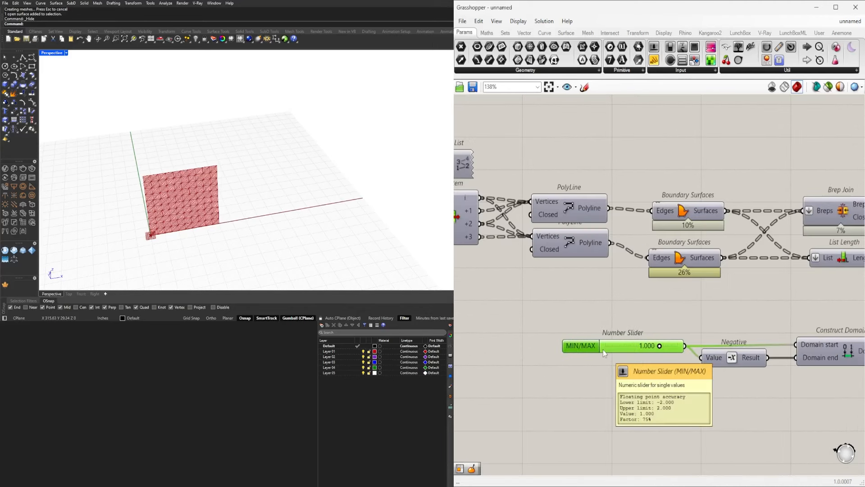
key("ctrl+g")
scroll(624, 302, "down", 5)
right_click_drag(784, 336, 701, 323)
scroll(701, 323, "down", 4)
left_click_drag(827, 361, 518, 268)
scroll(523, 281, "up", 4)
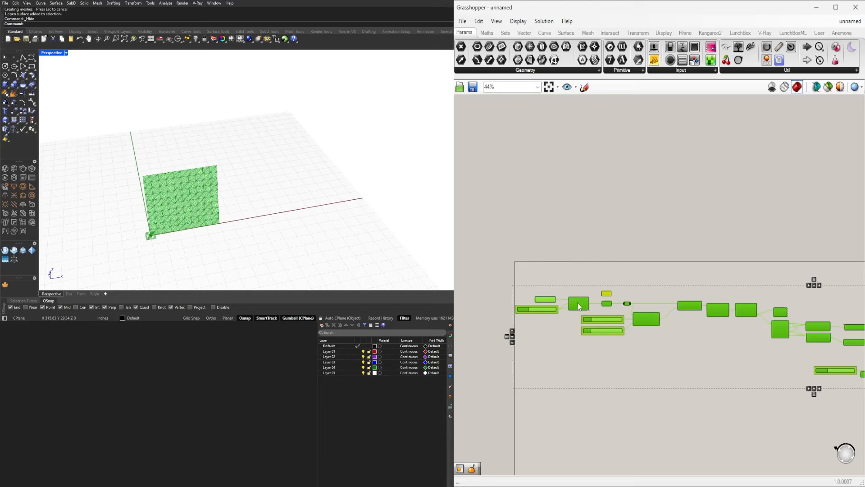
left_click(622, 322)
- Move the XZ Plane, SURFACE slider and Plane Surface together away from the Surface parameters
scroll(624, 311, "up", 3)
right_click_drag(651, 321, 701, 304)
left_click_drag(680, 312, 493, 242)
right_click_drag(570, 296, 655, 288)
left_click_drag(656, 288, 627, 284)
left_click_drag(714, 380, 679, 317)
left_click_drag(675, 319, 620, 319)
left_click(667, 385)
key("ctrl+z")
- Move the grouped U DIV and V DIV sliders together slightly down and away from Divide Domain²
left_click_drag(713, 363, 675, 303)
left_click_drag(679, 319, 660, 333)
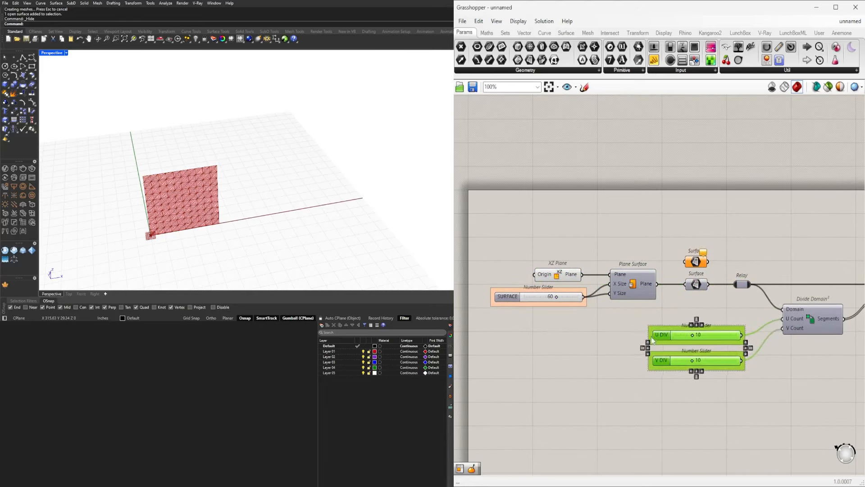
left_click(721, 383)
- Delete the list display component above the List Item that feeds the PolyLine components
scroll(739, 381, "down", 3)
right_click_drag(783, 378, 606, 313)
scroll(697, 284, "up", 4)
left_click(720, 294)
key("Delete")
- Shift the List Item feeding the PolyLines and everything downstream closer to Deconstruct Brep
scroll(723, 288, "down", 12)
right_click_drag(730, 298, 649, 314)
left_click_drag(772, 362, 639, 285)
scroll(643, 300, "up", 14)
left_click_drag(669, 344, 631, 302)
left_click(609, 283)
- Move the Boundary Surfaces components and everything downstream closer to the PolyLine components
scroll(609, 284, "down", 10)
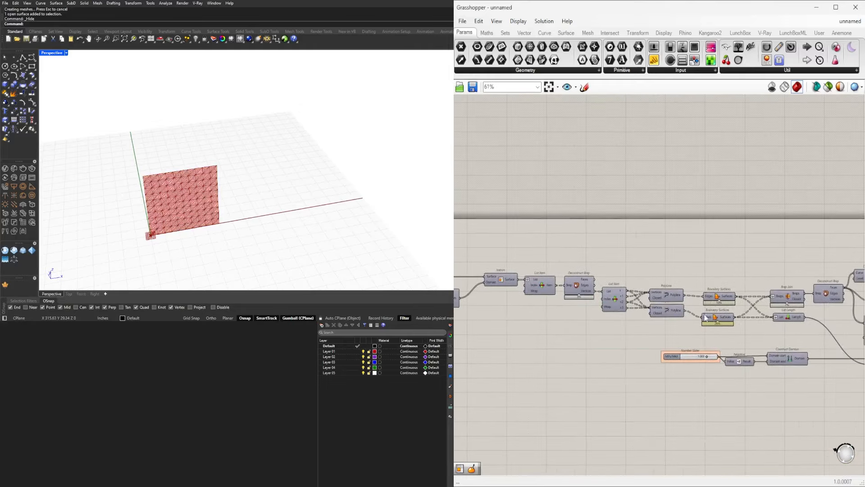
right_click_drag(591, 285, 574, 281)
left_click_drag(778, 355, 655, 269)
left_click_drag(824, 375, 622, 258)
scroll(621, 284, "up", 12)
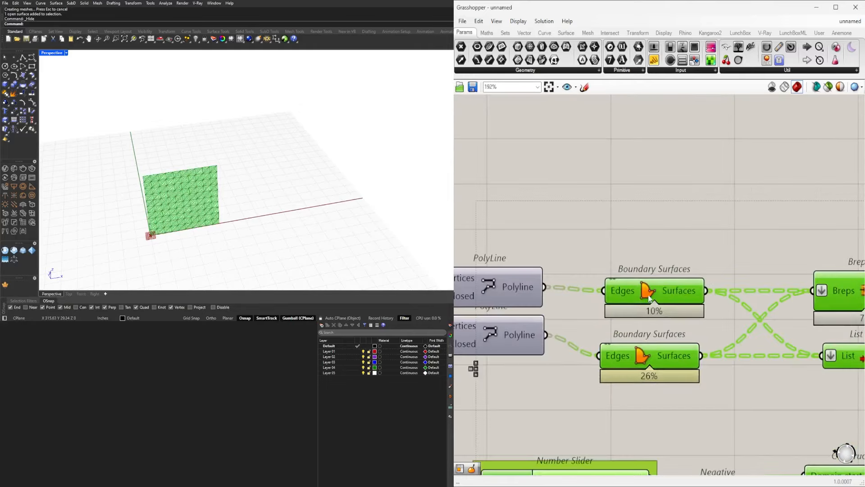
left_click_drag(642, 295, 632, 293)
left_click(623, 327)
scroll(624, 327, "down", 8)
scroll(773, 398, "up", 3)
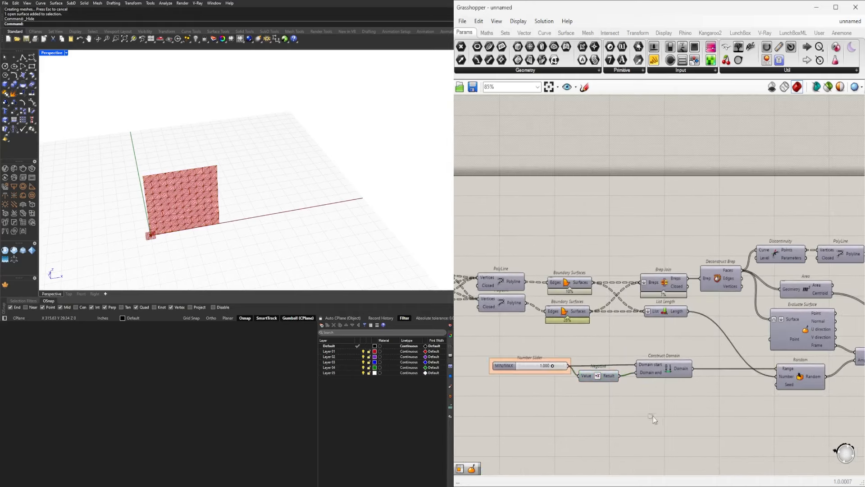
- Move the MIN/MAX slider, Negative, Construct Domain and Random row up, closer to Evaluate Surface
scroll(658, 409, "down", 3)
left_click_drag(770, 425, 549, 378)
scroll(722, 385, "up", 5)
left_click_drag(794, 384, 796, 369)
left_click(615, 416)
scroll(613, 417, "down", 3)
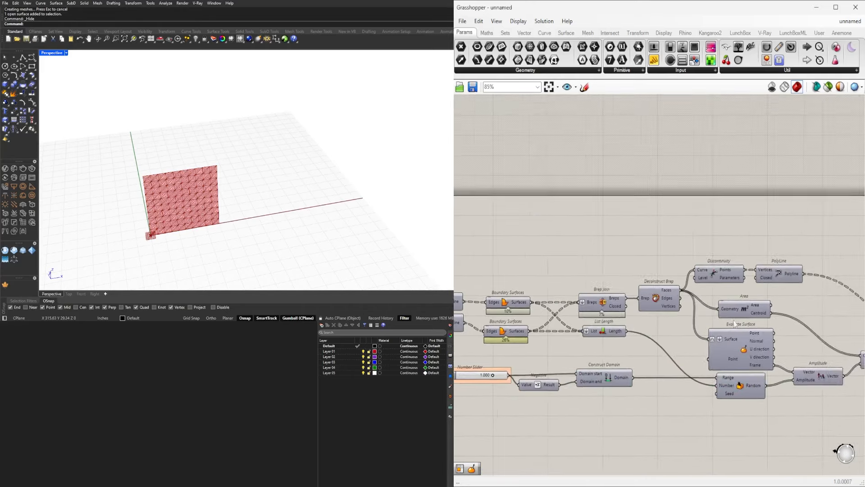
- Move Area, Evaluate Surface and the lower components through Move upward, closer to the Discontinuity and PolyLine row
scroll(728, 315, "up", 4)
left_click_drag(746, 312, 741, 320)
left_click(645, 321)
scroll(644, 320, "down", 7)
left_click_drag(770, 383, 684, 319)
left_click_drag(629, 381, 516, 344, "shift")
scroll(670, 311, "up", 5)
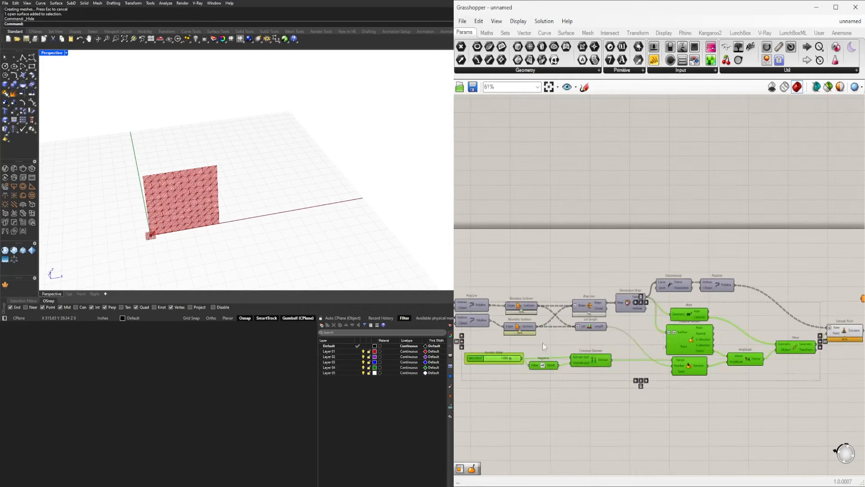
left_click_drag(721, 317, 721, 299)
left_click(789, 289)
- Shift Discontinuity and its PolyLine sideways so they line up above Area
right_click_drag(832, 275, 807, 289)
left_click_drag(808, 288, 676, 247)
left_click_drag(664, 269, 701, 269)
left_click(721, 236)
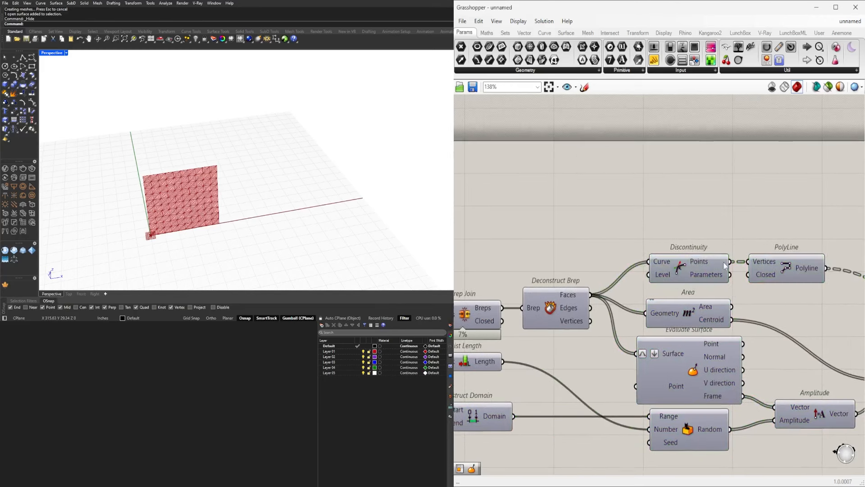
- Delete the unconnected Point parameter beyond Extrude Point
scroll(728, 262, "down", 5)
right_click_drag(728, 261, 558, 270)
left_click(747, 338)
left_click(782, 293)
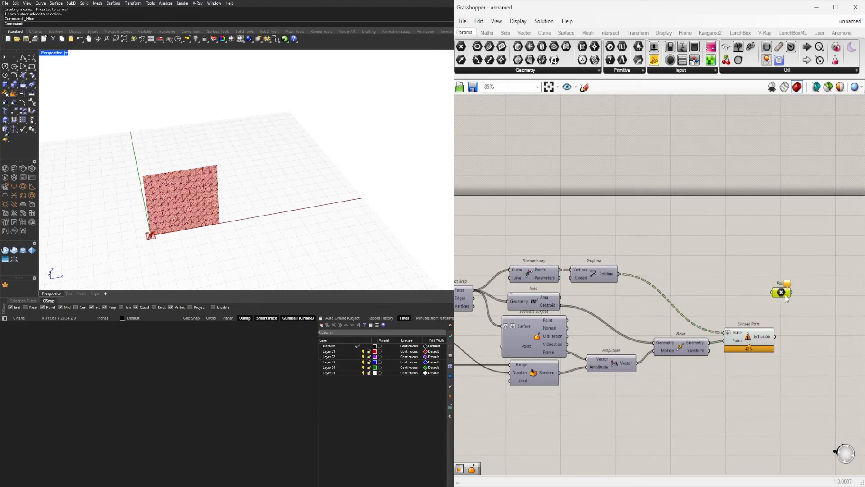
key("Delete")
- Add a Geometry parameter after Extrude Point and connect the Extrusion output to it
right_click_drag(788, 345, 768, 324)
double_click(769, 324)
type("geo")
key("Return")
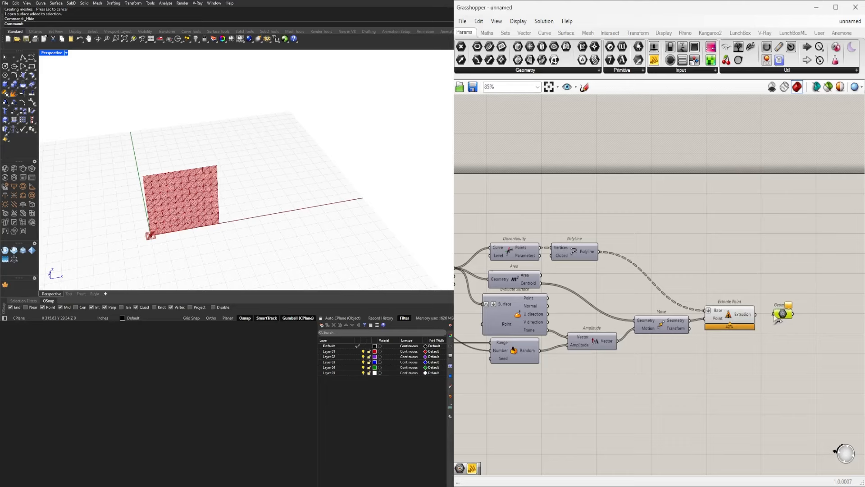
scroll(803, 310, "up", 4)
left_click(732, 265)
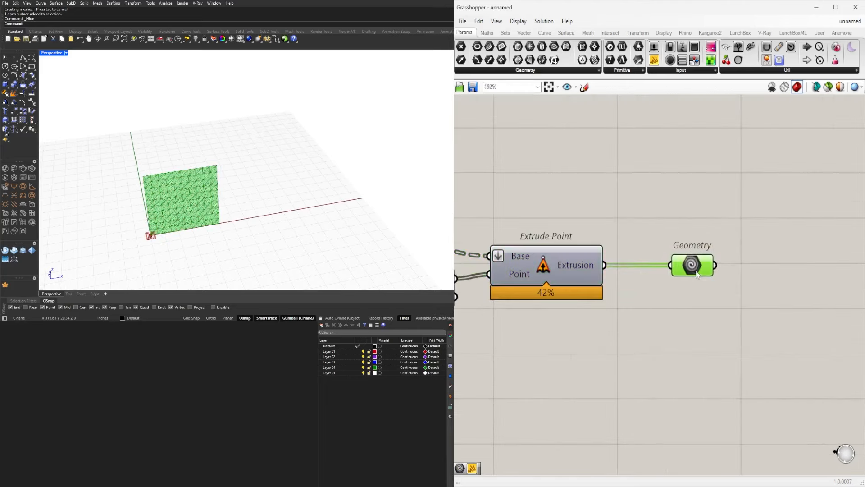
- Group the Geometry parameter and label the group PATTERN
key("ctrl+g")
right_click(739, 248)
type("PATTERN")
key("Return")
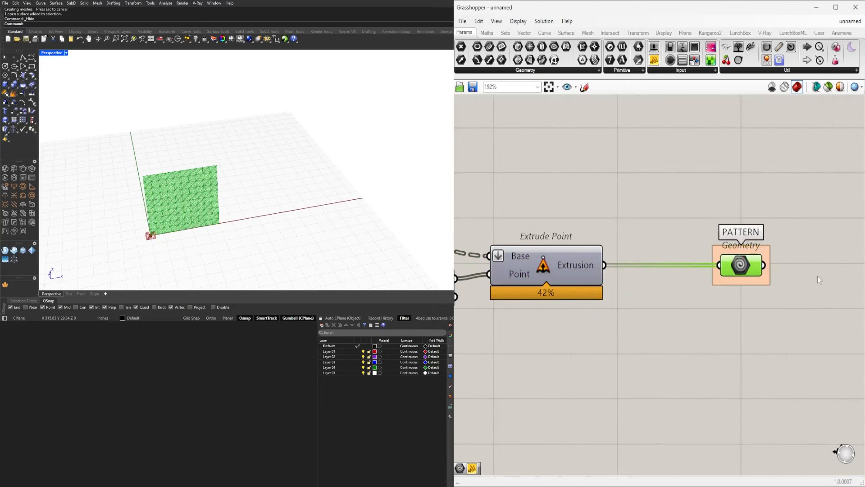
- Insert relays on the wire into the PATTERN geometry and on the MIN/MAX slider's output wire
left_click(662, 268)
scroll(620, 313, "down", 10)
scroll(586, 302, "up", 5)
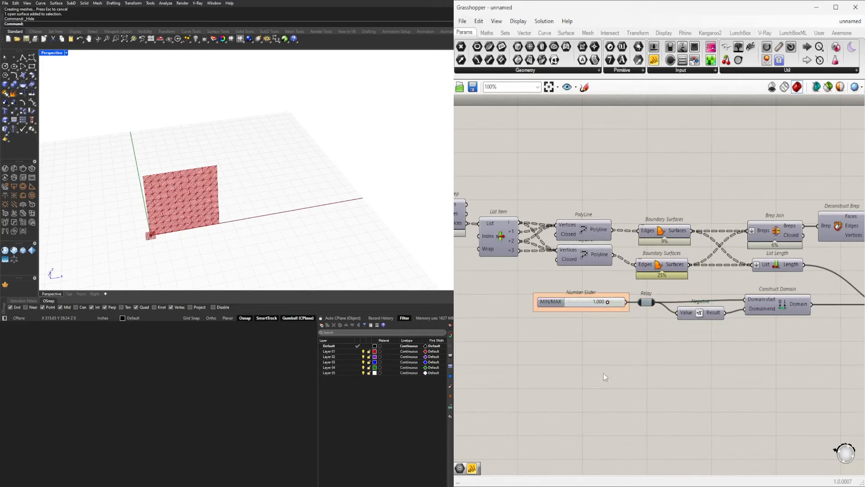
- Insert relays on the U DIV and V DIV wires into Divide Domain² and shift the sliders away from it
scroll(766, 320, "down", 8)
scroll(672, 308, "up", 7)
double_click(628, 310)
double_click(626, 336)
left_click_drag(648, 356, 545, 294)
left_click_drag(539, 311, 516, 295)
- Group the empty Surface parameter above the connected one and label the group SET ONE SURFACE
left_click(602, 418)
right_click_drag(582, 247, 682, 288)
scroll(682, 289, "up", 1)
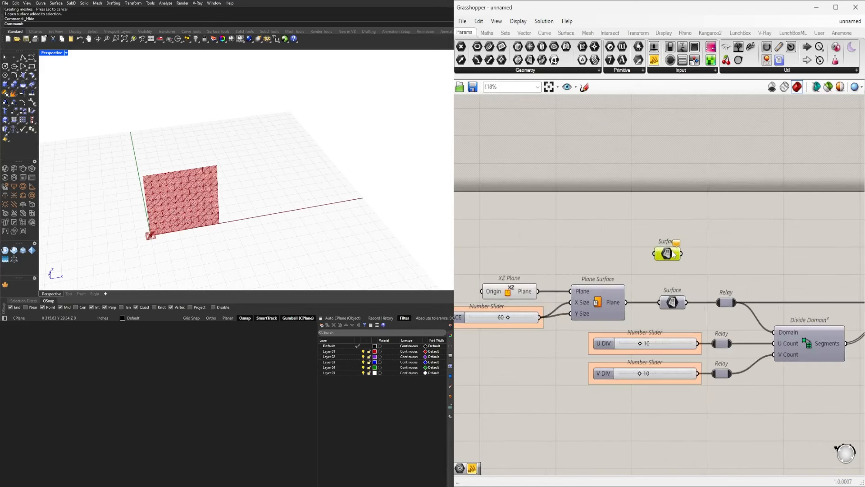
right_click(672, 243)
type("SET ONE SURFACE")
key("Return")
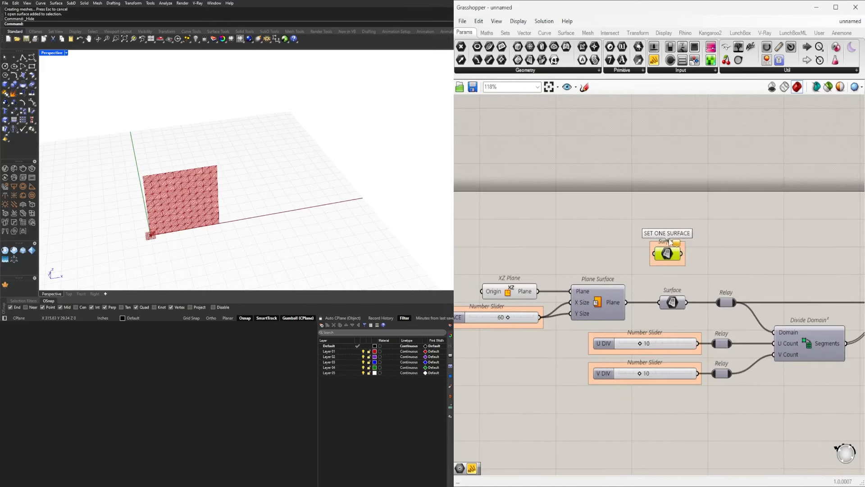
- Align the three relays after the Surface, U DIV and V DIV inputs in one vertical column
scroll(643, 216, "down", 2)
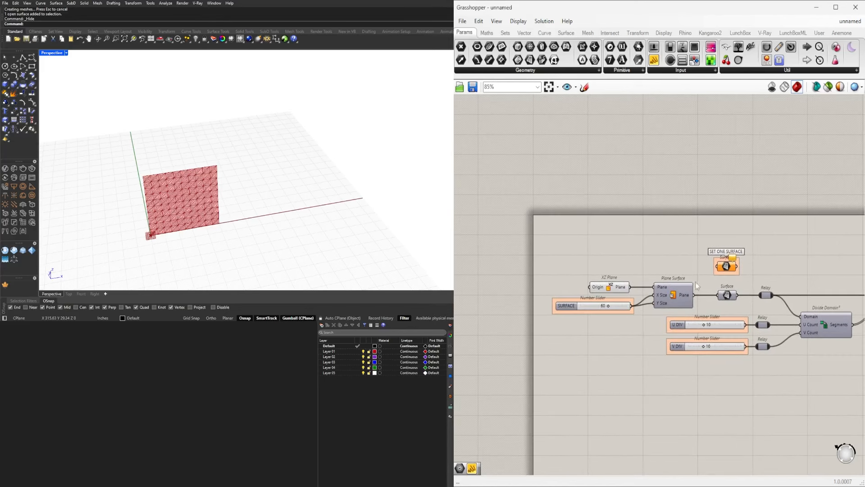
right_click_drag(768, 300, 734, 248)
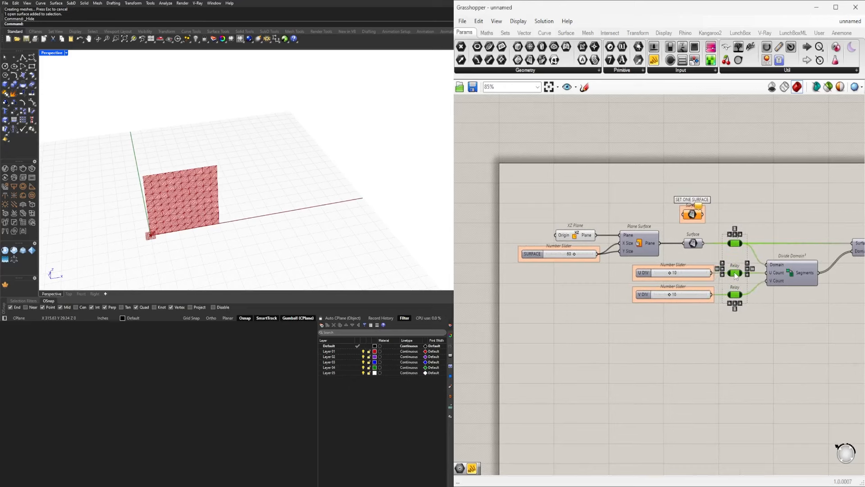
left_click(703, 322)
- Move the Area component slightly up, away from the Evaluate Surface label
scroll(649, 315, "down", 8)
right_click_drag(703, 307, 634, 286)
scroll(757, 276, "up", 5)
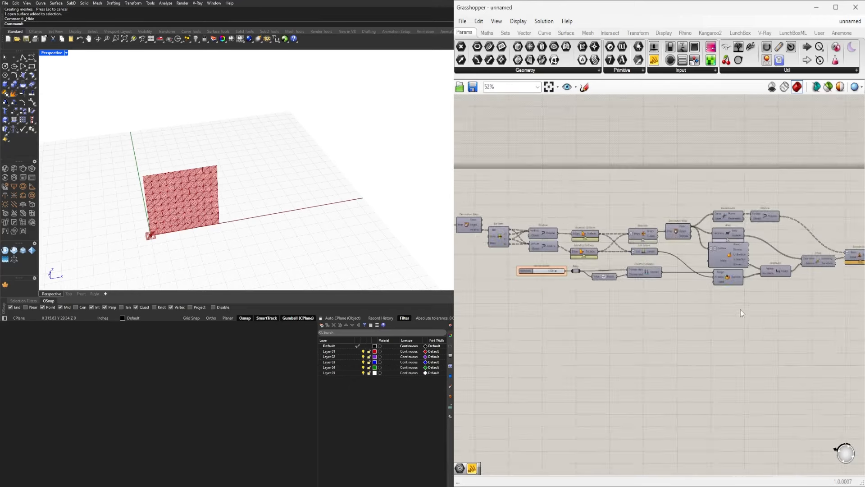
scroll(740, 310, "up", 2)
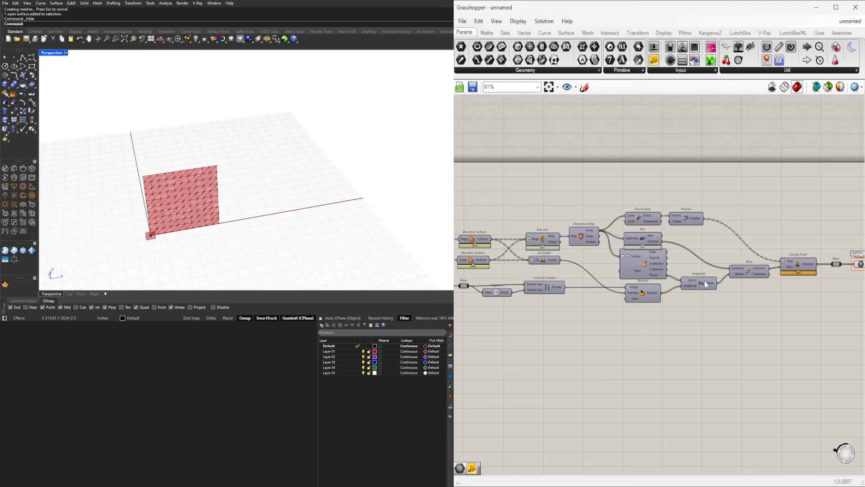
scroll(705, 284, "up", 1)
scroll(632, 225, "up", 4)
left_click(631, 225)
left_click(713, 289)
scroll(714, 291, "down", 7)
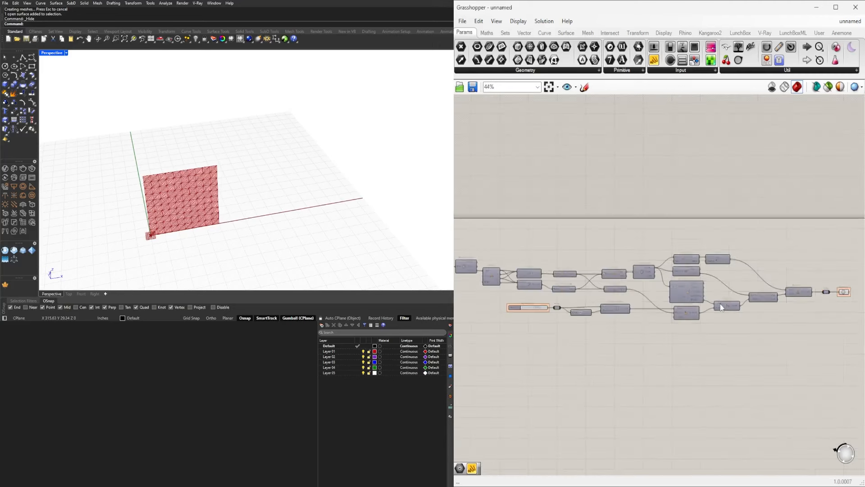
- Duplicate the entire definition and place the copy below the original
scroll(721, 305, "down", 5)
left_click_drag(815, 356, 499, 263)
right_click_drag(514, 279, 541, 234)
left_click(553, 271)
left_click_drag(823, 323, 561, 328)
- Disable all components of the duplicated definition
left_click_drag(822, 394, 502, 306)
right_click(624, 321)
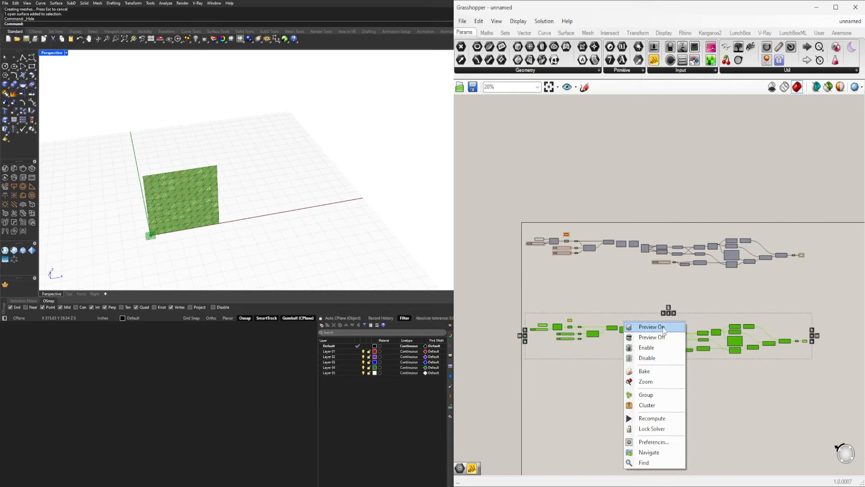
left_click(653, 357)
scroll(627, 264, "up", 10)
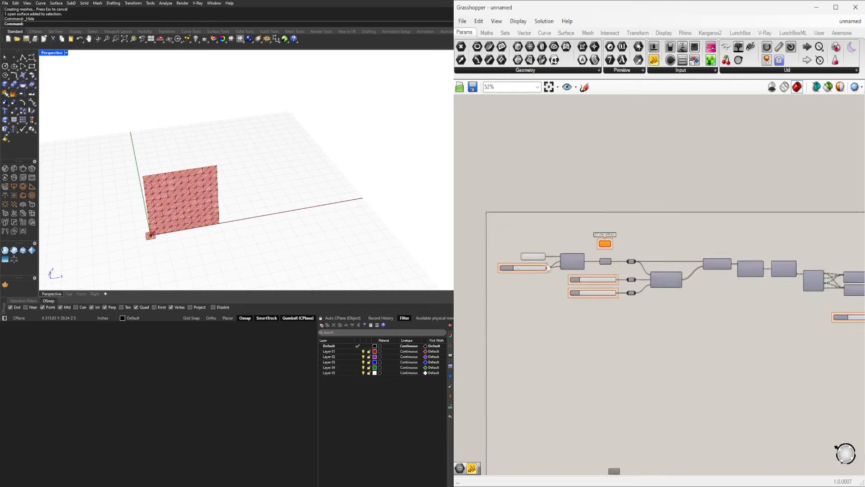
- Move the MIN/MAX slider beneath the V DIV slider and add a relay right after it
scroll(626, 264, "down", 3)
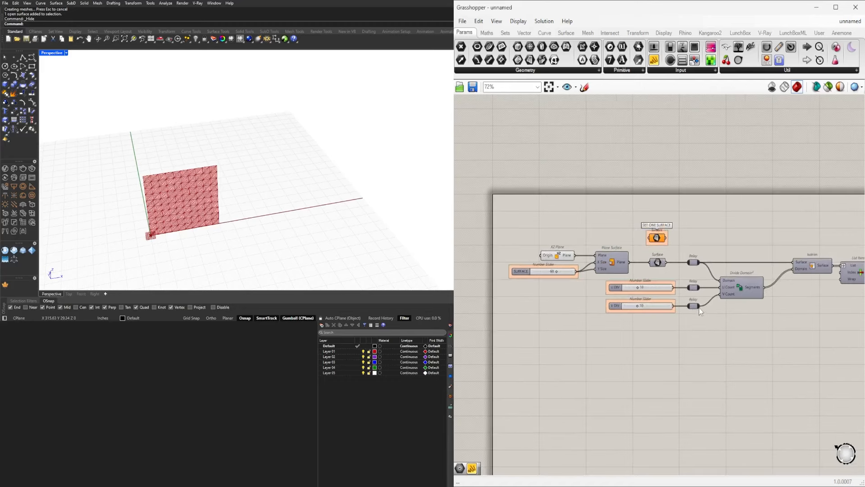
right_click_drag(671, 264, 593, 248)
scroll(593, 248, "down", 2)
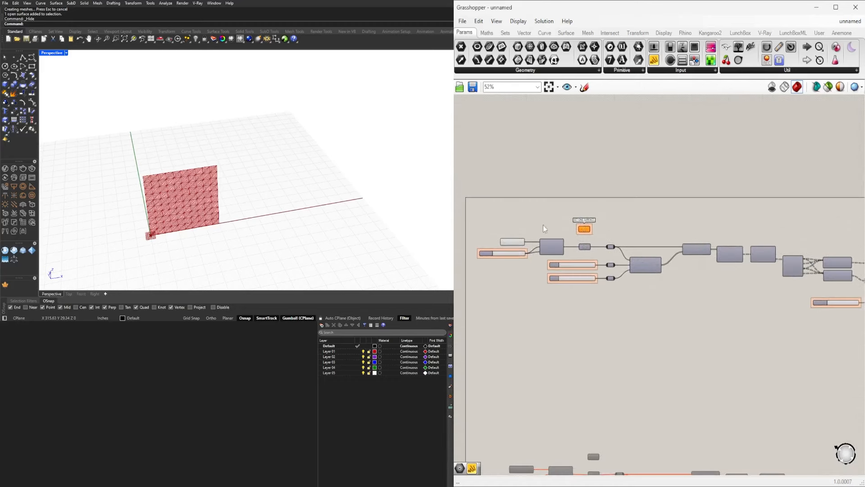
scroll(547, 226, "up", 4)
scroll(838, 263, "down", 2)
right_click_drag(838, 264, 624, 258)
scroll(639, 271, "down", 2)
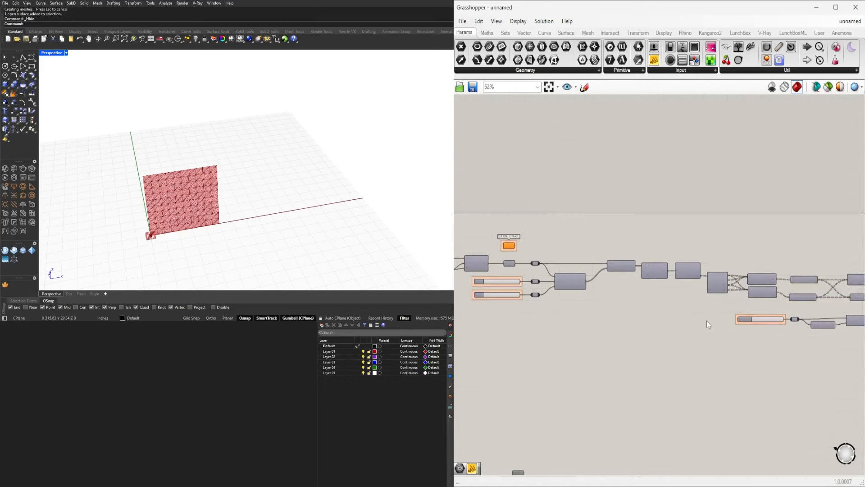
left_click_drag(750, 320, 487, 322)
scroll(520, 323, "up", 4)
scroll(541, 341, "down", 7)
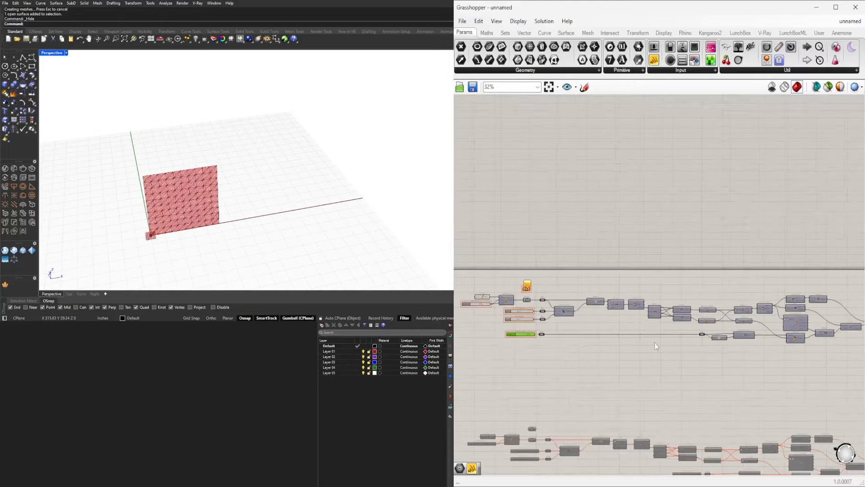
- Cluster all components of the original definition between the input sliders and Surface parameter and the PATTERN geometry
right_click_drag(778, 361, 666, 342)
scroll(806, 320, "up", 6)
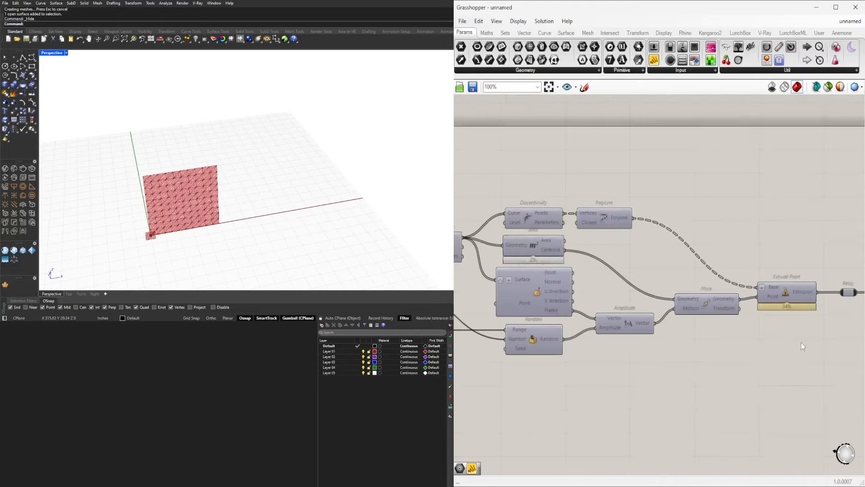
scroll(795, 347, "down", 5)
scroll(792, 354, "down", 2)
left_click_drag(808, 333, 505, 258)
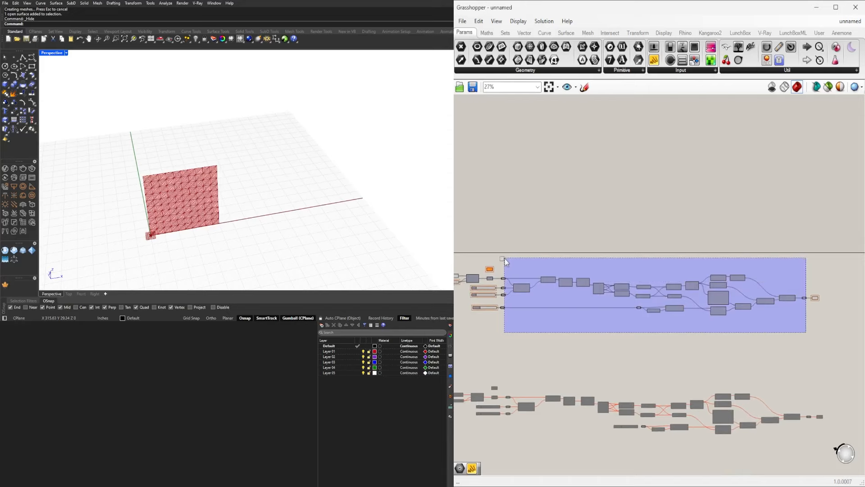
middle_click(512, 258)
left_click(512, 230)
- Move the cluster and the PATTERN geometry closer to the input sliders
left_click_drag(833, 342, 659, 274)
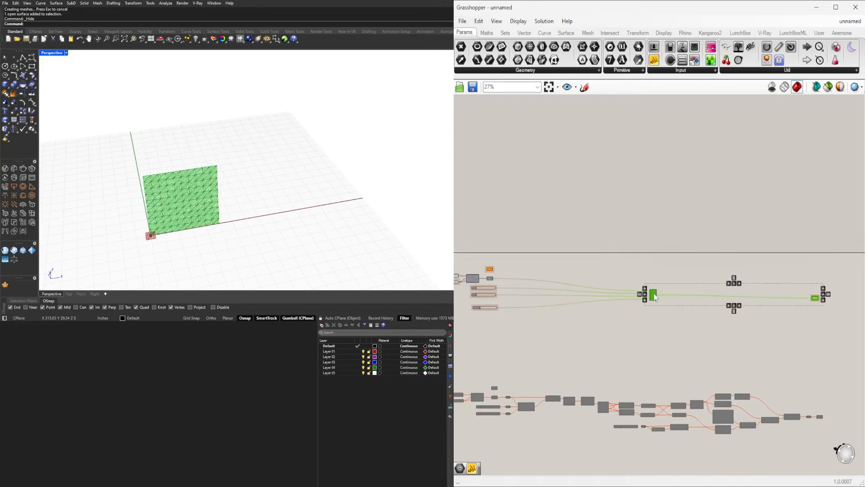
scroll(656, 299, "up", 5)
right_click_drag(497, 326, 640, 354)
scroll(637, 354, "up", 3)
- Ungroup the U DIV, V DIV and MIN/MAX sliders
left_click_drag(612, 360, 587, 249)
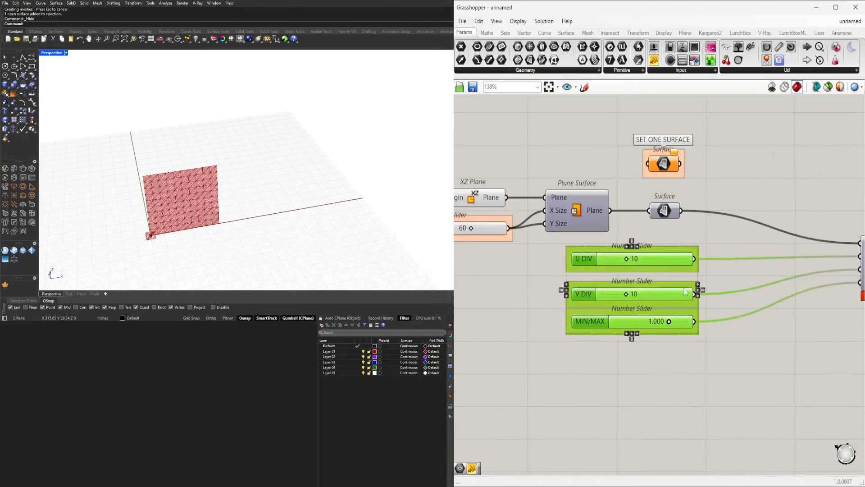
key("ctrl+shift+g")
left_click(631, 339)
right_click_drag(708, 364, 690, 360)
- Space the three ungrouped sliders evenly and shift them away from the cluster, under Plane Surface
left_click_drag(690, 359, 579, 252)
left_click_drag(570, 255, 543, 255)
left_click(613, 224)
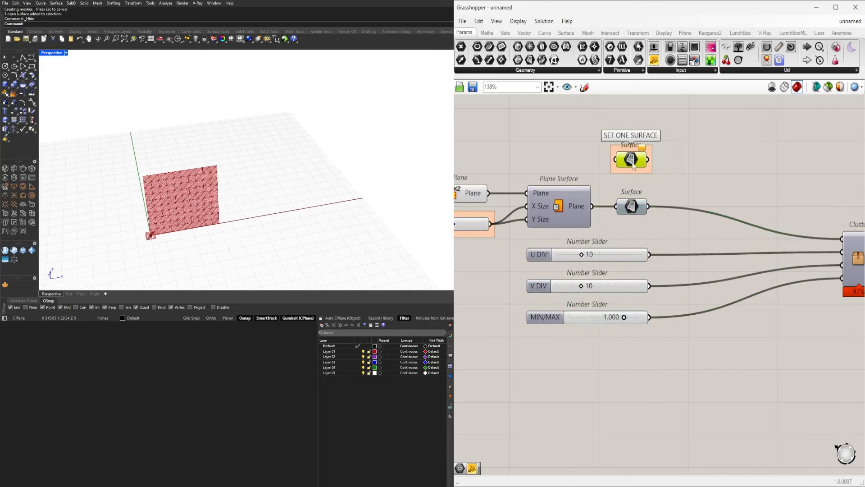
- Stack the V DIV and MIN/MAX sliders tightly beneath the U DIV slider
left_click(739, 197)
scroll(745, 197, "down", 11)
left_click_drag(749, 301, 595, 251)
scroll(612, 274, "up", 7)
right_click_drag(612, 274, 754, 344)
scroll(613, 315, "up", 7)
left_click(570, 352)
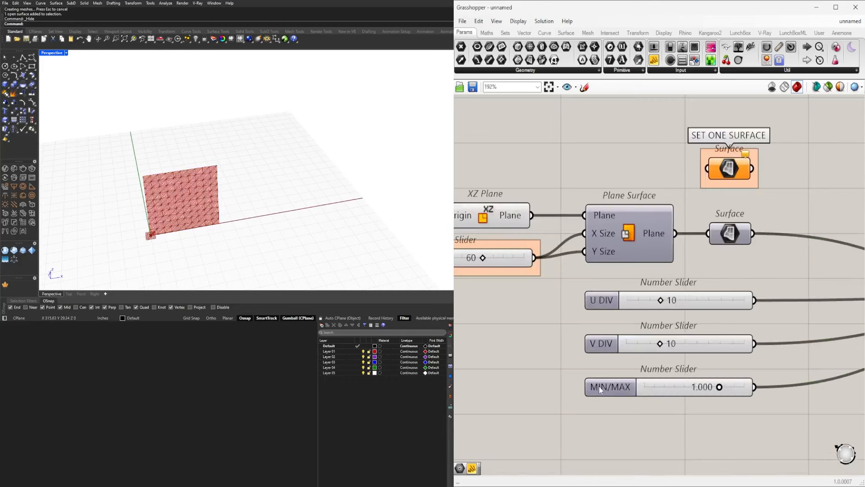
left_click_drag(599, 387, 602, 346)
left_click_drag(603, 343, 602, 322)
left_click(669, 381)
left_click_drag(579, 410, 726, 263)
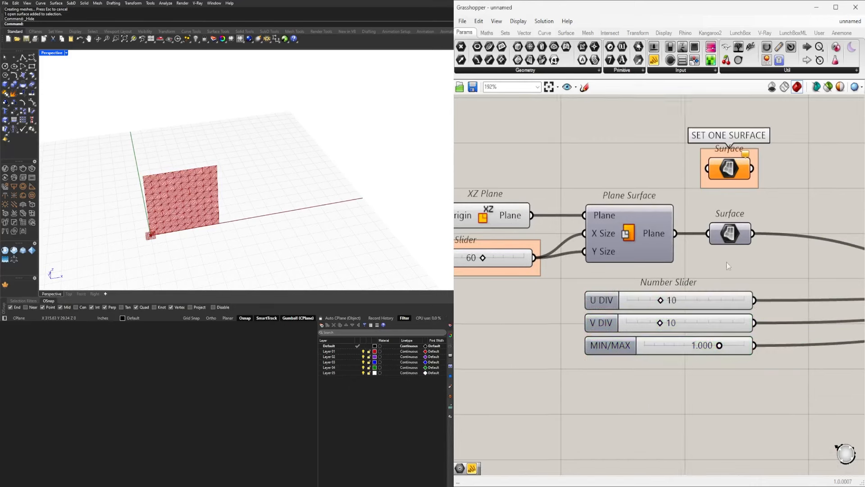
- Move the PATTERN geometry parameter next to the cluster's output
scroll(726, 263, "down", 3)
right_click_drag(849, 279, 718, 272)
scroll(718, 272, "down", 6)
right_click_drag(847, 311, 649, 315)
left_click_drag(743, 311, 691, 266)
right_click_drag(691, 266, 752, 268)
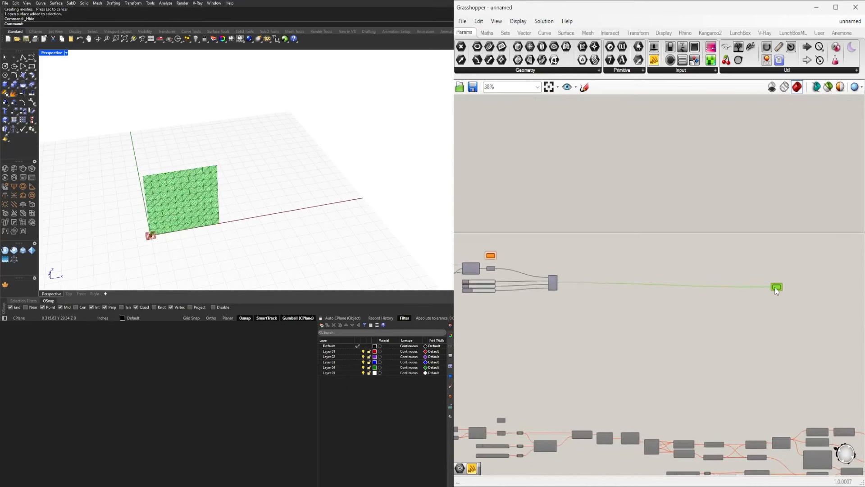
scroll(543, 276, "up", 9)
left_click_drag(712, 315, 687, 309)
scroll(687, 309, "down", 4)
- Move the cluster and PATTERN geometry together closer to the Surface parameter and sliders
right_click_drag(687, 309, 759, 308)
left_click_drag(704, 363, 801, 282)
left_click_drag(718, 308, 647, 287)
left_click(629, 333)
scroll(595, 314, "up", 2)
- Move the stacked U DIV, V DIV and MIN/MAX sliders slightly up toward Plane Surface
right_click_drag(595, 314, 700, 315)
left_click_drag(535, 361, 711, 296)
left_click_drag(553, 309, 553, 304)
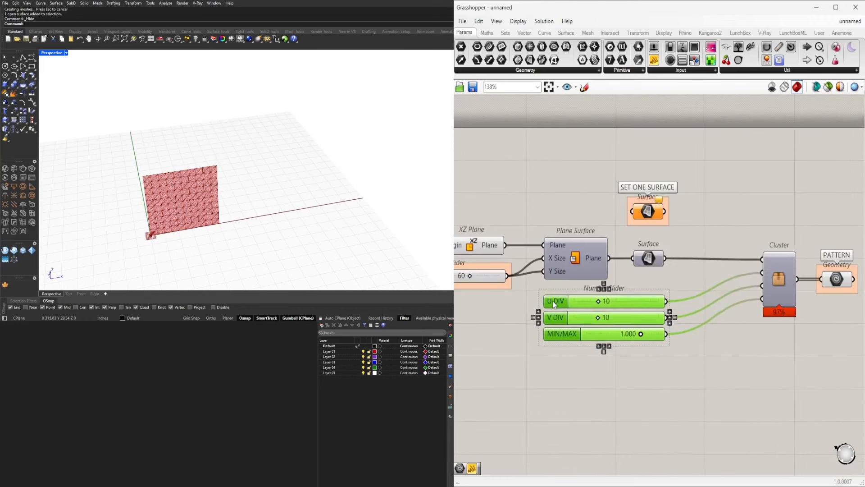
left_click(802, 292)
- Shift the cluster and PATTERN geometry a little nearer to the stacked sliders
right_click_drag(811, 276, 763, 288)
left_click_drag(709, 340, 817, 251)
left_click_drag(732, 290, 706, 288)
left_click(653, 335)
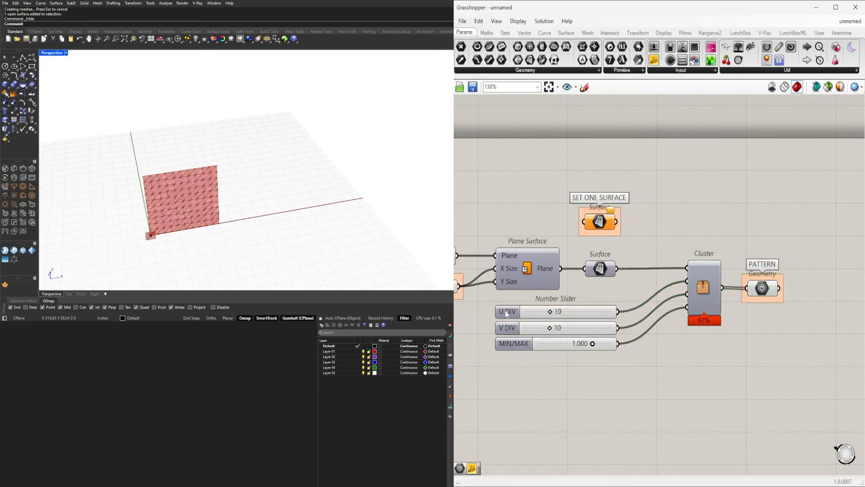
- Name the cluster's second and third inputs U DIV and V DIV, copying the names of the connected sliders
right_click(505, 311)
key("ctrl+c")
left_click(490, 309)
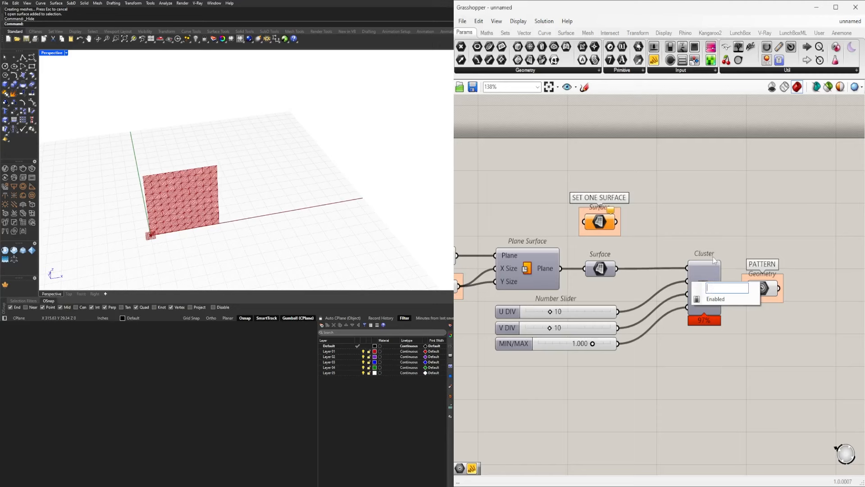
key("ctrl+v")
left_click(714, 257)
right_click_drag(505, 327, 500, 336)
right_click(505, 335)
left_click(674, 303)
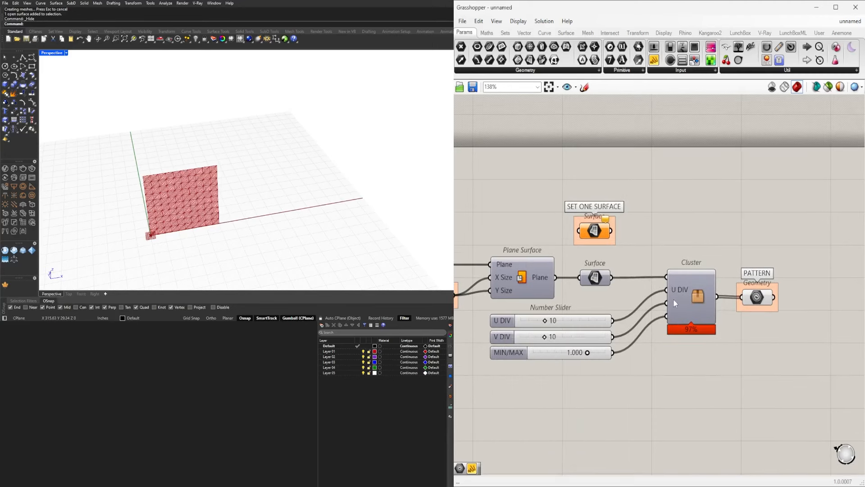
- Name the cluster's fourth input MIN/MAX, copying the name of its connected slider
right_click(509, 357)
key("ctrl+c")
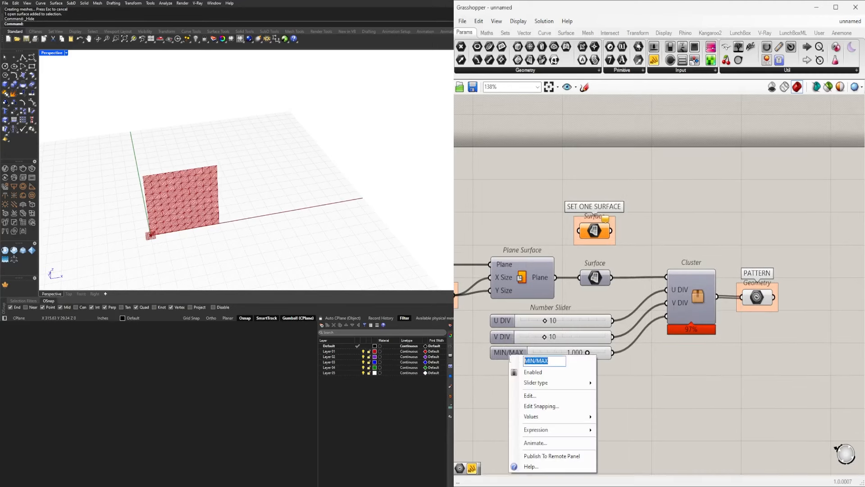
left_click(708, 223)
right_click(673, 315)
key("ctrl+v")
left_click(685, 245)
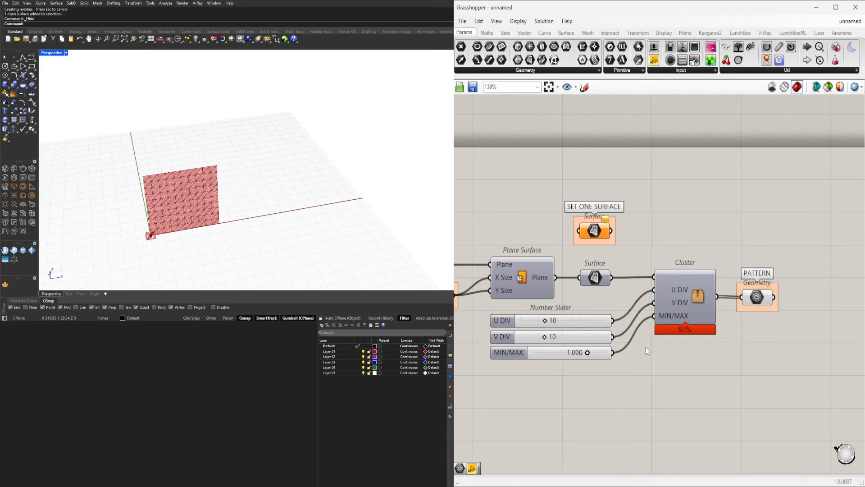
- Move the stacked U DIV, V DIV and MIN/MAX sliders farther from the cluster and nudge the PATTERN geometry slightly away
right_click_drag(645, 347, 719, 318)
left_click_drag(724, 344, 526, 277)
left_click_drag(577, 293, 544, 292)
left_click(612, 347)
right_click_drag(612, 347, 500, 352)
left_click_drag(720, 273, 723, 273)
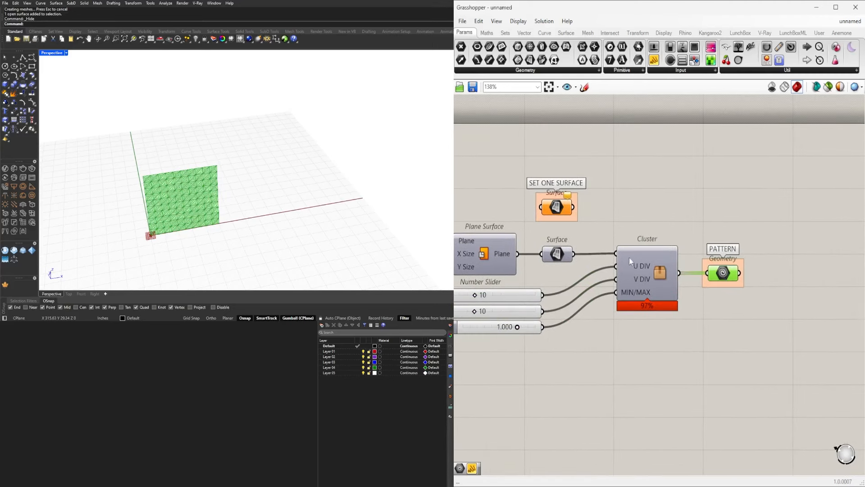
- Name the cluster's first input SET SURFACE and its output PATTERN
type("CE")
key("Return")
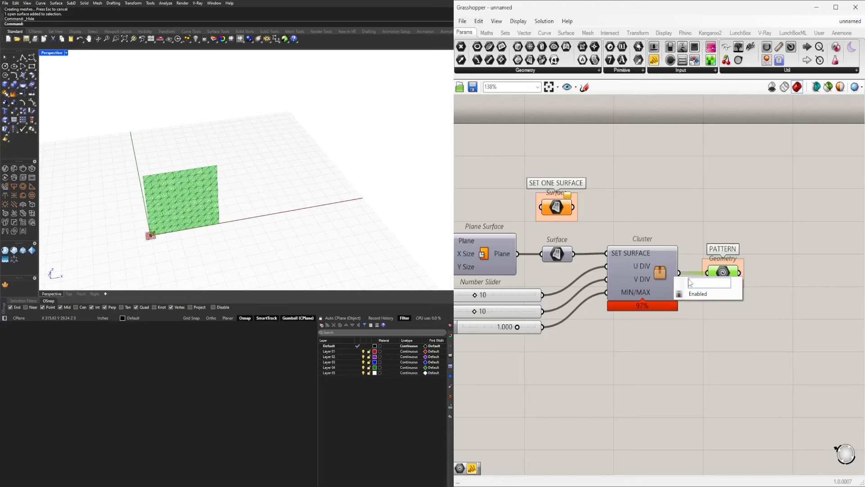
left_click(720, 235)
scroll(720, 236, "down", 1)
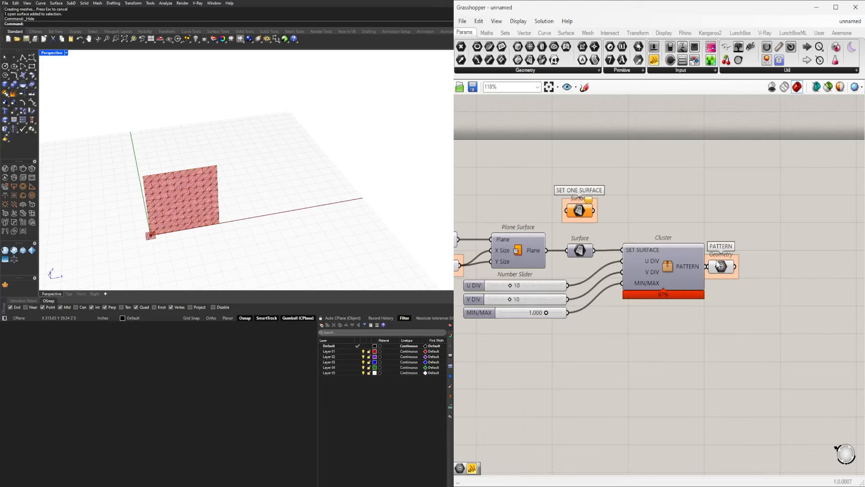
- Move the PATTERN geometry parameter farther away from the cluster's output to clear the overlap
left_click_drag(722, 266, 748, 266)
left_click(761, 280)
scroll(762, 270, "down", 3)
scroll(614, 275, "up", 2)
left_click_drag(627, 323, 572, 286)
left_click(682, 331)
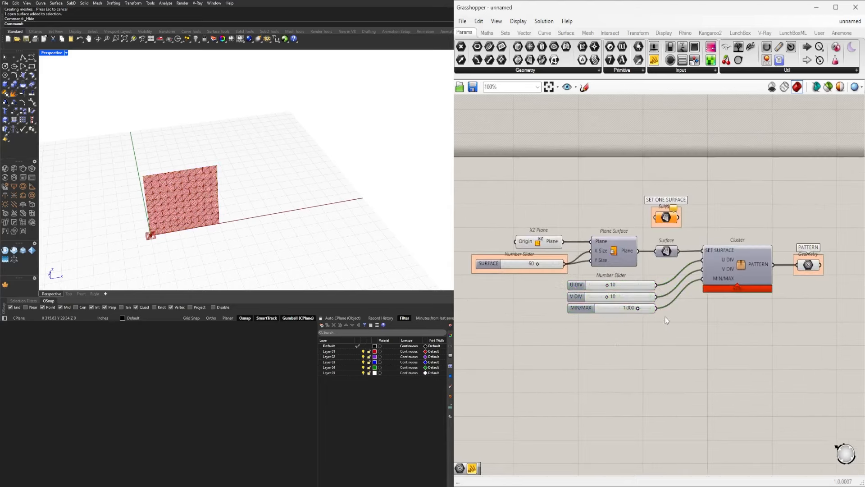
- Move the disabled original definition up so it sits closer beneath the cluster setup
scroll(688, 333, "down", 5)
right_click_drag(766, 402, 642, 307)
scroll(642, 306, "down", 3)
left_click_drag(816, 359, 536, 270)
scroll(564, 293, "up", 4)
right_click_drag(564, 293, 594, 323)
left_click_drag(593, 349, 591, 246)
left_click(587, 222)
- Nudge the whole cluster setup, including its sliders, surfaces and PATTERN geometry, slightly upward
scroll(586, 198, "up", 4)
right_click_drag(579, 210, 622, 262)
left_click_drag(835, 285, 577, 176)
left_click_drag(733, 235, 731, 227)
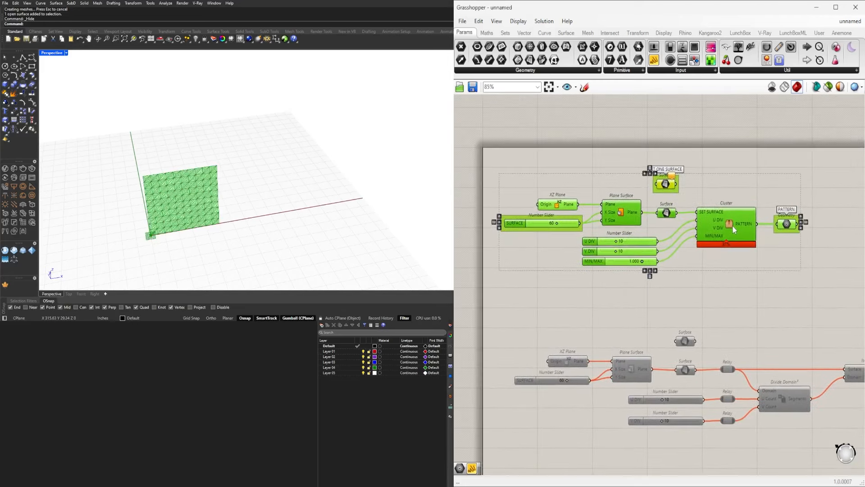
left_click(743, 290)
- Save the full definition as 24039_PARAMETRIC-TRIANGULATED-PATTERN-1_SCRIPT
scroll(744, 291, "down", 4)
right_click_drag(744, 291, 536, 291)
scroll(636, 278, "down", 3)
left_click(549, 88)
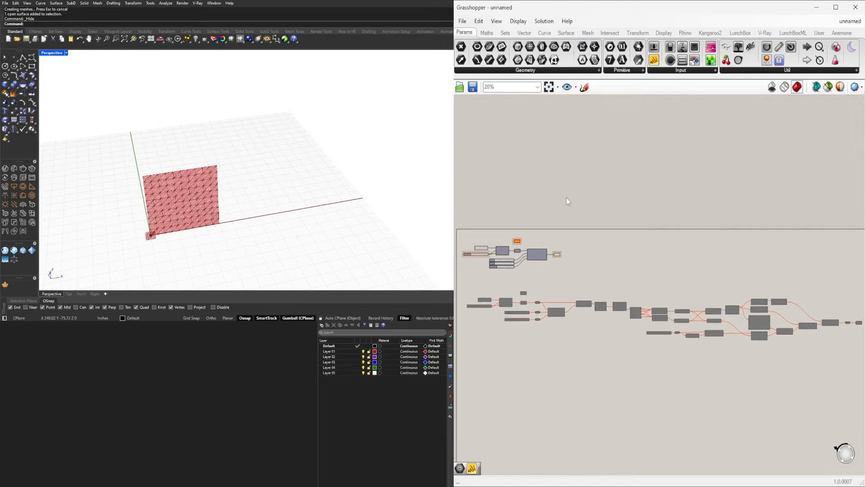
key("ctrl+s")
key("Escape")
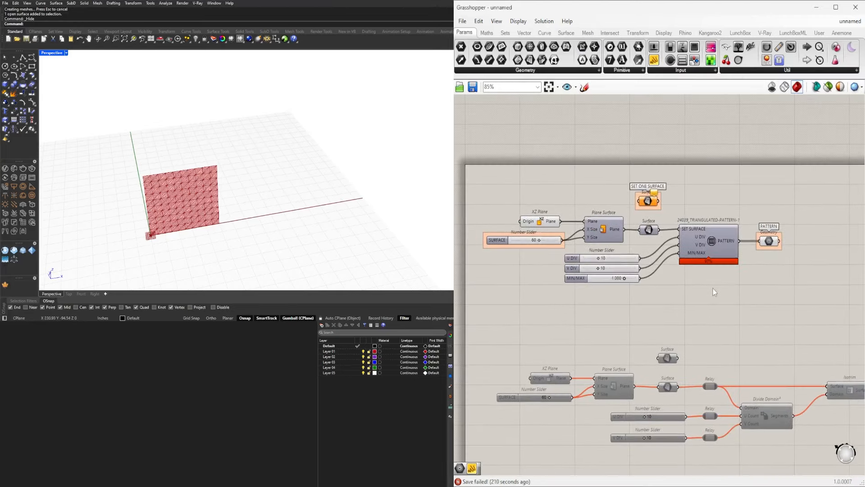
key("ctrl+s")
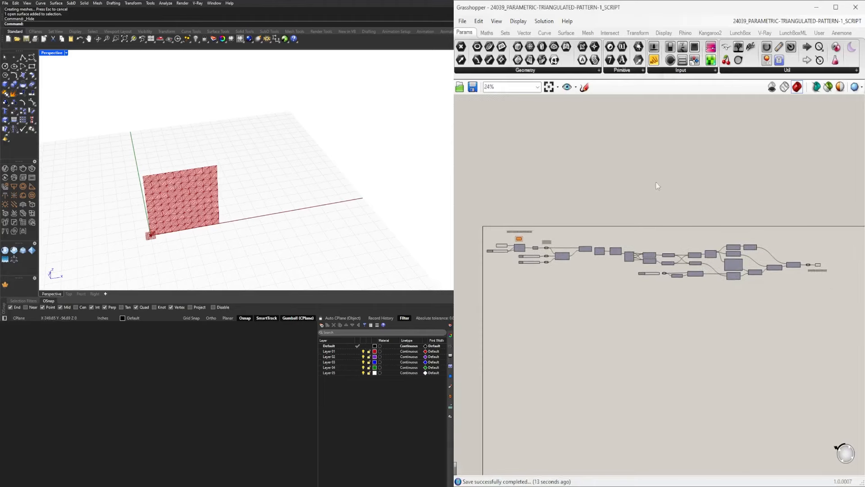
left_click(549, 86)
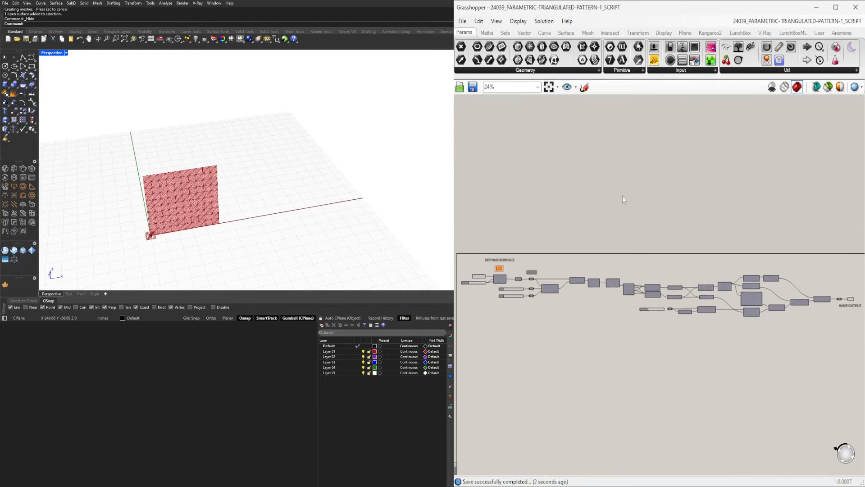
- Switch to the 24039_PARAMETRIC-TRIANGULATED-PATTERN-1_CLUSTER definition and view its panel in perspective
left_click(829, 22)
left_click(782, 111)
right_click_drag(255, 181, 281, 178)
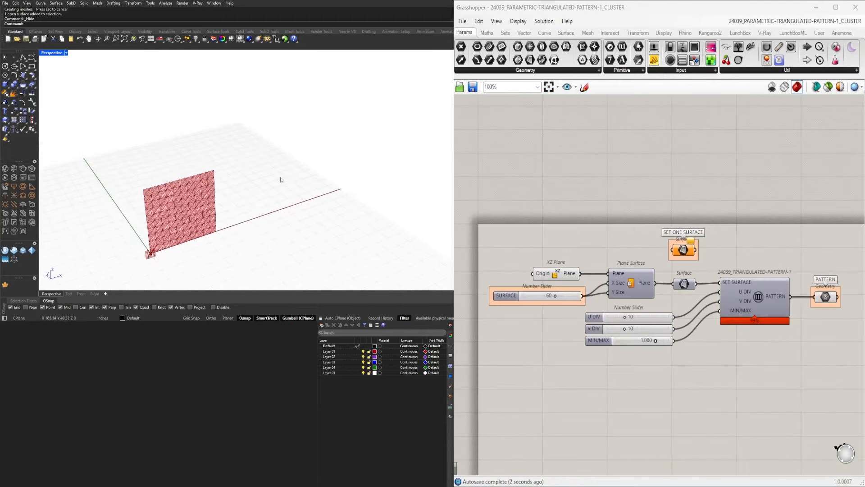
right_click_drag(293, 218, 248, 220)
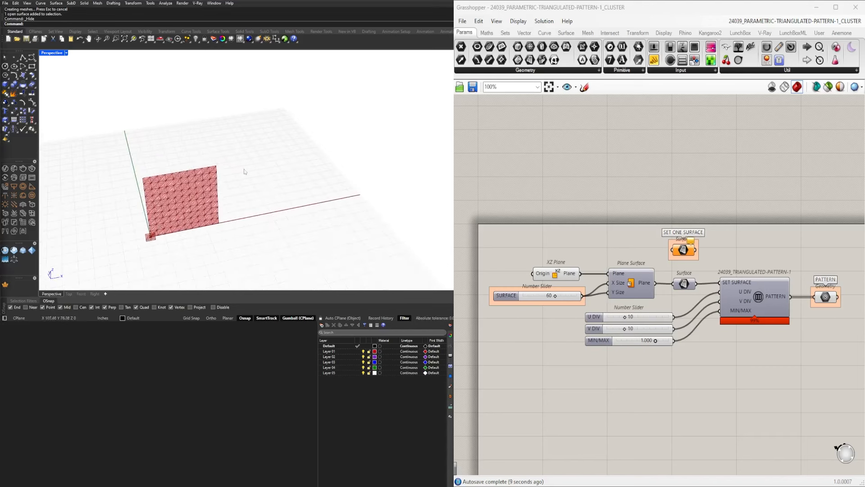
right_click_drag(244, 171, 255, 173)
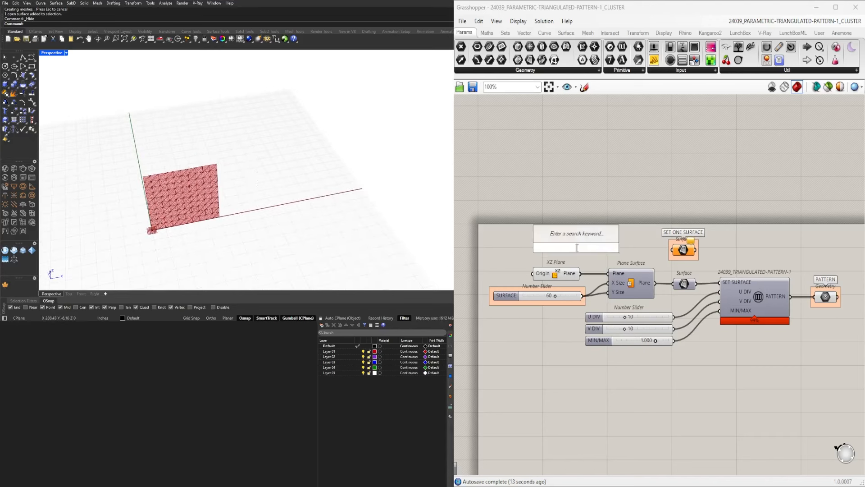
- Add an Arc component above the XZ Plane with a number slider of 15 as its radius
type("arc")
left_click(582, 235)
left_click_drag(583, 236, 545, 241)
double_click(527, 243)
type("15")
key("Return")
scroll(676, 231, "down", 3)
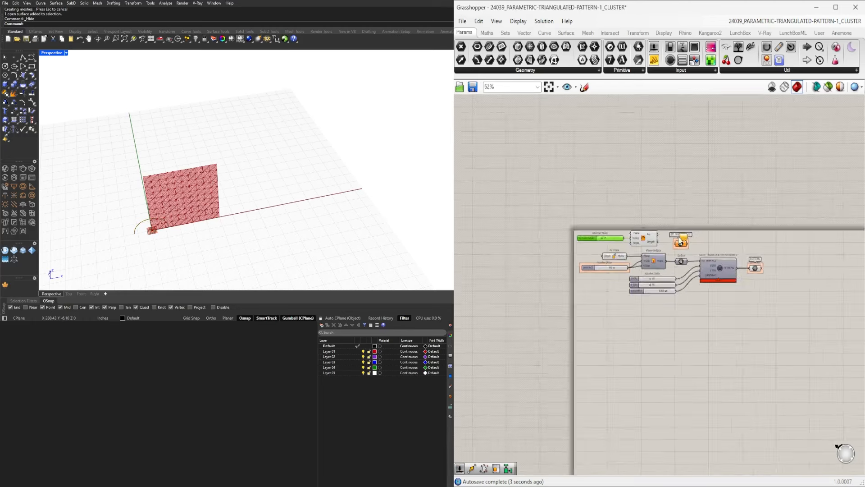
- Add an Extrude component that takes the arc as its base
scroll(653, 231, "up", 3)
double_click(684, 210)
type("w")
key("Escape")
double_click(703, 184)
type("extrude")
key("Return")
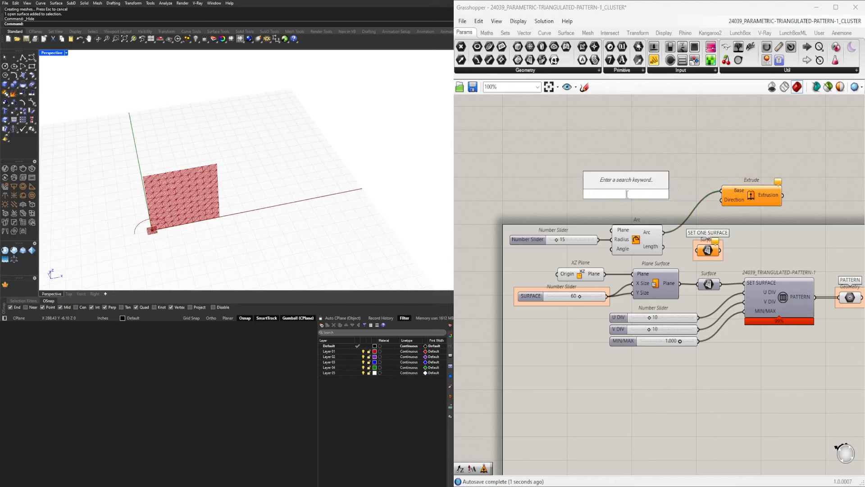
- Extrude the arc along a Unit Z vector with factor 15 and feed the extrusion into the SET ONE SURFACE parameter
type("unit z")
key("Return")
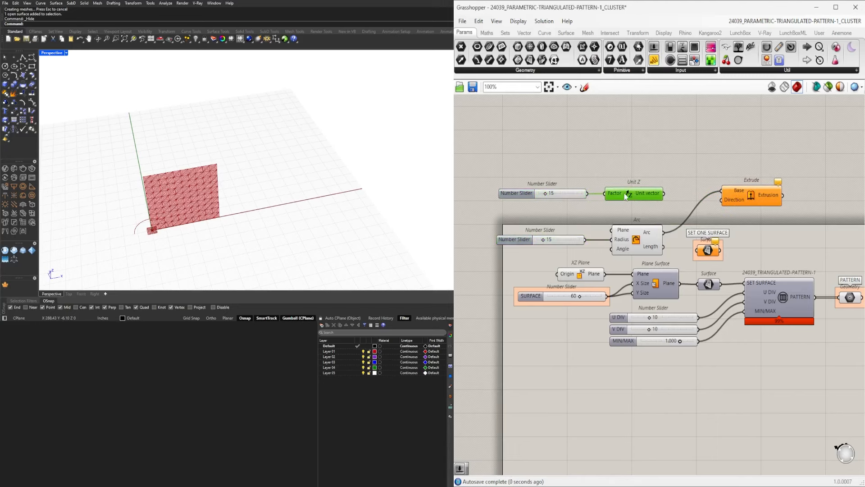
left_click_drag(724, 201, 723, 199)
scroll(766, 198, "up", 3)
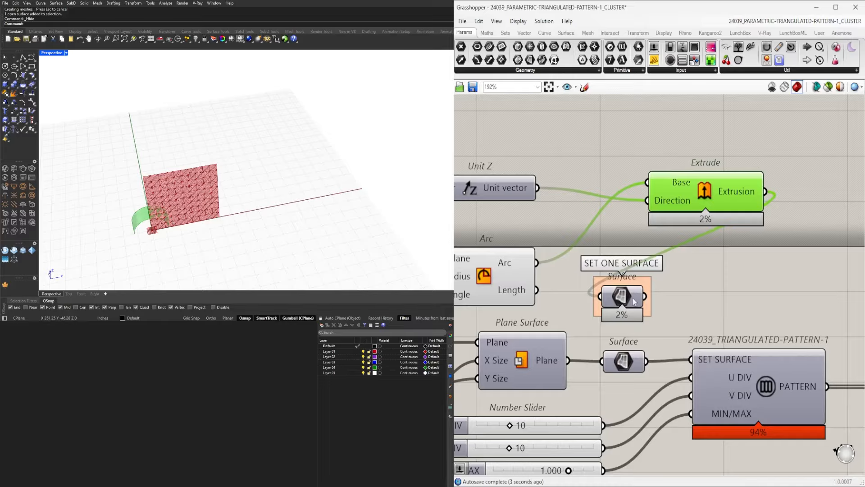
- Wire the SET ONE SURFACE parameter into the cluster's SET SURFACE input and inspect the pattern on the extruded arc
left_click_drag(694, 356, 693, 358)
right_click_drag(204, 199, 230, 184, "shift")
scroll(230, 183, "up", 8)
right_click_drag(286, 205, 311, 149)
scroll(582, 183, "down", 2)
scroll(593, 182, "down", 1)
left_click_drag(649, 158, 540, 235)
middle_click(546, 205)
left_click(566, 186)
right_click_drag(351, 167, 423, 144)
- Delete the Extrude, Unit Z and Arc components along with their two number sliders
left_click(709, 161)
scroll(709, 161, "down", 2)
right_click_drag(710, 160, 783, 209)
left_click_drag(792, 240, 696, 190)
key("Delete")
scroll(664, 225, "up", 2)
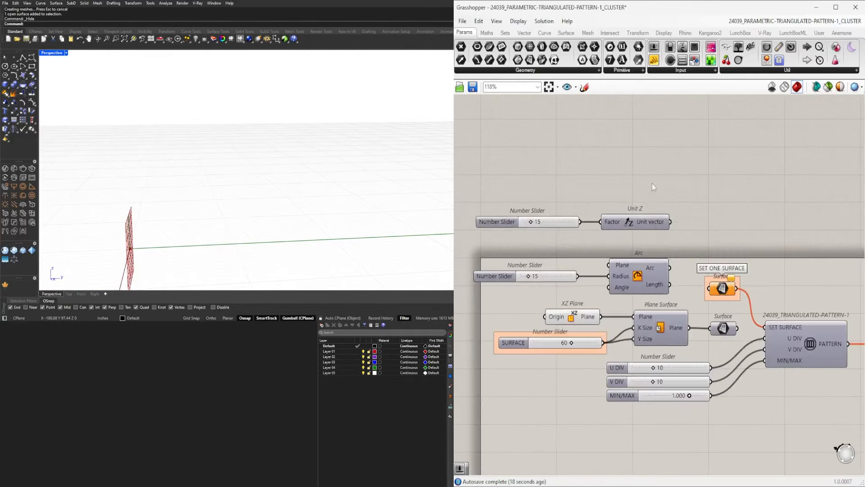
left_click_drag(664, 163, 518, 301)
key("Delete")
- Reconnect the Plane Surface's Surface parameter to the cluster's SET SURFACE input and save the definition
right_click_drag(674, 293, 638, 285)
left_click_drag(701, 320, 730, 319)
scroll(245, 172, "down", 5)
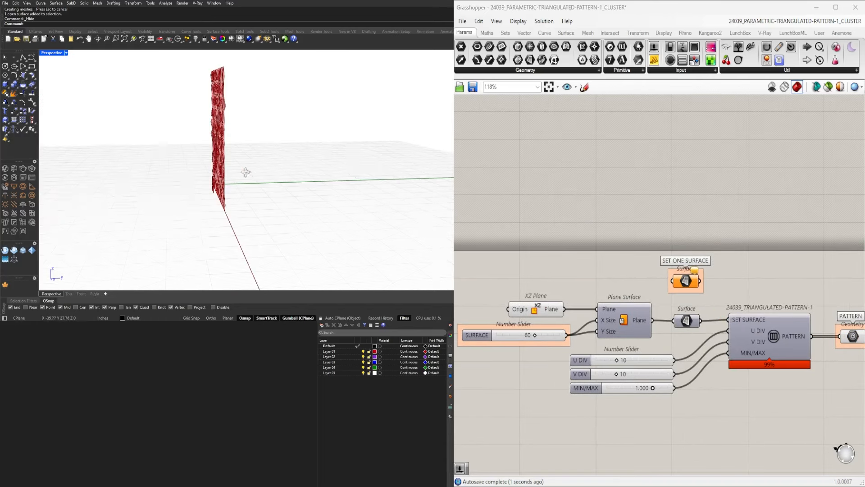
right_click_drag(245, 171, 231, 118)
scroll(232, 118, "up", 2)
scroll(231, 120, "down", 2)
scroll(716, 320, "down", 3)
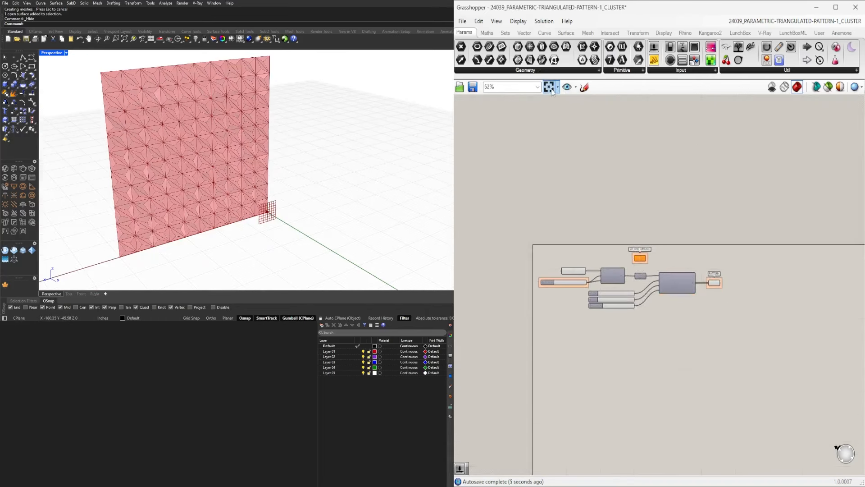
scroll(630, 180, "up", 2)
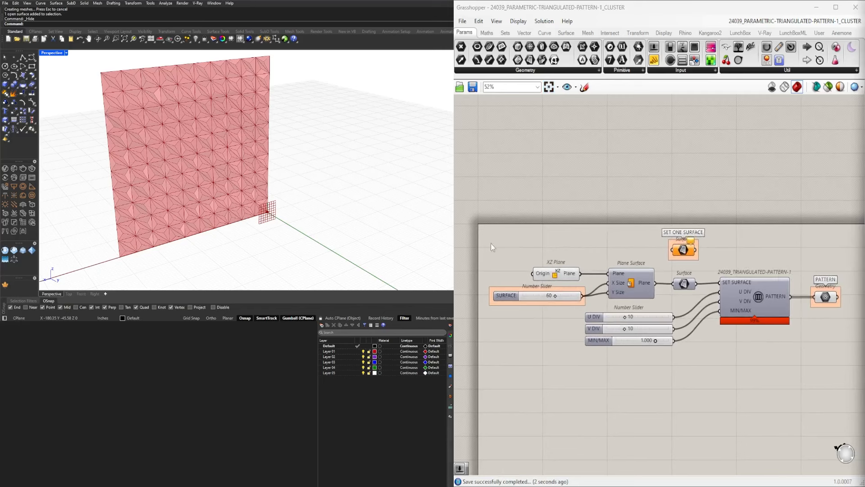
- Draw a rectangular plane on the ground beside the panel, assign it to SET ONE SURFACE and feed that into the cluster's SET SURFACE input
left_click(231, 174)
left_click(437, 176)
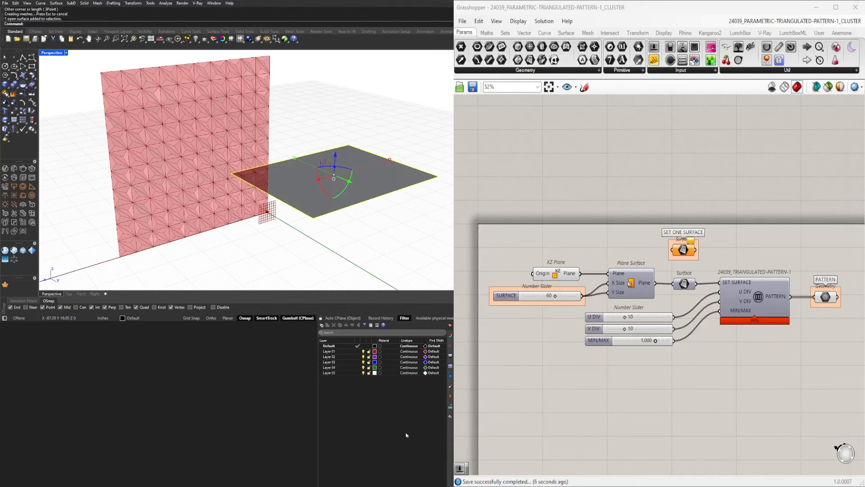
right_click(683, 255)
left_click(705, 377)
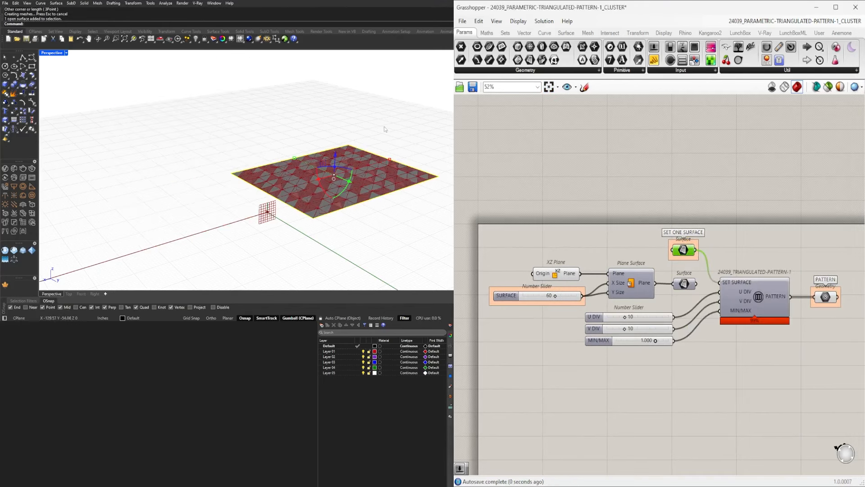
- Cage-edit the plane with 4 by 4 points, then raise and shift one end's cage points to bend it into an S-curve
right_click_drag(370, 207, 334, 198)
key("Return")
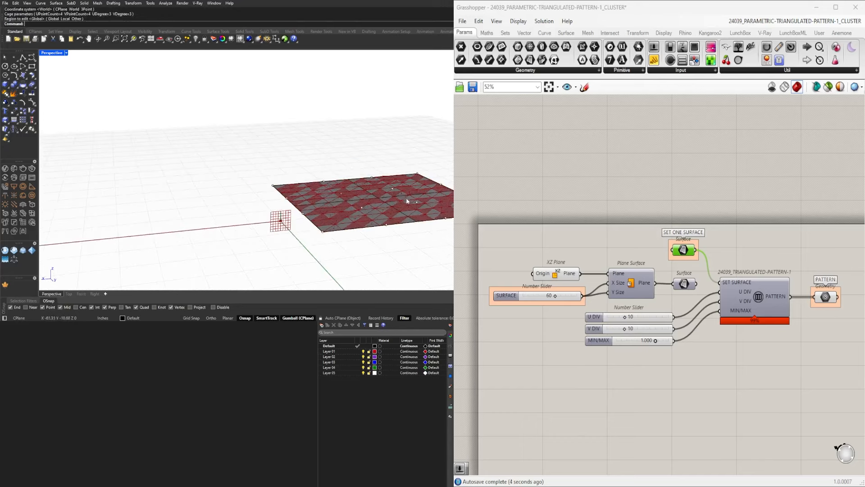
right_click_drag(406, 199, 273, 188, "shift")
left_click_drag(247, 135, 386, 226)
key("Escape")
right_click_drag(324, 178, 295, 171)
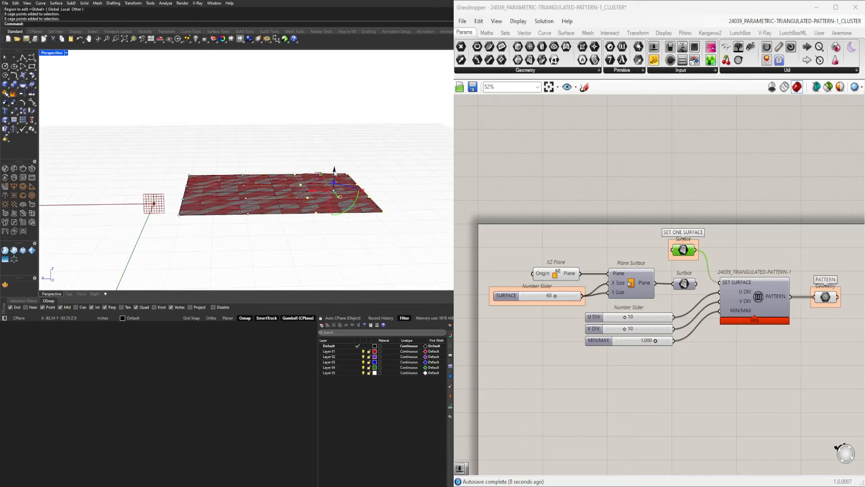
mouse_move(334, 173)
left_mouse_down()
mouse_move(331, 162)
mouse_move(328, 177)
left_mouse_up()
left_click_drag(376, 144, 230, 142)
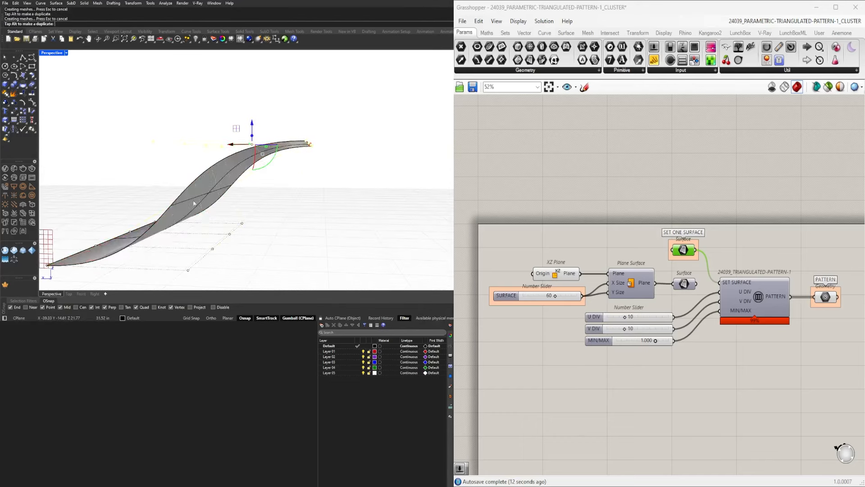
- Hide the deformed surface and its cage, and lower the MIN/MAX slider to -0.212
key("Escape")
right_click_drag(194, 202, 235, 246)
key("ctrl+h")
scroll(655, 345, "up", 6)
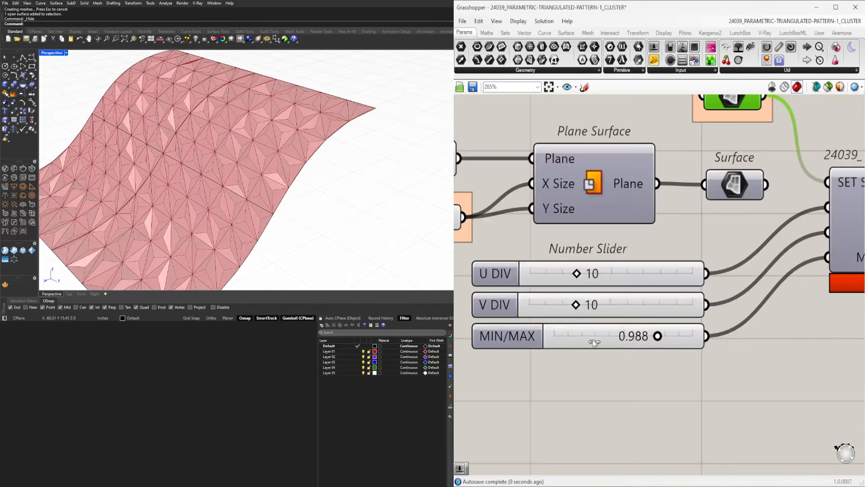
left_click_drag(585, 343, 624, 339)
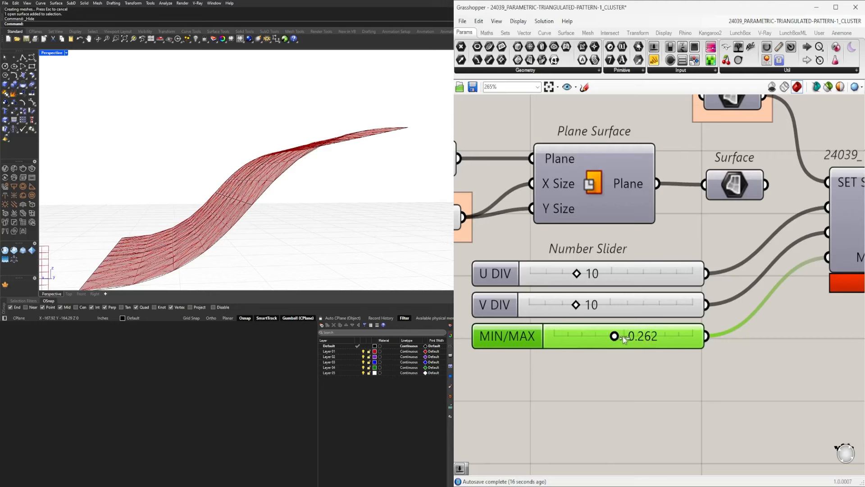
- Open the cluster for editing and duplicate the MIN/MAX input and its relays just below the originals
scroll(615, 338, "down", 5)
double_click(706, 302)
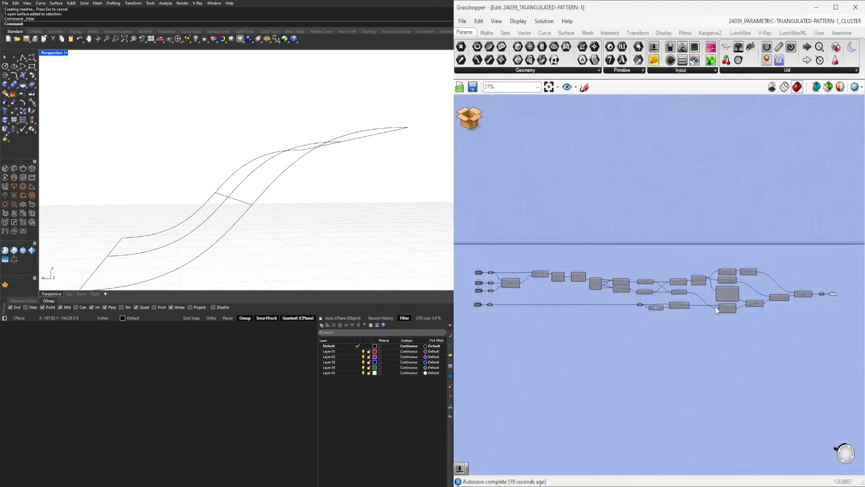
scroll(813, 290, "up", 4)
scroll(701, 331, "down", 5)
right_click_drag(577, 354, 685, 323)
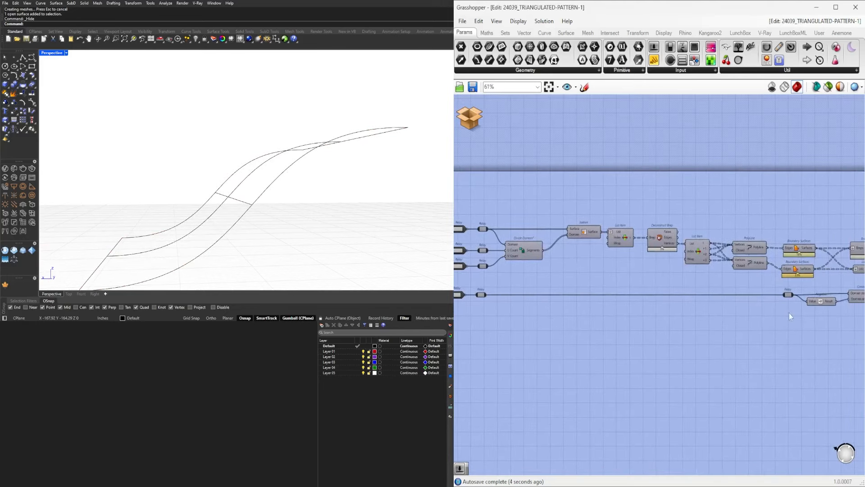
scroll(788, 313, "down", 1)
left_click_drag(791, 309, 508, 296)
scroll(730, 343, "up", 4)
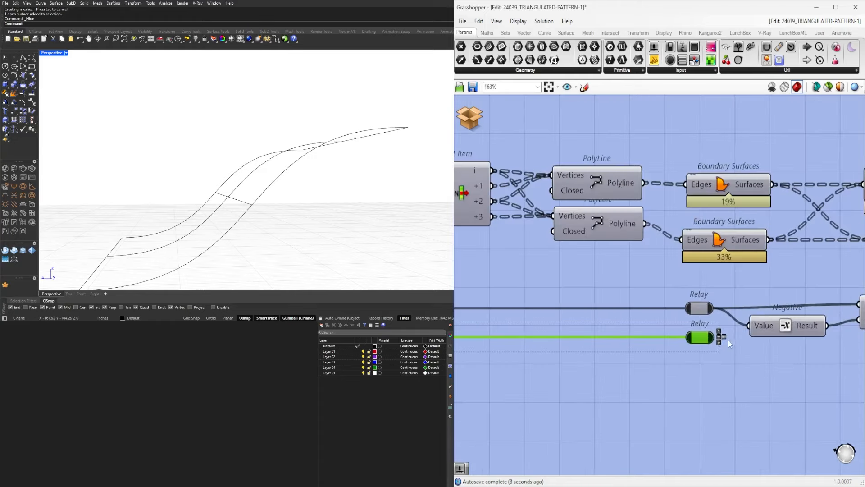
- Rewire the Negative component's value to the duplicated relay, then save and close the cluster
scroll(751, 331, "down", 1)
right_click_drag(653, 341, 761, 312)
left_click(473, 119)
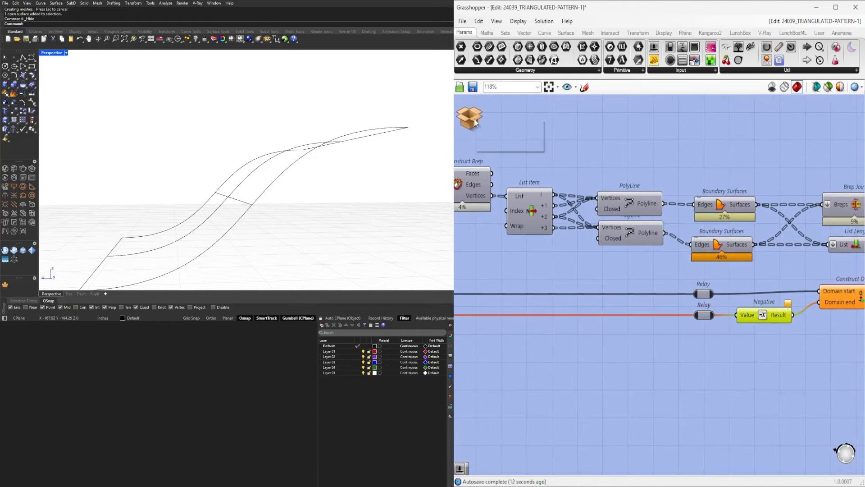
left_click(500, 127)
- Duplicate the MIN/MAX slider directly below itself and rename the two sliders MIN and MAX
right_click_drag(534, 386, 593, 363)
scroll(573, 341, "up", 1)
left_click_drag(580, 337, 580, 355, "alt")
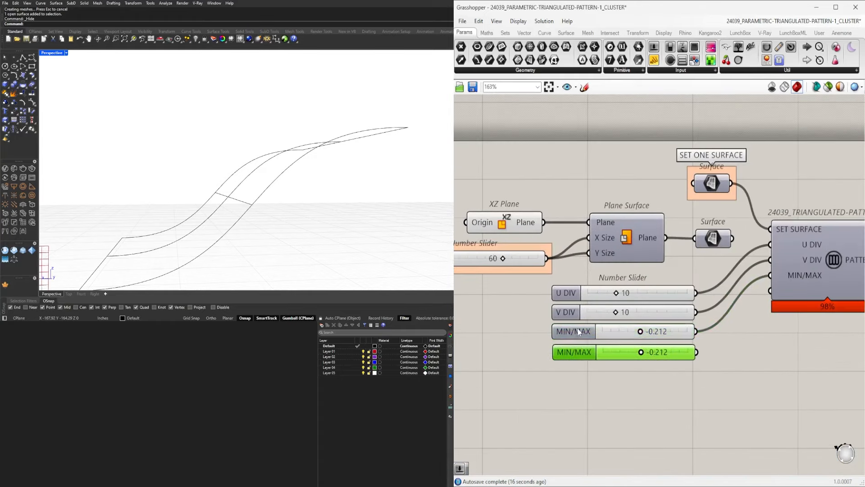
right_click(578, 331)
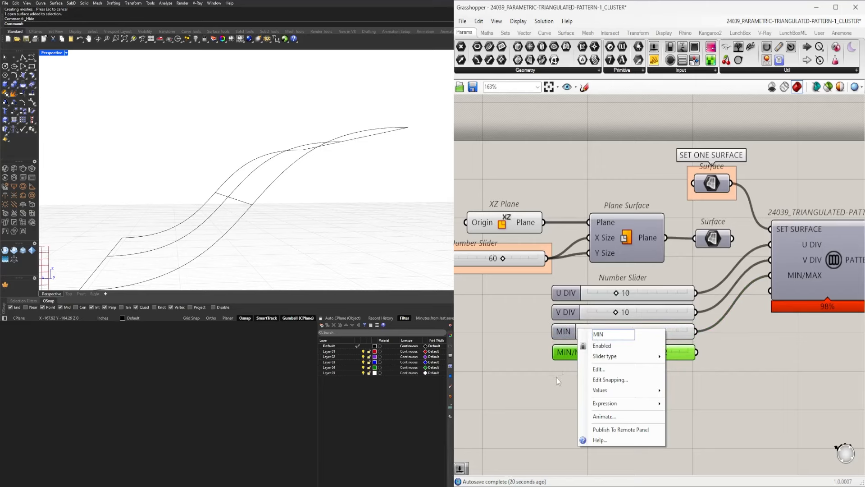
left_click(573, 368)
right_click(580, 353)
key("BackSpace")
key("Return")
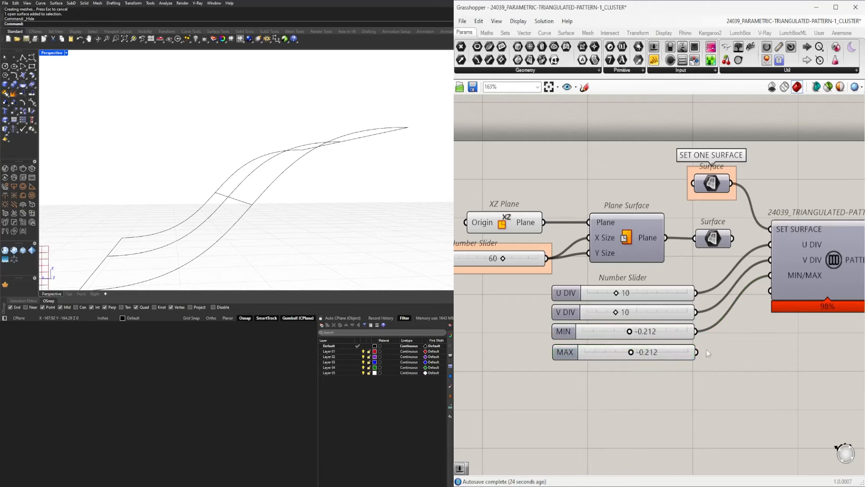
- Wire the MAX slider to the cluster's new fifth input and set the MIN slider to 0
scroll(628, 354, "up", 4)
double_click(612, 299)
type("0")
key("Return")
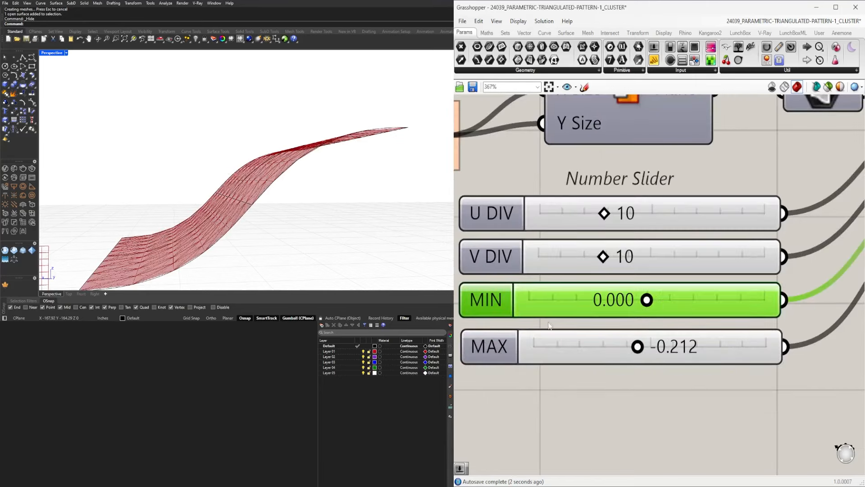
- Try the MAX slider at about 1.12, the MIN slider at about -0.86, and MAX at about 0.63
left_click_drag(691, 344, 716, 345)
right_click_drag(382, 188, 352, 180)
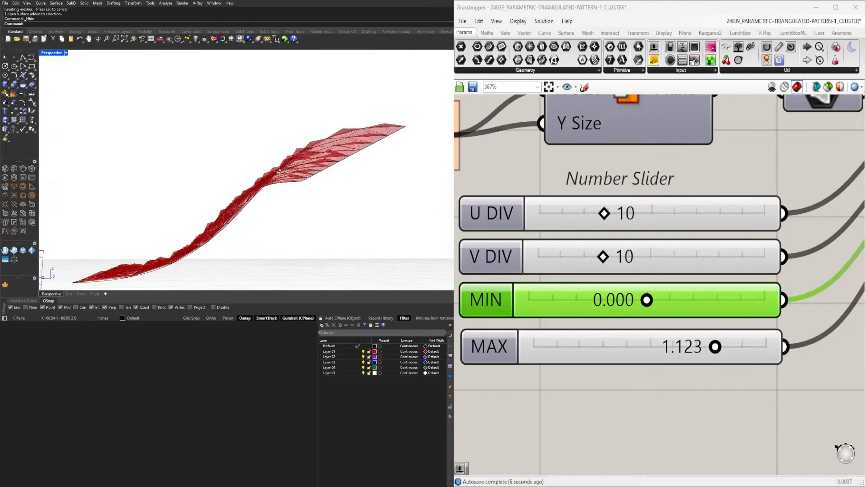
left_click_drag(646, 300, 612, 301)
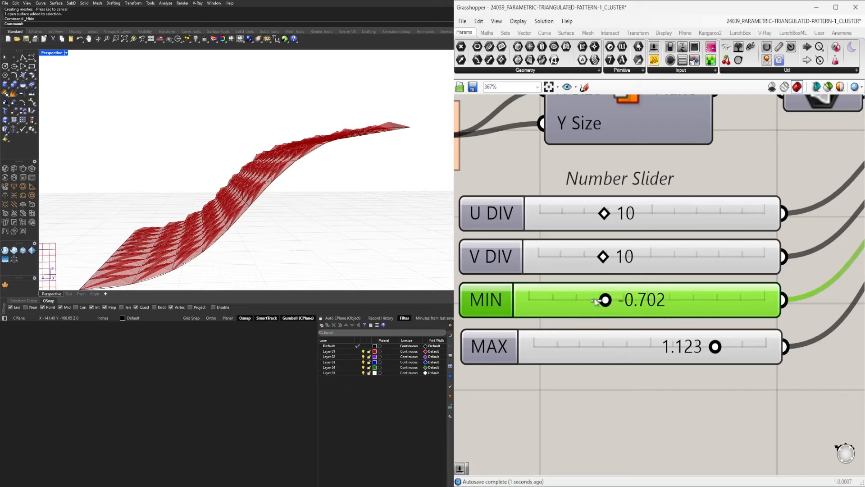
left_click_drag(715, 346, 685, 347)
- Open the cluster to inspect how the two relays feed Negative and Construct Domain, and return to the main definition
scroll(685, 346, "down", 4)
right_click_drag(685, 346, 564, 368)
double_click(749, 301)
scroll(676, 310, "up", 6)
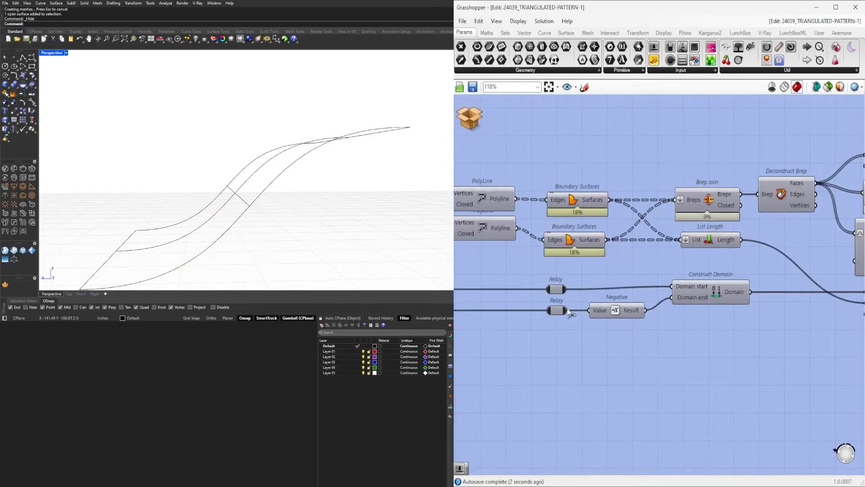
left_click(481, 123)
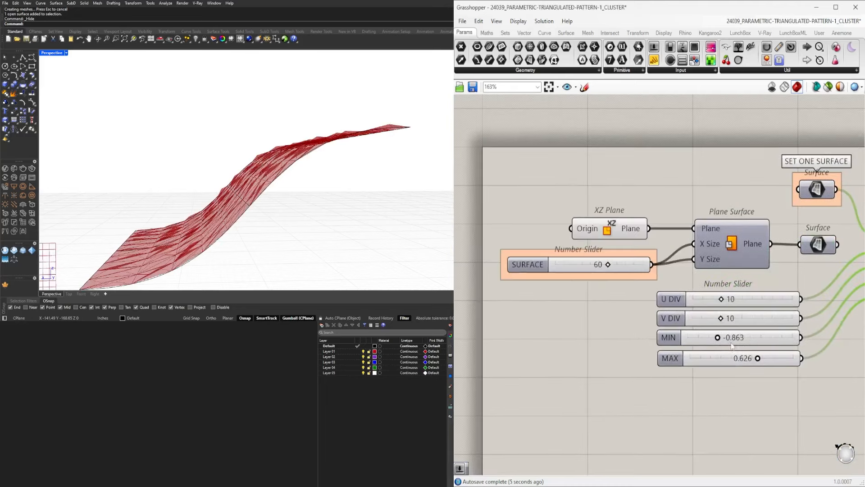
- Try a wider range on the sliders, with MIN at about -1.6 and MAX at about 1.3
scroll(664, 350, "up", 8)
left_click_drag(643, 373, 695, 374)
left_click_drag(568, 318, 523, 319)
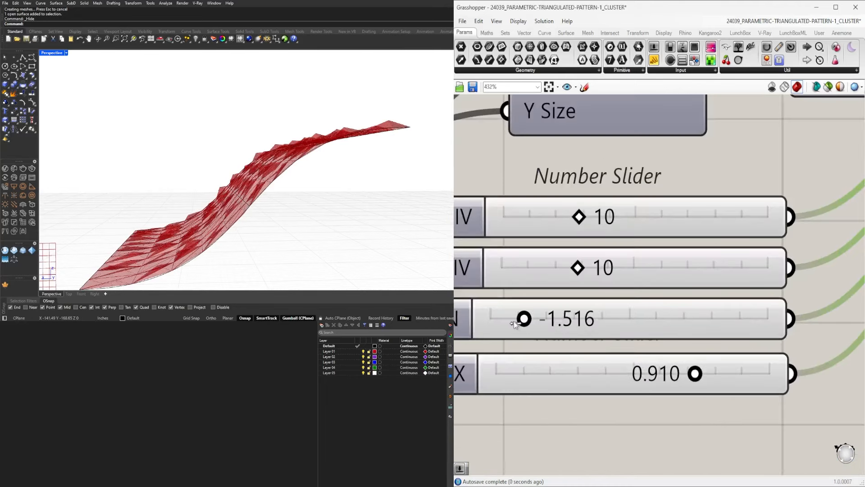
left_click_drag(717, 374, 783, 374)
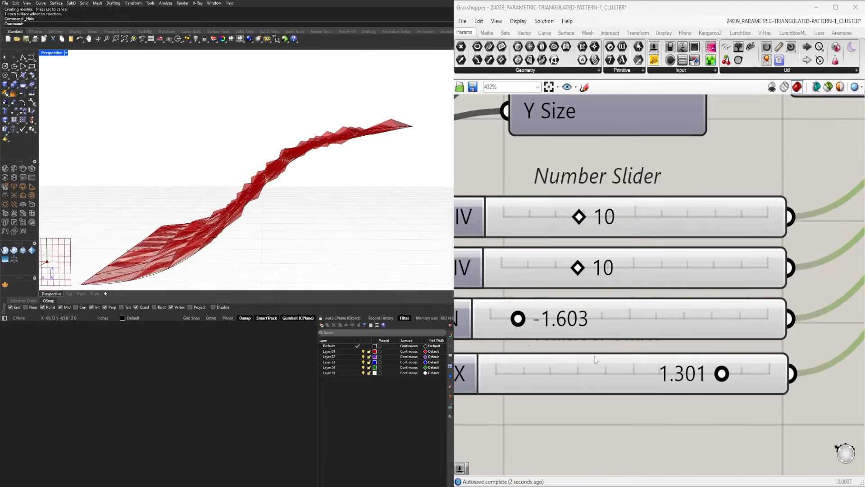
- Set both the MAX and MIN sliders to exactly 1
double_click(783, 374)
type("1")
left_click(602, 317)
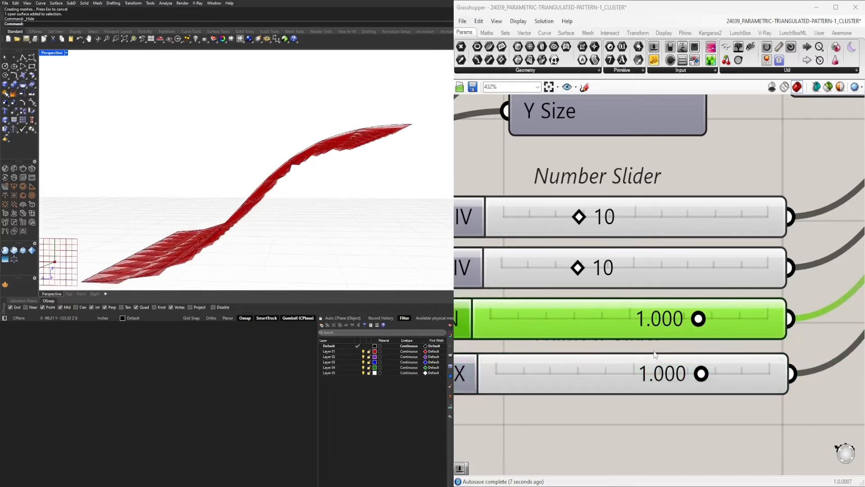
- Set the MIN slider and the MAX slider to -1 and check the panel relief on the curved surface
double_click(659, 320)
type("-1")
key("Return")
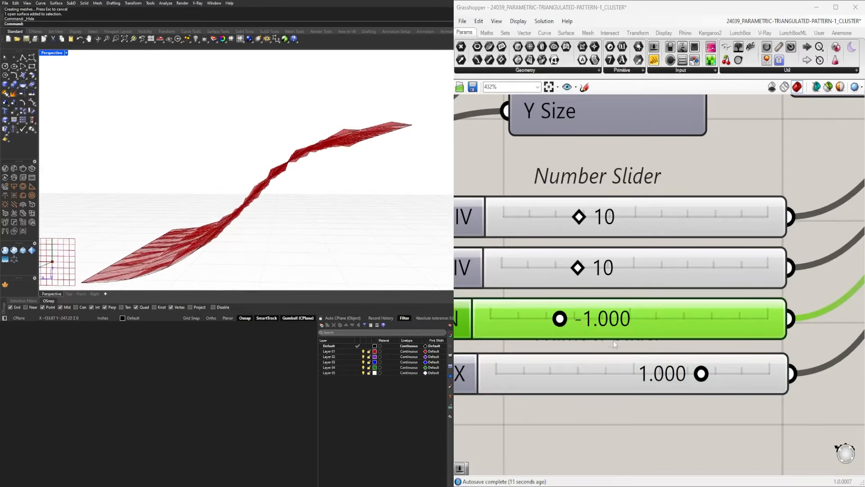
double_click(618, 373)
type("-1")
key("Return")
mouse_move(272, 206)
right_mouse_down()
mouse_move(303, 189)
mouse_move(278, 202)
right_mouse_up()
scroll(757, 363, "down", 4)
right_click_drag(856, 354, 757, 349)
left_click(762, 348)
scroll(762, 349, "down", 3)
left_click(689, 285)
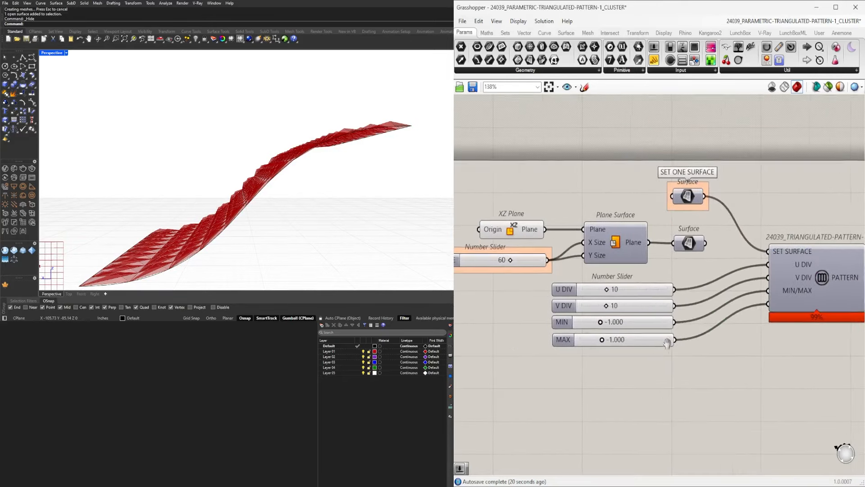
- Change the MIN and MAX sliders to 1 to flip the panel relief to the surface's other side
scroll(604, 320, "up", 6)
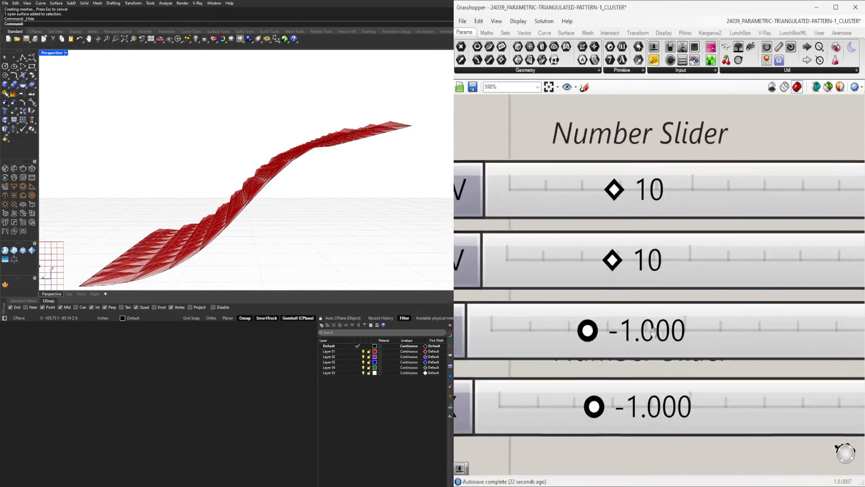
scroll(564, 310, "down", 4)
double_click(564, 310)
type("1")
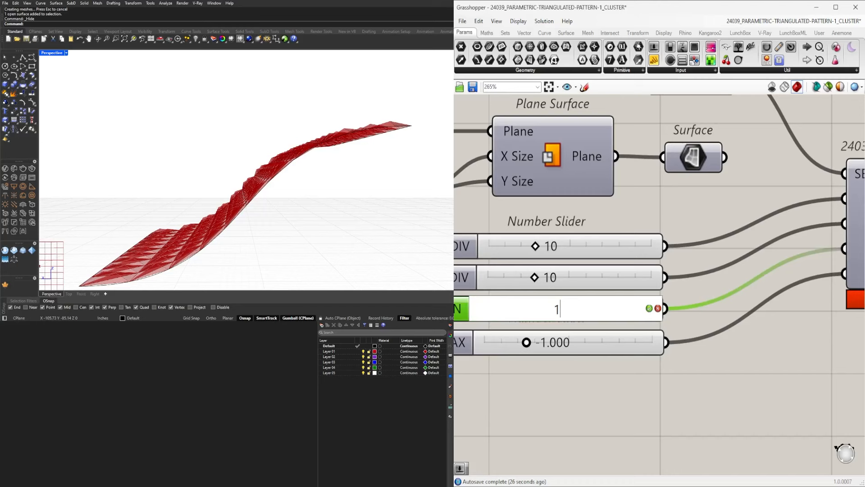
double_click(564, 342)
type("1")
key("Return")
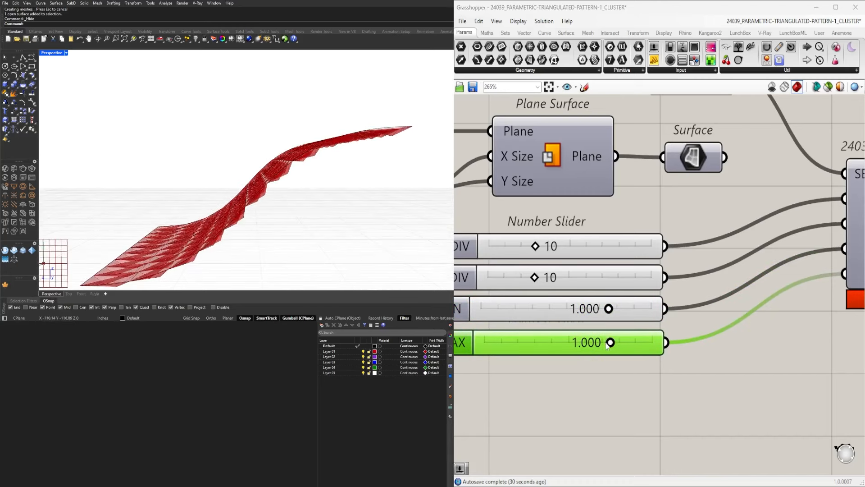
- Set the MAX slider back to -1 and the MIN slider to -1 for a uniform panel depth
left_click_drag(592, 345, 568, 343)
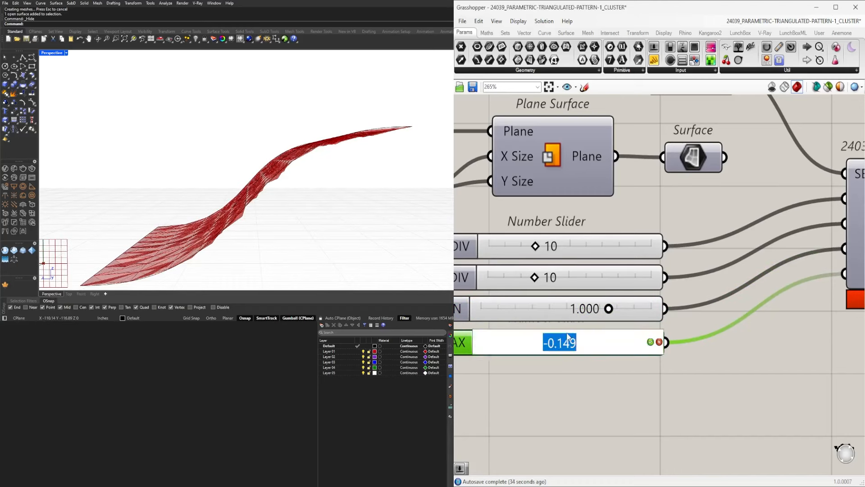
type("-1")
key("Return")
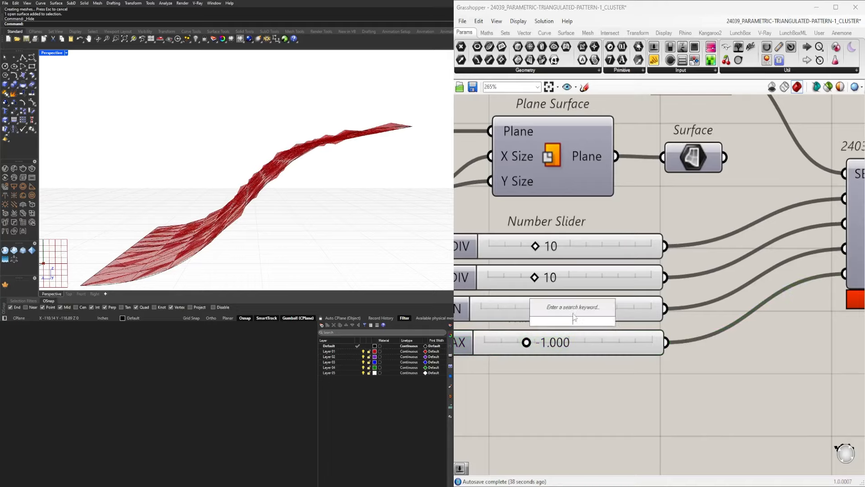
double_click(582, 308)
type("-1")
key("Return")
scroll(713, 247, "down", 3)
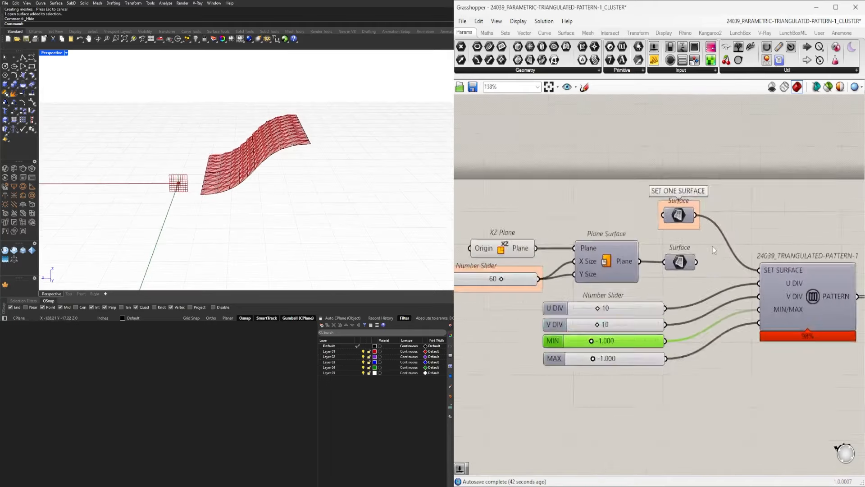
- Feed the planar surface into the cluster's SET SURFACE input and set the MAX slider to 1.275
right_click_drag(217, 172, 230, 137)
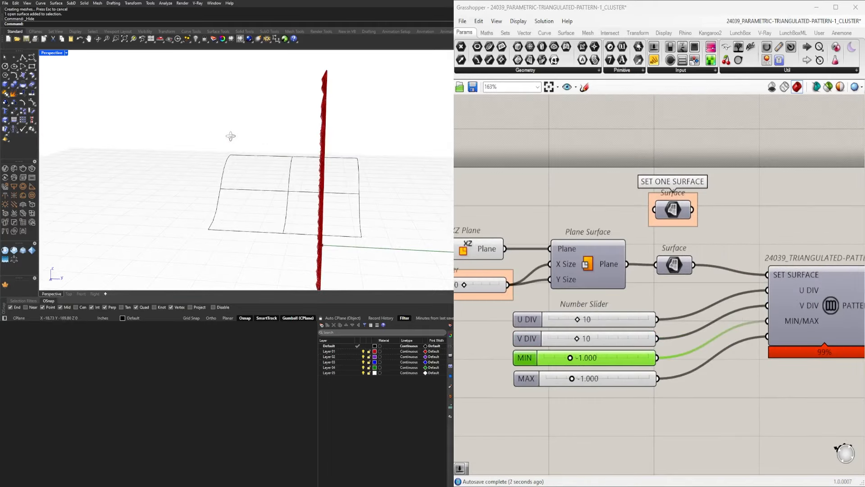
scroll(576, 384, "up", 6)
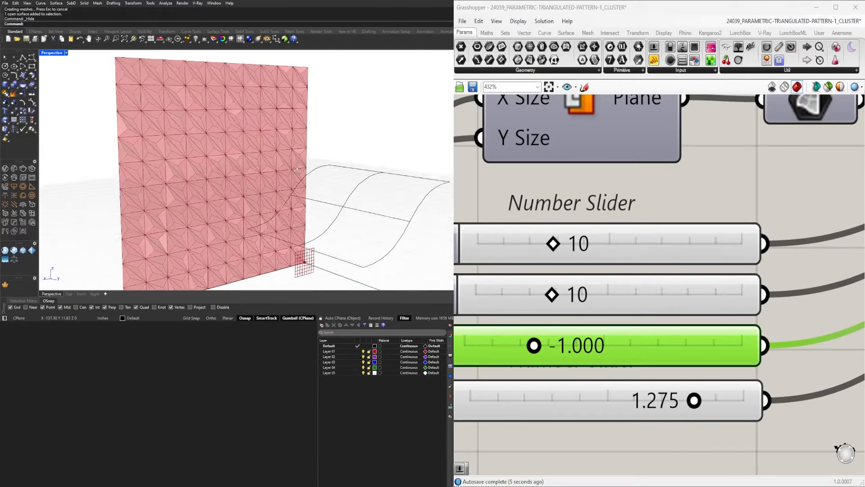
scroll(630, 252, "down", 6)
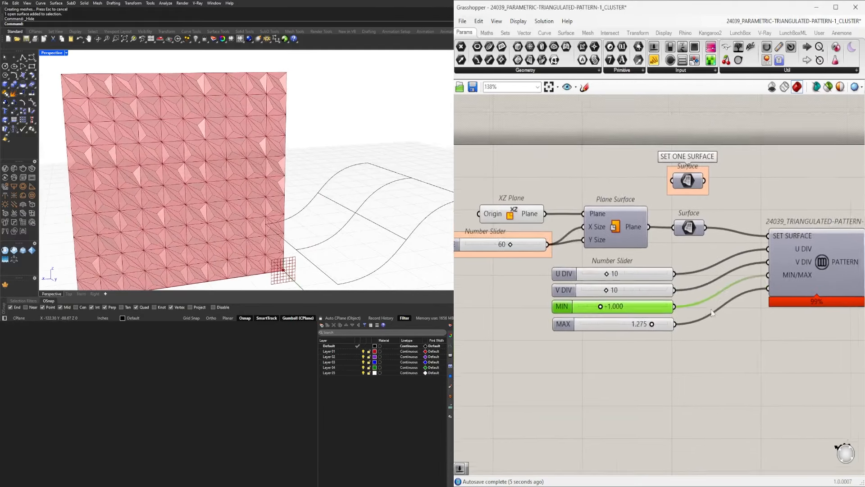
- Move the TRIANGULATED-PATTERN-1 cluster closer to its sliders and shift the PATTERN output slightly away from the cluster
left_click_drag(743, 314, 617, 216)
left_click_drag(610, 254, 594, 251)
left_click(633, 334)
right_click_drag(632, 336, 744, 328)
scroll(743, 328, "down", 2)
left_click(789, 272)
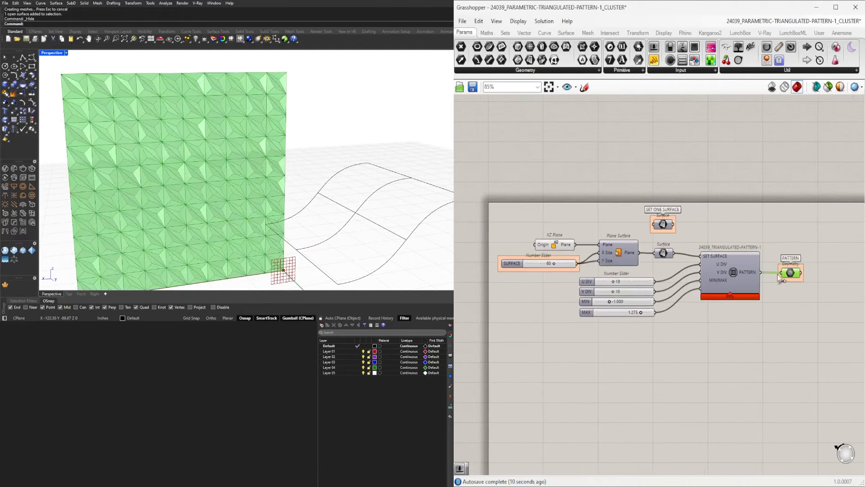
left_click_drag(794, 274, 800, 274)
left_click(728, 336)
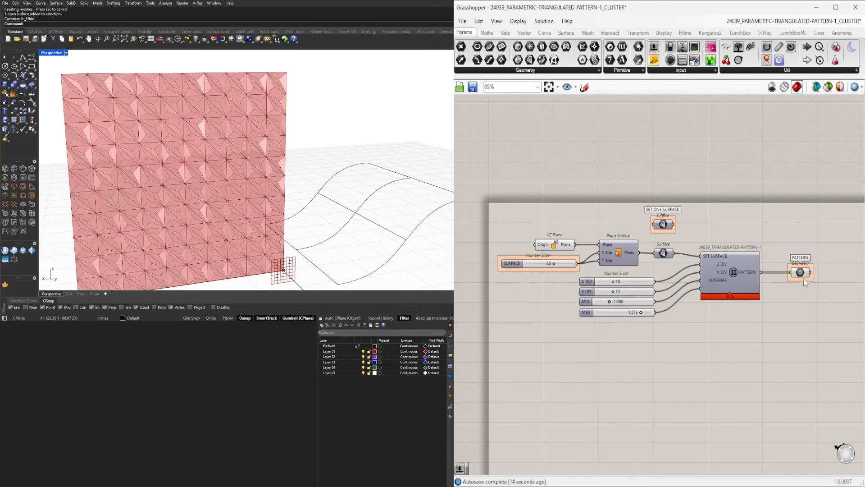
- Delete the wavy surface beside the triangulated panel from the Rhino model
left_click(800, 272)
scroll(423, 176, "down", 5)
left_click(423, 177)
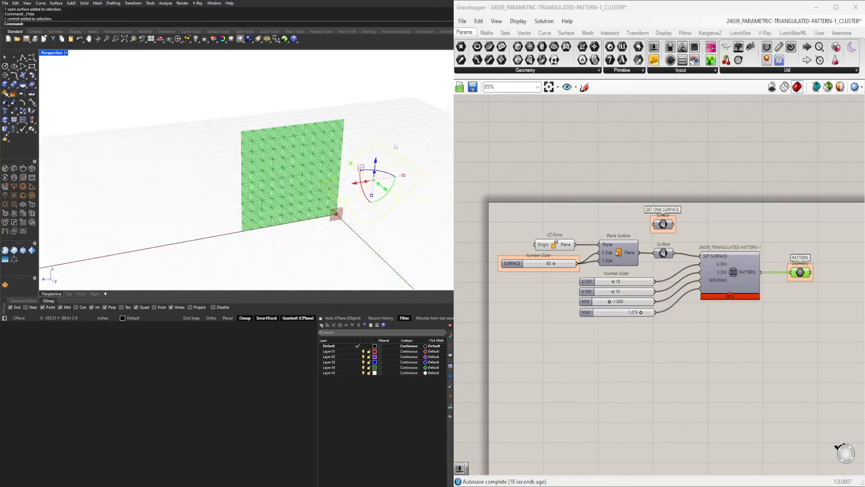
scroll(386, 150, "up", 3)
key("Delete")
- Clear the stored geometry from the SET ONE SURFACE parameter and save the definition
left_click(663, 236)
scroll(662, 226, "up", 2)
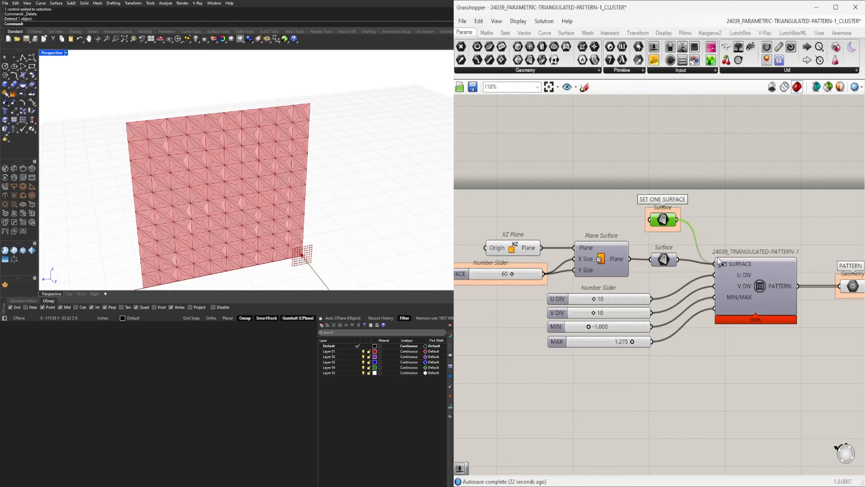
mouse_move(718, 261)
left_mouse_down()
mouse_move(717, 253)
mouse_move(714, 264)
left_mouse_up()
right_click(669, 219)
left_click(703, 368)
left_click(741, 240)
scroll(740, 239, "down", 4)
scroll(744, 210, "up", 3)
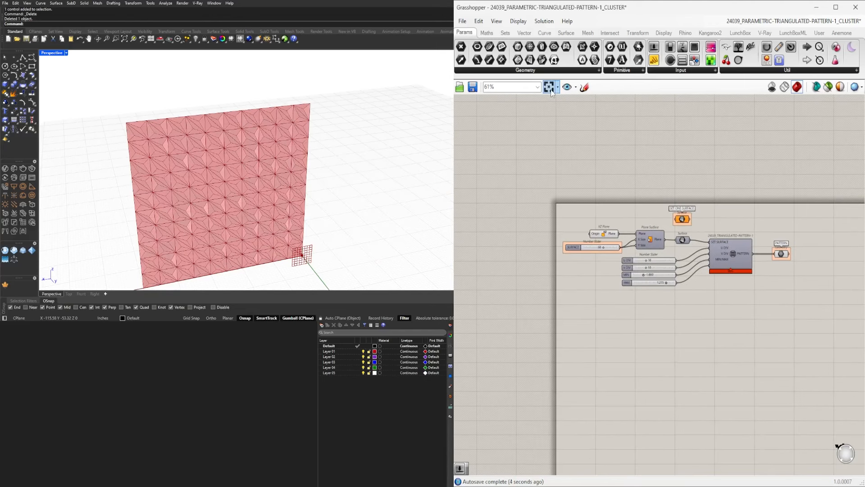
key("ctrl+s")
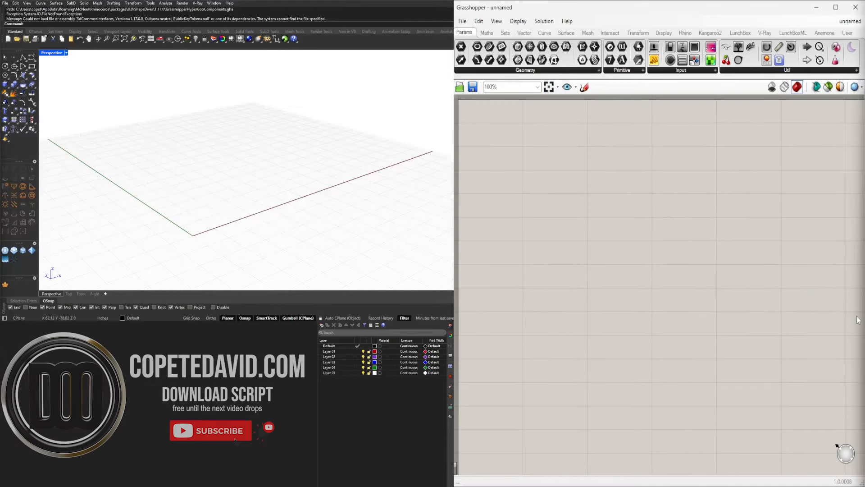
- Insert the scale figure file into the empty Rhino model with its insertion point at 0
left_click_drag(864, 145, 285, 146)
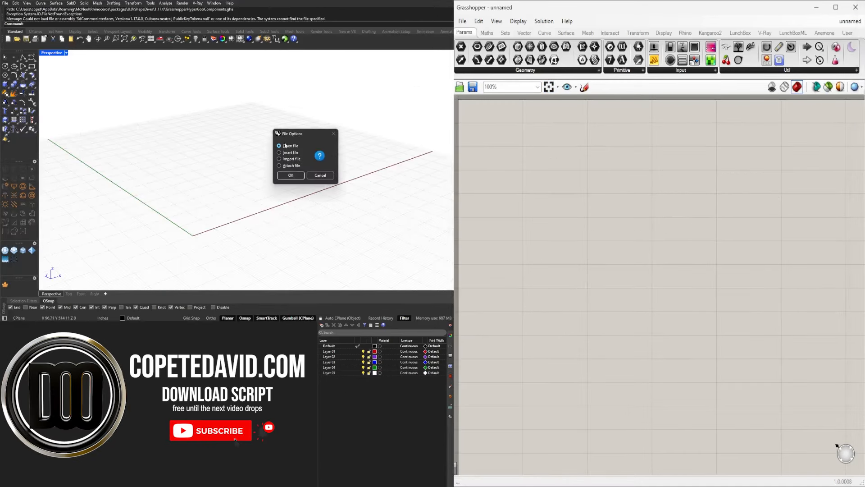
left_click(297, 176)
left_click(289, 231)
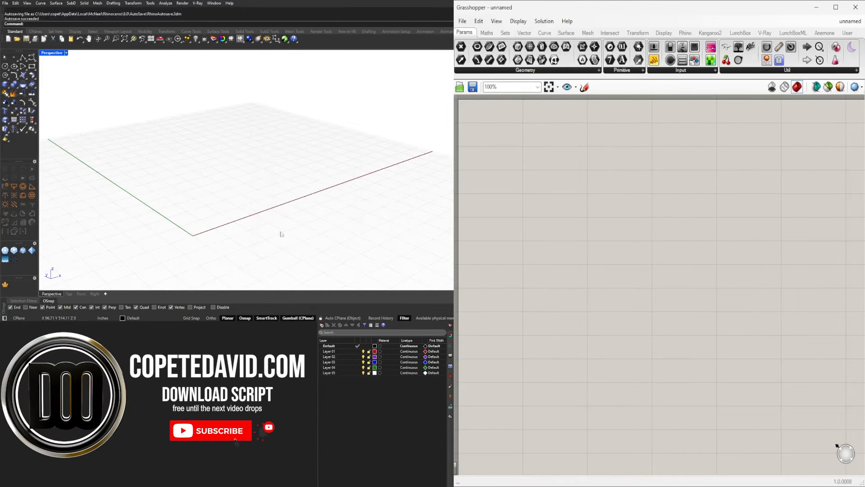
type("0")
key("Return")
- Switch the Perspective viewport to a display mode that shows the scale figure with shaded surfaces
left_click(298, 193)
scroll(302, 192, "down", 3)
left_click(66, 53)
left_click(60, 85)
right_click_drag(225, 112, 231, 138)
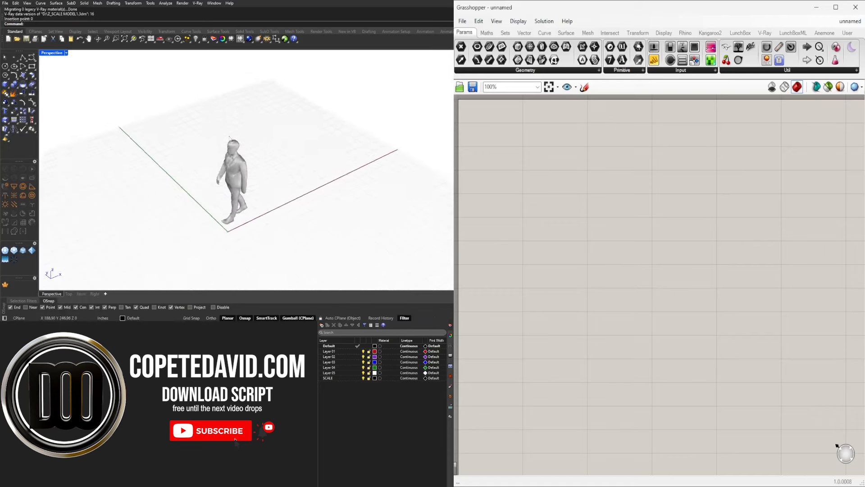
- Move the scale figure away from the origin to clear the space around it
scroll(229, 180, "down", 2)
left_click(228, 184)
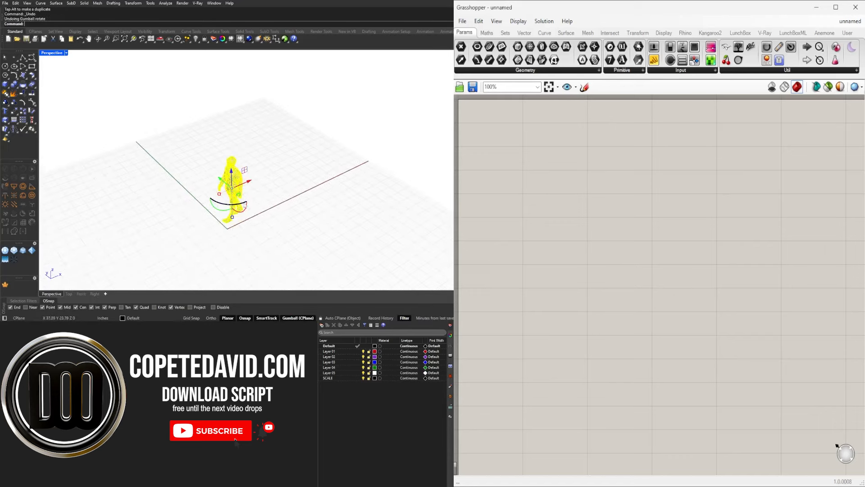
left_click_drag(226, 185, 277, 229)
left_click(322, 230)
right_click_drag(326, 232, 328, 200)
scroll(368, 203, "down", 3)
- Add a Rectangle component that creates a rectangle on a plane and place it on the empty canvas
type("recta")
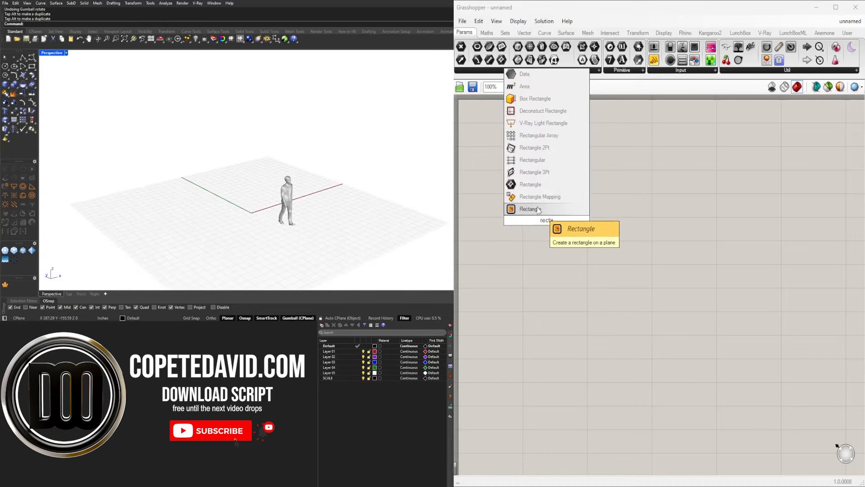
left_click(538, 208)
right_click_drag(266, 153, 259, 176)
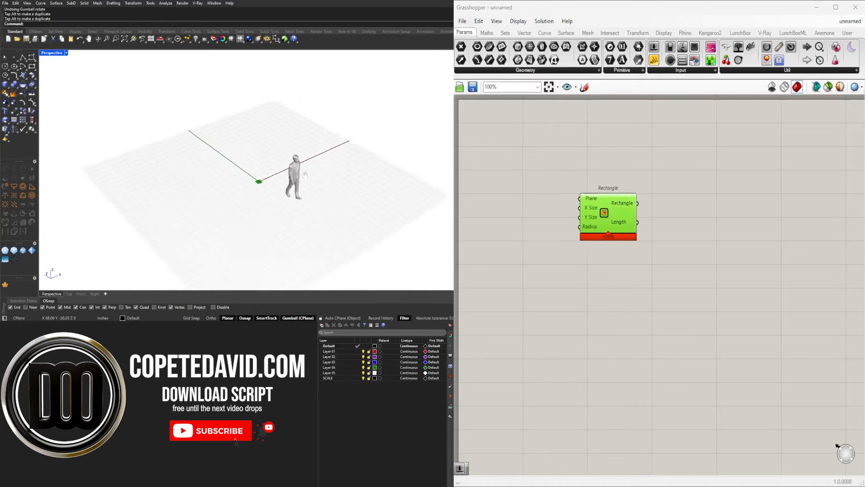
scroll(259, 175, "up", 12)
left_click_drag(606, 216, 678, 214)
double_click(571, 247)
left_click(223, 152)
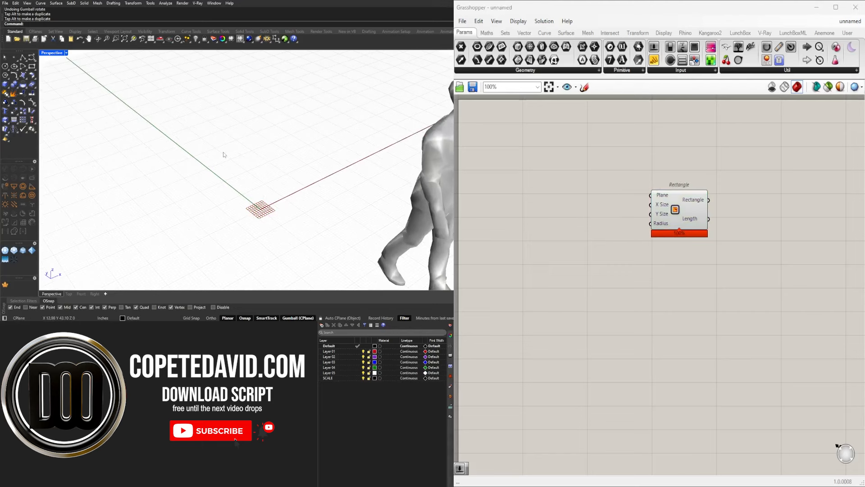
- Check the Rhino document's Units settings
type("Units")
key("Return")
key("Return")
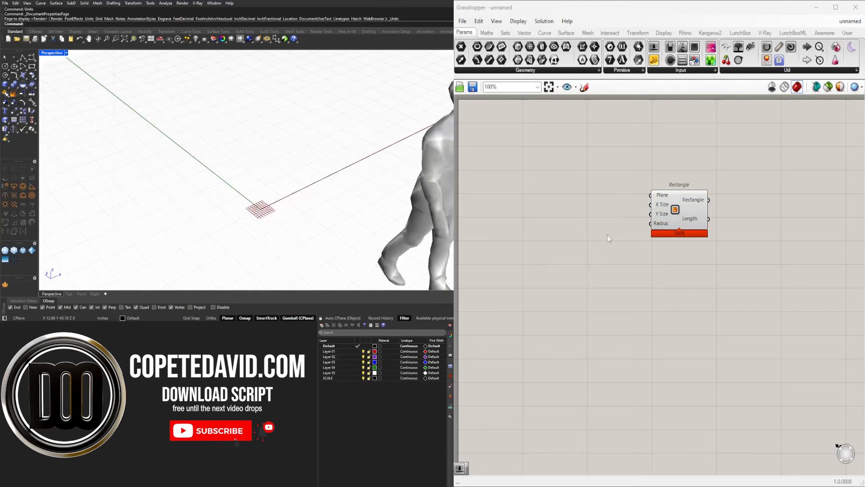
- Create two Number Sliders set to 12 and connect them to the Rectangle's X Size and Y Size
double_click(608, 205)
left_click_drag(667, 220, 724, 223)
scroll(666, 222, "up", 3)
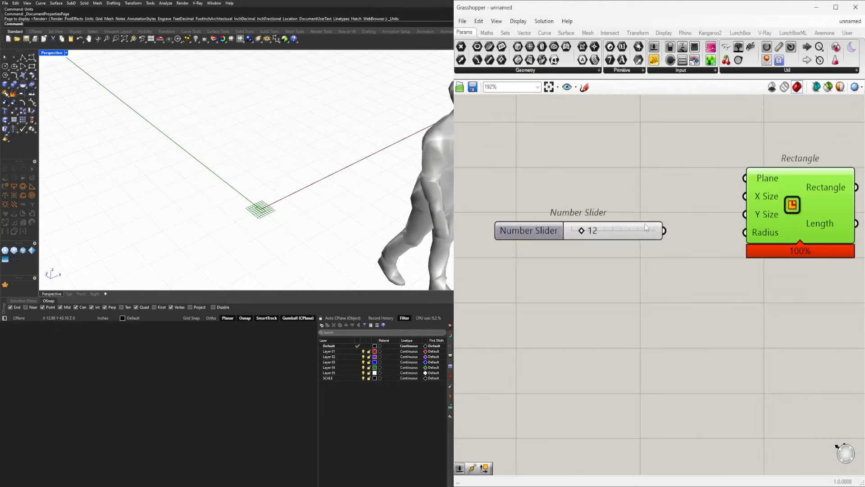
left_click_drag(639, 228, 629, 192)
left_click_drag(628, 192, 631, 215, "alt")
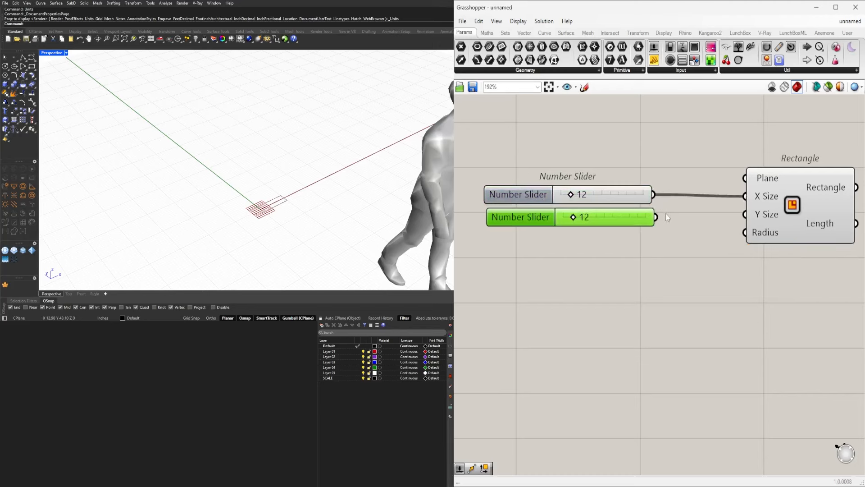
left_click(793, 212)
scroll(671, 256, "down", 5)
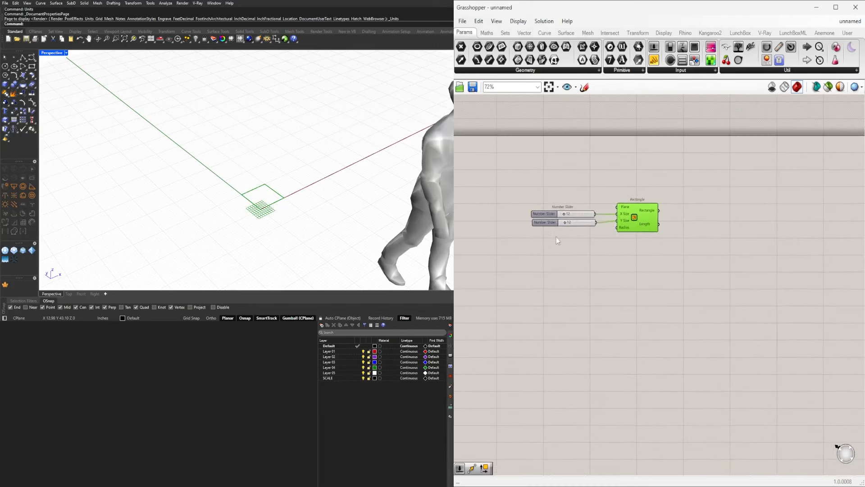
- Add a Construct Point component above the two Number Sliders
double_click(646, 178)
type("constr")
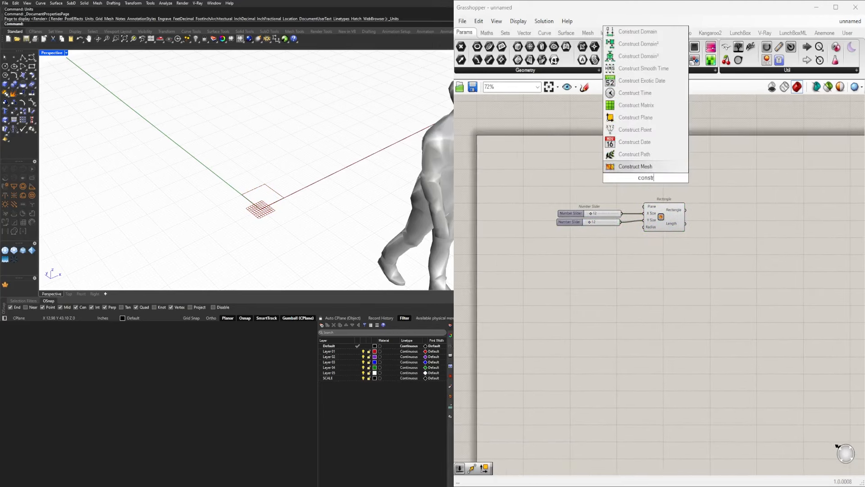
left_click(642, 131)
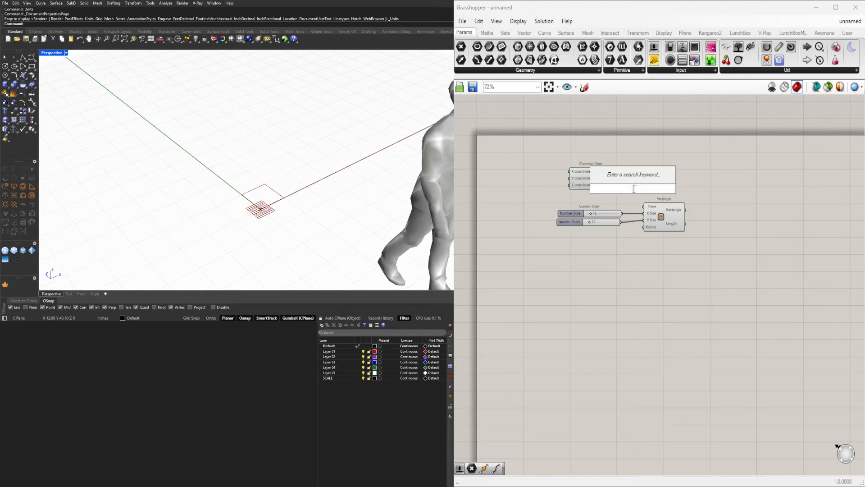
- Add a Move component and feed the constructed point into its Geometry input
type("move")
left_click(625, 177)
scroll(625, 178, "up", 3)
left_click_drag(635, 194, 673, 186)
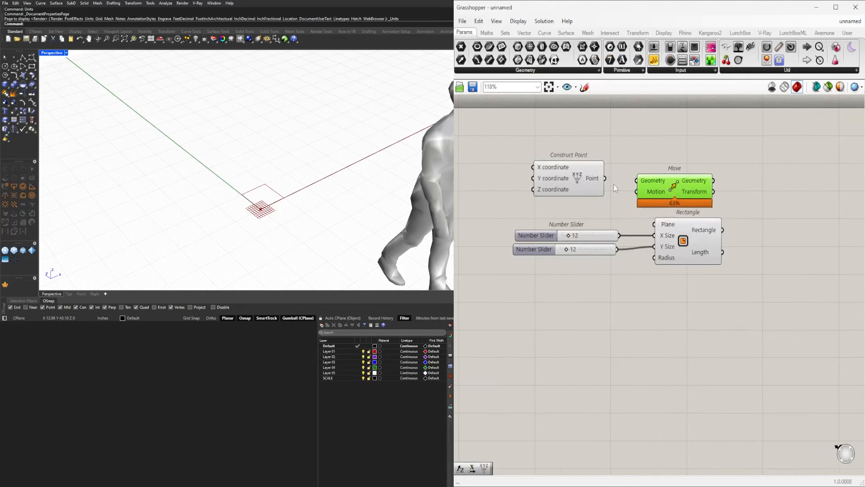
left_click_drag(696, 218, 699, 221)
left_click_drag(676, 185, 785, 183)
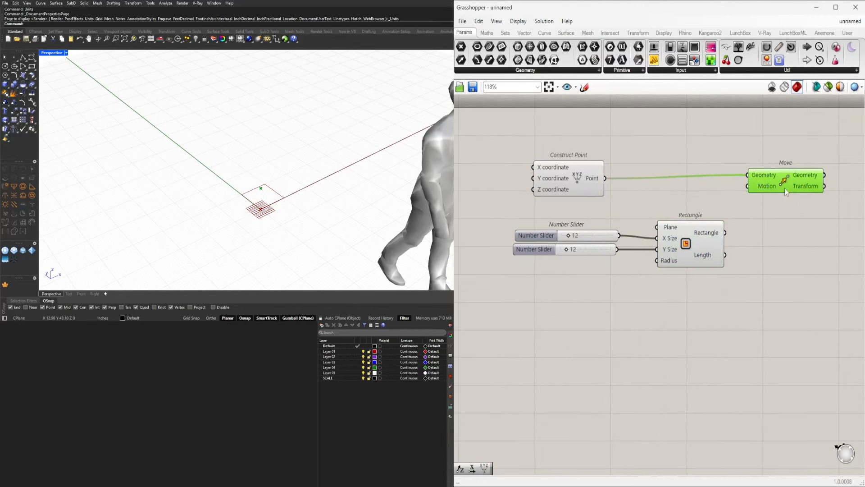
- Add a Unit X vector driven by the rectangle's X Size slider and connect it to the Move's Motion input
double_click(675, 199)
type("x")
left_click(676, 190)
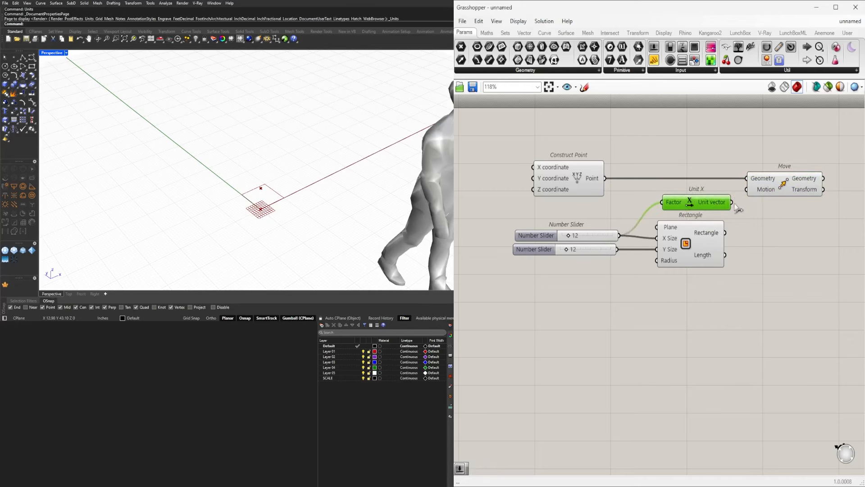
left_click(782, 184)
- Duplicate the Move, Unit X and Number Slider components together farther along the canvas
scroll(782, 184, "down", 3)
right_click_drag(781, 184, 602, 203)
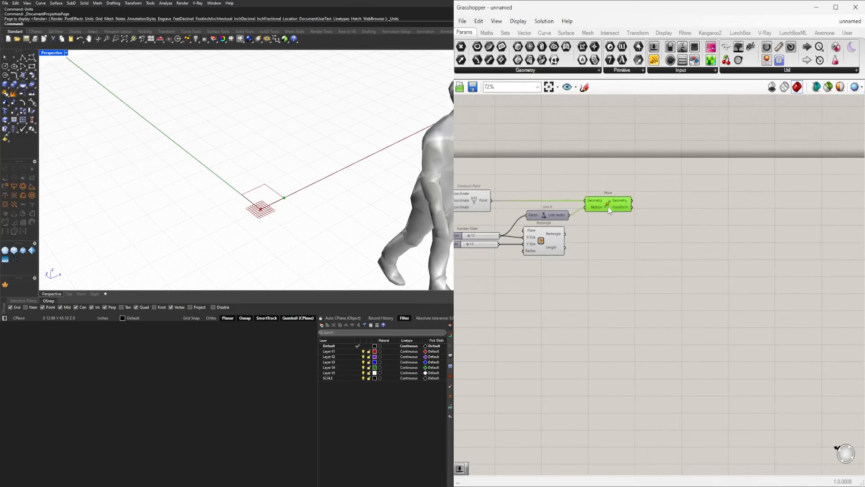
left_click_drag(550, 220, 549, 220)
left_click(460, 235, "shift")
left_click_drag(610, 206, 714, 222, "alt")
left_click(660, 209)
scroll(629, 203, "up", 3)
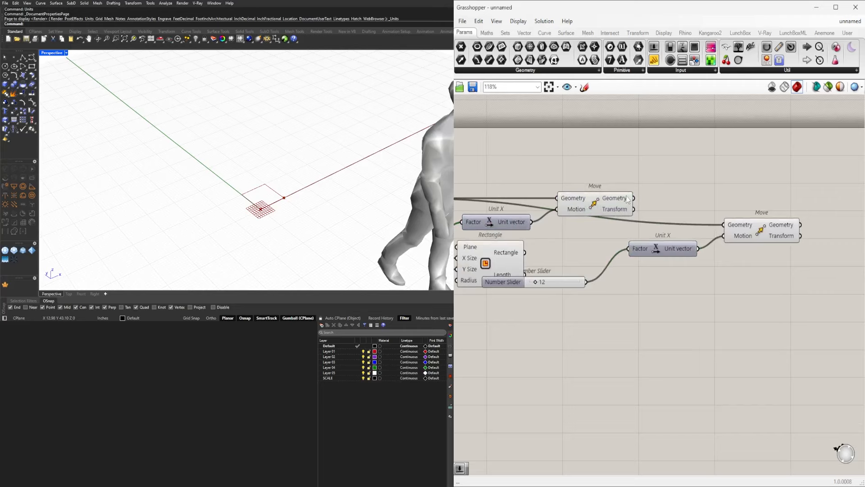
- Connect the first Move's Geometry output to the second Move and align the copied Unit X and slider beside it
left_click(755, 225)
left_click_drag(634, 198, 763, 205)
left_click_drag(666, 249, 677, 235)
left_click_drag(503, 282, 547, 233)
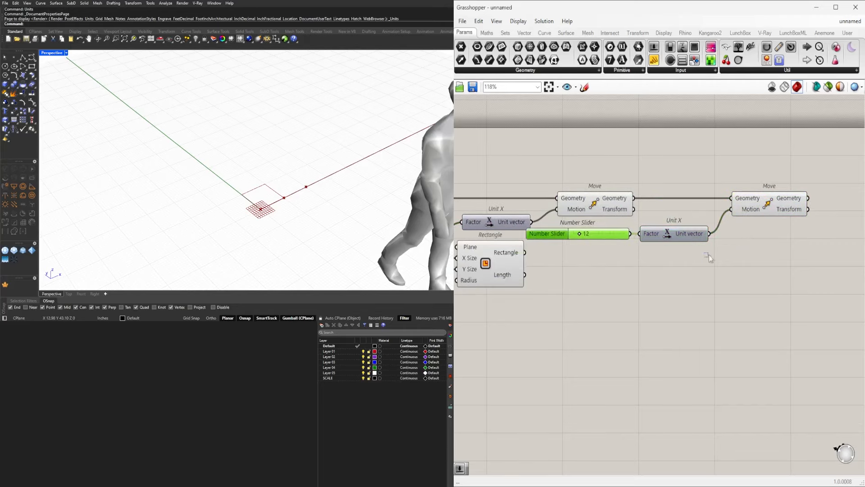
left_click_drag(754, 210, 782, 205, "shift")
left_click(748, 254)
- Set the Number Slider driving the second Move's Unit X vector to 90
scroll(602, 233, "up", 5)
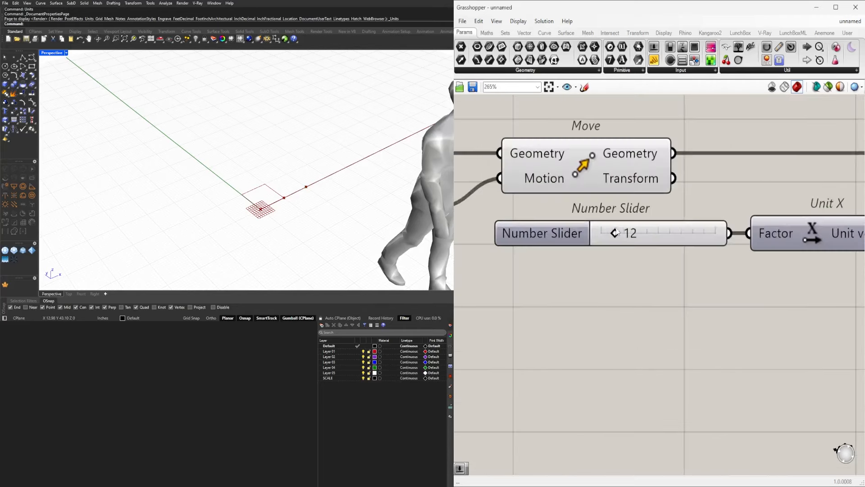
left_click_drag(696, 234, 703, 233)
scroll(645, 353, "down", 5)
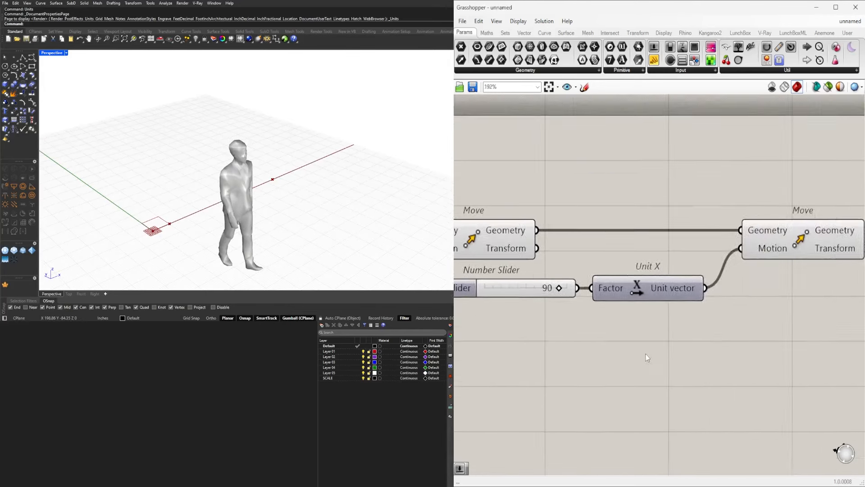
left_click(759, 270)
scroll(630, 286, "down", 2)
right_click_drag(581, 290, 652, 224)
mouse_move(243, 181)
right_mouse_down()
mouse_move(252, 201)
mouse_move(239, 194)
right_mouse_up()
right_click_drag(677, 280, 583, 301)
left_click(636, 235)
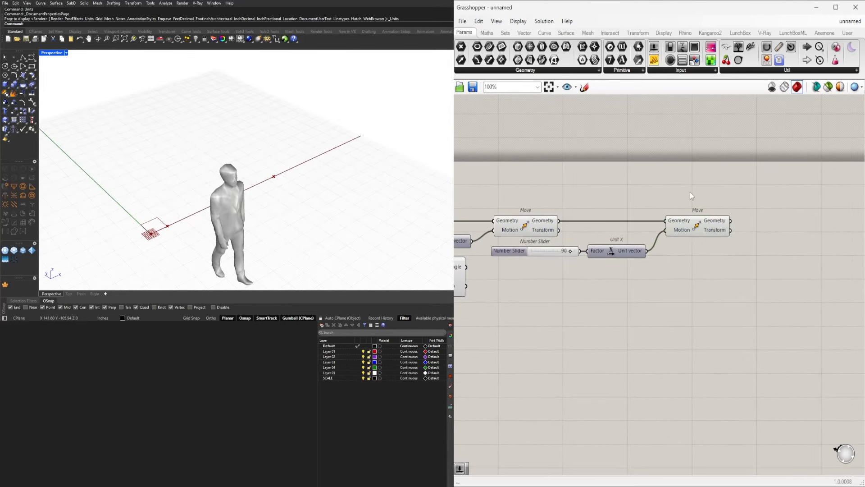
- Draw a Line between the first and second moved points, and hide the scale figure in Rhino
double_click(691, 192)
type("line")
key("Return")
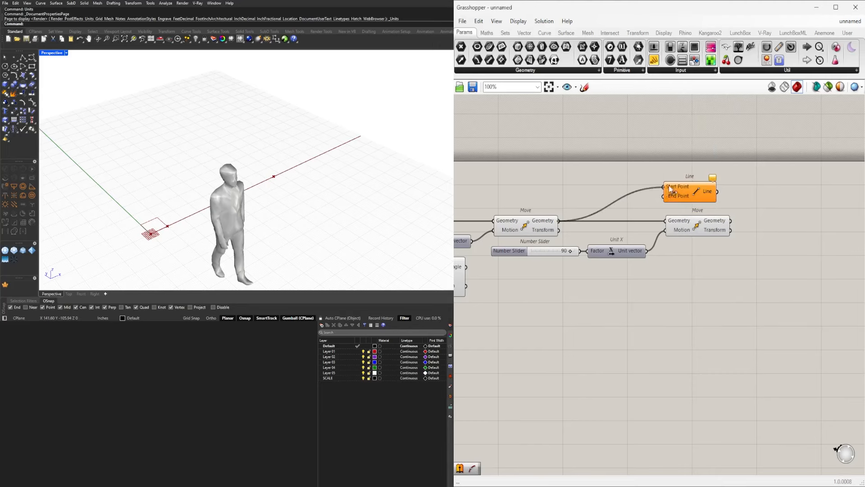
left_click_drag(670, 189, 732, 201)
left_click(230, 194)
key("ctrl+h")
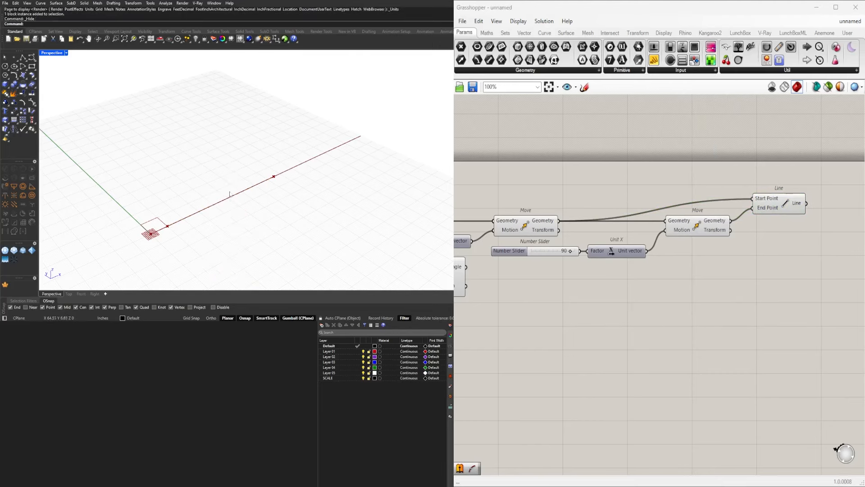
- Add a Boundary Surfaces component and feed the Rectangle output into its Edges input
scroll(666, 254, "down", 3)
double_click(626, 261)
type("bou")
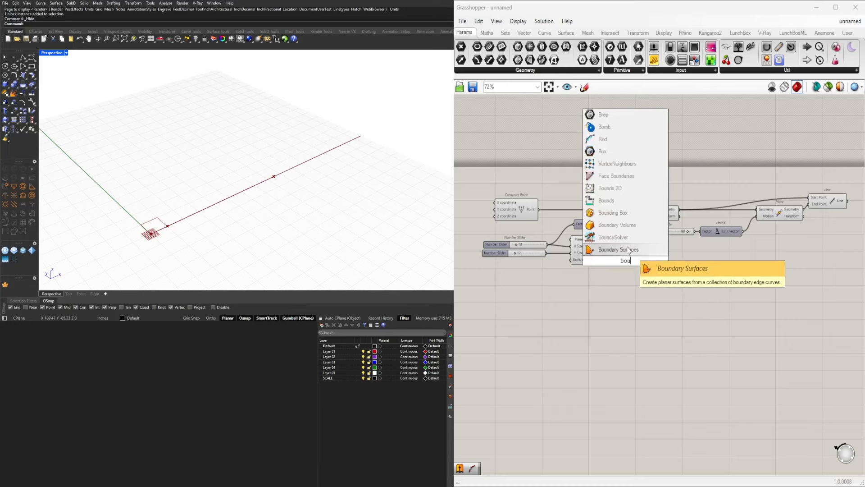
left_click(629, 251)
left_click_drag(611, 243, 610, 255)
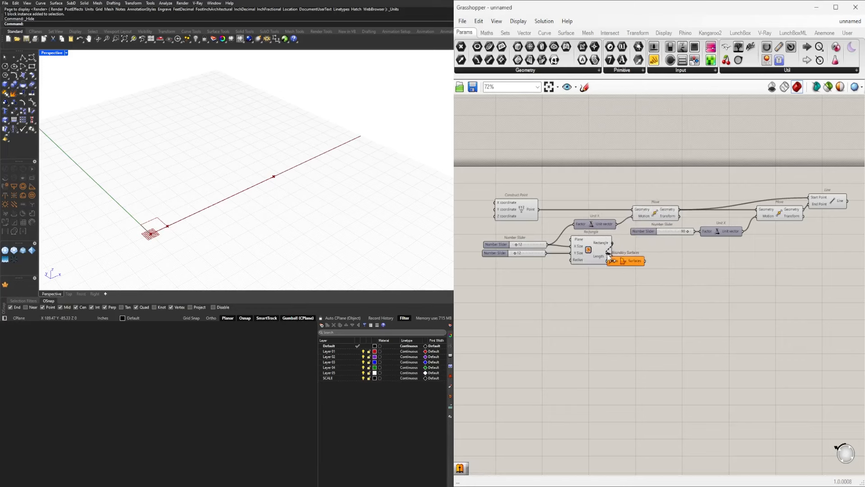
- Add an Extrude component with the boundary surface as its Base, and place a Unit Z vector for its Direction
double_click(725, 287)
type("ext")
left_click(722, 276)
left_click_drag(691, 268, 705, 274)
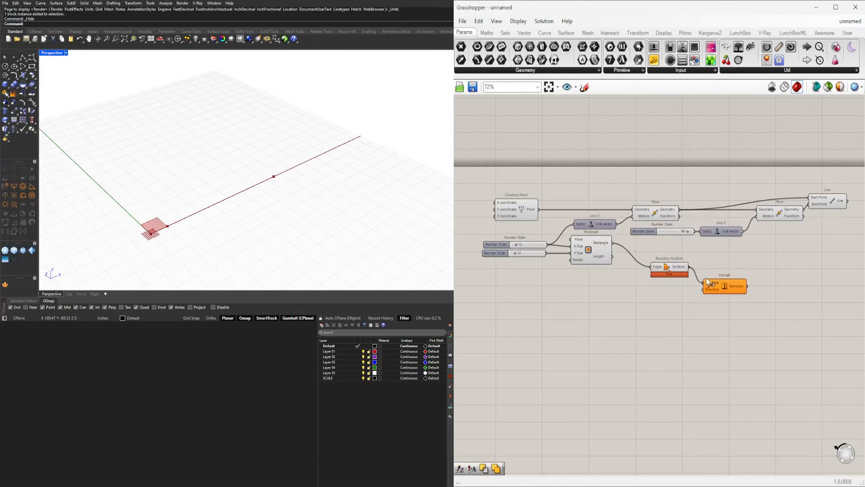
type("z")
key("Return")
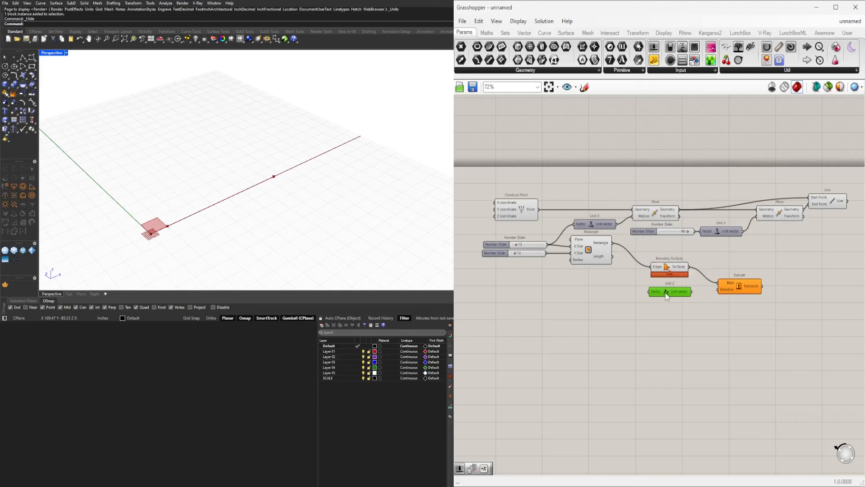
- Drive the Unit Z factor with a new Number Slider of 120, and lower its value to shorten the column
right_click_drag(559, 305, 619, 302)
double_click(606, 302)
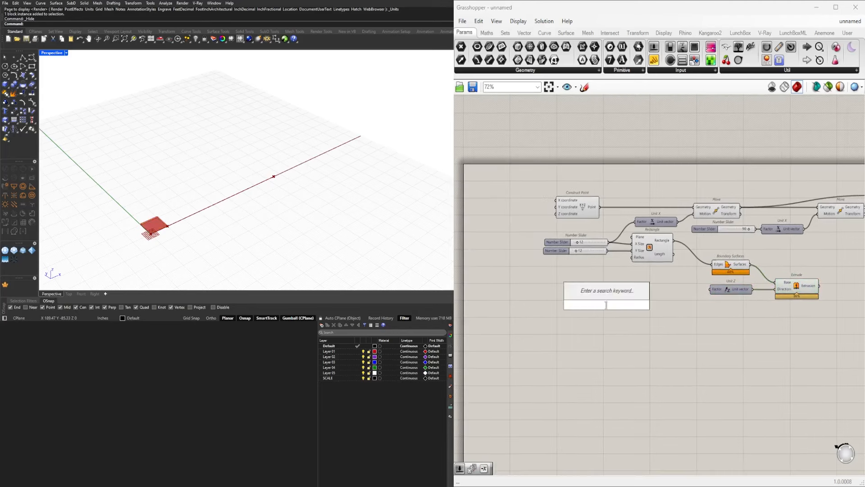
type("120")
left_click(615, 294)
left_click_drag(628, 303, 715, 289)
scroll(693, 293, "up", 2)
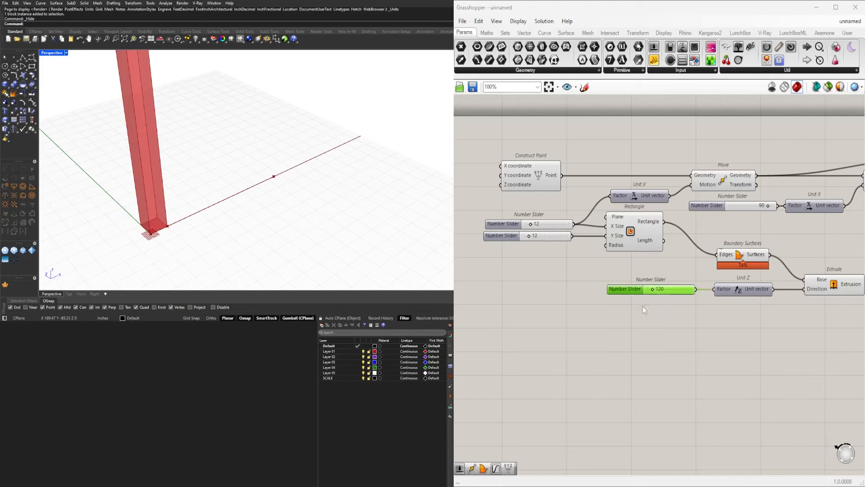
double_click(634, 287)
left_click(637, 378)
scroll(705, 353, "down", 4)
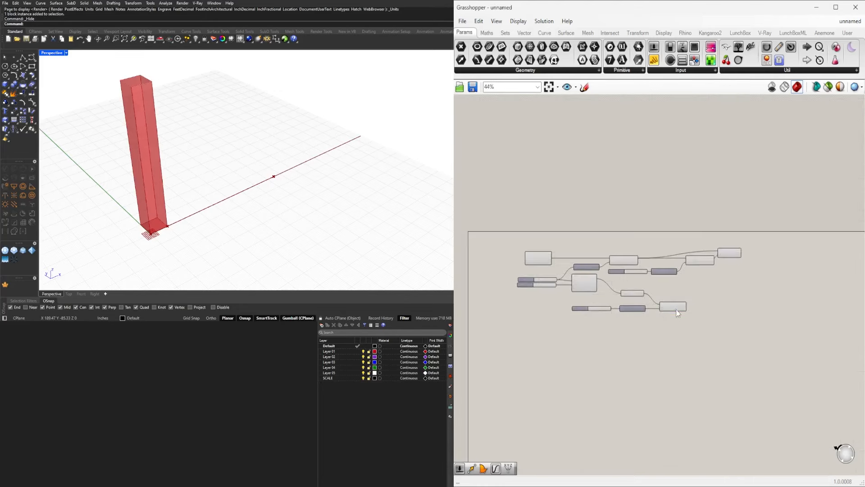
- Add a Move component that takes the Line as Geometry and a new Unit Y vector as Motion
scroll(712, 296, "up", 4)
right_click_drag(761, 263, 665, 281)
left_click(662, 231)
left_click_drag(663, 234, 676, 249)
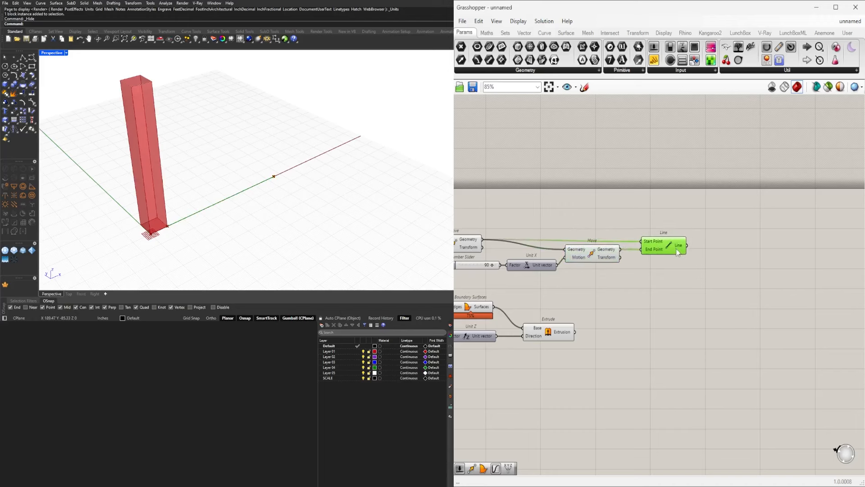
scroll(711, 286, "down", 2)
double_click(673, 261)
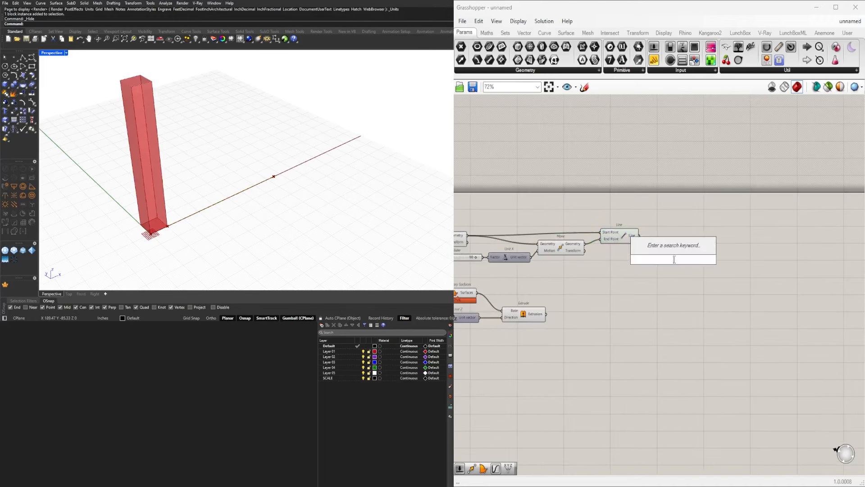
type("move")
left_click(658, 239)
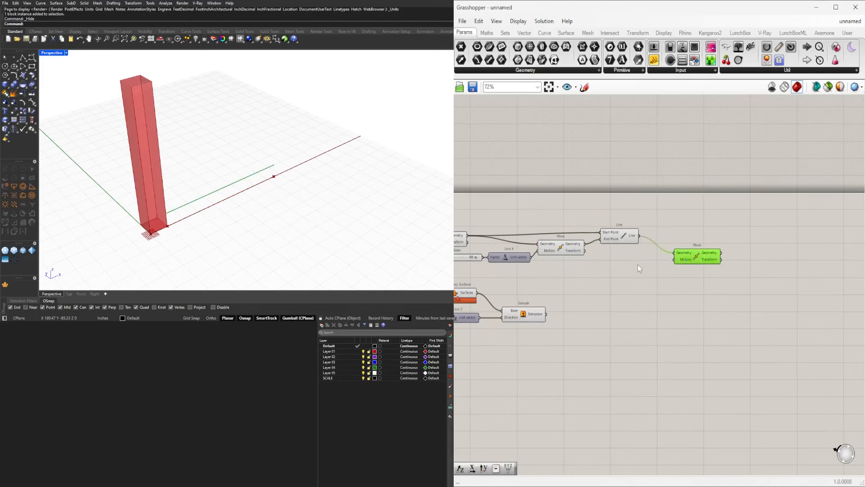
type("y")
left_click(629, 256)
left_click_drag(653, 264, 669, 261)
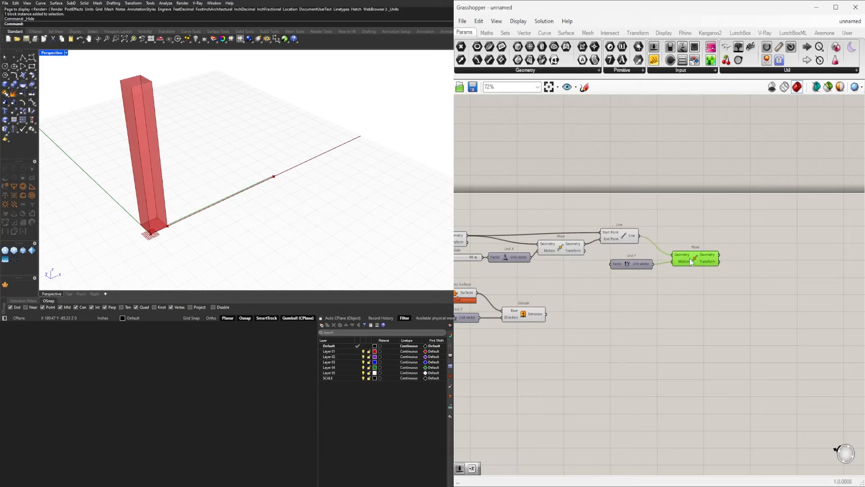
- Copy the 90 Number Slider to the Unit Y factor and set the copy to 5
scroll(542, 222, "up", 3)
left_click_drag(738, 234, 739, 232)
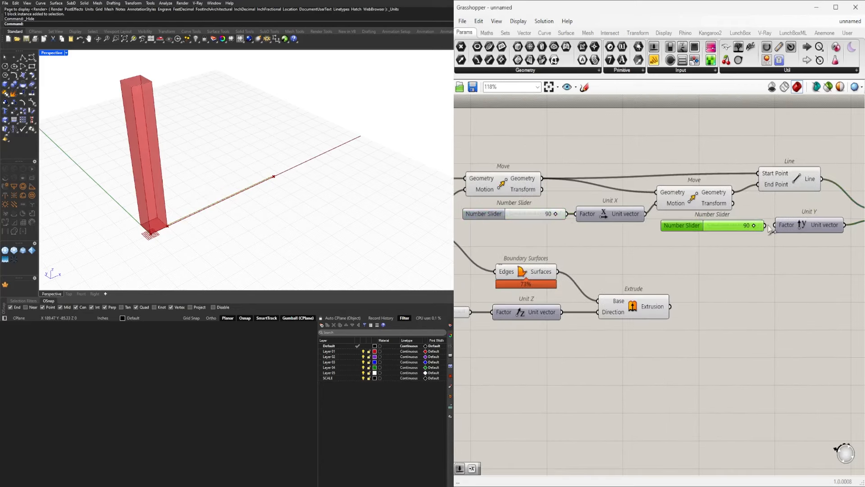
scroll(742, 230, "up", 3)
double_click(699, 221)
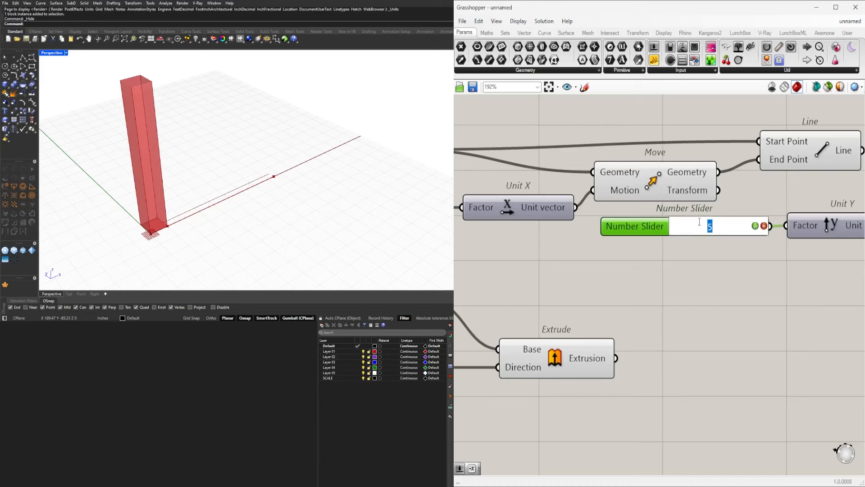
key("Return")
scroll(593, 305, "down", 3)
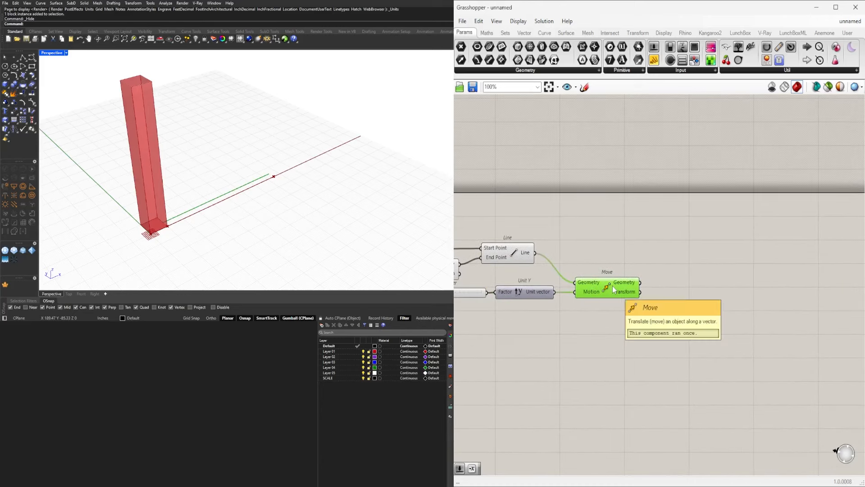
- Hide the original Line's preview and add an Extrude component with the moved line as its Base
left_click(516, 253)
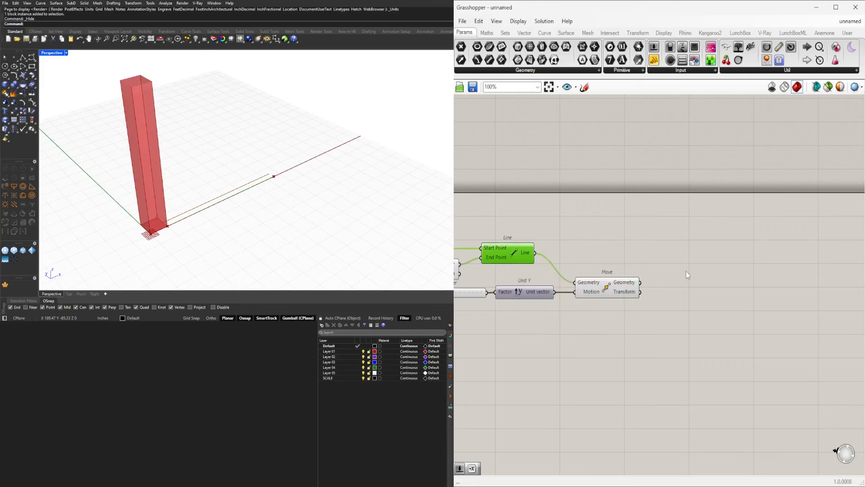
left_click(691, 293)
right_click_drag(691, 293, 674, 277)
type("ext")
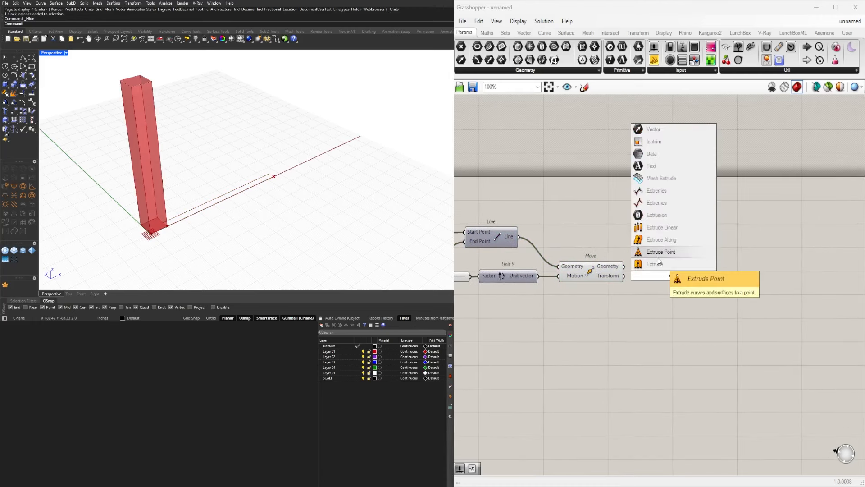
left_click(659, 264)
left_click_drag(624, 266, 688, 289)
- Feed the column's Unit Z vector into the new Extrude's Direction and place the component beside the Move
scroll(649, 311, "down", 3)
right_click_drag(648, 311, 728, 292)
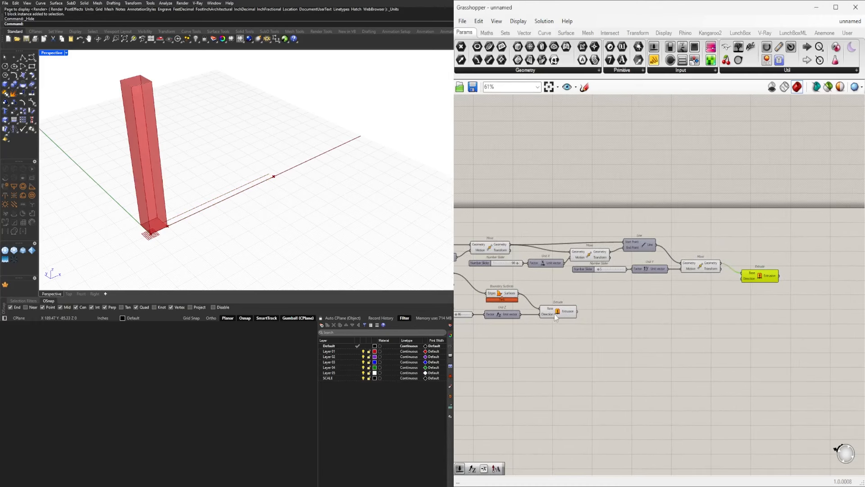
left_click_drag(555, 317, 564, 317)
left_click_drag(744, 282, 744, 280)
left_click_drag(755, 278, 744, 278)
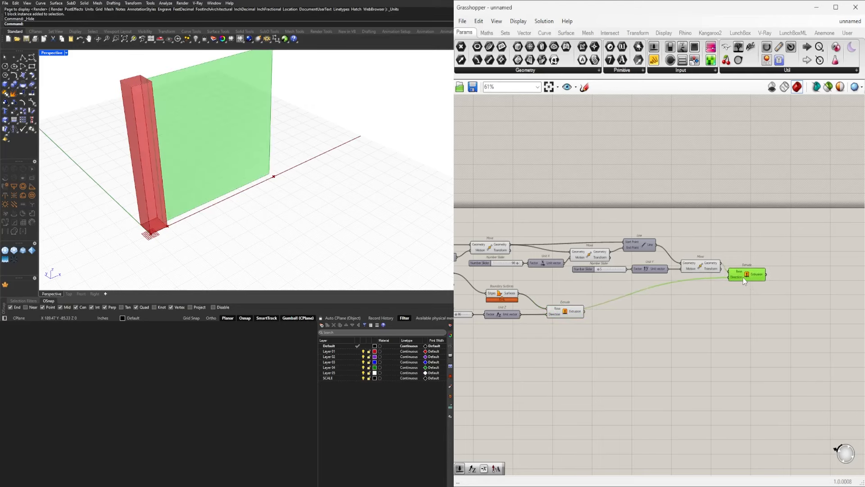
left_click(731, 292)
- Limit the Unit Y slider's maximum to 12 and set its value to 4
scroll(600, 268, "up", 9)
double_click(602, 278)
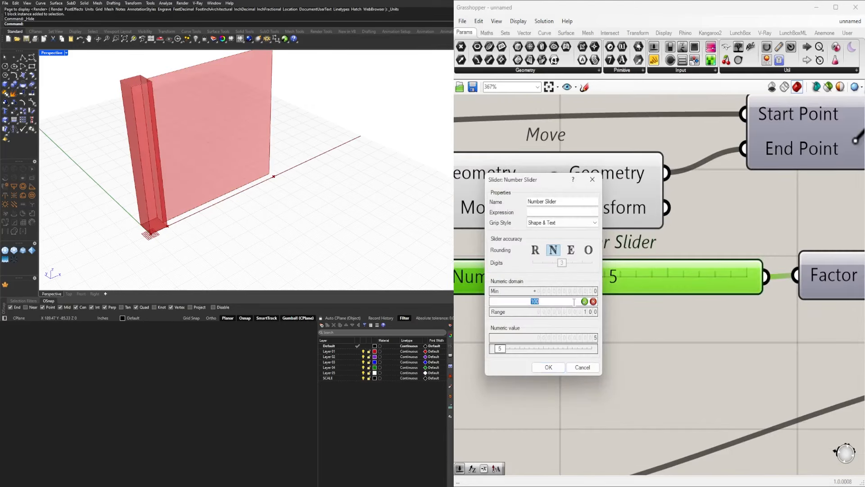
type("12")
left_click(550, 366)
left_click_drag(656, 277, 628, 277)
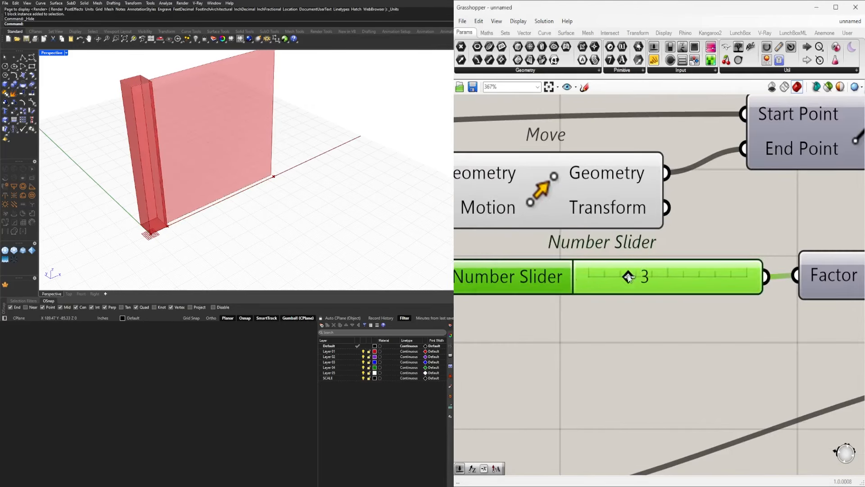
scroll(600, 284, "down", 9)
- Examine the wall panel's position against the column from a lower viewpoint
left_click(640, 301)
right_click_drag(398, 209, 320, 174)
left_click(606, 345)
scroll(605, 348, "down", 2)
right_click_drag(606, 348, 721, 331)
scroll(705, 304, "up", 1)
left_click(709, 284)
left_click(698, 310)
right_click_drag(273, 201, 220, 207)
right_click_drag(586, 345, 685, 345)
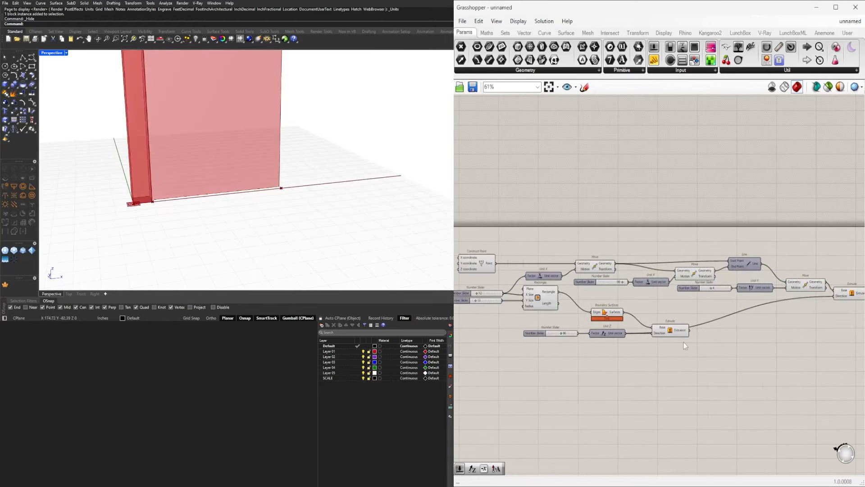
- Add a Series component below the definition and connect its output to the factor of a new Unit X vector
double_click(676, 379)
type("series")
key("Return")
left_click_drag(675, 376, 814, 354)
scroll(726, 354, "up", 2)
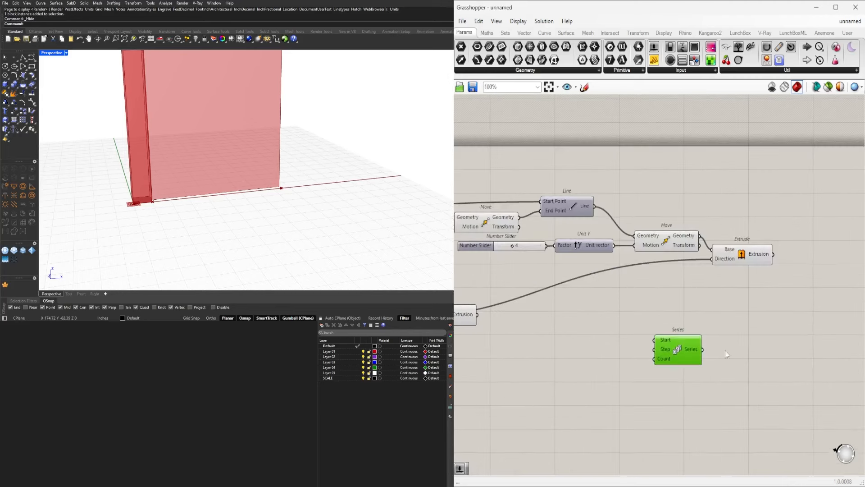
double_click(727, 353)
type("unit x")
key("Return")
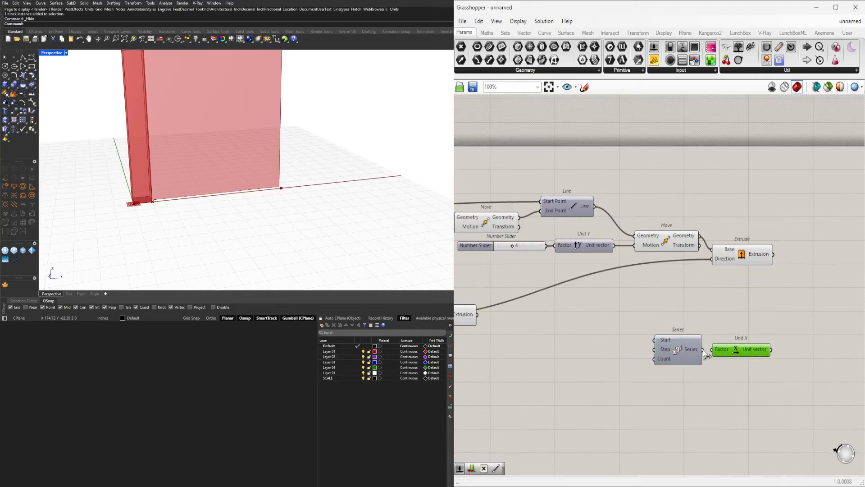
scroll(746, 342, "down", 2)
- Place another Move component beyond the Series and Unit X components
right_click_drag(746, 342, 652, 340)
left_click(650, 276)
left_click(686, 303)
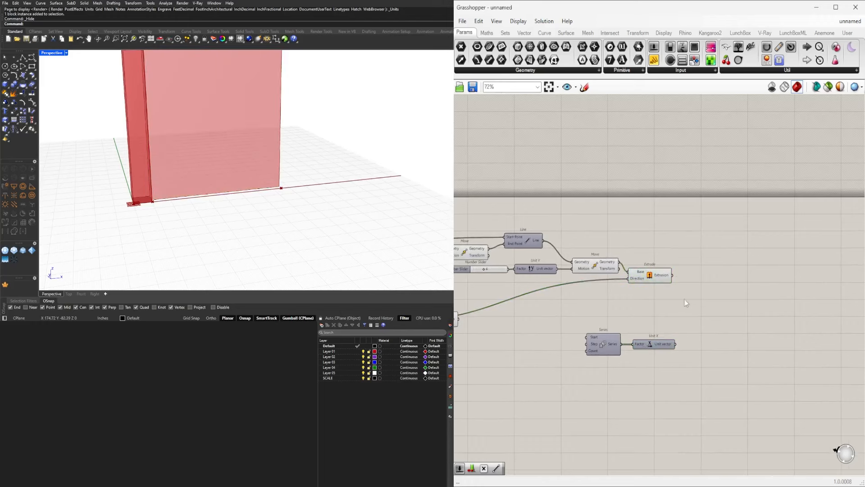
right_click_drag(707, 302, 715, 311)
double_click(719, 334)
type("mov")
left_click(709, 271)
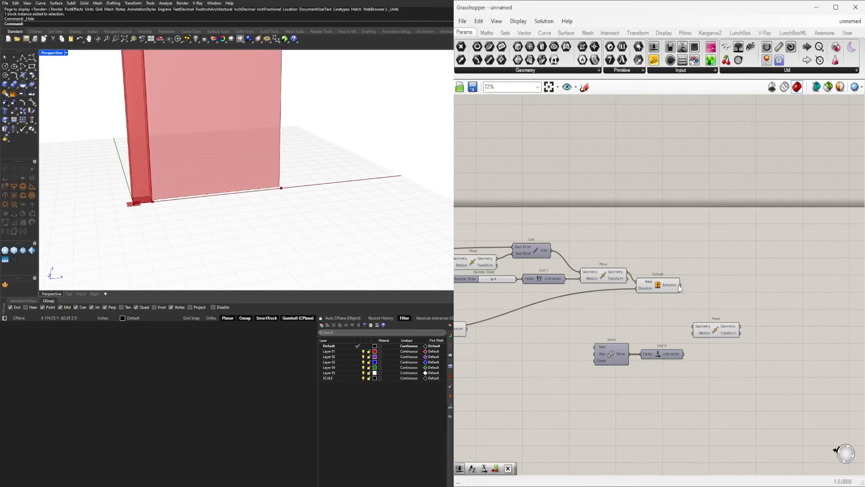
- Connect the wall panel's Extrusion output to the new Move's Geometry input
left_click_drag(681, 285, 696, 325)
left_click(665, 286)
right_click_drag(608, 304, 749, 312)
scroll(697, 313, "down", 1)
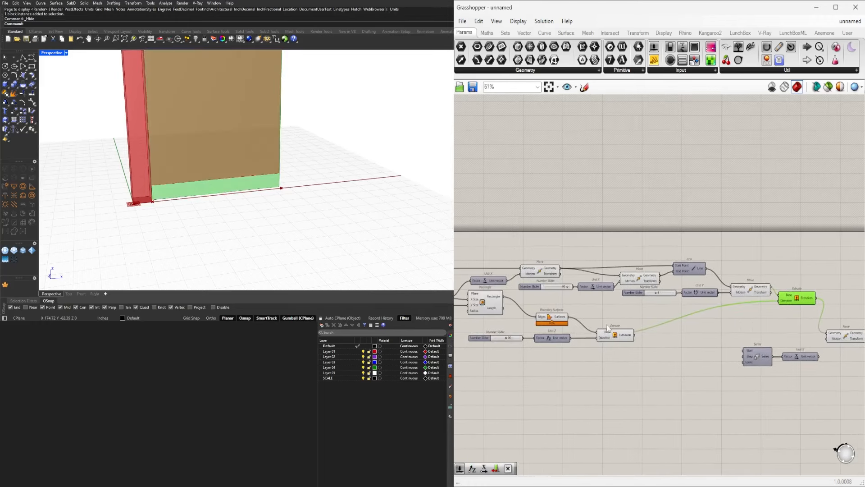
- Feed the column's Extrusion into the new Move's Geometry and the series-driven Unit X vector into its Motion
left_click(615, 335)
right_click_drag(647, 338, 578, 337)
scroll(749, 331, "up", 3)
left_click_drag(745, 331, 761, 339)
left_click(762, 340)
left_click_drag(706, 397, 637, 360)
left_click_drag(665, 374, 624, 373)
left_click(661, 381)
- Add an Addition component between the column's Extrude and the Series
scroll(660, 380, "down", 3)
right_click_drag(527, 374, 616, 371)
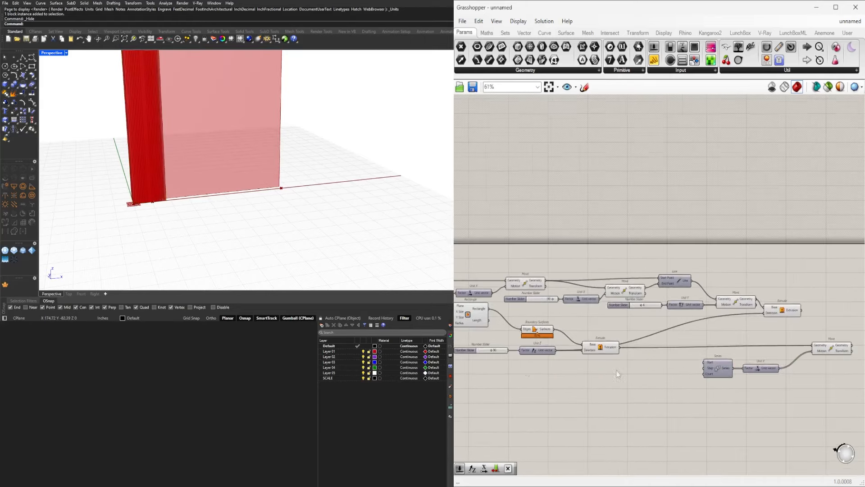
scroll(571, 357, "up", 4)
right_click_drag(536, 308, 570, 284)
scroll(512, 246, "down", 2)
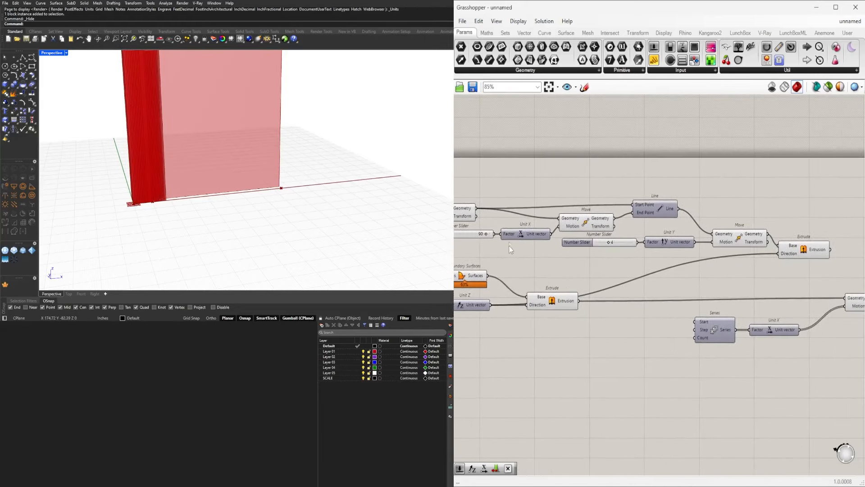
right_click_drag(534, 234, 627, 215)
double_click(716, 306)
type("+")
key("Return")
scroll(632, 233, "up", 2)
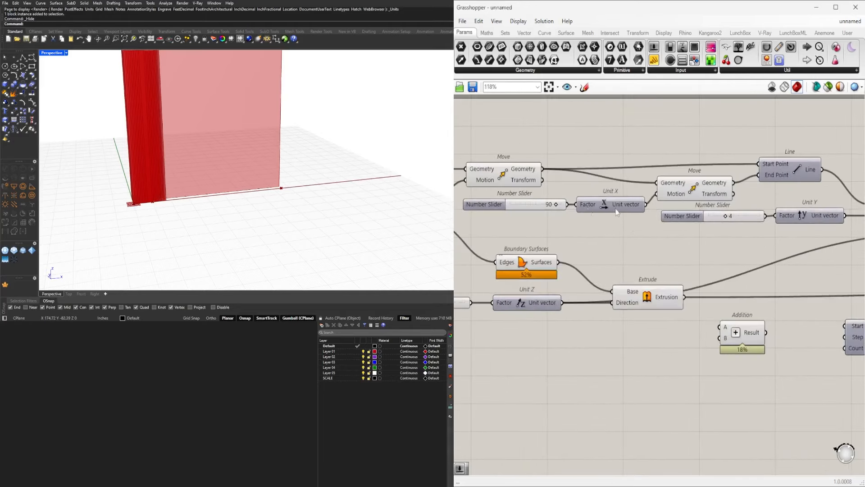
- Connect the 90 span slider to Addition input A and the 12 column-size slider to input B
mouse_move(649, 336)
right_mouse_down()
mouse_move(763, 330)
mouse_move(656, 327)
right_mouse_up()
left_click(645, 290)
right_click_drag(462, 270, 614, 268)
mouse_move(496, 261)
right_mouse_down()
mouse_move(580, 261)
mouse_move(483, 259)
right_mouse_up()
scroll(710, 311, "down", 2)
left_click_drag(475, 215, 810, 311)
scroll(757, 339, "up", 3)
right_click_drag(819, 320, 678, 328)
left_click(690, 321)
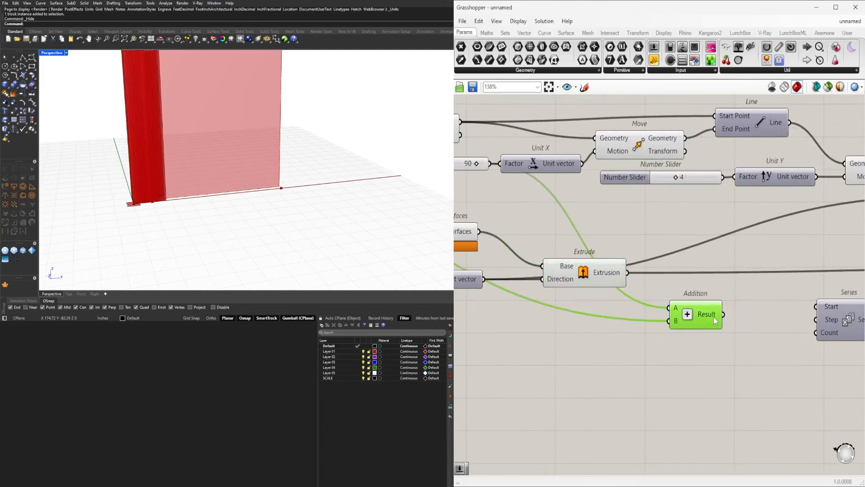
- Connect the Addition result to the Series Step input and move the Addition closer to the Series
right_click_drag(734, 315, 612, 351)
scroll(613, 350, "up", 1)
left_click_drag(681, 353, 698, 352)
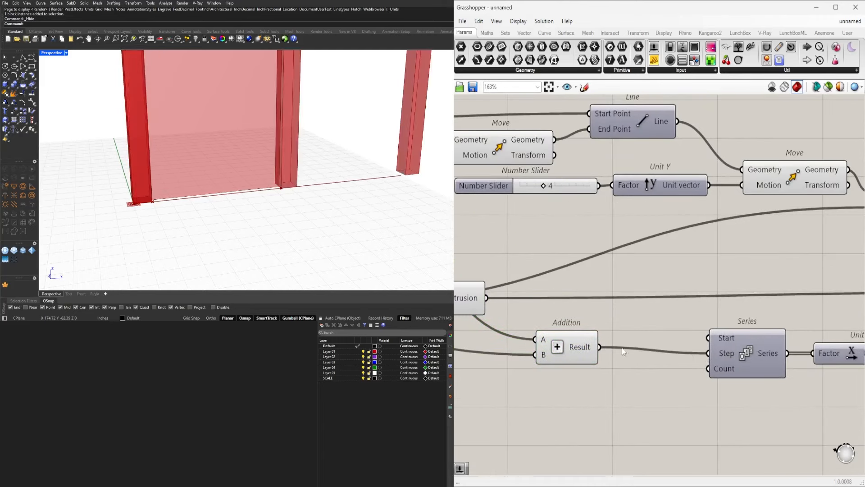
left_click_drag(581, 348, 654, 354)
- Create a Number Slider with a value of 3 below the Addition component
scroll(255, 182, "down", 5)
right_click_drag(256, 178, 285, 134)
right_click_drag(802, 379, 550, 367)
scroll(550, 366, "down", 3)
right_click_drag(676, 331, 659, 337)
left_click(665, 328)
right_click_drag(499, 368, 681, 360)
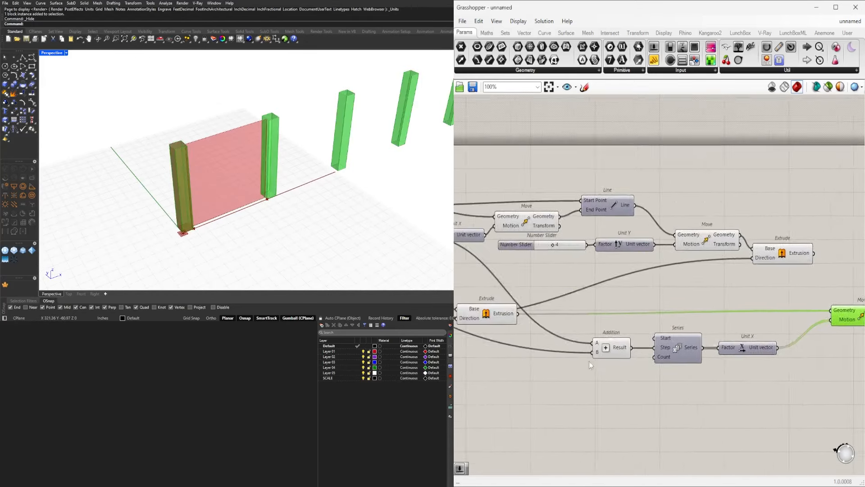
scroll(591, 359, "up", 3)
double_click(624, 380)
scroll(232, 197, "down", 5)
right_click_drag(233, 197, 269, 175)
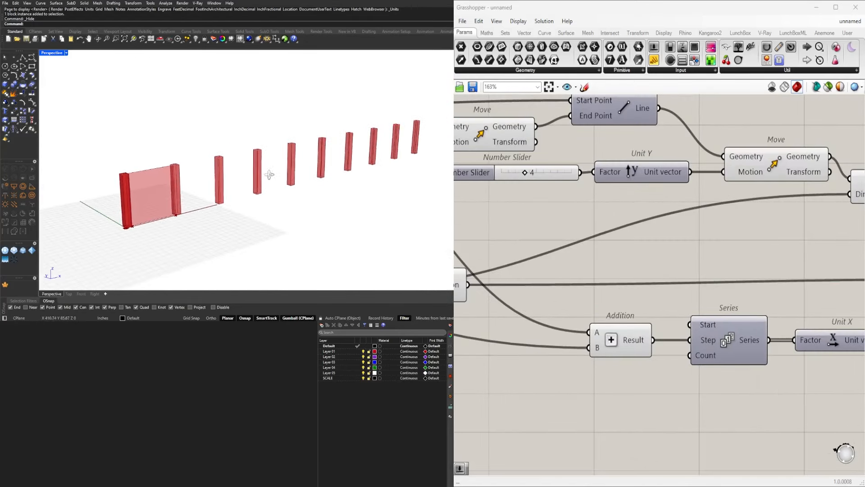
type("3")
key("Return")
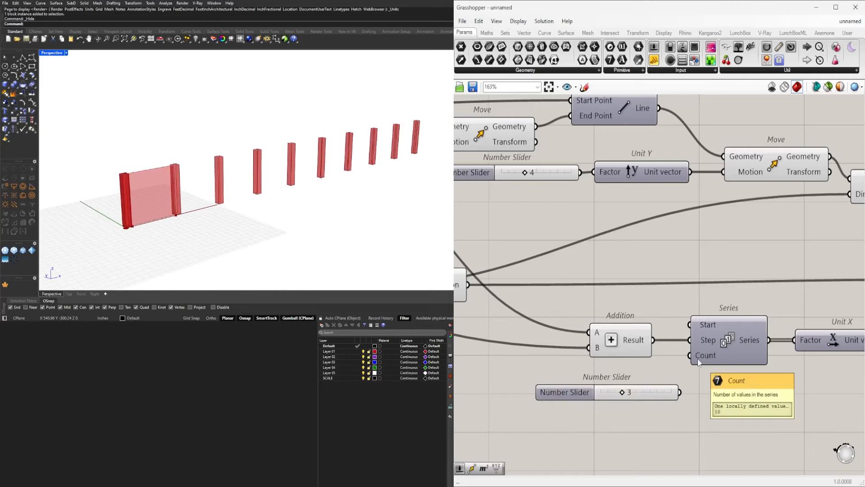
- Connect the new slider to the Series Count input and raise its value to 4
left_click(665, 386)
left_click_drag(681, 387, 689, 355)
scroll(611, 387, "up", 3)
left_click_drag(616, 387, 627, 386)
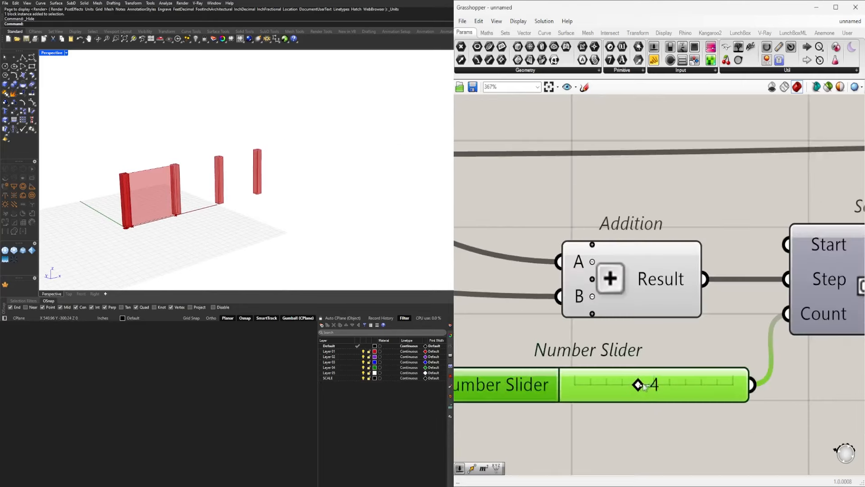
- Duplicate the Move component for the wall panel, feeding its Geometry from the panel Extrusion and its Motion from the Unit X vector
scroll(645, 387, "down", 6)
right_click_drag(644, 386, 484, 359)
left_click_drag(695, 308, 714, 289)
scroll(642, 255, "up", 3)
left_click_drag(658, 255, 716, 305)
left_click(757, 266)
right_click_drag(757, 266, 677, 262)
left_click(680, 309)
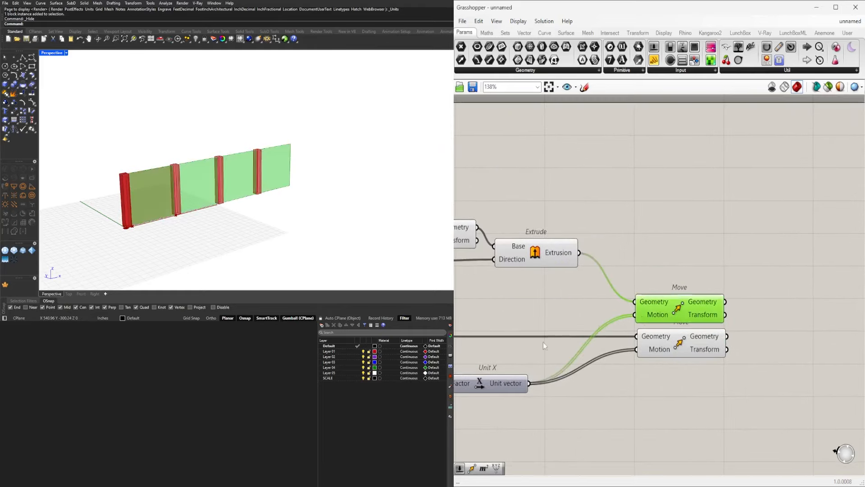
- Shift the Unit X and both Move components farther from the Series to make room between them
right_click_drag(542, 342, 753, 285)
scroll(752, 285, "down", 2)
scroll(623, 324, "up", 2)
left_click_drag(534, 351, 507, 353)
right_click_drag(780, 326, 615, 323)
scroll(615, 324, "down", 2)
left_click(751, 261)
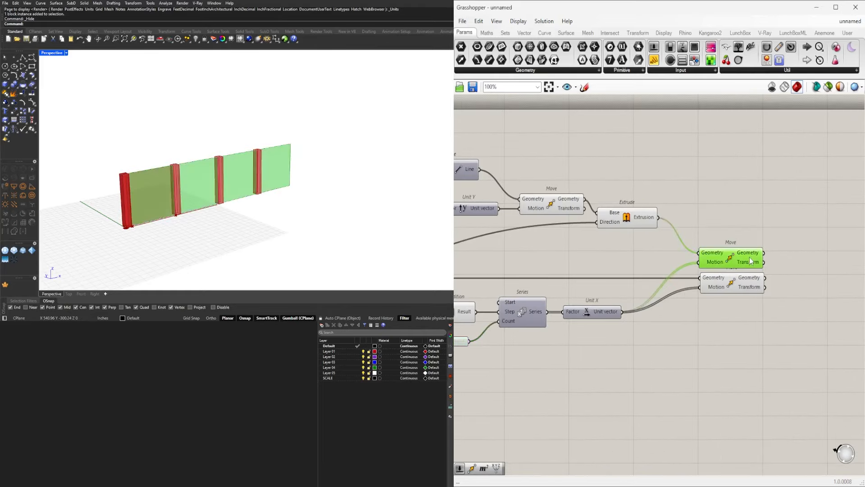
left_click(732, 284)
left_click(730, 261)
scroll(572, 339, "down", 2)
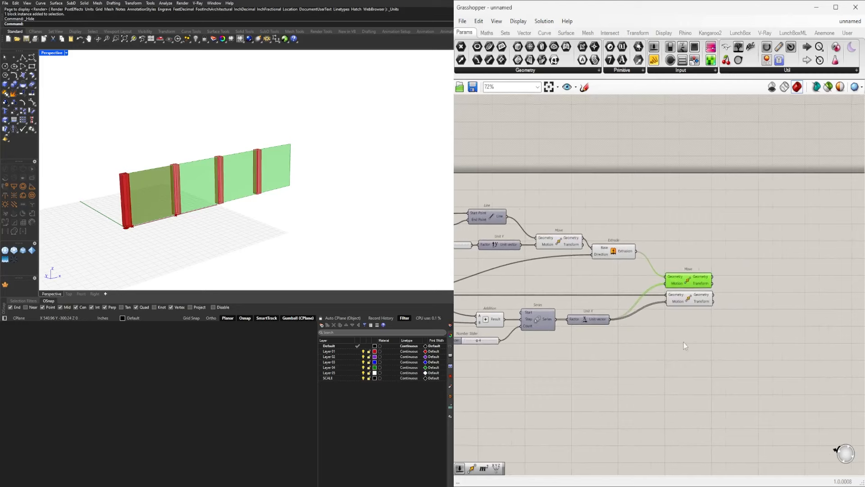
right_click_drag(606, 330, 703, 320)
left_click_drag(815, 335, 688, 266)
left_click_drag(686, 308, 738, 308)
left_click(694, 327)
- Duplicate the Series below the original and add a Subtraction component with input A fed by the count slider
scroll(637, 314, "up", 3)
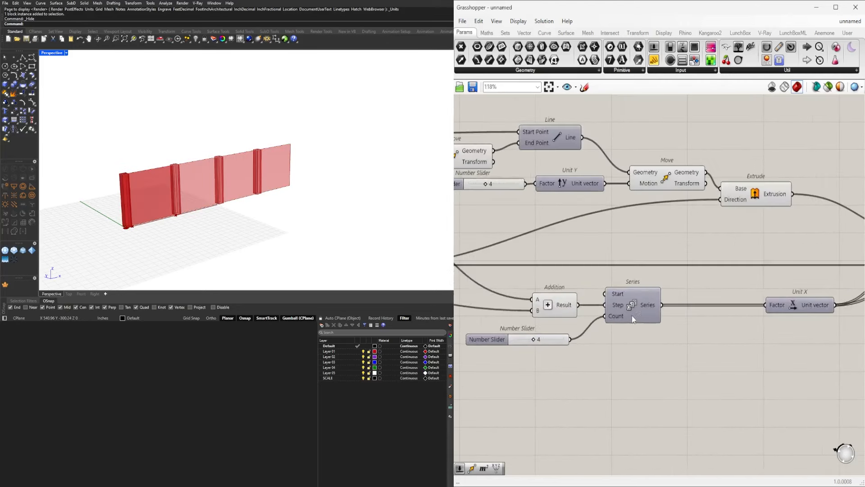
left_click_drag(508, 343, 471, 345)
left_click(514, 382)
right_click_drag(515, 383, 577, 370)
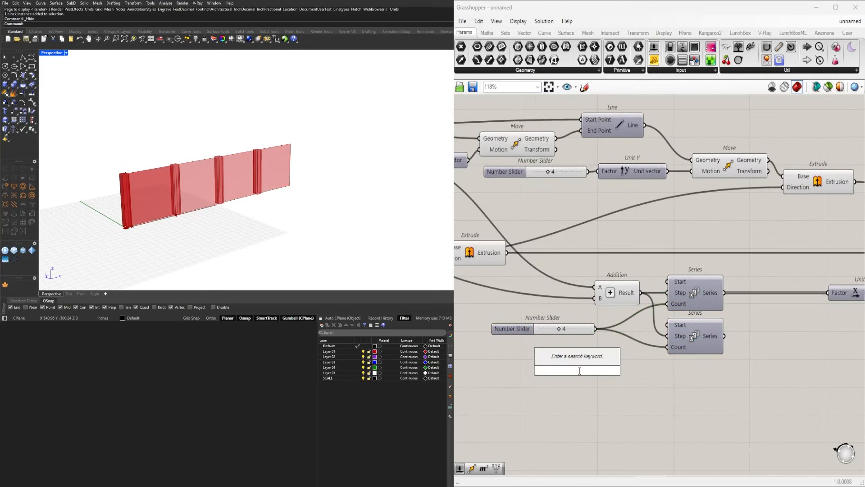
left_click_drag(567, 376, 640, 374)
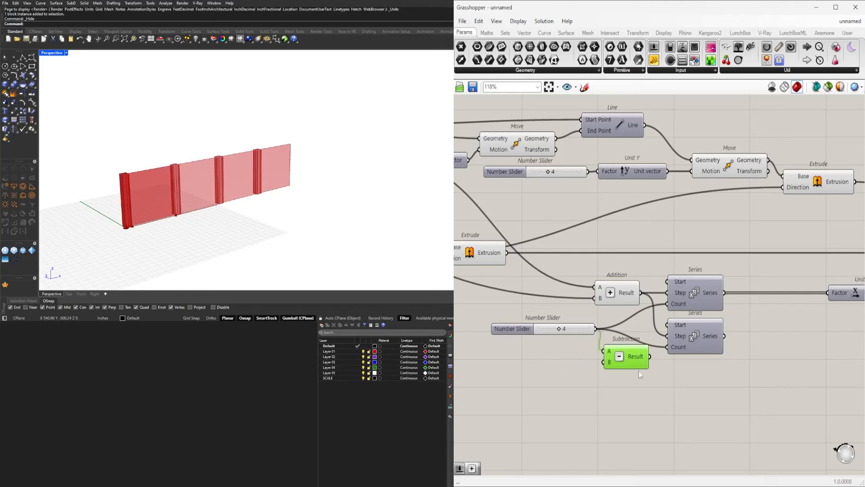
- Connect the Subtraction result to the second Series' Count and duplicate the Unit X with its Factor fed by that Series
scroll(634, 350, "down", 3)
right_click_drag(766, 351, 630, 340)
left_click(745, 290)
left_click(746, 275)
scroll(694, 313, "up", 2)
right_click_drag(694, 313, 756, 318)
left_click_drag(677, 322, 671, 358, "alt")
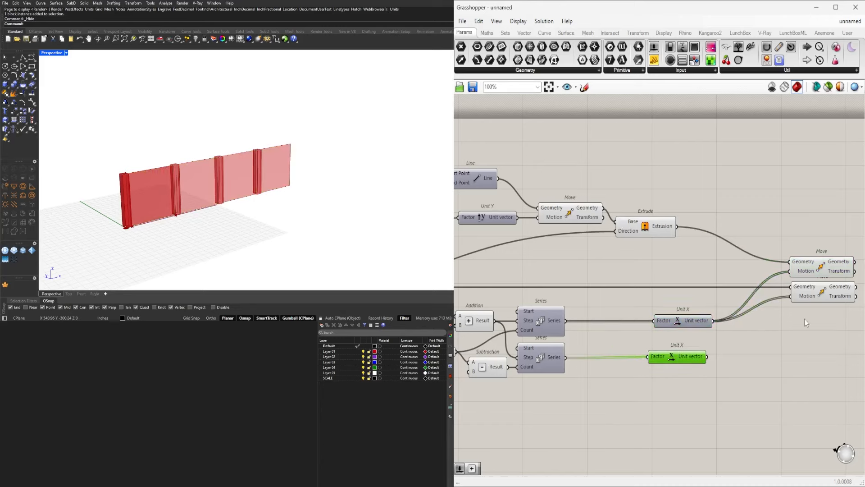
- Place the panel Move below the column Move and connect the second Unit X vector to its Motion input
right_click_drag(804, 318, 707, 322)
left_click(709, 303)
right_click_drag(641, 320, 710, 324)
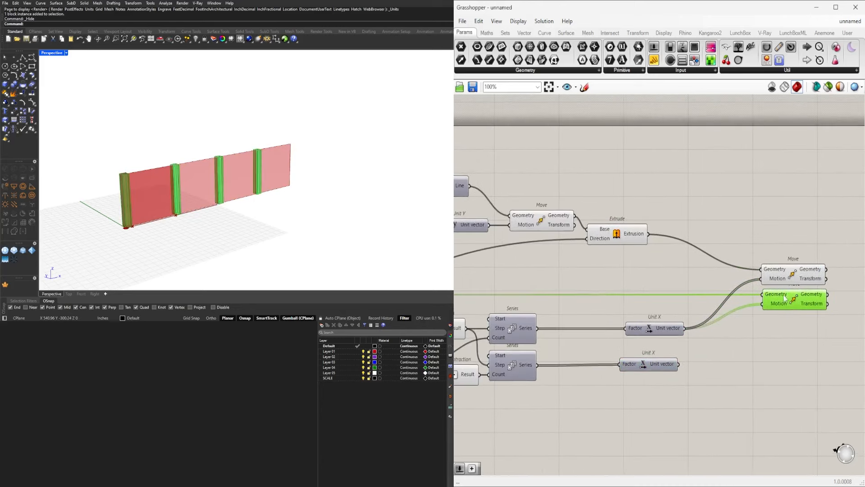
left_click_drag(789, 277, 787, 329)
left_click(795, 373)
left_click(771, 347)
- Test the column and panel repetition with the count slider and leave it at 4
scroll(766, 332, "down", 3)
right_click_drag(739, 342, 755, 332)
left_click_drag(665, 372, 556, 305)
left_click_drag(630, 392, 633, 394)
scroll(554, 330, "up", 8)
mouse_move(563, 370)
left_mouse_down()
mouse_move(632, 370)
mouse_move(540, 370)
mouse_move(563, 369)
left_mouse_up()
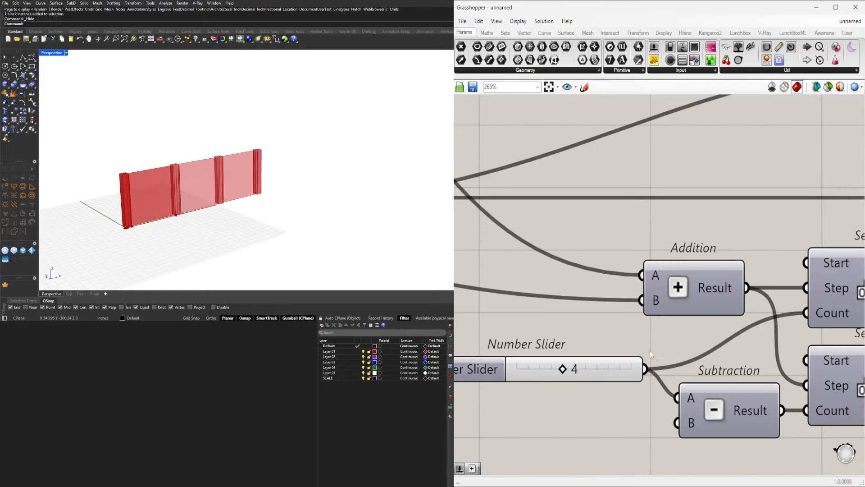
- Disable the preview of all components upstream of the two final Move components
scroll(650, 355, "down", 4)
left_click_drag(709, 303, 567, 235)
middle_click(585, 244)
left_click(604, 246)
right_click_drag(685, 245, 584, 260)
left_click_drag(631, 259, 675, 246)
scroll(699, 241, "down", 3)
left_click_drag(789, 260, 547, 206)
middle_click(558, 208)
left_click(575, 172)
left_click(586, 182)
- Lower the count slider to 3
scroll(659, 303, "up", 8)
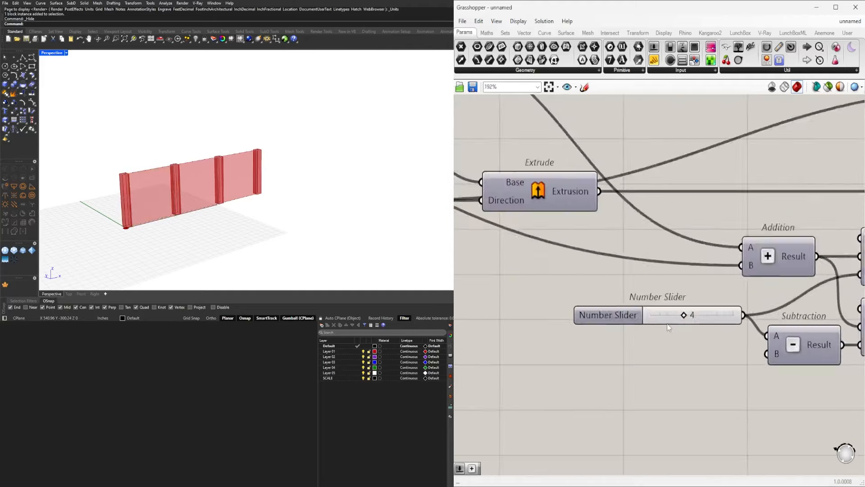
scroll(668, 328, "up", 5)
left_click_drag(687, 310, 665, 310)
scroll(650, 309, "down", 6)
scroll(661, 234, "up", 5)
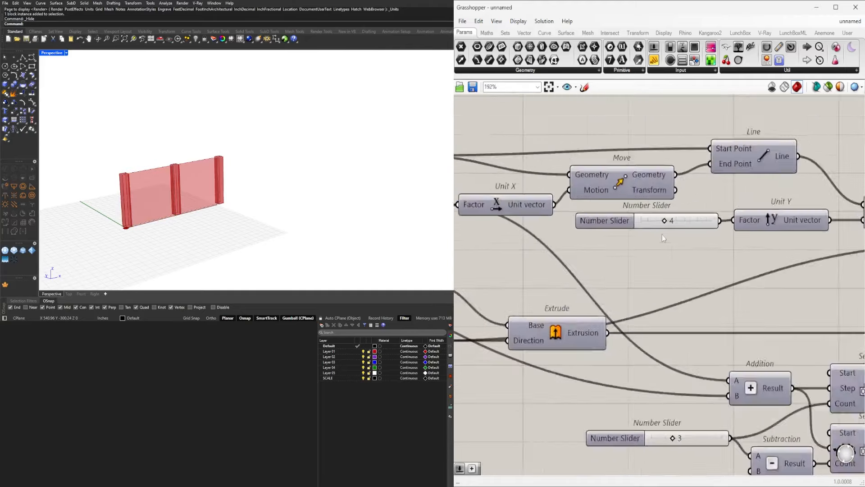
- Set the slider feeding the panel's Unit Y offset to 5
right_click_drag(196, 198, 196, 186)
scroll(196, 186, "up", 5)
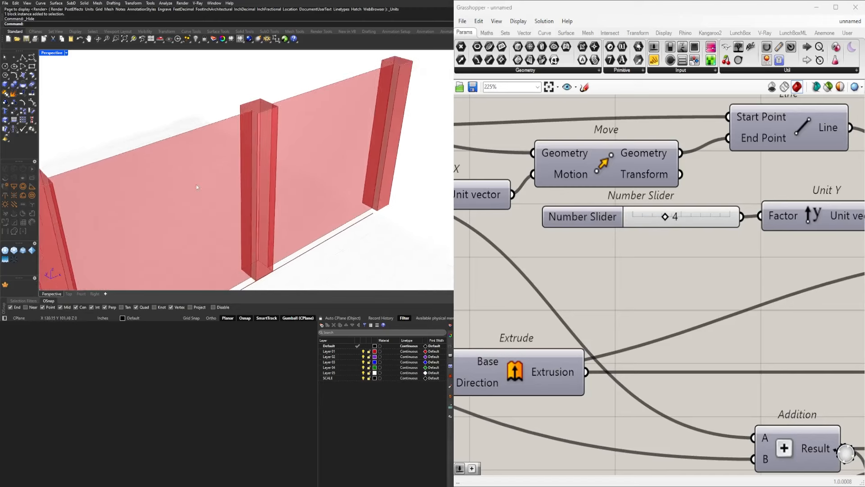
scroll(196, 186, "down", 5)
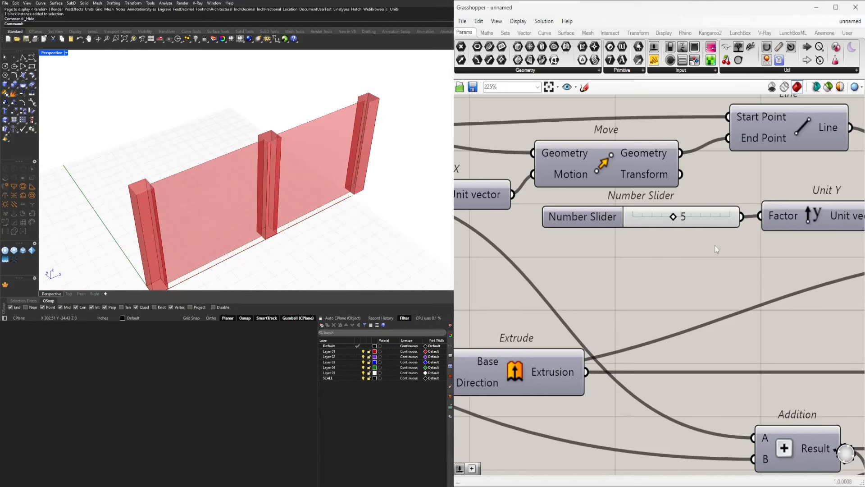
- Raise the span slider's maximum to 240 and set the span to 154
scroll(715, 245, "down", 5)
right_click_drag(574, 228, 663, 243)
scroll(663, 244, "up", 3)
left_click_drag(629, 239, 653, 243)
scroll(620, 257, "down", 1)
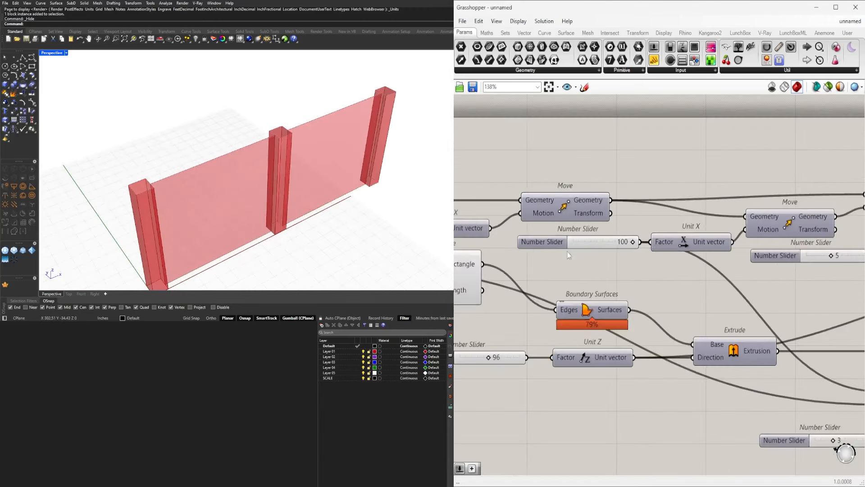
double_click(563, 242)
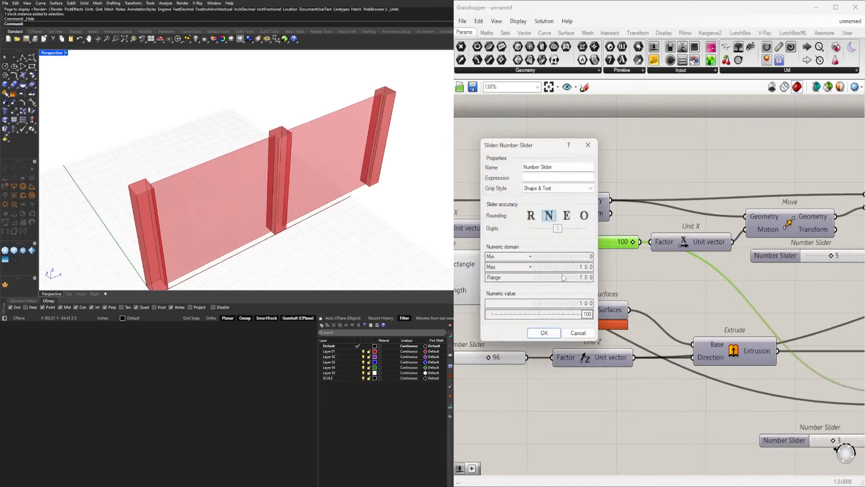
type("240")
left_click(544, 332)
left_click_drag(597, 242, 612, 241)
scroll(323, 171, "down", 3)
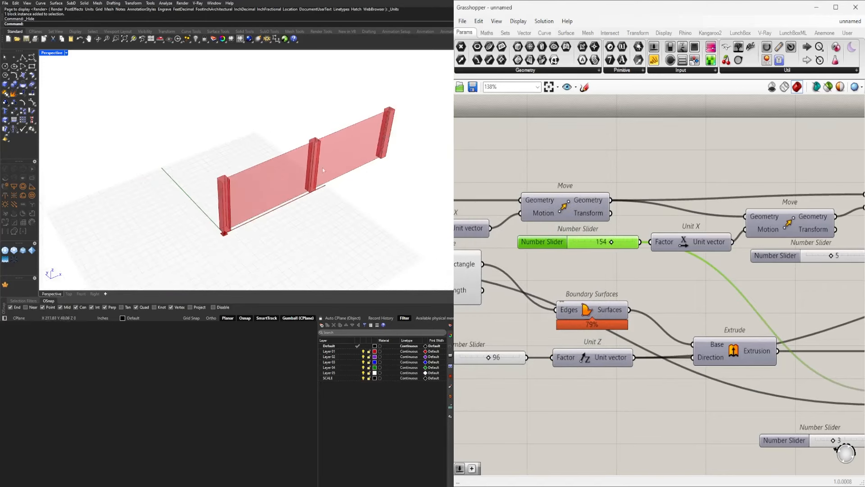
- Raise the count slider to 5
right_click_drag(323, 170, 277, 169, "shift")
scroll(582, 296, "down", 4)
left_click(535, 313)
right_click_drag(536, 313, 579, 290)
right_click_drag(743, 350, 642, 351)
scroll(655, 350, "up", 6)
left_click(654, 341)
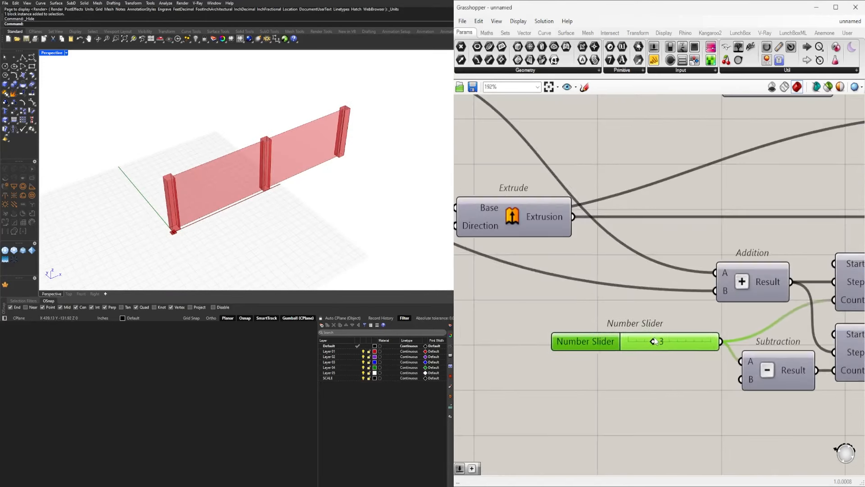
left_click_drag(664, 341, 670, 341)
right_click_drag(341, 183, 253, 169, "shift")
- Add a List Item component and connect the panel Move's Geometry output to its List input
scroll(586, 295, "down", 6)
right_click_drag(820, 288, 730, 300)
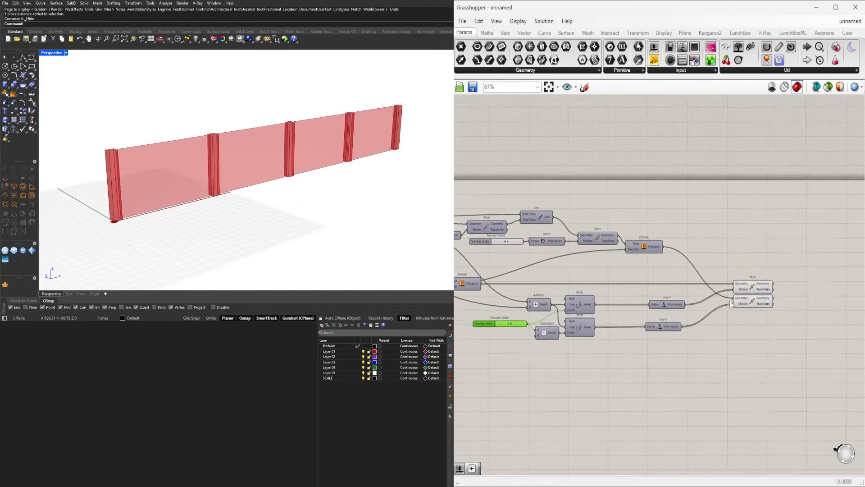
scroll(737, 298, "up", 3)
left_click(775, 311)
right_click_drag(375, 136, 360, 147)
mouse_move(743, 333)
right_mouse_down()
mouse_move(634, 331)
mouse_move(737, 333)
right_mouse_up()
scroll(736, 333, "up", 1)
double_click(755, 345)
type("item")
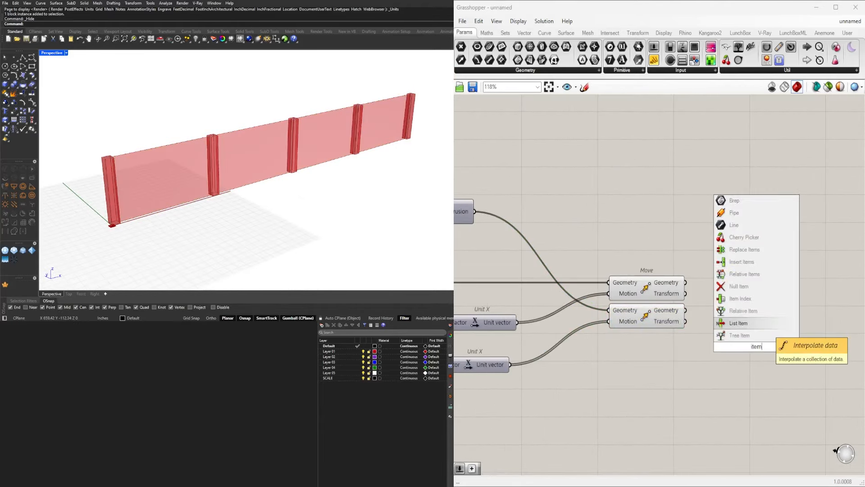
left_click(737, 322)
left_click_drag(686, 310, 717, 338)
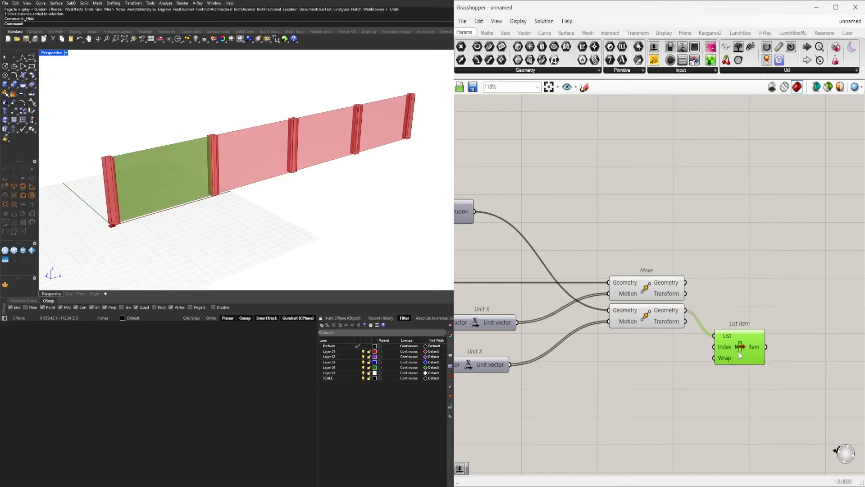
- Copy the triangulated pattern components from the 24039_PARAMETRIC-TRIANGULATED-PATTERN-1_CLUSTER definition and paste them into the unnamed column-and-panel definition
right_click_drag(626, 404, 560, 350)
left_click(365, 458)
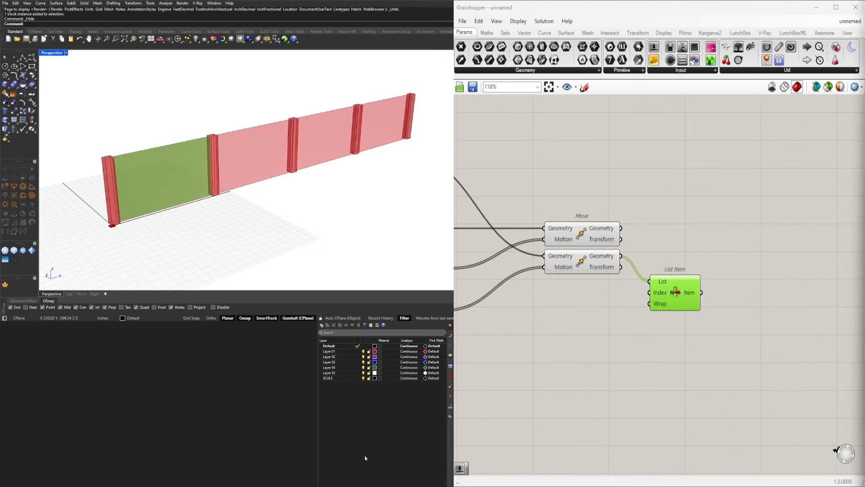
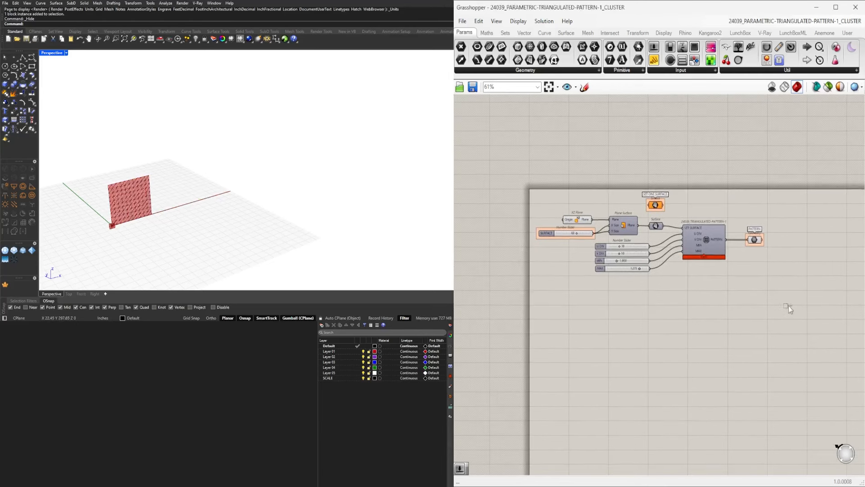
left_click_drag(788, 306, 602, 217)
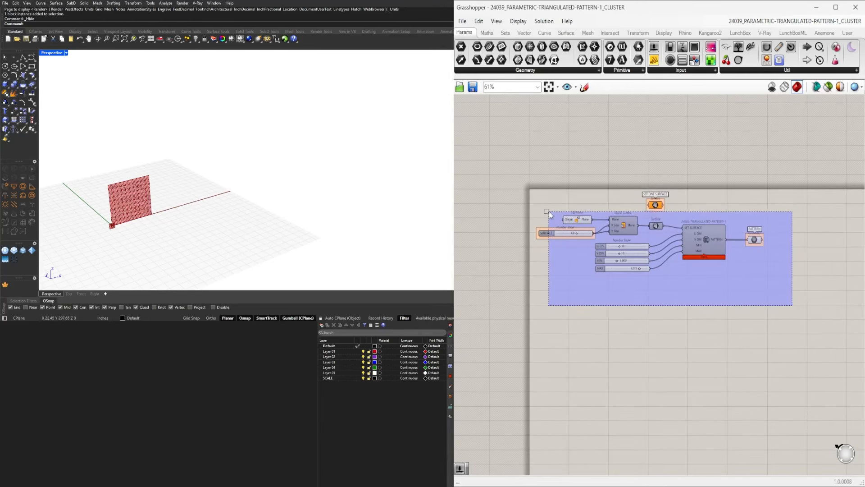
left_click_drag(549, 205, 549, 207)
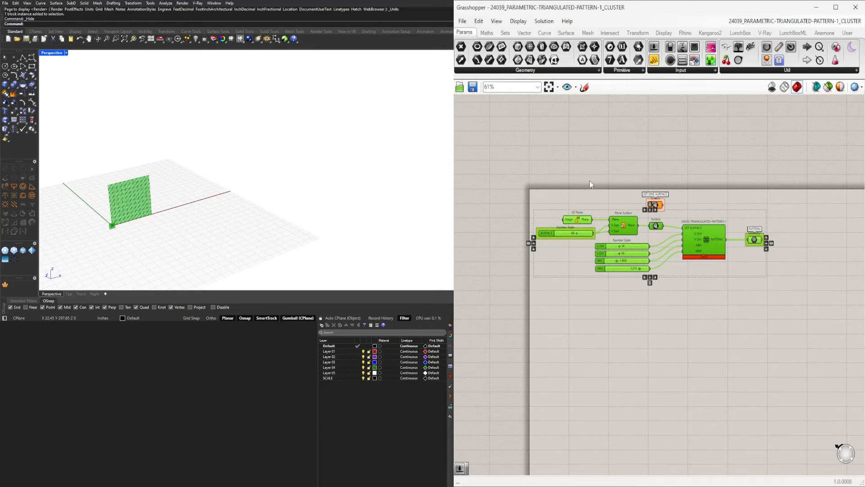
left_click(760, 25)
left_click(758, 59)
left_click(721, 302)
scroll(721, 302, "down", 3)
right_click_drag(757, 343, 706, 310)
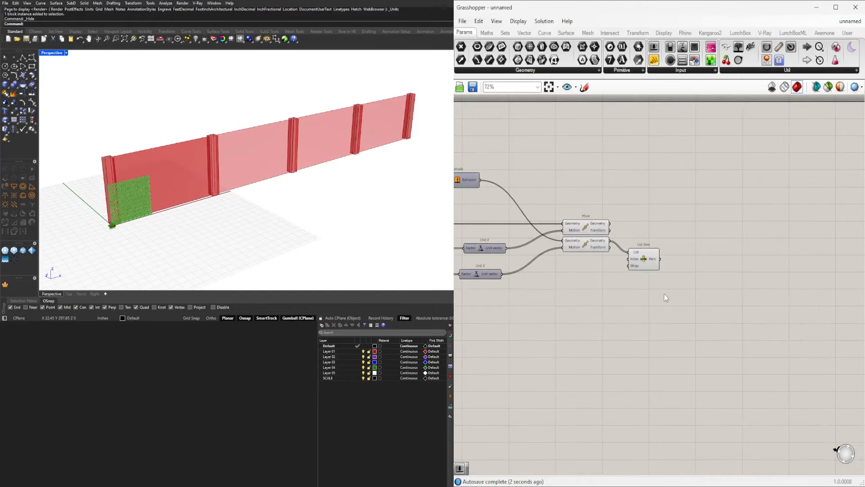
- Move the pasted pattern components next to the List Item
scroll(665, 297, "down", 5)
scroll(776, 296, "up", 8)
mouse_move(781, 334)
left_mouse_down()
mouse_move(785, 297)
mouse_move(792, 342)
left_mouse_up()
left_click(738, 348)
scroll(737, 348, "up", 3)
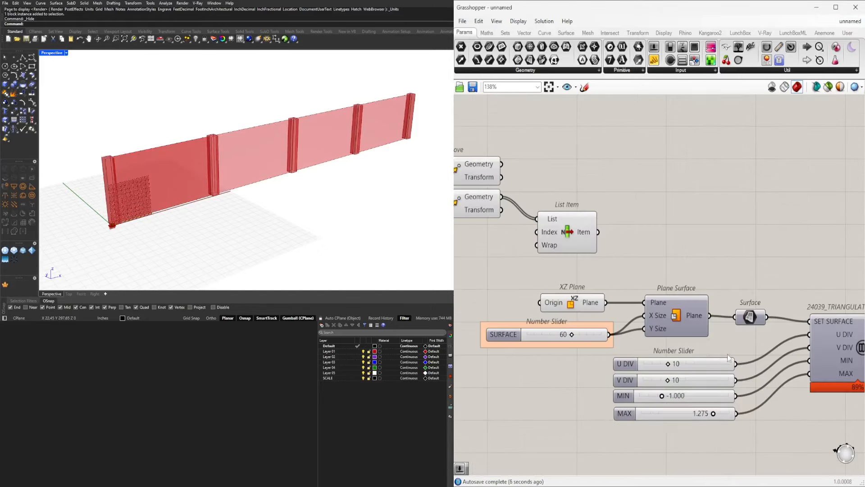
- Delete the pasted XZ Plane, Plane Surface and SURFACE slider
left_click_drag(726, 353, 547, 283)
scroll(566, 276, "down", 3)
key("Delete")
- Move the remaining pattern components closer and connect the List Item output to the Surface parameter
left_click_drag(821, 363, 598, 264)
left_click_drag(703, 289, 666, 254)
left_click(658, 209)
scroll(136, 178, "up", 10)
scroll(652, 311, "down", 2)
right_click_drag(652, 310, 764, 299)
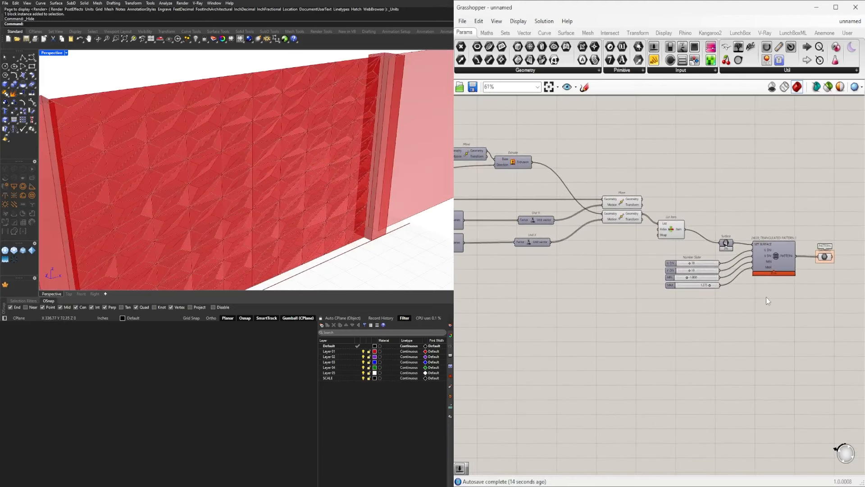
- Disable the preview of the panel Move and the List Item
left_click_drag(761, 323, 624, 201)
left_click(656, 158)
left_click(621, 217)
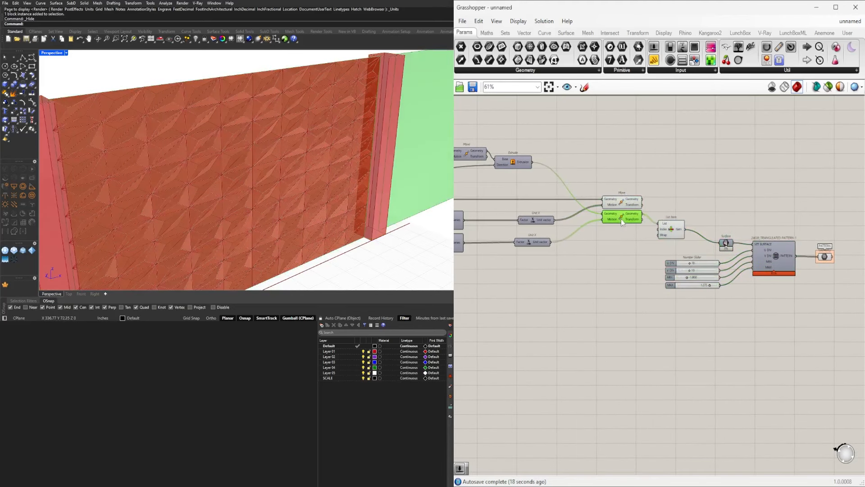
left_click(690, 200)
left_click_drag(695, 313, 601, 218)
scroll(605, 217, "down", 1)
middle_click(607, 220)
left_click(573, 208)
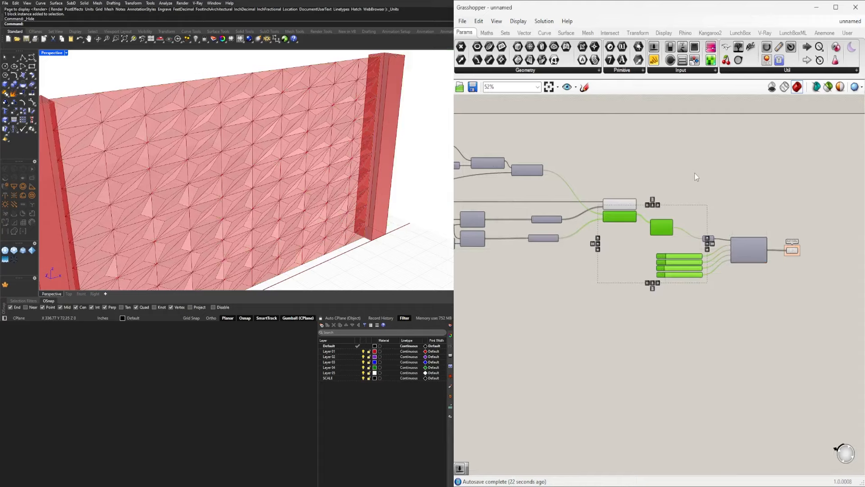
left_click(694, 172)
- Toggle the preview of the Surface parameter that feeds the triangulated pattern cluster
scroll(717, 277, "up", 7)
scroll(180, 185, "down", 4)
right_click_drag(155, 191, 232, 193)
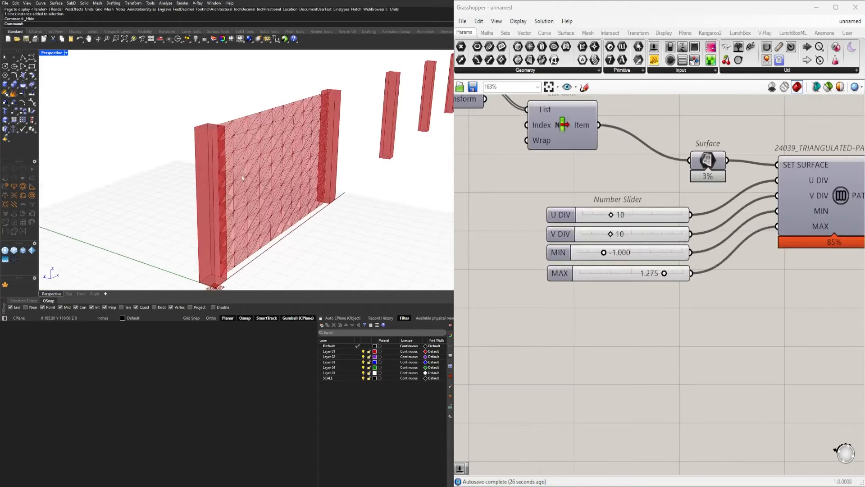
scroll(232, 194, "up", 4)
right_click(709, 162)
left_click(727, 180)
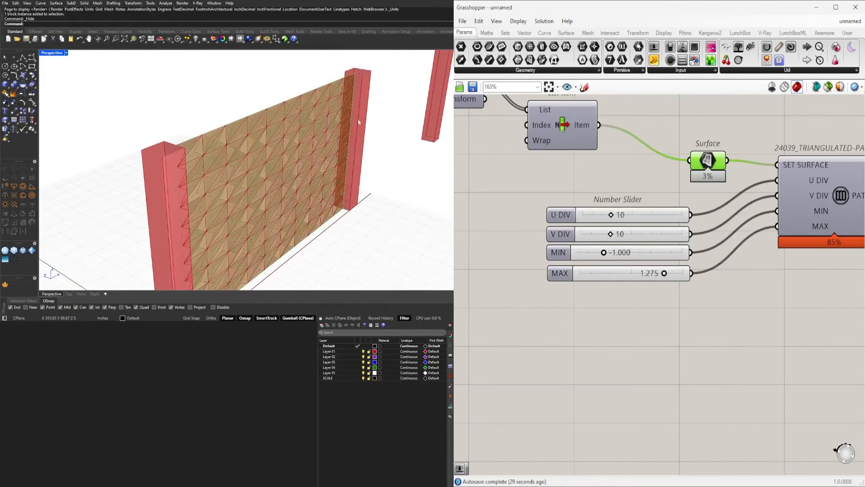
- Examine the triangulated pattern on the first panel together with its U DIV, V DIV, MIN and MAX sliders
mouse_move(266, 146)
right_mouse_down()
mouse_move(332, 152)
mouse_move(253, 153)
right_mouse_up()
scroll(640, 308, "down", 6)
right_click_drag(641, 308, 739, 237)
scroll(703, 188, "up", 4)
scroll(739, 236, "down", 2)
scroll(645, 244, "up", 4)
right_click_drag(646, 244, 733, 245)
mouse_move(349, 142)
right_mouse_down()
mouse_move(310, 138)
mouse_move(344, 148)
right_mouse_up()
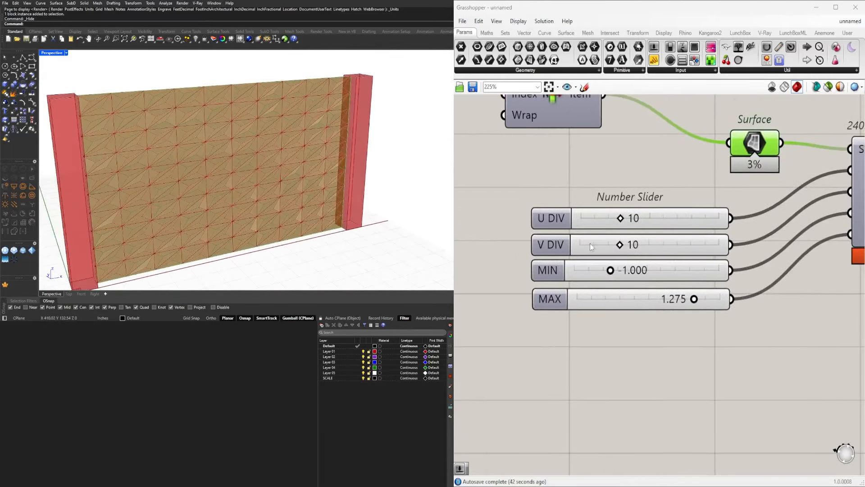
- Add a Custom Preview component and connect the PATTERN geometry to its Geometry input
scroll(715, 315, "down", 3)
right_click_drag(715, 316, 534, 285)
left_click(676, 288)
left_click(781, 209)
right_click_drag(780, 209, 600, 259)
left_click(702, 309)
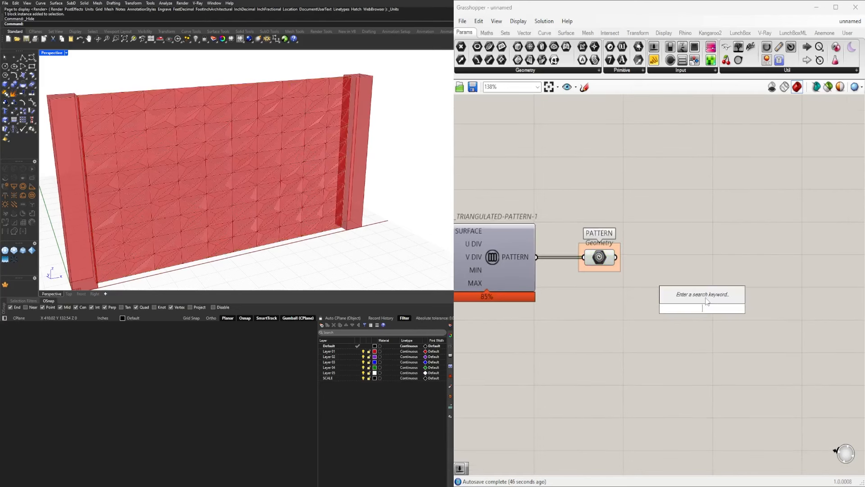
type("cust")
left_click(706, 298)
left_click_drag(616, 257, 675, 301)
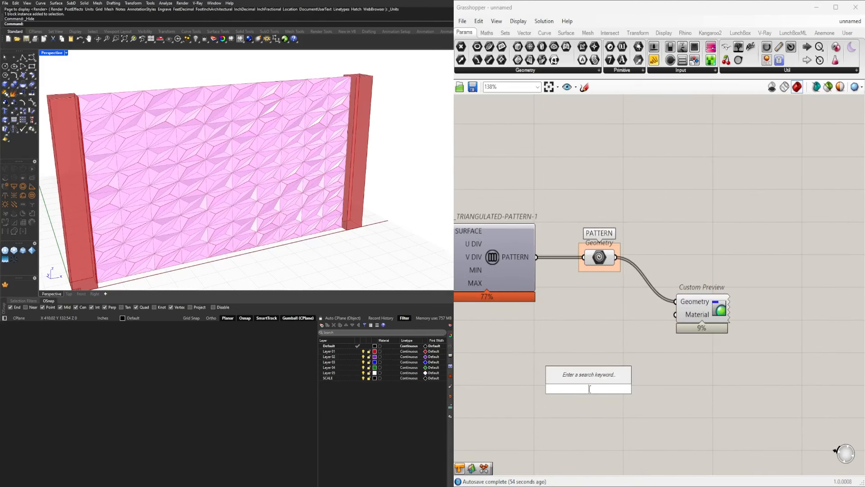
- Add a Colour Picker and connect it to the Custom Preview's Material input
type("col")
left_click(598, 333)
left_click_drag(650, 376, 676, 315)
- Hide the wires running into the Custom Preview's Geometry and Material inputs
right_click(682, 303)
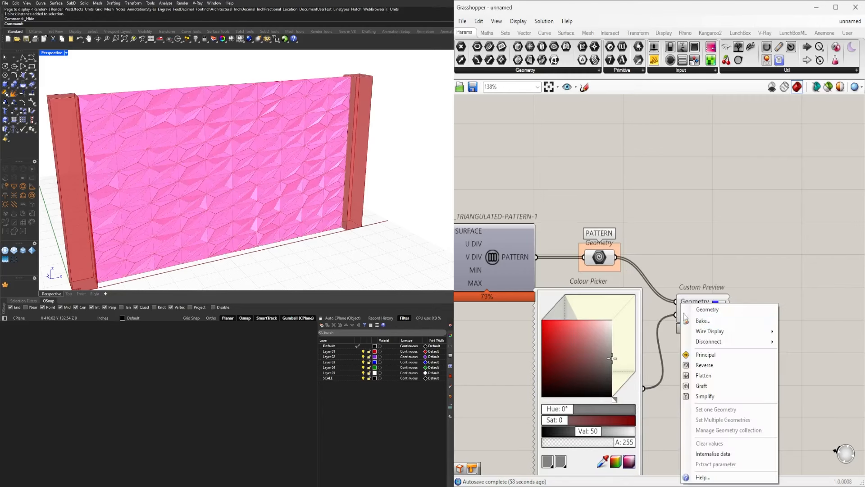
left_click(801, 352)
right_click(693, 315)
left_click(808, 351)
- Move the Colour Picker beside the Custom Preview and darken its grey to a value of 27
left_click_drag(631, 388, 828, 315)
left_click_drag(807, 286, 828, 302)
left_click(679, 255)
scroll(680, 255, "down", 3)
right_click_drag(208, 182, 242, 191)
scroll(651, 293, "down", 3)
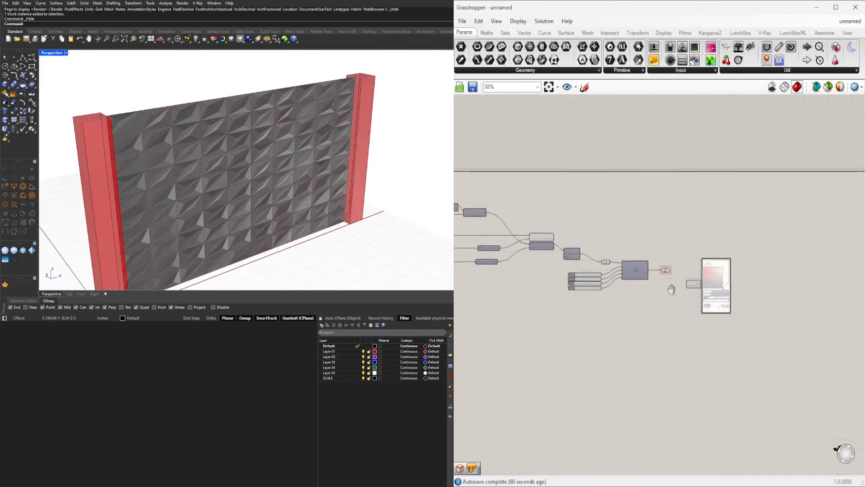
- Turn off the preview of the components leading from the List Item to the triangulated pattern cluster's output
right_click_drag(652, 292, 786, 292)
scroll(786, 292, "up", 3)
left_click_drag(785, 297, 641, 216)
middle_click(651, 214)
left_click(676, 186)
scroll(622, 309, "up", 8)
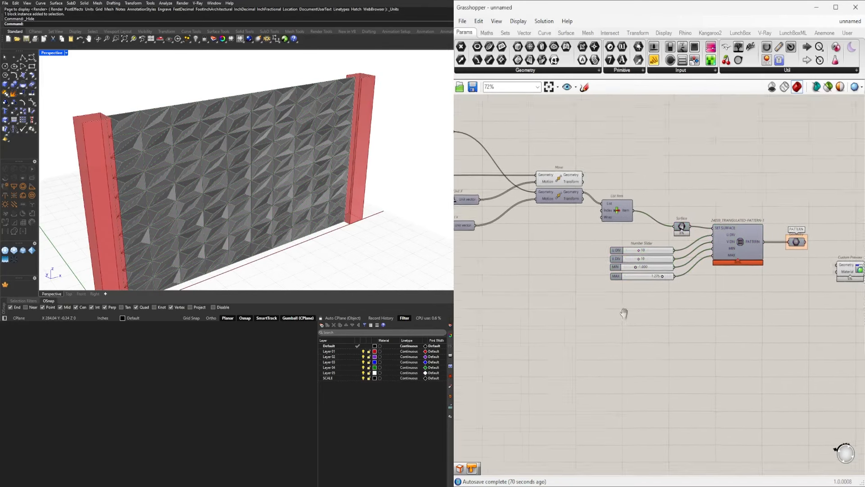
- Set the pattern cluster's U DIV slider to 6 and its V DIV slider to 10
left_click_drag(546, 282, 591, 282)
mouse_move(510, 222)
left_mouse_down()
mouse_move(500, 222)
mouse_move(512, 224)
left_mouse_up()
right_click_drag(511, 224, 630, 209)
left_click_drag(630, 209, 618, 211)
left_click_drag(705, 268, 659, 269)
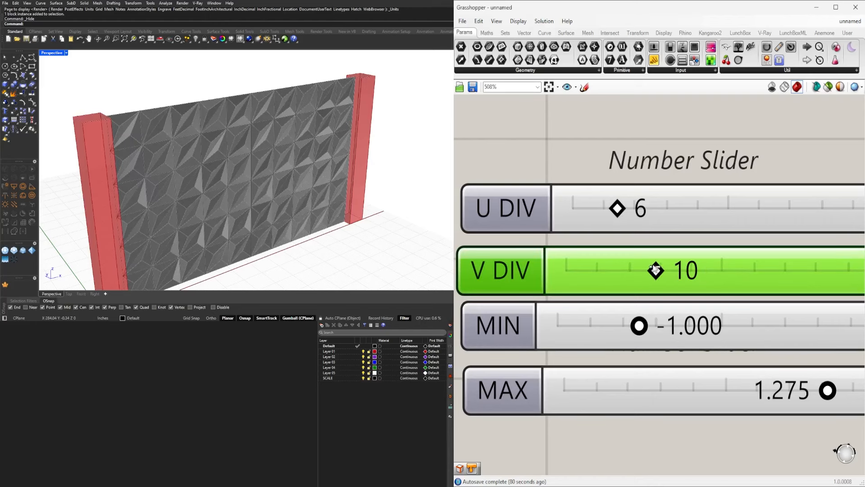
mouse_move(347, 169)
right_mouse_down()
mouse_move(297, 148)
mouse_move(352, 155)
right_mouse_up()
scroll(297, 148, "up", 3)
scroll(351, 154, "down", 3)
scroll(495, 244, "down", 8)
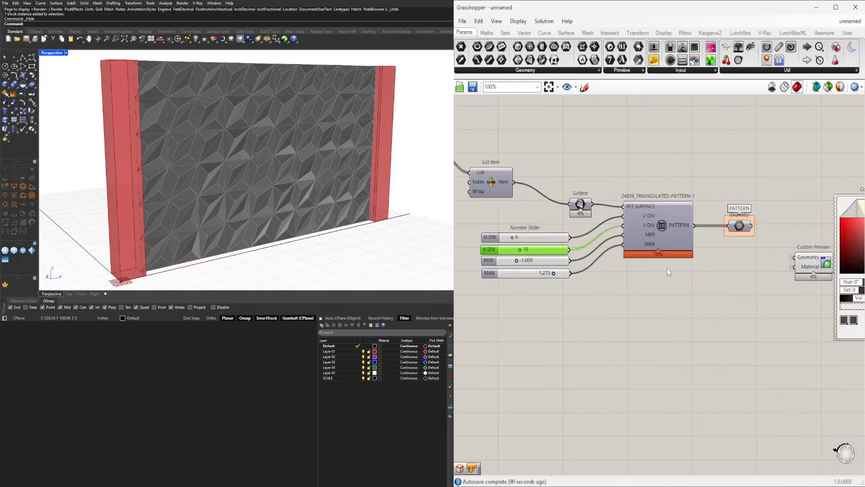
- Set the pattern cluster's MIN slider to -2.000 and its MAX slider to 2.000
left_click(668, 271)
right_click_drag(667, 270, 768, 266)
scroll(631, 255, "up", 6)
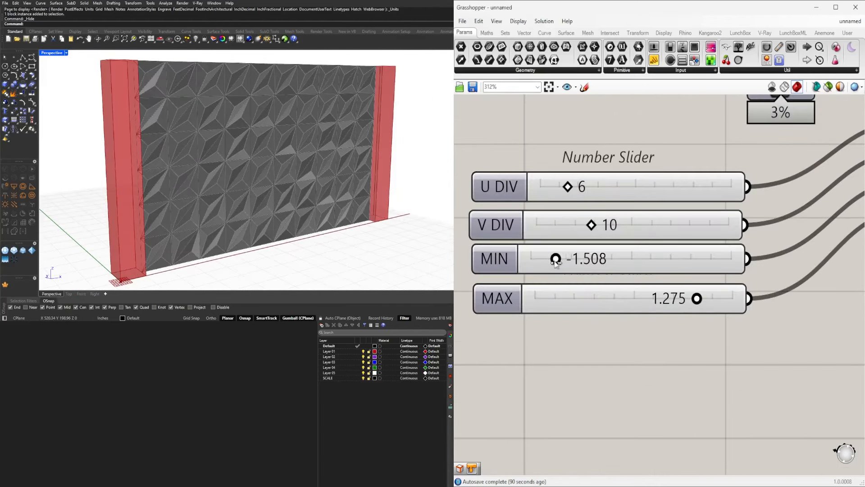
mouse_move(374, 211)
right_mouse_down()
mouse_move(241, 188)
mouse_move(387, 205)
right_mouse_up()
left_click_drag(697, 298, 728, 298)
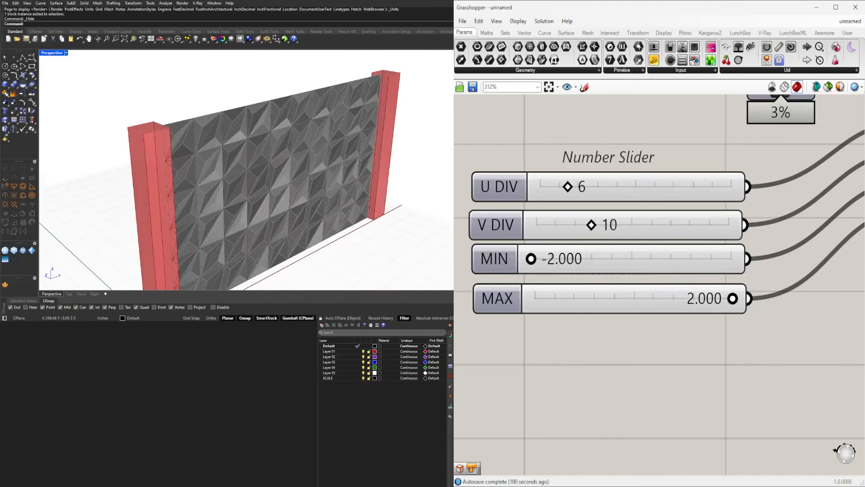
- Try grafting the List input of the List Item that supplies the panel surface
right_click_drag(388, 215, 316, 212)
scroll(347, 207, "down", 6)
right_click_drag(316, 212, 266, 199, "shift")
scroll(266, 200, "down", 3)
scroll(546, 351, "down", 5)
scroll(518, 234, "up", 3)
right_click_drag(518, 234, 586, 225)
right_click(586, 225)
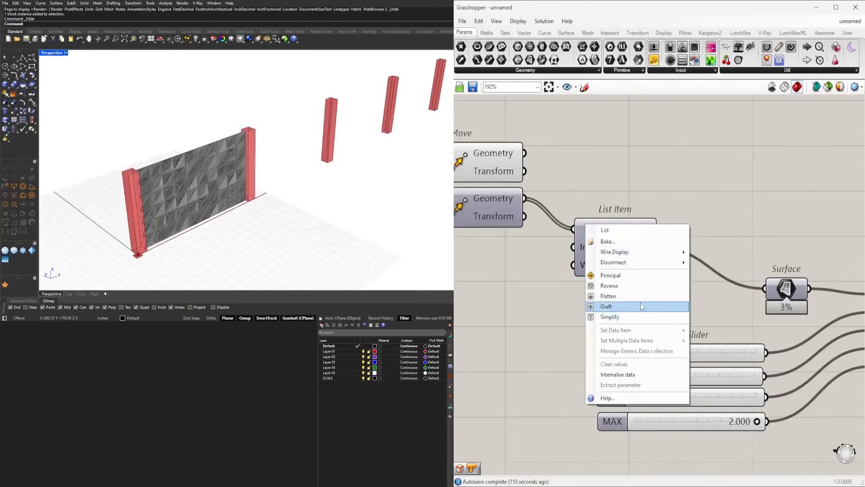
left_click(629, 310)
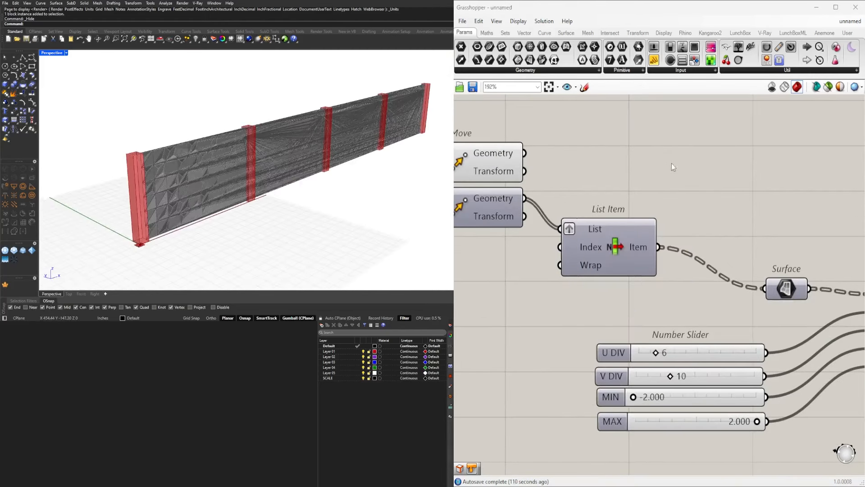
- Remove the graft from the List Item's List input
scroll(613, 248, "down", 2)
scroll(595, 237, "up", 2)
right_click(577, 238)
left_click(605, 322)
- Graft the Surface parameter that feeds the triangulated pattern cluster
right_click_drag(818, 298, 632, 274)
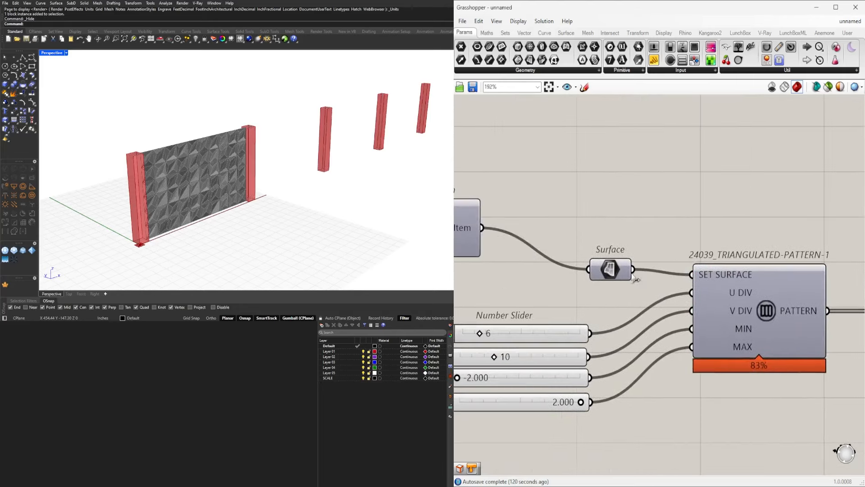
right_click(629, 262)
left_click(678, 367)
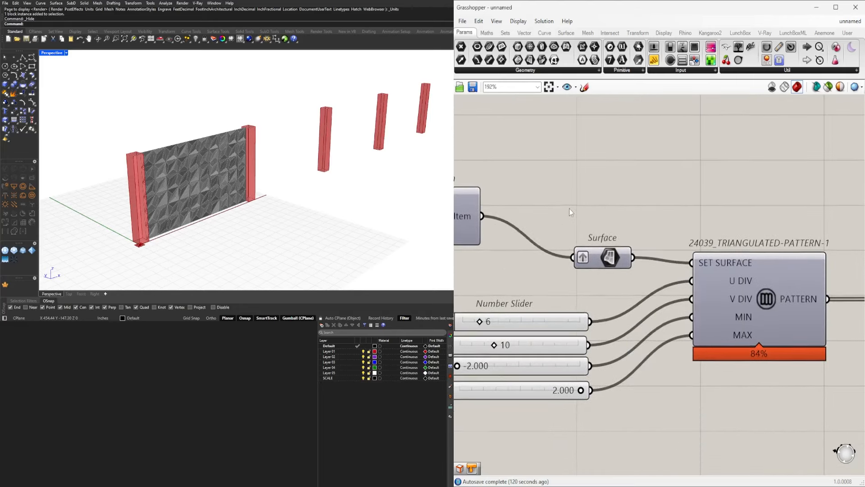
- Switch the PATTERN geometry's preview, disable the parameter and enable it again
scroll(675, 267, "down", 2)
scroll(674, 267, "down", 1)
right_click_drag(796, 291, 707, 291)
right_click(713, 300)
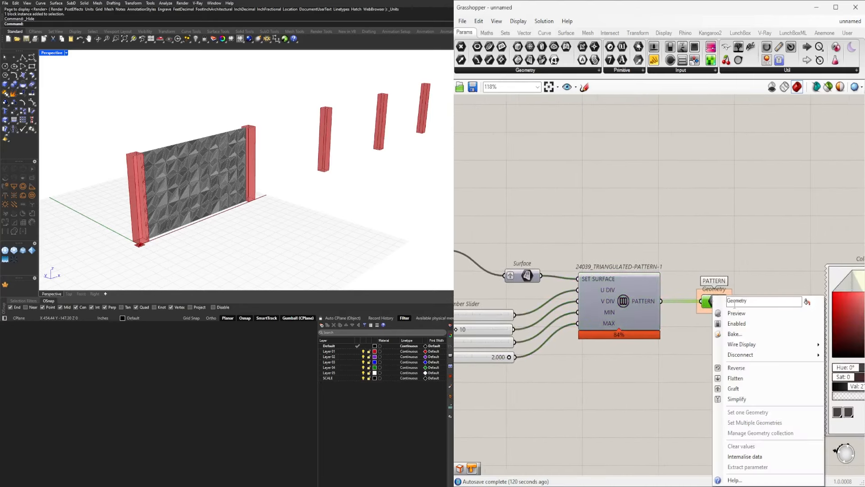
left_click(735, 314)
right_click(712, 301)
left_click(736, 323)
right_click(713, 301)
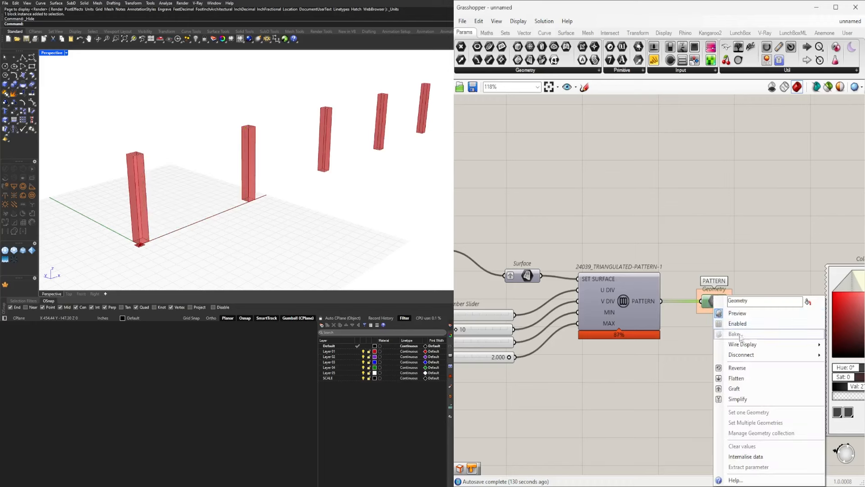
left_click(738, 323)
left_click(731, 241)
- Move the pattern cluster with its Surface parameter, sliders and PATTERN geometry below the Move and List Item components
right_click_drag(466, 254, 655, 255)
scroll(507, 266, "down", 4)
left_click(587, 235)
right_click_drag(507, 265, 731, 260)
left_click(589, 246)
scroll(732, 260, "down", 3)
scroll(805, 317, "up", 2)
right_click_drag(860, 322, 814, 303)
scroll(767, 303, "up", 2)
left_click_drag(821, 304, 674, 229)
right_click_drag(688, 271, 751, 371)
- Connect the original panel's Extrude output to the pattern cluster's Surface parameter
left_click(707, 175)
right_click_drag(734, 178, 669, 182)
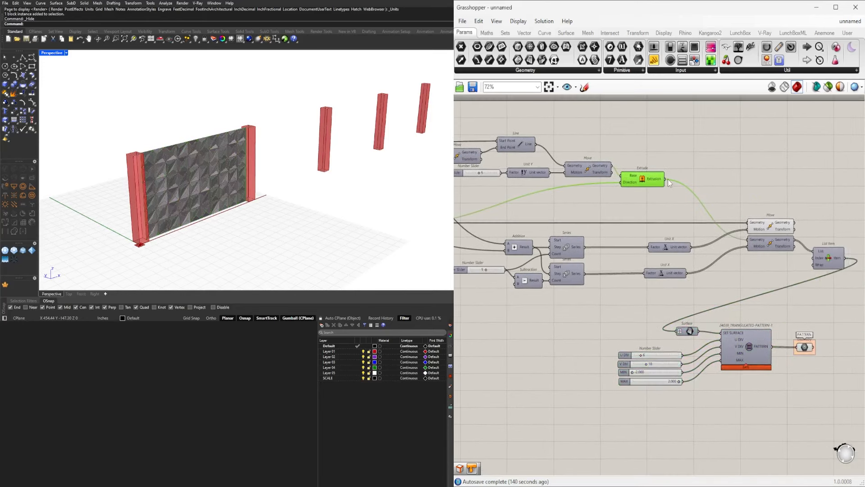
left_click_drag(672, 336, 676, 332)
- Move the pattern cluster with its Surface parameter, sliders and PATTERN geometry up between the Extrude and the Move components
left_click_drag(821, 407, 667, 331)
left_click_drag(772, 347, 811, 156)
right_click_drag(813, 182, 662, 228)
left_click_drag(655, 203, 721, 224)
left_click(556, 210)
- Delete the List Item component that follows the panel Move
scroll(550, 208, "down", 2)
left_click_drag(698, 328, 520, 255)
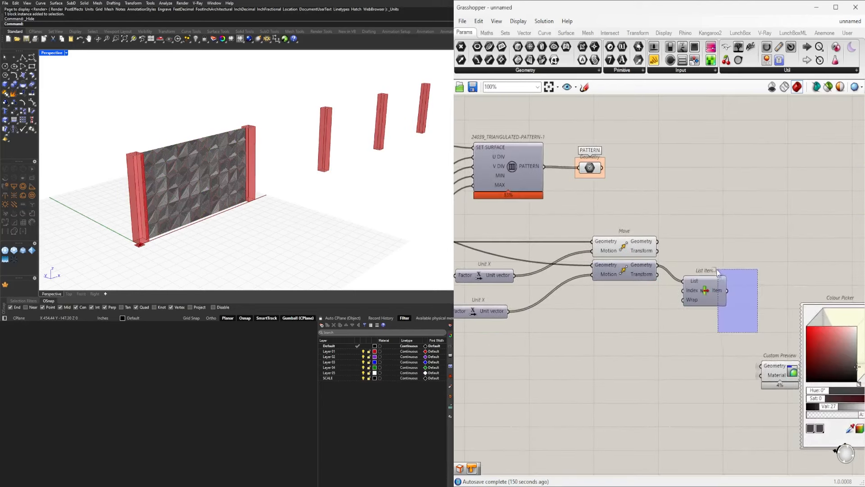
right_click_drag(683, 246, 732, 260)
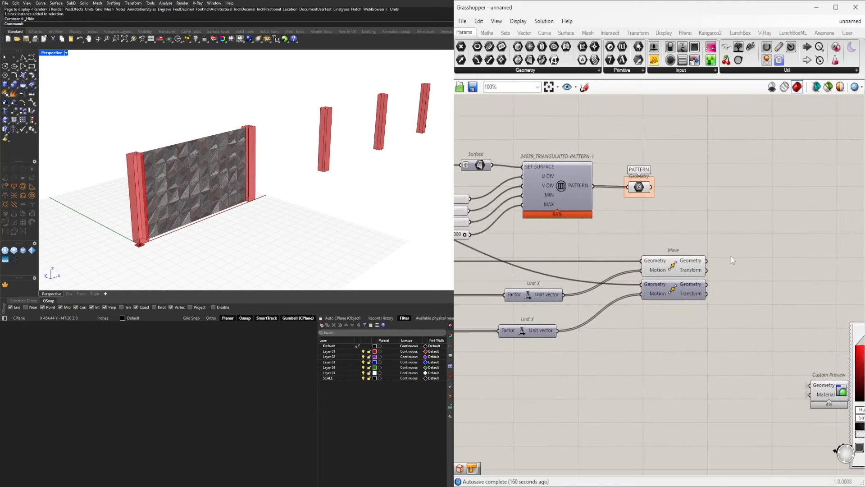
- Shift the two Move components further along the canvas and connect PATTERN to the panel Move's Geometry input
left_click(667, 271)
left_click_drag(624, 325, 744, 243)
left_click_drag(673, 270, 754, 270)
left_click(696, 221)
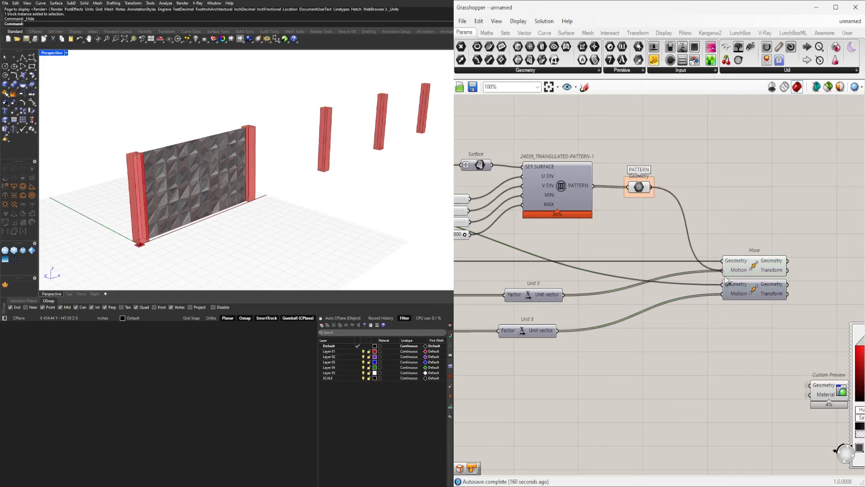
right_click_drag(746, 220, 705, 220)
- Turn on the panel Move's preview and graft its Geometry input
left_click(715, 289)
right_click(716, 289)
left_click(734, 305)
scroll(697, 285, "up", 1)
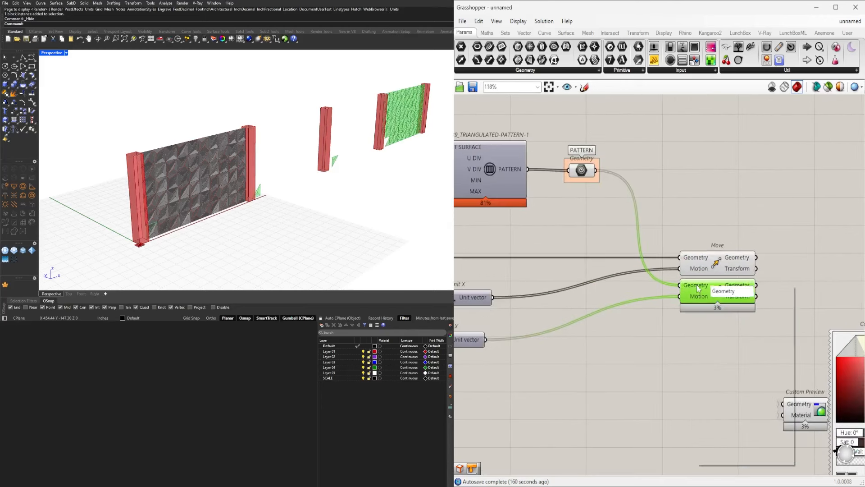
right_click(697, 285)
left_click(727, 371)
- Add a Brep Join component after the PATTERN geometry and connect PATTERN to its Breps input
left_click_drag(581, 170, 610, 167)
left_click(640, 169)
type("joi")
left_click(625, 142)
left_click_drag(634, 167, 613, 173)
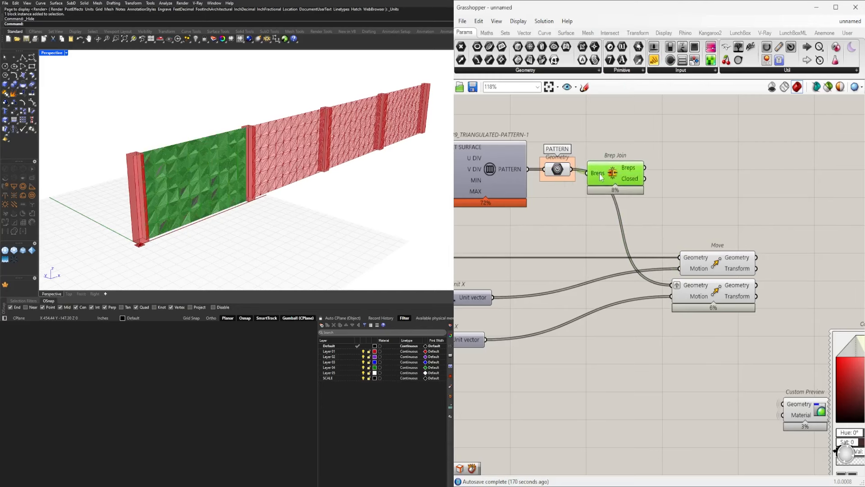
- Flatten the Brep Join's Breps input and connect its Breps output to the panel Move's Geometry input
right_click(599, 173)
left_click(623, 246)
left_click_drag(666, 284, 668, 285)
left_click(660, 282)
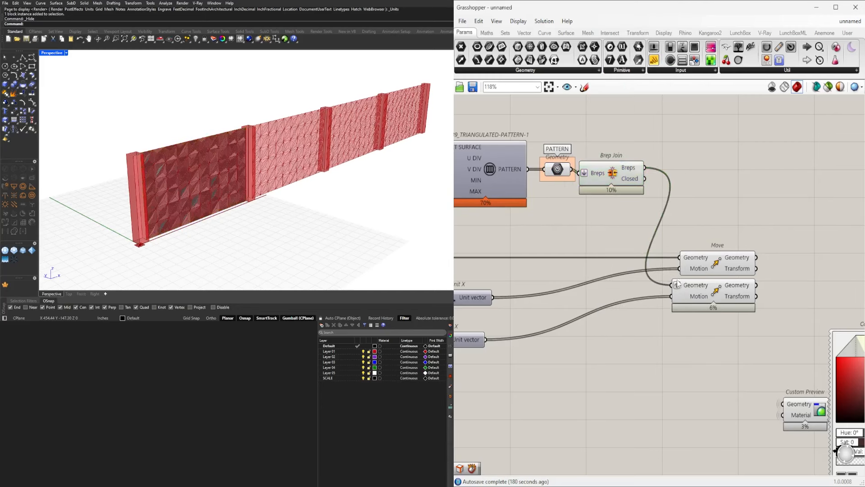
- Remove the graft from the panel Move's Geometry input
right_click_drag(662, 283, 660, 284)
right_click(672, 285)
left_click(659, 298)
right_click(677, 284)
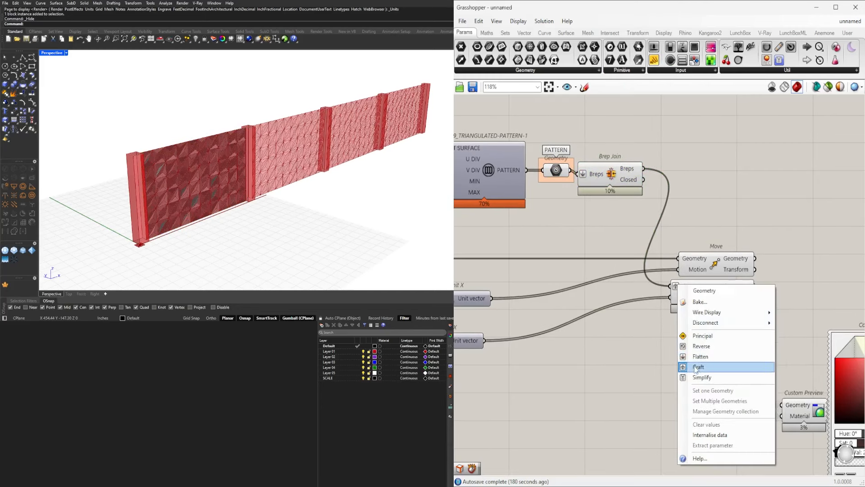
left_click(699, 367)
- Space out the two Move components and the Brep Join on the canvas
left_click_drag(751, 339, 701, 264)
left_click_drag(701, 265, 773, 265)
left_click(725, 221)
left_click_drag(616, 186, 637, 178)
left_click(637, 151)
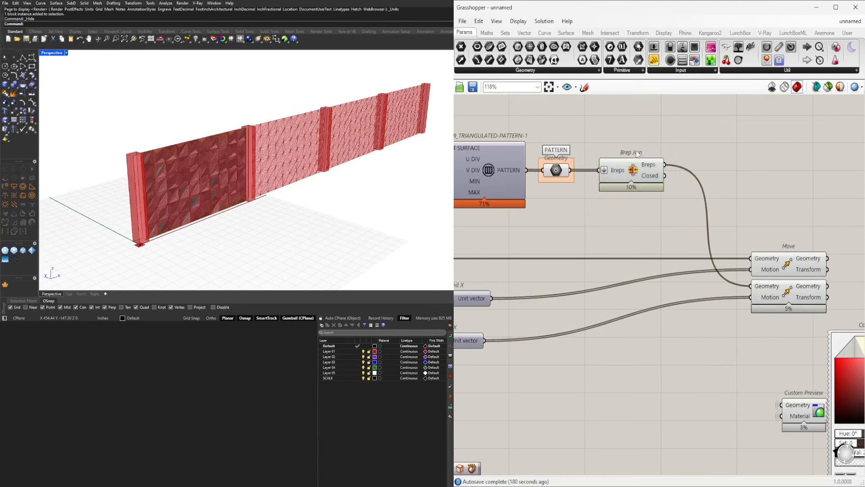
- Turn off the preview of the PATTERN geometry and the Brep Join
scroll(639, 202, "down", 3)
scroll(589, 198, "up", 3)
left_click_drag(674, 214, 561, 152)
middle_click(560, 151)
left_click(612, 121)
left_click(620, 120)
- Connect the panel Move's Geometry output to the Custom Preview's Geometry input
scroll(666, 191, "down", 3)
right_click_drag(720, 194, 640, 193)
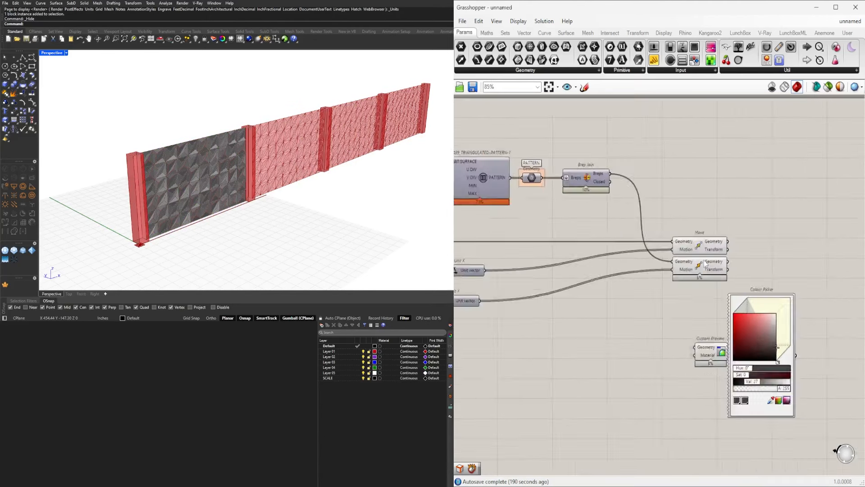
left_click_drag(673, 399, 714, 328)
left_click(685, 279)
left_click(603, 238)
left_click(599, 257)
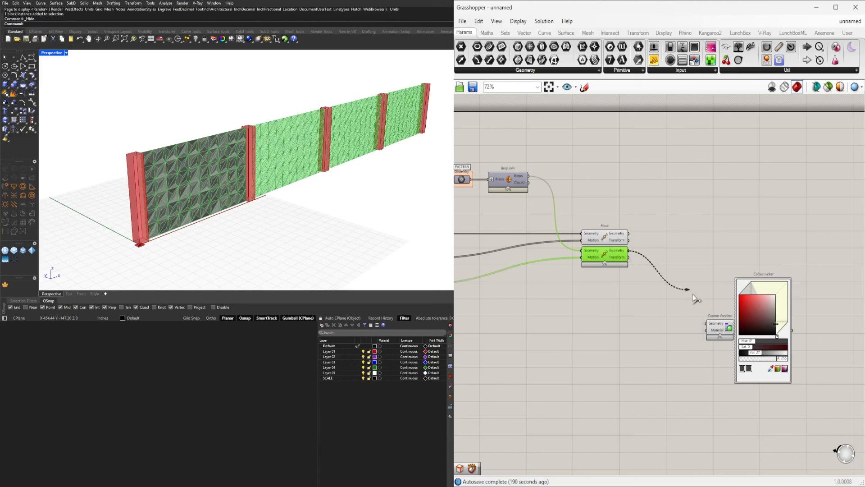
left_click_drag(693, 295, 706, 323)
left_click(724, 222)
- Select both Move components and switch their preview state
right_click_drag(288, 190, 216, 176)
scroll(234, 180, "up", 2)
right_click_drag(608, 288, 730, 308)
left_click_drag(734, 299, 700, 225)
middle_click(699, 224)
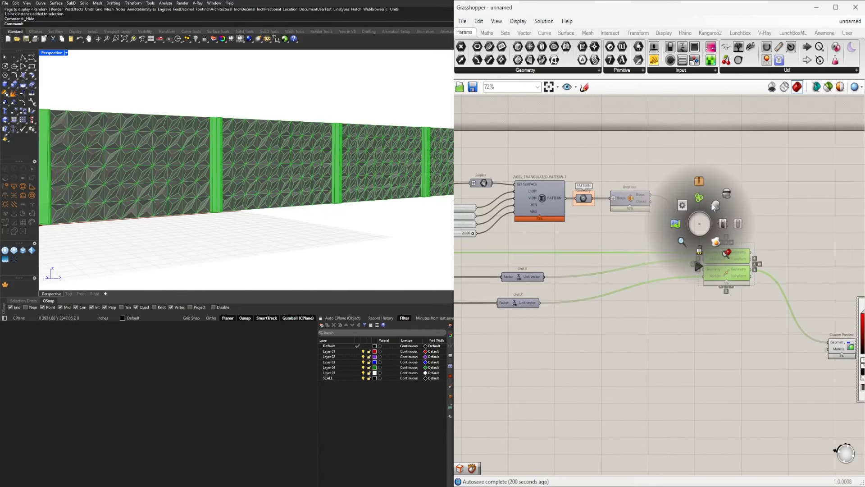
left_click(715, 205)
left_click(731, 217)
left_click(726, 255)
left_click(762, 226)
- Duplicate the Custom Preview and its Colour Picker above the originals
right_click_drag(798, 288, 653, 292)
left_click_drag(820, 419, 694, 331)
left_click_drag(694, 340, 802, 209)
- Connect the column Move's Geometry to the copied Custom Preview and lighten its colour to a value of 81
left_click(635, 232)
scroll(728, 218, "up", 2)
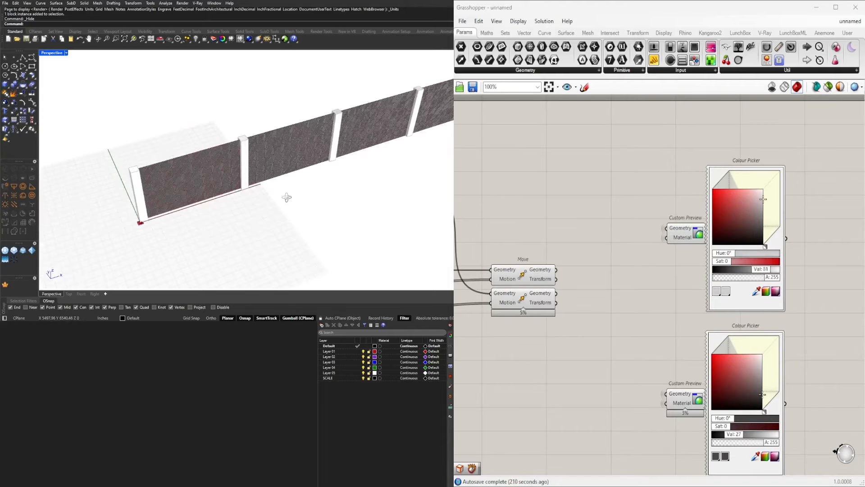
scroll(524, 294, "down", 3)
scroll(750, 263, "up", 3)
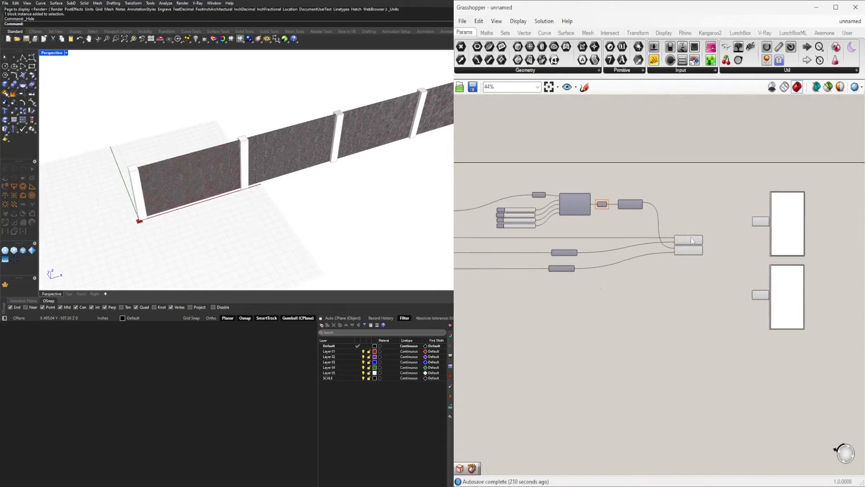
right_click_drag(752, 266, 675, 303)
mouse_move(275, 169)
right_mouse_down()
mouse_move(293, 153)
mouse_move(327, 151)
mouse_move(288, 165)
right_mouse_up()
scroll(252, 166, "up", 1)
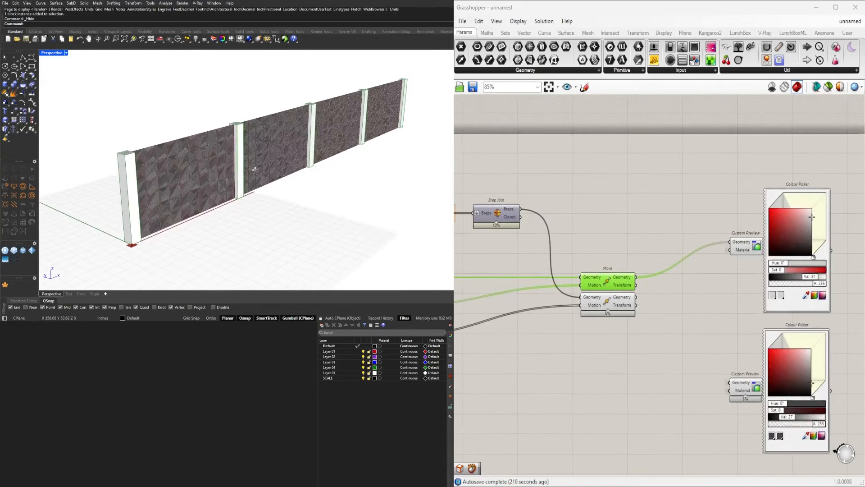
- Add a new Rectangle component with Plane, X Size and Y Size inputs below the column extrusion components
scroll(507, 433, "down", 3)
right_click_drag(502, 459, 569, 410)
scroll(720, 323, "up", 2)
right_click_drag(535, 338, 691, 371)
scroll(610, 259, "up", 2)
left_click(599, 235)
left_click(726, 382)
type("rect")
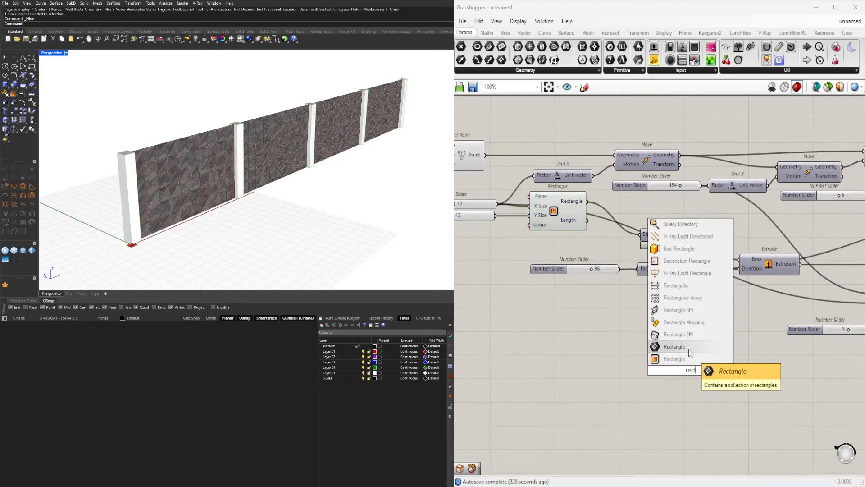
left_click(682, 358)
- Connect the column's second 12 slider to the new Rectangle's Y Size input
right_click_drag(519, 210, 608, 202)
left_click(572, 197)
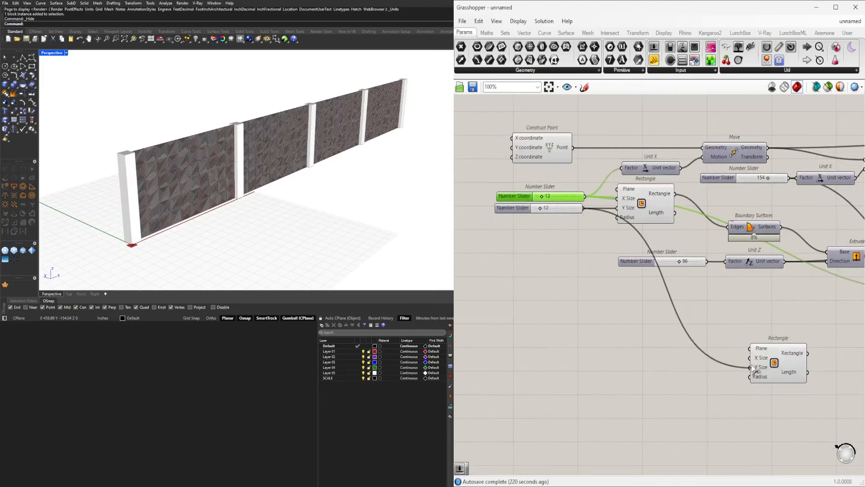
left_click(796, 362)
- Move the new Rectangle component below the Series components
right_click_drag(799, 361, 652, 360)
scroll(622, 353, "down", 6)
left_click_drag(622, 353, 671, 367)
scroll(792, 382, "up", 5)
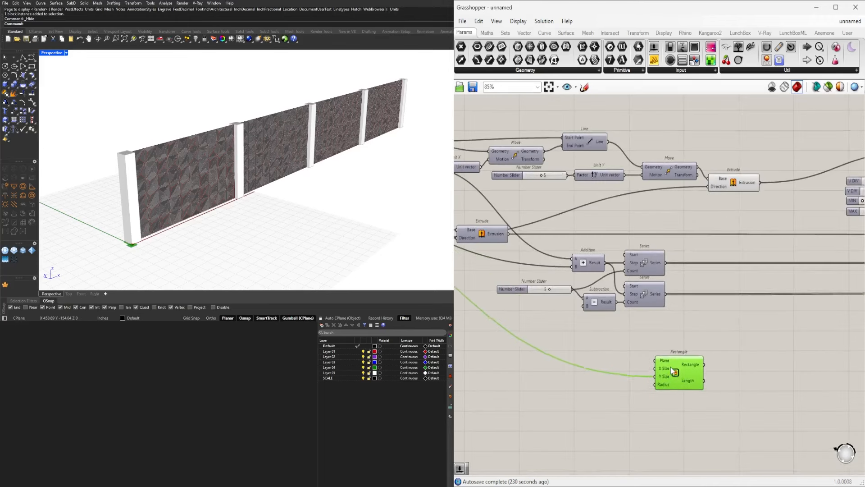
- Examine how the two Series components drive the column and panel Move components through their Unit X vectors
scroll(635, 356, "up", 3)
left_click(633, 340)
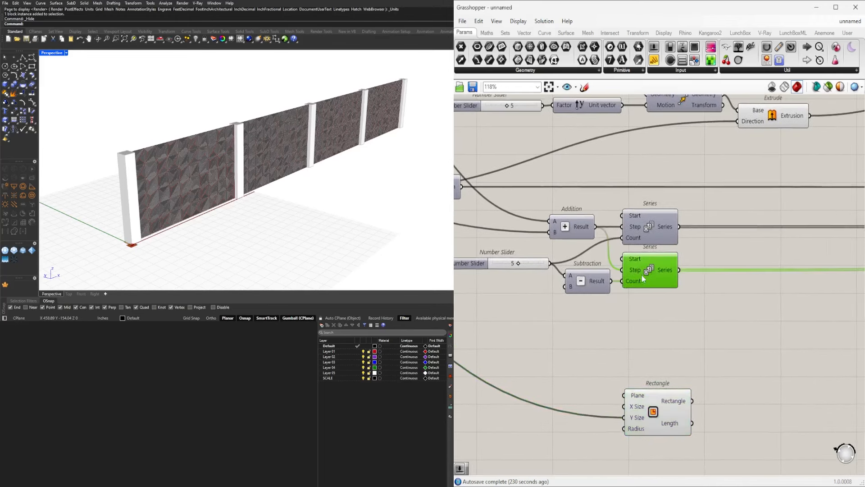
right_click_drag(737, 272, 610, 279)
scroll(610, 280, "down", 3)
right_click_drag(824, 284, 647, 288)
left_click(852, 257)
right_click_drag(855, 253, 817, 251)
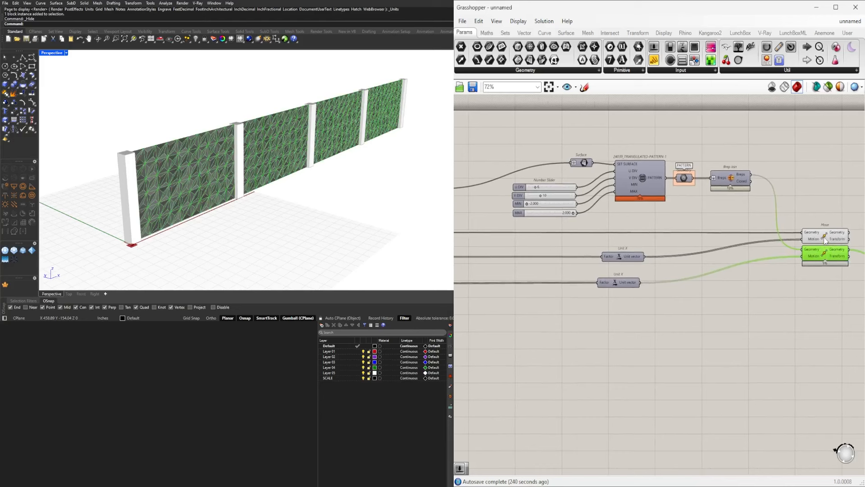
left_click(824, 240)
right_click_drag(468, 326, 685, 299)
scroll(606, 308, "up", 1)
right_click_drag(606, 309, 596, 332)
right_click_drag(695, 357, 693, 334)
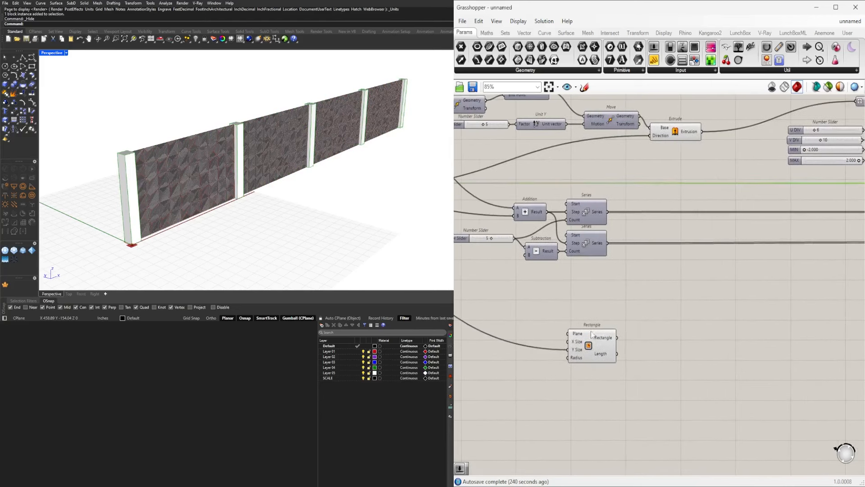
- Reposition the new Rectangle and add a Multiplication component beside it, with the count slider of 5 feeding input A
scroll(583, 314, "up", 1)
right_click_drag(583, 315, 660, 323)
left_click_drag(668, 363, 702, 341)
scroll(641, 318, "up", 1)
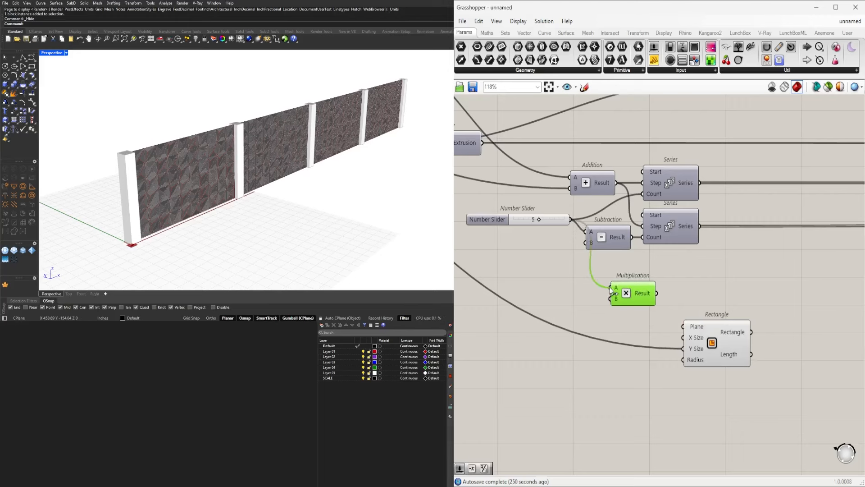
- Connect the panel-length slider that feeds Unit X to the Multiplication's B input, and connect its Result to the new Rectangle's X Size
scroll(606, 294, "down", 2)
right_click_drag(606, 294, 690, 302)
left_click(822, 201)
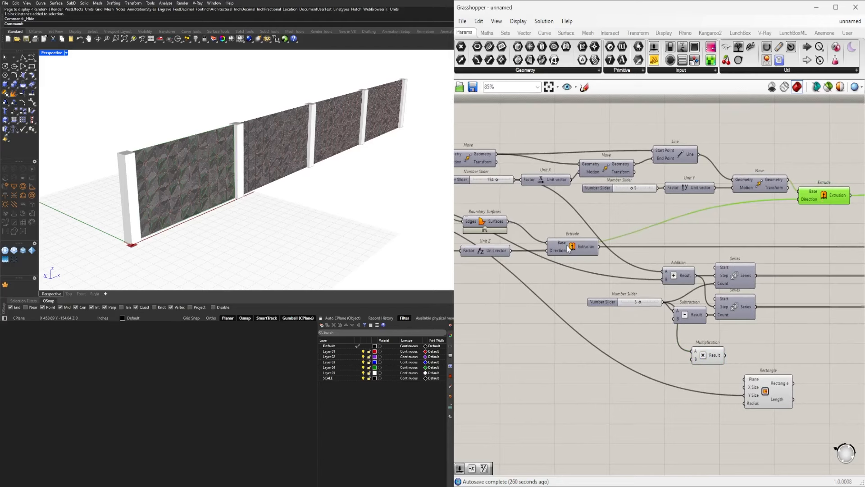
right_click_drag(569, 249, 563, 229)
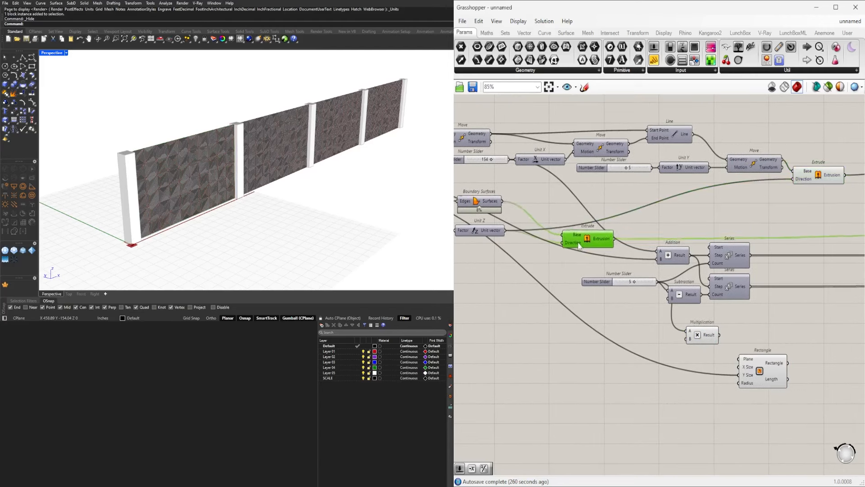
left_click(760, 159)
right_click_drag(583, 178, 608, 199)
left_click(527, 180)
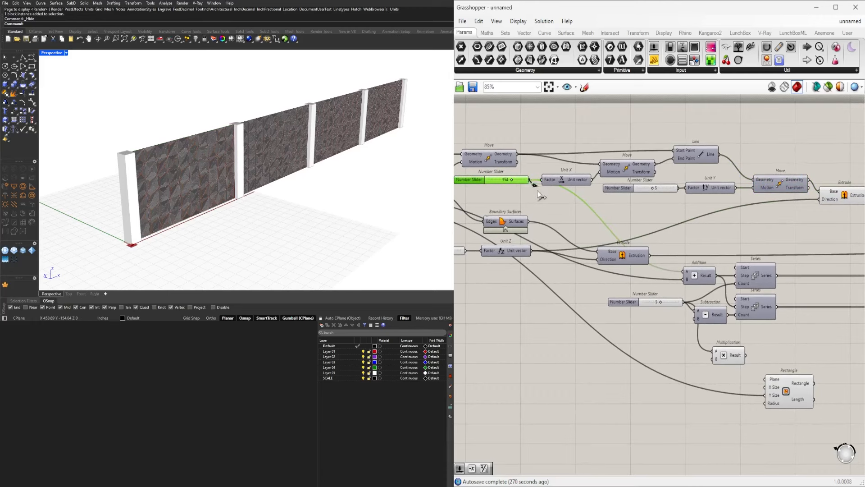
left_click(784, 389)
- Replace the Multiplication's A input with the Subtraction result and check the new rectangle against the wall in the viewport
scroll(637, 300, "up", 2)
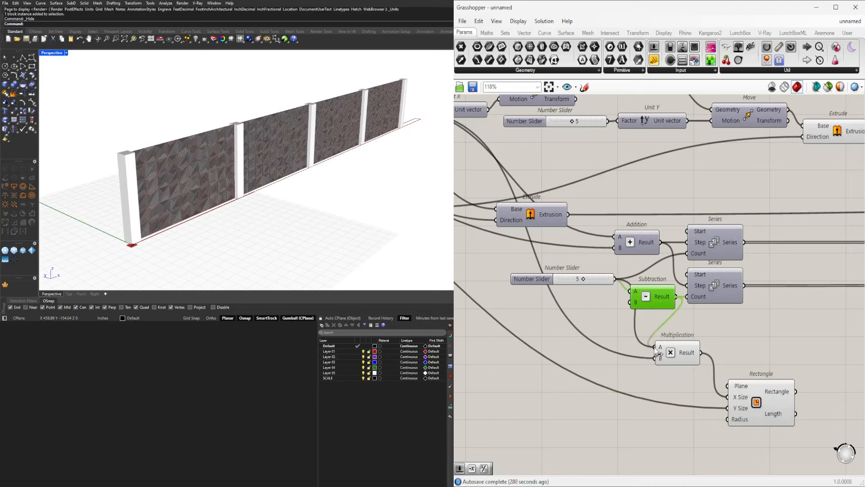
left_click_drag(654, 349, 655, 348)
right_click_drag(724, 365, 660, 349)
left_click(687, 376)
mouse_move(328, 209)
right_mouse_down()
mouse_move(264, 199)
mouse_move(319, 211)
right_mouse_up()
scroll(265, 198, "down", 6)
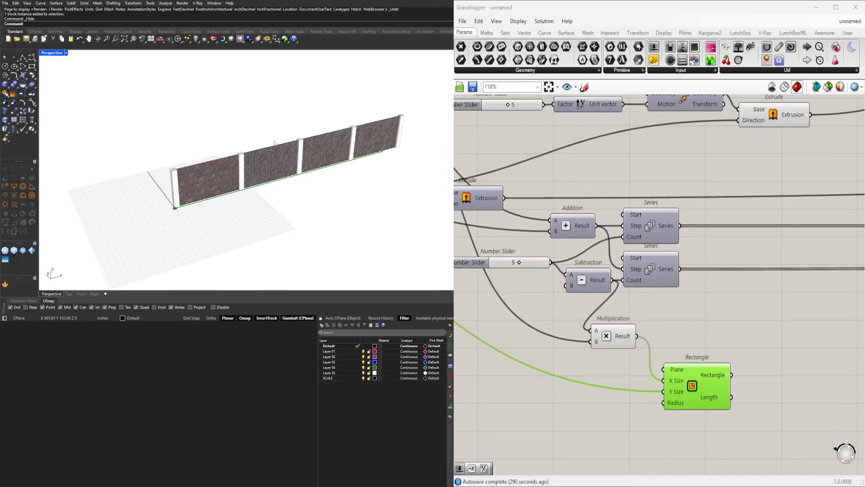
- Space out the Rectangle and Multiplication, and add an Addition component below the Multiplication with the count slider feeding input A
right_click_drag(675, 351, 721, 333)
scroll(721, 333, "down", 1)
left_click_drag(740, 354, 780, 379)
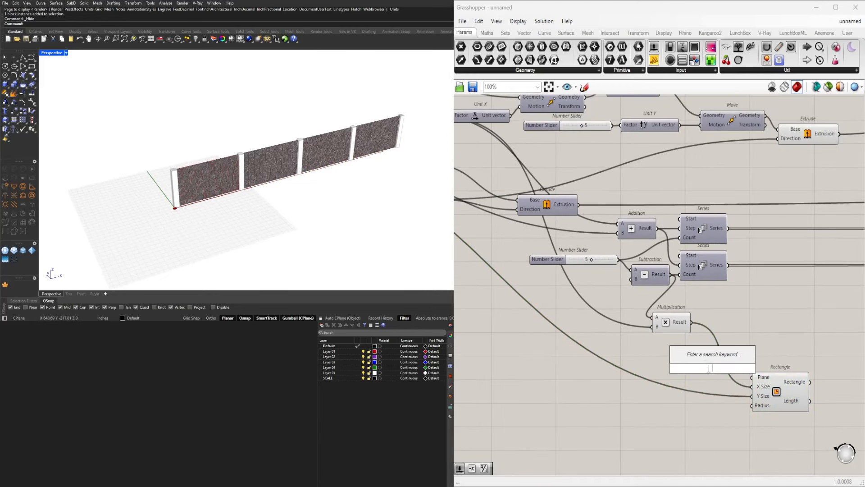
left_click_drag(790, 417, 667, 325)
left_click_drag(666, 325, 719, 322)
left_click(669, 300)
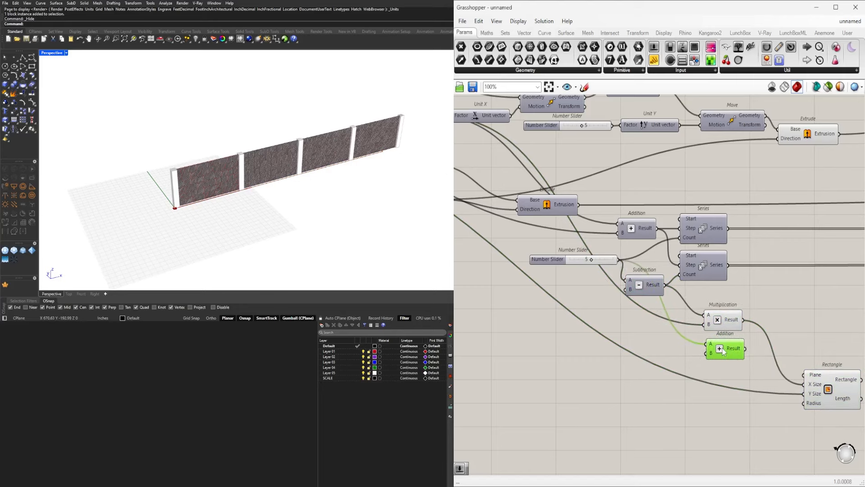
- Connect the column rectangle's 12 slider to the B input of the Addition below the Multiplication
scroll(584, 309, "down", 3)
right_click_drag(541, 293, 766, 324)
scroll(622, 245, "up", 4)
right_click_drag(620, 245, 526, 231)
scroll(533, 218, "down", 5)
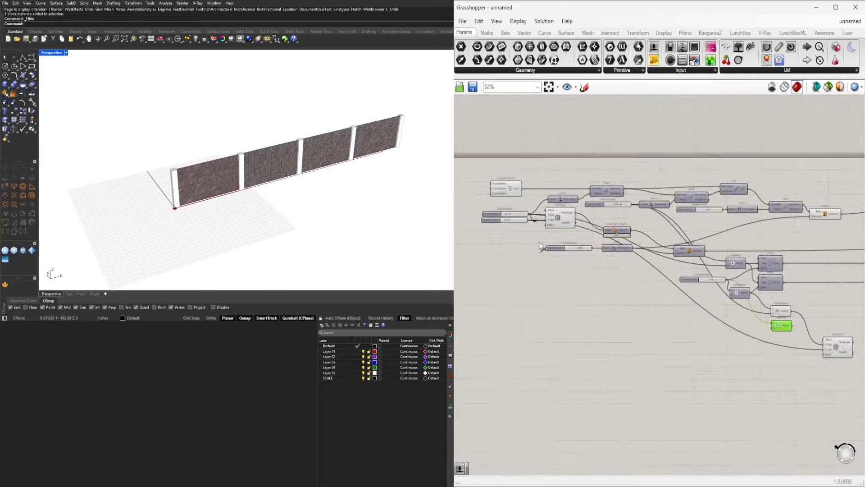
scroll(782, 314, "up", 4)
left_click_drag(541, 246, 769, 342)
- Add another Addition that sums the Multiplication and first Addition results, and feed it into the new Rectangle's X Size
right_click_drag(791, 343, 647, 338)
scroll(647, 338, "up", 4)
right_click_drag(771, 323, 708, 306)
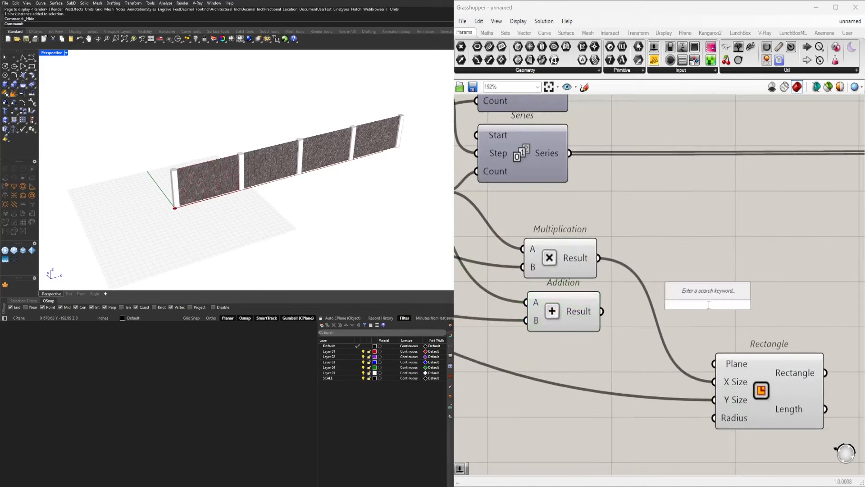
left_click_drag(785, 375, 852, 374)
right_click_drag(775, 309, 688, 288)
left_click(500, 250)
left_click_drag(687, 346, 693, 360)
left_click(734, 359)
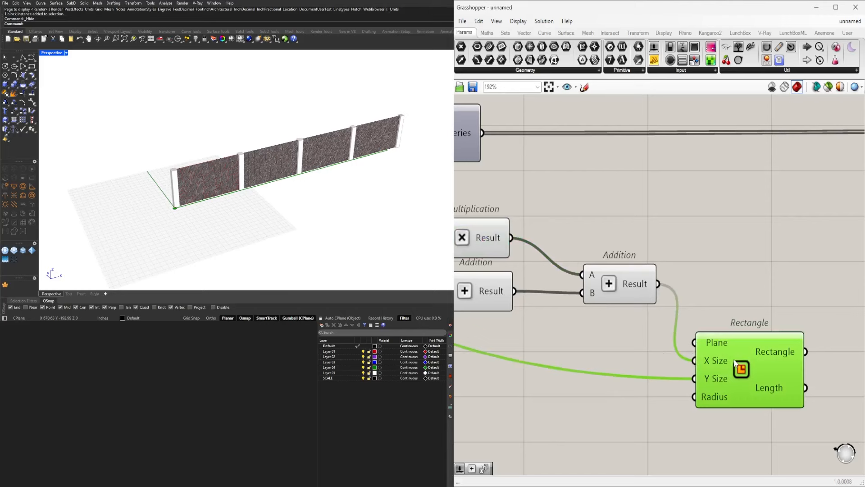
- Replace the Addition of count and column size with a Multiplication using the same inputs, and connect its Result to the final Addition's B
right_click_drag(571, 282, 706, 283)
left_click_drag(758, 283, 731, 280)
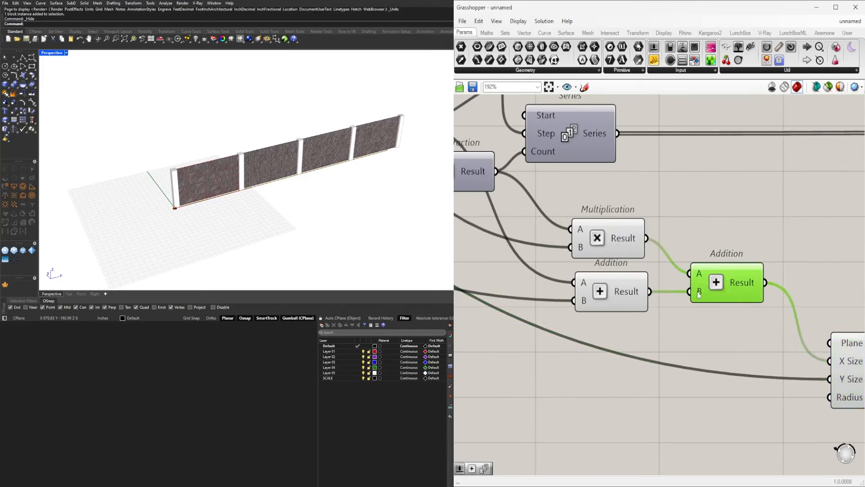
left_click(638, 293)
right_click_drag(573, 285, 669, 297)
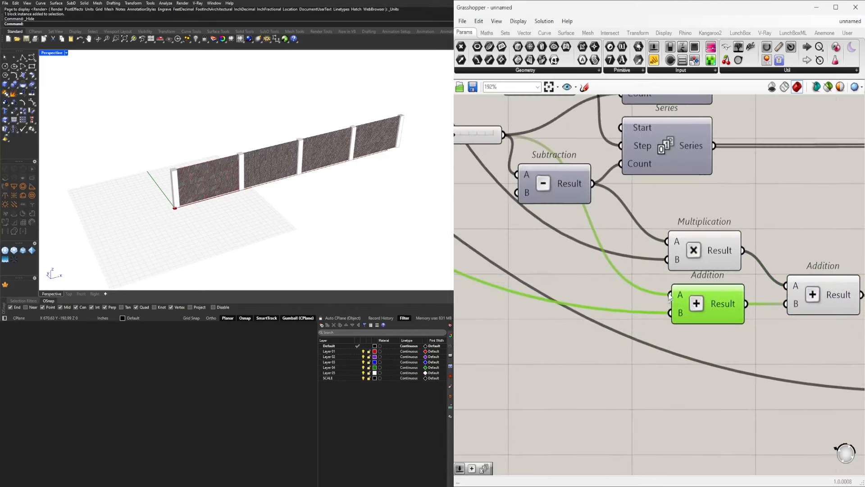
key("Delete")
double_click(706, 305)
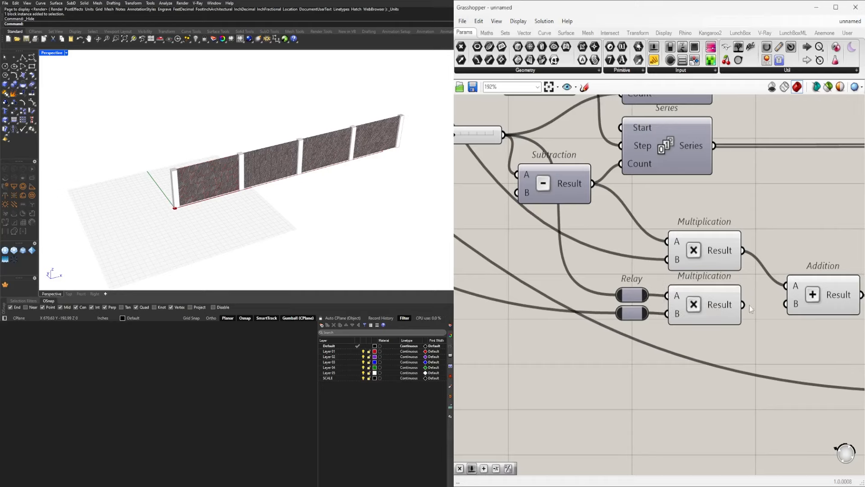
scroll(661, 328, "down", 3)
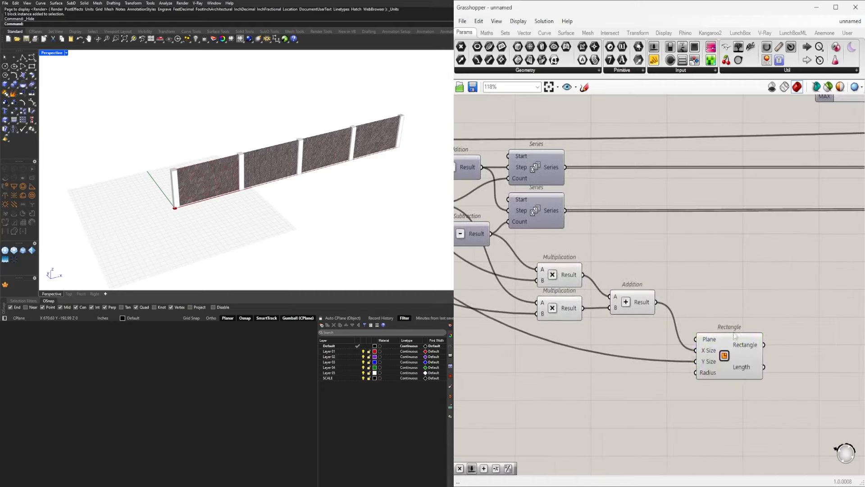
- Add a Move component for the new Rectangle's outline and connect the column height's Unit Z vector to its Motion input
left_click(725, 354)
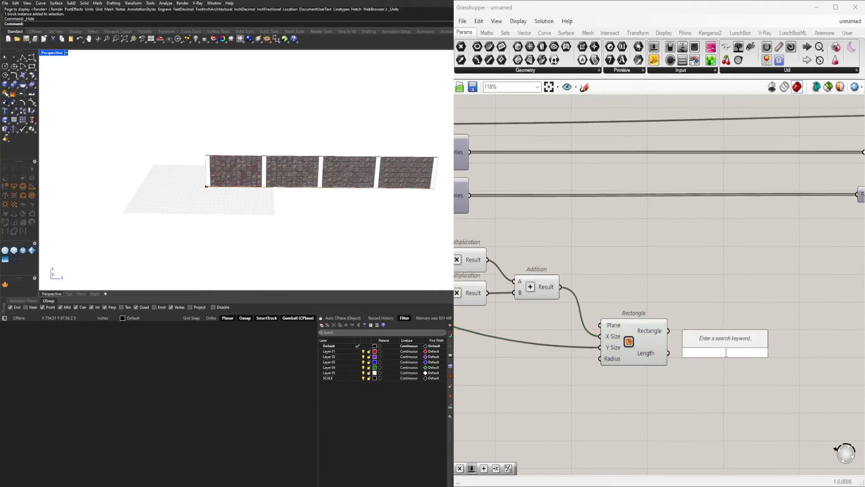
type("mo")
left_click(713, 293)
left_click_drag(669, 331, 773, 287)
scroll(713, 281, "down", 4)
right_click_drag(628, 255, 690, 285)
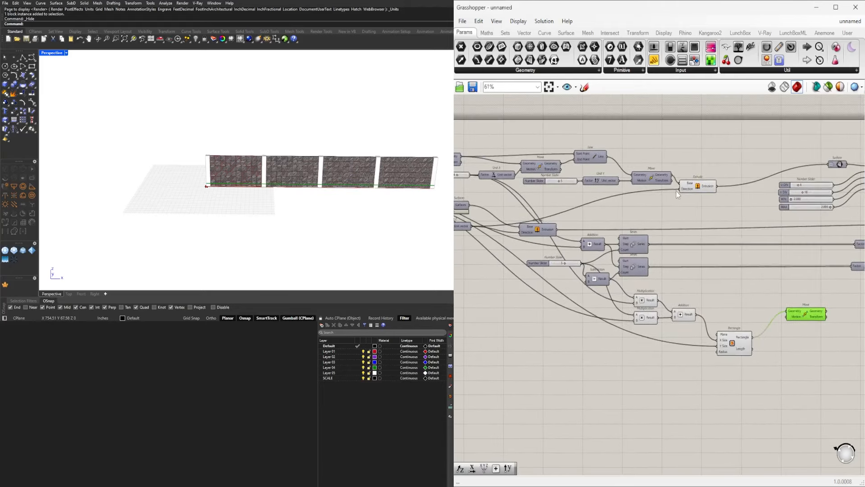
right_click_drag(675, 233, 733, 232)
right_click_drag(843, 321, 675, 331)
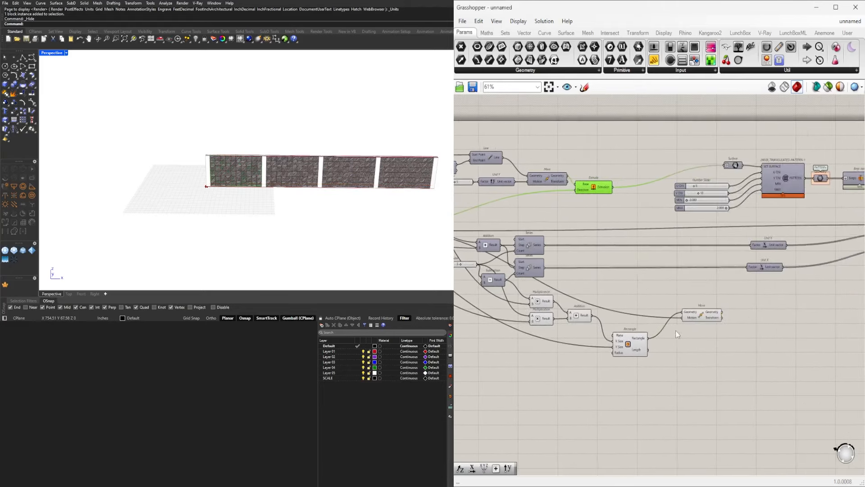
- Add a Boundary Surfaces component and connect the moved rectangle's Geometry to its Edges input
scroll(729, 322, "up", 5)
double_click(734, 323)
type("bou")
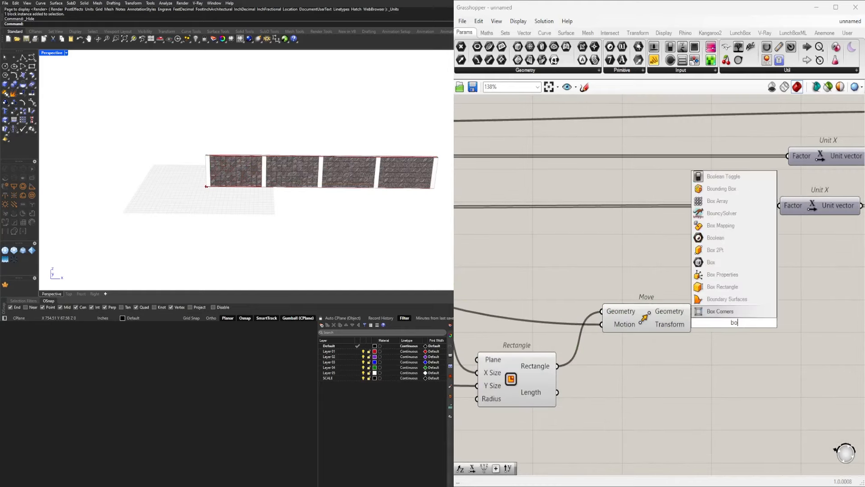
left_click(733, 313)
left_click_drag(720, 328, 731, 317)
scroll(730, 315, "down", 3)
- Turn off the preview of the new Rectangle, its Move and the arithmetic components feeding it
left_click_drag(693, 381, 569, 299)
right_click_drag(569, 298, 730, 272)
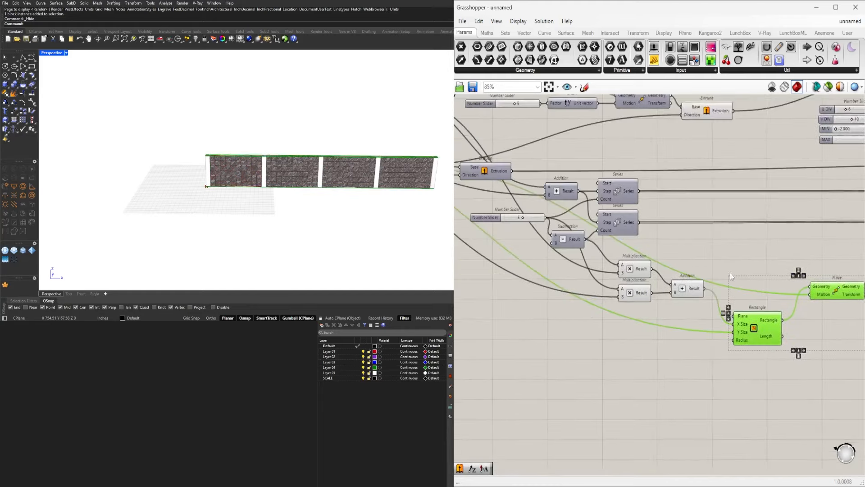
scroll(731, 273, "down", 4)
left_click_drag(717, 296, 680, 262, "shift")
middle_click(679, 260)
left_click(710, 248)
- Add an Extrude component and connect the new Boundary Surfaces output to its Base input
scroll(692, 260, "up", 5)
right_click_drag(816, 274, 635, 270)
left_click(704, 263)
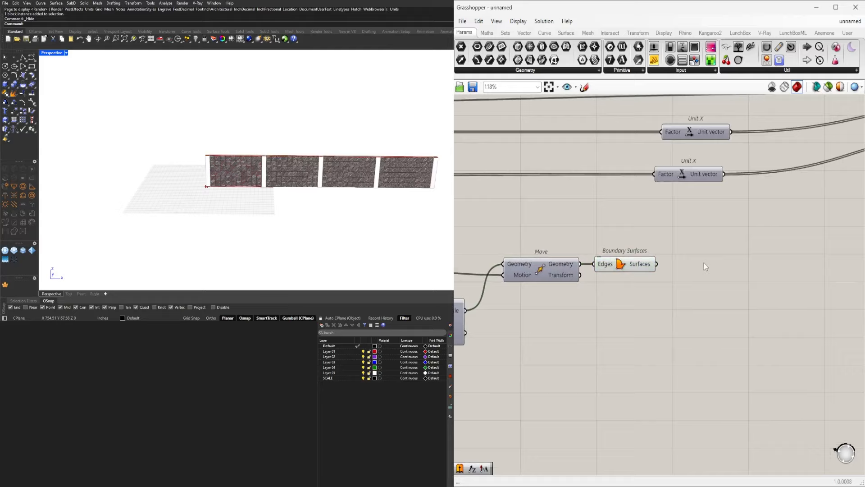
type("extr")
key("Return")
left_click_drag(668, 258, 747, 254)
- Add a Unit Z vector component below the new Boundary Surfaces for the extrusion direction
scroll(748, 243, "down", 5)
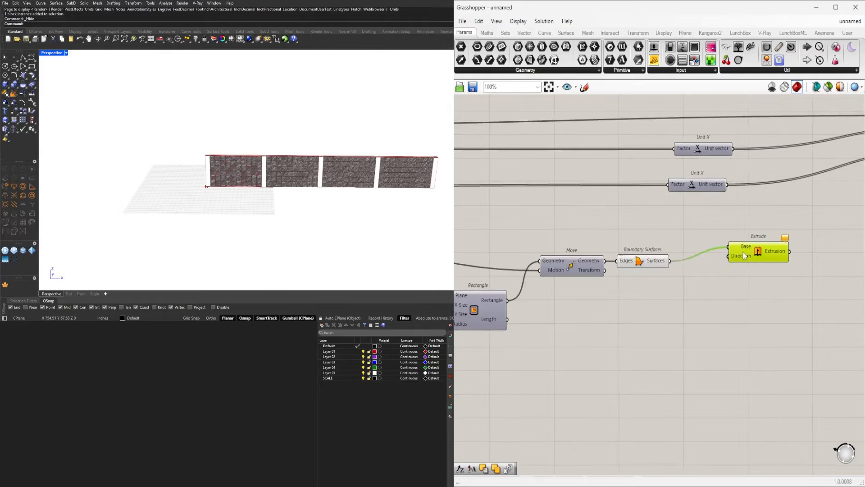
scroll(753, 228, "up", 4)
scroll(757, 231, "down", 1)
right_click_drag(757, 232, 814, 263)
right_click_drag(551, 268, 715, 269)
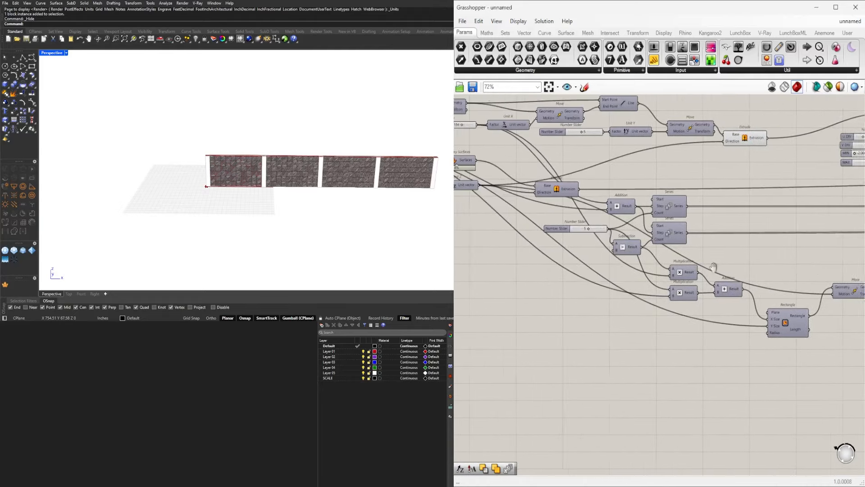
right_click_drag(542, 238, 549, 303)
right_click_drag(621, 241, 772, 238)
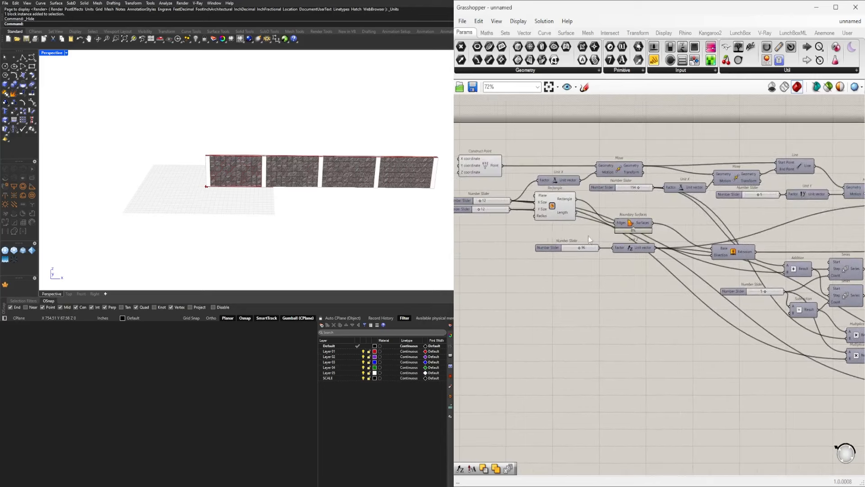
right_click_drag(762, 292, 475, 245)
scroll(731, 310, "up", 4)
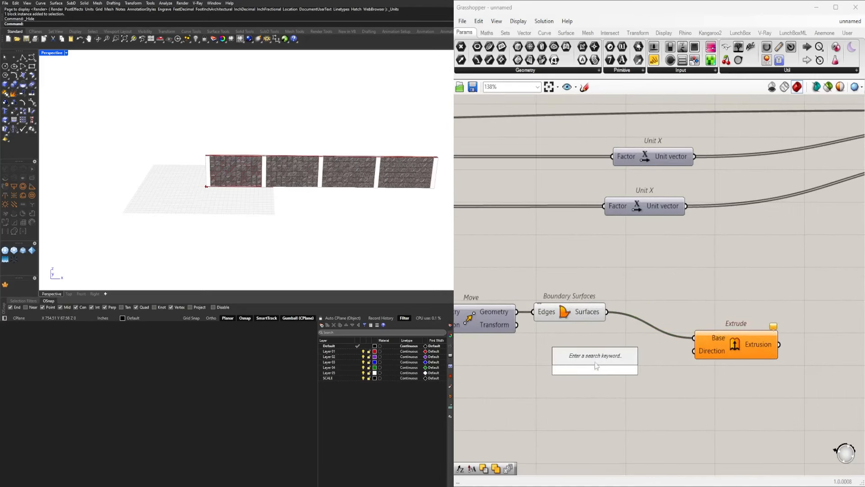
type("x")
key("Return")
- Add a Number Slider with a value of 12.50 and connect it to the new Unit Z's Factor
right_click_drag(573, 367, 687, 343)
double_click(618, 352)
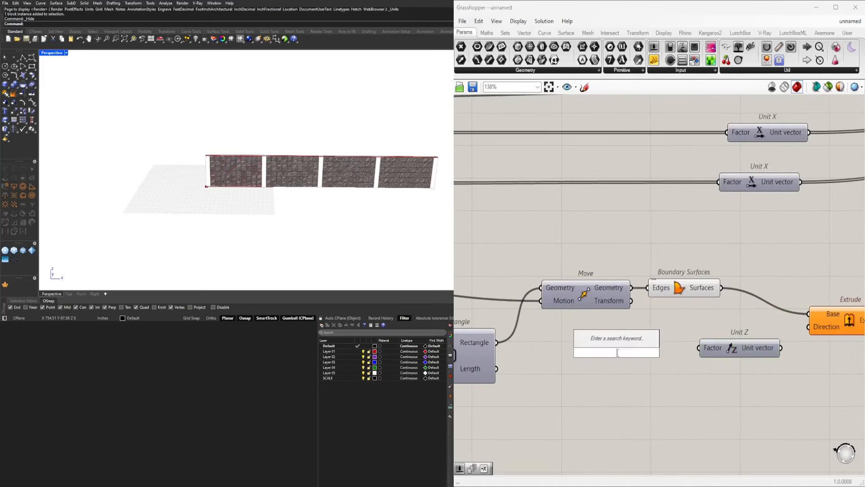
key("Return")
scroll(648, 353, "up", 3)
left_click_drag(700, 352, 729, 345)
left_click_drag(680, 356, 687, 349)
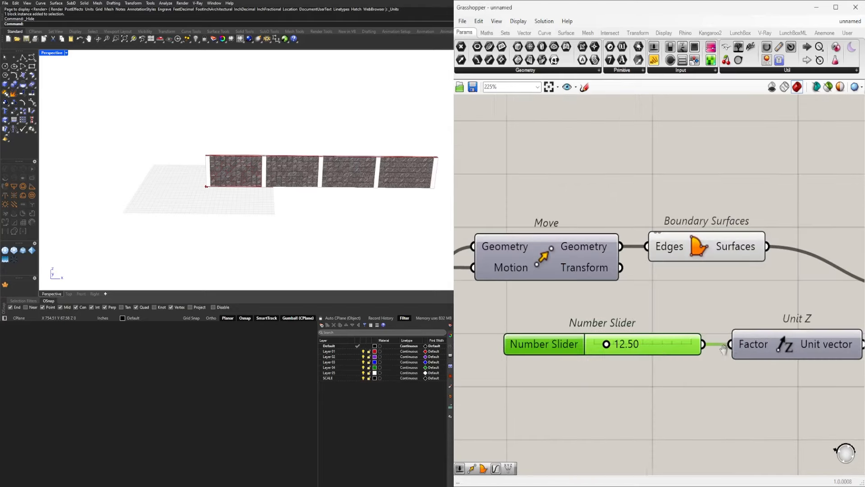
- Connect the new Unit Z vector to the Extrude's Direction and place the Extrude closer to its inputs
right_click_drag(834, 347, 677, 344)
left_click_drag(706, 341, 750, 308)
left_click_drag(815, 304, 810, 320)
scroll(809, 320, "down", 5)
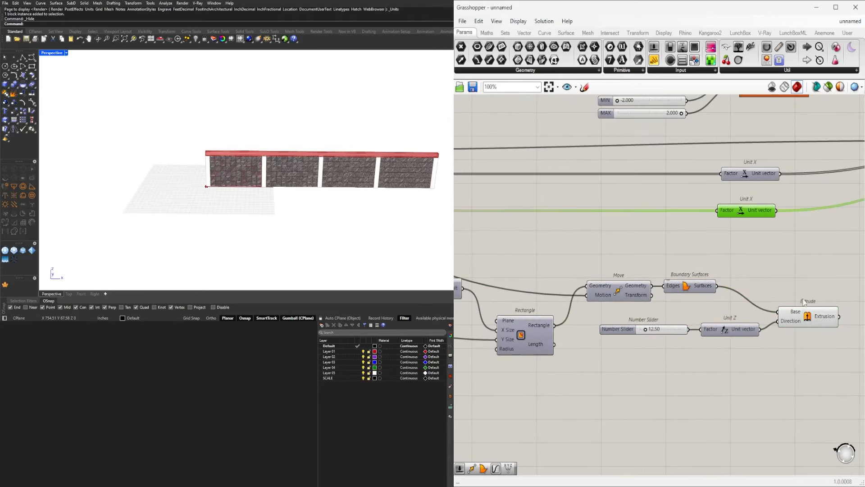
left_click_drag(803, 287, 771, 310)
scroll(770, 310, "down", 5)
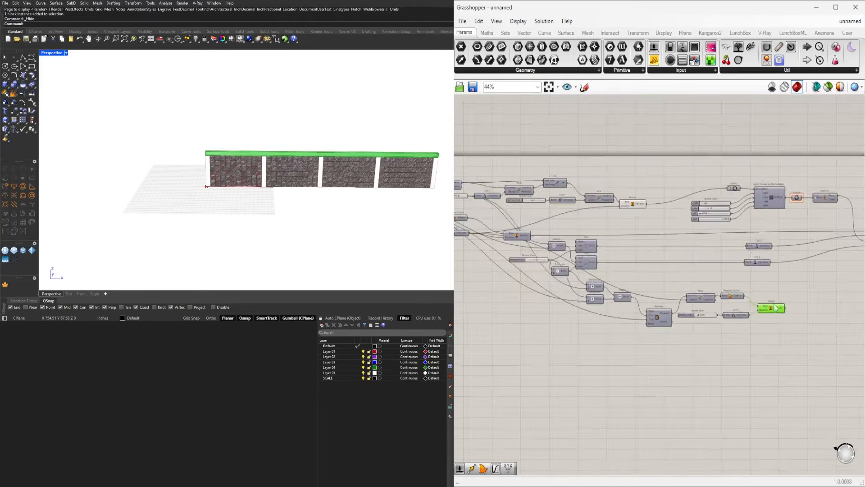
- Rearrange the new Rectangle, Move, Boundary Surfaces, Unit Z and Extrude components into a compact row beside the final Addition
scroll(770, 311, "up", 2)
right_click_drag(748, 353, 815, 350)
left_click_drag(832, 368, 634, 279)
scroll(621, 301, "up", 2)
left_click_drag(639, 314, 627, 284)
left_click(696, 320)
scroll(698, 320, "up", 1)
scroll(764, 316, "down", 1)
right_click_drag(856, 315, 710, 317)
left_click_drag(743, 318, 586, 246)
scroll(581, 262, "up", 1)
left_click_drag(567, 252, 558, 292)
left_click(557, 298)
- Set the wire display of the new Move's Motion input to Hidden
scroll(558, 292, "down", 4)
scroll(557, 289, "up", 4)
right_click_drag(557, 289, 640, 289)
right_click(639, 278)
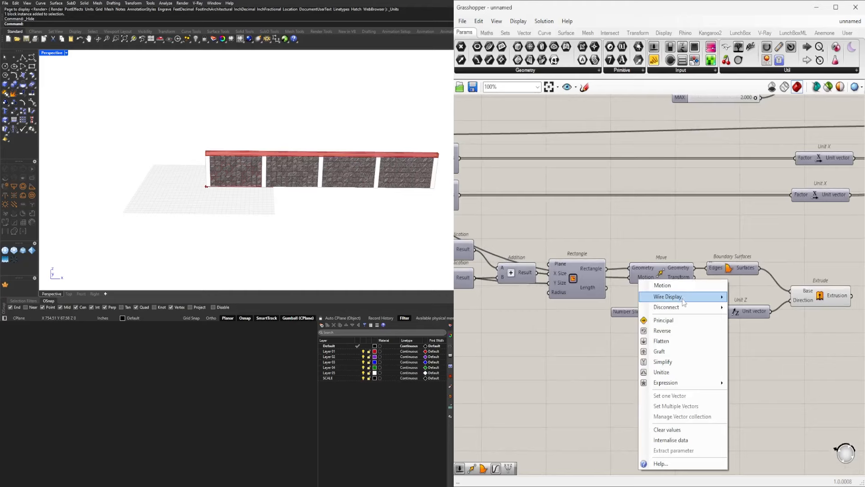
mouse_move(681, 298)
left_click(749, 318)
- Set the wire display of the new Rectangle's Y Size input to Hidden
right_click_drag(568, 284, 718, 289)
scroll(718, 289, "up", 3)
right_click(698, 291)
mouse_move(743, 308)
left_click(806, 329)
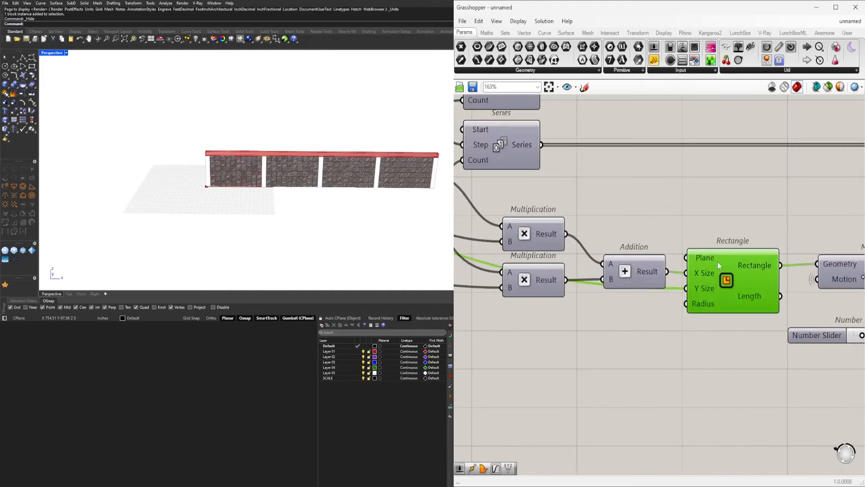
left_click(590, 207)
- Set the wire display of both Multiplication components' B inputs to Hidden
right_click_drag(541, 218, 710, 312)
scroll(520, 271, "down", 4)
scroll(711, 312, "up", 2)
right_click(710, 313)
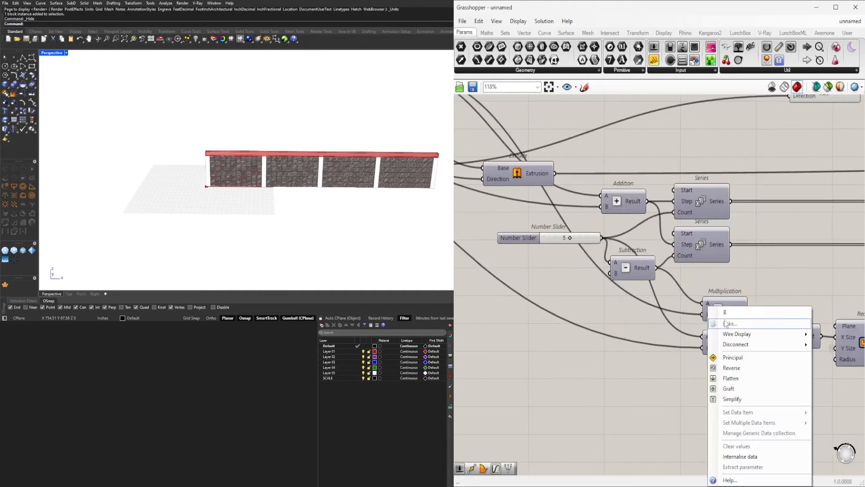
left_click(839, 356)
right_click(704, 347)
left_click(836, 356)
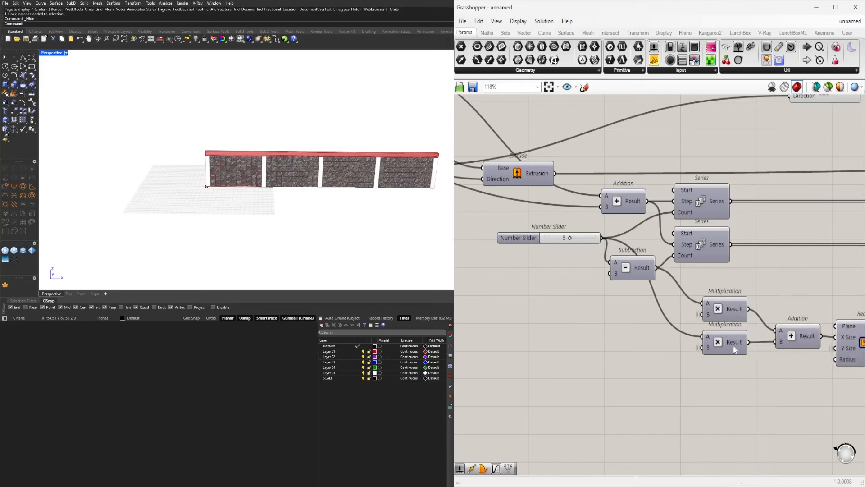
- Realign the count Number Slider and the two Series components beside the Addition that feeds them
right_click_drag(624, 277, 656, 292)
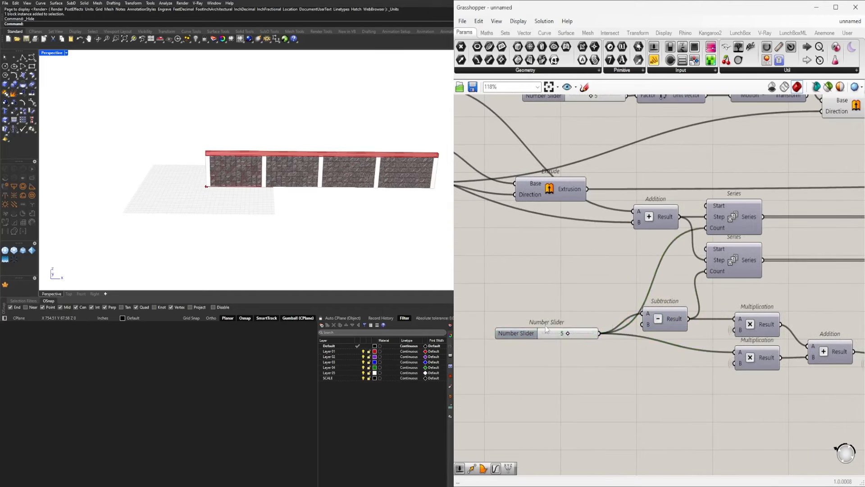
left_click_drag(534, 247, 537, 235)
left_click_drag(813, 278, 713, 228)
left_click_drag(725, 227, 741, 242)
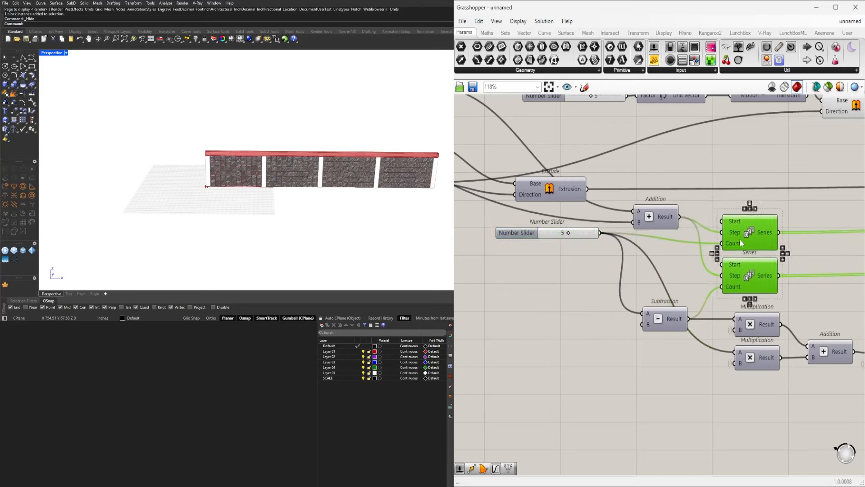
- Set the wire display of the lower Multiplication's A input and the Series Addition's A and B inputs to Hidden
right_click(740, 358)
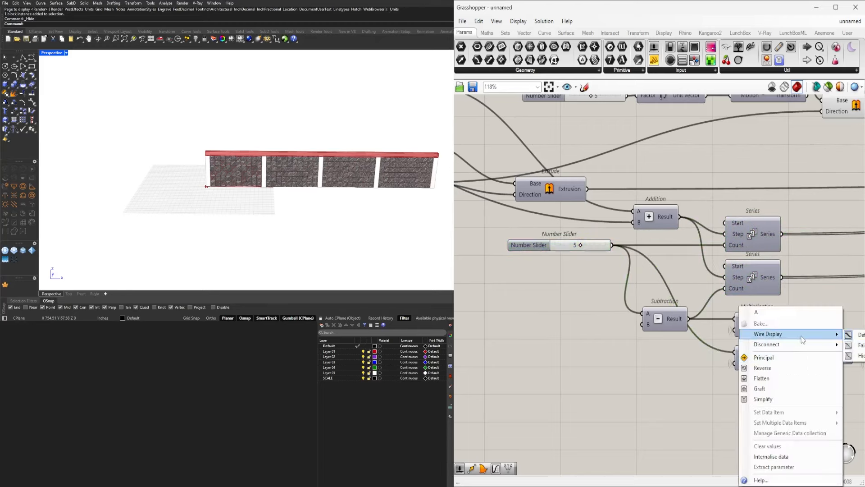
left_click(854, 355)
scroll(659, 264, "down", 5)
scroll(559, 237, "up", 4)
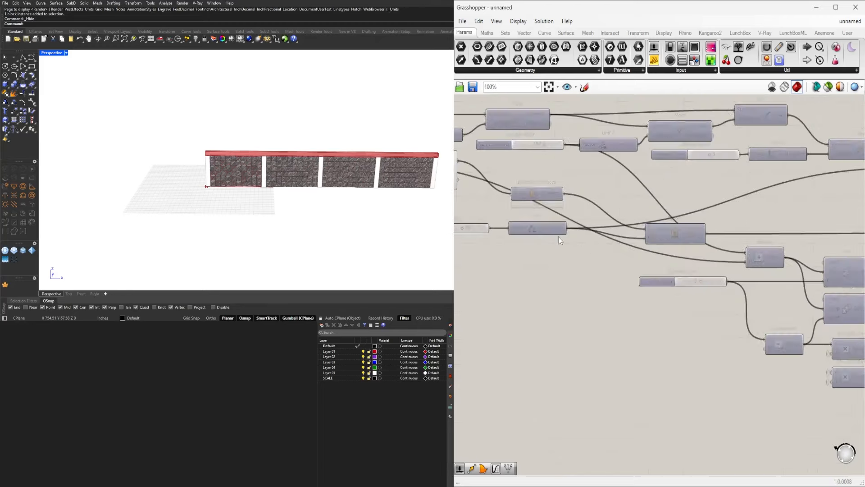
right_click_drag(633, 259, 546, 269)
right_click(664, 271)
left_click(792, 321)
scroll(626, 182, "up", 3)
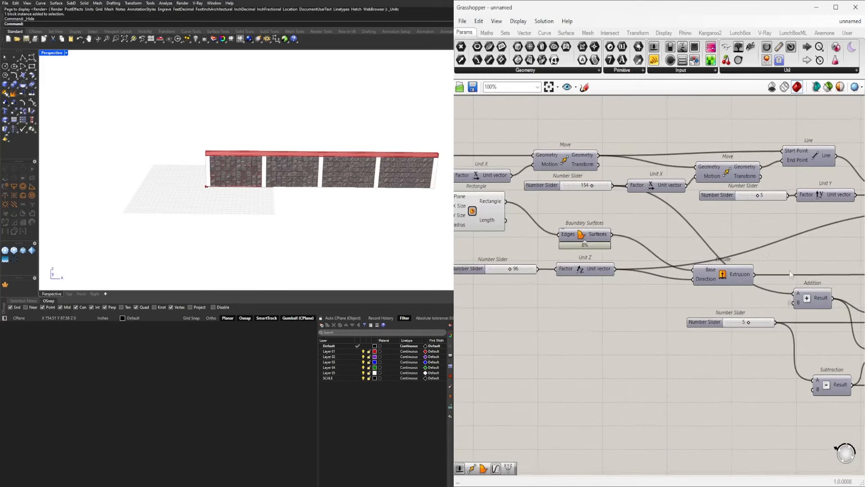
right_click(675, 291)
left_click(808, 341)
- Set the panel Extrude's Direction wire display to Hidden and place the Extrude closer to its Move
scroll(688, 275, "down", 5)
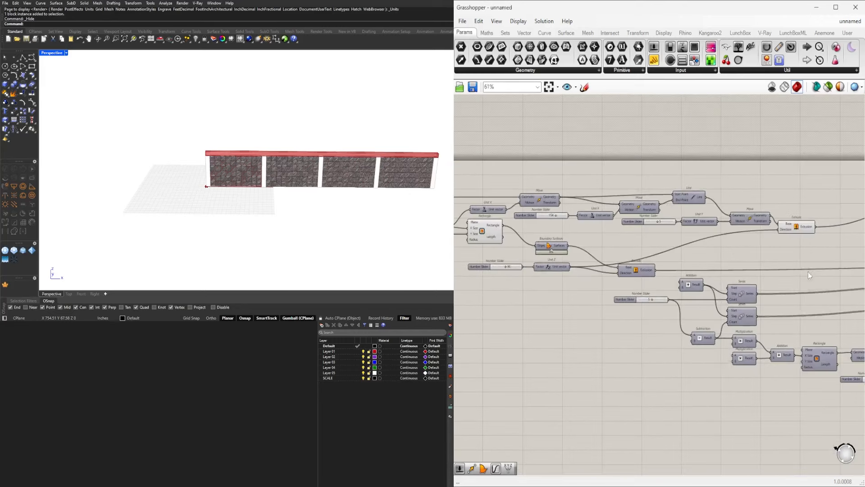
scroll(806, 253, "up", 4)
right_click(664, 231)
left_click(779, 269)
left_click_drag(686, 233, 703, 224)
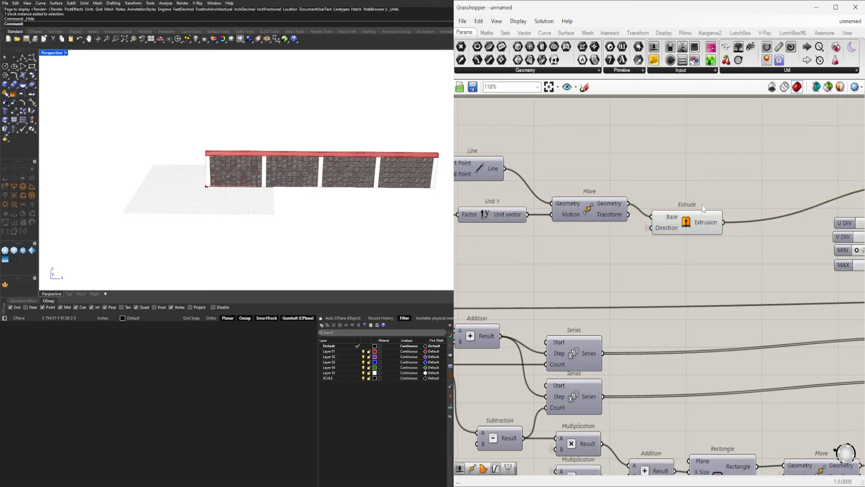
- Connect the cap Extrude's output to the Geometry input of the columns' light-coloured Custom Preview
scroll(704, 209, "down", 5)
scroll(559, 211, "up", 4)
right_click_drag(810, 289, 693, 288)
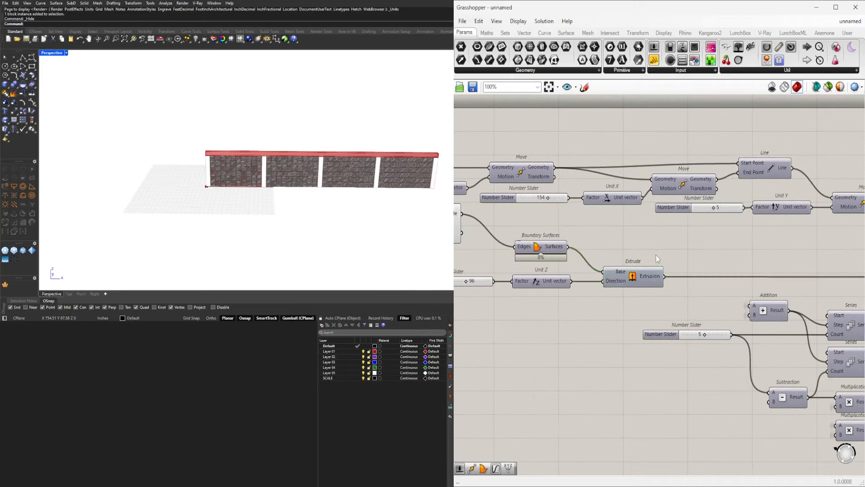
scroll(655, 256, "down", 6)
scroll(833, 288, "up", 3)
right_click_drag(833, 288, 665, 263)
left_click_drag(728, 296, 664, 271)
scroll(661, 248, "up", 4)
scroll(701, 321, "down", 2)
left_click(684, 372)
left_click(720, 360)
right_click_drag(804, 372, 576, 350)
scroll(586, 335, "down", 1)
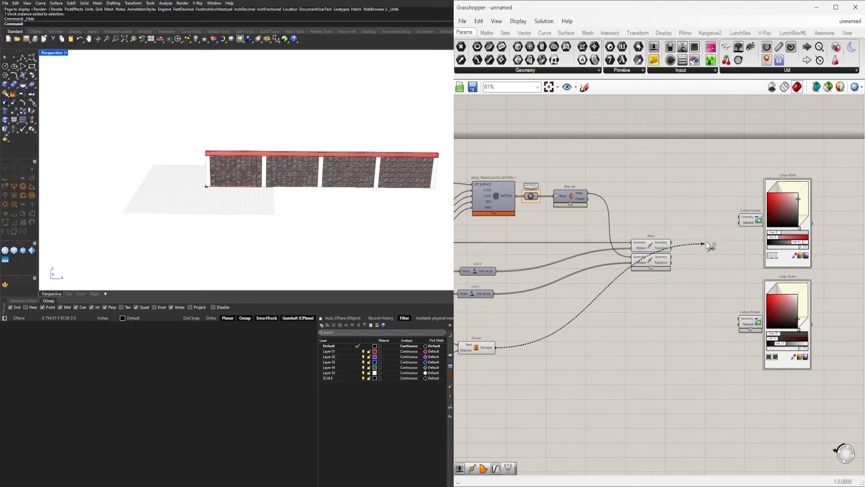
- Turn off the preview of the components that build the cap
right_click_drag(685, 310, 829, 294)
left_click_drag(640, 361, 589, 311)
middle_click(591, 309)
left_click(613, 298)
- Darken the grey slightly in the Colour Picker of the columns' and cap's Custom Preview
right_click_drag(720, 320, 573, 333)
scroll(787, 197, "up", 4)
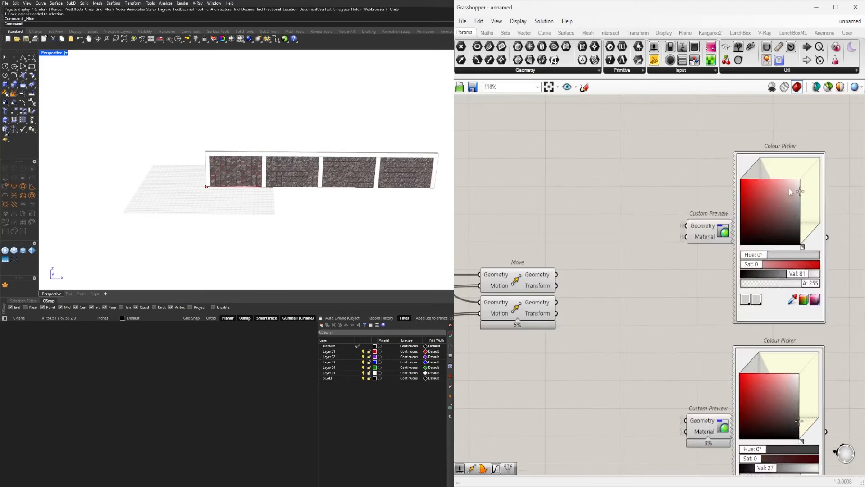
left_click_drag(798, 192, 794, 199)
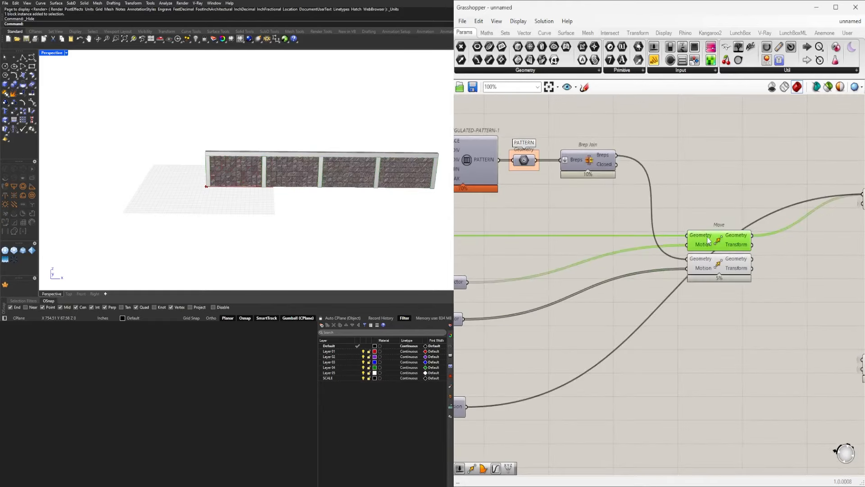
- Turn off the preview of the two Move components that repeat the columns and pattern panels
middle_click(721, 257)
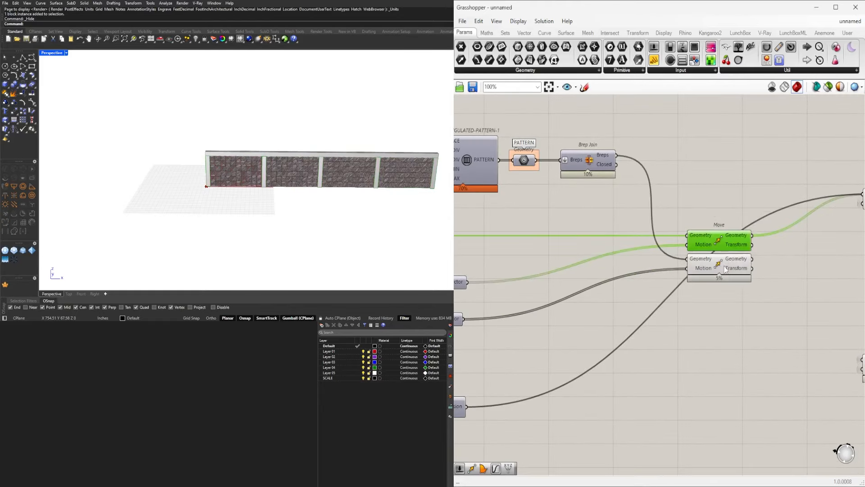
middle_click(721, 258)
left_click(748, 226)
left_click(703, 194)
scroll(278, 179, "up", 9)
right_click_drag(265, 189, 325, 150)
scroll(284, 162, "up", 4)
scroll(284, 163, "down", 4)
- Turn off the preview of the Extrude that feeds the pattern's Surface parameter
right_click_drag(478, 212, 813, 256)
scroll(814, 256, "down", 2)
left_click(588, 228)
middle_click(577, 198)
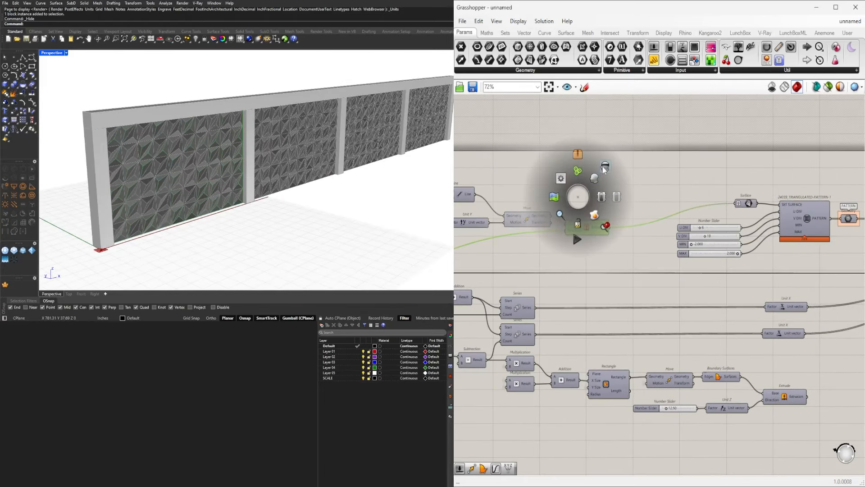
left_click(604, 171)
left_click(677, 186)
right_click_drag(654, 241, 675, 242)
right_click_drag(311, 185, 313, 164)
- Set the pattern's U DIV slider to 9 and its V DIV slider to 18
scroll(588, 293, "down", 2)
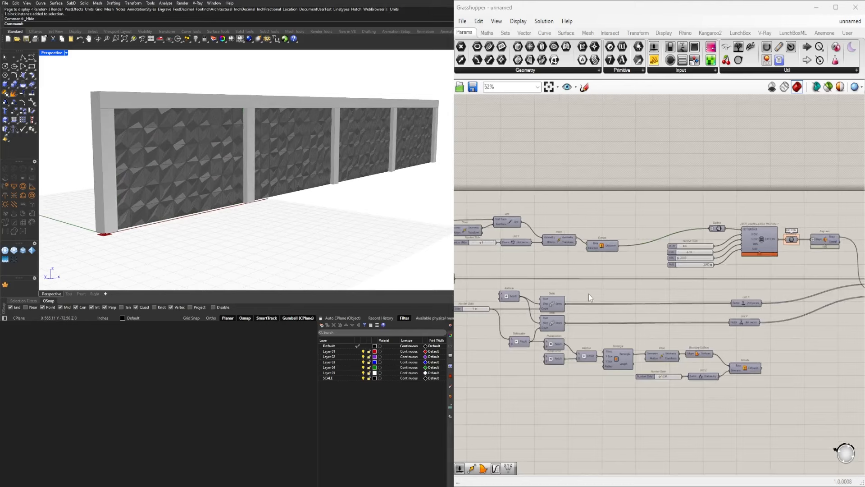
scroll(692, 234, "up", 9)
right_click_drag(673, 389, 672, 290)
scroll(675, 291, "up", 2)
left_click_drag(631, 222, 649, 224)
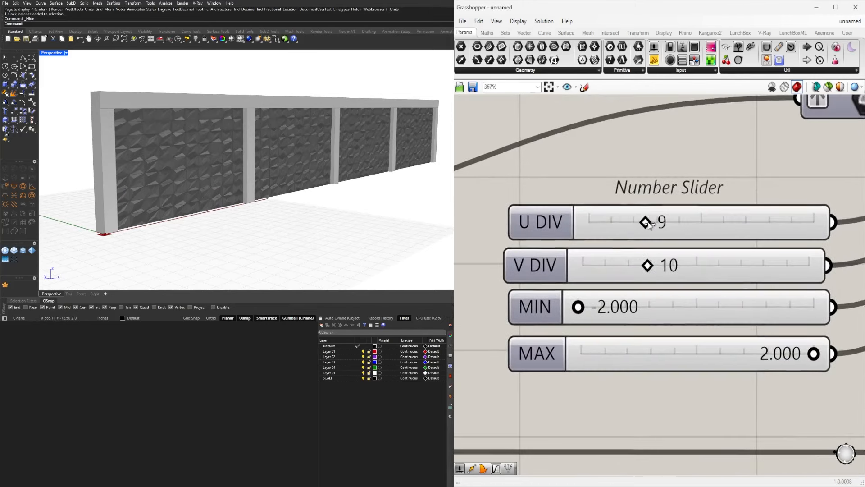
left_click_drag(667, 267, 721, 266)
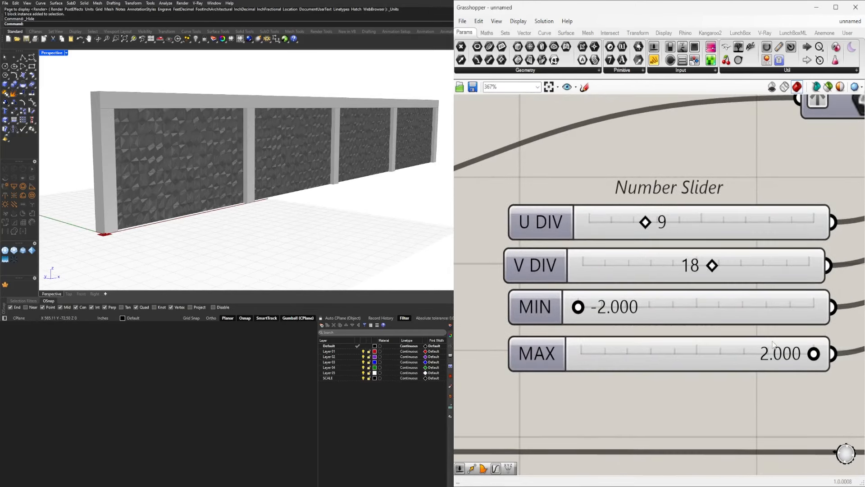
- Open the 24039_TRIANGULATED-PATTERN-1 cluster for editing at its Random component
scroll(662, 285, "down", 2)
scroll(663, 285, "down", 4)
right_click_drag(819, 227, 777, 198)
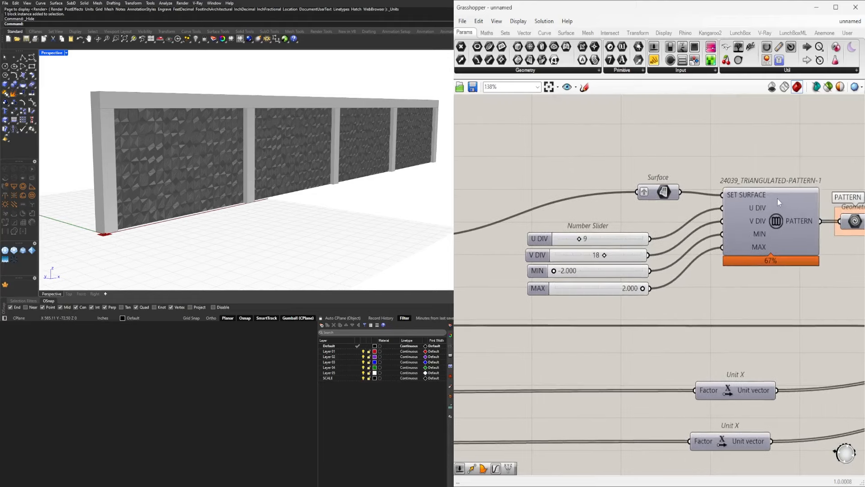
double_click(778, 198)
scroll(642, 324, "up", 2)
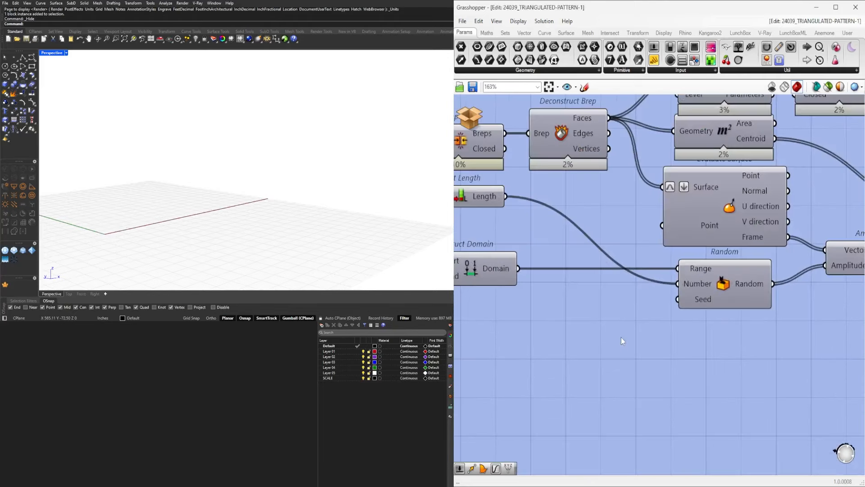
double_click(621, 337)
type("seed")
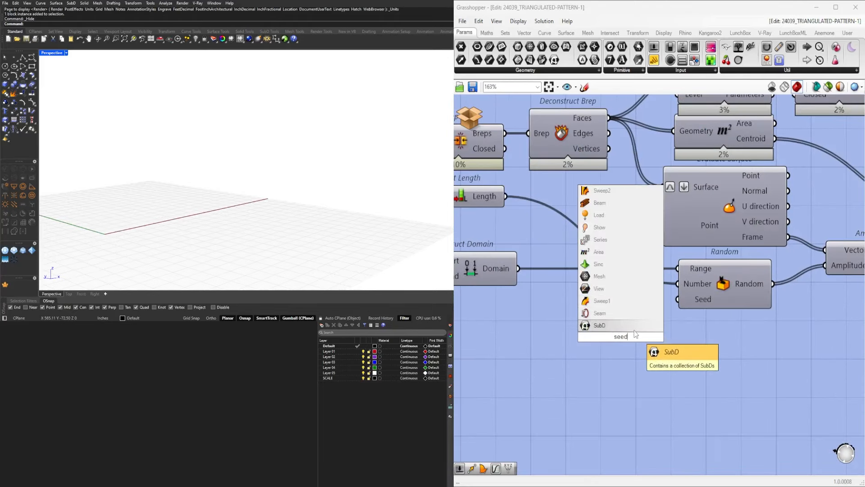
type("3")
key("Return")
left_click_drag(593, 336, 518, 353)
- Duplicate the last cluster input with its relay and connect it to the Random component's Seed
right_click_drag(518, 354, 752, 313)
scroll(751, 313, "down", 6)
scroll(553, 313, "up", 2)
left_click_drag(501, 284, 549, 301)
scroll(512, 294, "down", 1)
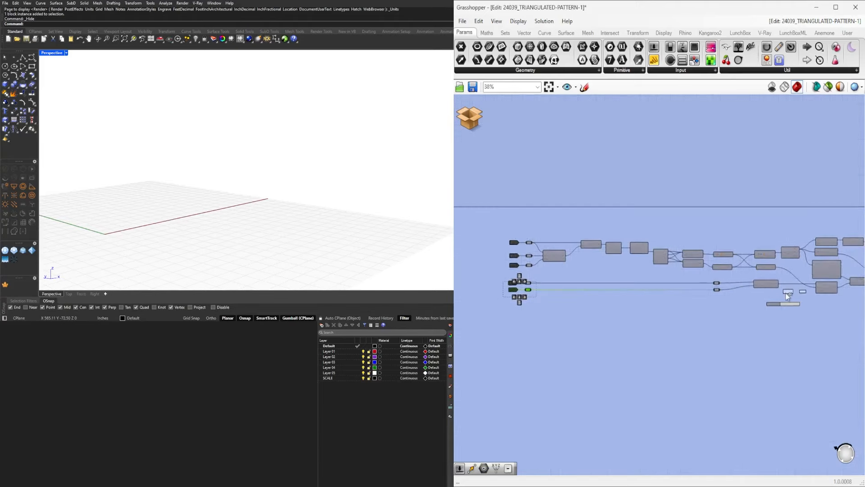
scroll(788, 295, "up", 7)
left_click(661, 342)
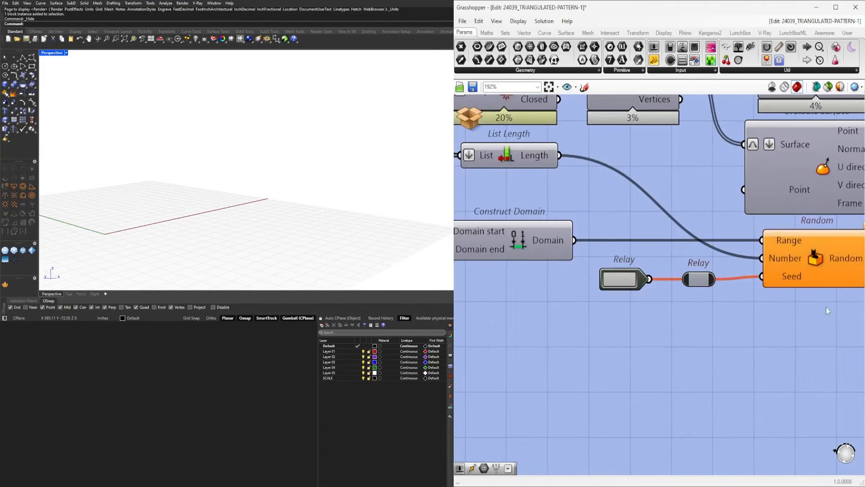
- Name the new cluster input SEED and return to the main definition with the cluster saved
right_click(479, 119)
left_click(463, 120)
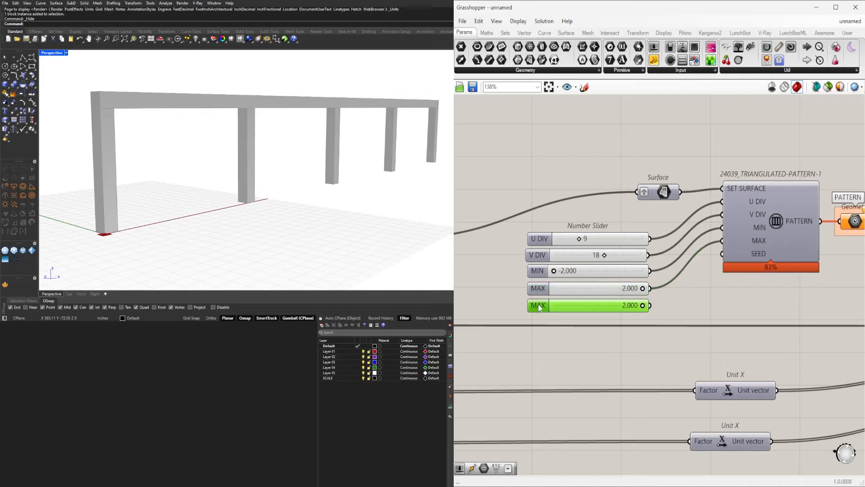
- Set the duplicated MAX slider to 0 decimal digits with an upper limit of 10
right_click(539, 307)
left_click(566, 329)
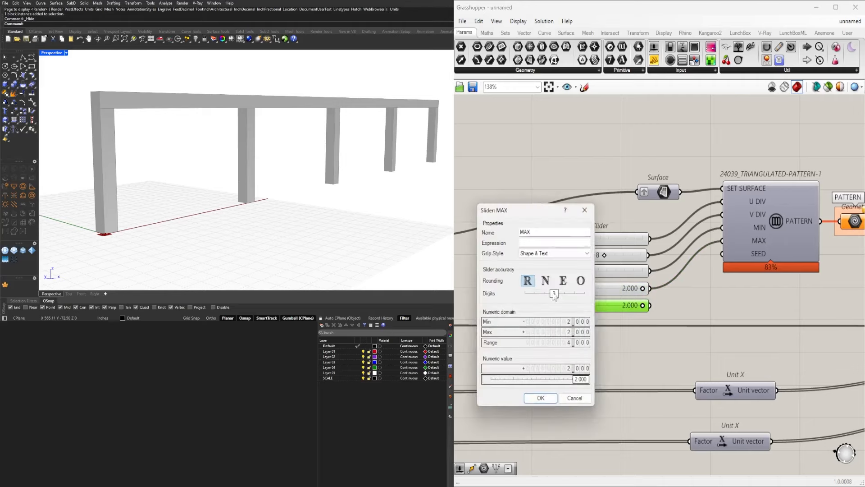
left_click(545, 394)
scroll(570, 308, "up", 3)
double_click(519, 311)
type("1")
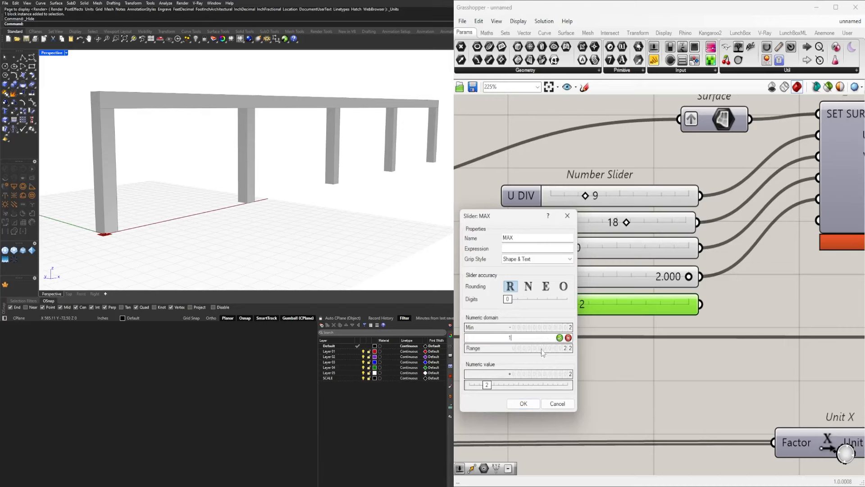
type("0")
left_click(523, 404)
- Connect the duplicated slider to the pattern cluster's SEED input
scroll(698, 336, "down", 1)
right_click_drag(699, 337, 650, 349)
left_click_drag(648, 321, 742, 280)
- Set the seed slider's lower limit to 0 and its value to 1
scroll(658, 301, "up", 5)
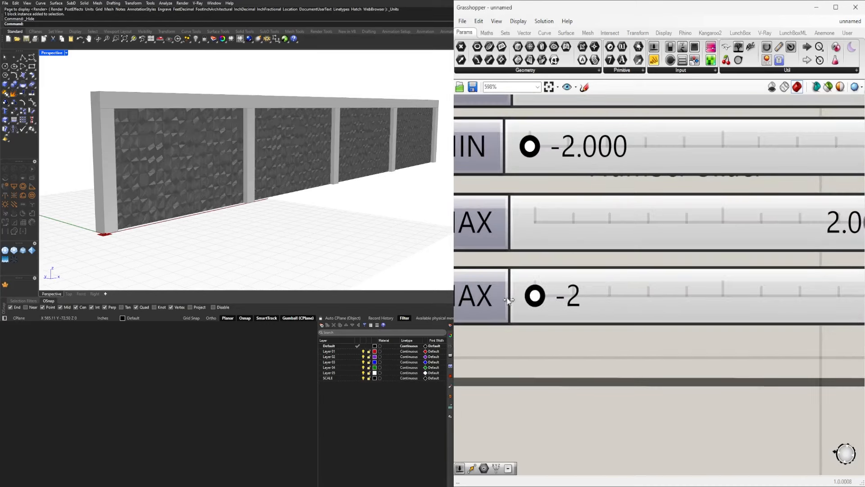
double_click(557, 296)
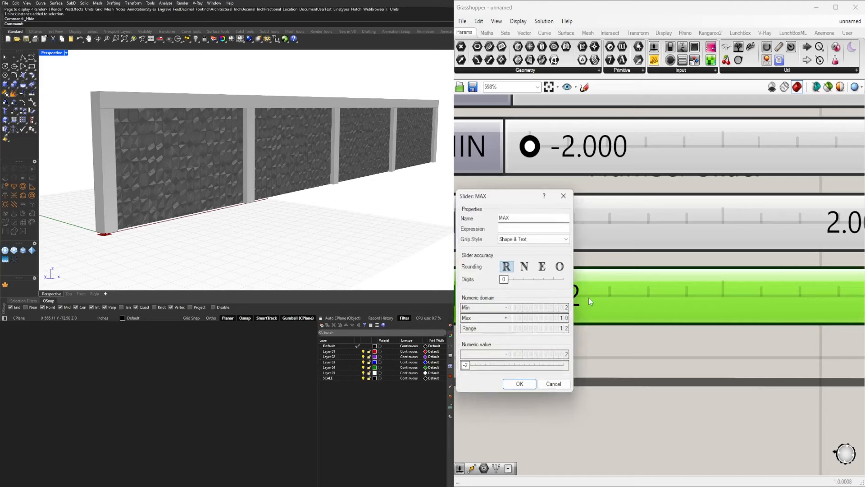
left_click(520, 383)
scroll(556, 318, "down", 5)
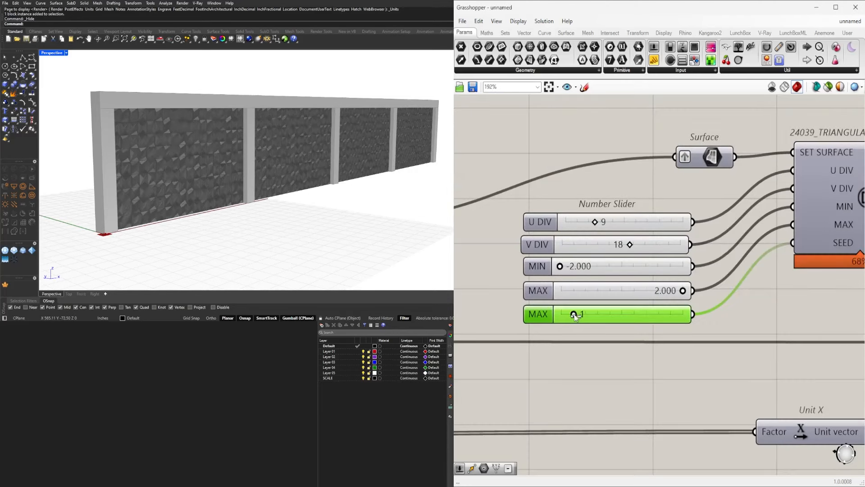
- Set the pattern's U DIV slider to 5 and its V DIV slider to 8
scroll(585, 219, "up", 4)
left_click_drag(594, 222, 579, 222)
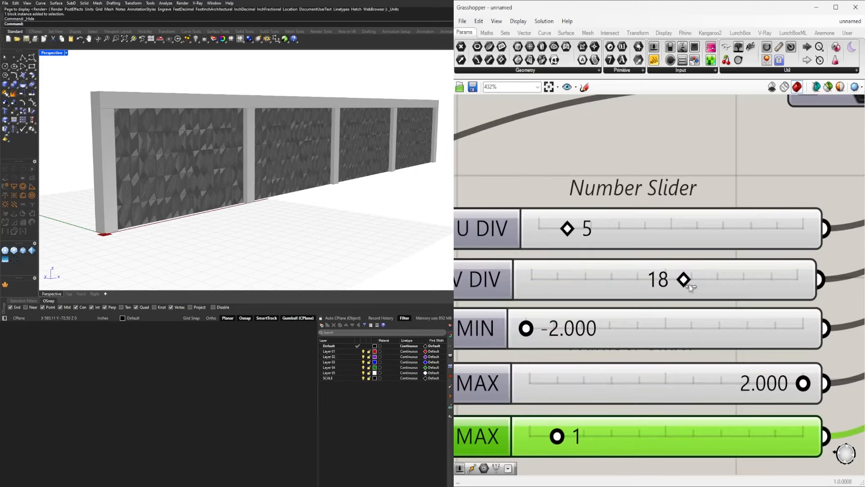
left_click_drag(690, 287, 600, 284)
scroll(698, 269, "down", 3)
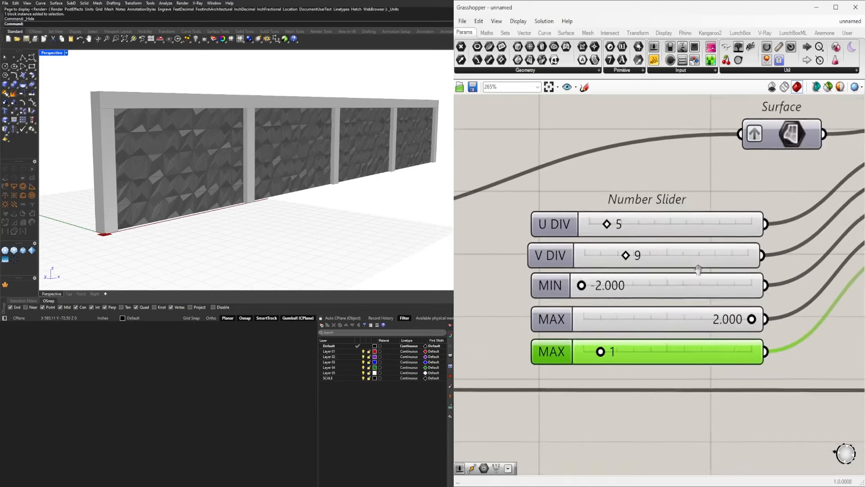
scroll(698, 269, "up", 1)
left_click_drag(590, 224, 584, 224)
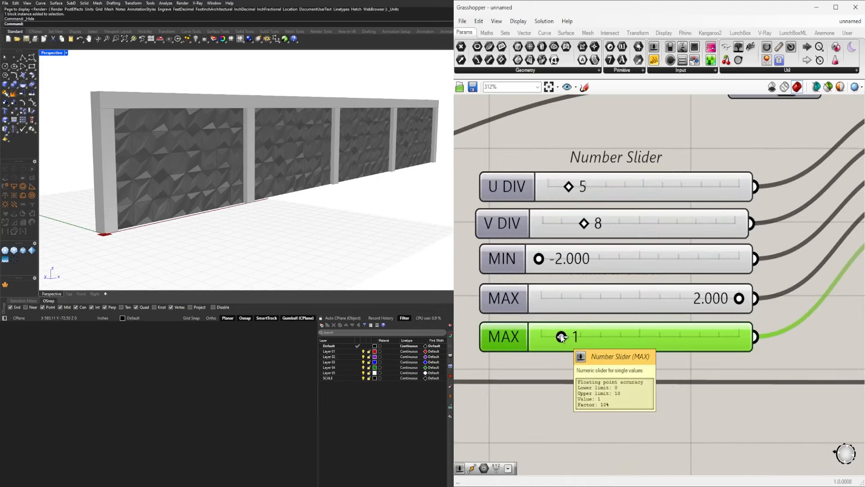
- Try a higher value on the seed slider and reset it to 1
left_click_drag(561, 336, 659, 337)
double_click(660, 336)
type("1")
key("Return")
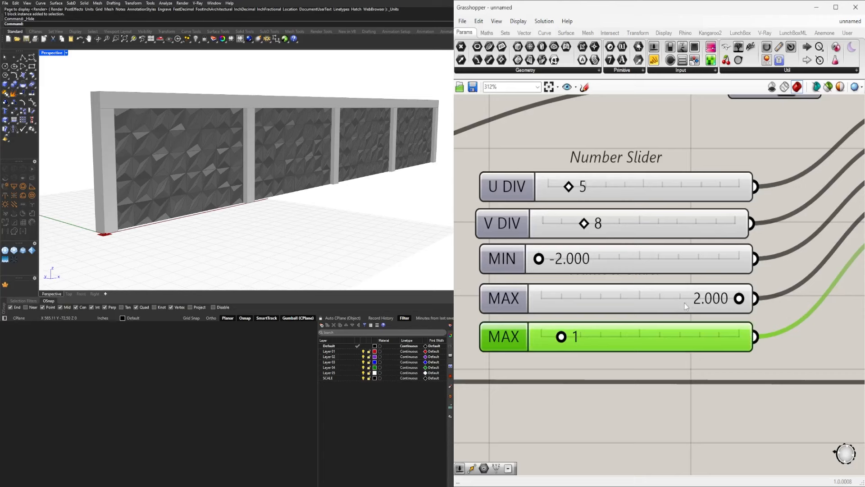
- Set the pattern's MAX slider to -1
left_click_drag(739, 298, 690, 299)
double_click(699, 297)
type("-1")
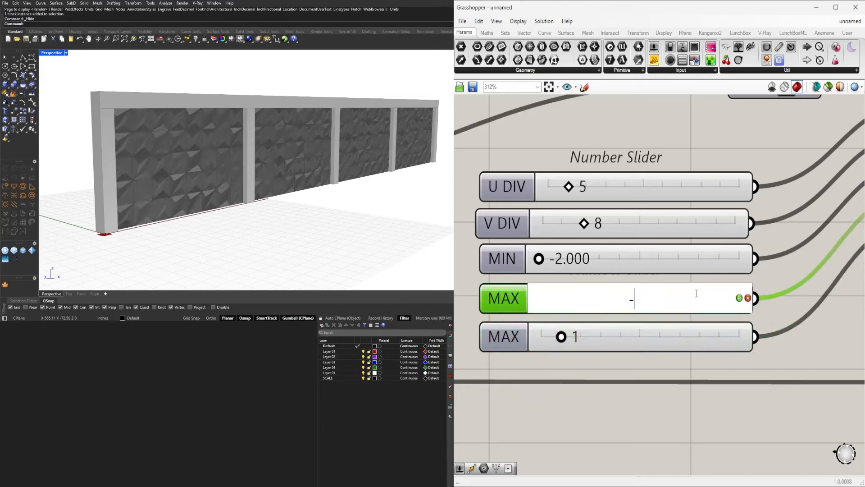
key("Return")
left_click(621, 334)
double_click(621, 334)
key("Return")
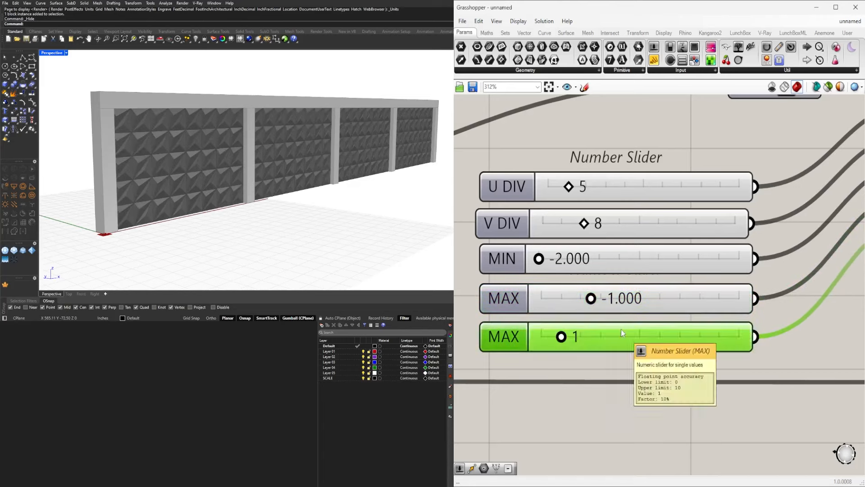
- Set the seed slider to 0 and the pattern's MAX slider to 1
right_click_drag(354, 203, 234, 211)
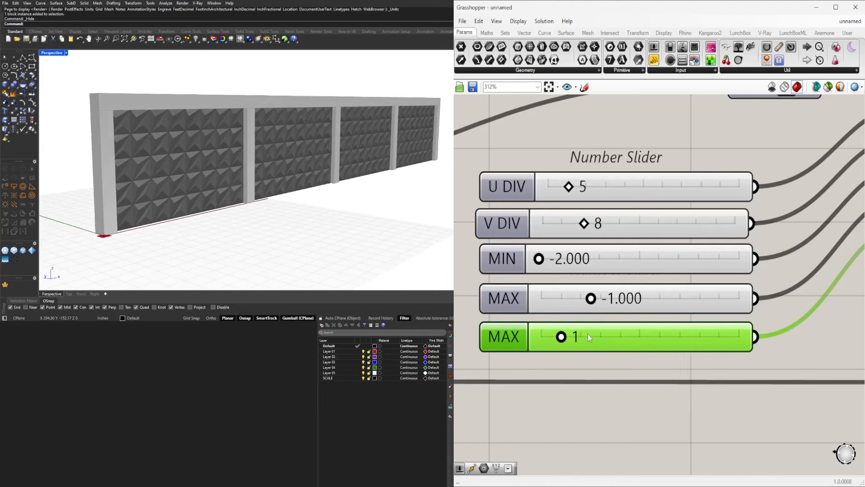
double_click(588, 333)
type("-")
key("Return")
scroll(723, 310, "down", 3)
scroll(606, 329, "up", 2)
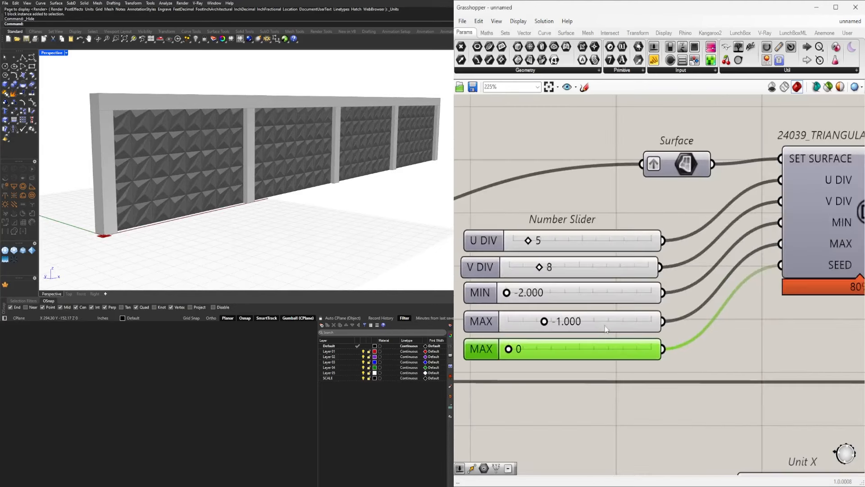
double_click(579, 324)
type("1")
key("Return")
right_click_drag(813, 273, 861, 281)
left_click(525, 355)
right_click_drag(532, 338, 504, 330)
double_click(504, 329)
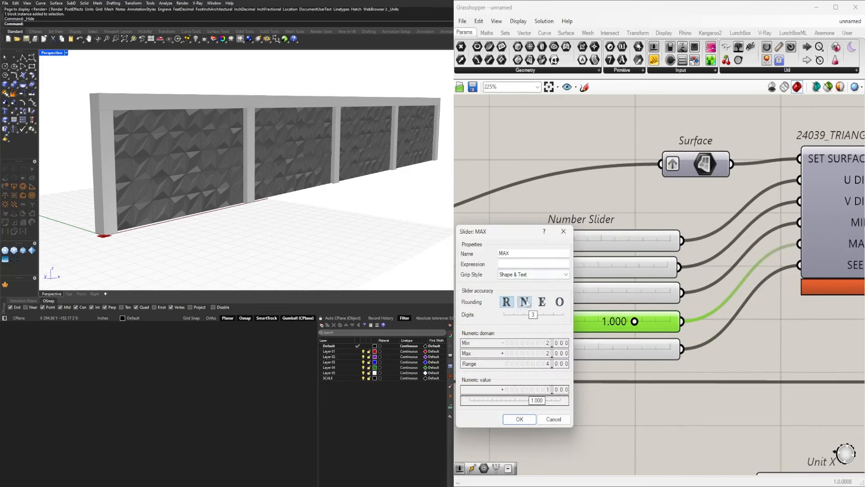
left_click(563, 232)
- Delete the slider feeding the SEED input and replace it with a copy of the MAX slider
left_click(501, 350)
key("Delete")
right_click_drag(508, 343, 523, 282)
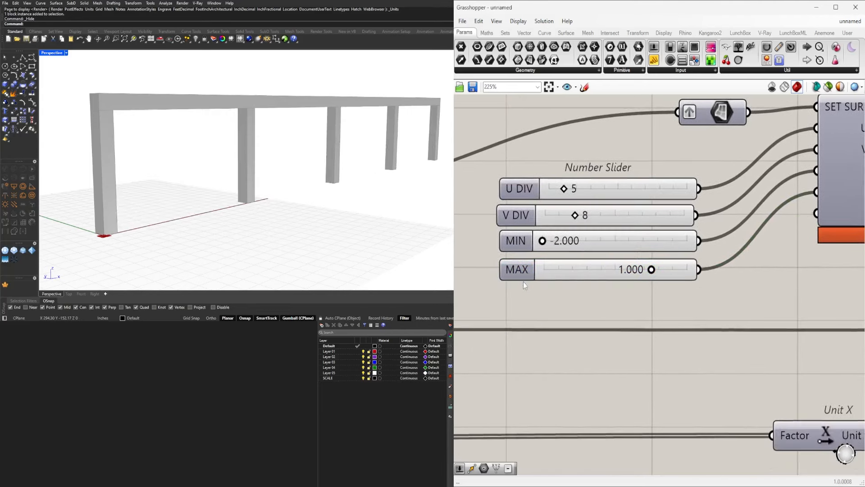
key("ctrl+z")
- Rename the slider feeding the pattern's MAX input as MIN
right_click(517, 302)
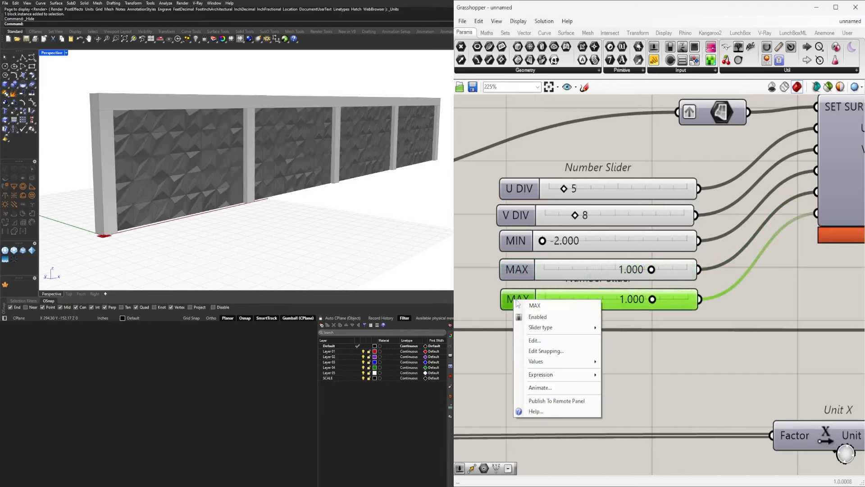
left_click(519, 269)
right_click(519, 271)
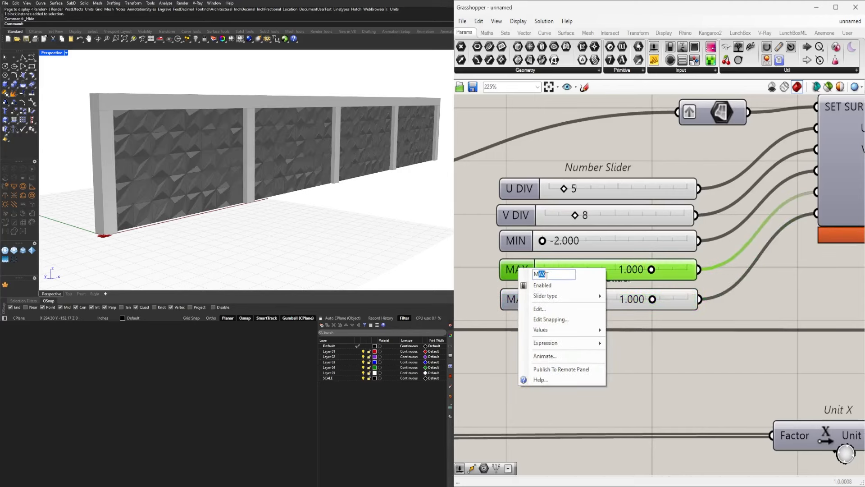
type("MIN")
left_click(749, 293)
scroll(750, 293, "down", 5)
right_click_drag(817, 236, 782, 233)
scroll(705, 266, "up", 2)
scroll(580, 262, "up", 2)
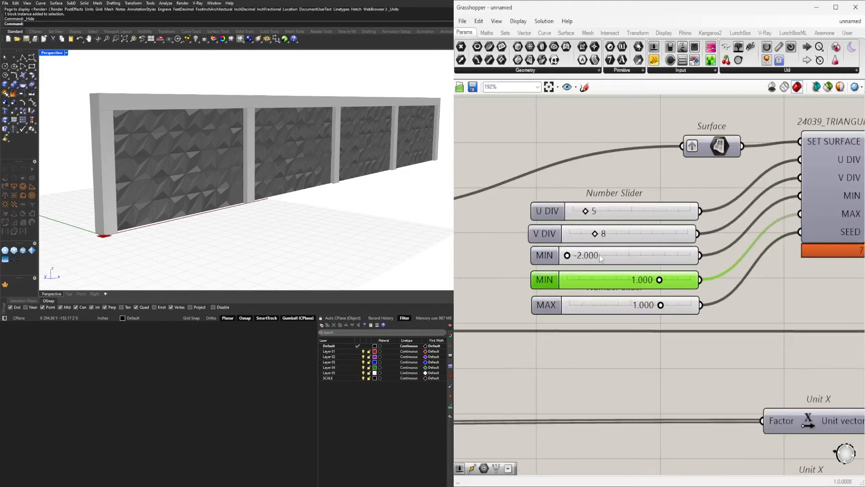
- Rename the slider feeding the pattern's SEED input as SEED
left_click(615, 253)
left_click(693, 304)
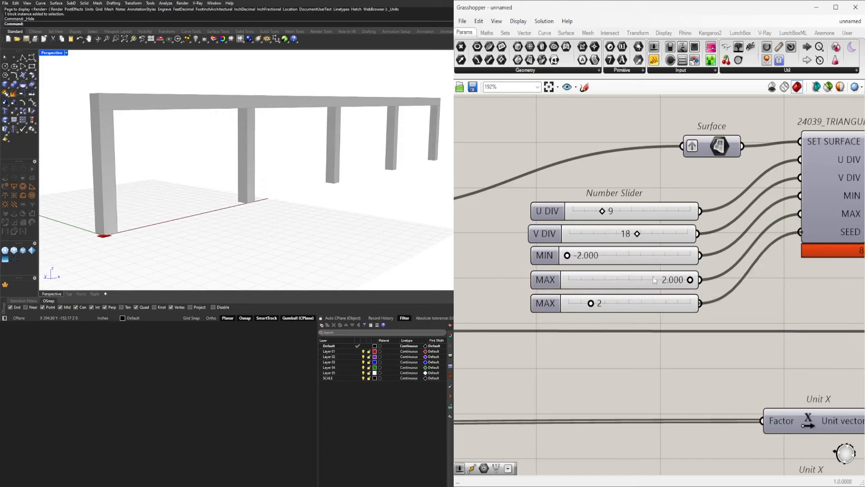
right_click(544, 302)
left_click(564, 342)
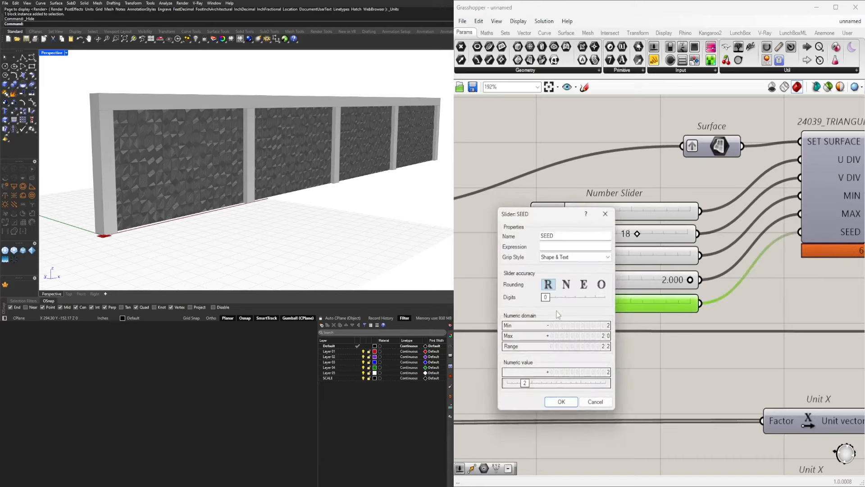
left_click(561, 401)
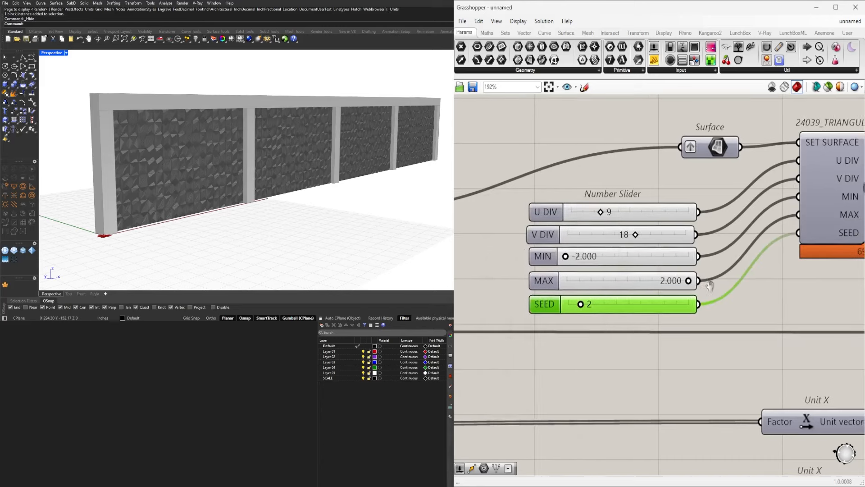
- Set the pattern's MAX slider to -2 to match the MIN slider
right_click_drag(677, 284, 666, 307)
scroll(682, 270, "up", 1)
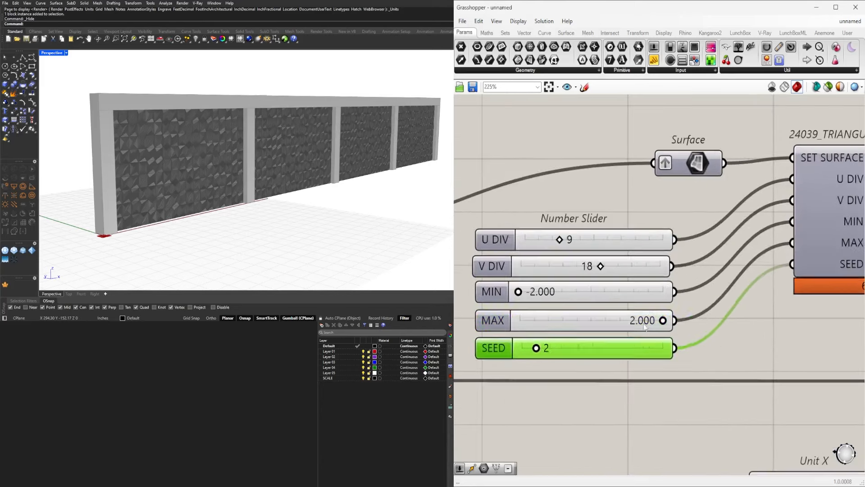
double_click(640, 316)
type("-2")
key("Return")
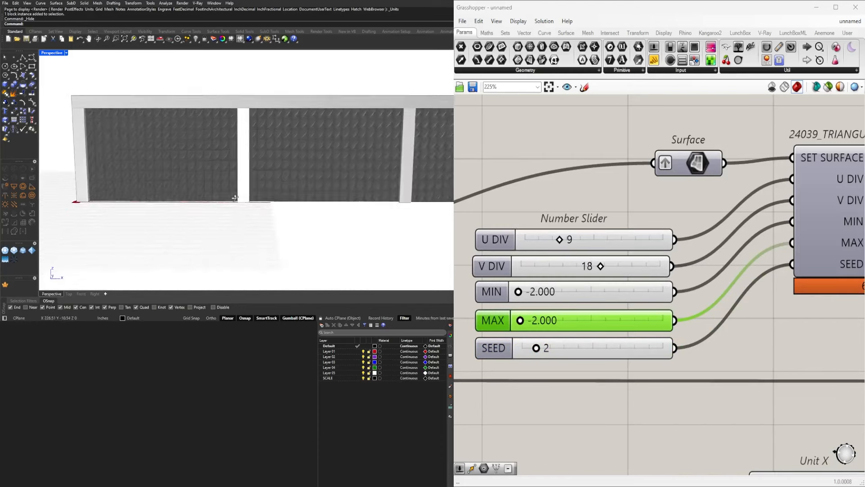
- Set the pattern's U DIV slider to 5 and its V DIV slider to 8
scroll(570, 242, "up", 3)
double_click(570, 239)
type("5")
key("Return")
double_click(597, 279)
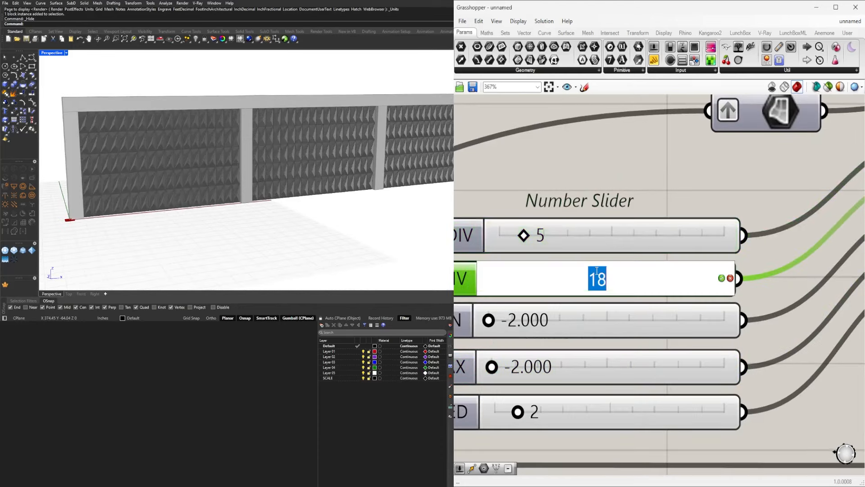
type("8")
key("Return")
- Set the pattern's MIN and MAX sliders both to their highest value, 2
scroll(598, 346, "down", 1)
left_click(621, 313)
left_click_drag(588, 310, 787, 309)
left_click_drag(590, 349, 788, 350)
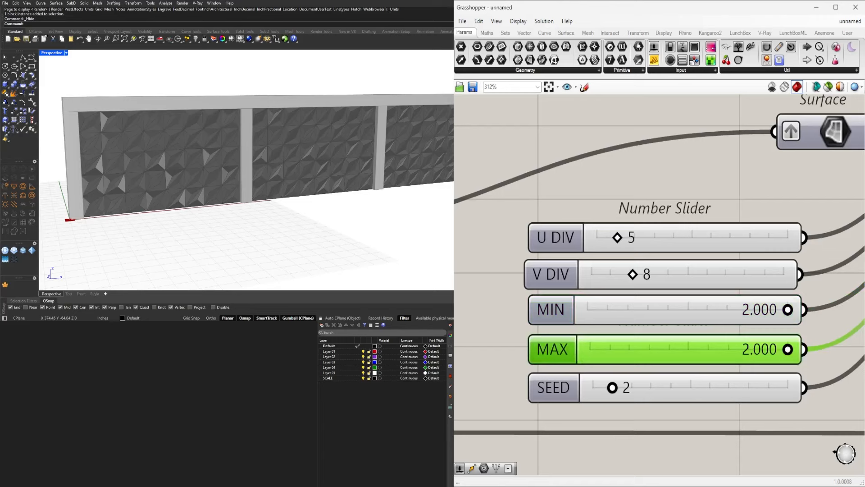
- Set the pattern's MIN and MAX sliders both to 0
double_click(756, 318)
type("0")
key("Return")
double_click(760, 358)
type("0")
key("Return")
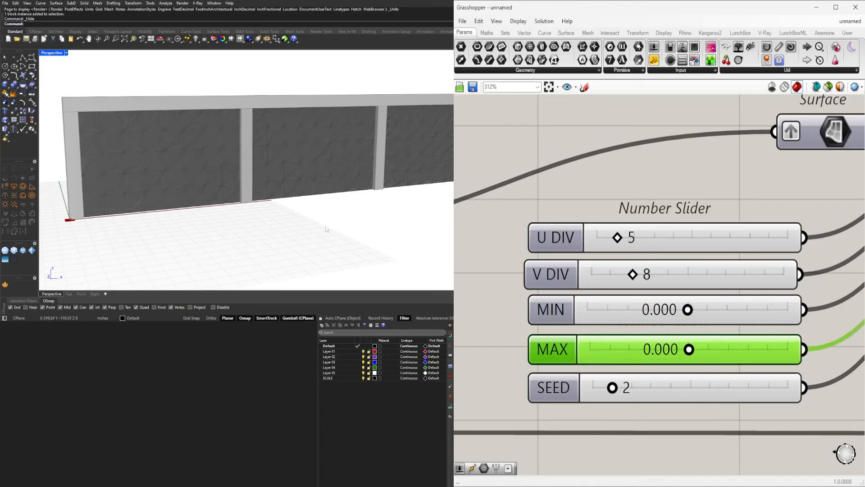
- Set the pattern's MIN and MAX sliders both to 0.5
mouse_move(244, 209)
right_mouse_down()
mouse_move(279, 219)
mouse_move(259, 207)
right_mouse_up()
scroll(259, 207, "up", 3)
double_click(670, 317)
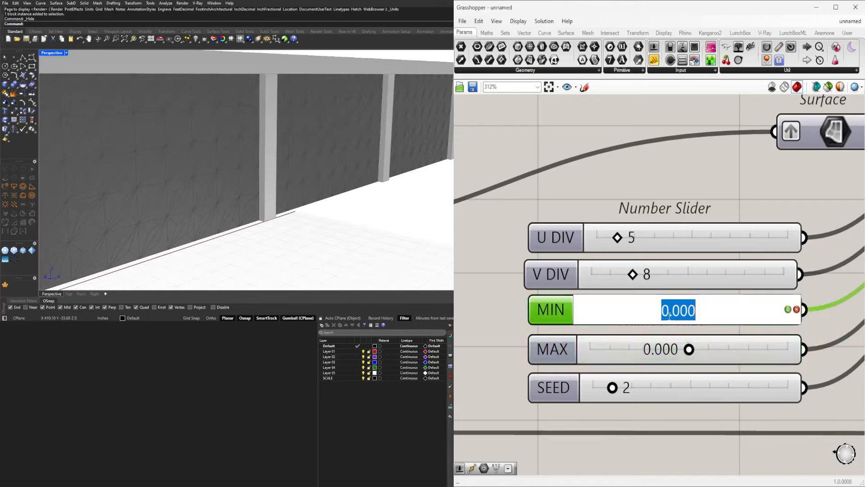
type(".5")
key("Return")
double_click(670, 352)
type(".5")
key("Return")
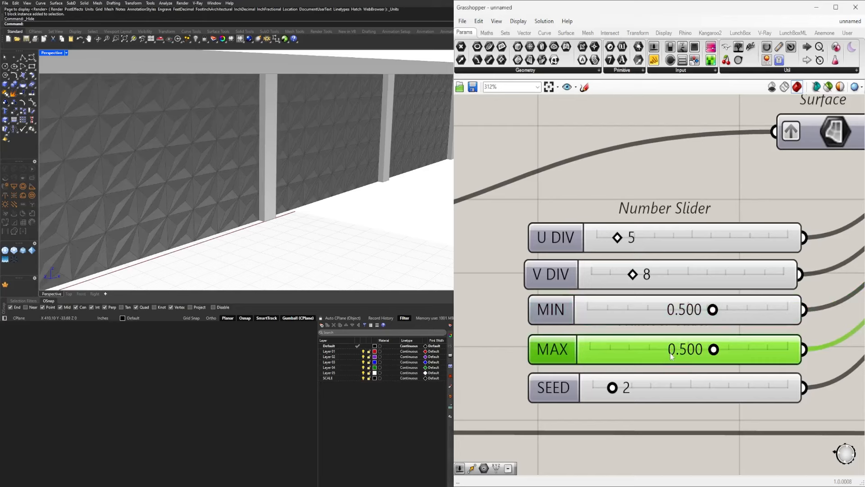
- Set the pattern's MAX slider to -0.5 and check the panel relief in the perspective view
double_click(686, 349)
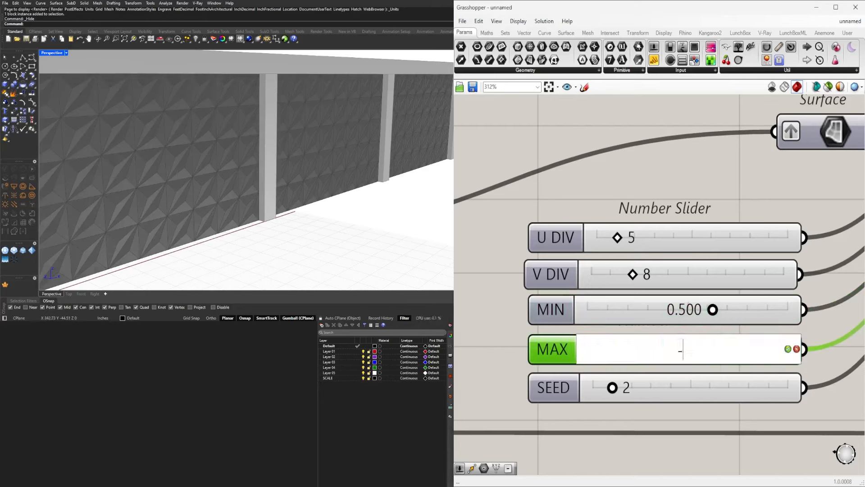
type("-.5")
key("Return")
mouse_move(252, 194)
right_mouse_down()
mouse_move(303, 185)
mouse_move(251, 187)
right_mouse_up()
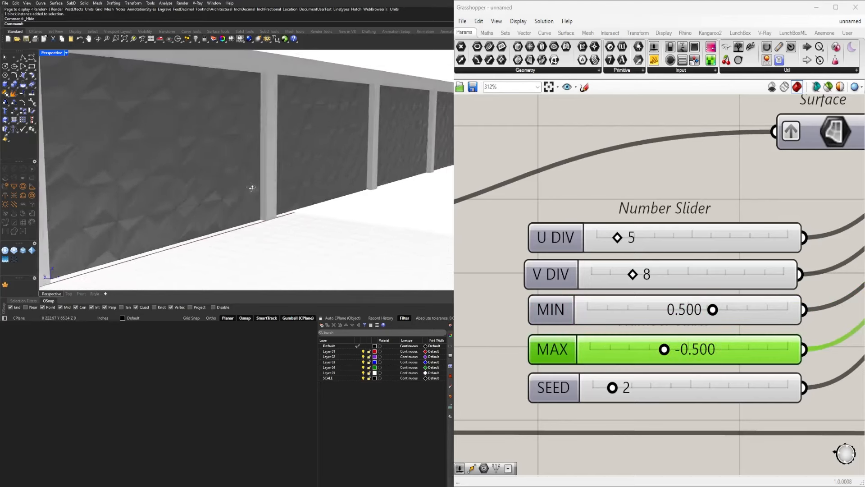
- Lighten the preview colour of the columns and cap to near white
scroll(245, 189, "down", 5)
scroll(563, 244, "down", 8)
scroll(625, 245, "up", 3)
right_click_drag(739, 311, 545, 252)
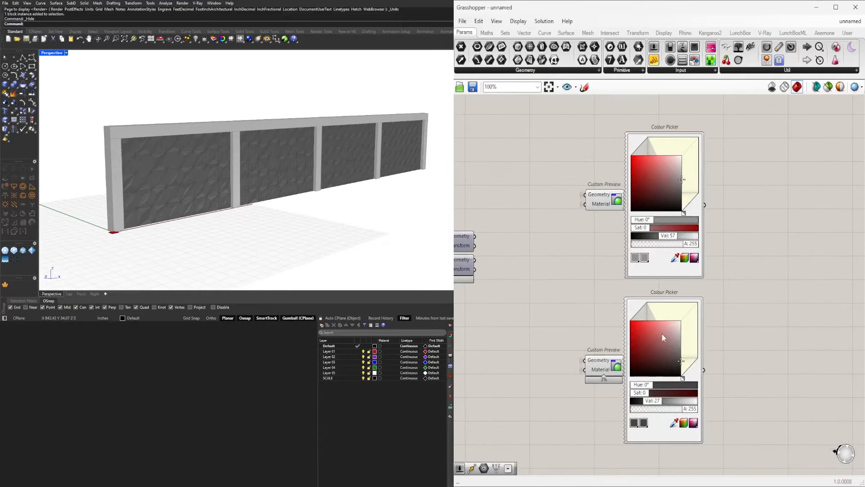
scroll(676, 175, "up", 2)
left_click_drag(684, 182, 711, 167)
- Set the pattern panels' preview colour to yellow with hue 44°, saturation 75 and value 88
scroll(668, 435, "up", 2)
mouse_move(668, 435)
left_mouse_down()
mouse_move(672, 391)
mouse_move(653, 356)
mouse_move(599, 342)
mouse_move(608, 356)
left_mouse_up()
right_click_drag(801, 363, 826, 216)
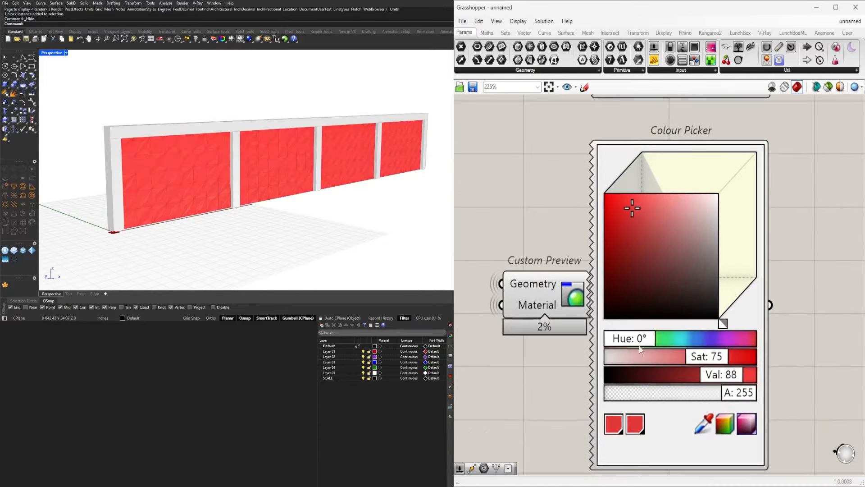
left_click_drag(637, 344, 633, 345)
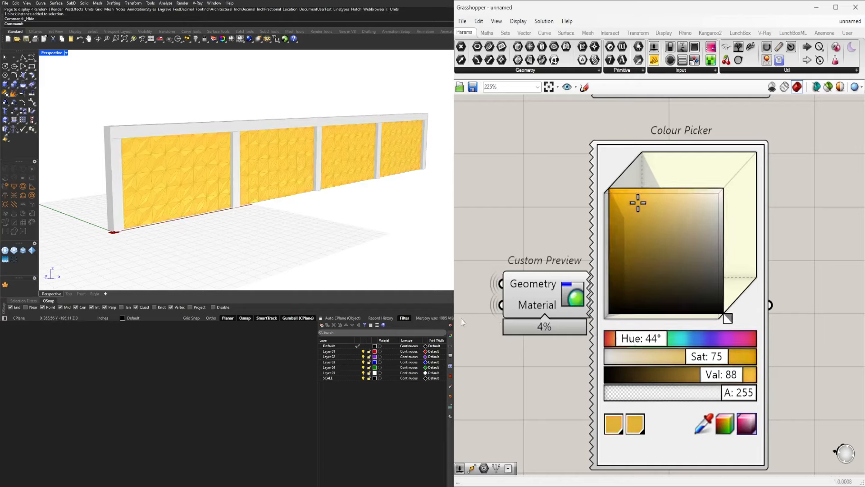
right_click_drag(318, 188, 300, 177)
scroll(309, 165, "up", 1)
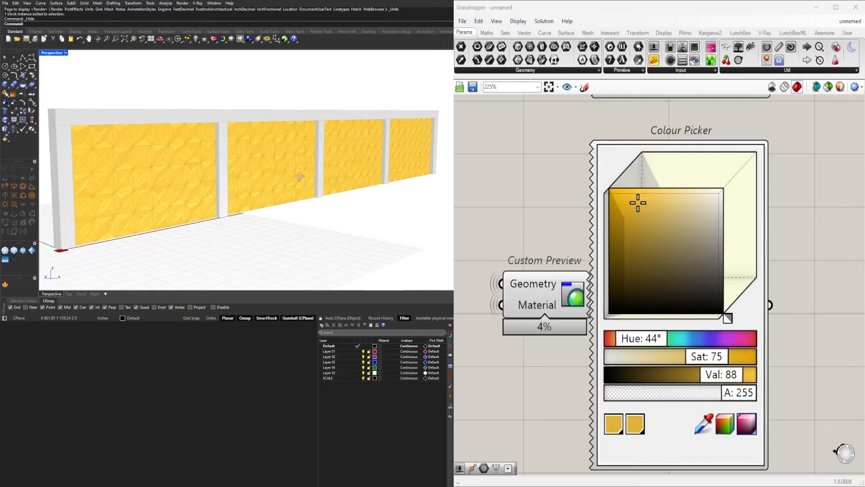
- Set the column count slider to 10 and examine the lengthened wall
scroll(766, 275, "down", 8)
right_click_drag(563, 307, 759, 321)
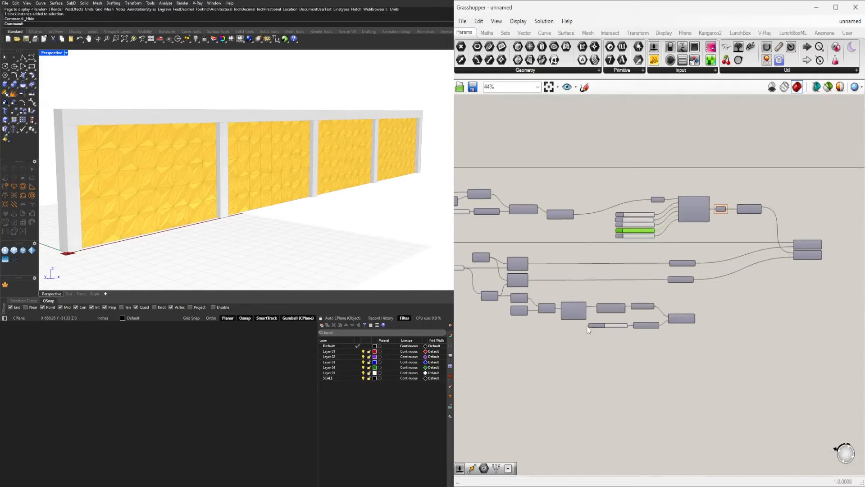
right_click_drag(527, 328, 623, 330)
scroll(624, 330, "up", 5)
right_click_drag(468, 198, 582, 241)
scroll(582, 241, "up", 5)
left_click_drag(622, 223, 631, 223)
scroll(299, 166, "down", 5)
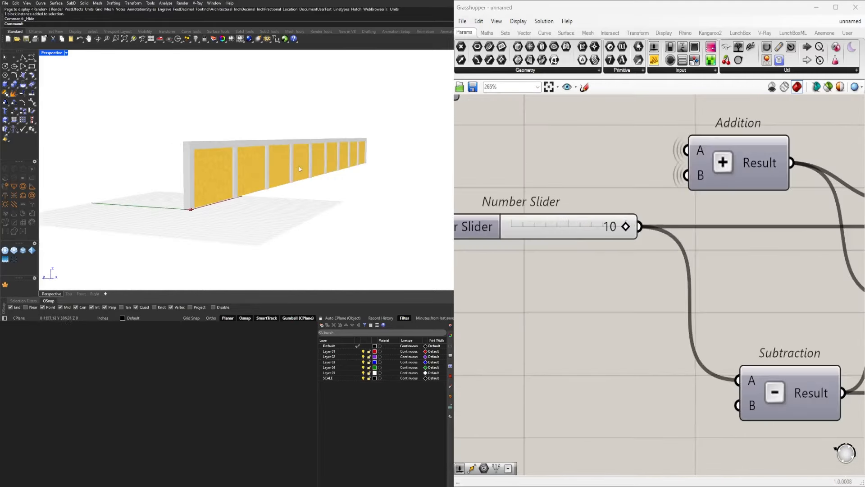
scroll(299, 166, "up", 7)
mouse_move(301, 167)
right_mouse_down()
mouse_move(278, 168)
mouse_move(265, 183)
mouse_move(309, 174)
right_mouse_up()
scroll(290, 180, "down", 5)
scroll(293, 181, "up", 5)
- Set the column count slider to 6 and examine the resulting wall
left_click_drag(626, 227, 567, 226)
scroll(563, 226, "down", 2)
type("6")
key("Return")
scroll(325, 155, "down", 2)
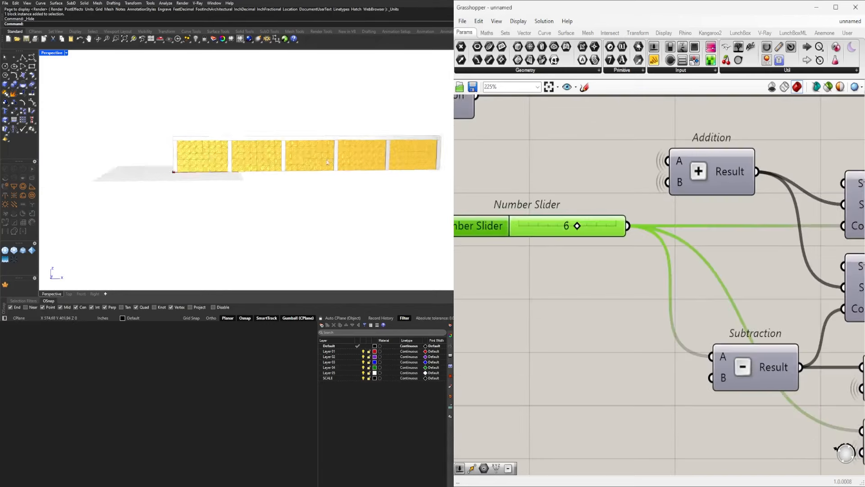
right_click_drag(326, 156, 263, 180, "shift")
scroll(139, 179, "up", 8)
right_click_drag(139, 179, 151, 177)
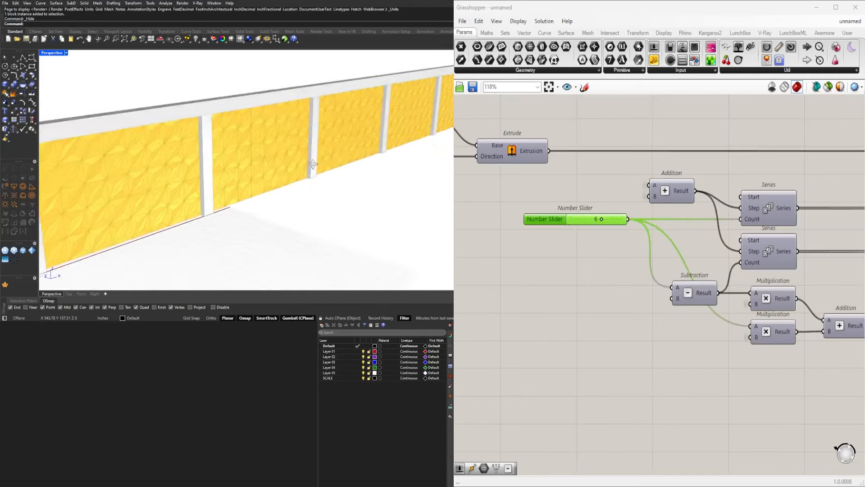
scroll(623, 255, "up", 2)
scroll(396, 212, "down", 5)
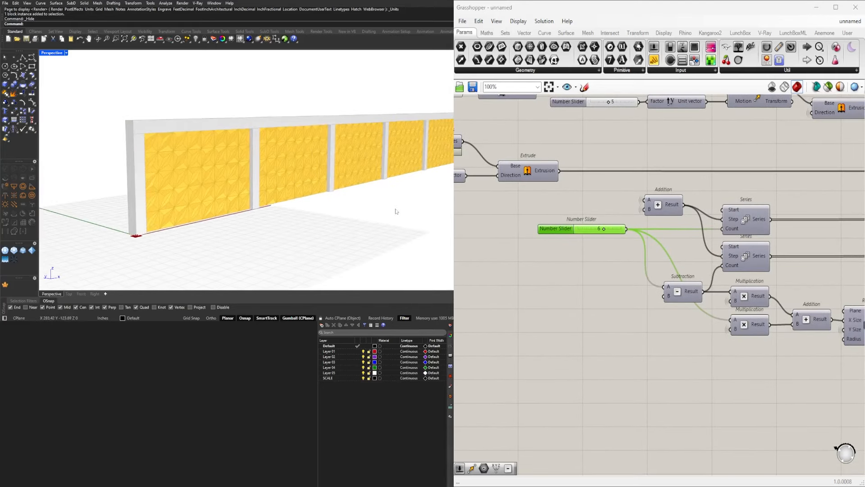
right_click_drag(396, 213, 342, 198)
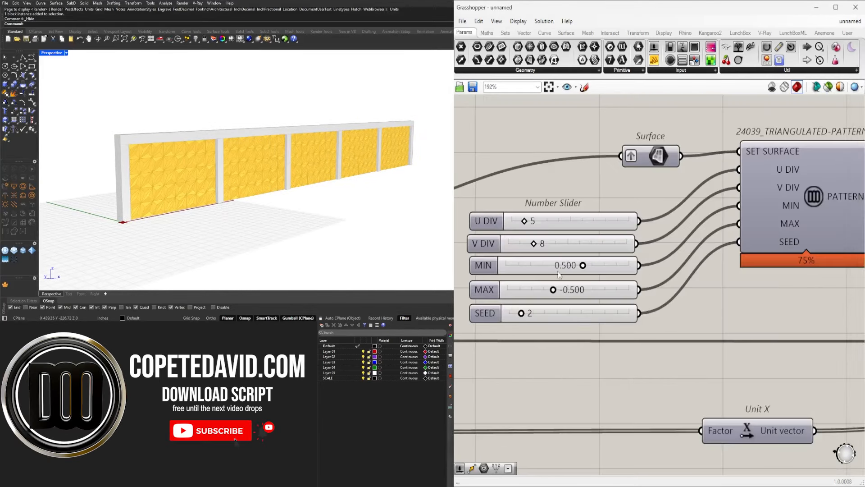
right_click_drag(558, 271, 627, 243)
left_click_drag(656, 305, 626, 187)
left_click(616, 299)
left_click_drag(616, 299, 534, 183)
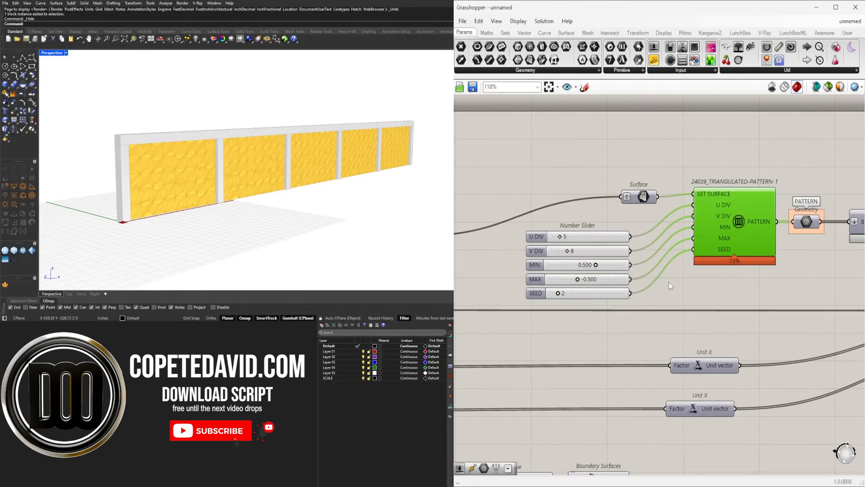
left_click(668, 285)
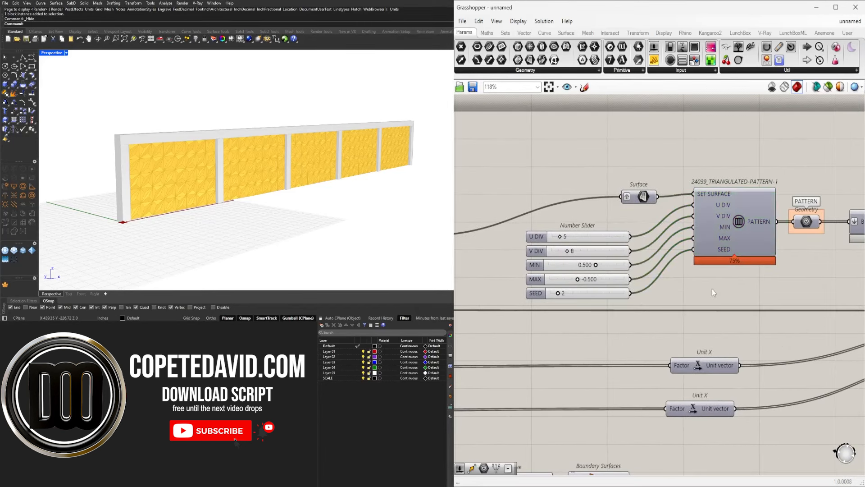
scroll(712, 288, "up", 2)
left_click_drag(636, 229, 721, 217)
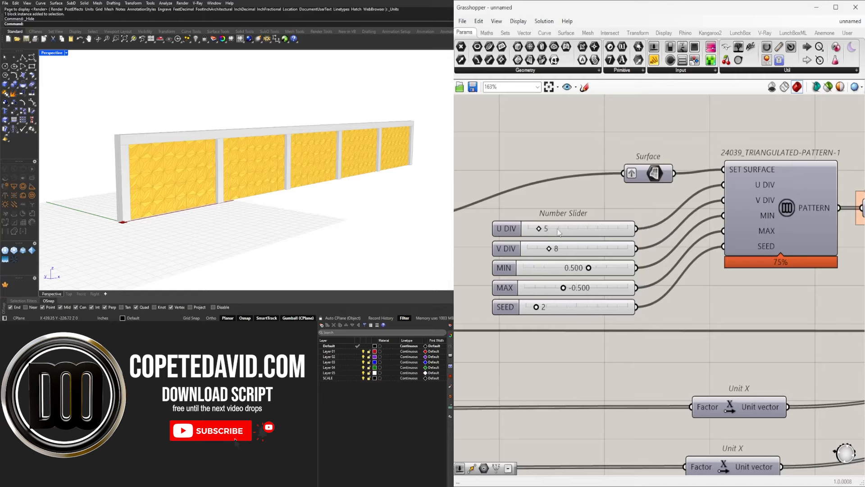
- Bake the geometry of both Custom Preview components into Rhino
scroll(570, 265, "down", 9)
scroll(739, 311, "up", 1)
left_click_drag(755, 350, 727, 235)
middle_click(727, 235)
left_click(745, 254)
scroll(173, 150, "down", 5)
right_click_drag(173, 150, 185, 169)
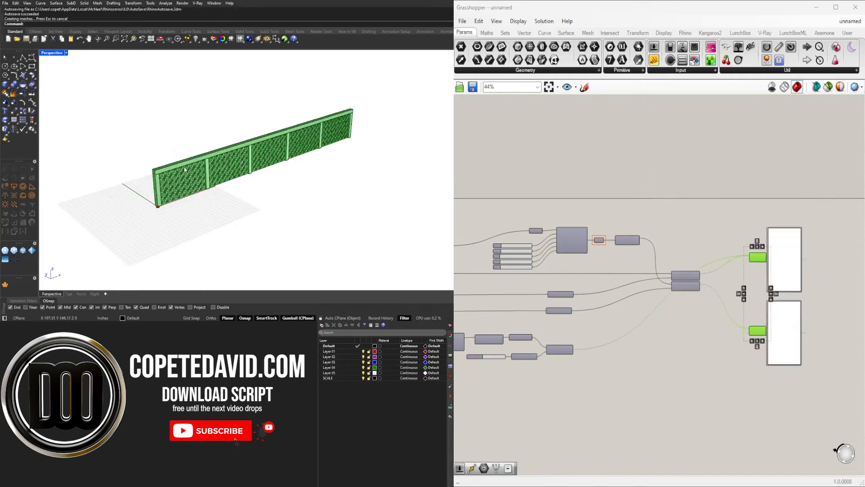
- Move the baked wall along the X axis, clear of the Grasshopper preview, and reselect it
left_click_drag(107, 85, 372, 228)
scroll(284, 161, "down", 4)
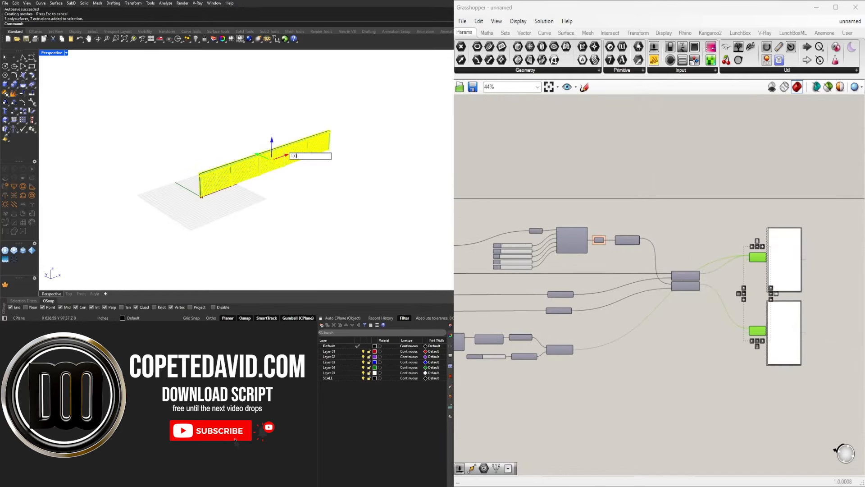
key("Return")
left_click_drag(315, 56, 454, 160)
right_click_drag(402, 129, 396, 129, "shift")
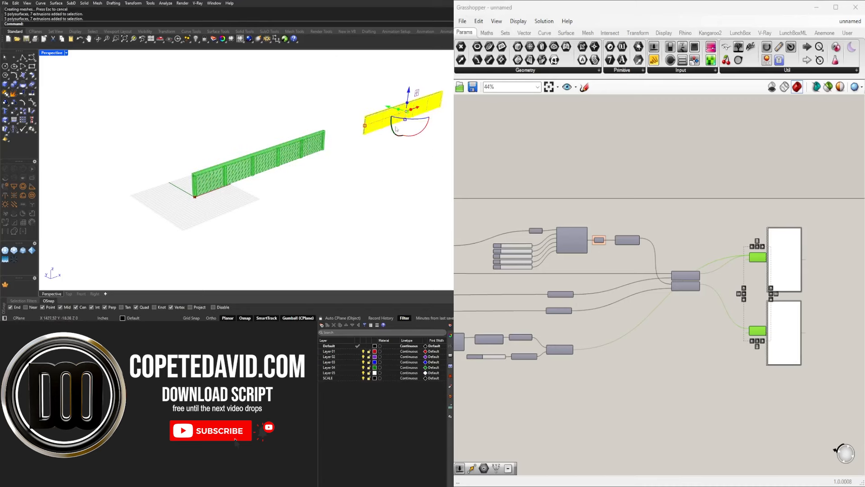
- Set the triangulated pattern's U DIV slider to 8
key("Return")
scroll(339, 166, "down", 2)
right_click_drag(340, 168, 299, 161, "shift")
scroll(293, 158, "up", 4)
left_click(637, 379)
scroll(541, 255, "up", 8)
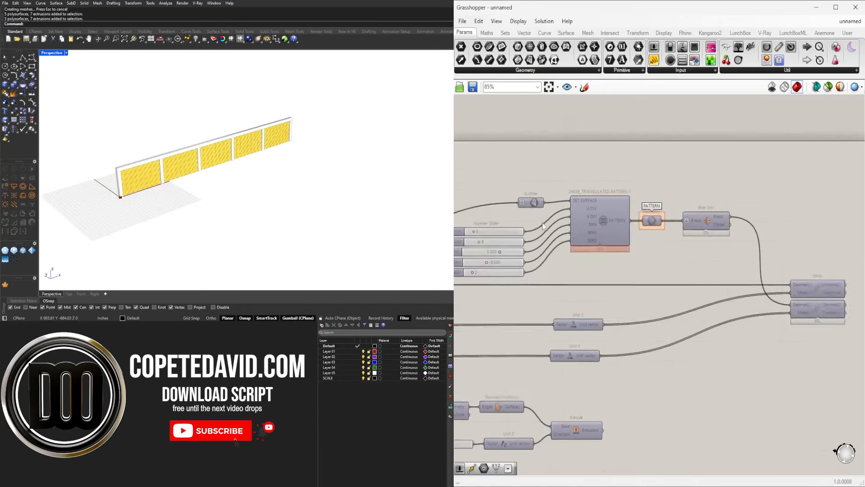
right_click_drag(478, 242, 586, 247)
scroll(586, 247, "up", 2)
double_click(627, 227)
type("8")
- Set the triangulated pattern's V DIV slider to 13 and check the denser panels
double_click(652, 271)
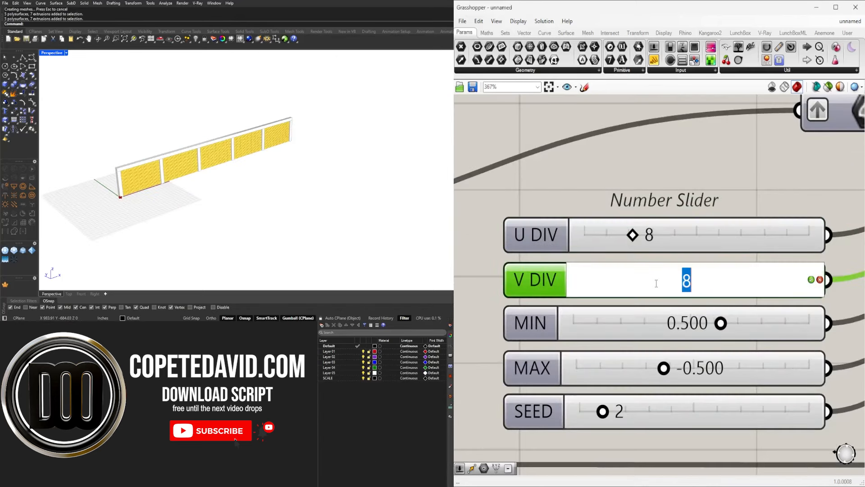
type("13")
key("Return")
scroll(414, 139, "up", 5)
scroll(720, 216, "down", 3)
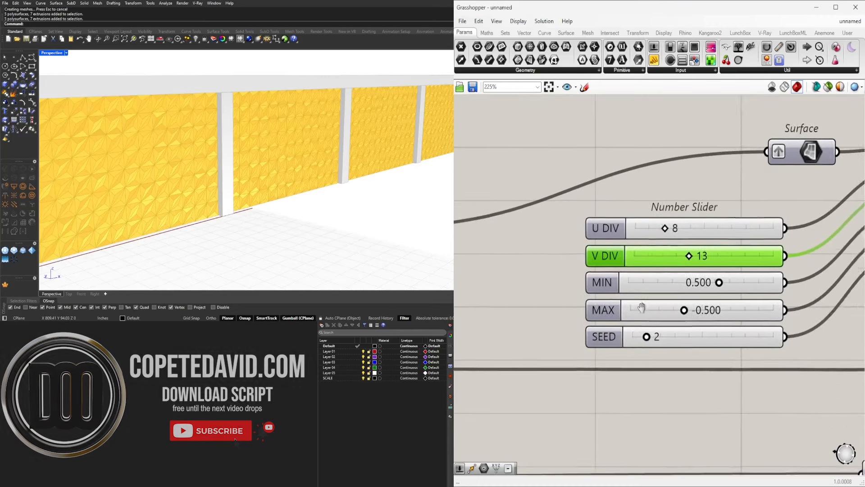
- Set the pattern's MIN slider to 1, MAX to -1 and SEED to 0
scroll(696, 315, "up", 4)
double_click(734, 252)
type("1")
key("Return")
double_click(709, 304)
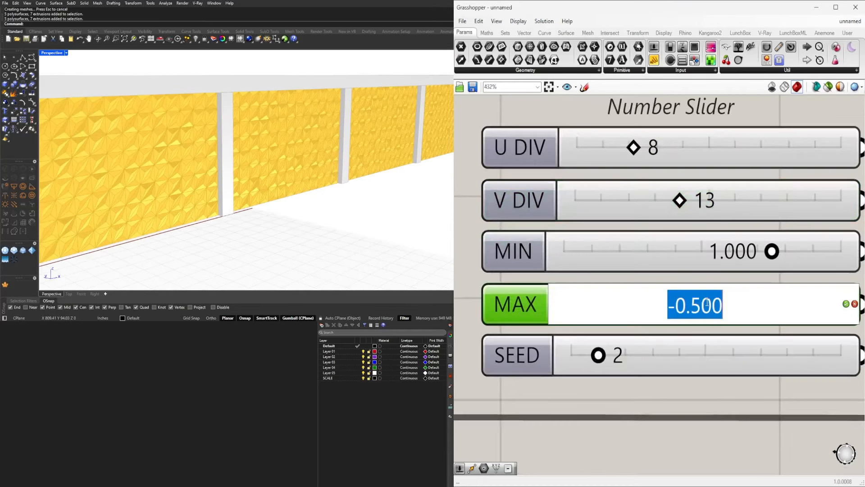
type("-1")
key("Return")
left_click_drag(600, 356, 565, 354)
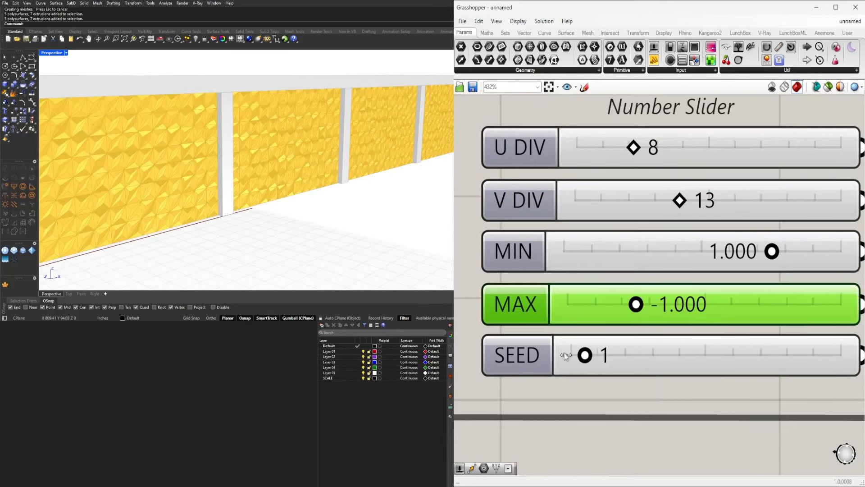
- Select both Custom Preview components and bake this wall variation into Rhino
scroll(203, 173, "down", 4)
scroll(672, 232, "down", 8)
right_click_drag(794, 266, 603, 285)
left_click_drag(667, 376, 634, 199)
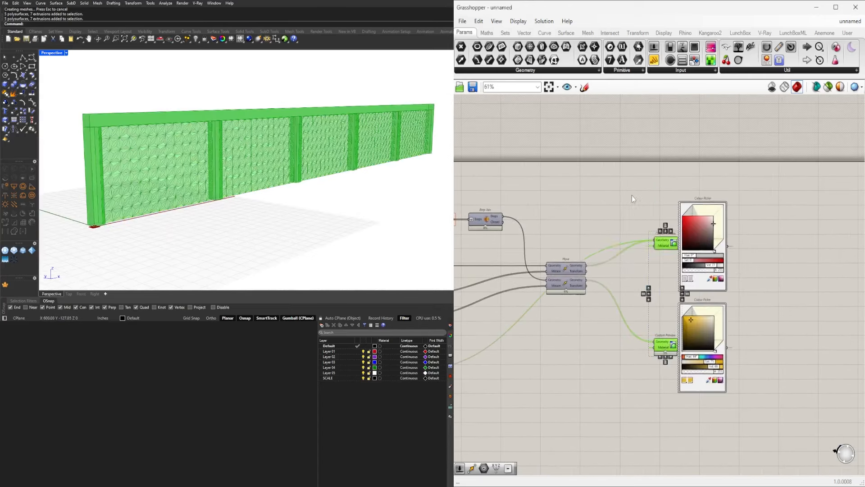
key("Insert")
key("Return")
- Select the baked walls and move them along the X axis, clear of the Grasshopper preview
scroll(316, 167, "down", 6)
left_click_drag(140, 82, 432, 212)
scroll(284, 185, "down", 8)
right_click_drag(302, 191, 285, 198)
scroll(285, 198, "down", 4)
left_click_drag(315, 201, 175, 104)
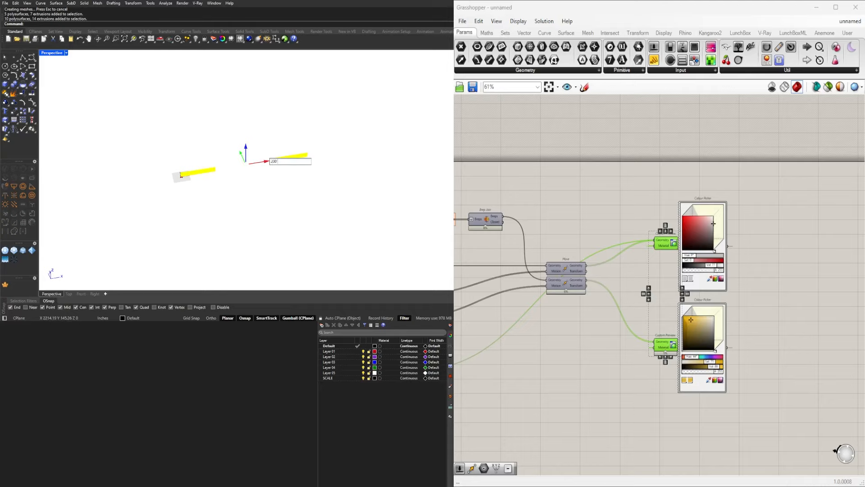
key("Return")
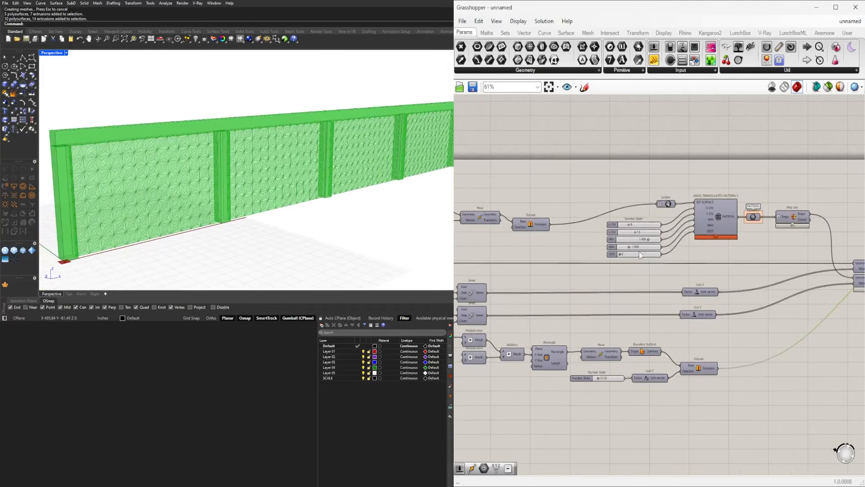
- Set the pattern's U DIV slider to 13 and V DIV to 21
scroll(639, 250, "up", 6)
double_click(601, 239)
type("13")
key("Return")
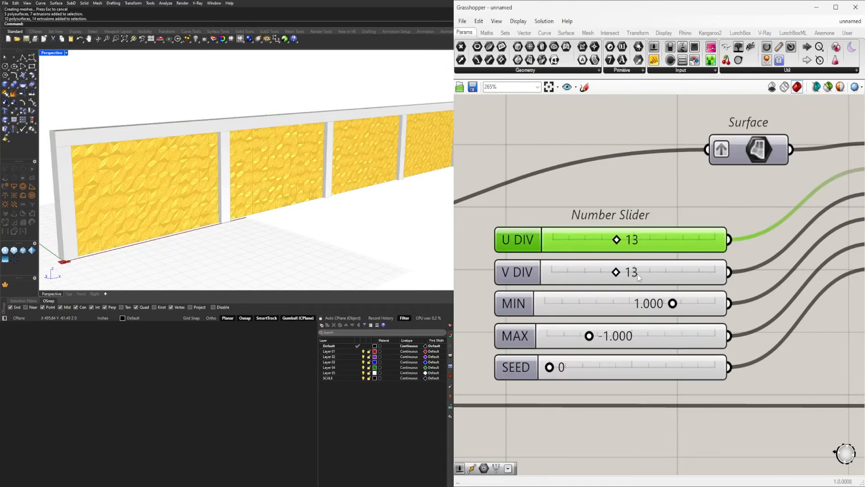
double_click(637, 273)
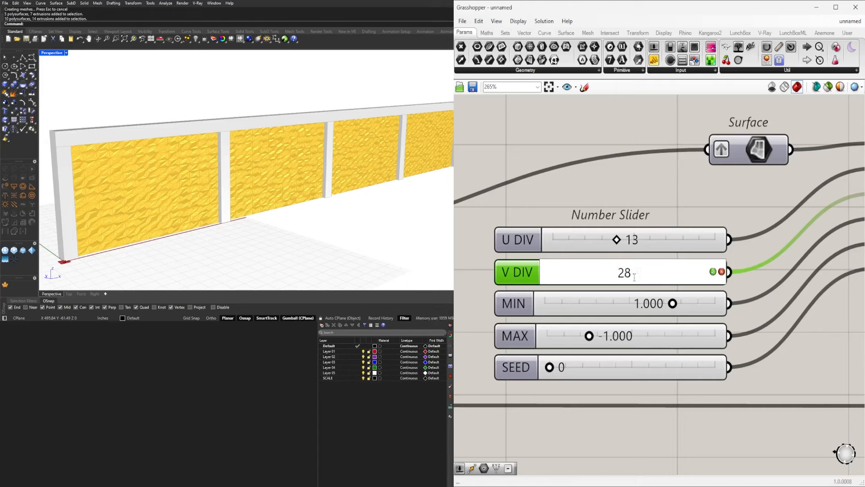
key("Escape")
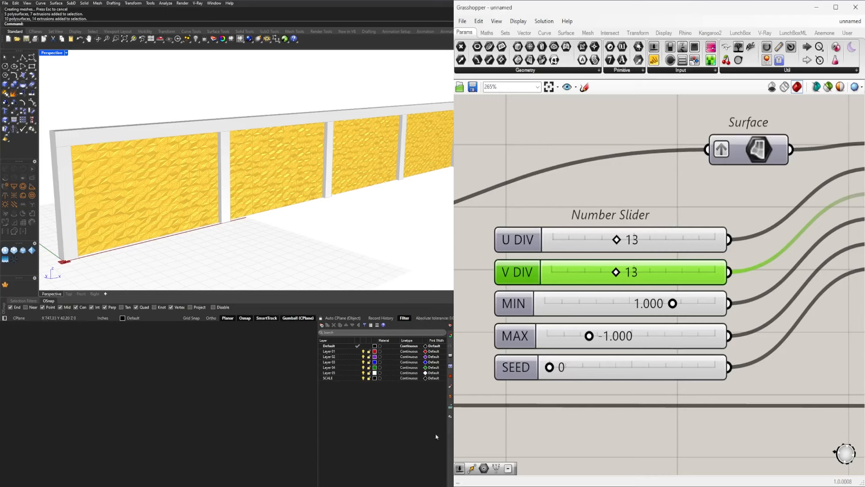
double_click(647, 272)
type("21")
key("Return")
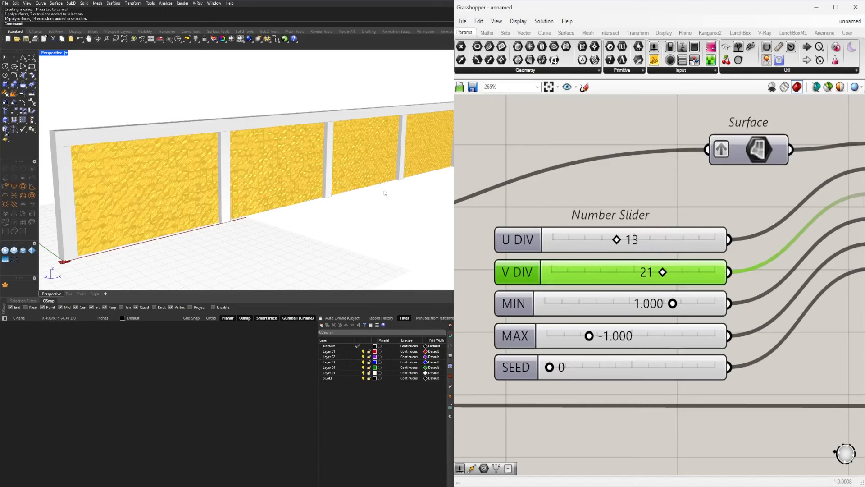
- Set the pattern's MIN slider to 0.5, MAX to -0.5 and SEED to 3
double_click(657, 305)
type("0.5")
key("Return")
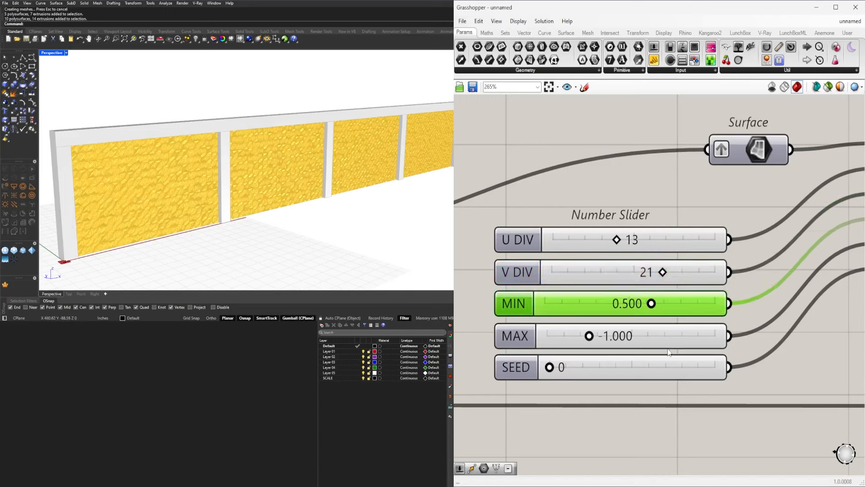
double_click(609, 337)
type("-.5")
key("Return")
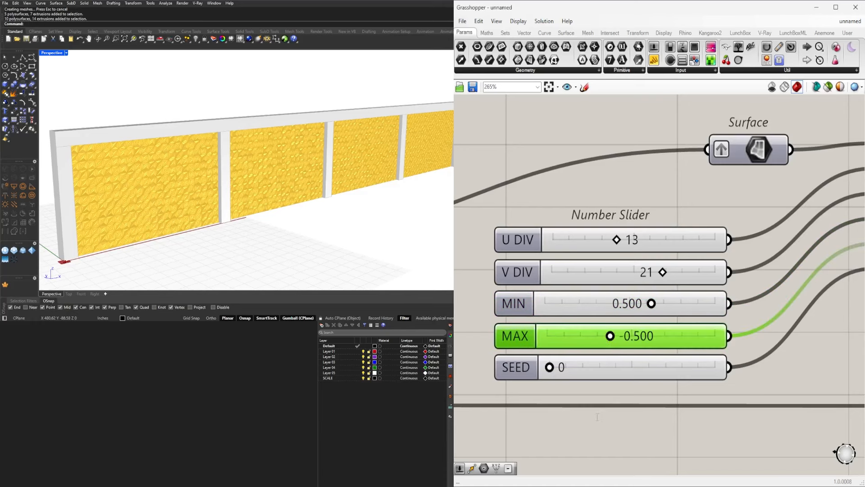
double_click(561, 364)
type("3")
key("Return")
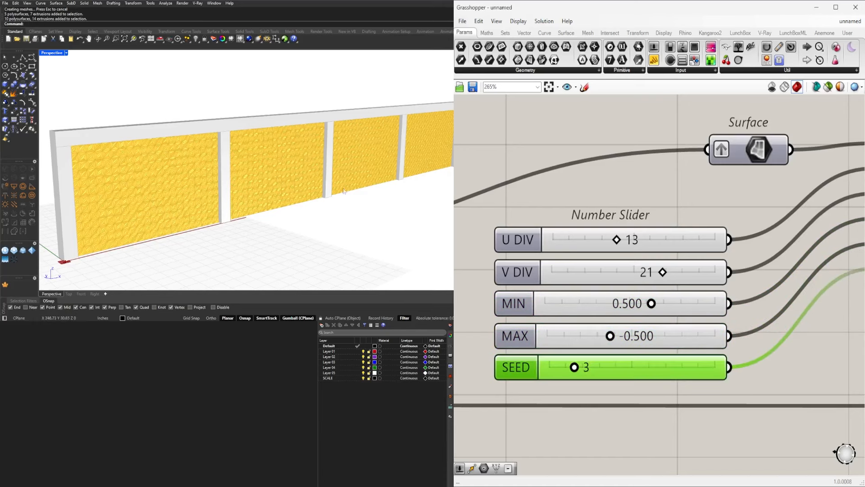
- Bake the denser wall variation from both Custom Preview components into Rhino
scroll(559, 360, "down", 10)
right_click_drag(643, 385, 571, 303)
scroll(619, 311, "up", 3)
left_click_drag(653, 335, 612, 187)
- Shift all baked walls farther along the X axis, away from the live preview, and deselect them
scroll(230, 175, "down", 12)
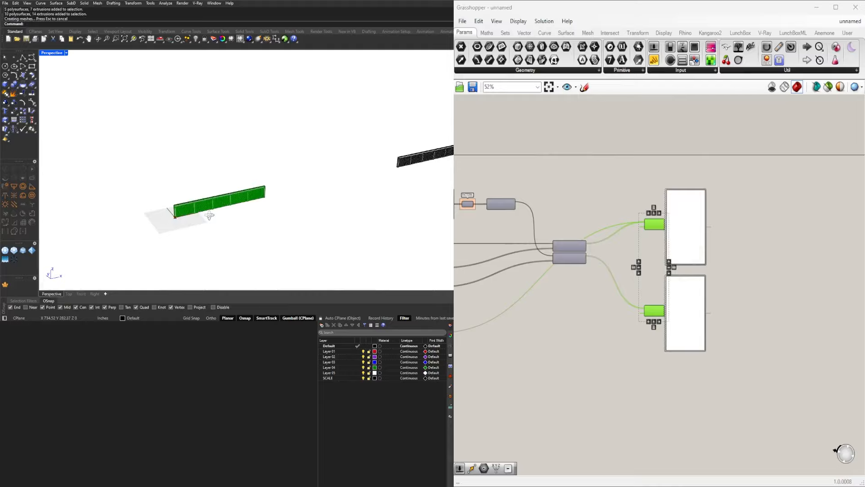
left_click_drag(154, 134, 388, 263)
left_click(279, 212)
- Zoom to the nearest baked wall and examine its triangulated panels up close
scroll(261, 212, "up", 9)
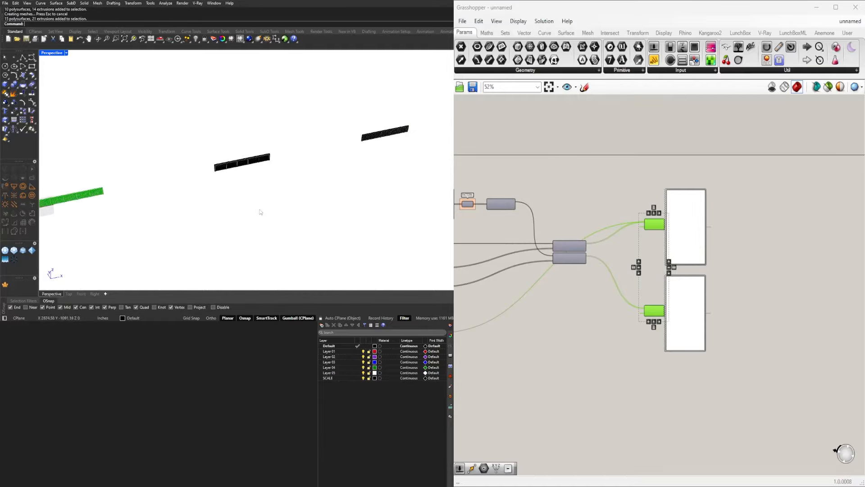
scroll(255, 156, "up", 10)
right_click_drag(147, 168, 139, 154)
left_click_drag(68, 139, 355, 236)
type("zs")
key("Return")
left_click(234, 220)
right_click_drag(234, 221, 229, 204)
scroll(228, 189, "up", 5)
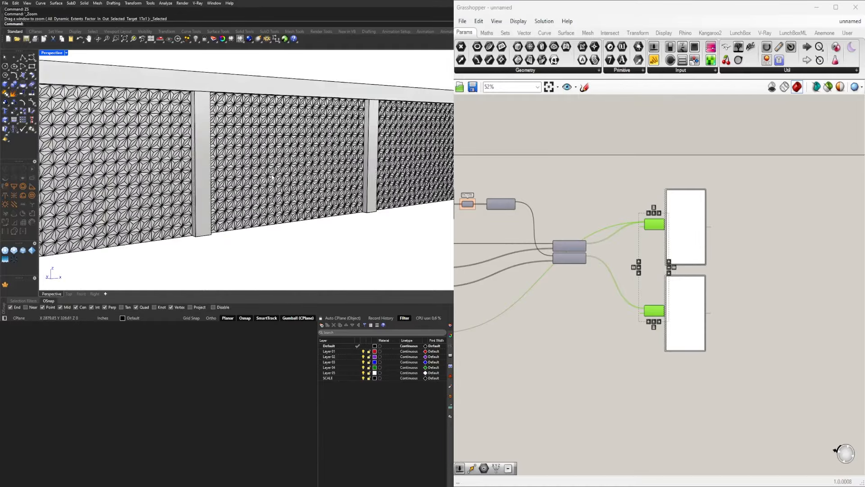
scroll(270, 180, "down", 3)
- Switch the Perspective viewport to Rendered display and inspect the colours and relief of the baked walls
left_click(46, 52)
left_click(86, 97)
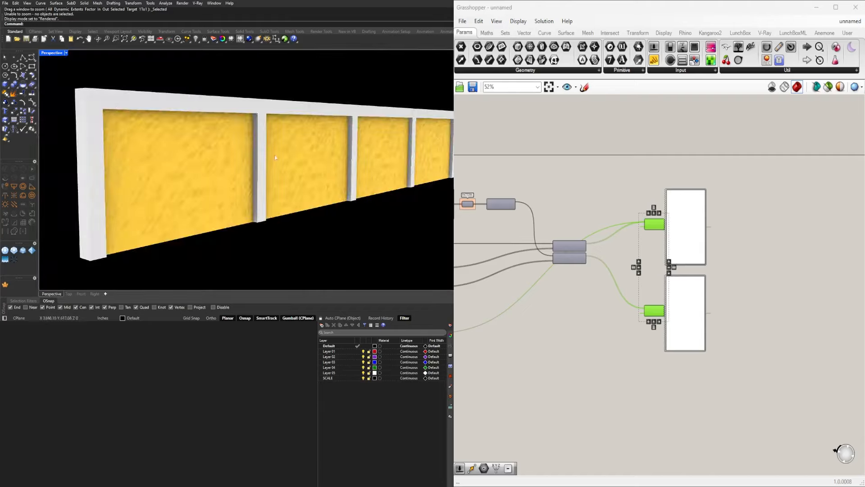
scroll(275, 155, "down", 6)
scroll(357, 172, "up", 7)
mouse_move(258, 183)
right_mouse_down()
mouse_move(276, 179)
mouse_move(269, 191)
right_mouse_up()
scroll(294, 189, "down", 6)
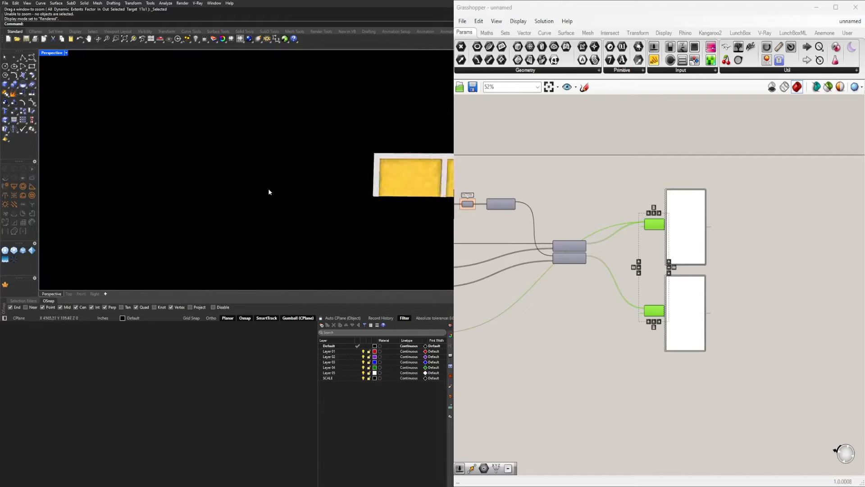
scroll(343, 188, "up", 8)
scroll(342, 188, "up", 3)
scroll(279, 175, "down", 12)
scroll(277, 176, "up", 12)
scroll(294, 174, "down", 6)
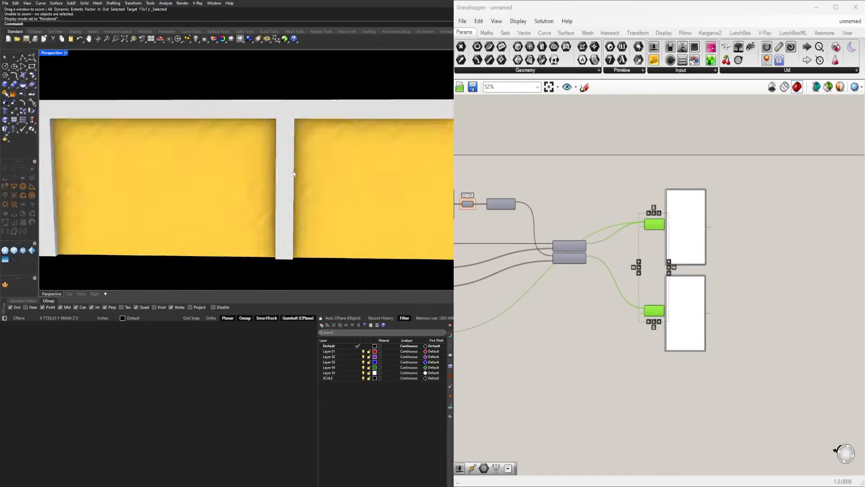
scroll(289, 173, "up", 4)
scroll(283, 184, "down", 15)
right_click_drag(289, 173, 301, 187)
scroll(301, 188, "down", 6)
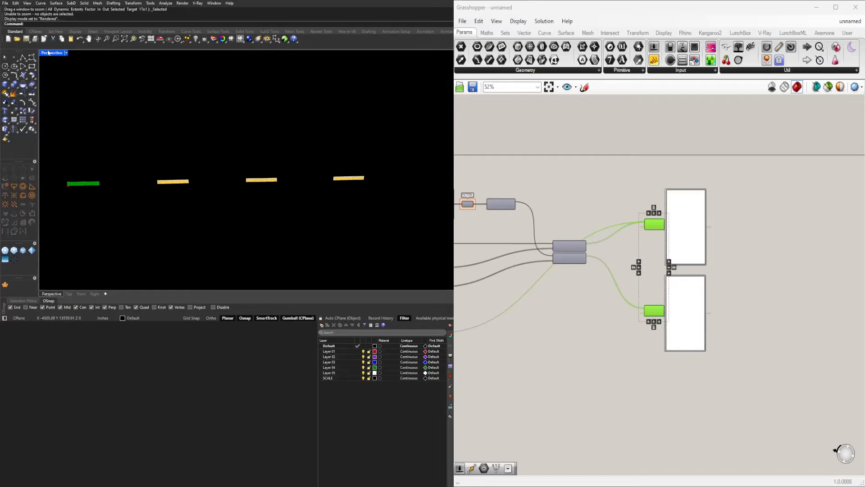
- Return the Perspective viewport to Shaded display and review the row of baked walls
left_click(65, 53)
left_click(58, 84)
scroll(272, 170, "up", 8)
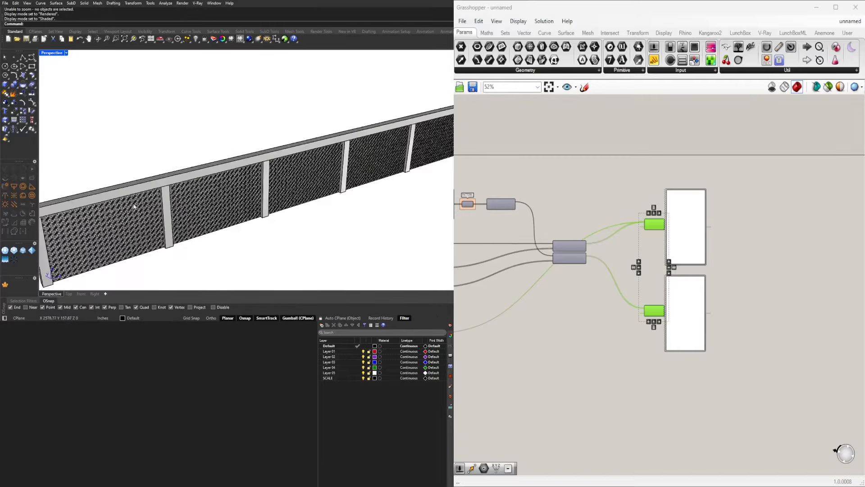
scroll(220, 212, "down", 2)
scroll(220, 212, "down", 8)
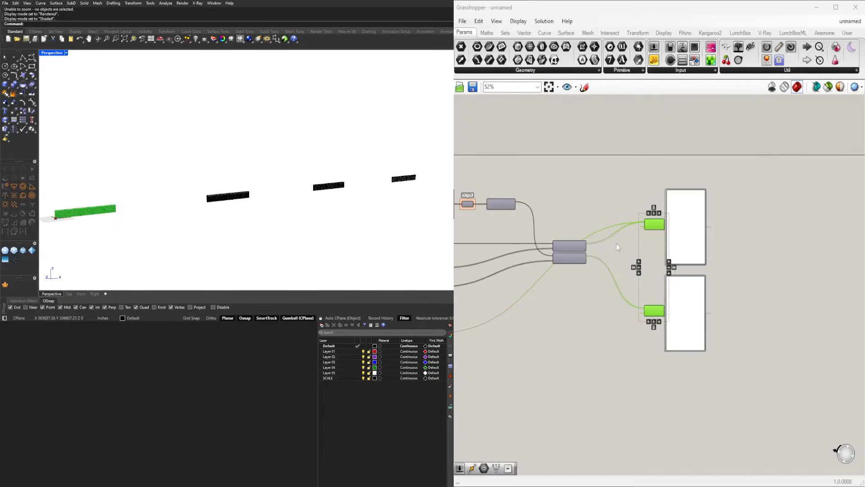
- Start saving the Grasshopper definition under a new name in D:\0_WEBSITE\0_YOUTUBE\DCO\24039_PARAMETRIC-TRIANGULATED-PATTERN-1\FILE
left_click(780, 173)
scroll(780, 174, "down", 3)
right_click_drag(458, 200, 624, 217)
scroll(671, 256, "up", 4)
scroll(690, 272, "down", 5)
right_click_drag(690, 272, 660, 214)
scroll(667, 231, "down", 1)
left_click(462, 21)
left_click(500, 73)
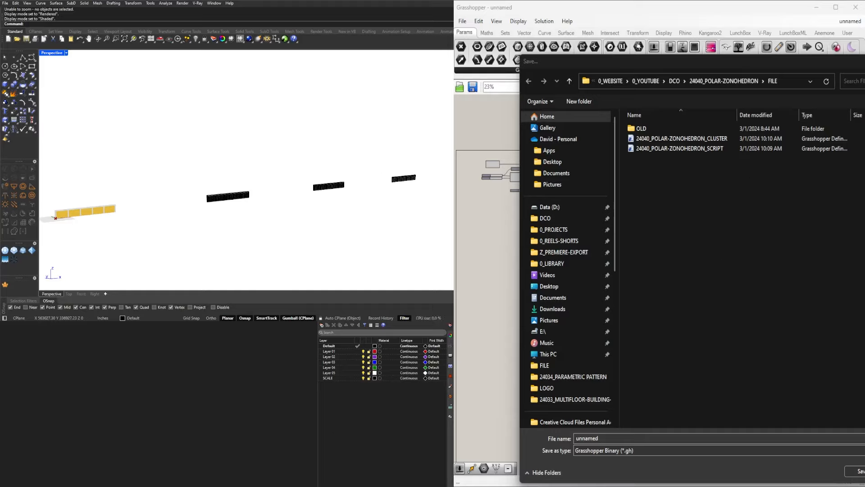
left_click(796, 79)
type("D:\\0_WEBSITE\\0_YOUTUBE\\DCO\\24039_PARAMETRIC-TRIANGULATED-PATTERN-1\\FILE")
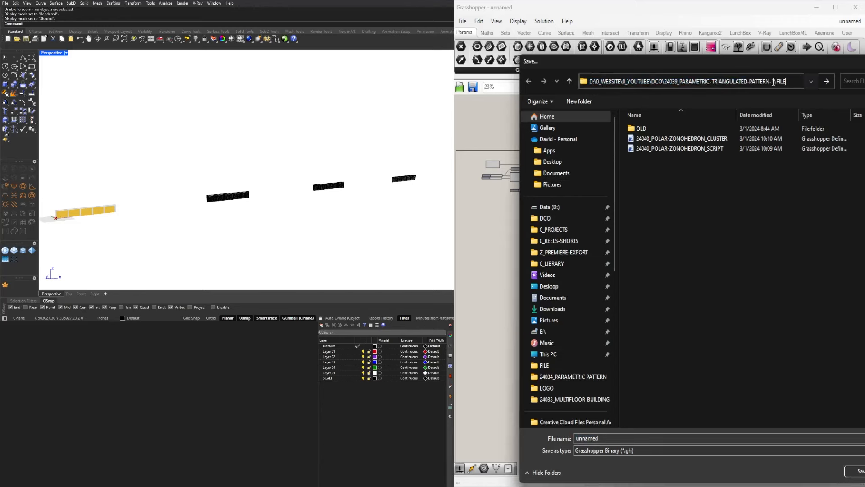
key("Return")
- Save the definition as 24039_PARAMETRIC-TRIANGULATED-PATTERN-1_EXERCISE_SCRIPT
left_click_drag(755, 109, 796, 109)
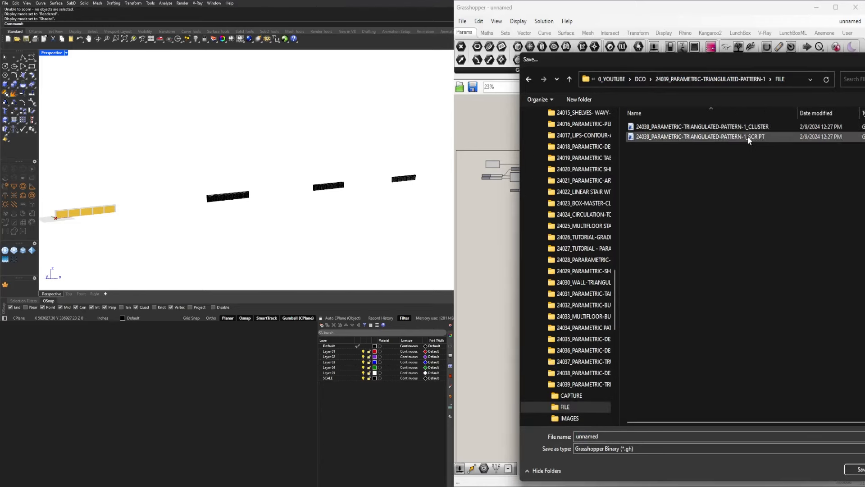
left_click(701, 137)
left_click(688, 435)
type("_EXERCISE_SCRIPT")
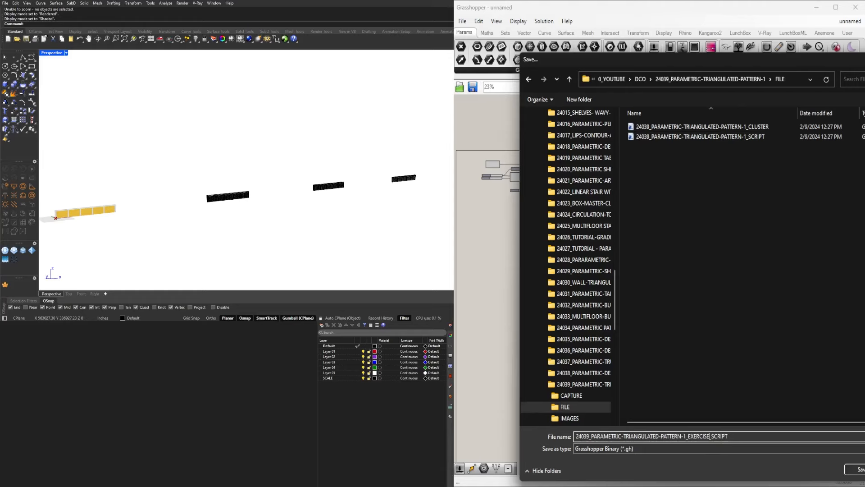
key("Return")
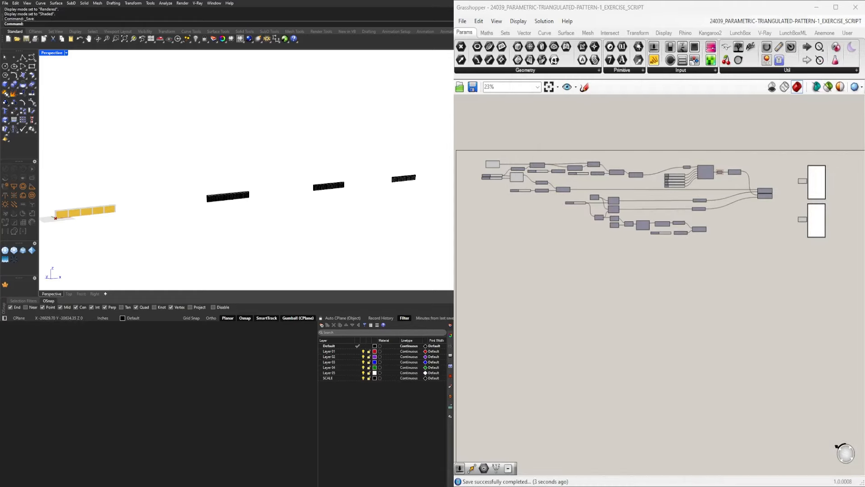
- Save the Rhino model as 24039_PARAMETRIC-TRIANGULATED-PATTERN-1_EXERCISE_MODEL in D:\0_WEBSITE\0_YOUTUBE\DCO\24039_PARAMETRIC-TRIANGULATED-PATTERN-1\FILE
key("ctrl+s")
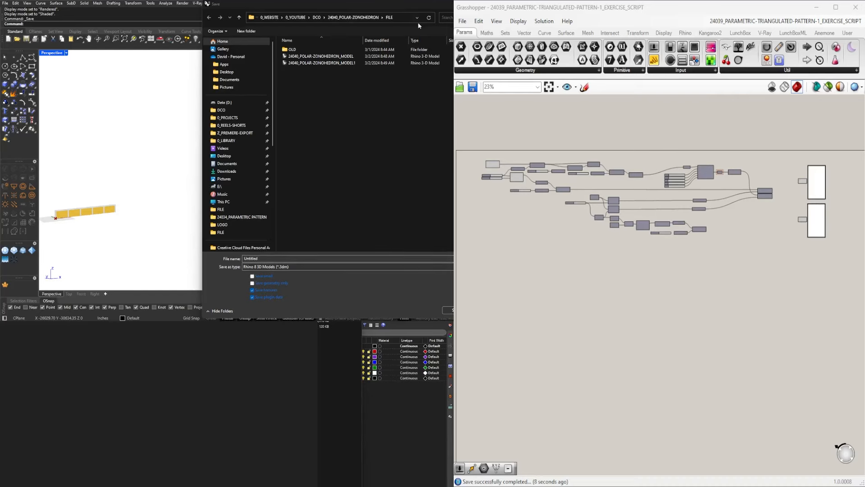
left_click(406, 18)
type("D:\\0_WEBSITE\\0_YOUTUBE\\DCO\\24039_PARAMETRIC-TRIANGULATED-PATTERN-1\\FILE")
key("Return")
left_click(336, 18)
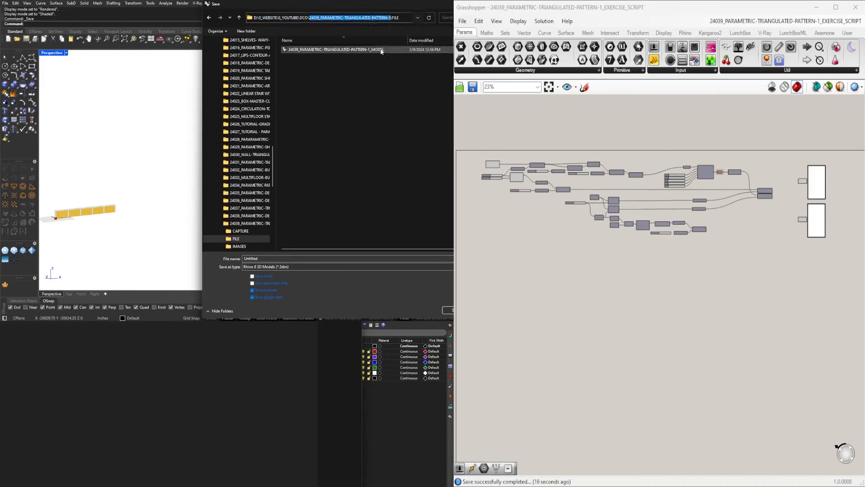
left_click(335, 49)
left_click(327, 258)
type("EX_MODEL")
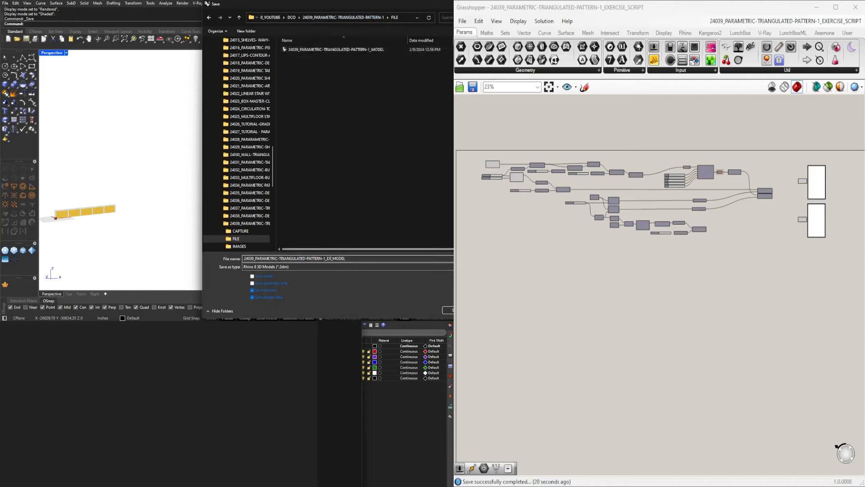
key("Return")
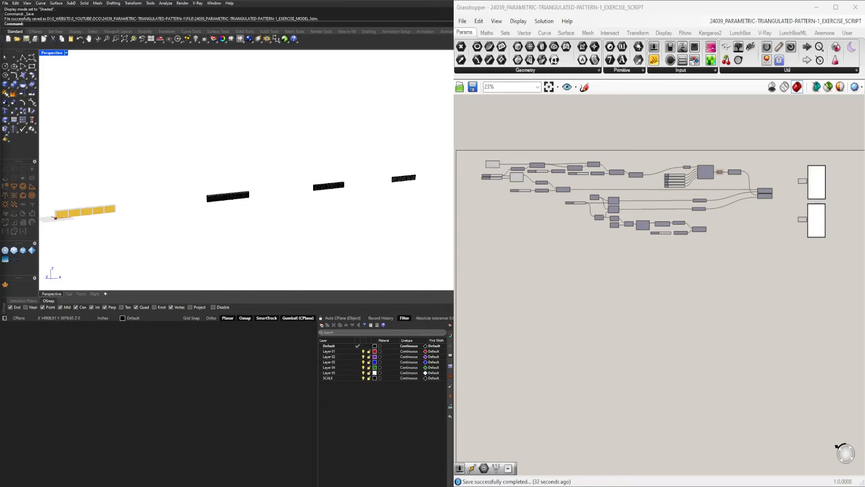
- Rename the number slider that drives the rectangle's X Size to COLUMN X
scroll(486, 183, "up", 6)
left_click(570, 244)
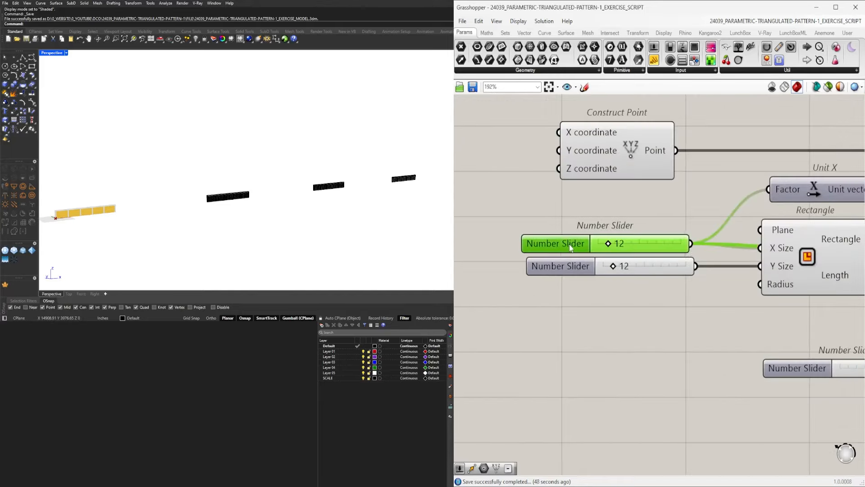
right_click(580, 246)
type("COLUMN X")
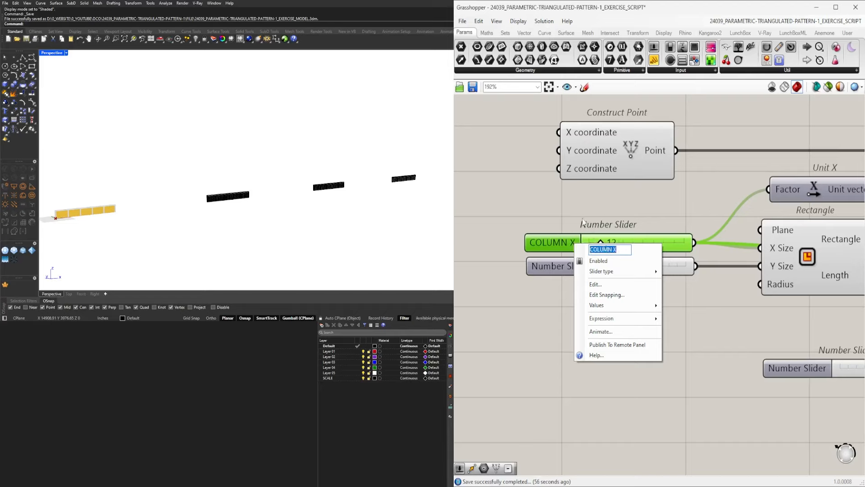
- Rename the number slider that drives the rectangle's Y Size to COLUMN Y
right_click(570, 269)
type("COLUMN X")
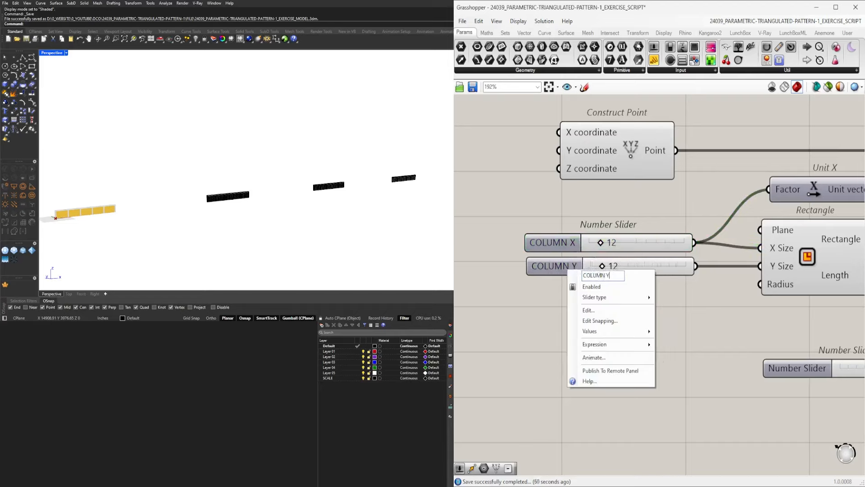
key("Return")
- Put the COLUMN X and COLUMN Y sliders each into a group of their own
left_click(564, 247)
key("ctrl+g")
left_click_drag(573, 266, 572, 287)
key("ctrl+g")
left_click(473, 318)
- Rename the column extrusion's Unit Z slider to HEIGHT and place it in its own group
scroll(470, 319, "down", 5)
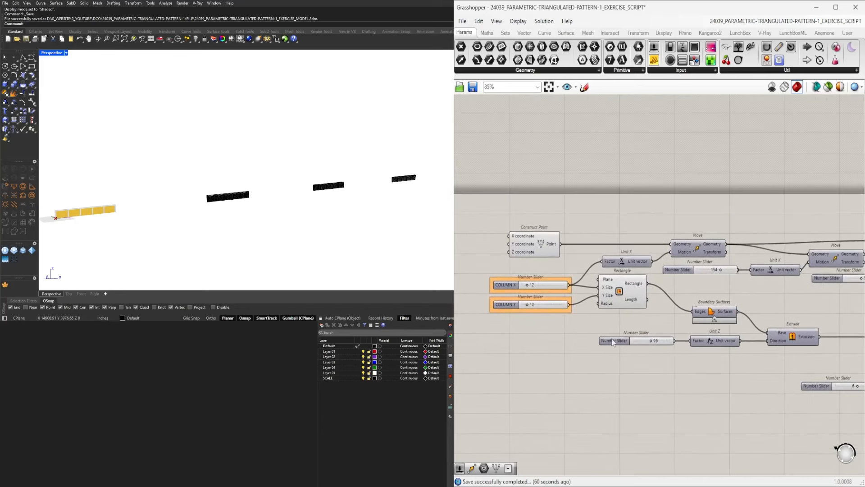
scroll(612, 343, "up", 2)
right_click(616, 343)
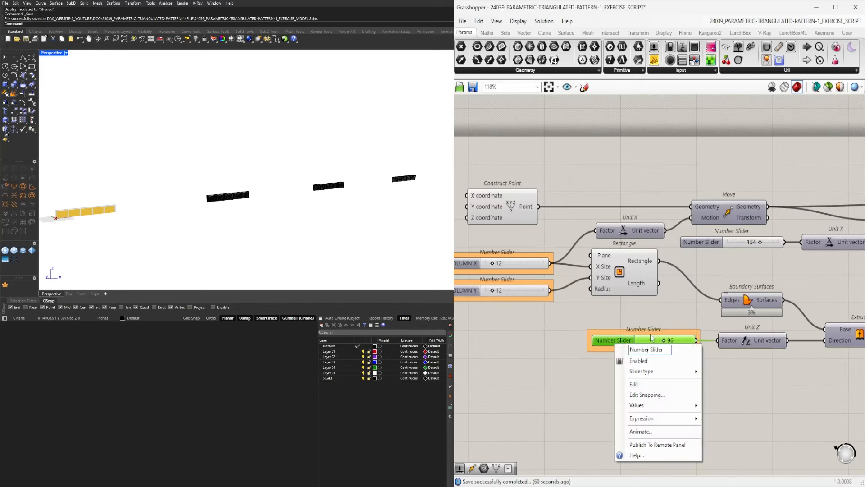
key("ctrl+a")
type("HEIGHT")
key("Return")
- Rename the slider feeding the second Move's Unit X to WALL LENGTH and group it
scroll(767, 265, "down", 1)
right_click_drag(766, 264, 604, 279)
scroll(552, 263, "up", 3)
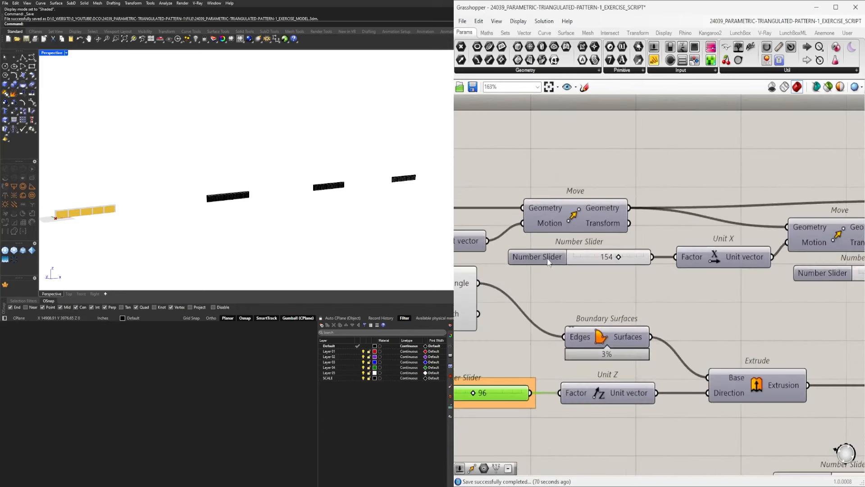
right_click(549, 262)
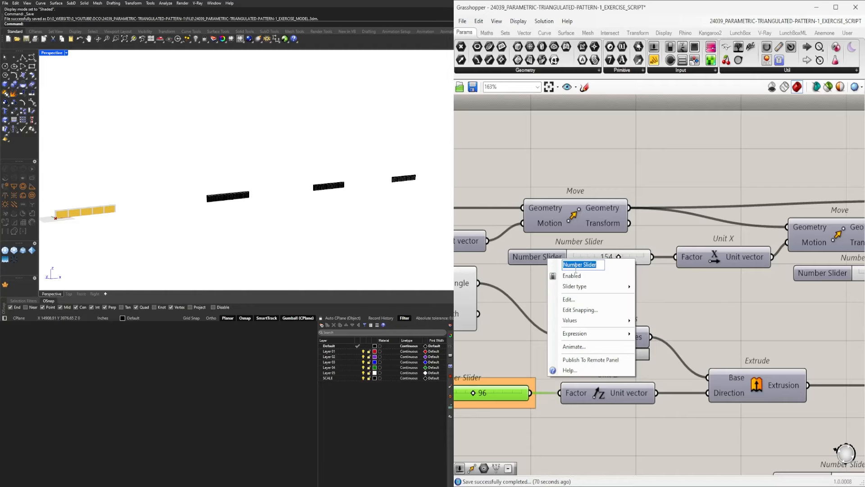
type("WALL LENGTH")
key("Return")
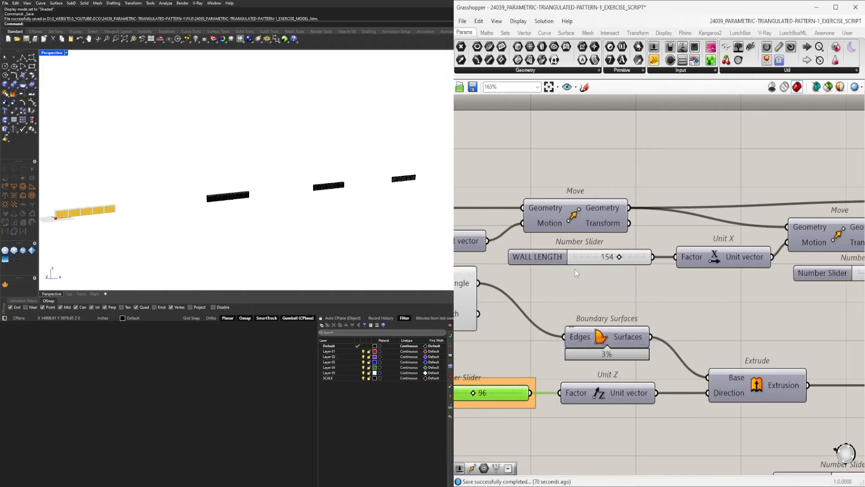
left_click(540, 261)
key("ctrl+g")
- Set the slider feeding the Unit Y vector to 6 while viewing the wall in the Rhino viewport
scroll(631, 262, "down", 3)
right_click_drag(843, 300, 629, 262)
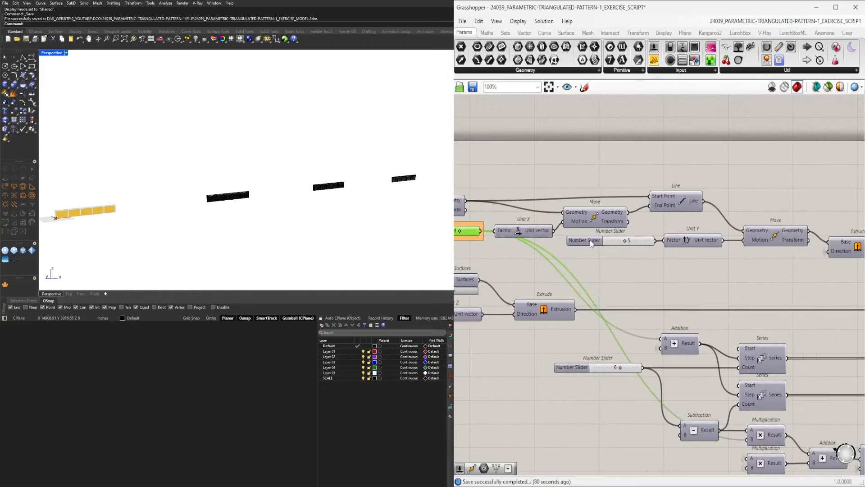
scroll(607, 246, "up", 4)
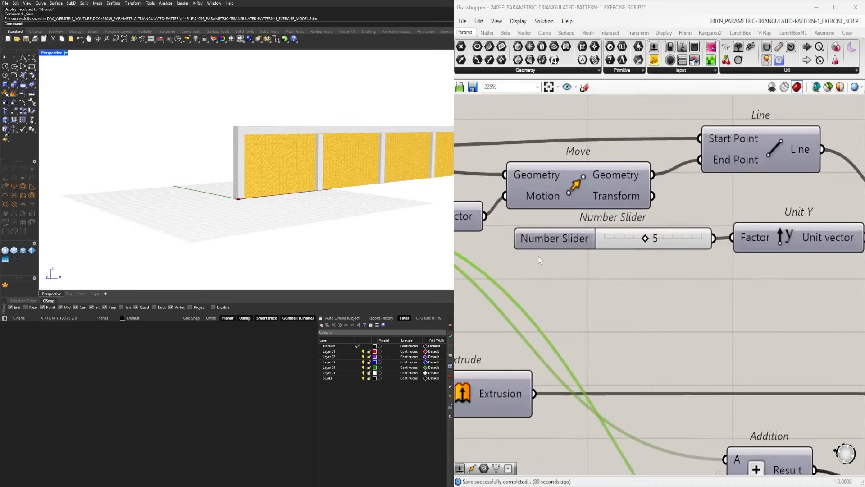
scroll(385, 160, "down", 5)
right_click_drag(385, 160, 260, 168)
scroll(183, 191, "up", 5)
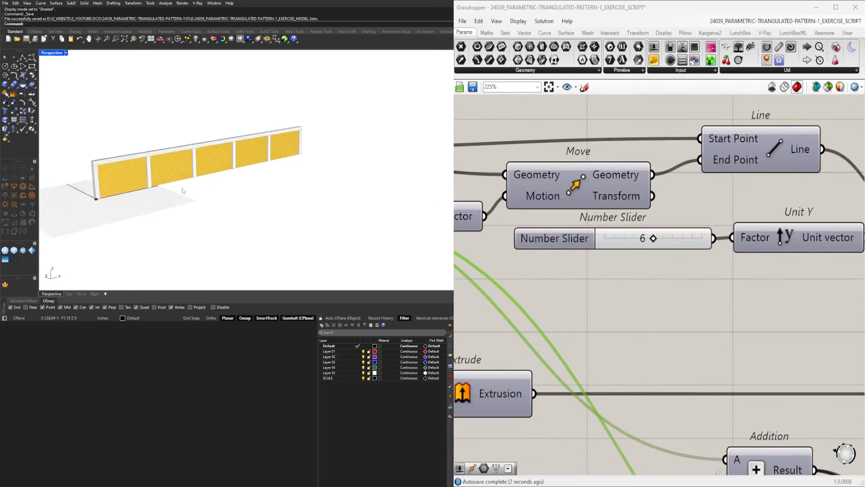
- Turn on the preview of the Extrude component that builds the pattern's base surface
scroll(531, 265, "down", 3)
right_click_drag(847, 265, 738, 265)
right_click_drag(804, 257, 756, 256)
right_click(755, 256)
left_click(776, 272)
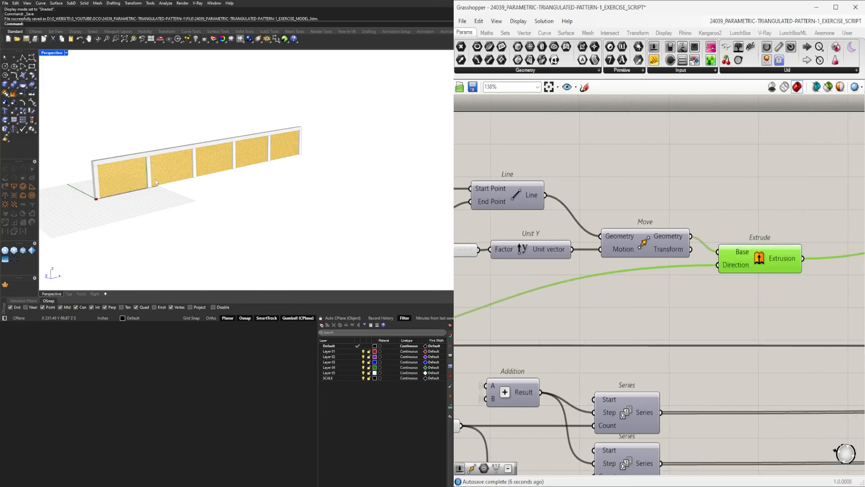
- Examine the extruded base surface against the wall pattern while testing the Unit Y slider, leaving it at 6
right_click_drag(196, 176, 377, 173)
type("Z")
key("Return")
type("E")
key("Return")
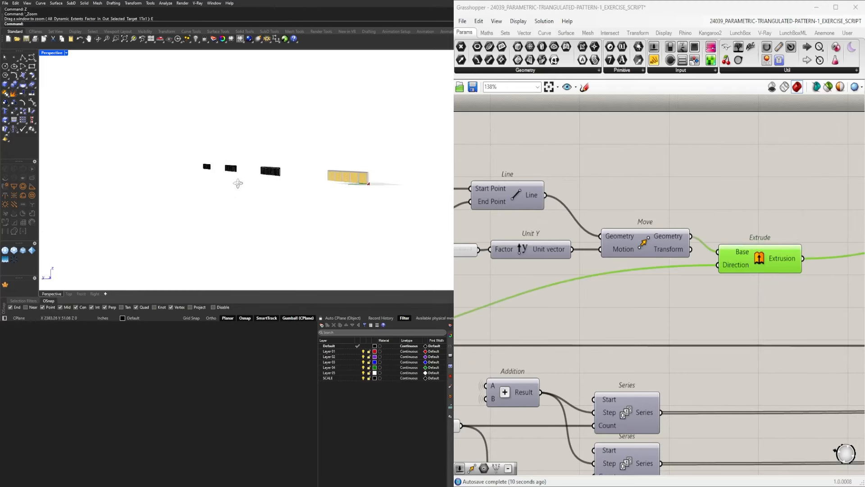
right_click_drag(285, 162, 288, 252, "shift")
right_click_drag(577, 257, 730, 277)
scroll(618, 278, "up", 4)
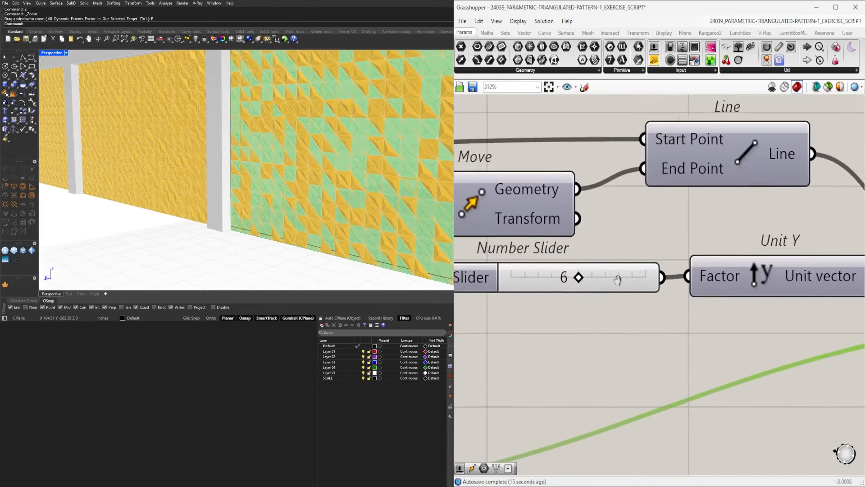
mouse_move(565, 282)
left_mouse_down()
mouse_move(555, 282)
mouse_move(576, 279)
left_mouse_up()
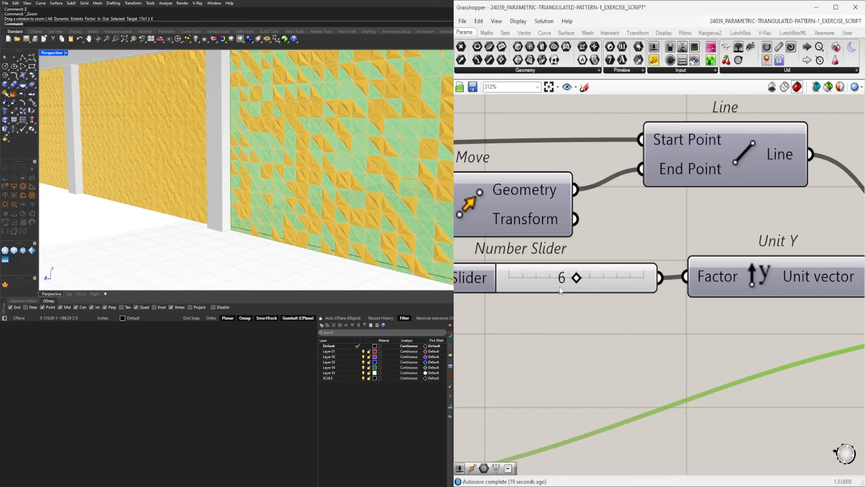
- Rename the slider feeding the Unit Y vector to PATTERN SHIFT and group it
scroll(737, 225, "down", 5)
right_click(606, 249)
type("PATTERN")
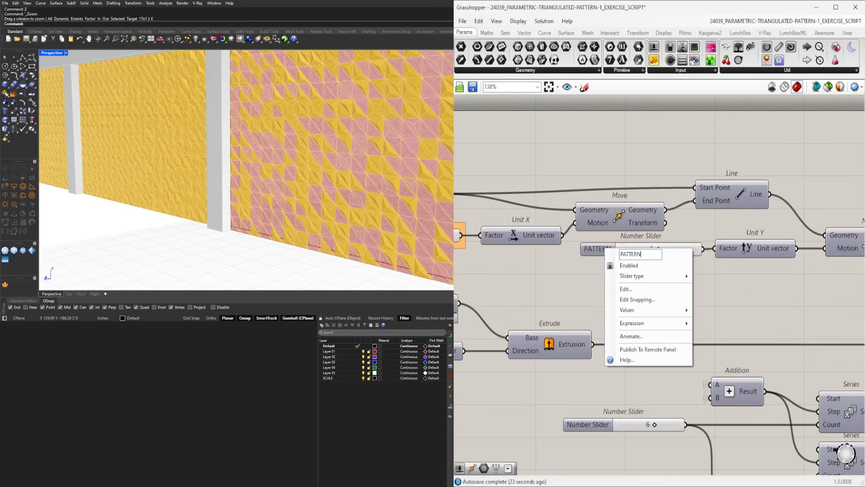
type(" SHIFT")
key("Return")
left_click_drag(609, 249, 604, 253)
- Turn off the preview of the Extrude component that builds the pattern's base surface
scroll(622, 272, "down", 6)
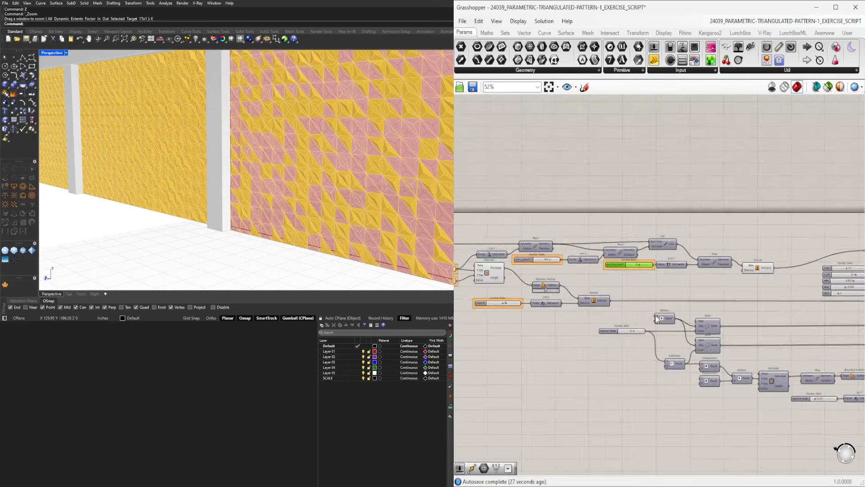
right_click_drag(791, 282, 679, 268)
scroll(679, 268, "up", 3)
scroll(679, 266, "up", 1)
left_click_drag(612, 235, 629, 227)
middle_click(629, 227)
left_click(651, 199)
left_click(692, 194)
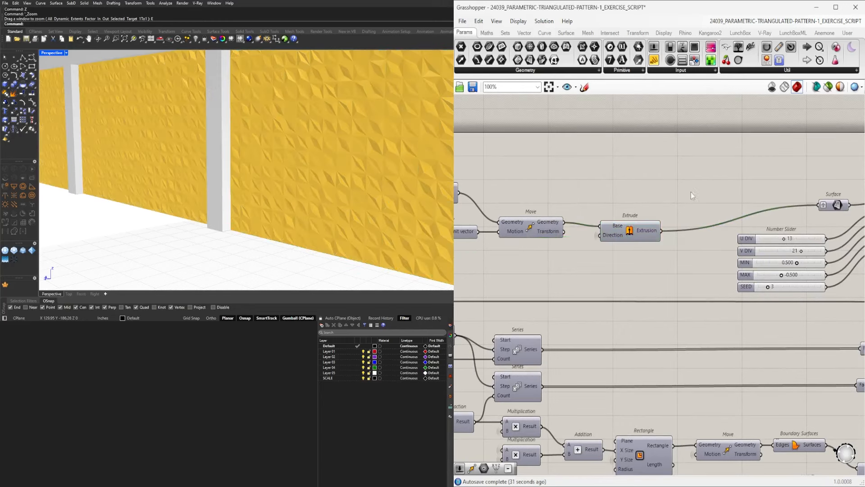
- Rename the slider that drives the Series count to ARRAY and place it in its own group
scroll(706, 330, "down", 3)
right_click_drag(705, 330, 852, 279)
scroll(667, 298, "up", 4)
left_click(673, 299)
right_click_drag(672, 299, 586, 299)
scroll(586, 299, "up", 2)
left_click(568, 282)
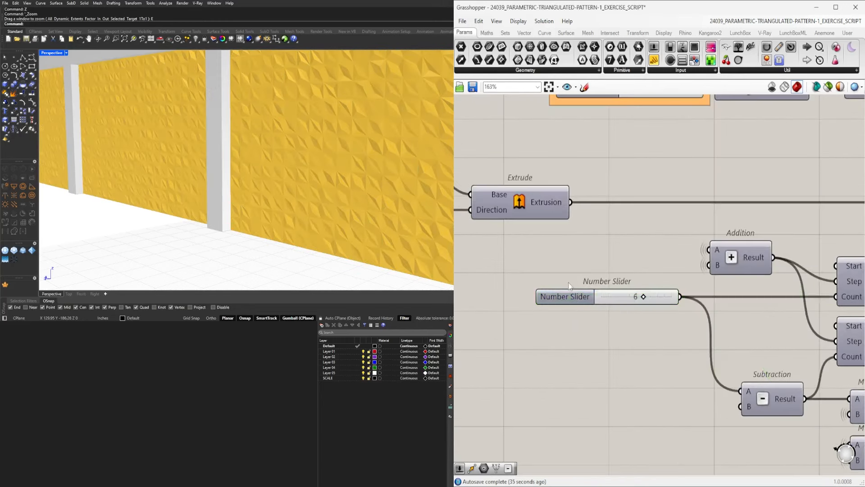
right_click(566, 292)
key("Return")
left_click(561, 300)
key("ctrl+g")
- Toggle the preview of the beam's Extrude component and switch it back
scroll(721, 307, "down", 6)
right_click_drag(721, 306, 471, 296)
right_click_drag(646, 385, 673, 378)
scroll(789, 374, "up", 3)
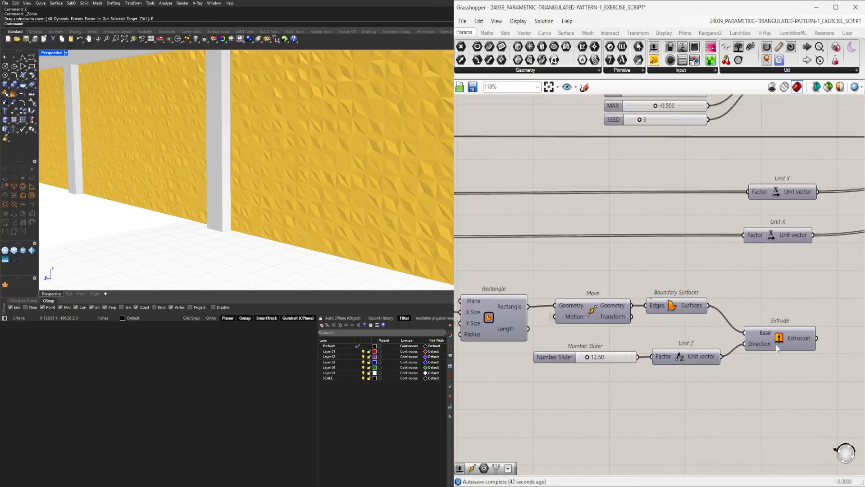
right_click(776, 339)
left_click(800, 356)
right_click(783, 339)
left_click(800, 357)
- Rename the slider feeding the beam's Unit Z to BEAM HEIGHT and group it
right_click(588, 359)
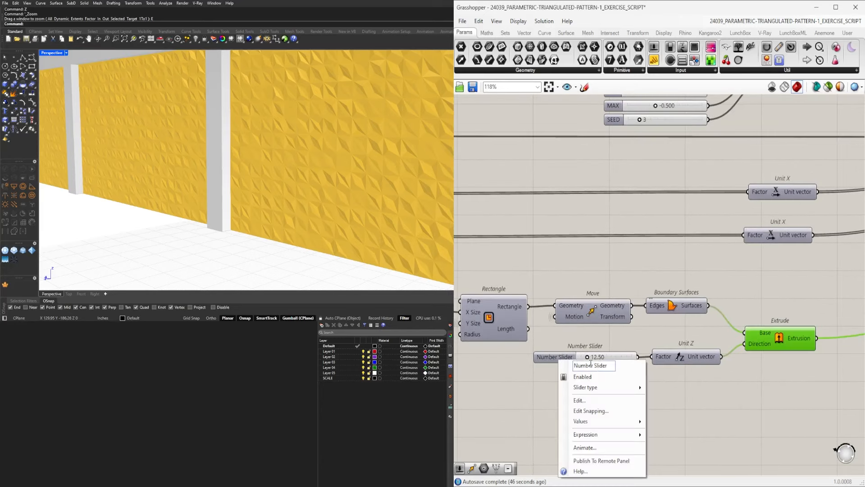
type("BEAM HEIGHT")
key("Return")
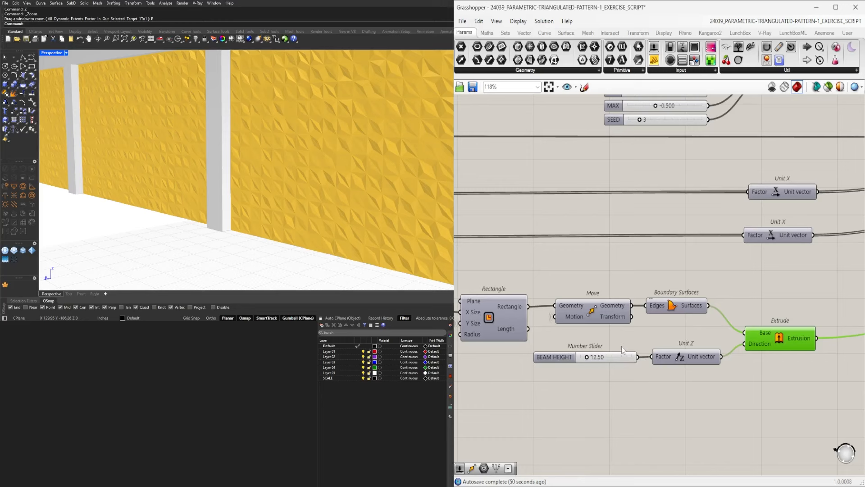
left_click(561, 360)
key("ctrl+g")
- Tidy the pattern section by moving the Surface parameter, its five sliders, the cluster and the PATTERN geometry closer together
scroll(600, 411, "down", 4)
right_click_drag(647, 420, 670, 437)
scroll(735, 290, "up", 3)
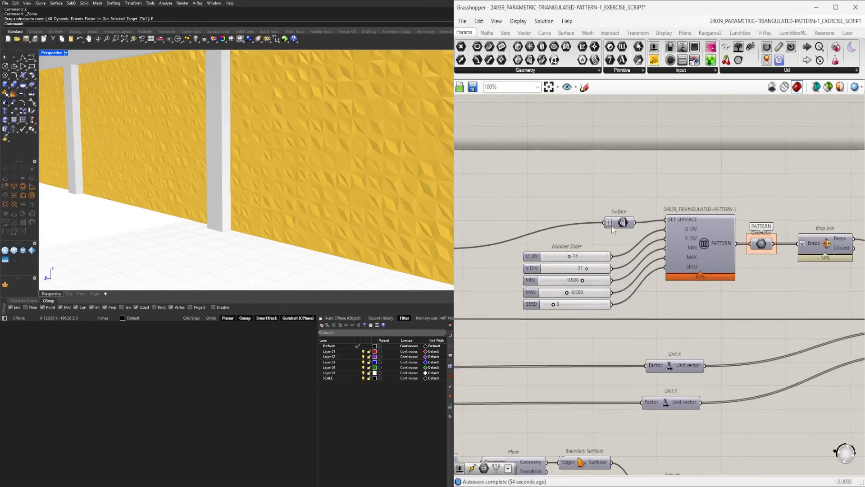
left_click_drag(619, 223, 540, 222)
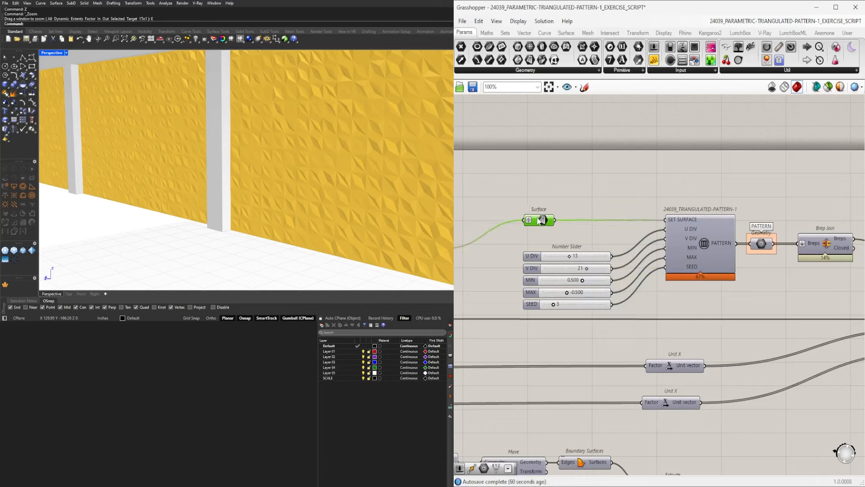
left_click_drag(535, 187, 734, 308)
left_click_drag(649, 318, 552, 250)
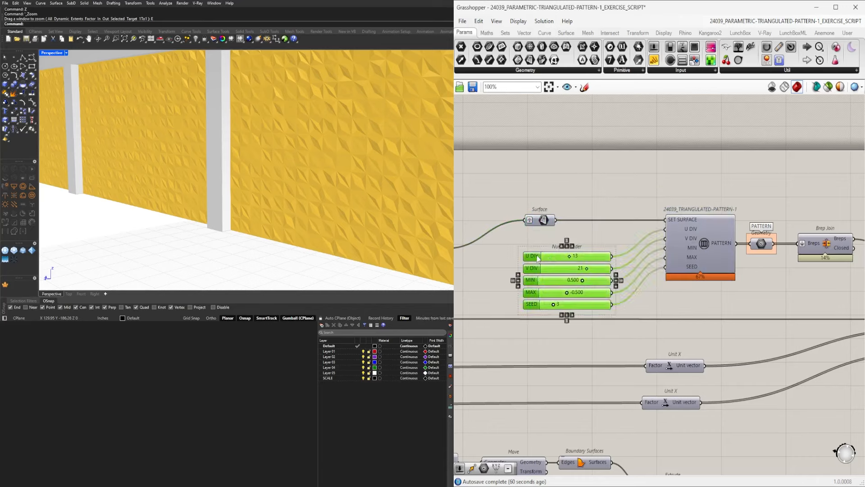
left_click_drag(577, 286, 577, 268)
left_click_drag(731, 299, 679, 229)
left_click_drag(680, 231, 662, 230)
left_click_drag(761, 246, 757, 246)
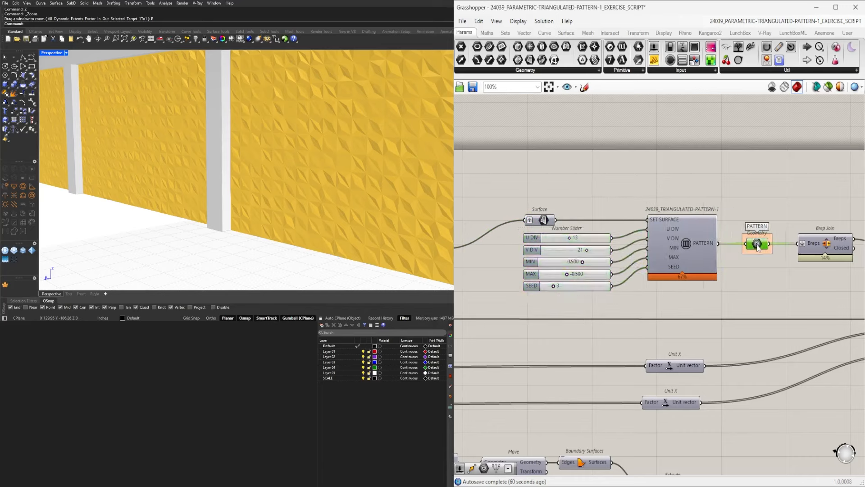
- Group the Surface parameter, the five sliders, the cluster and its geometry output, and name the group PATTERN CLUSTER
left_click_drag(737, 280, 520, 197)
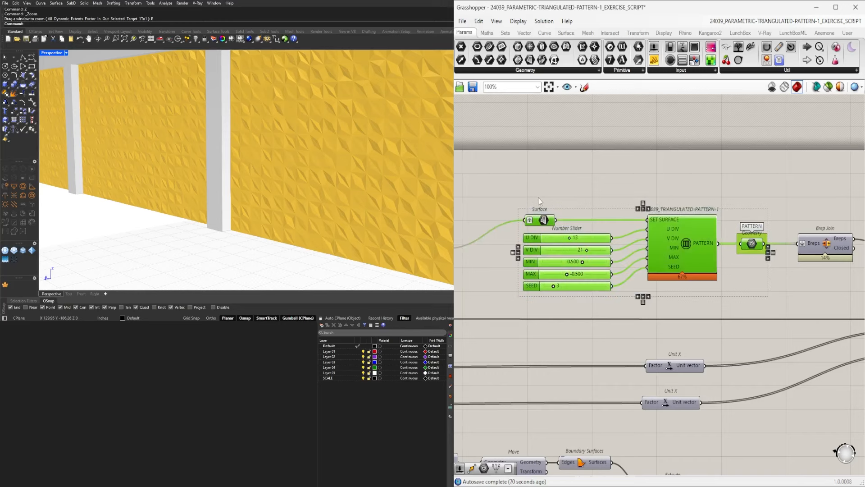
key("ctrl+g")
right_click(614, 214)
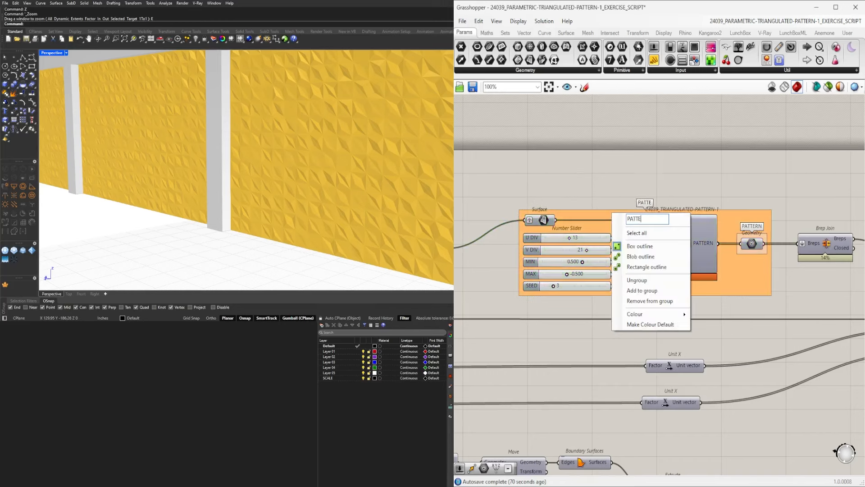
left_click(655, 167)
- Insert a Point parameter between Construct Point and the first Move component's Geometry input
scroll(678, 170, "down", 6)
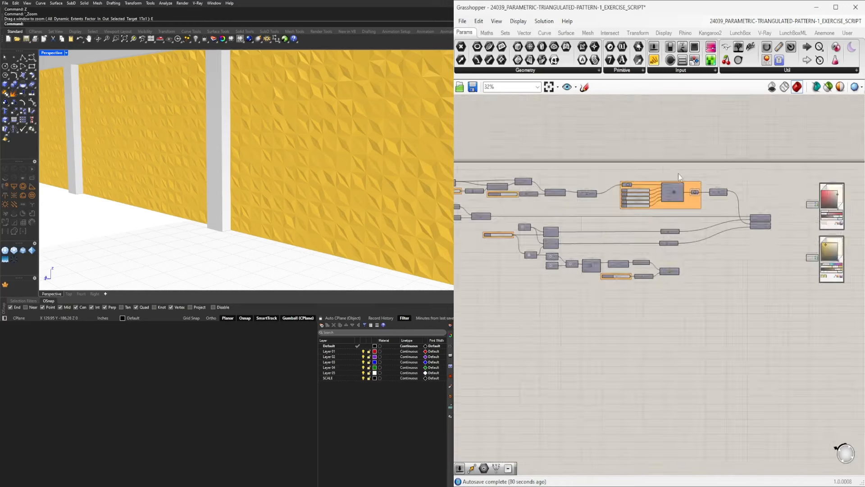
scroll(587, 256, "up", 6)
right_click_drag(518, 241, 721, 288)
right_click_drag(460, 203, 751, 292)
left_click(703, 266)
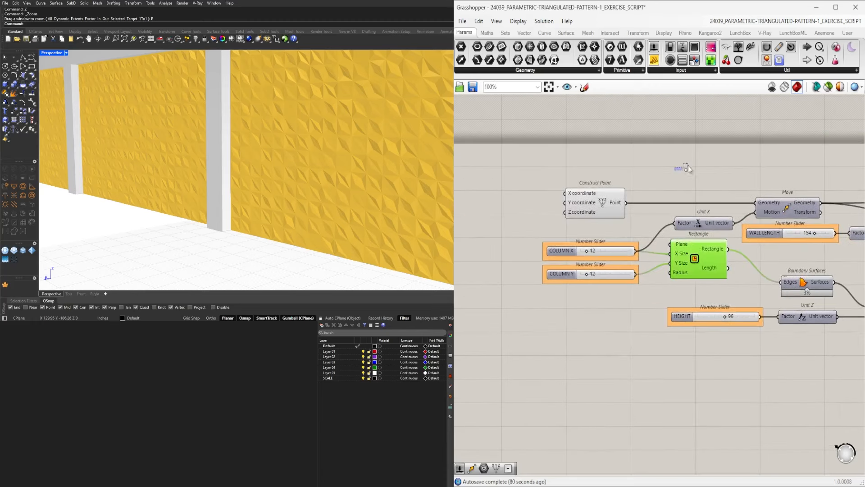
scroll(700, 194, "up", 3)
double_click(700, 188)
type("POINT")
key("Return")
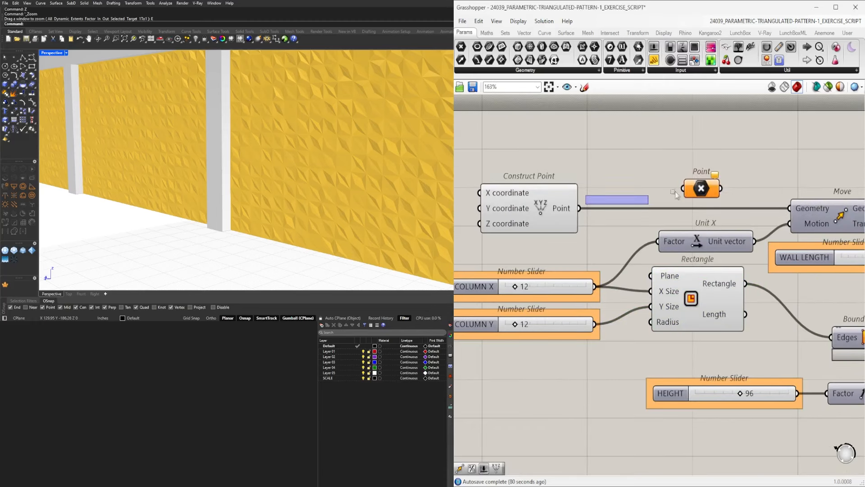
left_click_drag(775, 200, 789, 209)
left_click_drag(703, 194, 682, 200)
left_click(726, 162)
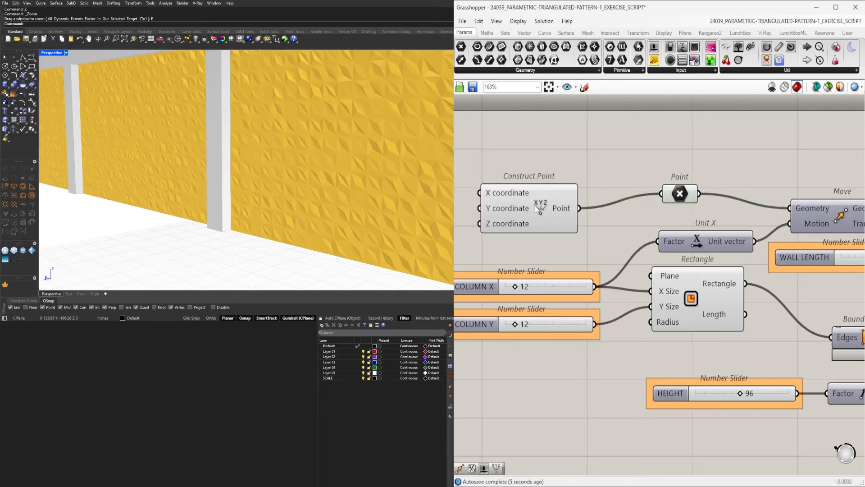
- Align the Construct Point component and the Point parameter so their connecting wire runs straight
scroll(725, 161, "down", 2)
right_click_drag(692, 183, 681, 221)
scroll(681, 222, "up", 1)
left_click_drag(683, 223, 703, 222)
left_click_drag(563, 221, 583, 228)
left_click(718, 190)
- Move the yellow Colour Picker and its Custom Preview up, closer to the grey pair
scroll(718, 191, "down", 6)
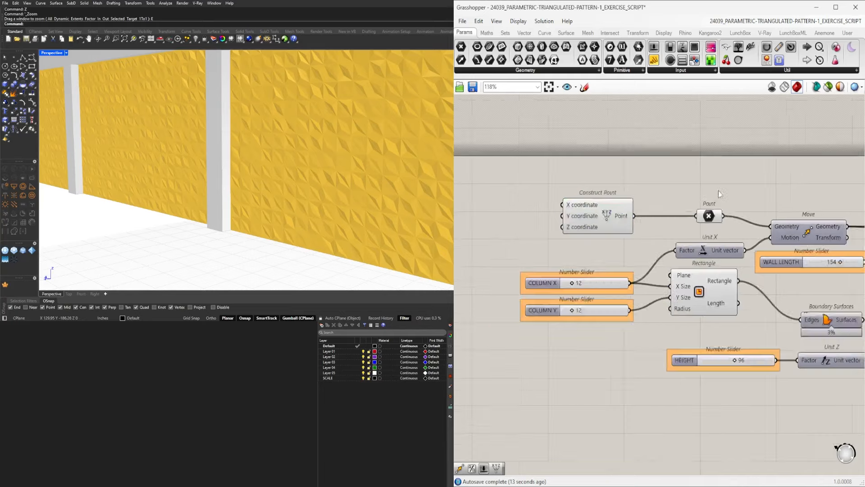
right_click_drag(852, 295, 728, 338)
scroll(729, 338, "down", 2)
right_click_drag(852, 343, 693, 341)
scroll(802, 338, "up", 5)
right_click_drag(807, 342, 766, 280)
left_click_drag(834, 372, 678, 259)
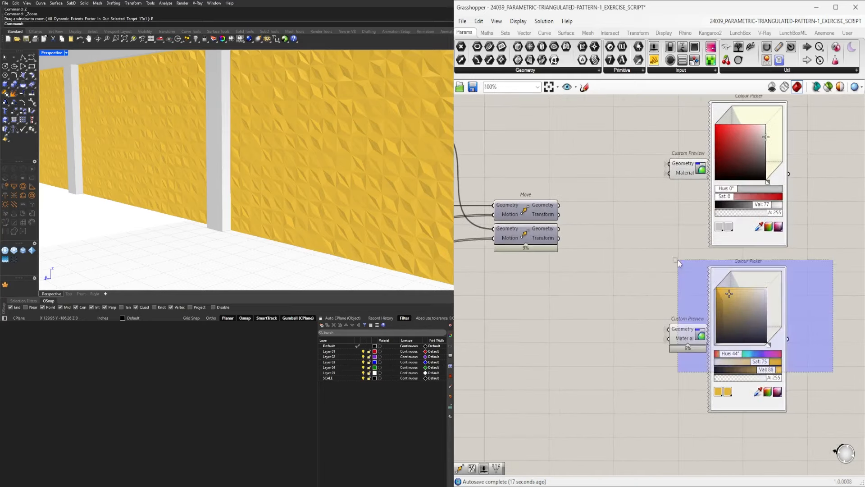
scroll(689, 299, "up", 2)
left_click_drag(690, 356, 688, 334)
left_click(681, 252)
- Shift the two stacked Move components slightly away from the Custom Preview components
scroll(681, 252, "down", 7)
right_click_drag(629, 344, 673, 337)
scroll(673, 337, "up", 2)
left_click_drag(704, 311, 670, 234)
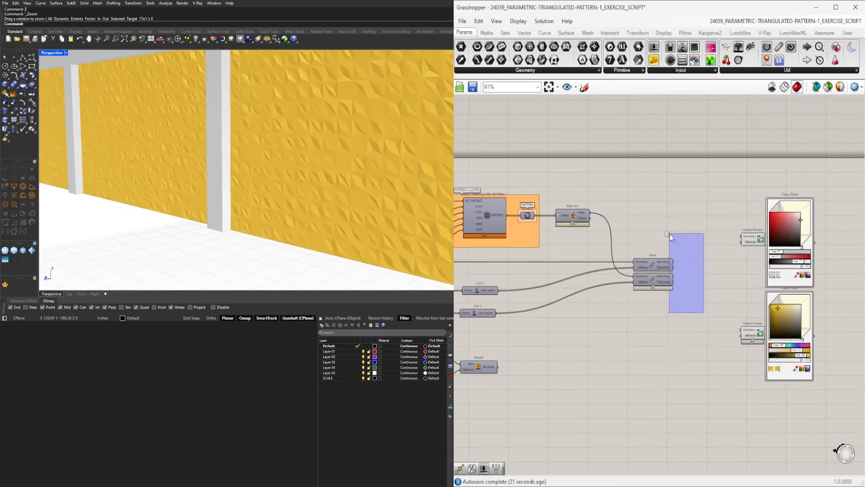
left_click_drag(653, 272, 647, 273)
left_click(644, 226)
- Move the beam's calculation components closer to the Series components
scroll(644, 226, "down", 3)
right_click_drag(702, 305, 750, 266)
scroll(815, 274, "down", 3)
right_click_drag(816, 274, 729, 281)
left_click_drag(792, 309, 594, 260)
scroll(621, 265, "up", 7)
left_click(638, 357)
- Move the beam's Addition, Rectangle and following components up, closer in line with the Multiplication components
scroll(638, 357, "down", 3)
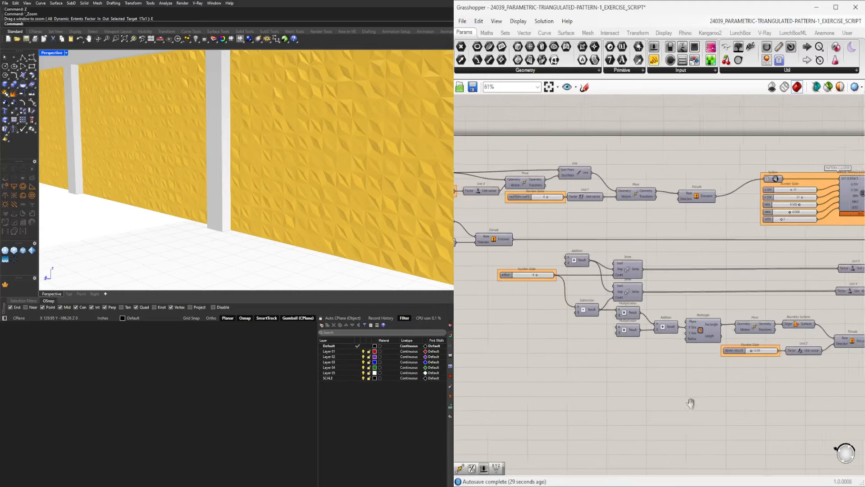
right_click_drag(691, 401, 579, 392)
left_click_drag(784, 404, 559, 318)
scroll(558, 321, "up", 3)
right_click_drag(593, 384, 590, 369)
left_click(590, 369)
- Shift the beam's Move, Boundary Surfaces, height slider, Unit Z and Extrude components slightly closer to the Rectangle component
scroll(591, 369, "down", 3)
right_click_drag(676, 387, 651, 381)
left_click_drag(800, 378, 628, 322)
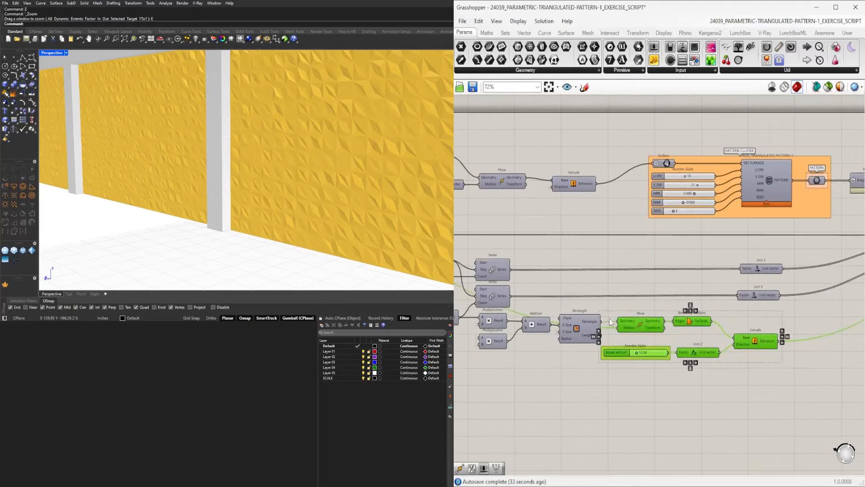
scroll(628, 322, "up", 3)
left_click(705, 347)
- Review the layout of the whole definition from the input sliders through to the Custom Preview components
scroll(709, 318, "down", 8)
right_click_drag(647, 305, 656, 262)
scroll(656, 263, "up", 1)
right_click_drag(545, 226, 570, 232)
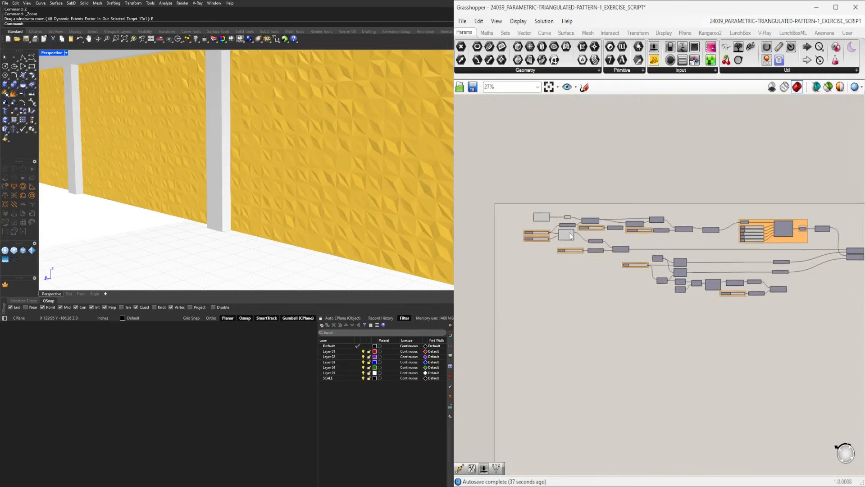
scroll(567, 227, "up", 7)
scroll(676, 230, "down", 8)
right_click_drag(782, 254, 641, 227)
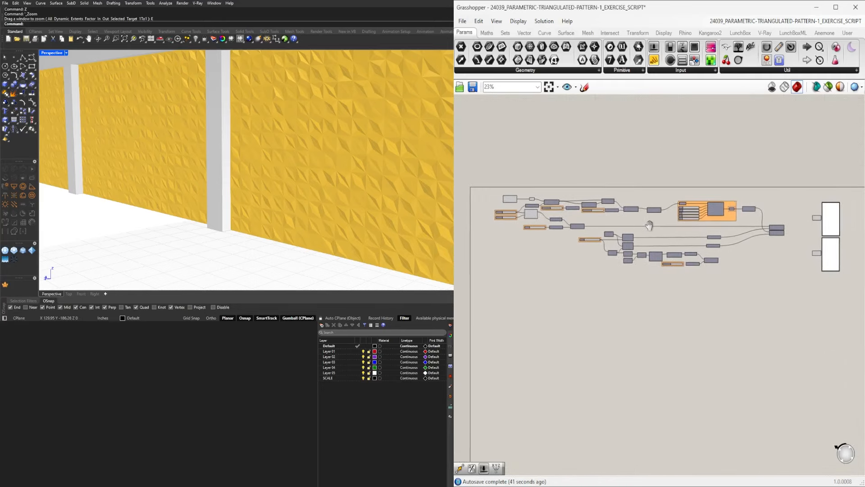
- Add a grouped Geometry container between the upper Move component's Geometry output and the grey Custom Preview
scroll(810, 226, "up", 8)
double_click(690, 242)
type("GEO")
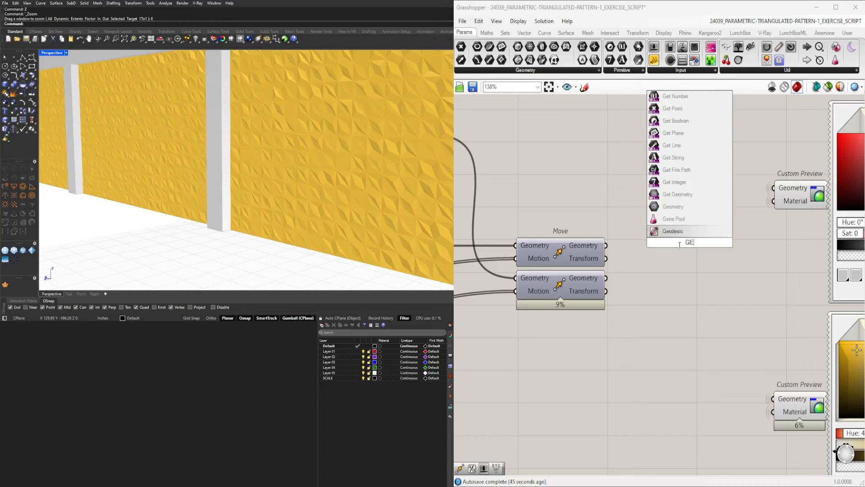
left_click(674, 231)
left_click(795, 197)
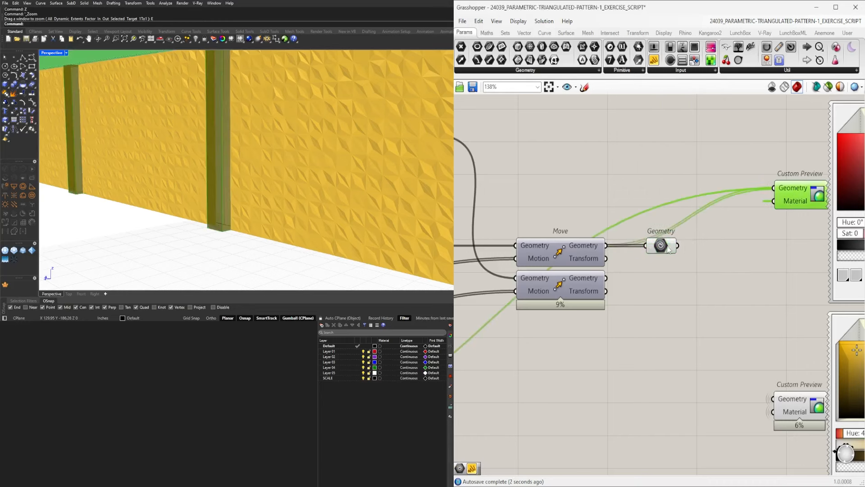
scroll(773, 194, "down", 3)
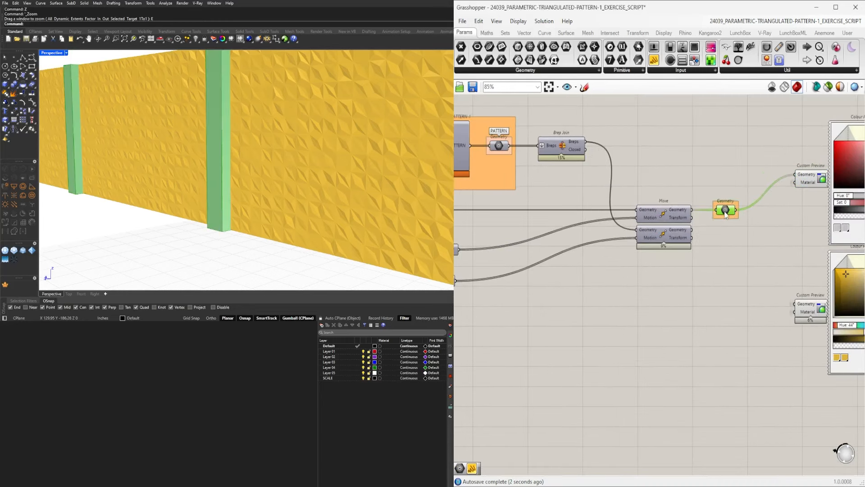
- Duplicate the Geometry container for the beam's Extrude output, feed it to the grey Custom Preview and group it
scroll(726, 211, "down", 3)
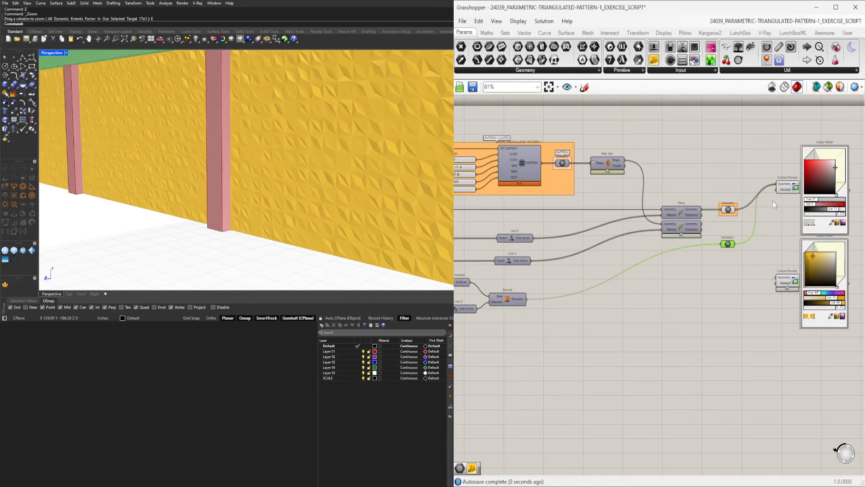
left_click(729, 234)
scroll(726, 235, "up", 3)
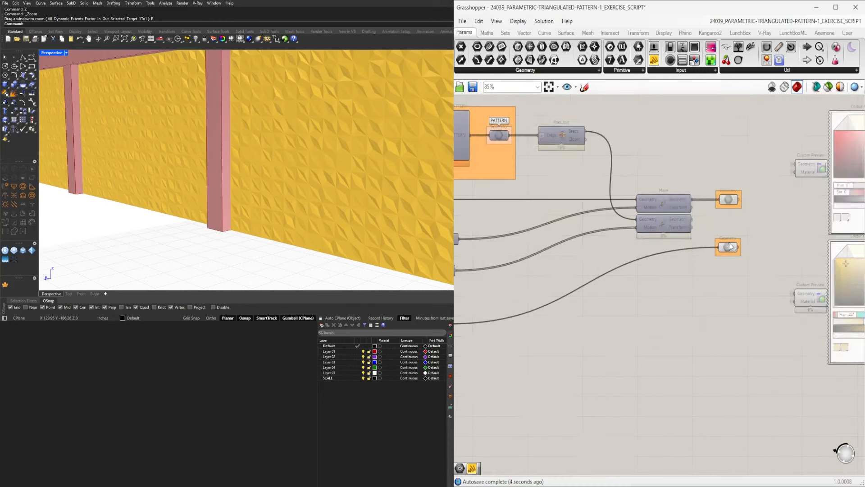
- Duplicate another Geometry container, connect it between the lower Move component and the yellow Custom Preview, and group it
left_click(700, 230)
right_click_drag(689, 229, 663, 226)
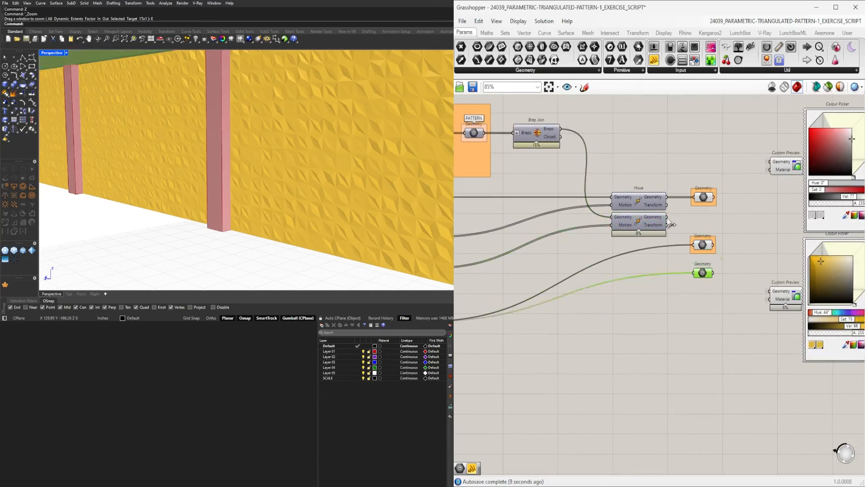
left_click_drag(669, 218, 704, 273)
mouse_move(747, 297)
left_mouse_down()
mouse_move(682, 257)
mouse_move(724, 291)
mouse_move(688, 195)
mouse_move(734, 291)
left_mouse_up()
key("ctrl+g")
- Move the three Geometry containers away from the Move components and reorder the pattern container above the beam container
left_click_drag(705, 197, 729, 197)
left_click(723, 168)
left_click(727, 269)
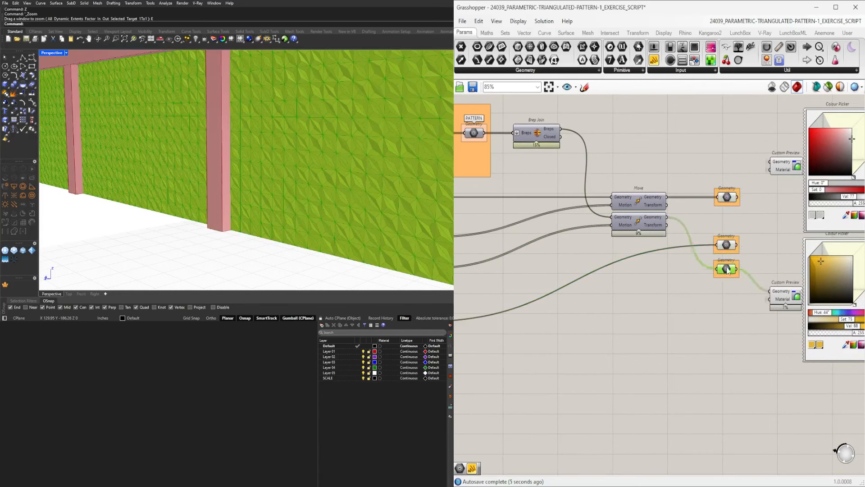
left_click_drag(729, 250, 730, 257)
- Move both Custom Preview components and their Colour Pickers farther away from the Geometry containers
right_click_drag(739, 297, 623, 295)
scroll(623, 295, "down", 2)
left_click_drag(746, 363, 637, 163)
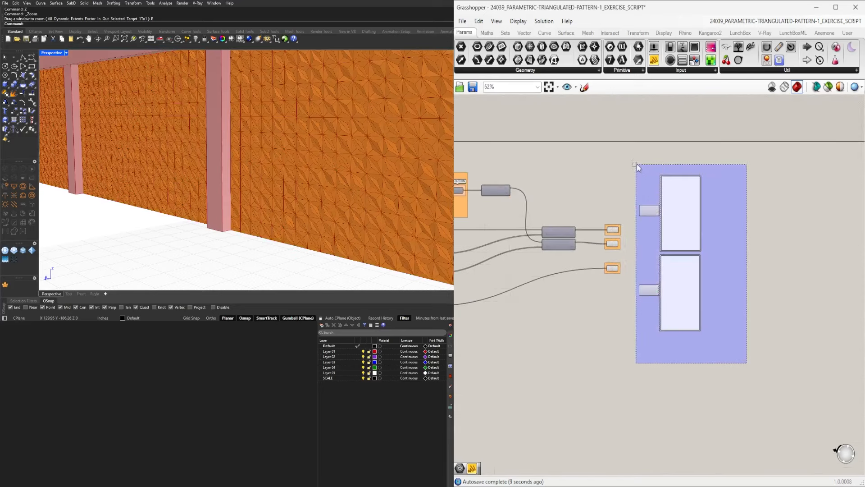
scroll(650, 209, "up", 2)
left_click_drag(650, 208, 705, 209)
- Space the three grouped Geometry containers evenly in a vertical column beside the Move components
left_click(654, 241)
scroll(599, 264, "up", 3)
left_click(582, 283)
left_click(635, 321)
scroll(634, 321, "down", 4)
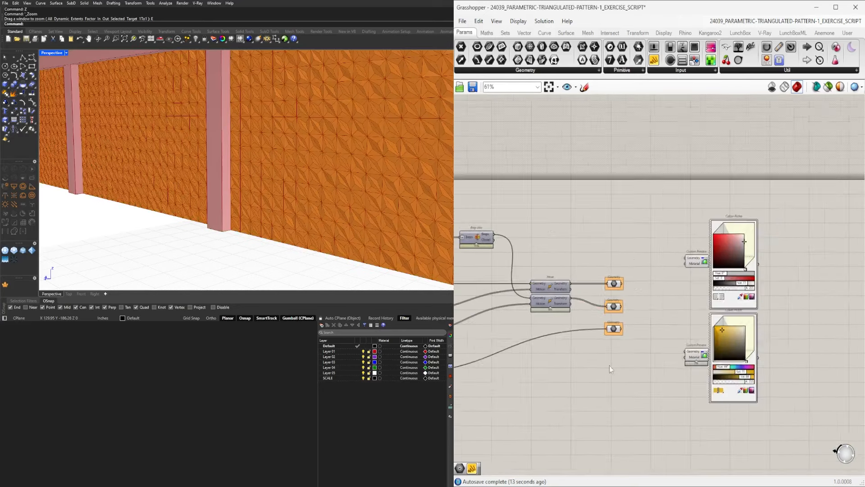
- Save the Grasshopper definition and fit the whole definition in the canvas view
right_click_drag(610, 366, 753, 312)
scroll(753, 312, "down", 2)
scroll(627, 326, "up", 2)
right_click_drag(626, 320, 567, 318)
right_click_drag(756, 305, 701, 310)
scroll(713, 231, "down", 4)
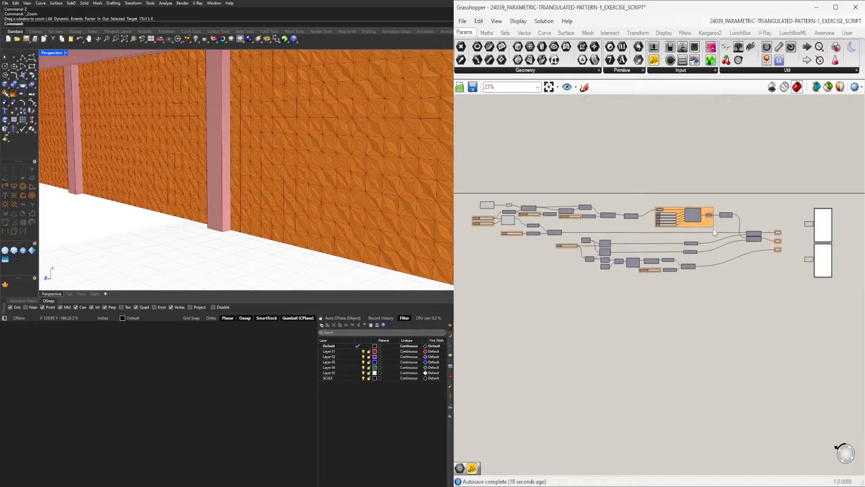
left_click(549, 87)
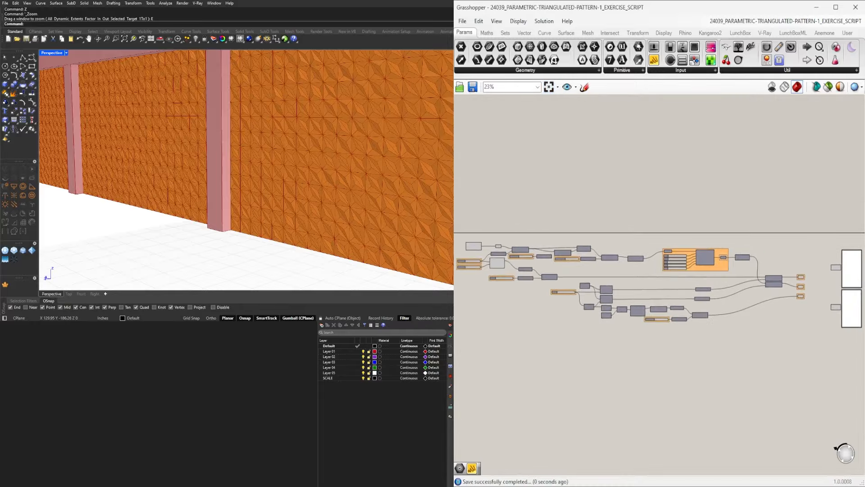